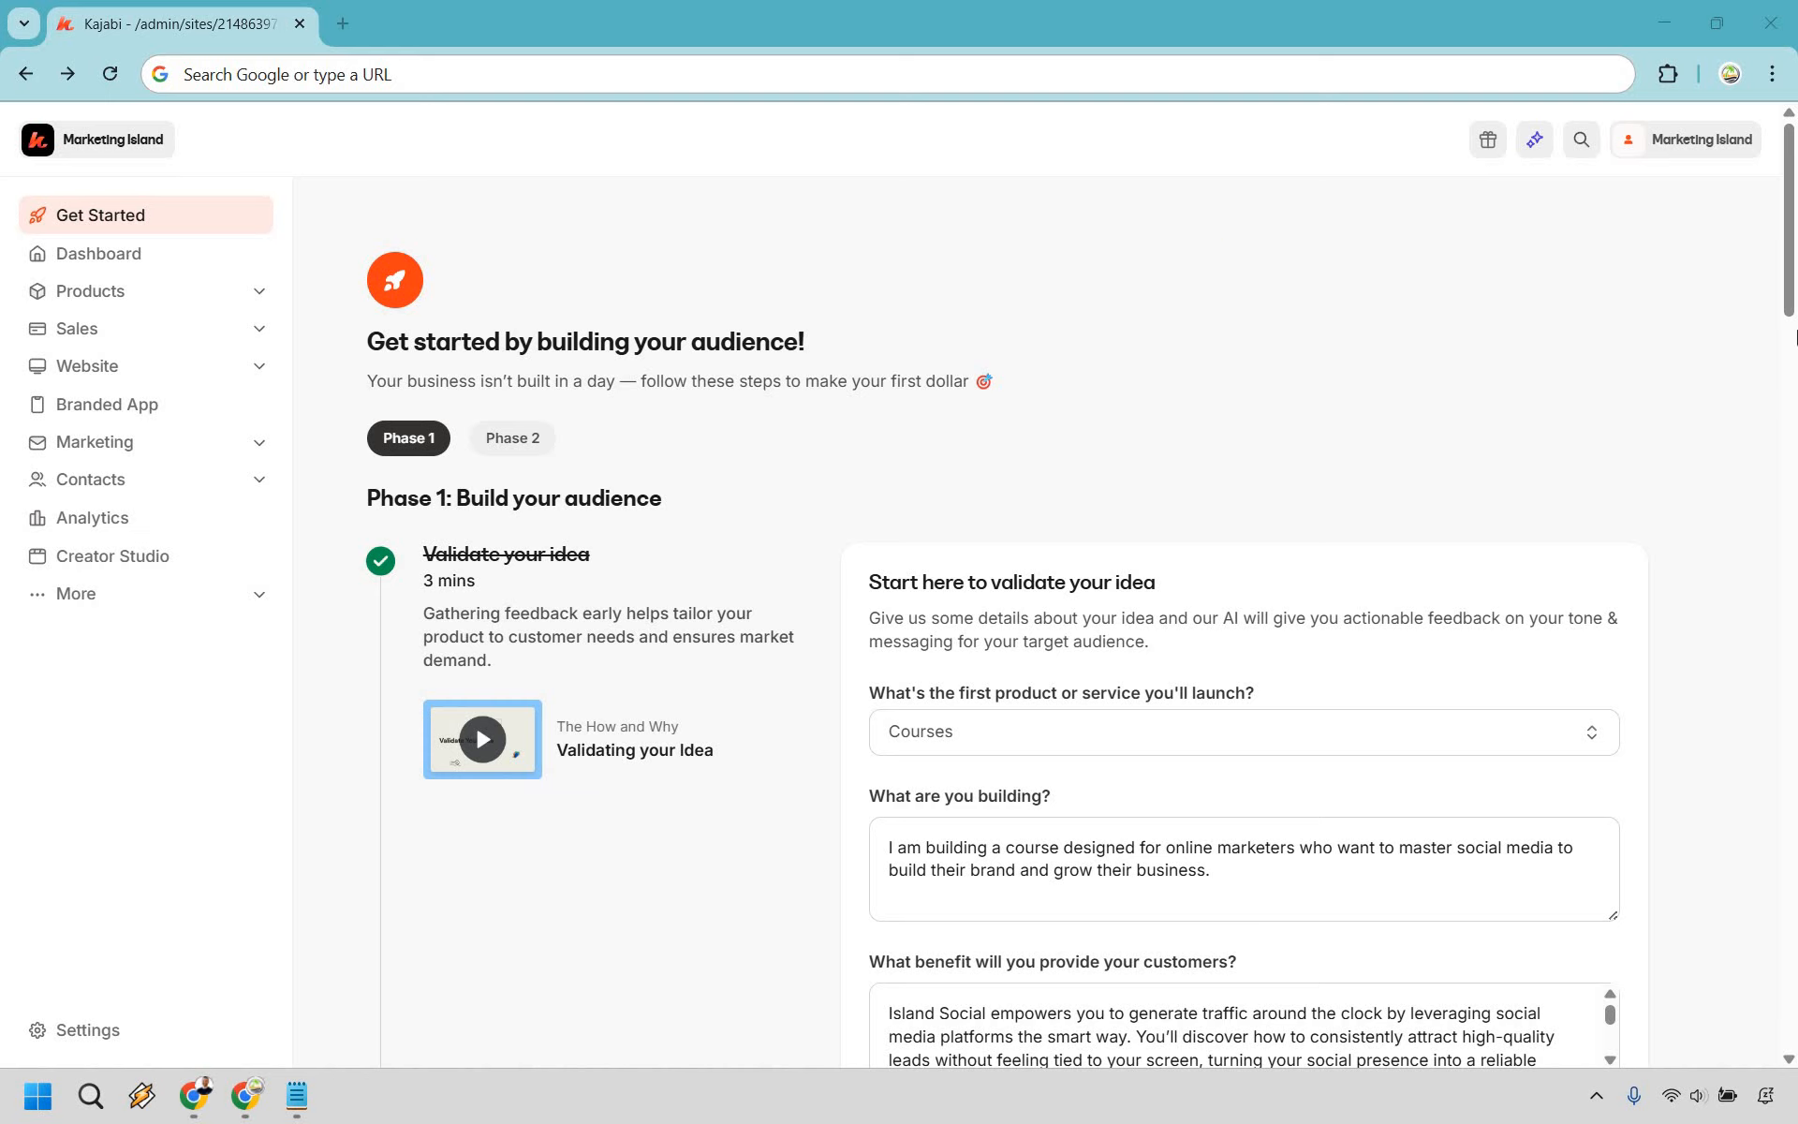
# - Keep Courses as the first product or service type
pyautogui.scroll(-1, 1793, 338)
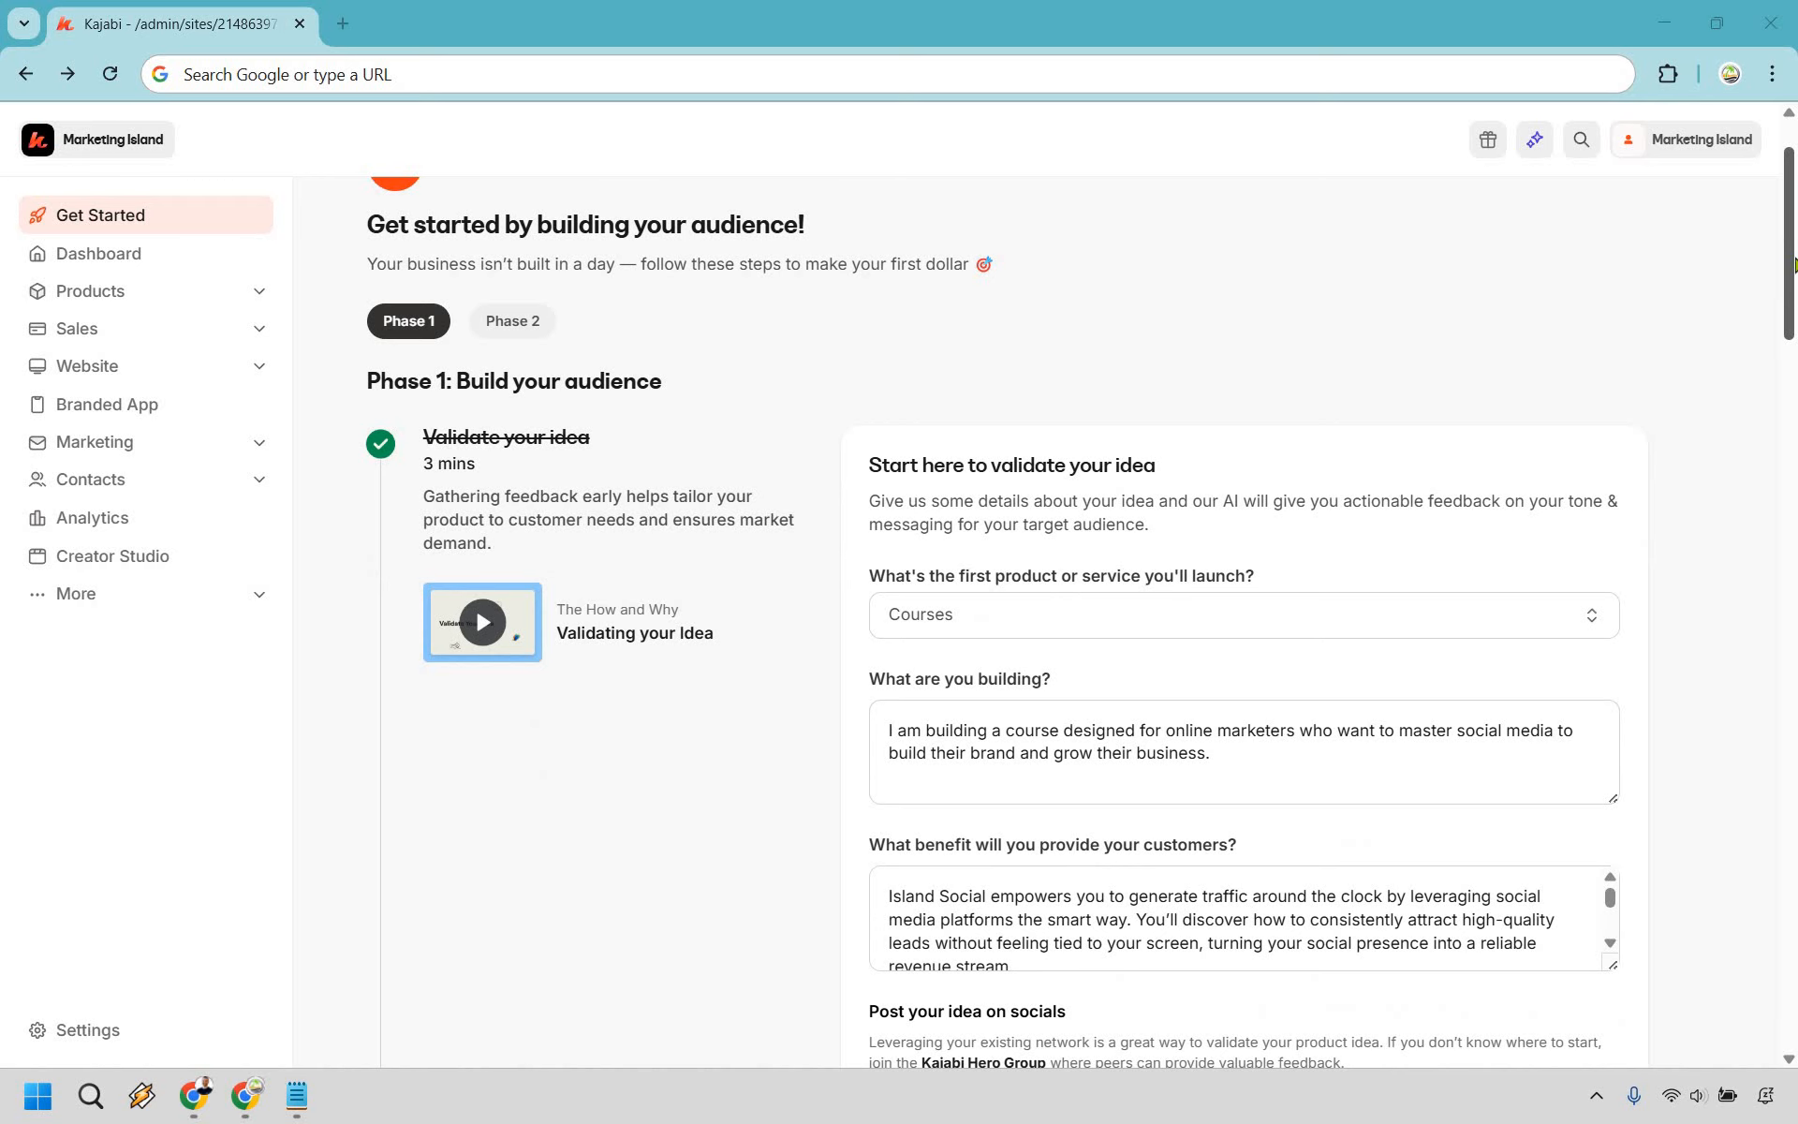
pyautogui.scroll(-1, 1793, 264)
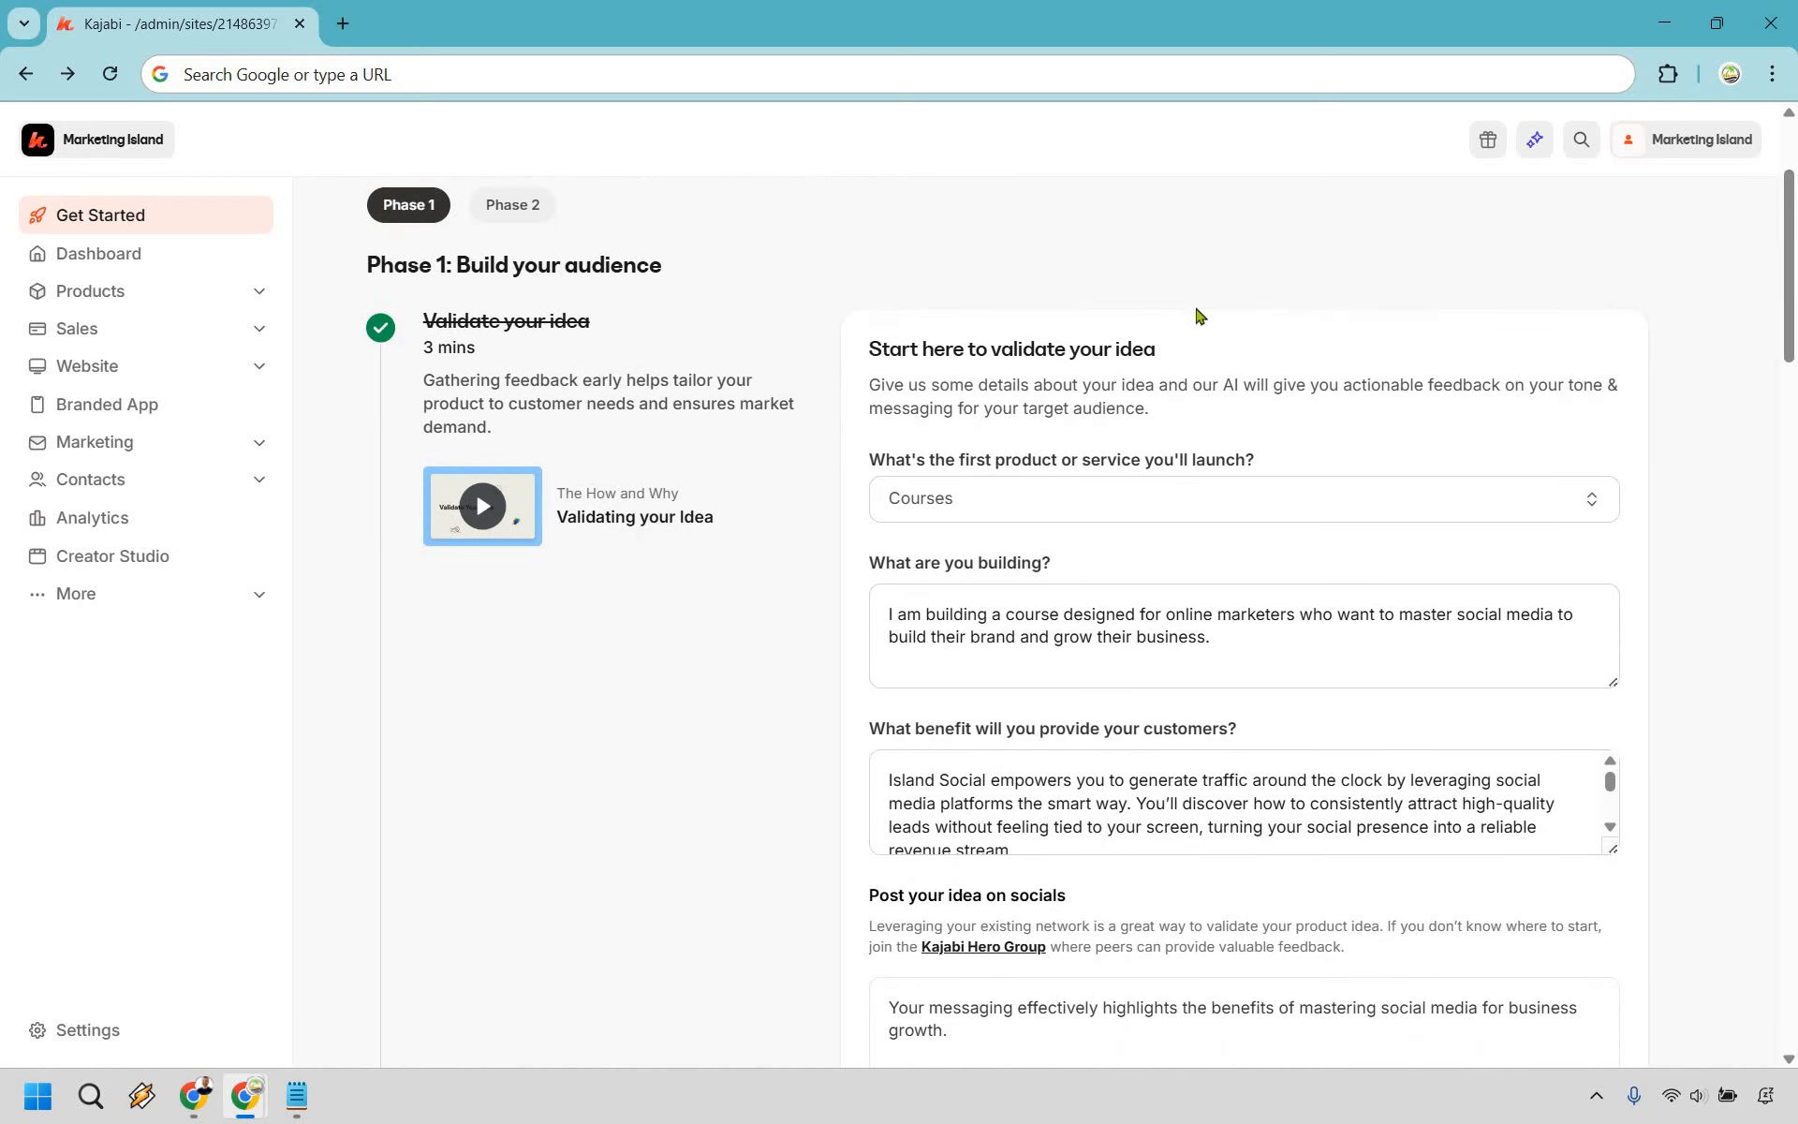
pyautogui.click(1274, 510)
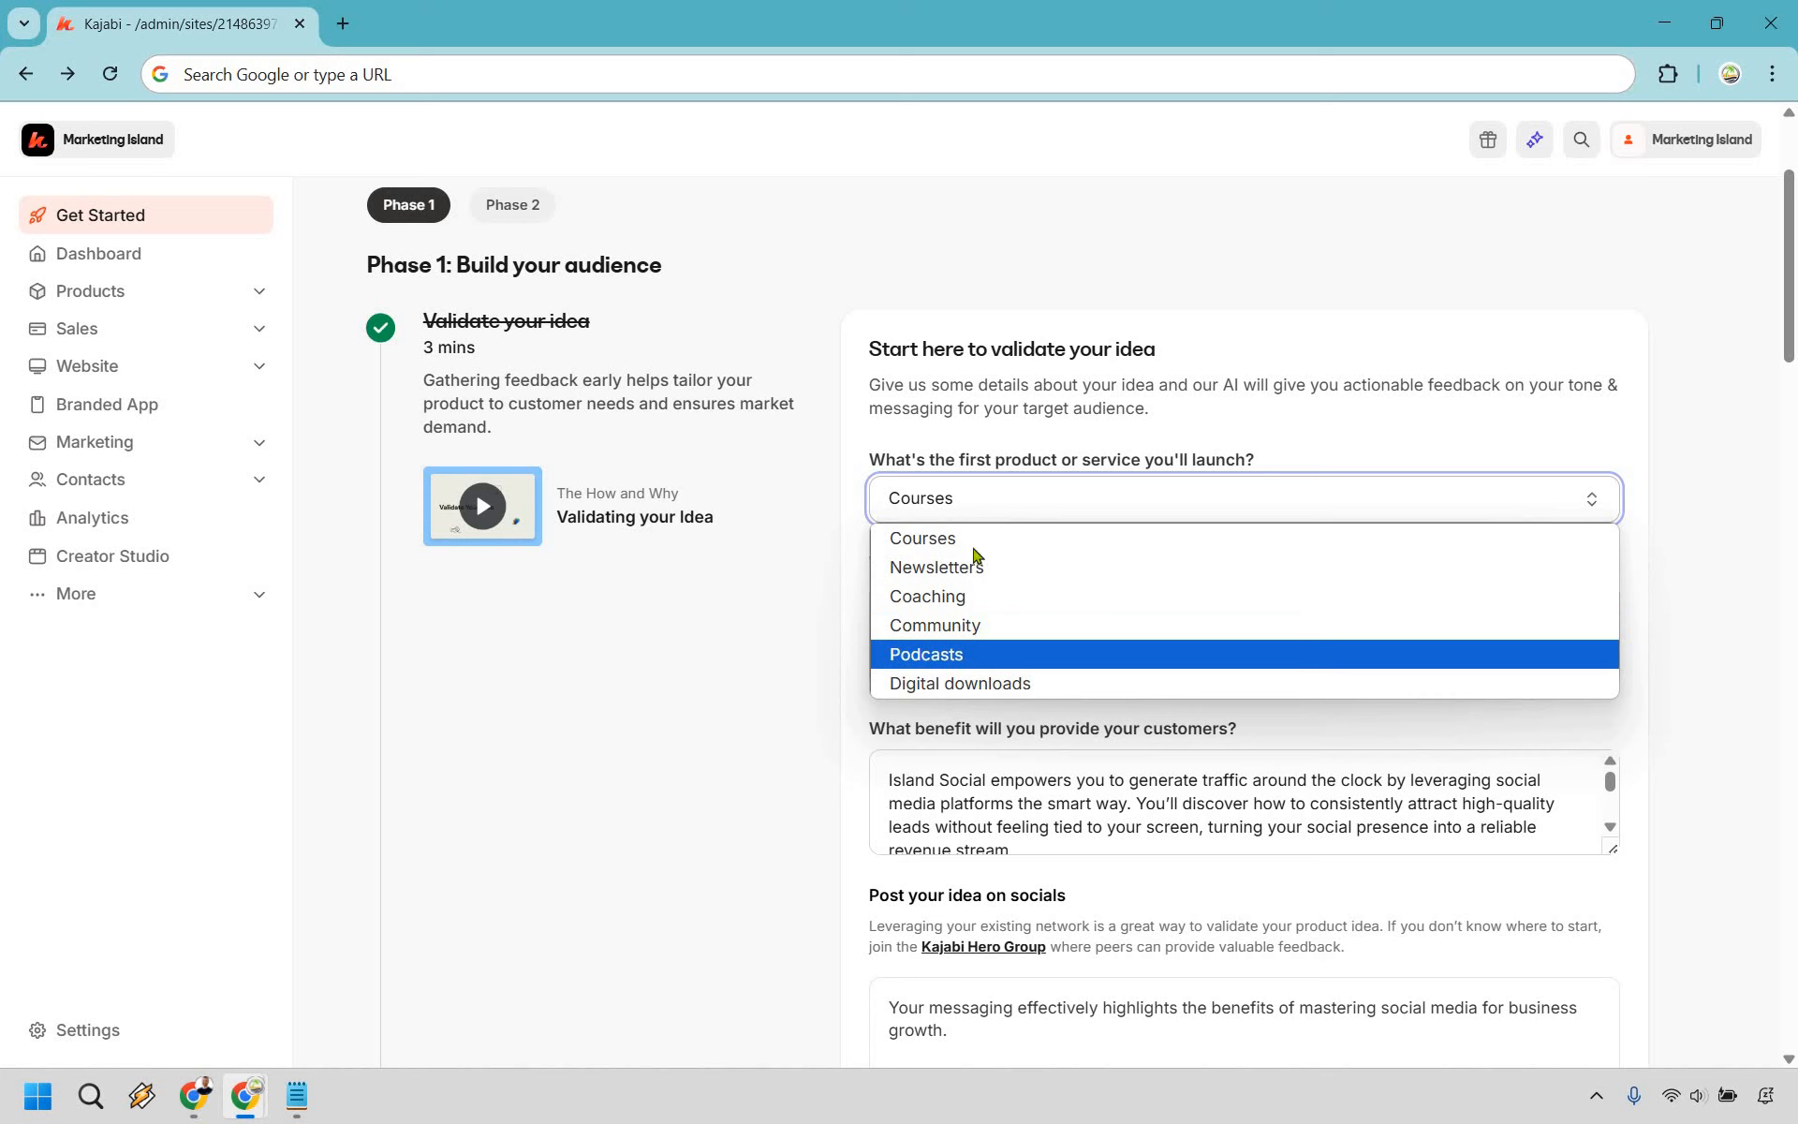
pyautogui.click(1700, 436)
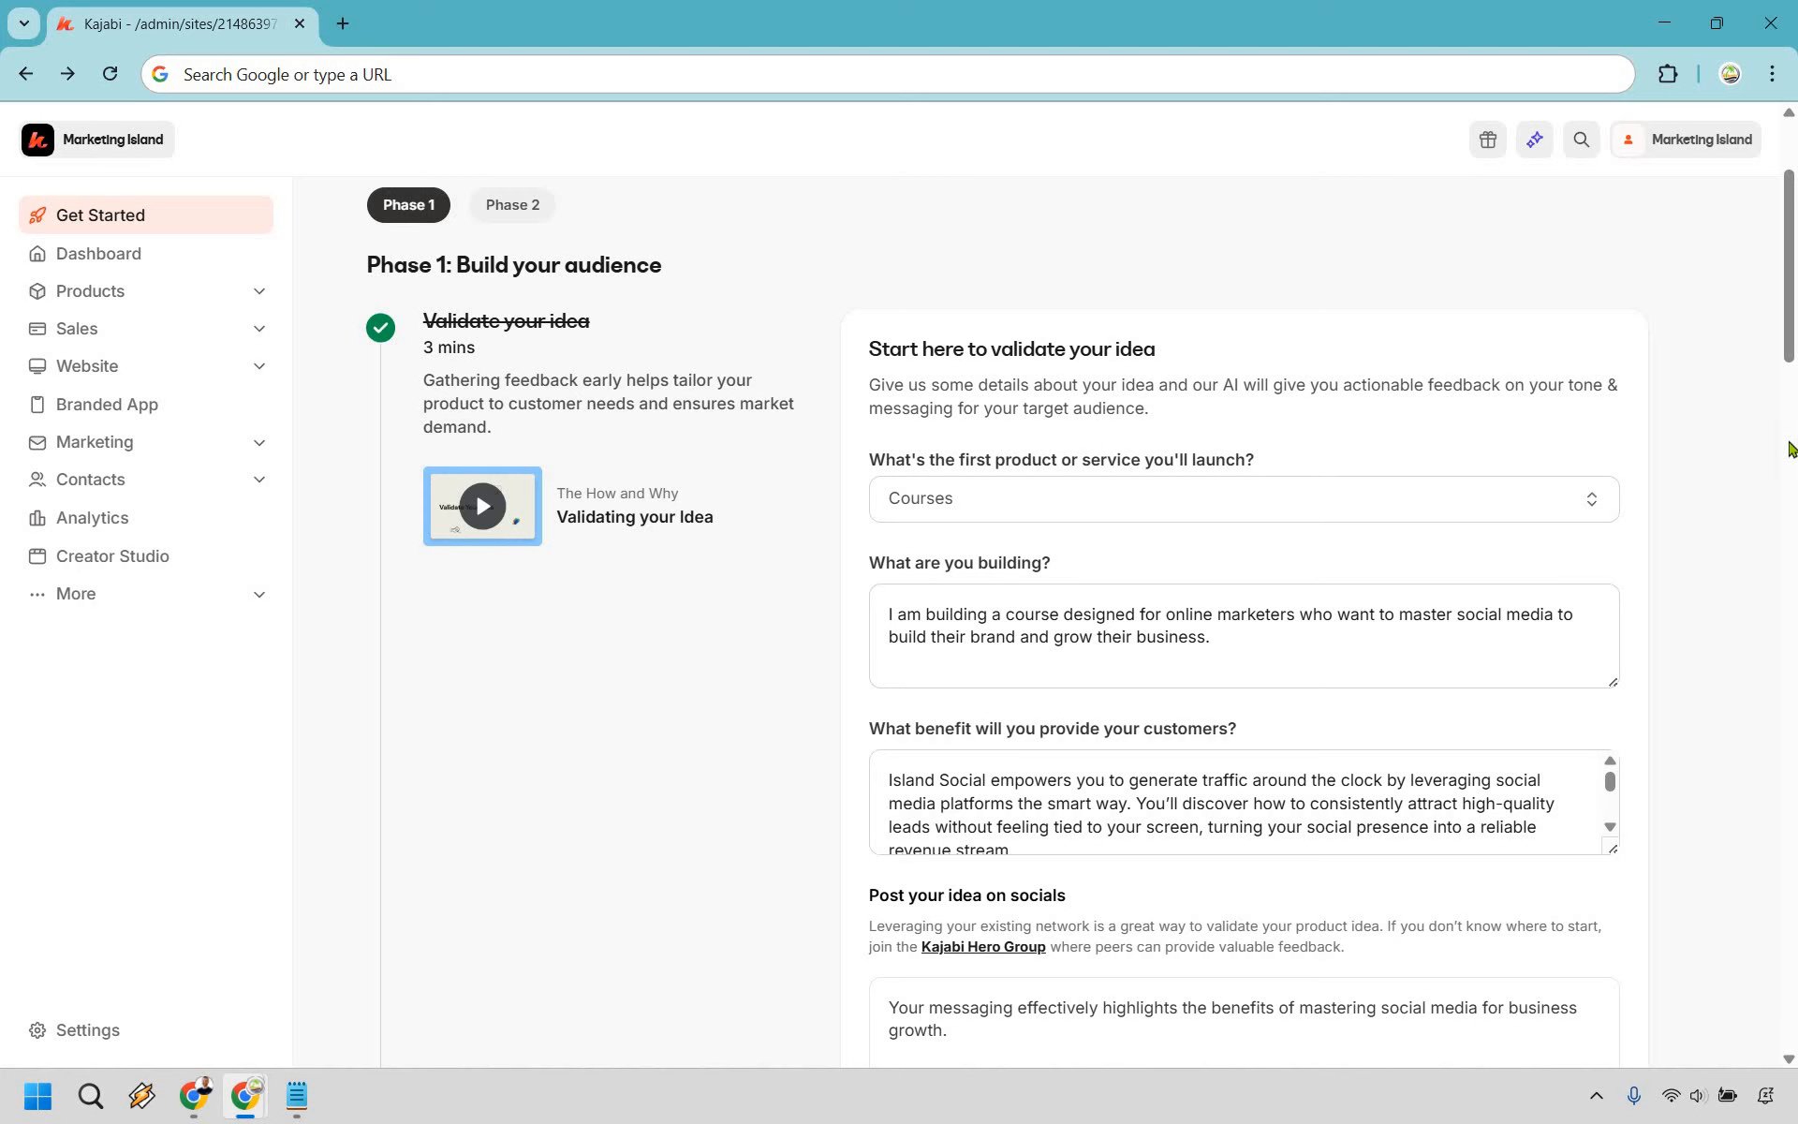
# - Enlarge the 'What benefit' answer box so the full Island Social description shows
pyautogui.scroll(-1, 1284, 534)
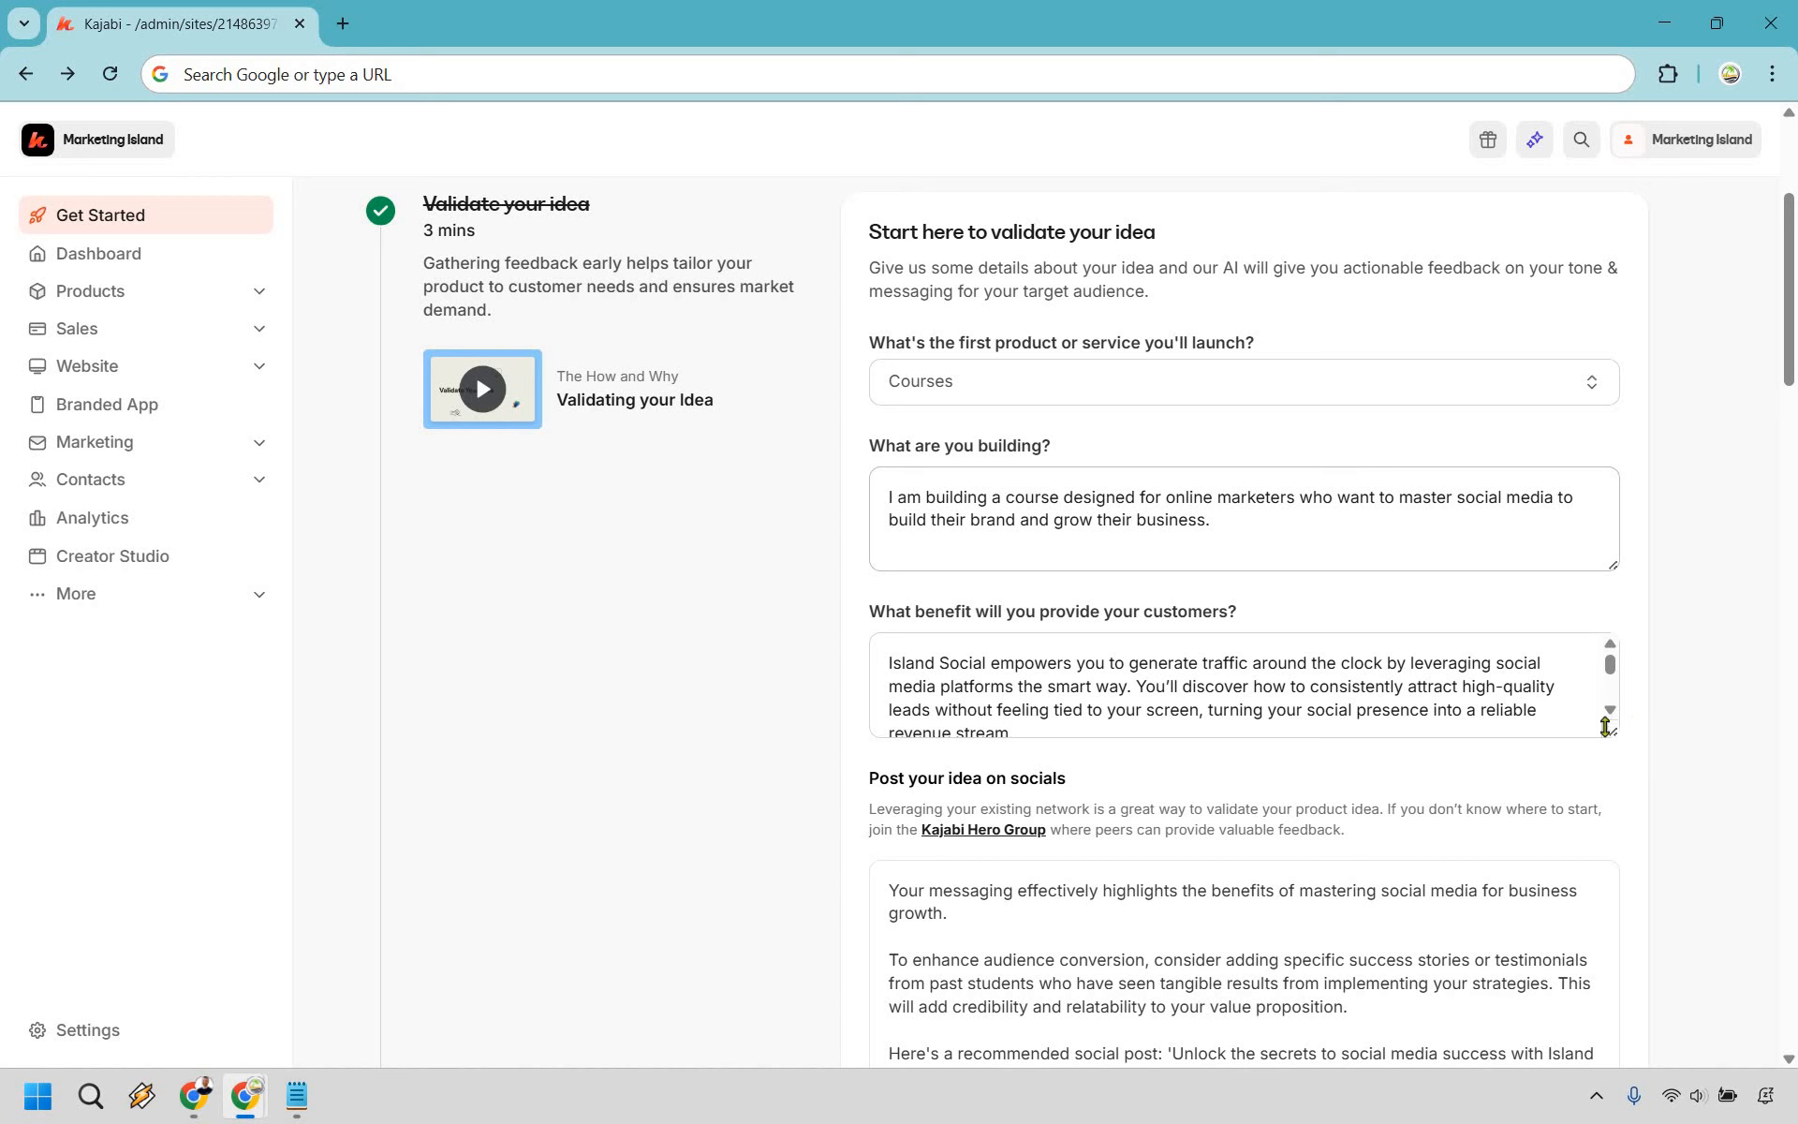
pyautogui.moveTo(1614, 833); pyautogui.dragTo(1620, 1008)
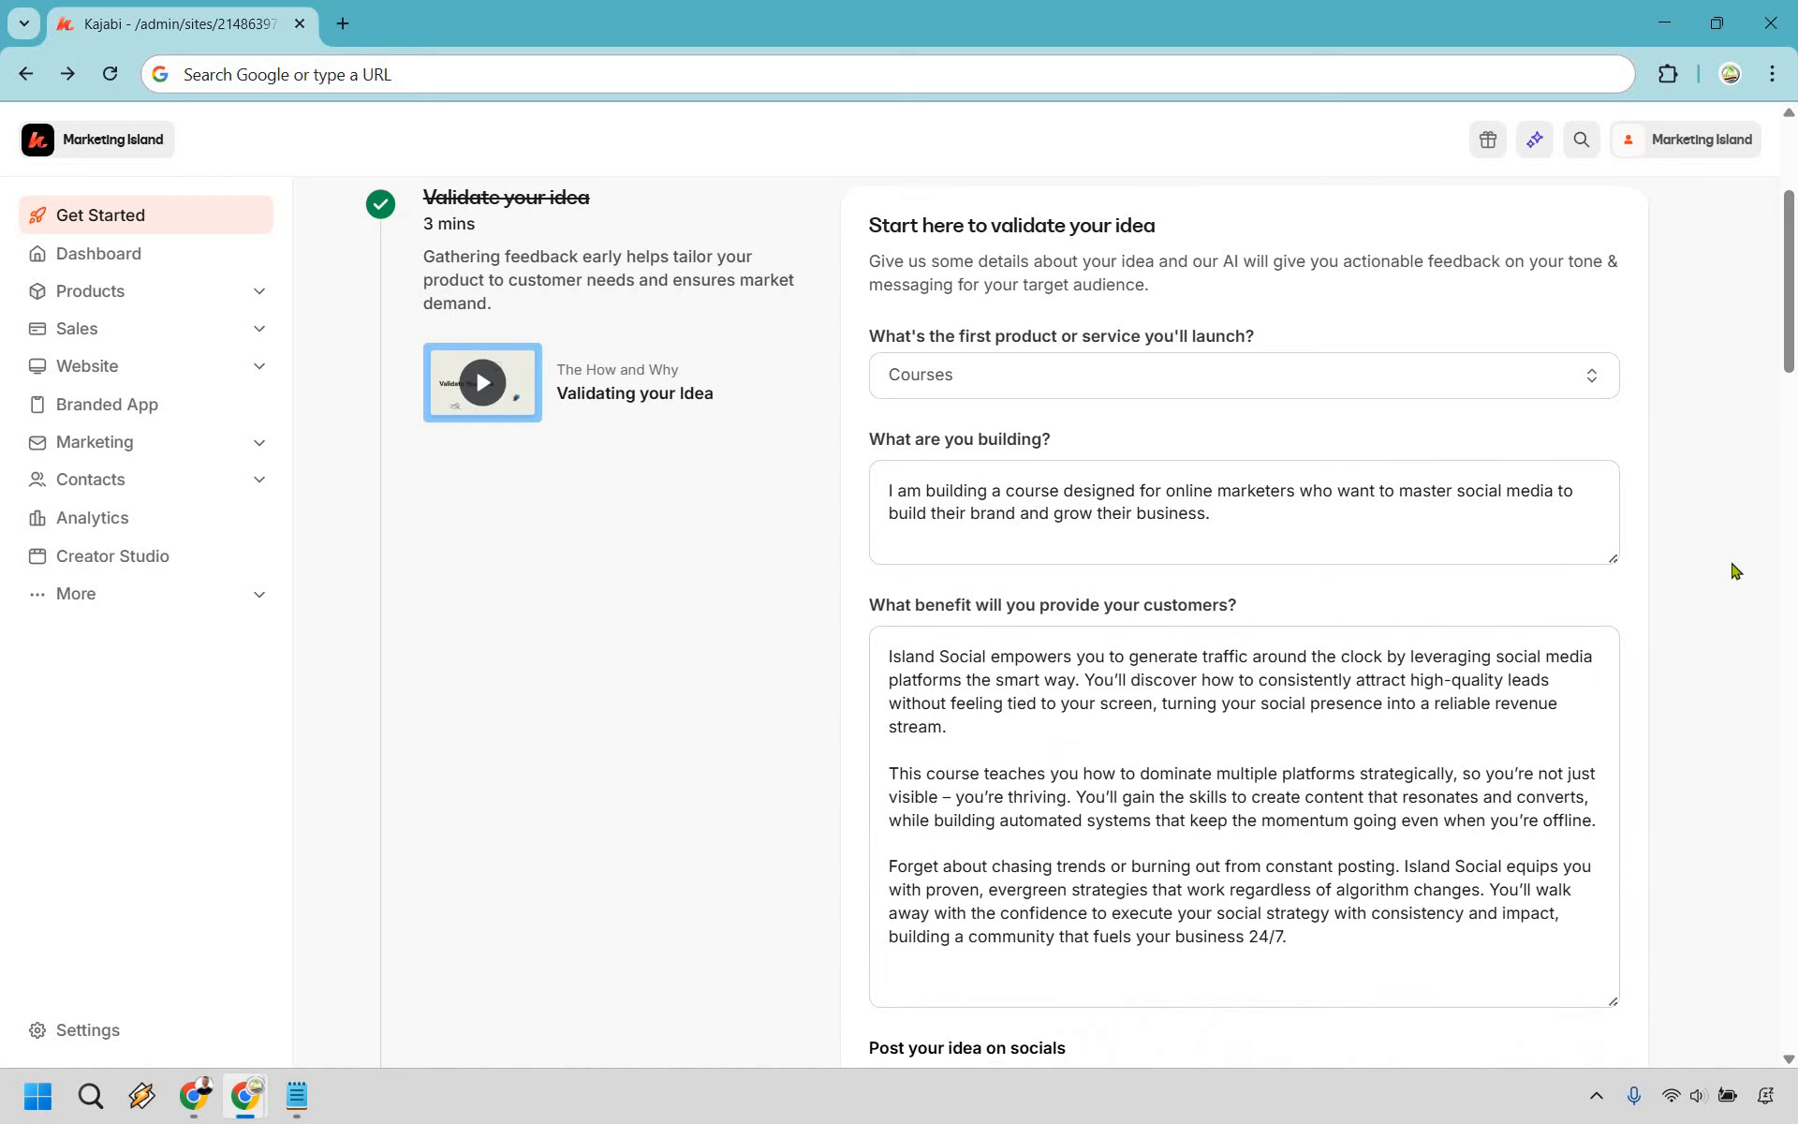
pyautogui.scroll(-1, 1732, 573)
pyautogui.scroll(-1, 1119, 470)
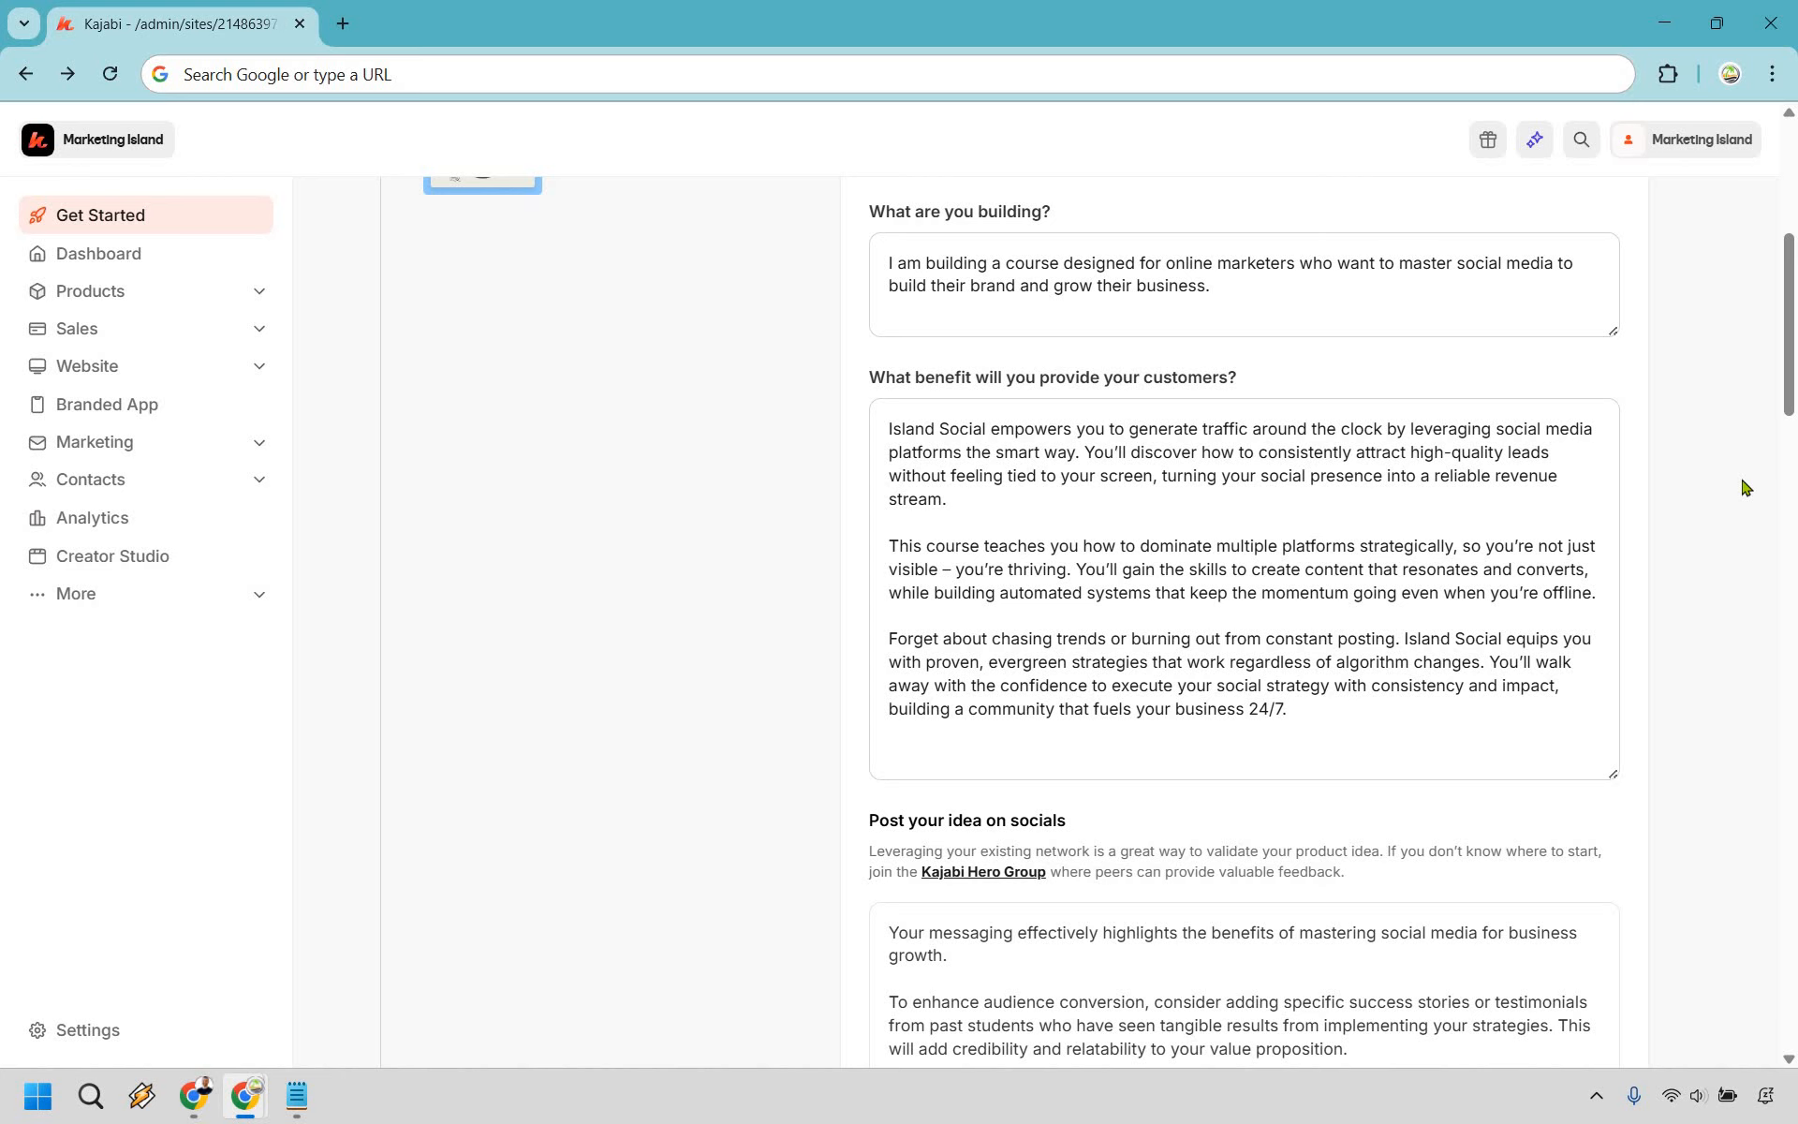
pyautogui.scroll(-4, 1744, 486)
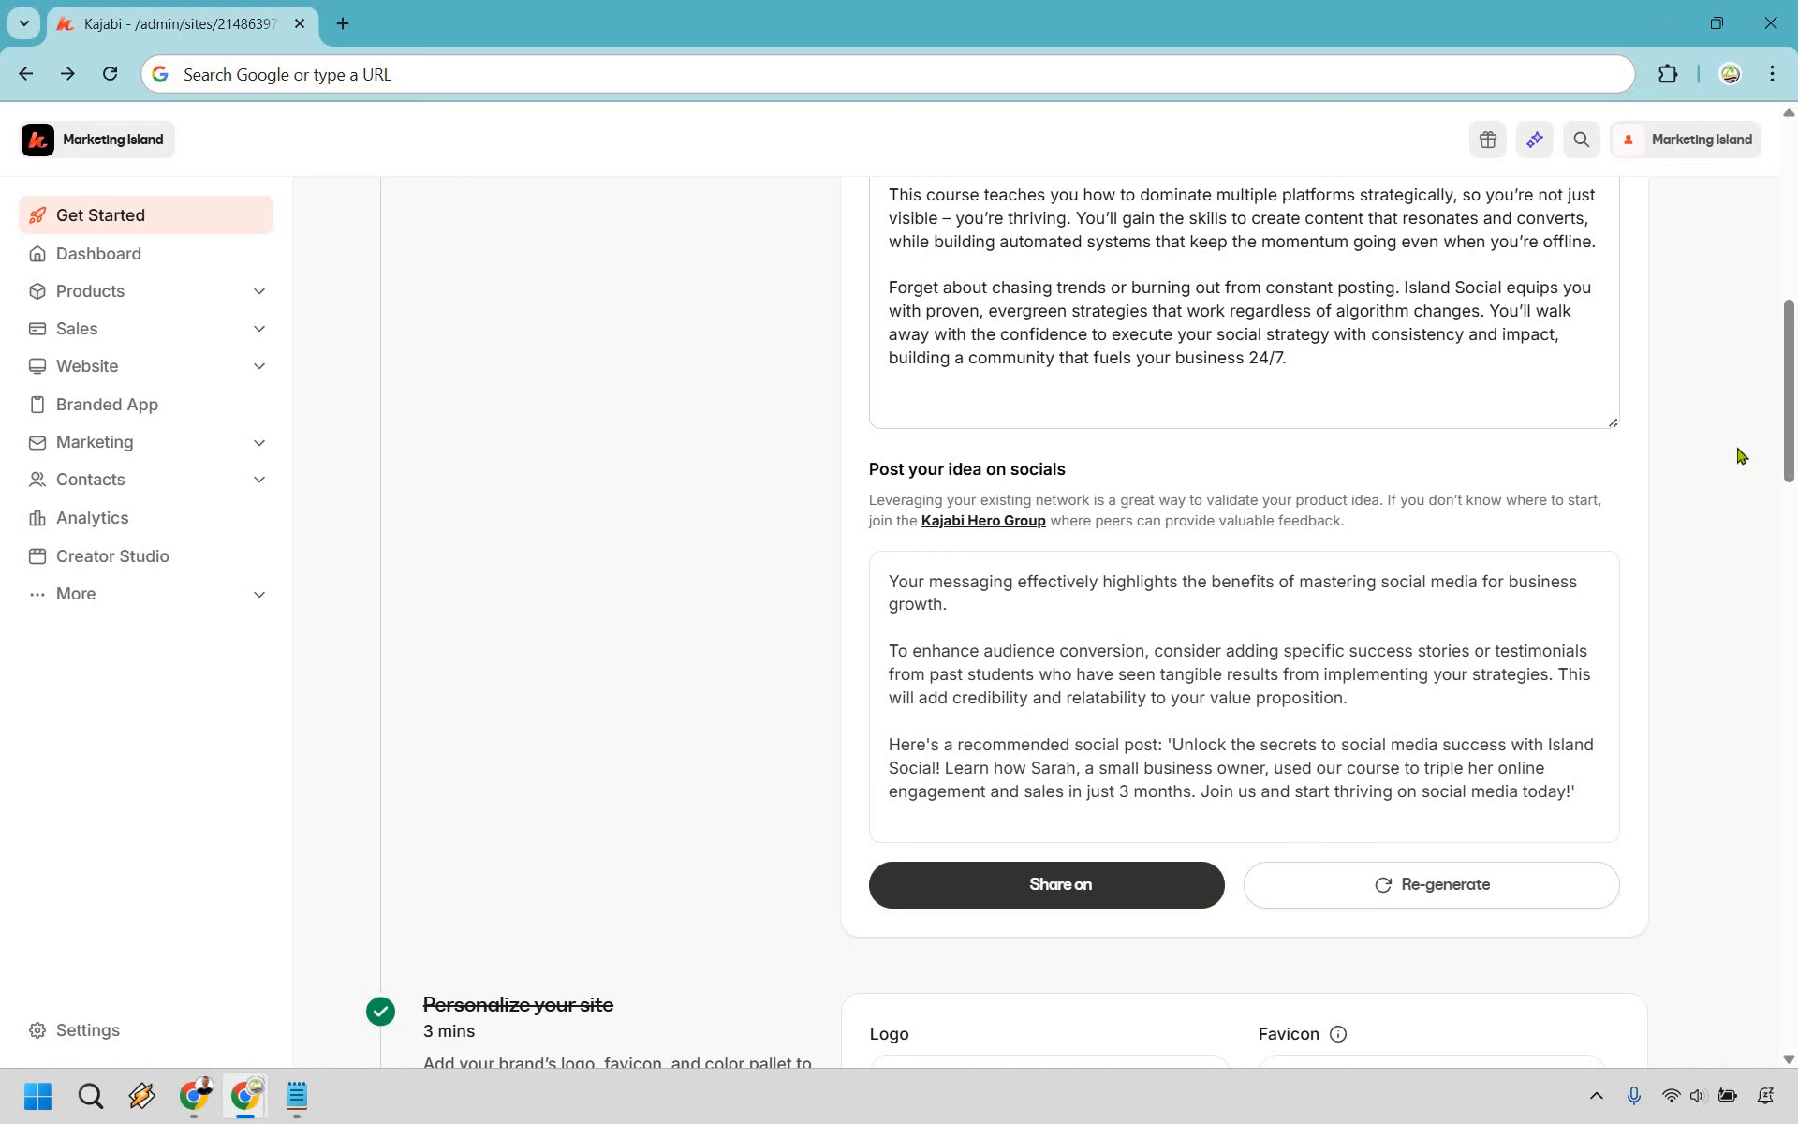
# - Save the Add your details profile step below Personalize your site
pyautogui.scroll(-8, 1738, 456)
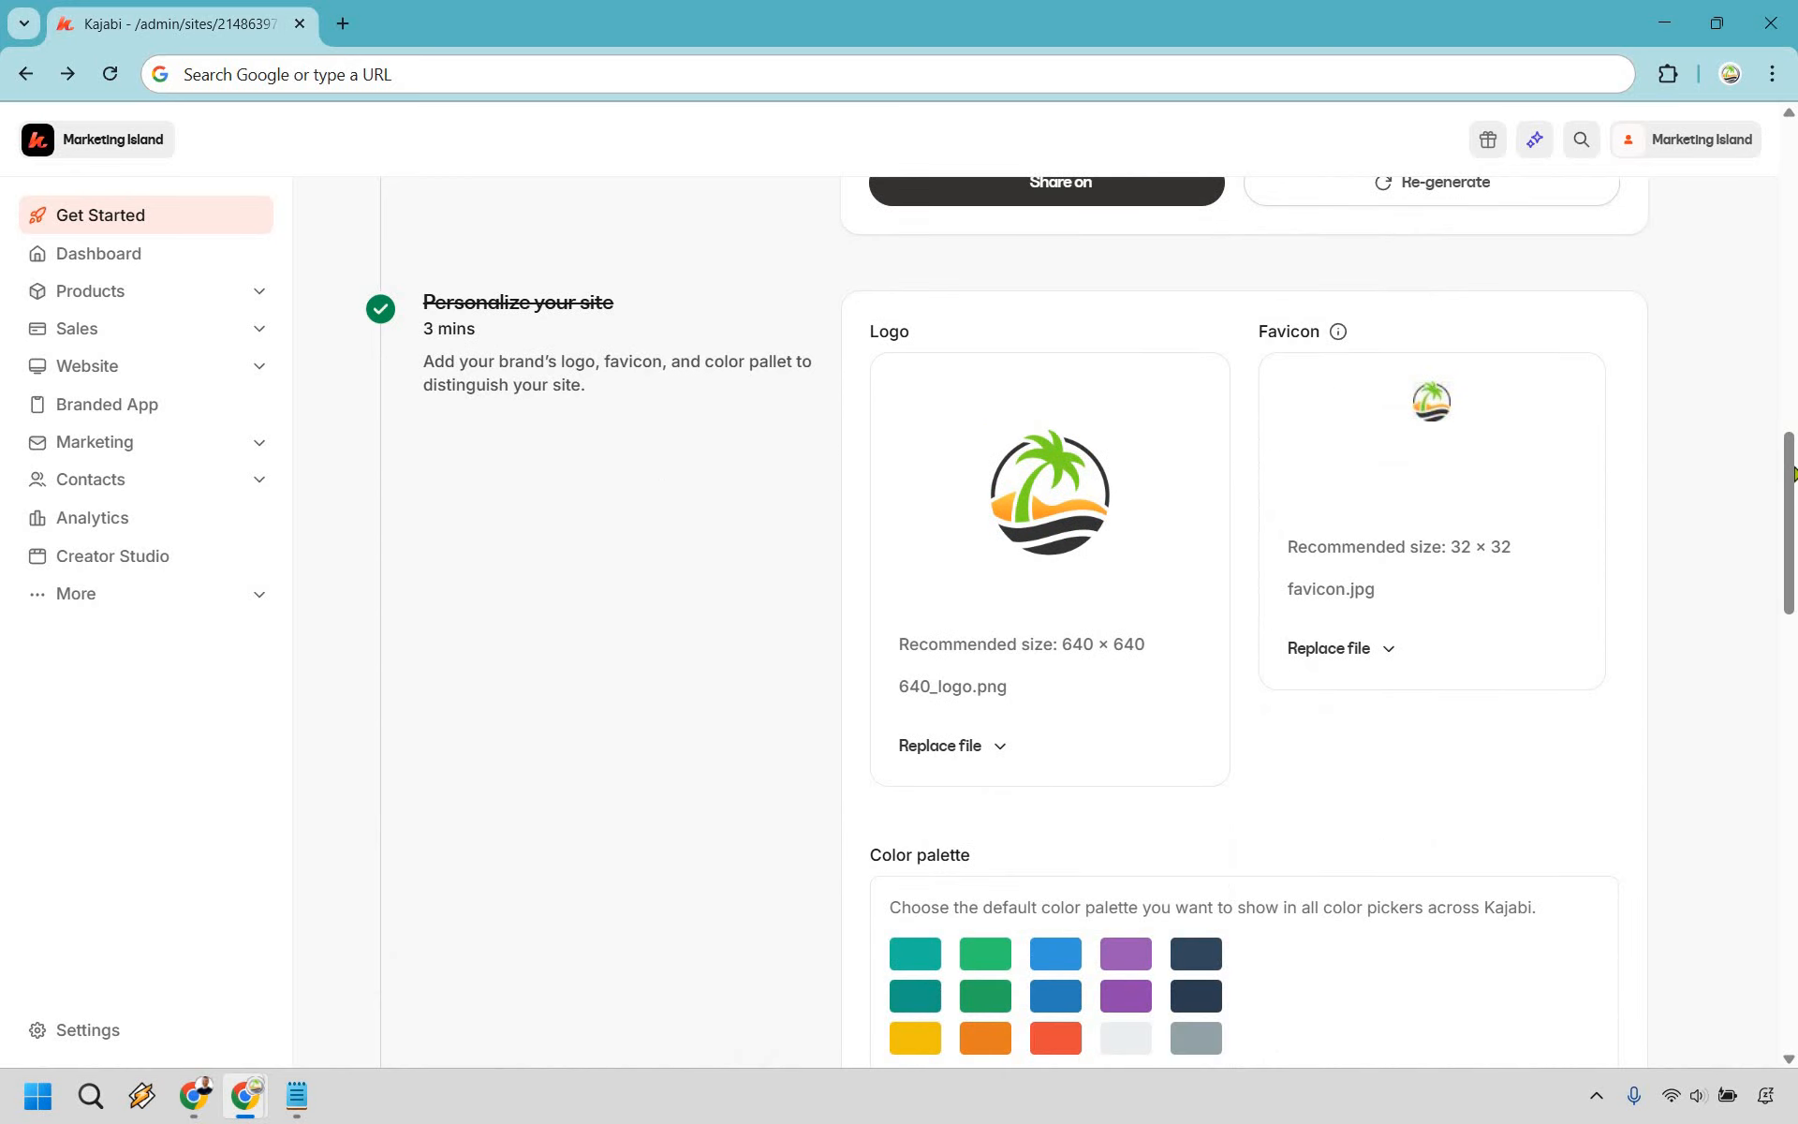
pyautogui.scroll(-1, 1761, 487)
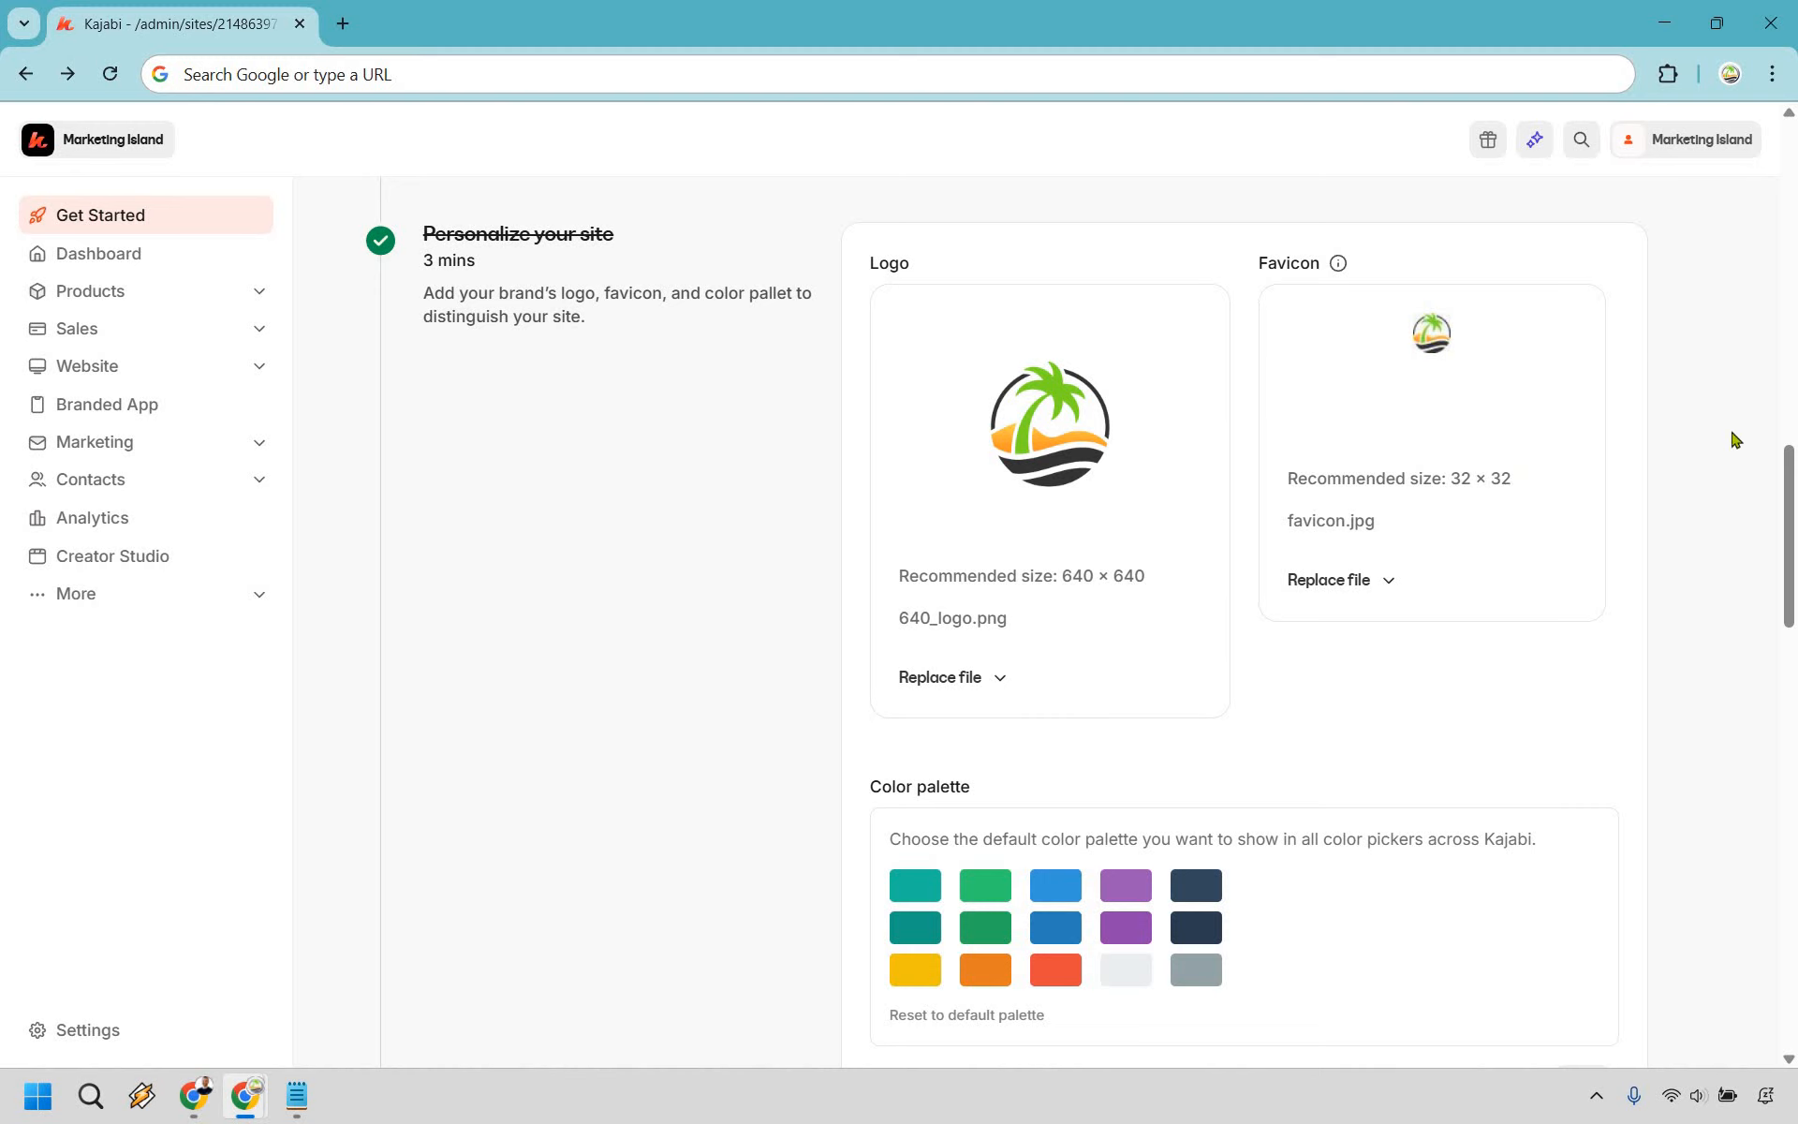
pyautogui.scroll(-2, 1728, 468)
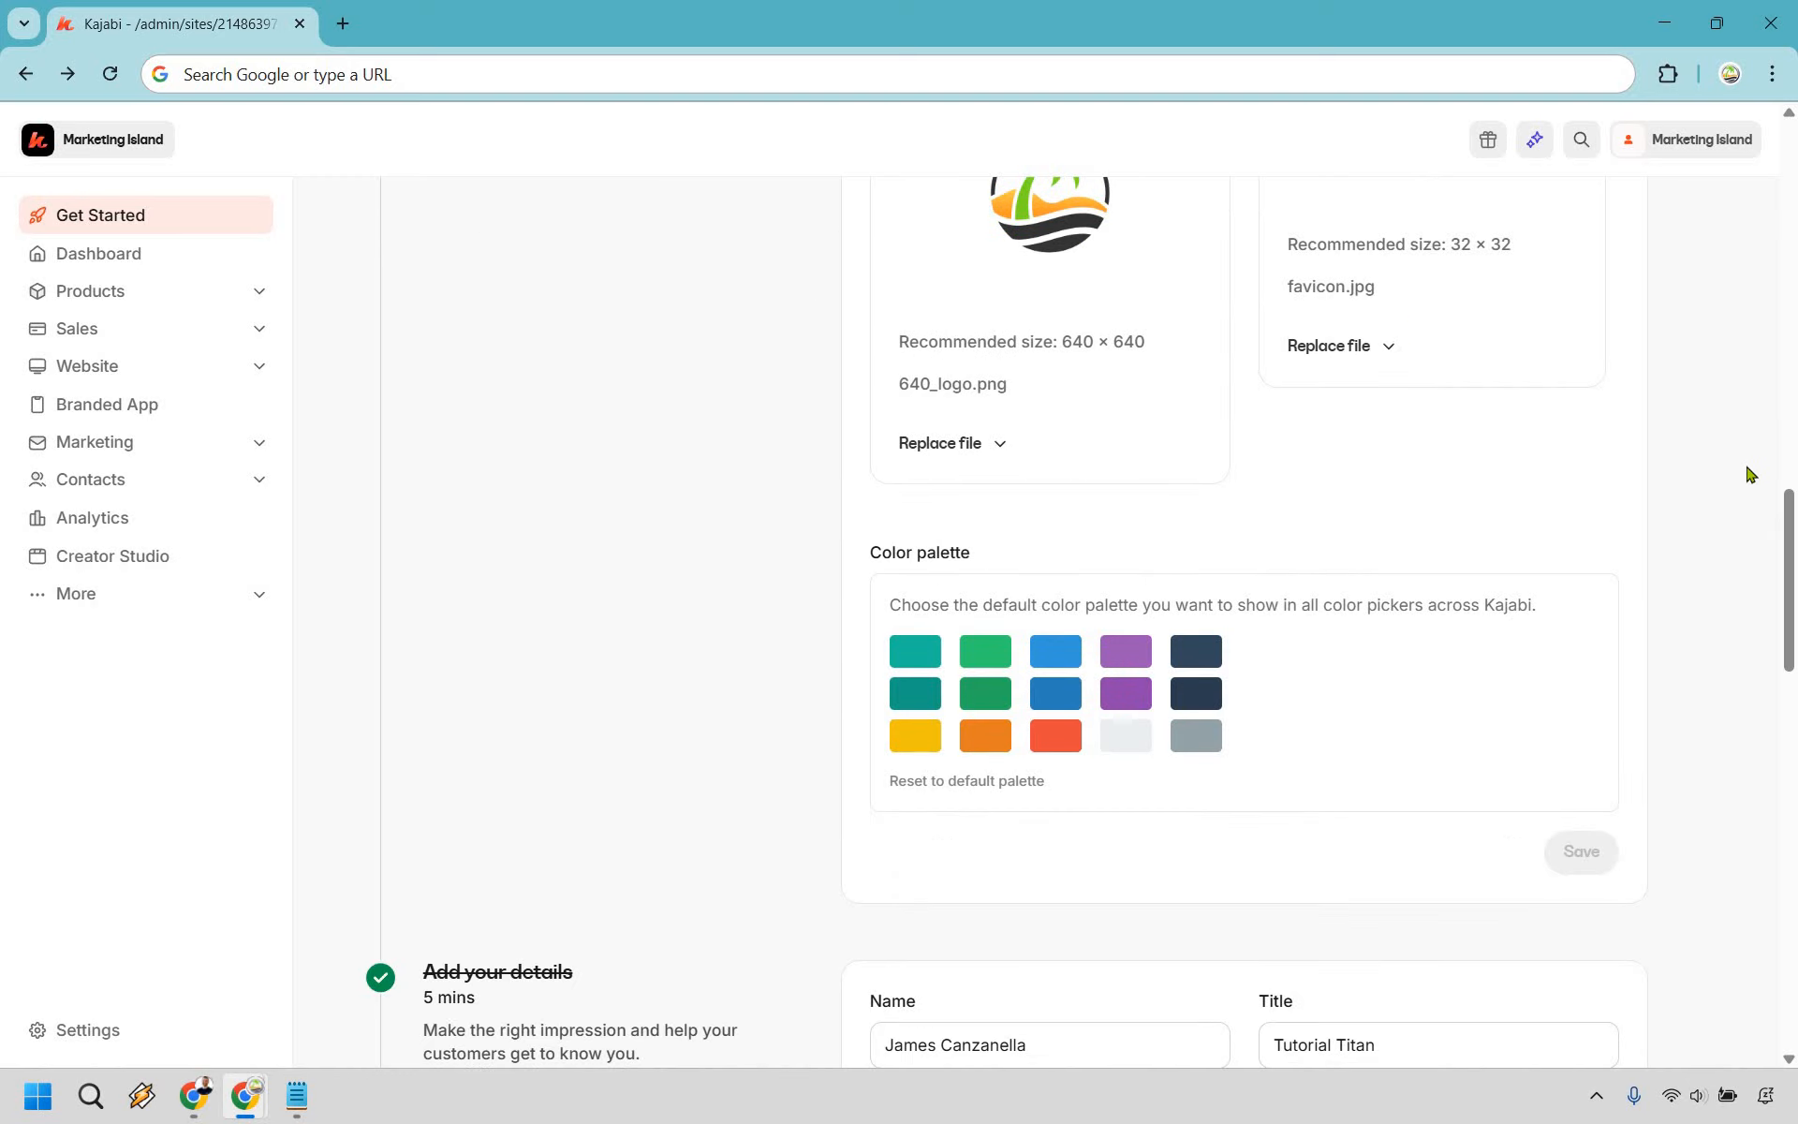
pyautogui.scroll(-6, 1748, 474)
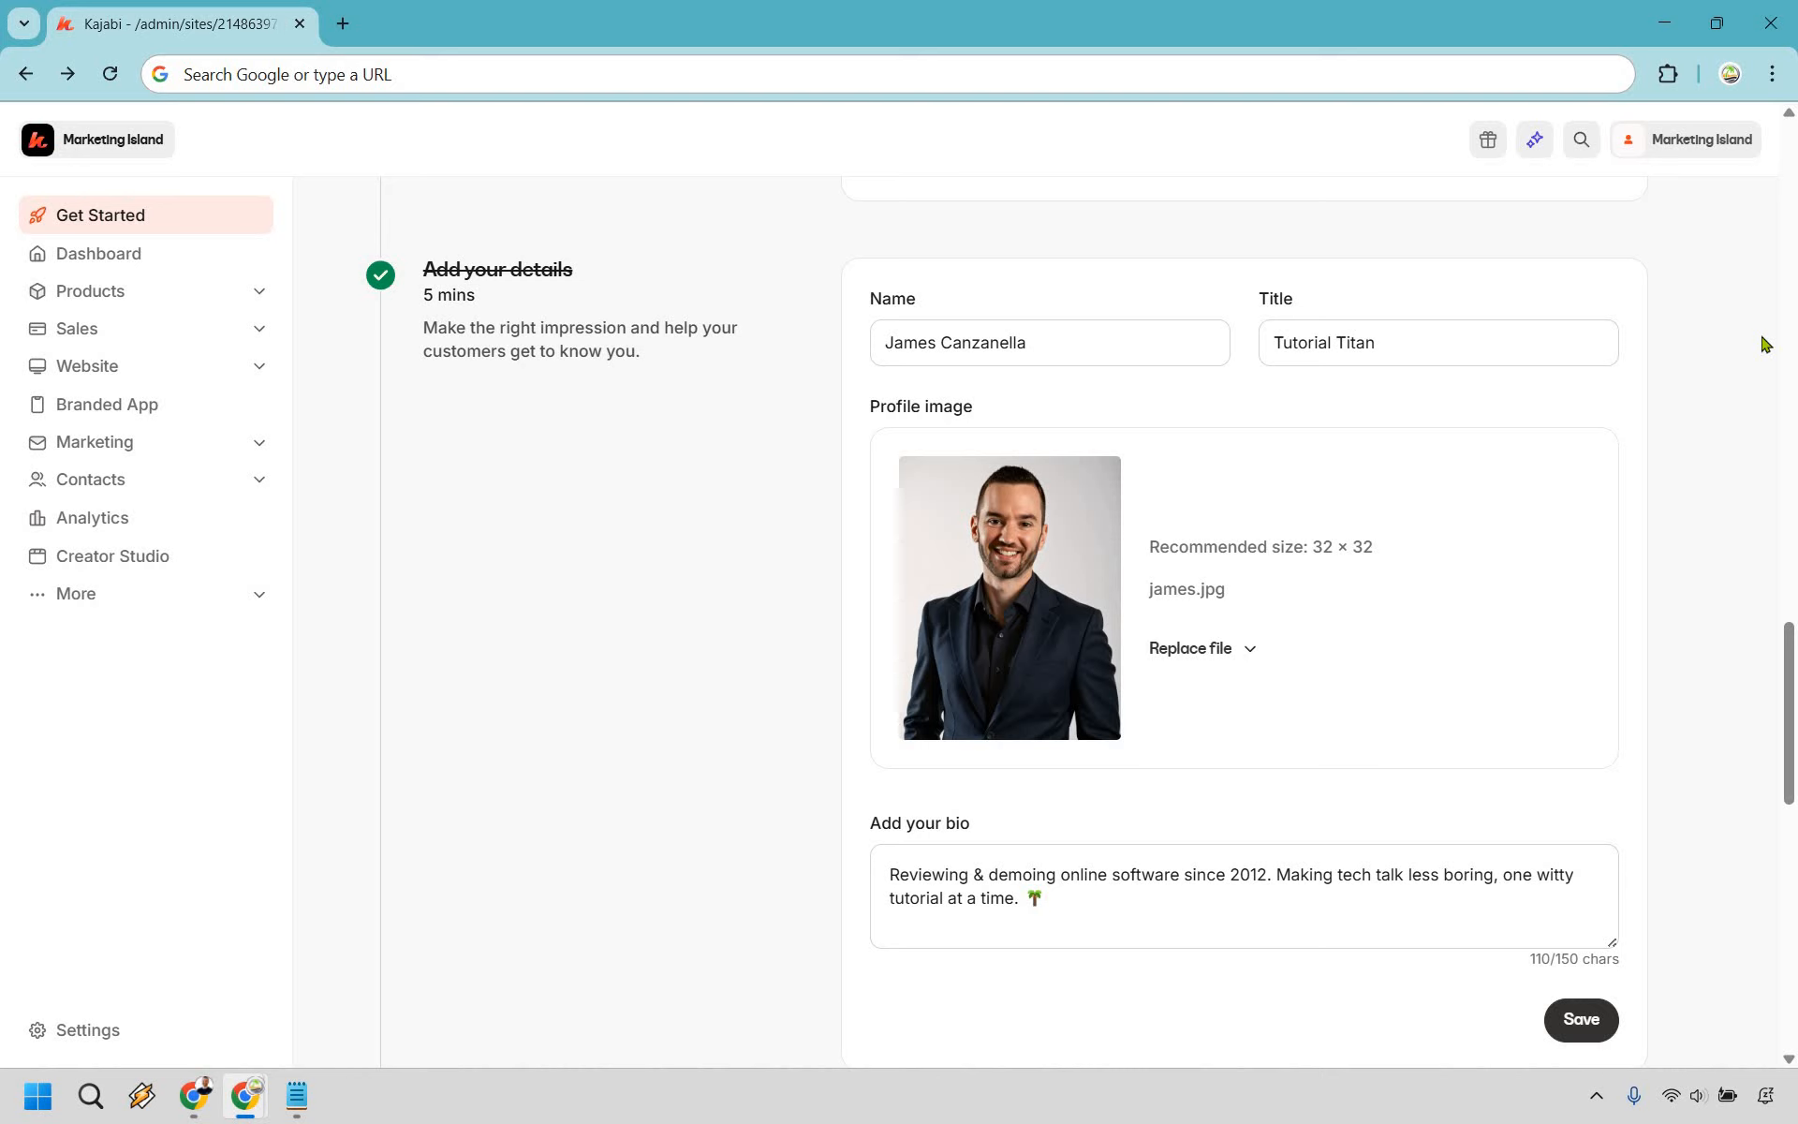
pyautogui.click(1578, 1021)
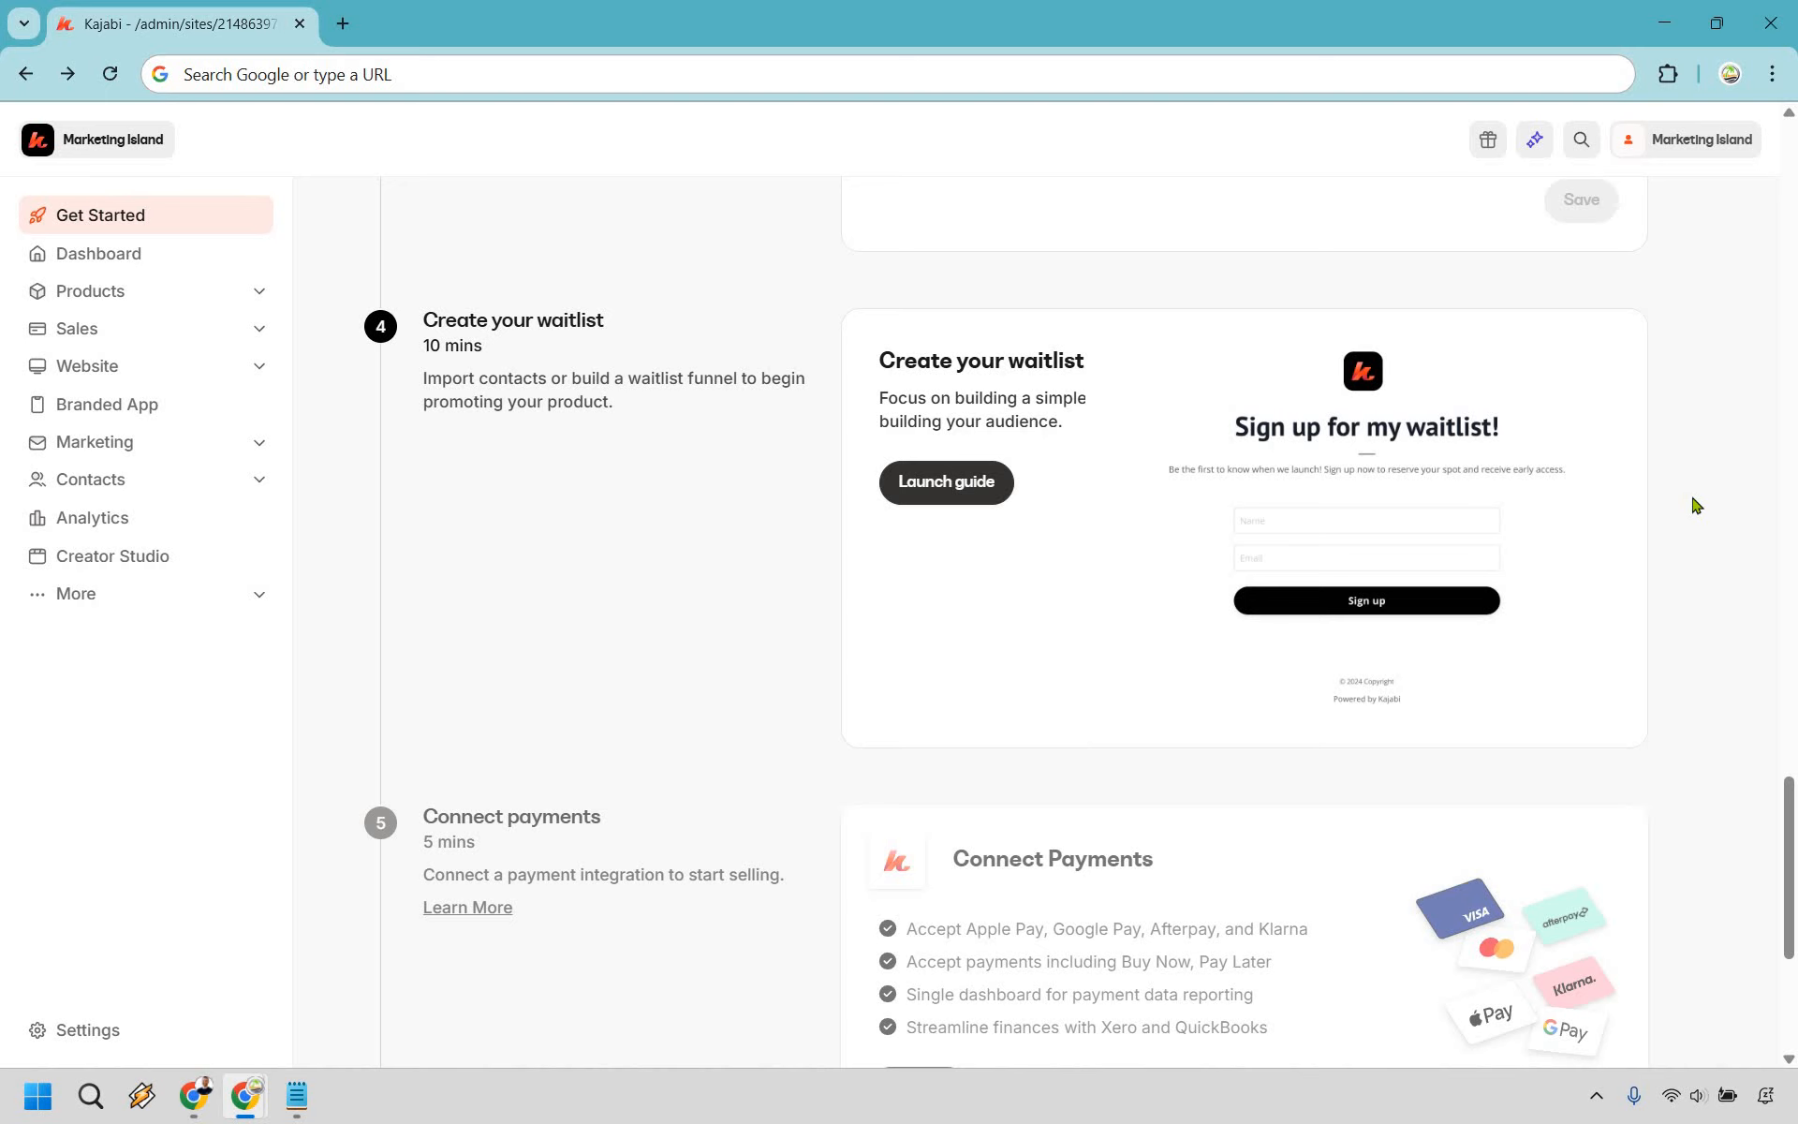
# - Open site Settings in a new tab and start the Kajabi Payments setup
pyautogui.scroll(-3, 1697, 506)
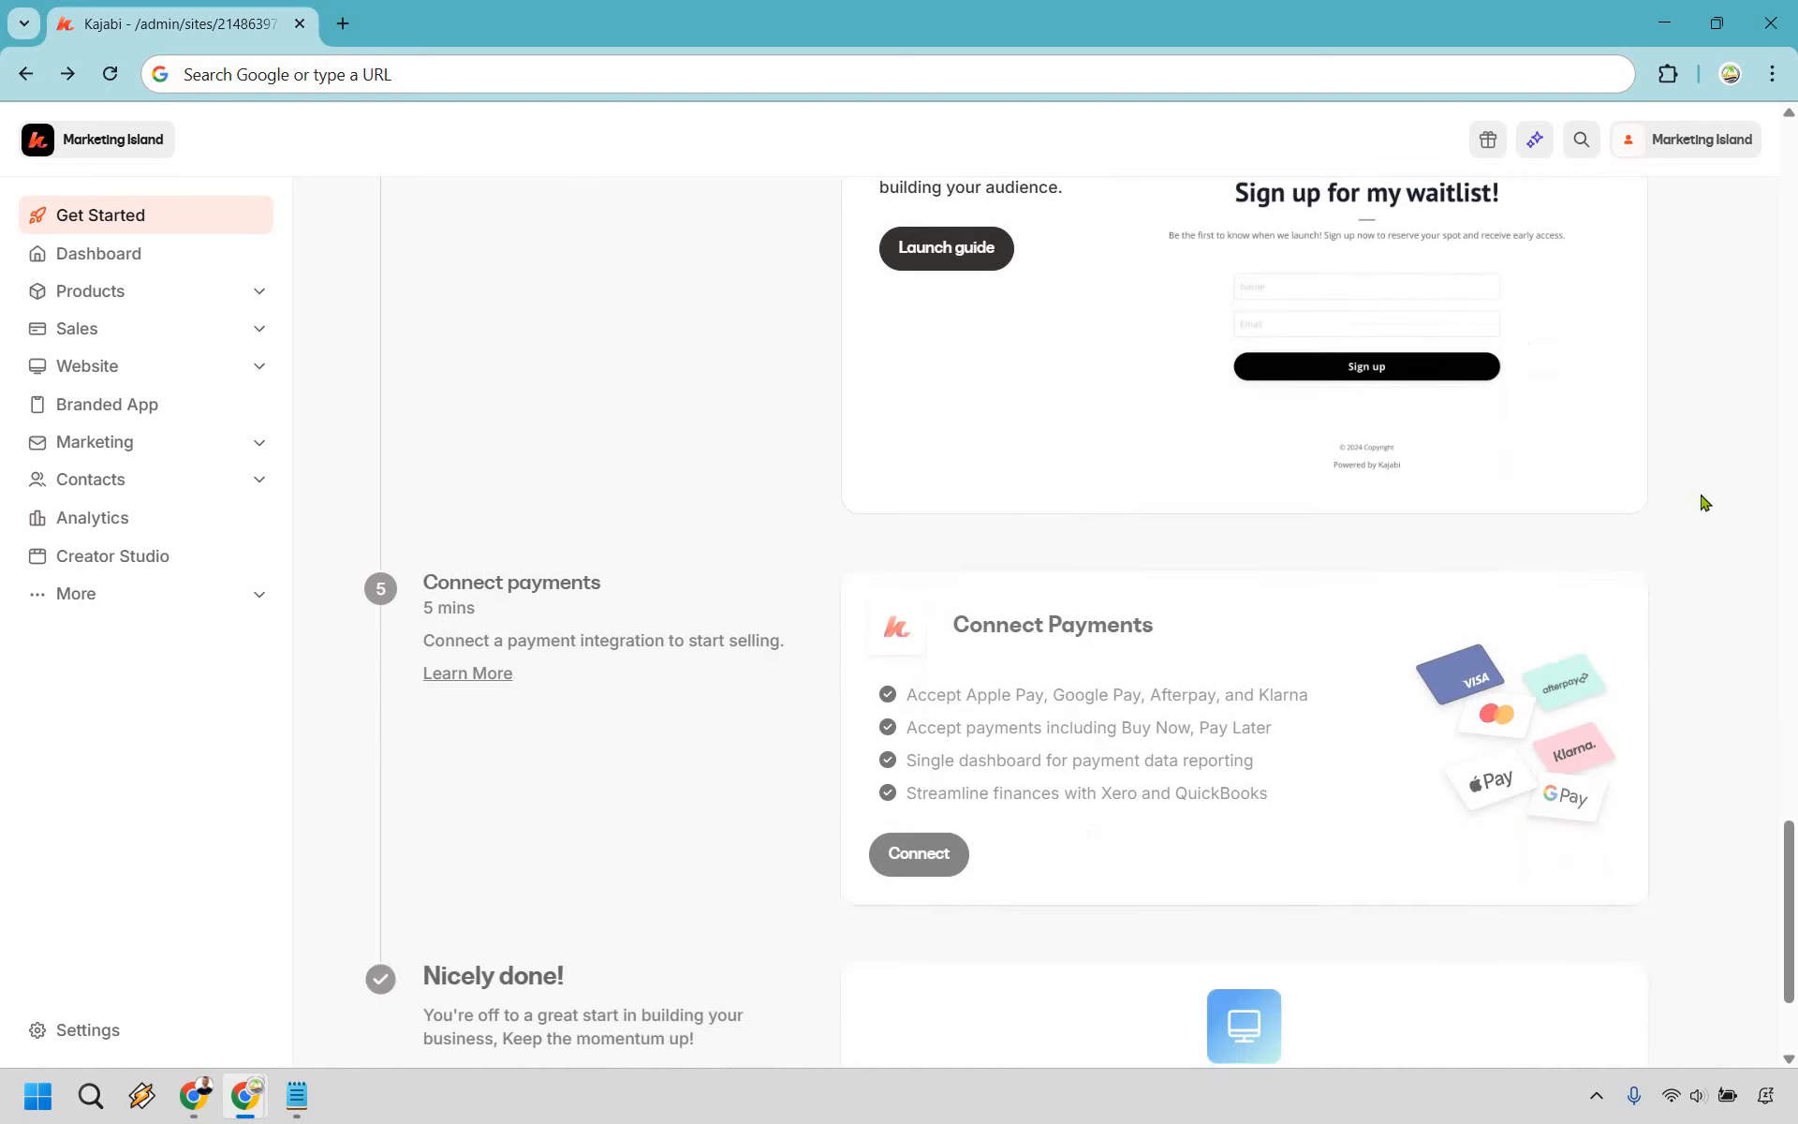
pyautogui.scroll(-1, 1702, 503)
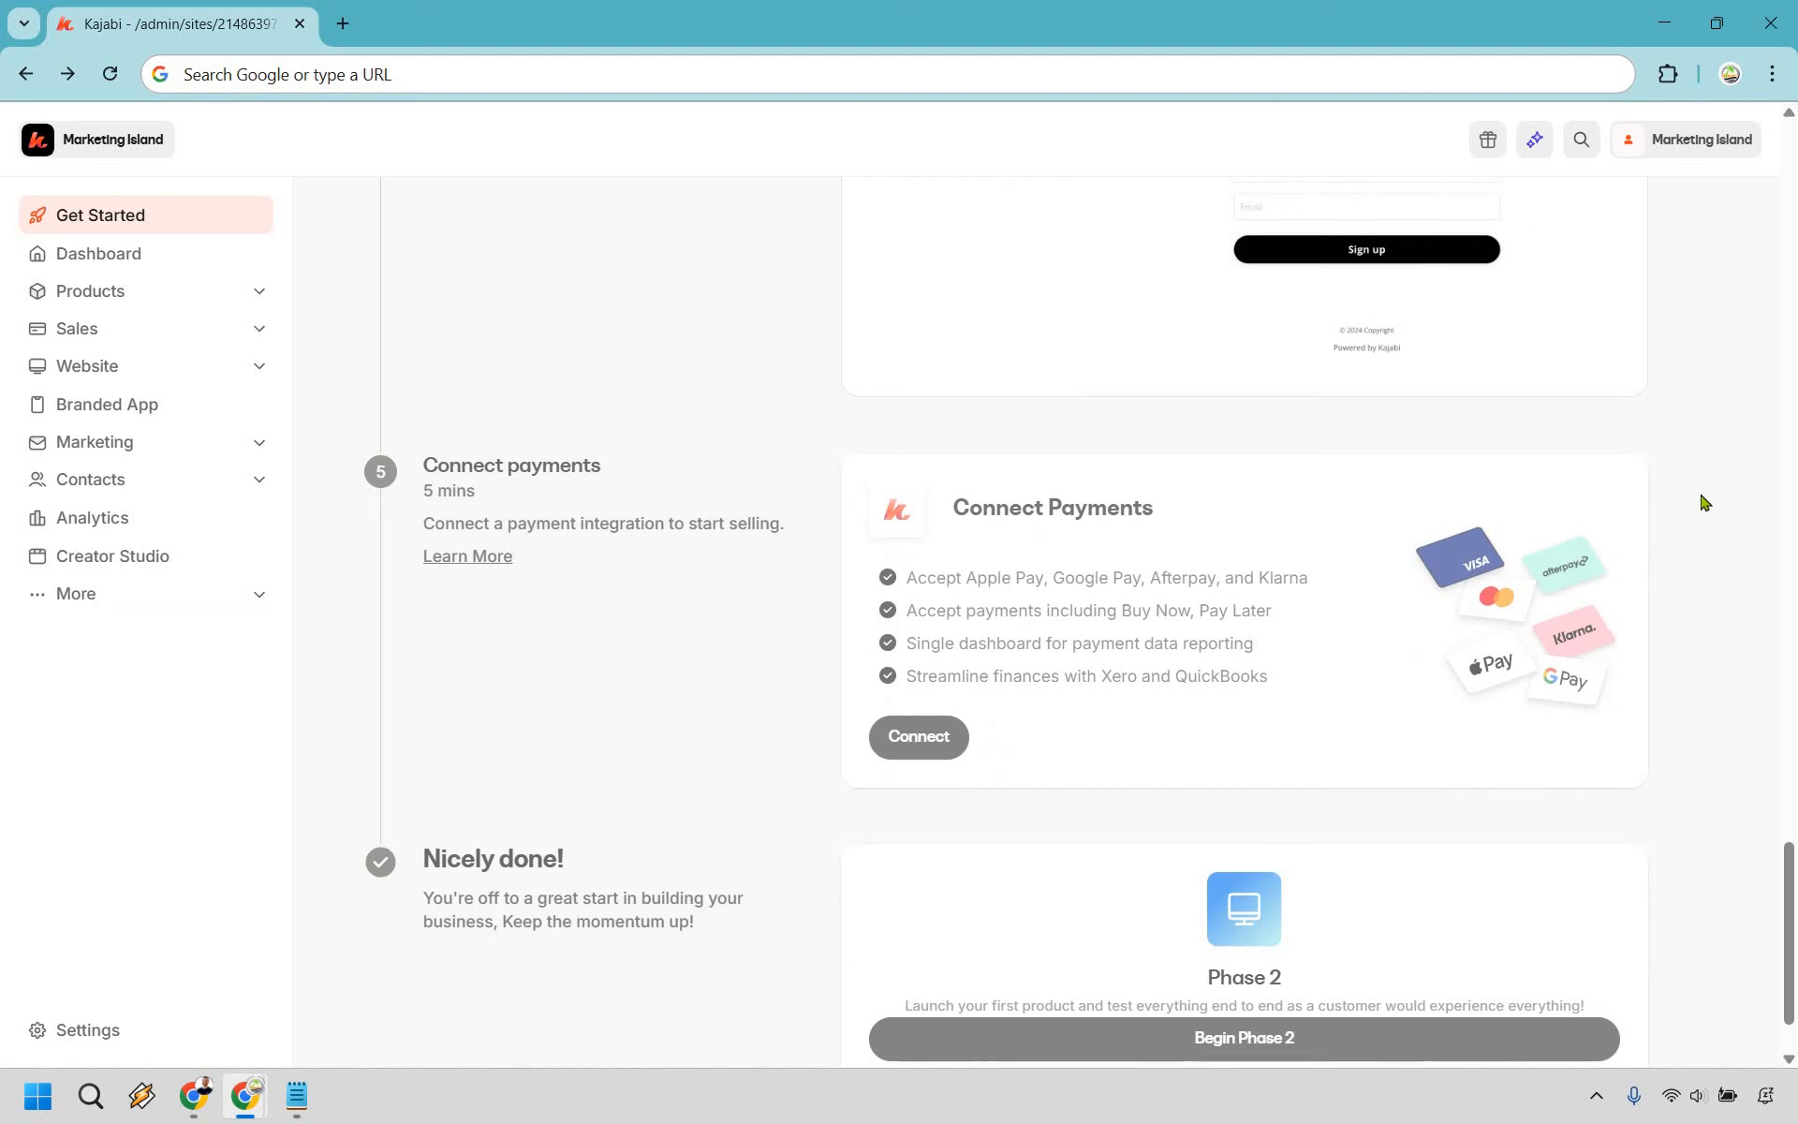
pyautogui.scroll(-1, 1703, 503)
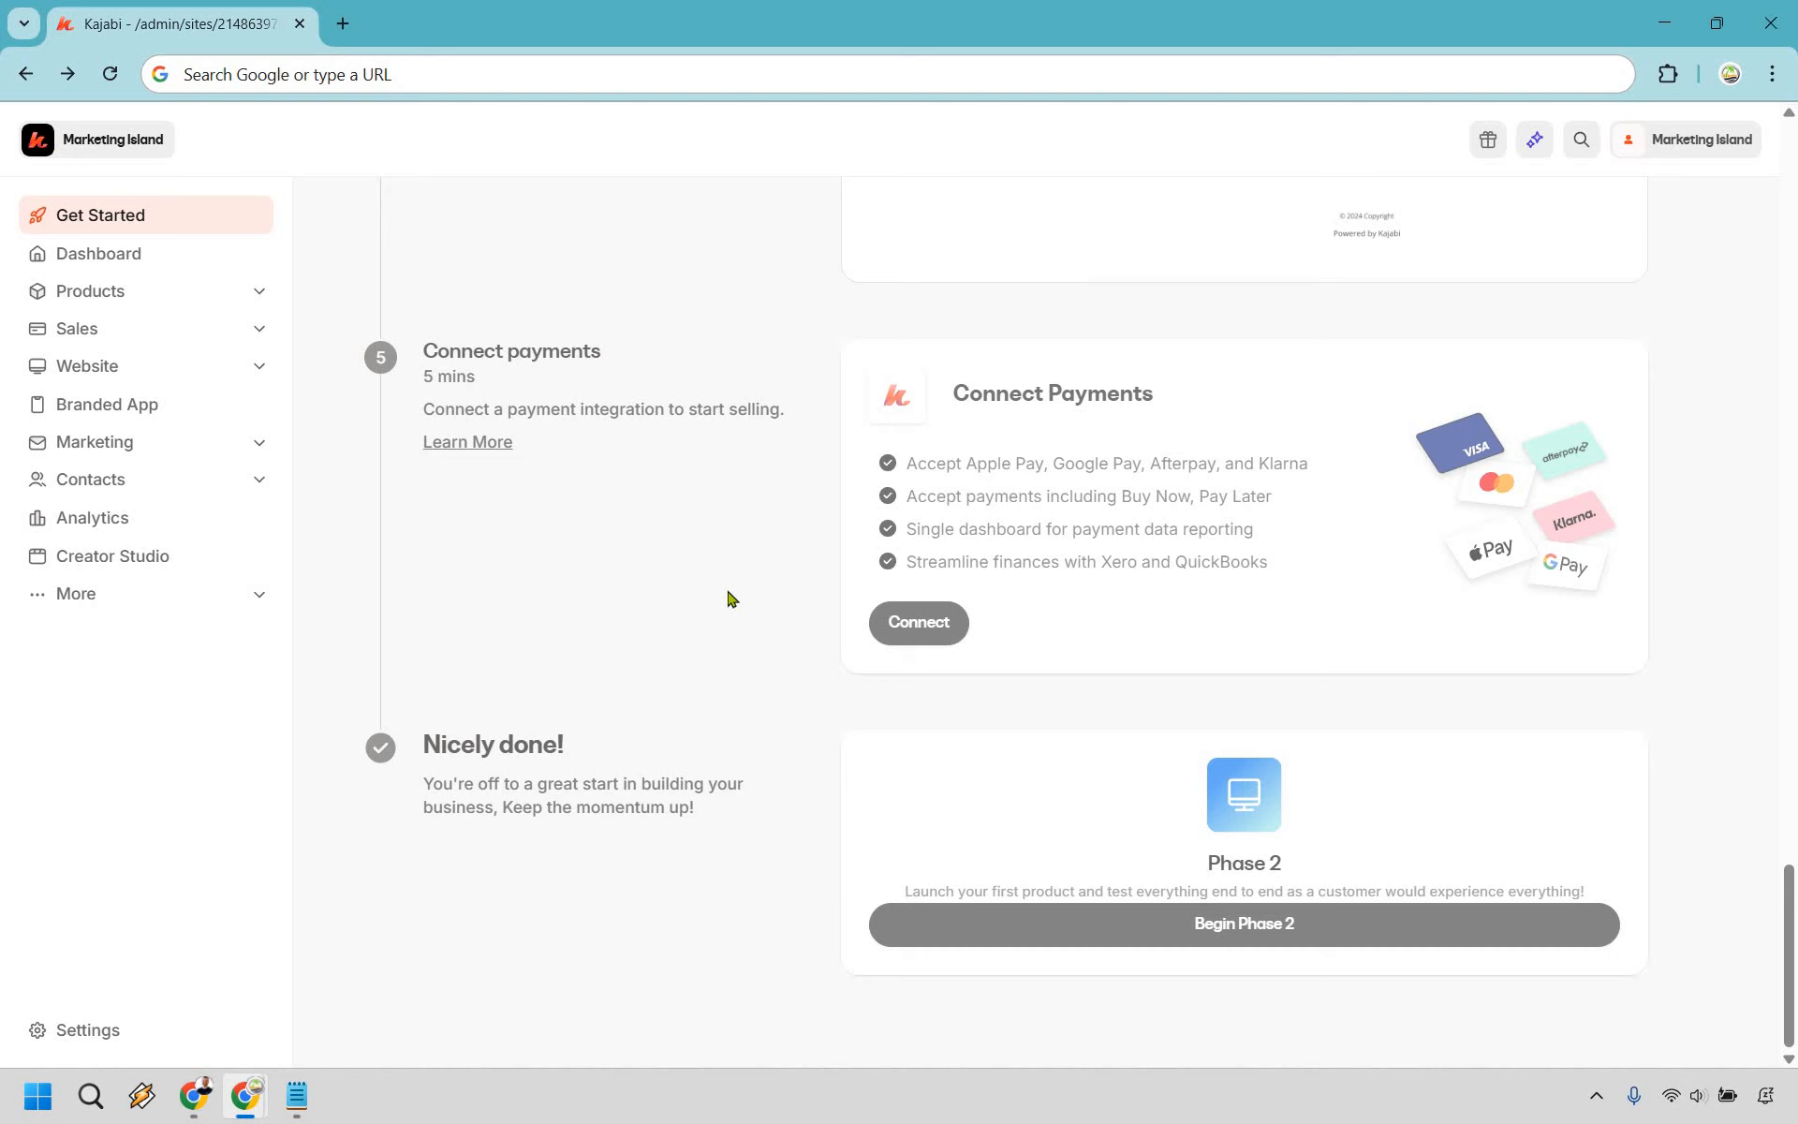
pyautogui.click(80, 1033)
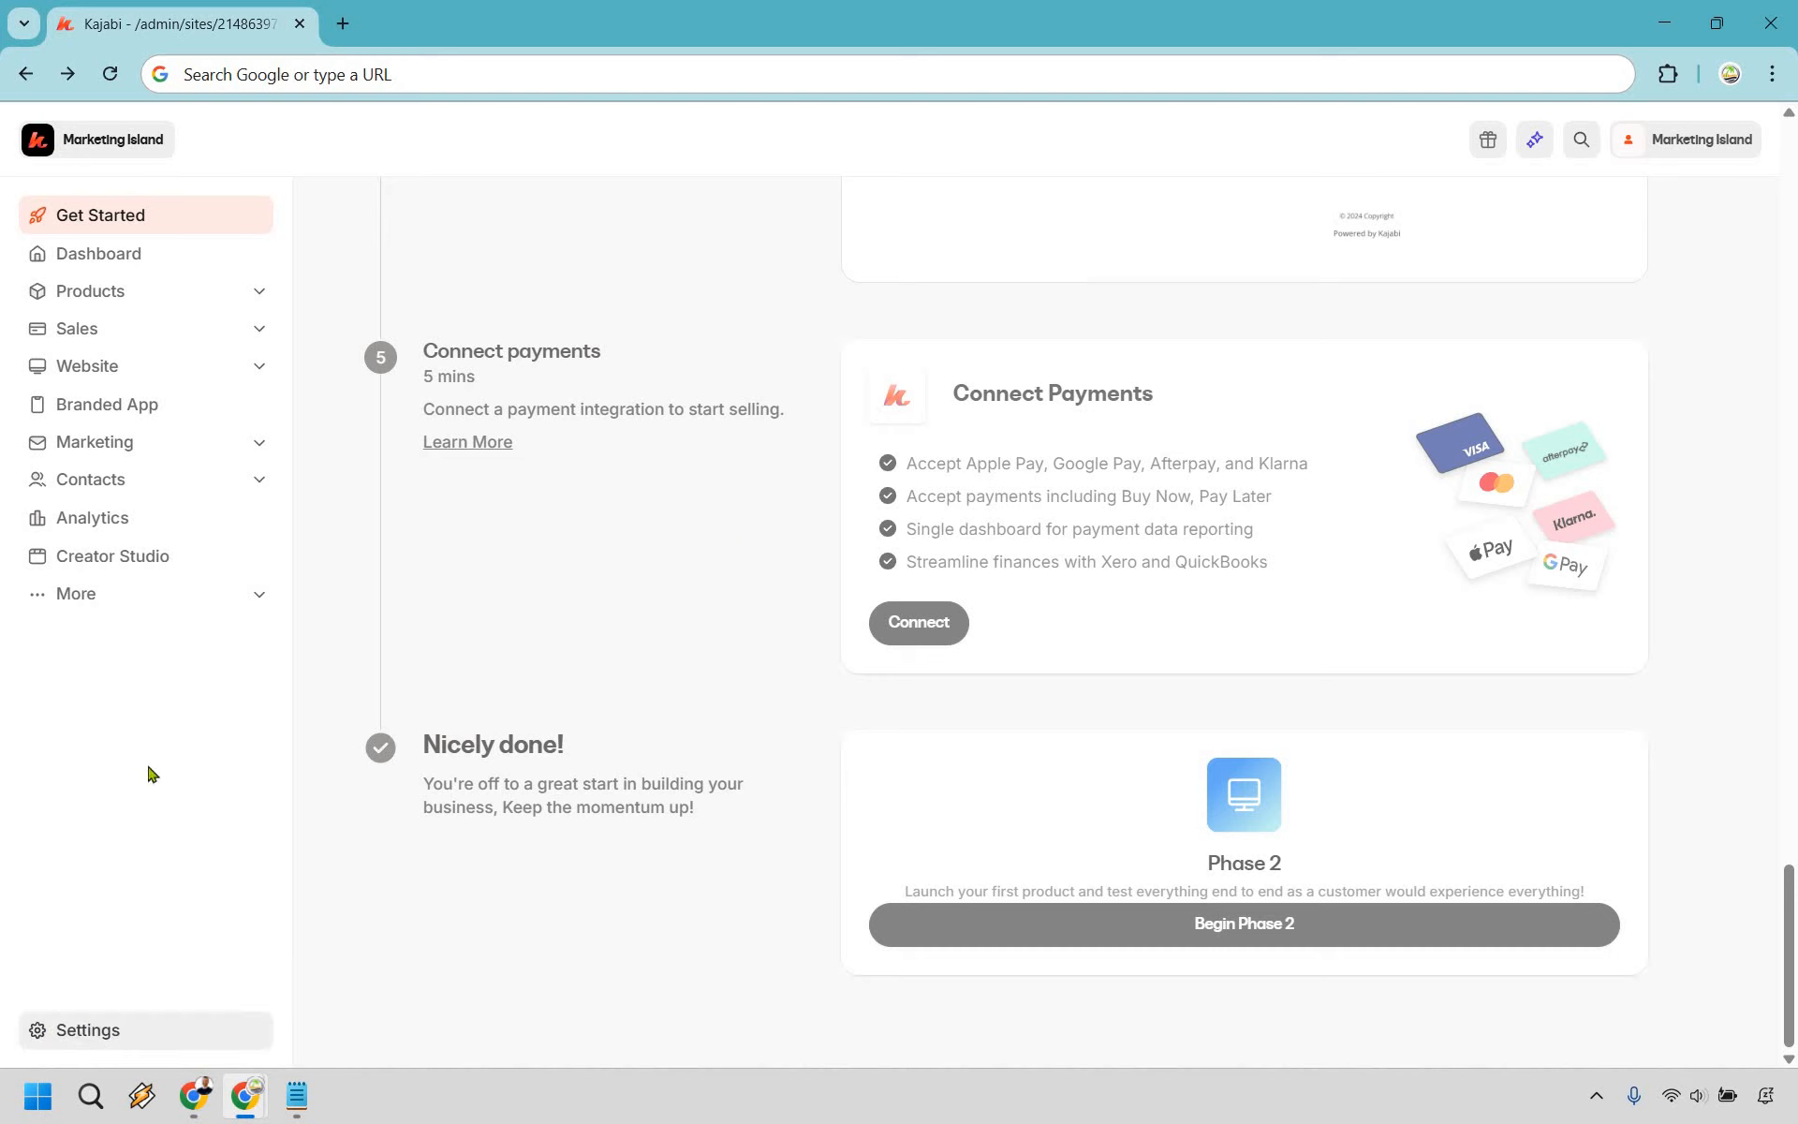
pyautogui.rightClick(77, 1030)
pyautogui.click(160, 758)
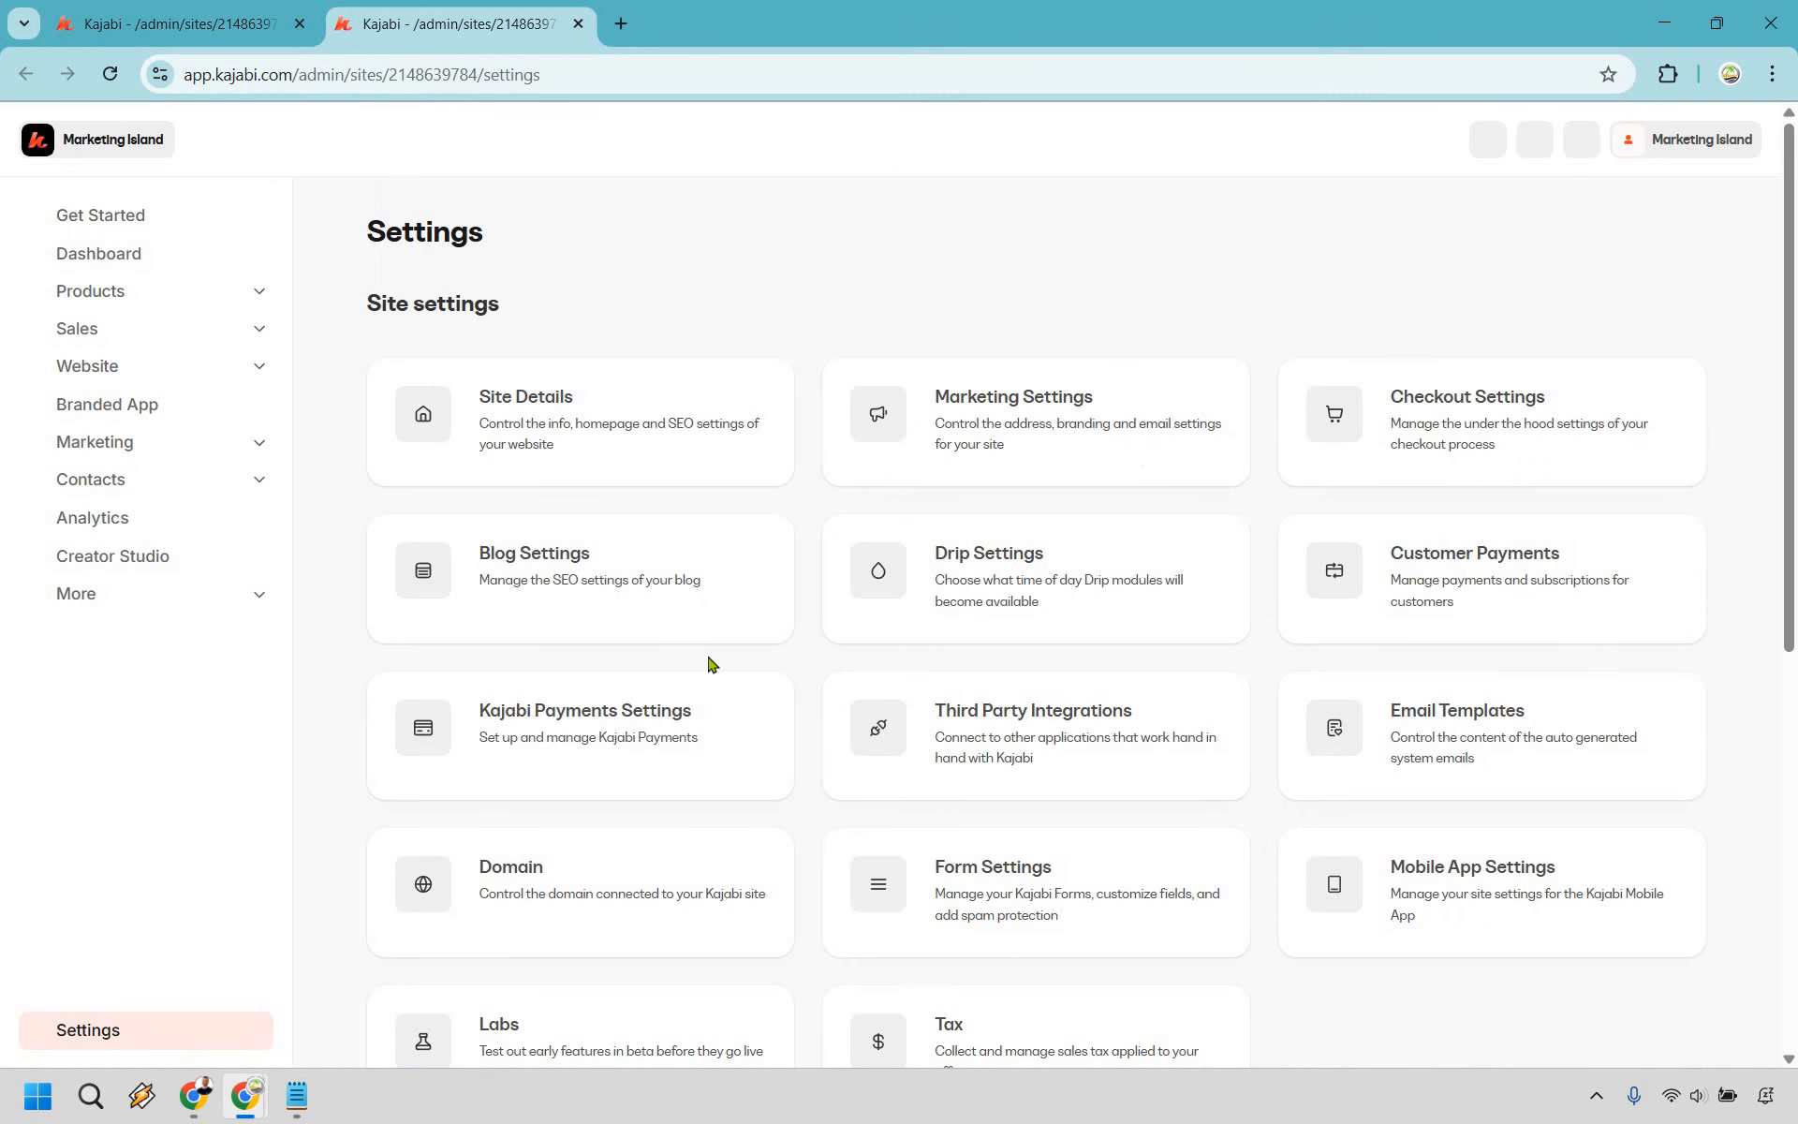
pyautogui.click(574, 720)
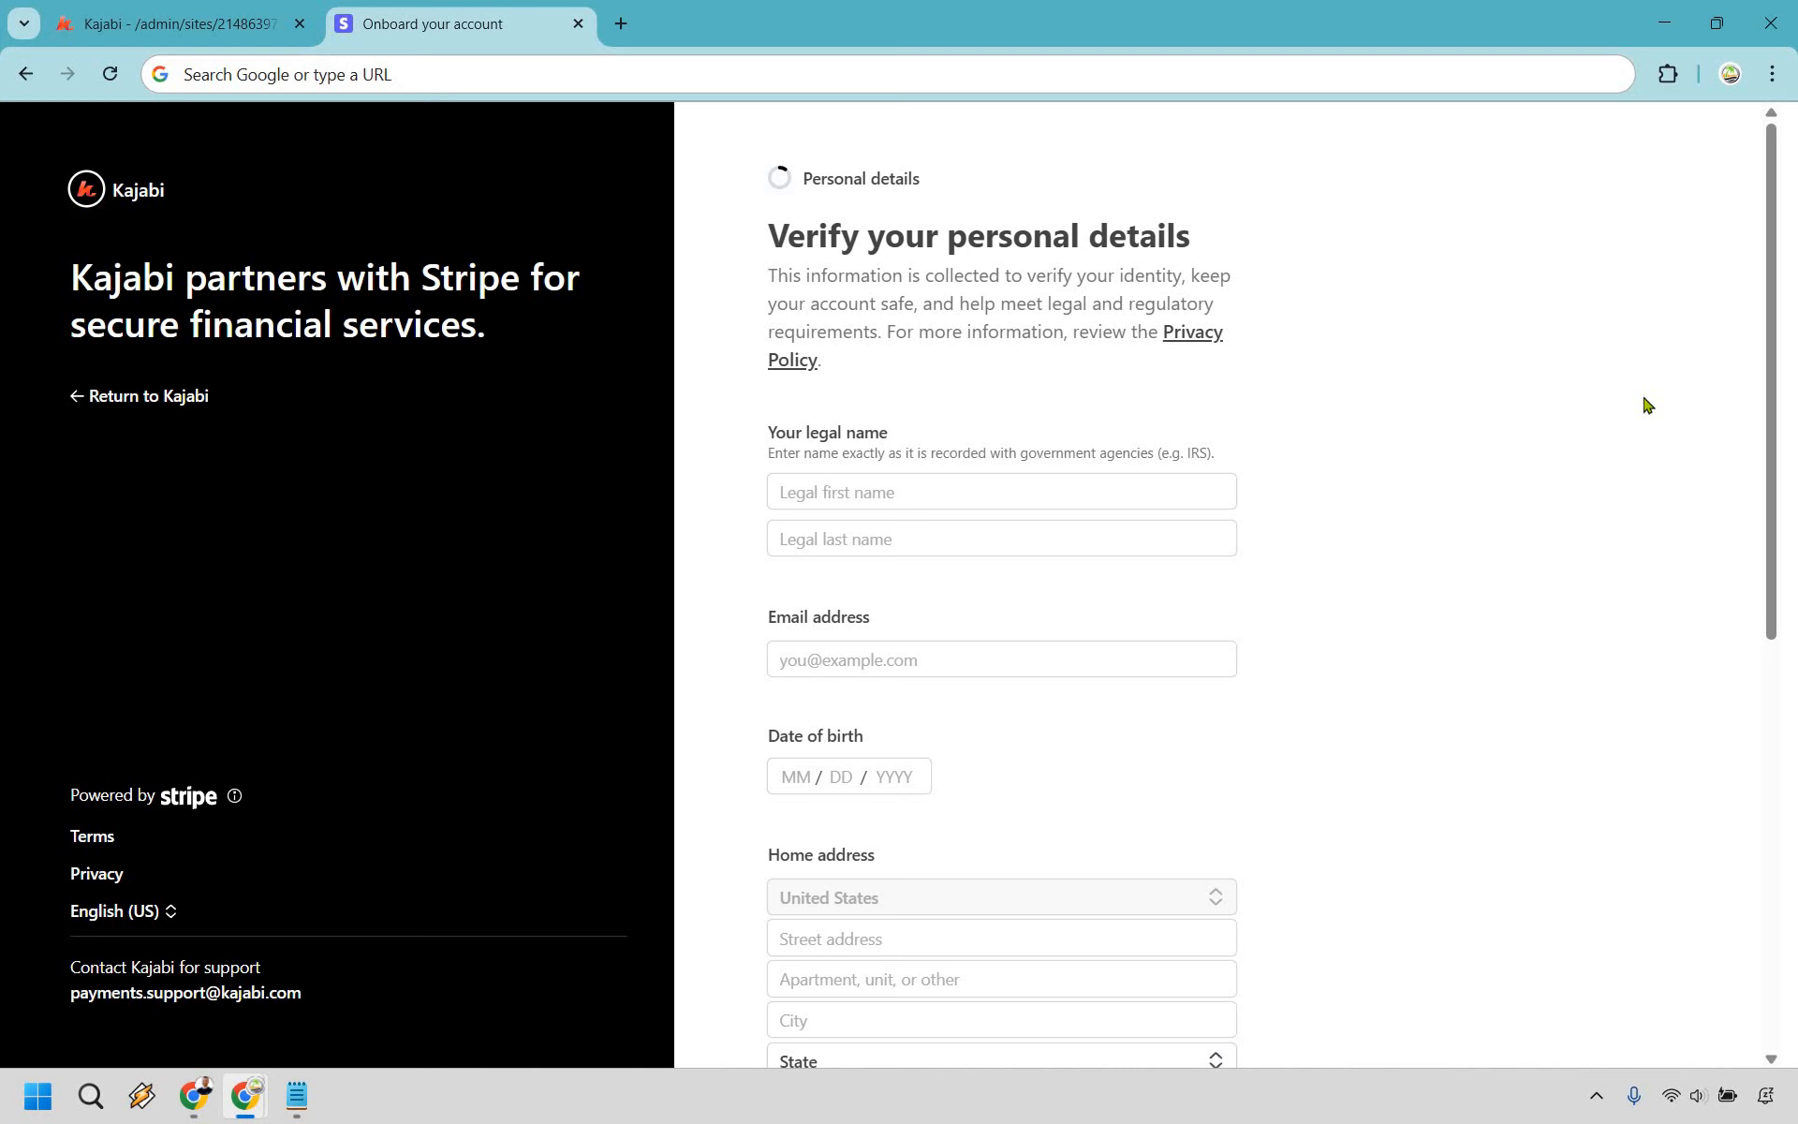
# - Review the Stripe 'Verify your personal details' form unfilled, then return to the Kajabi tab
pyautogui.scroll(-8, 1648, 404)
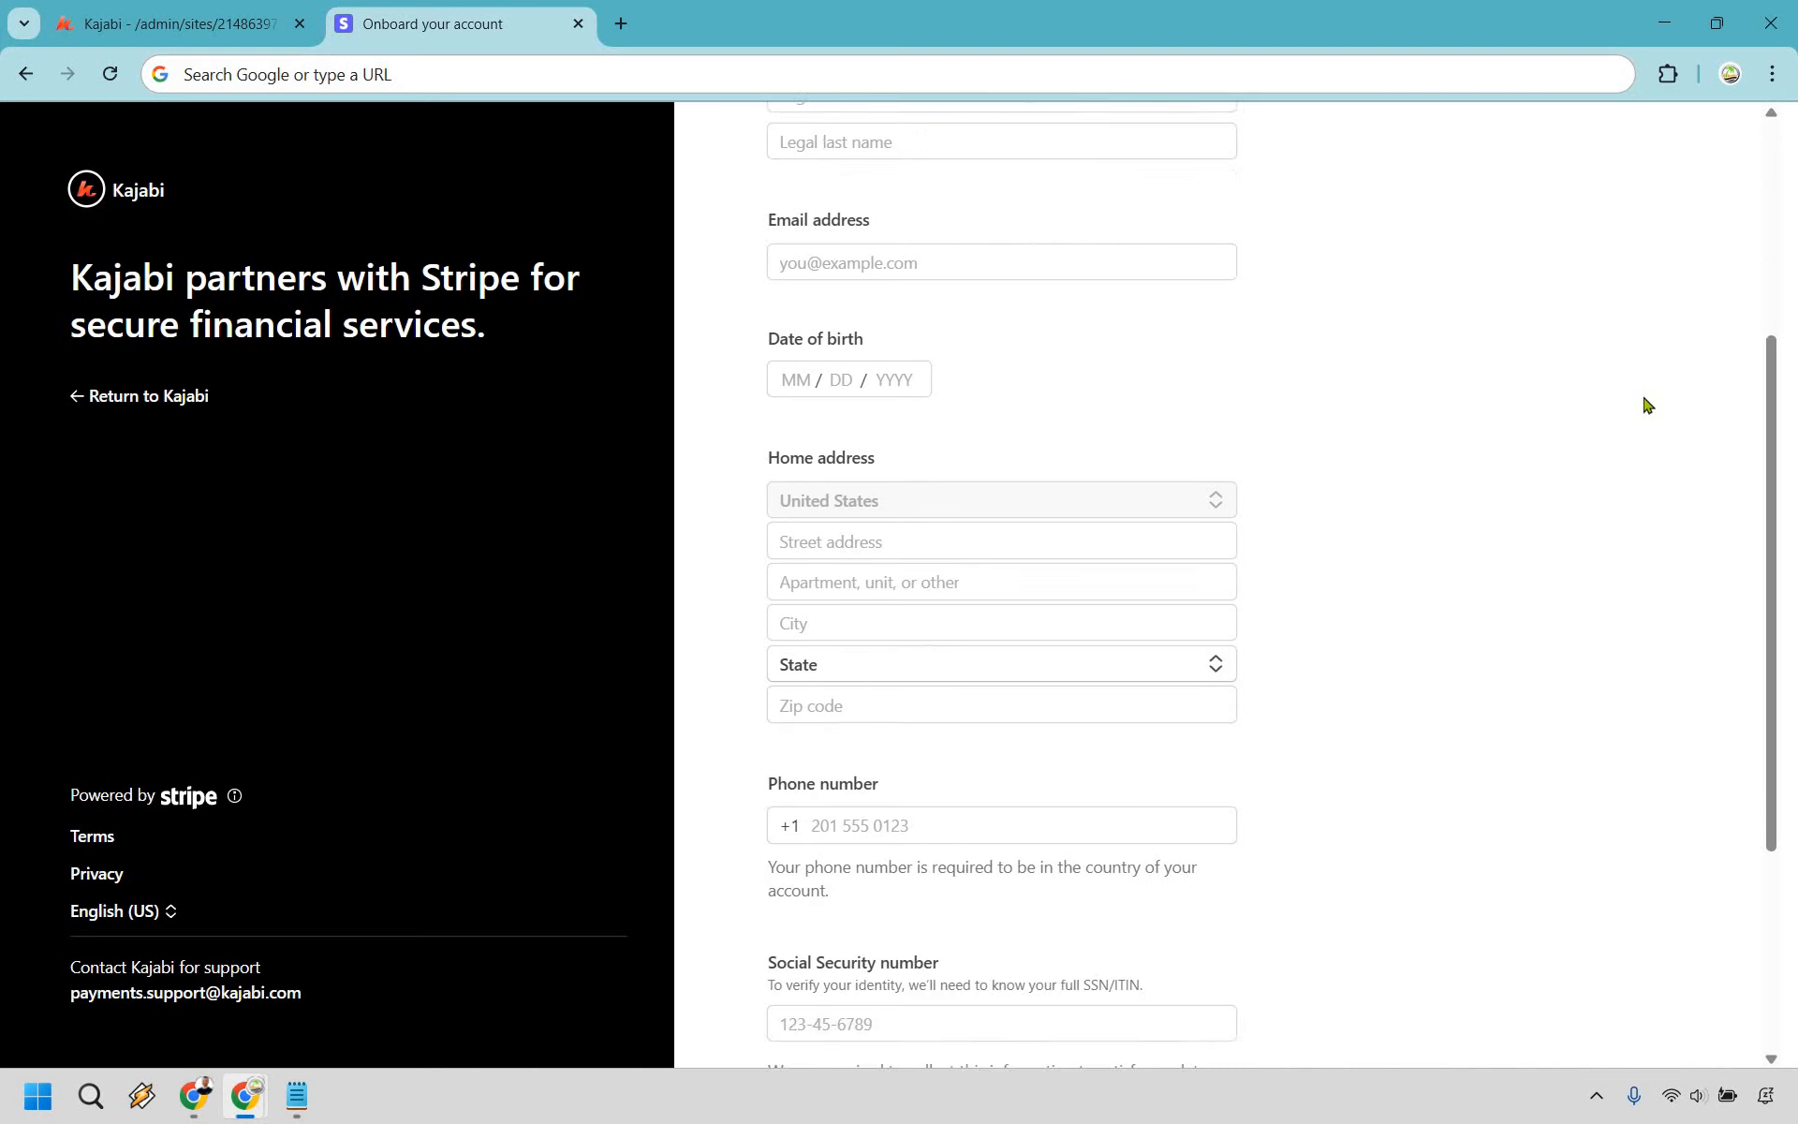
pyautogui.scroll(8, 1648, 405)
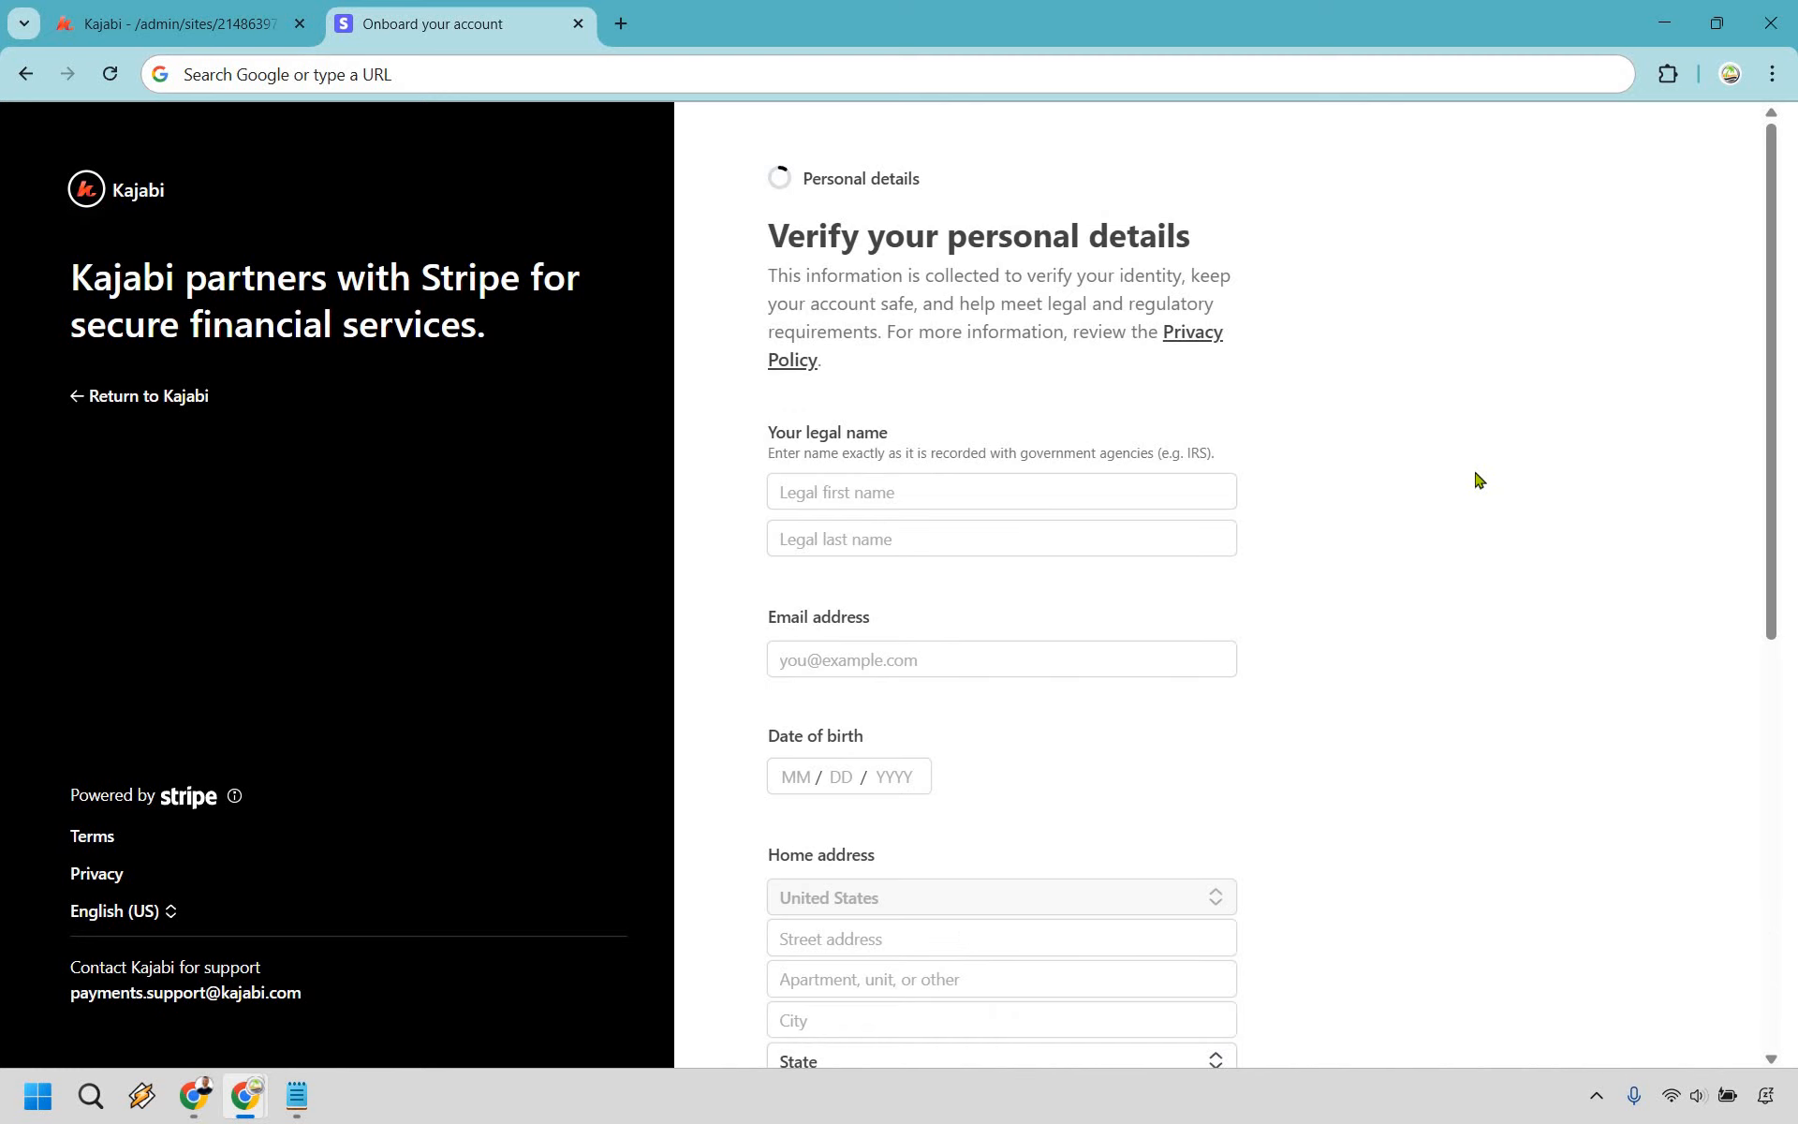
pyautogui.scroll(-4, 1522, 717)
pyautogui.scroll(-4, 1522, 717)
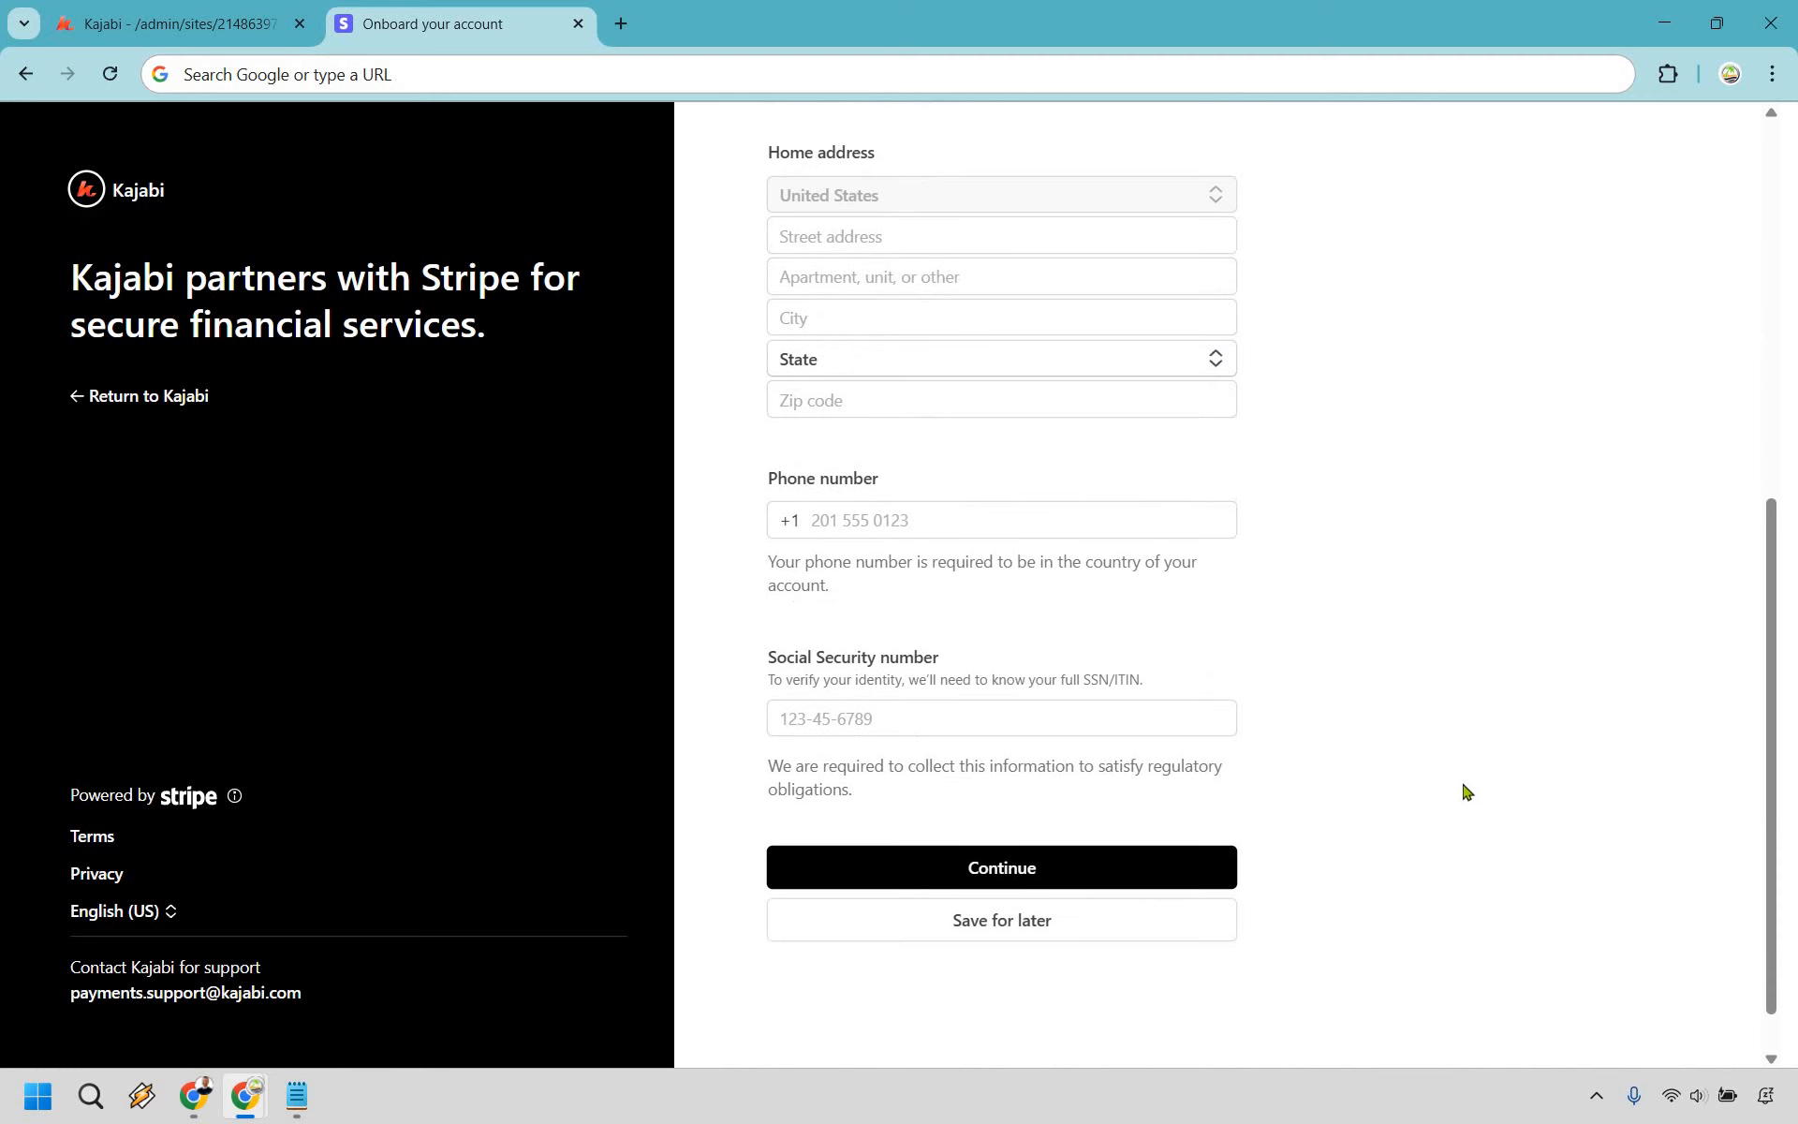
pyautogui.scroll(8, 1468, 789)
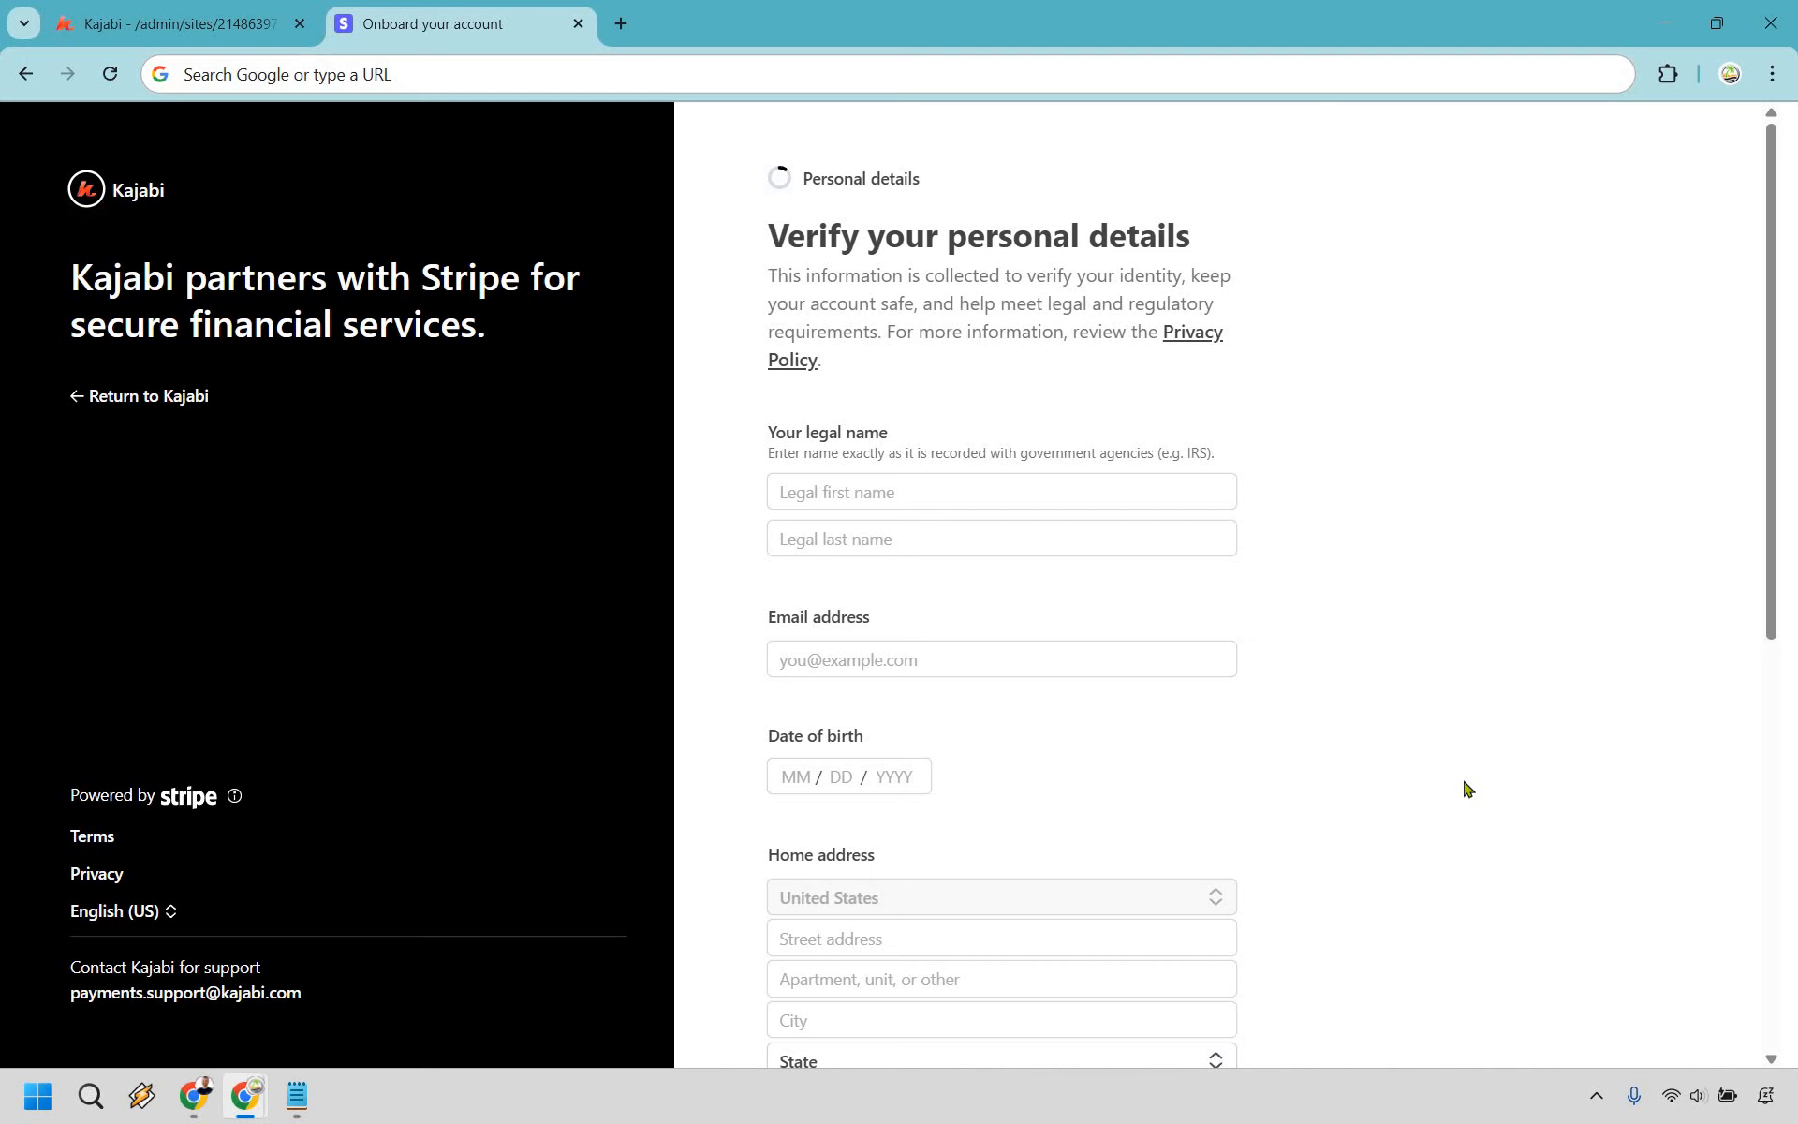
pyautogui.click(98, 10)
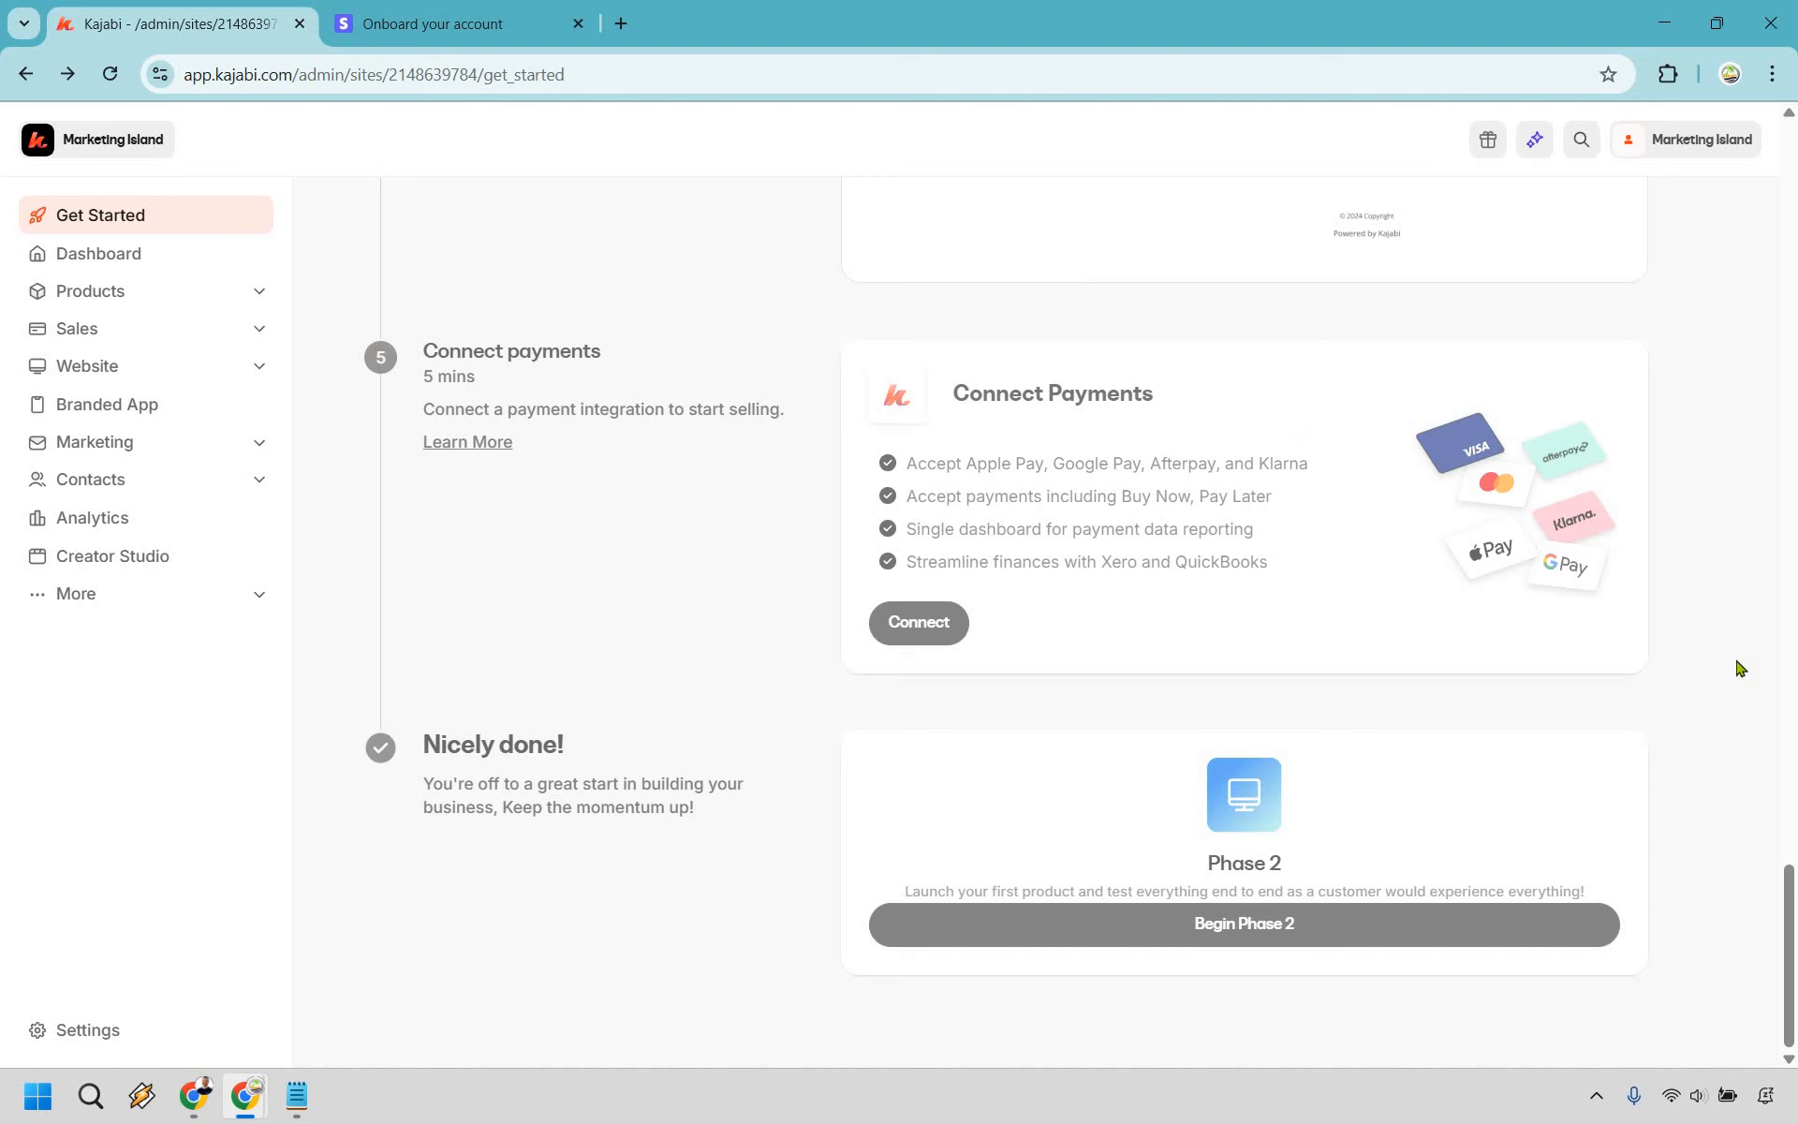
# - Start a new course from Create a course and close the Stripe onboarding tab
pyautogui.scroll(20, 1740, 669)
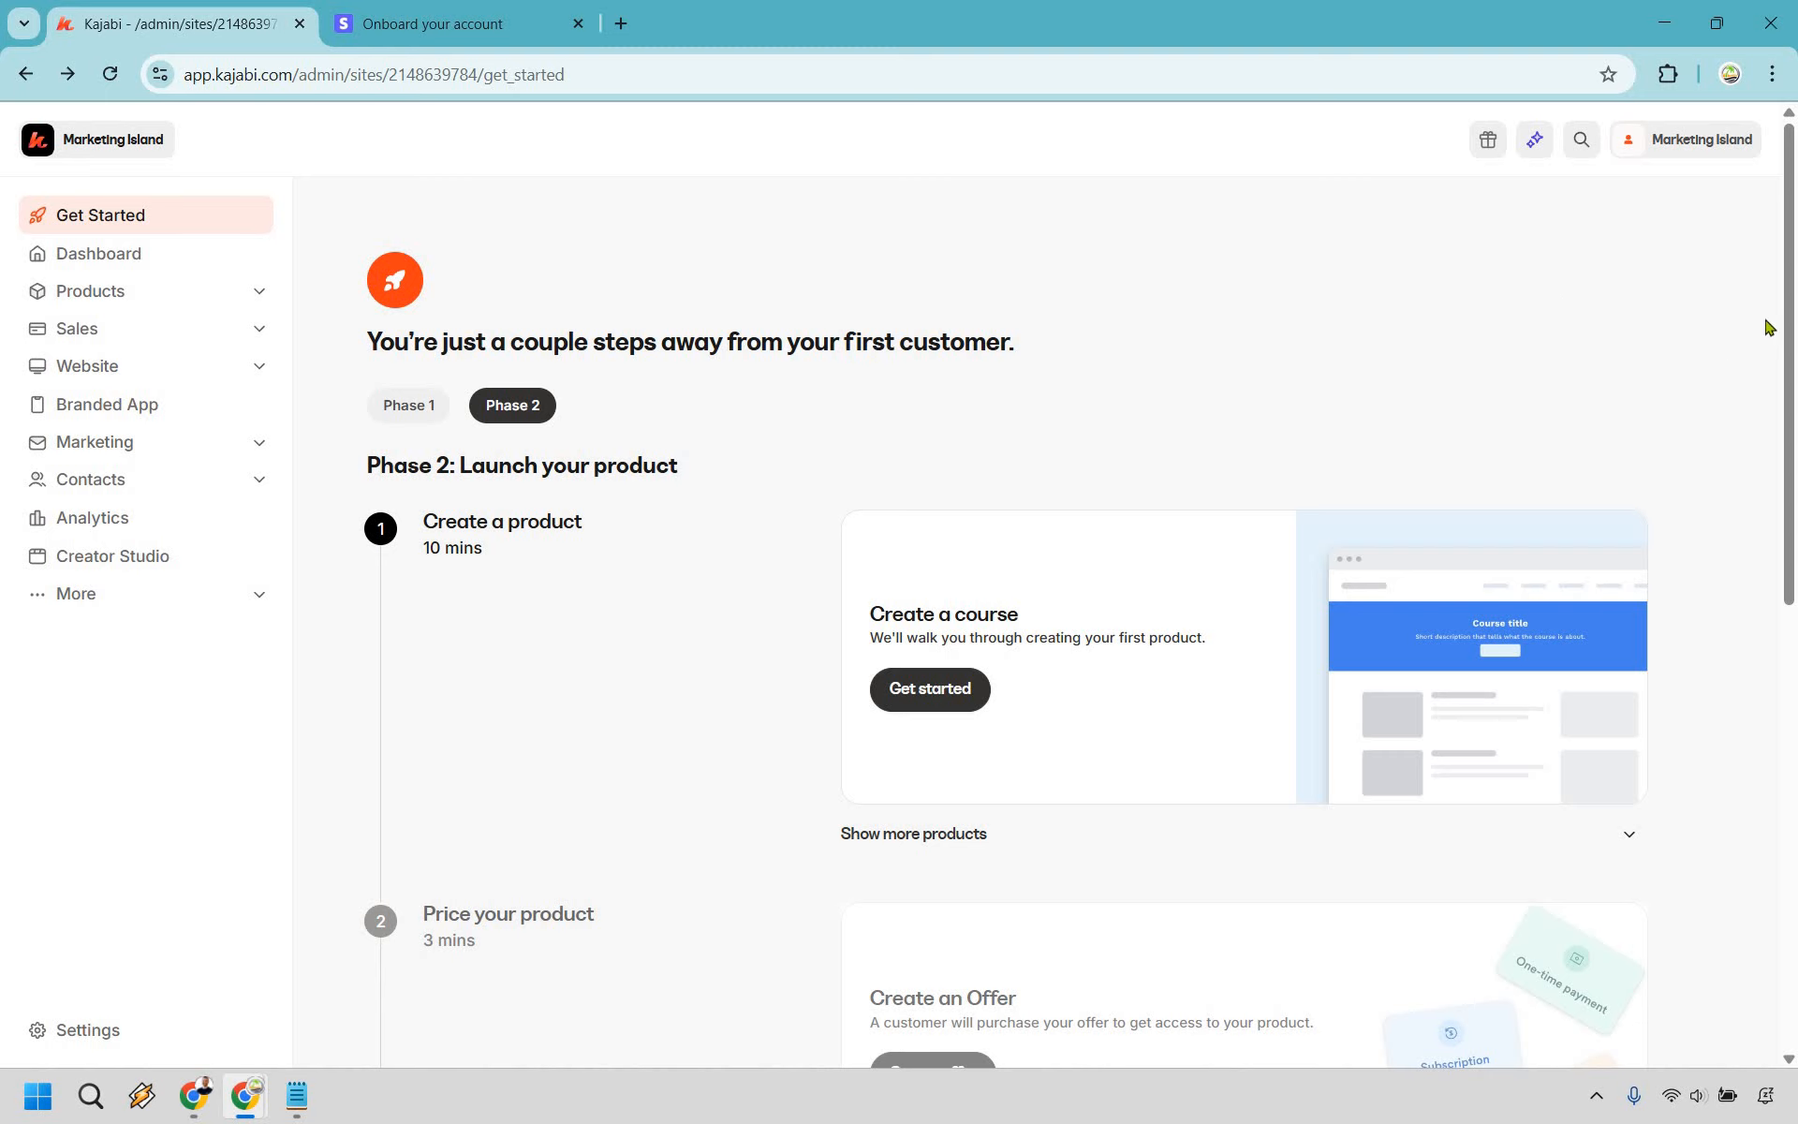
pyautogui.scroll(-1, 1773, 337)
pyautogui.scroll(-1, 1776, 351)
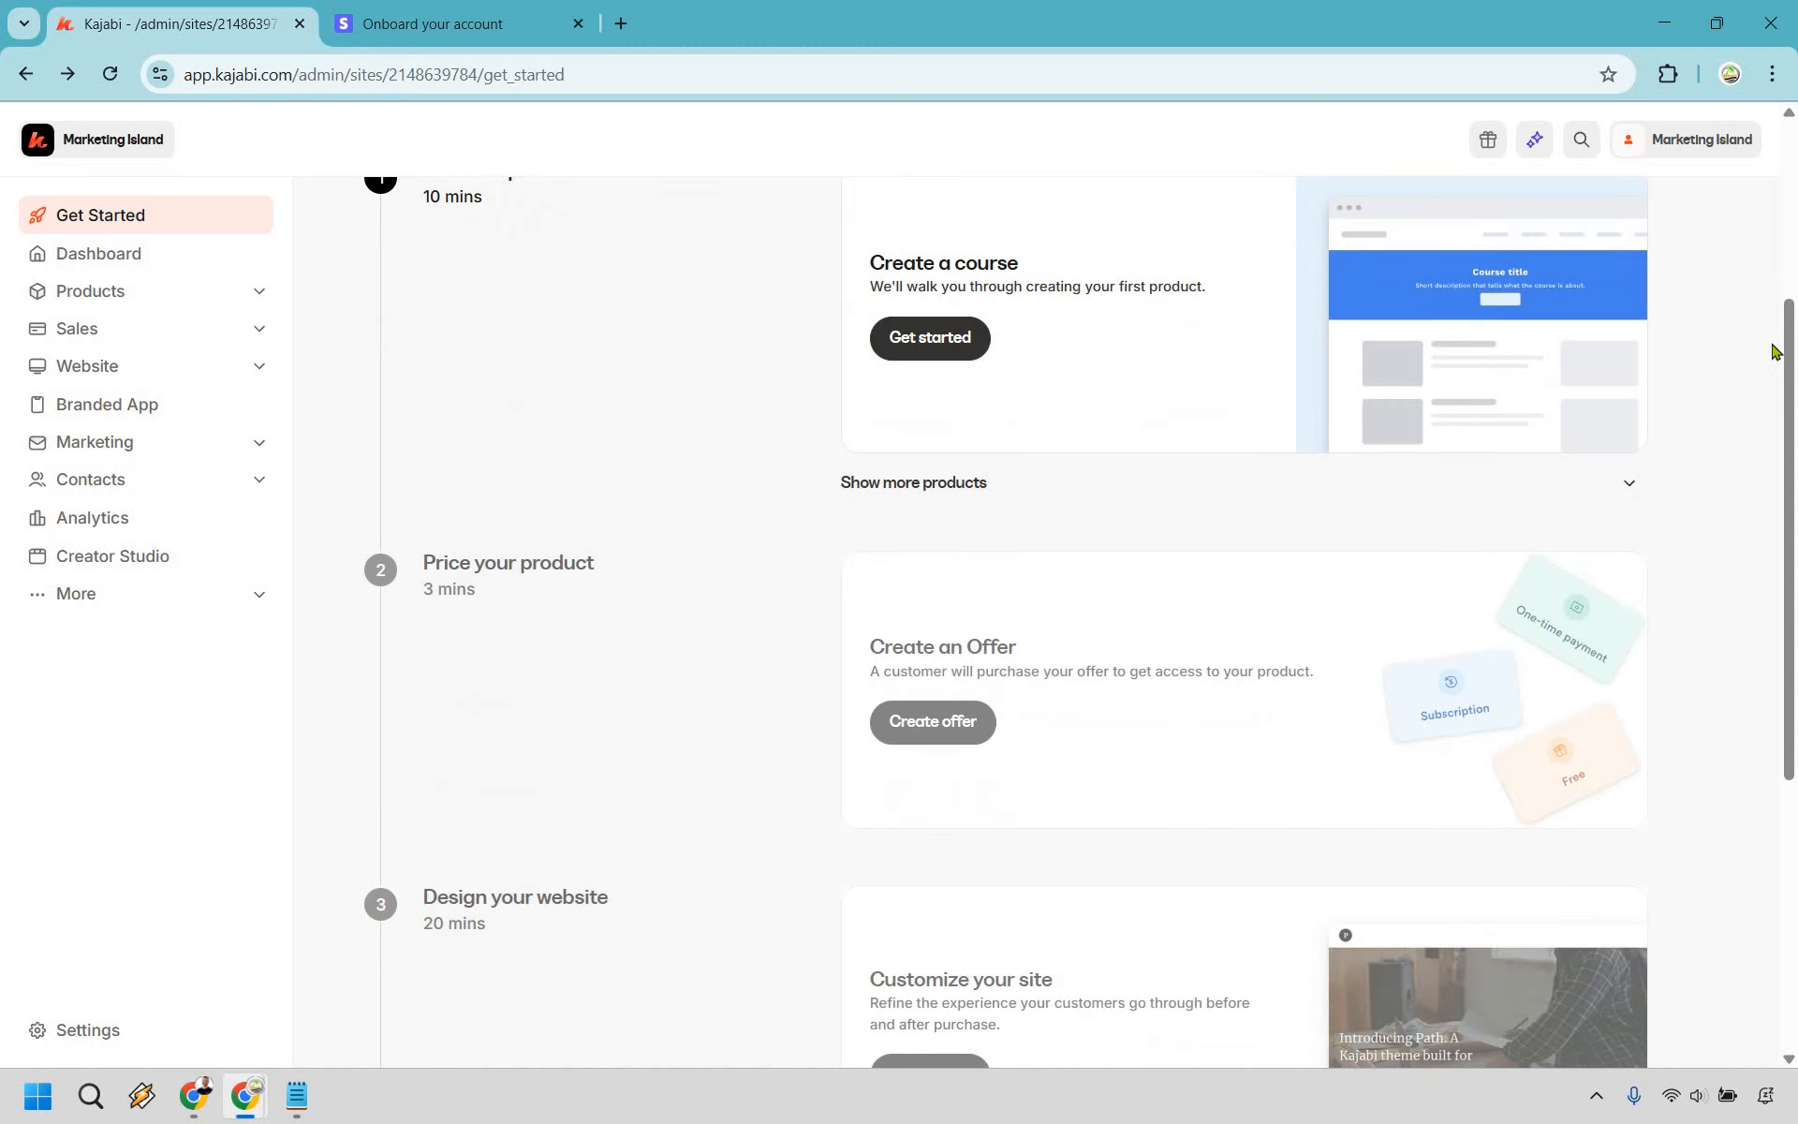
pyautogui.scroll(-5, 1777, 351)
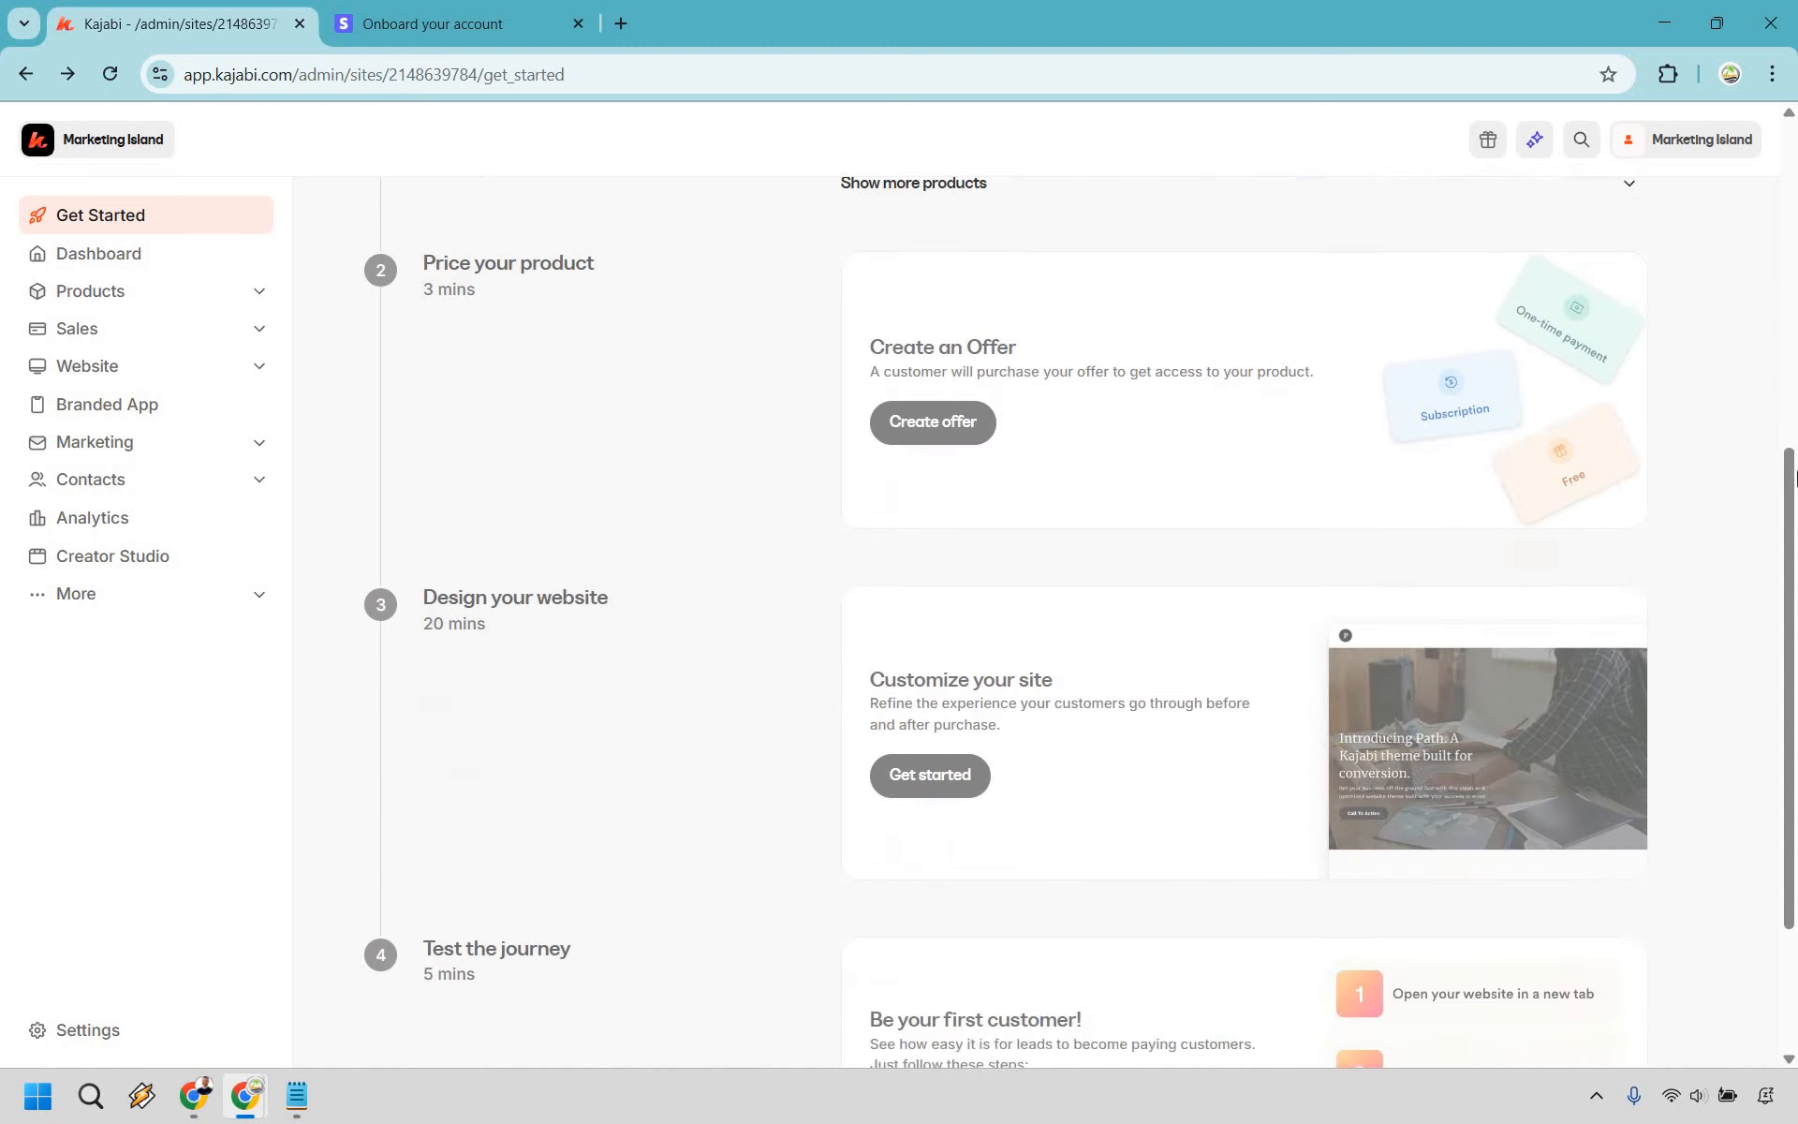
pyautogui.scroll(6, 1789, 465)
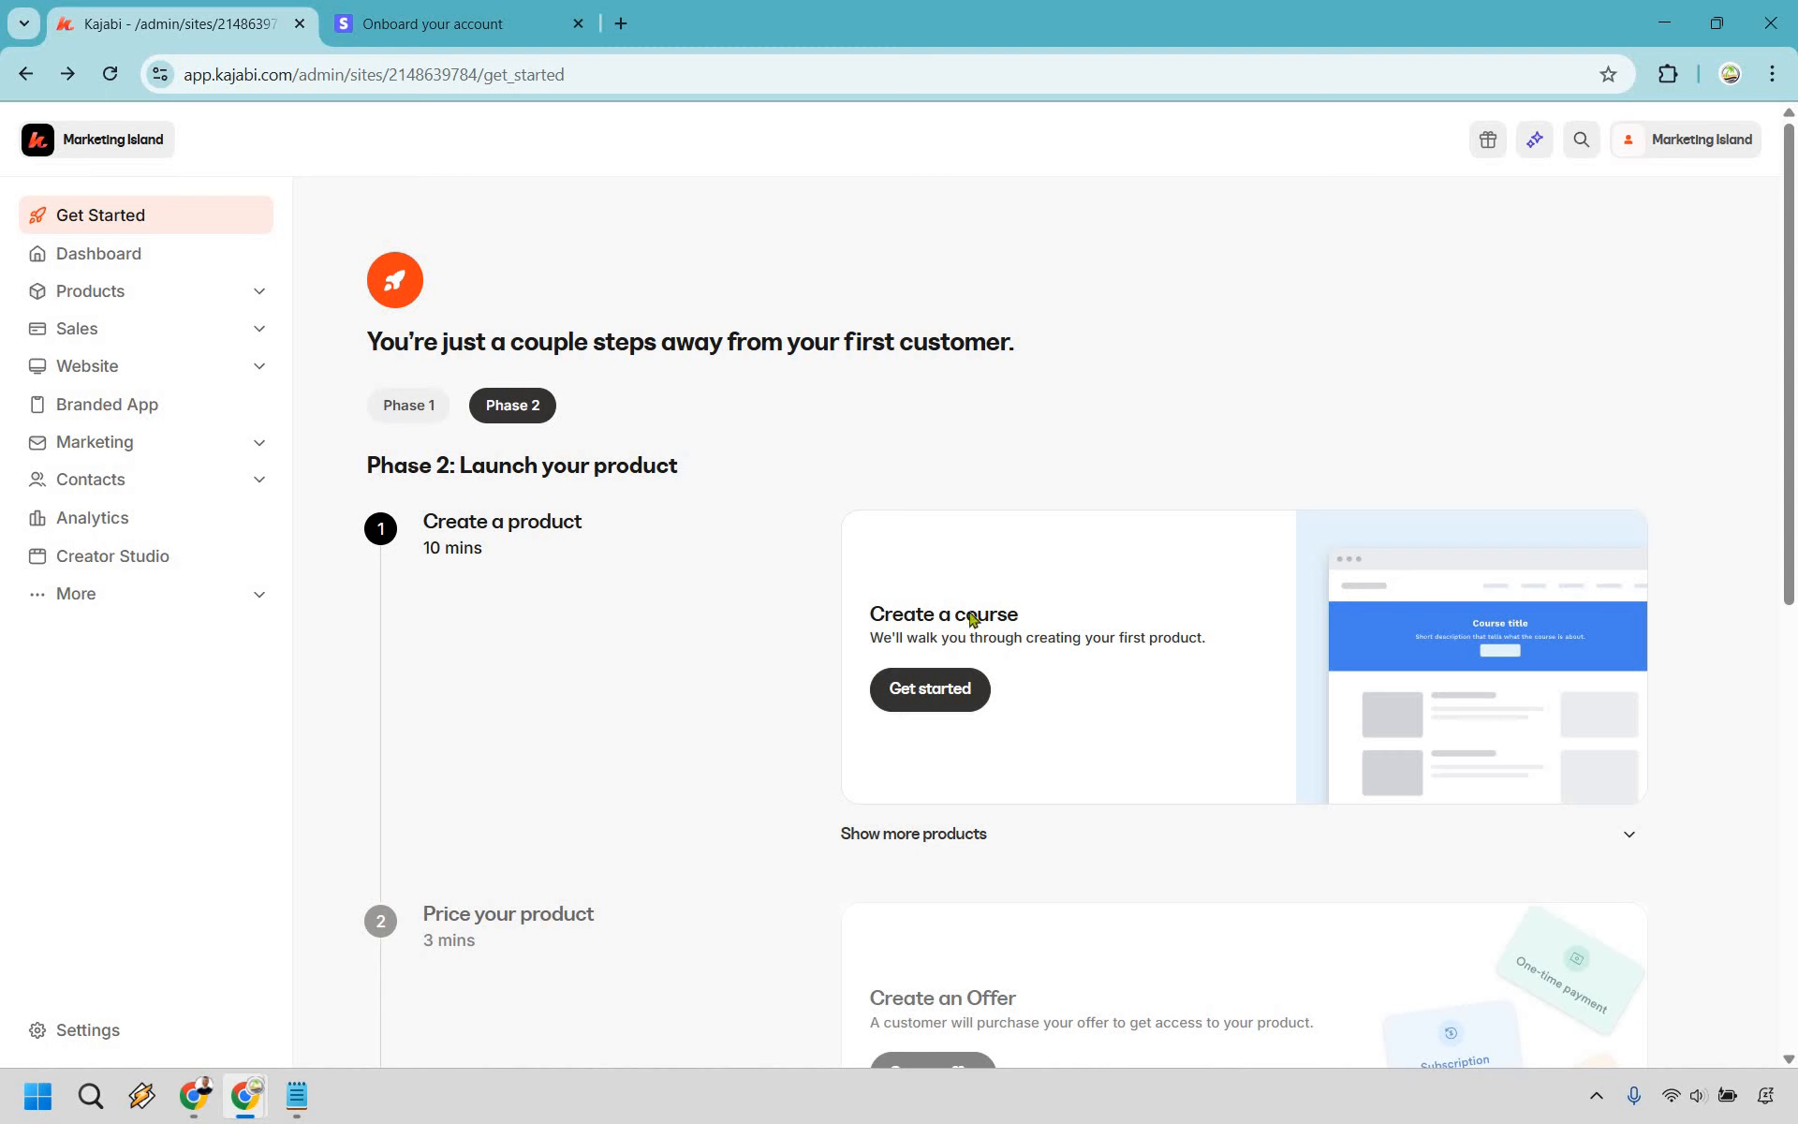
pyautogui.click(934, 695)
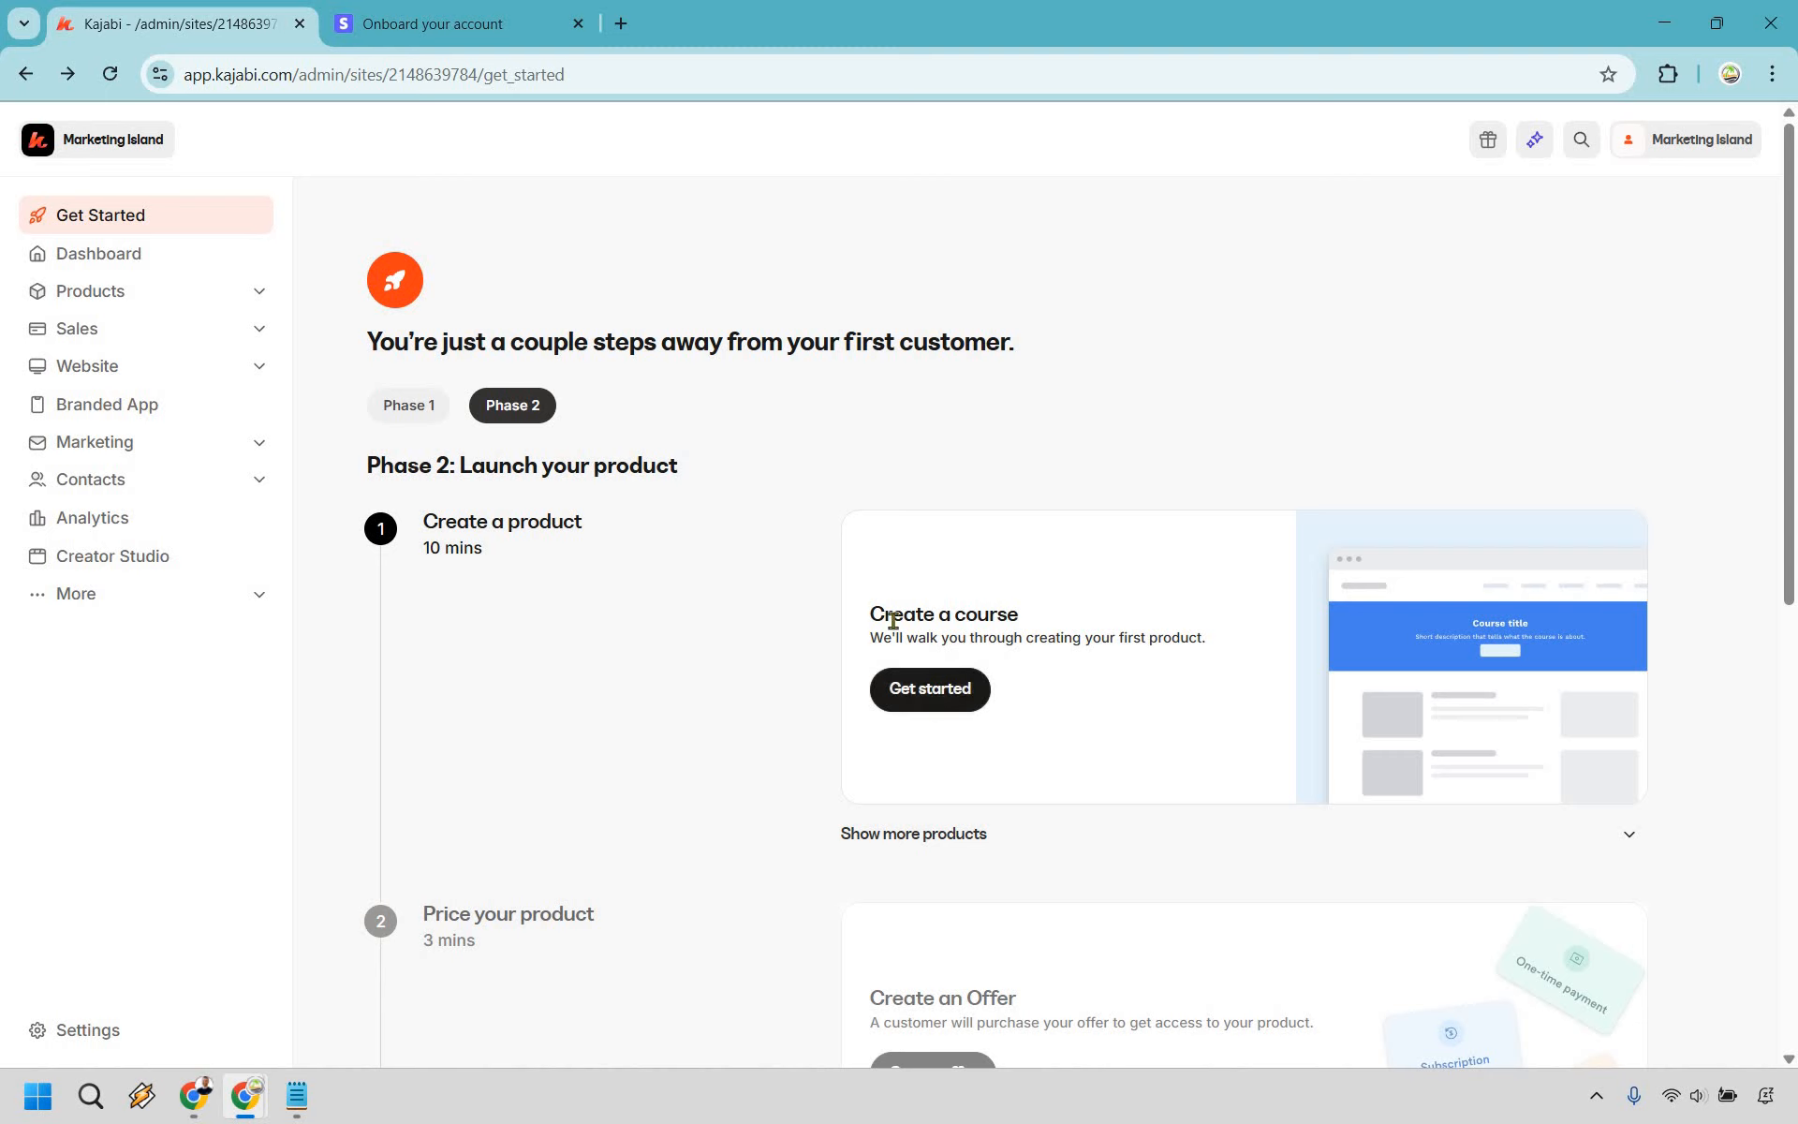
pyautogui.click(580, 25)
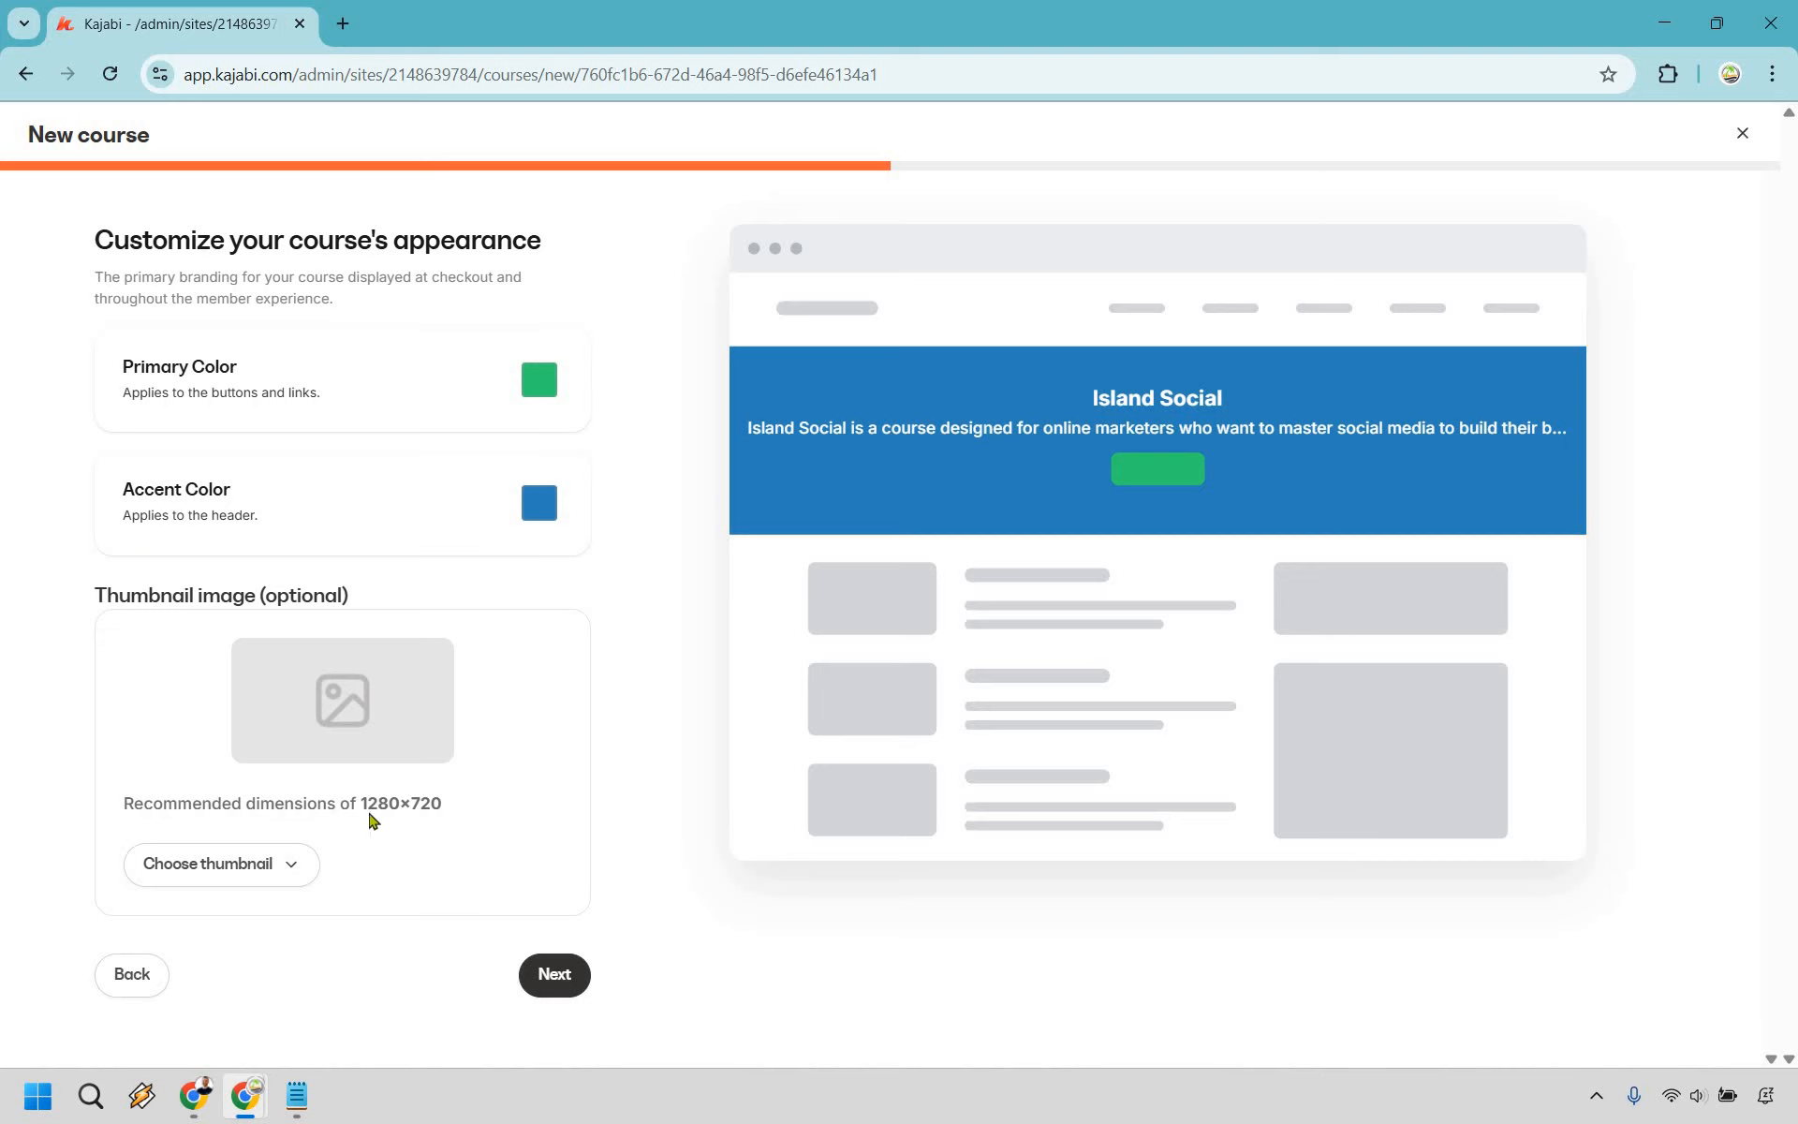
# - Skip the course thumbnail and generate the Island Social course
pyautogui.moveTo(360, 805); pyautogui.dragTo(443, 806)
pyautogui.click(643, 704)
pyautogui.click(243, 874)
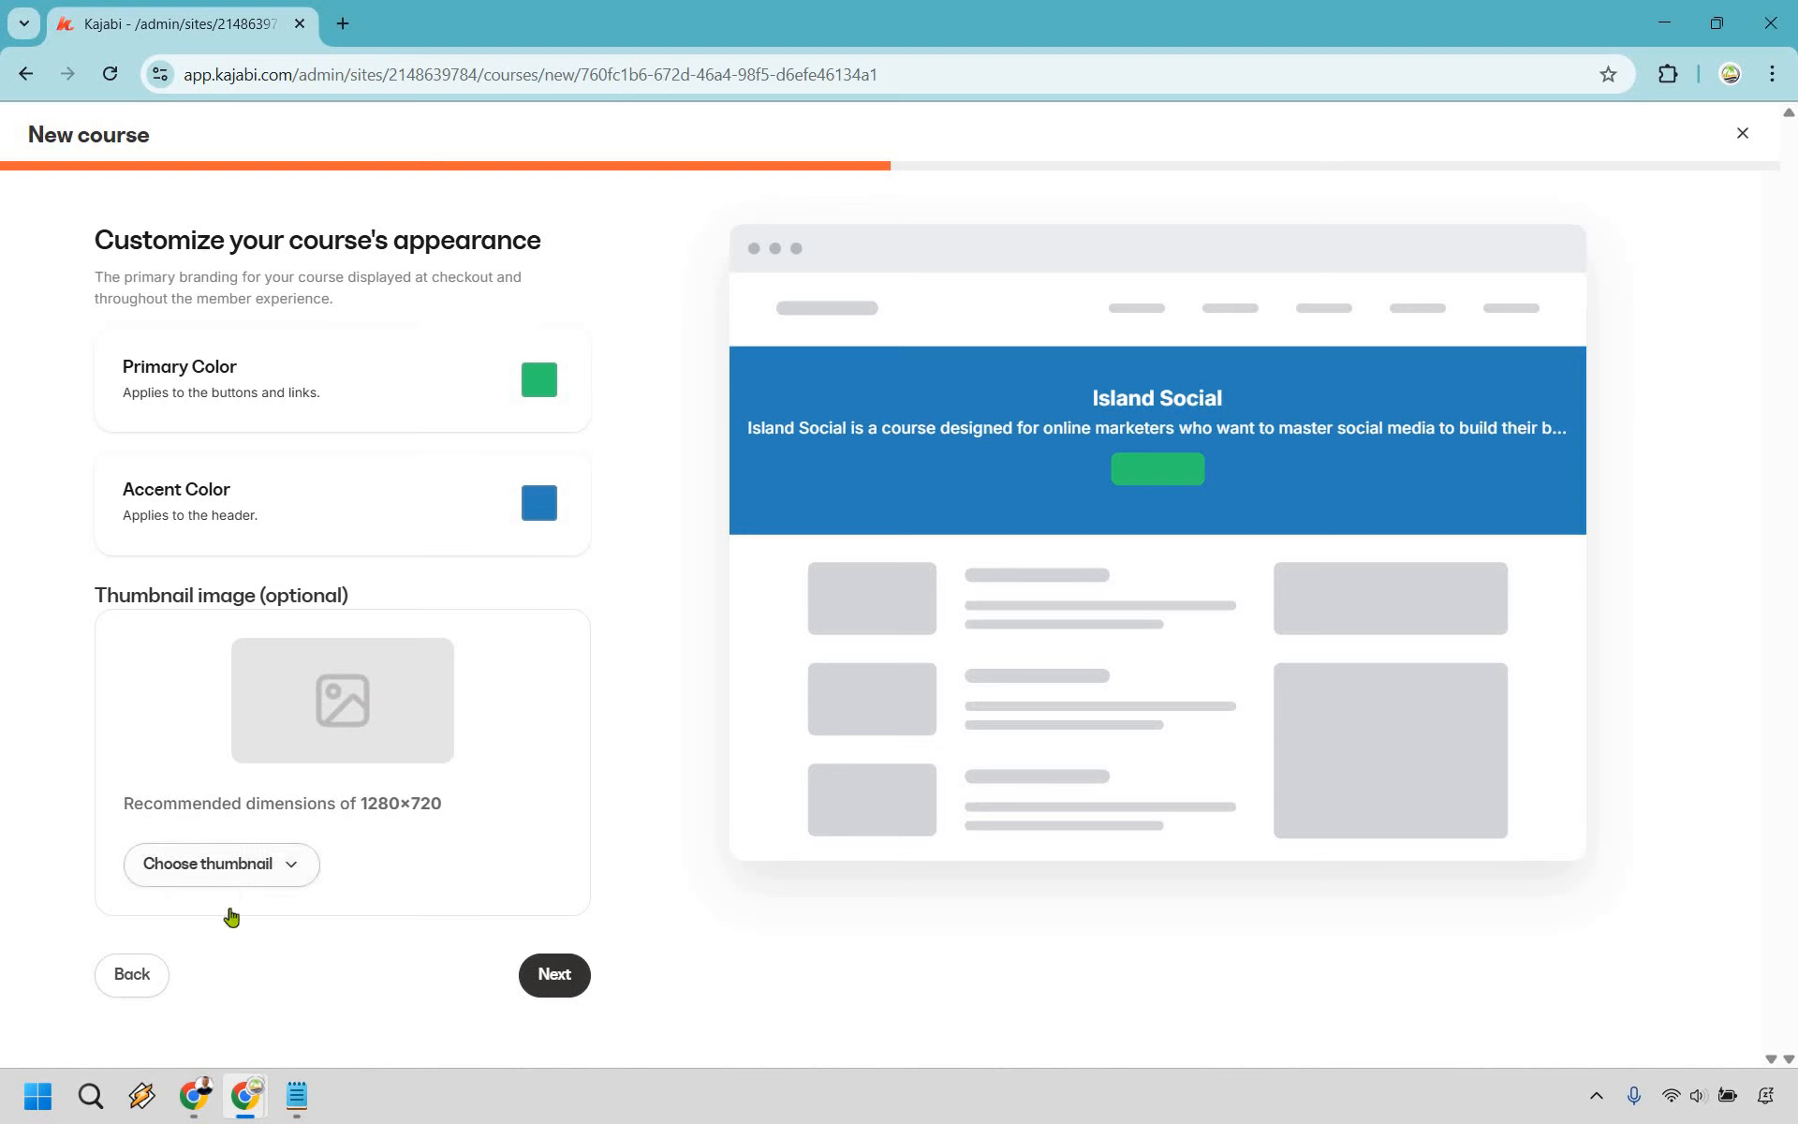
pyautogui.click(679, 707)
pyautogui.click(554, 978)
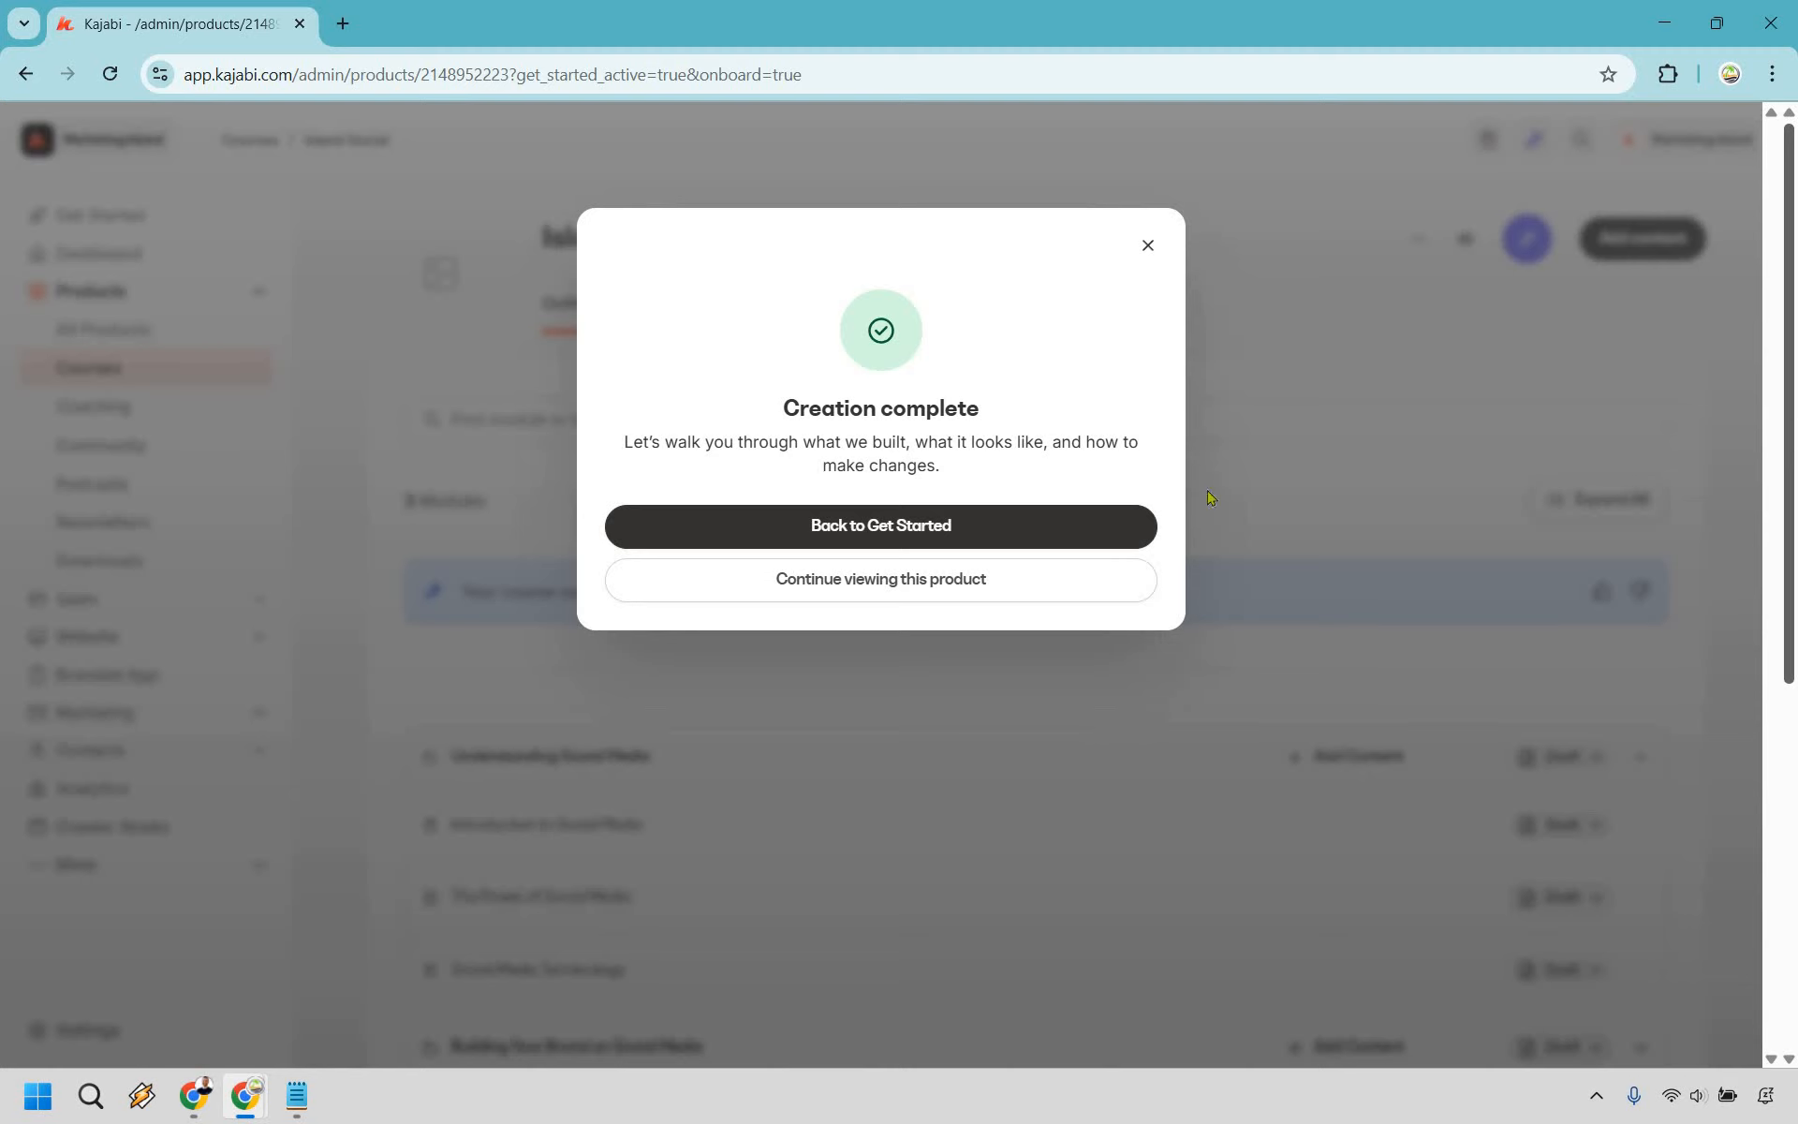
# - Close the Creation complete notice and expand Understanding Social Media, Building Your Brand, and Growing Your Business modules
pyautogui.click(1151, 248)
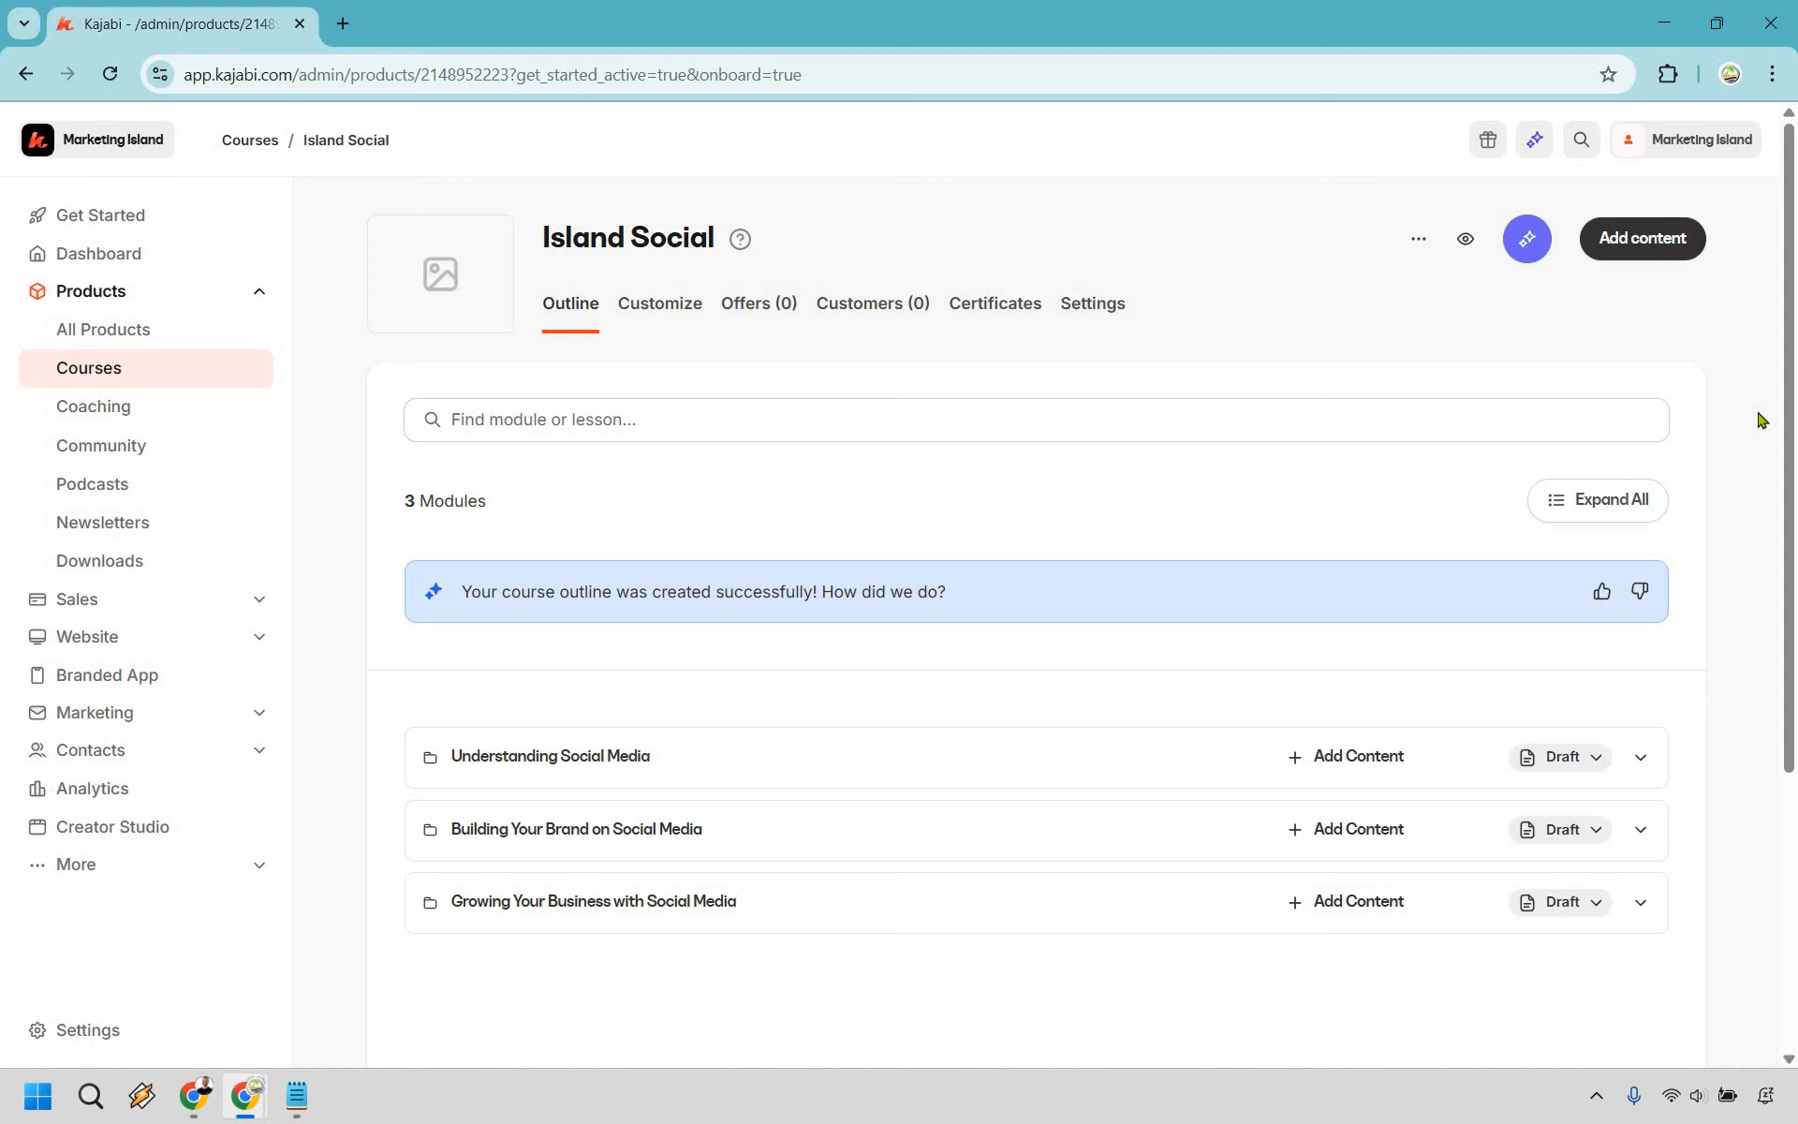
pyautogui.scroll(-3, 843, 361)
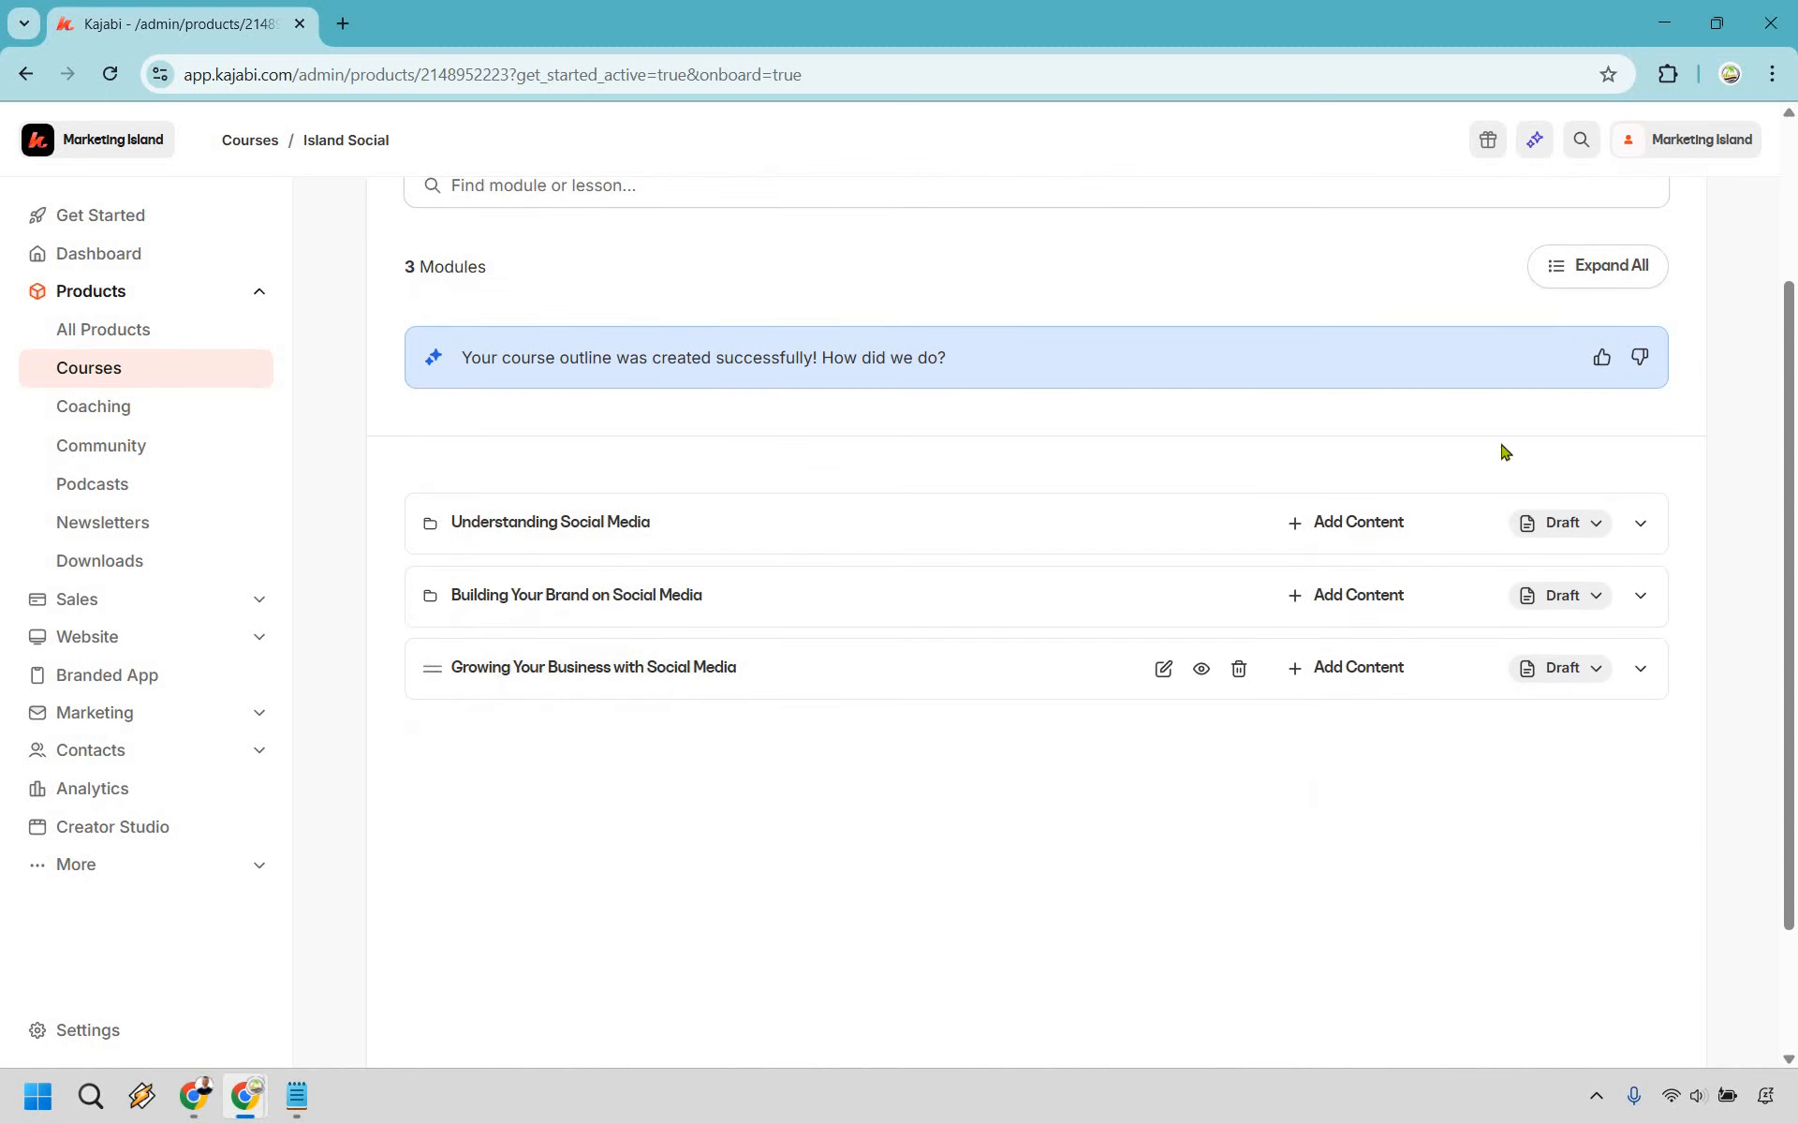
pyautogui.click(1641, 525)
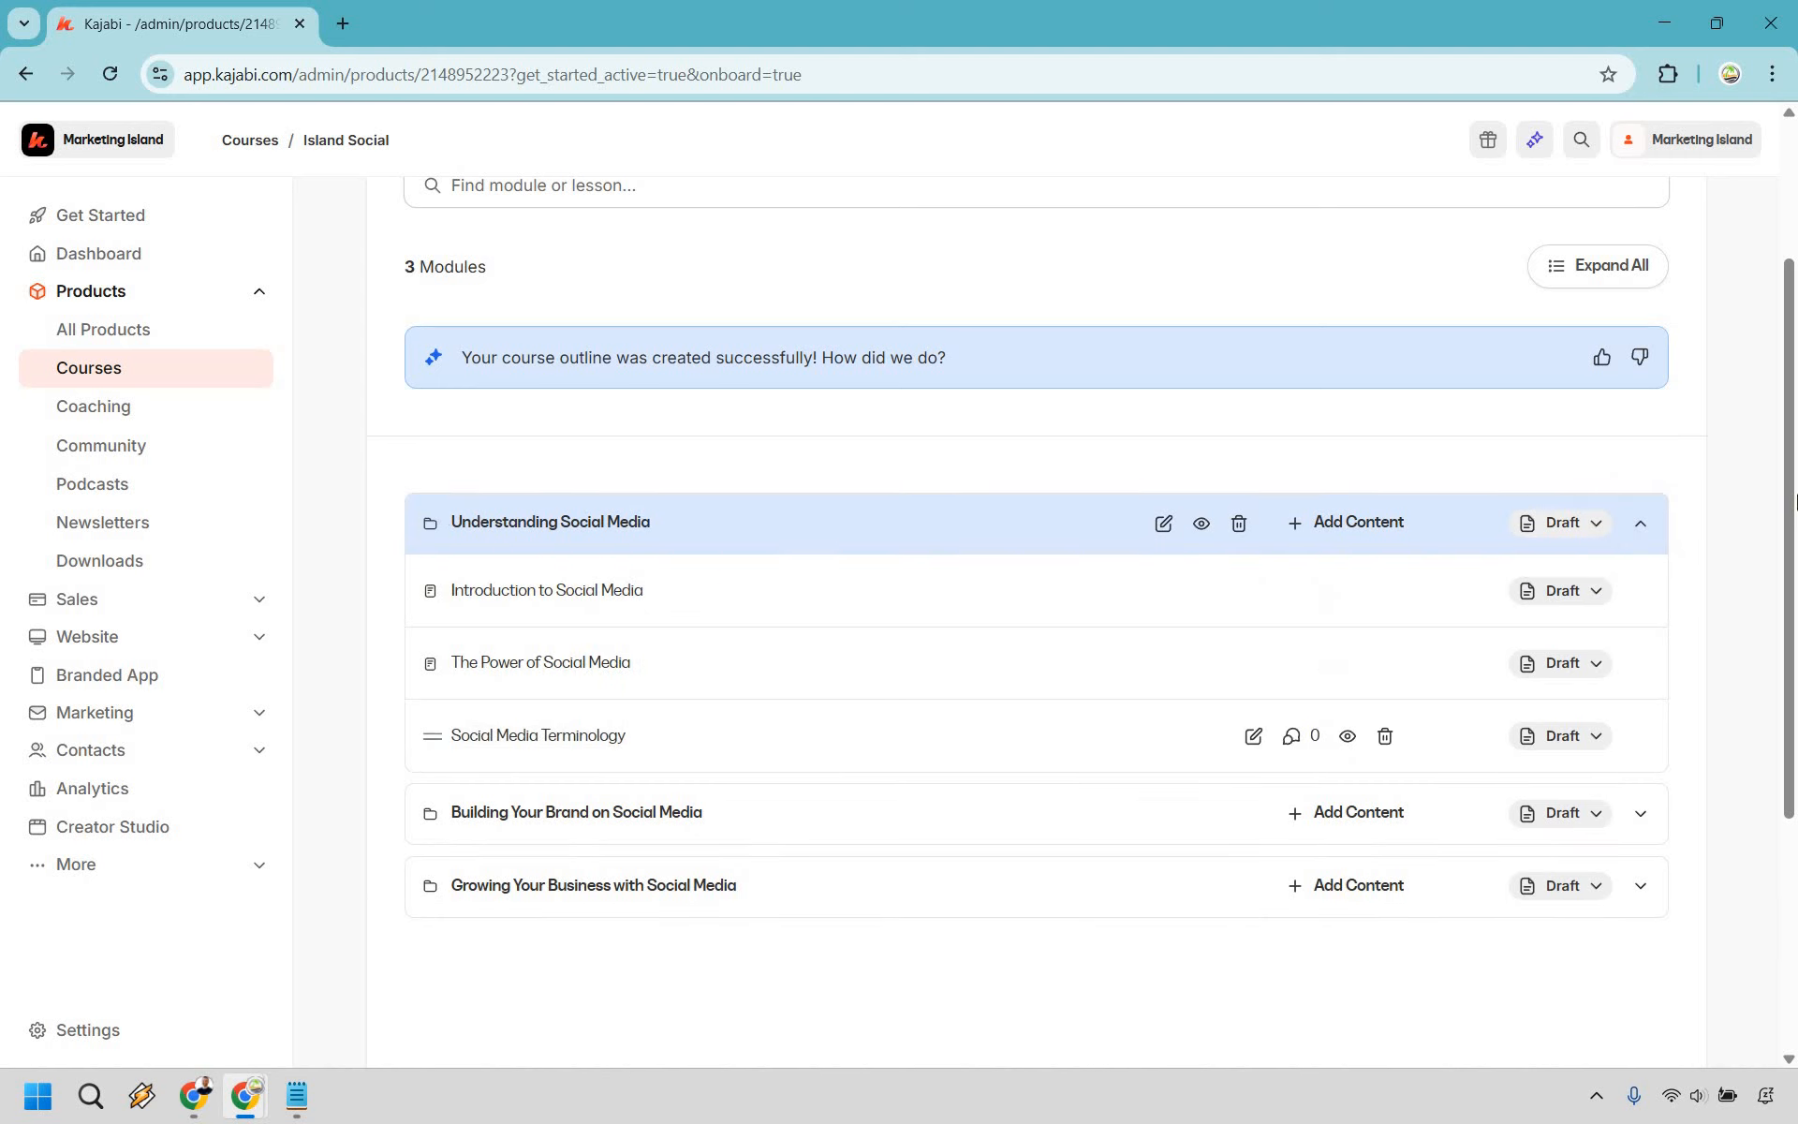
pyautogui.scroll(-3, 1654, 562)
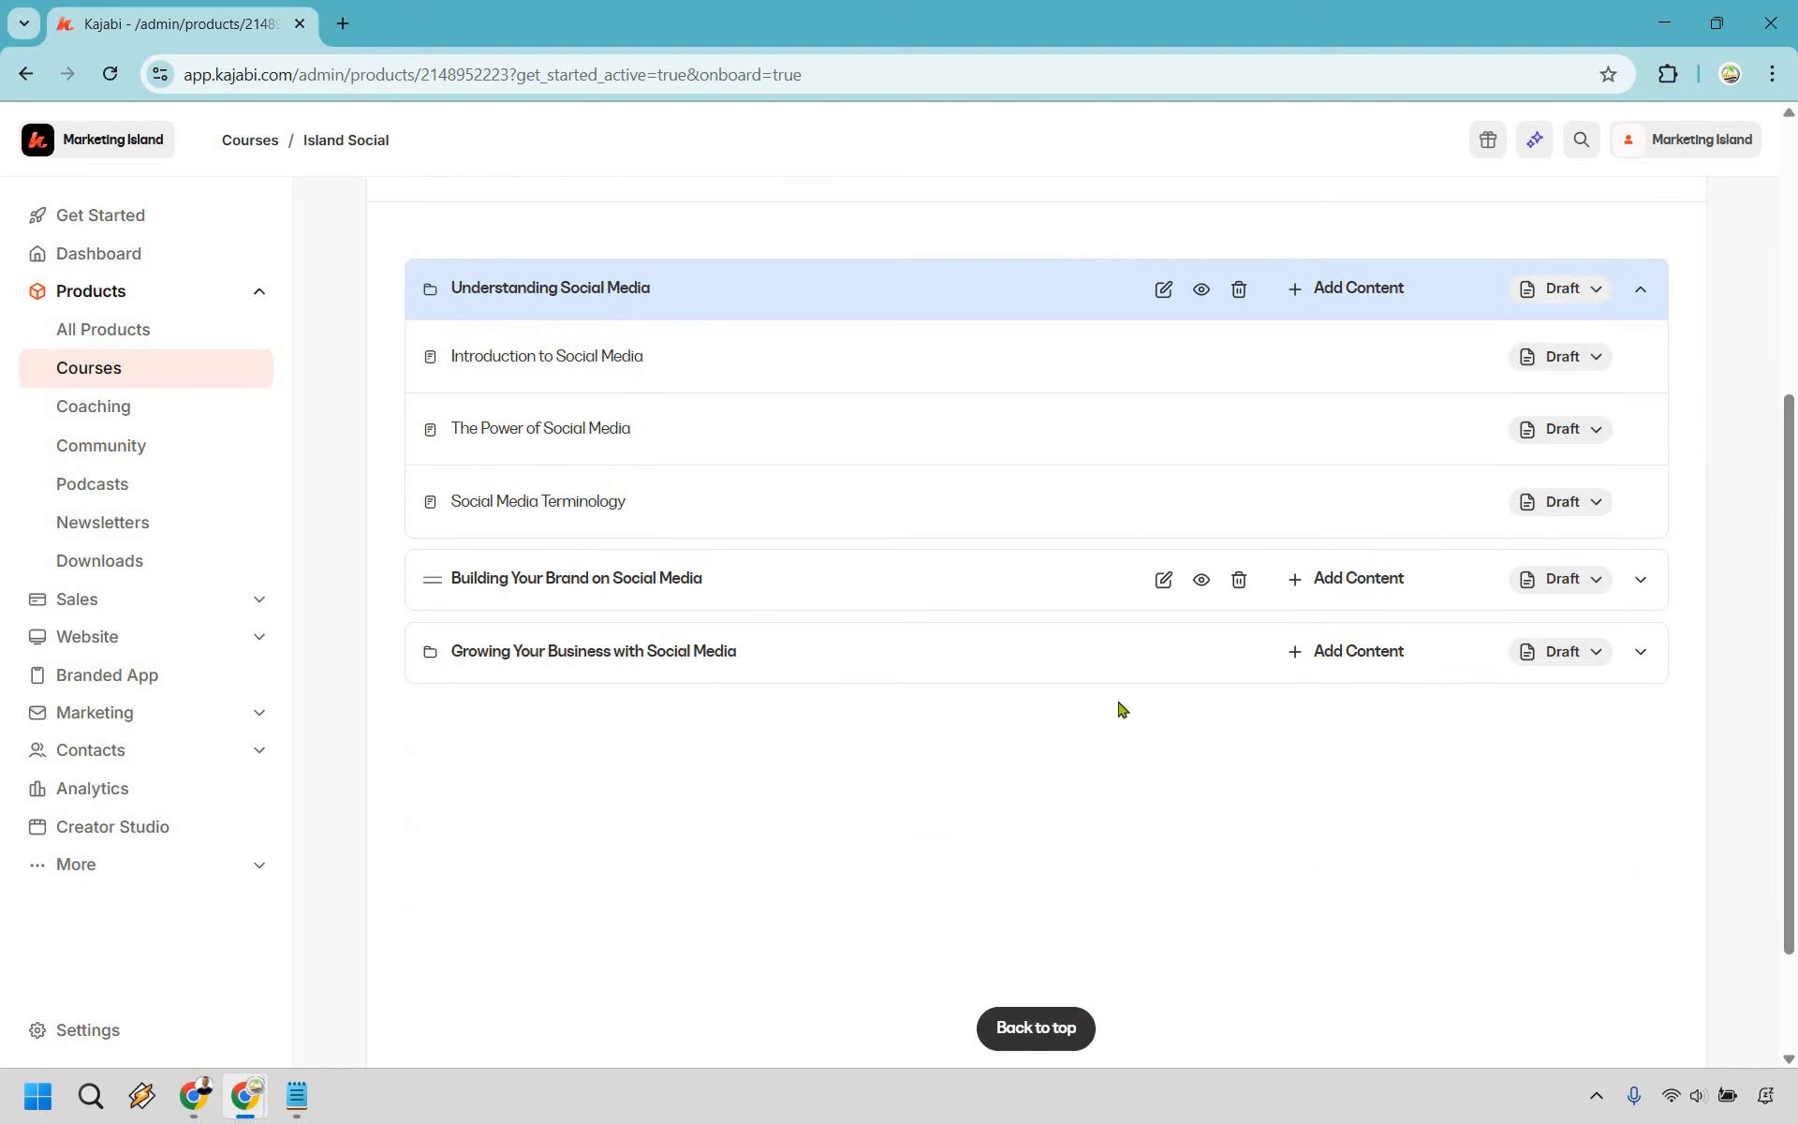
pyautogui.click(1641, 579)
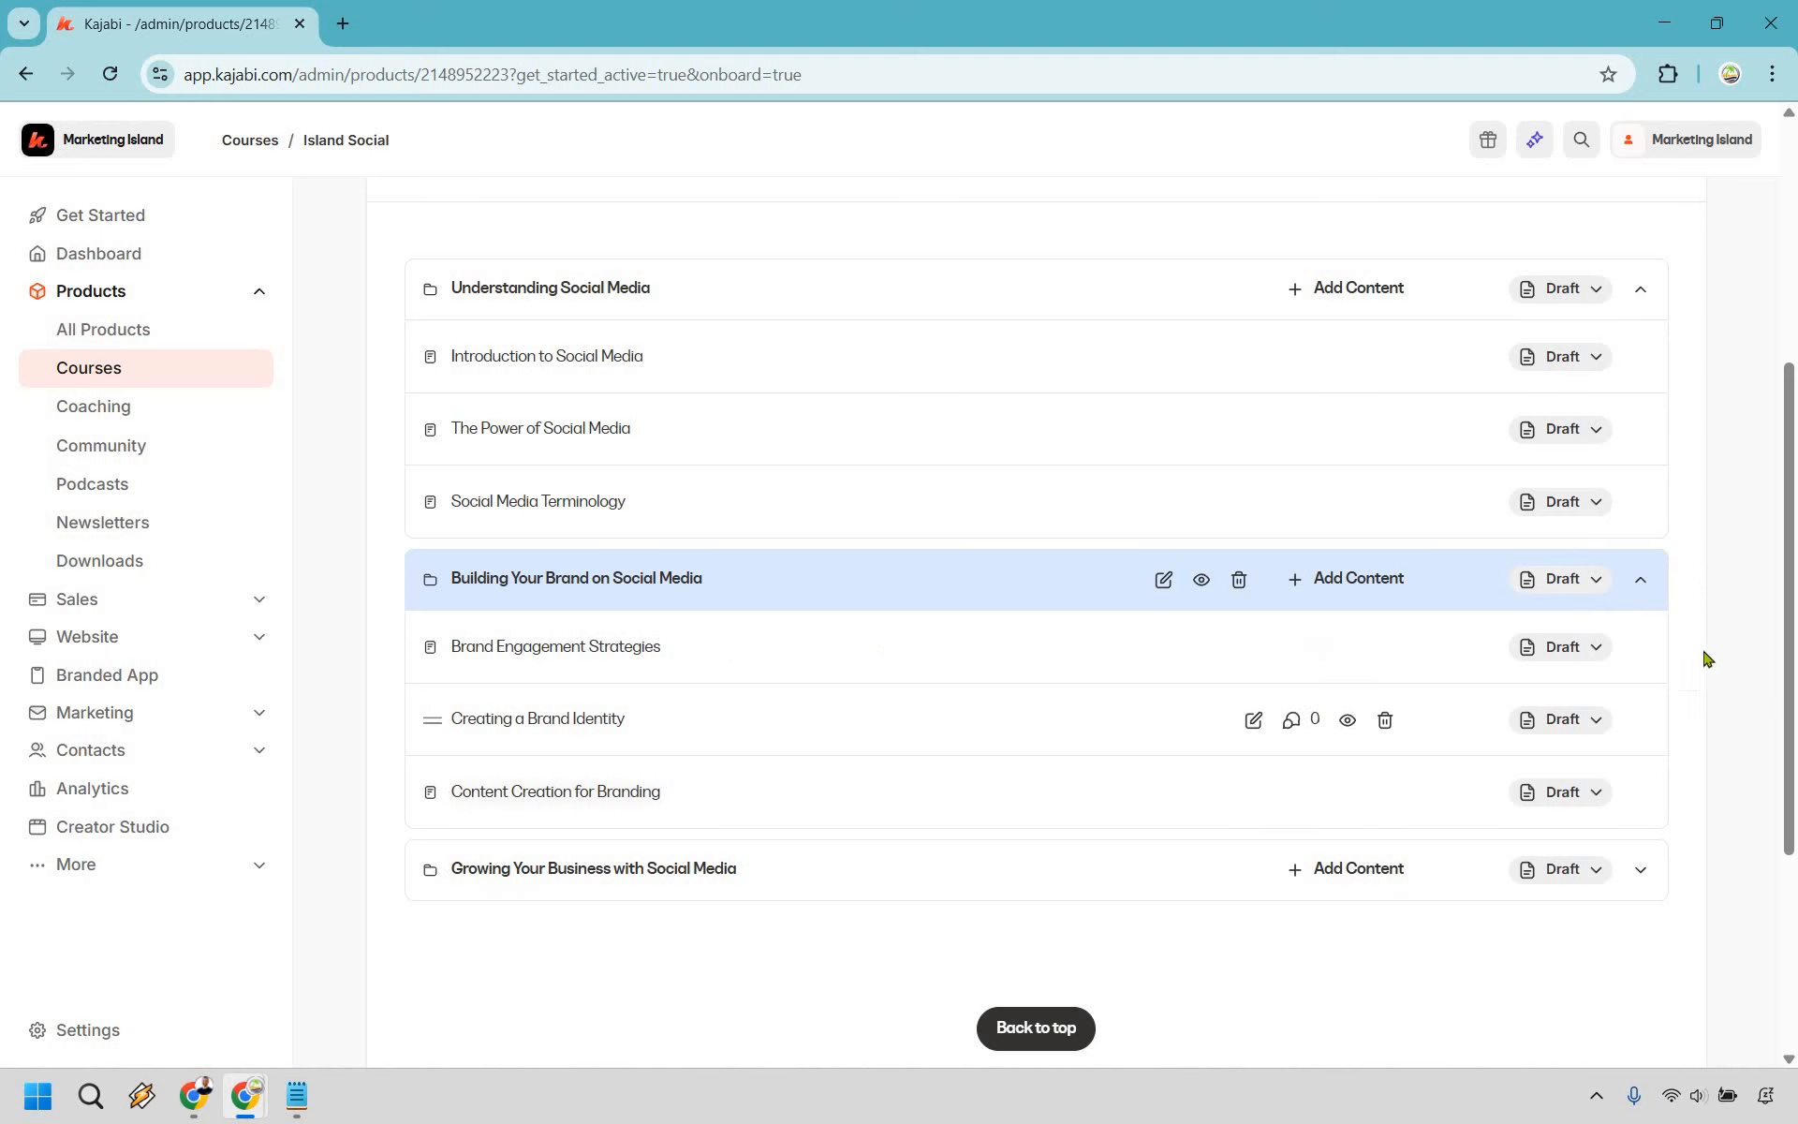
pyautogui.scroll(-3, 1696, 654)
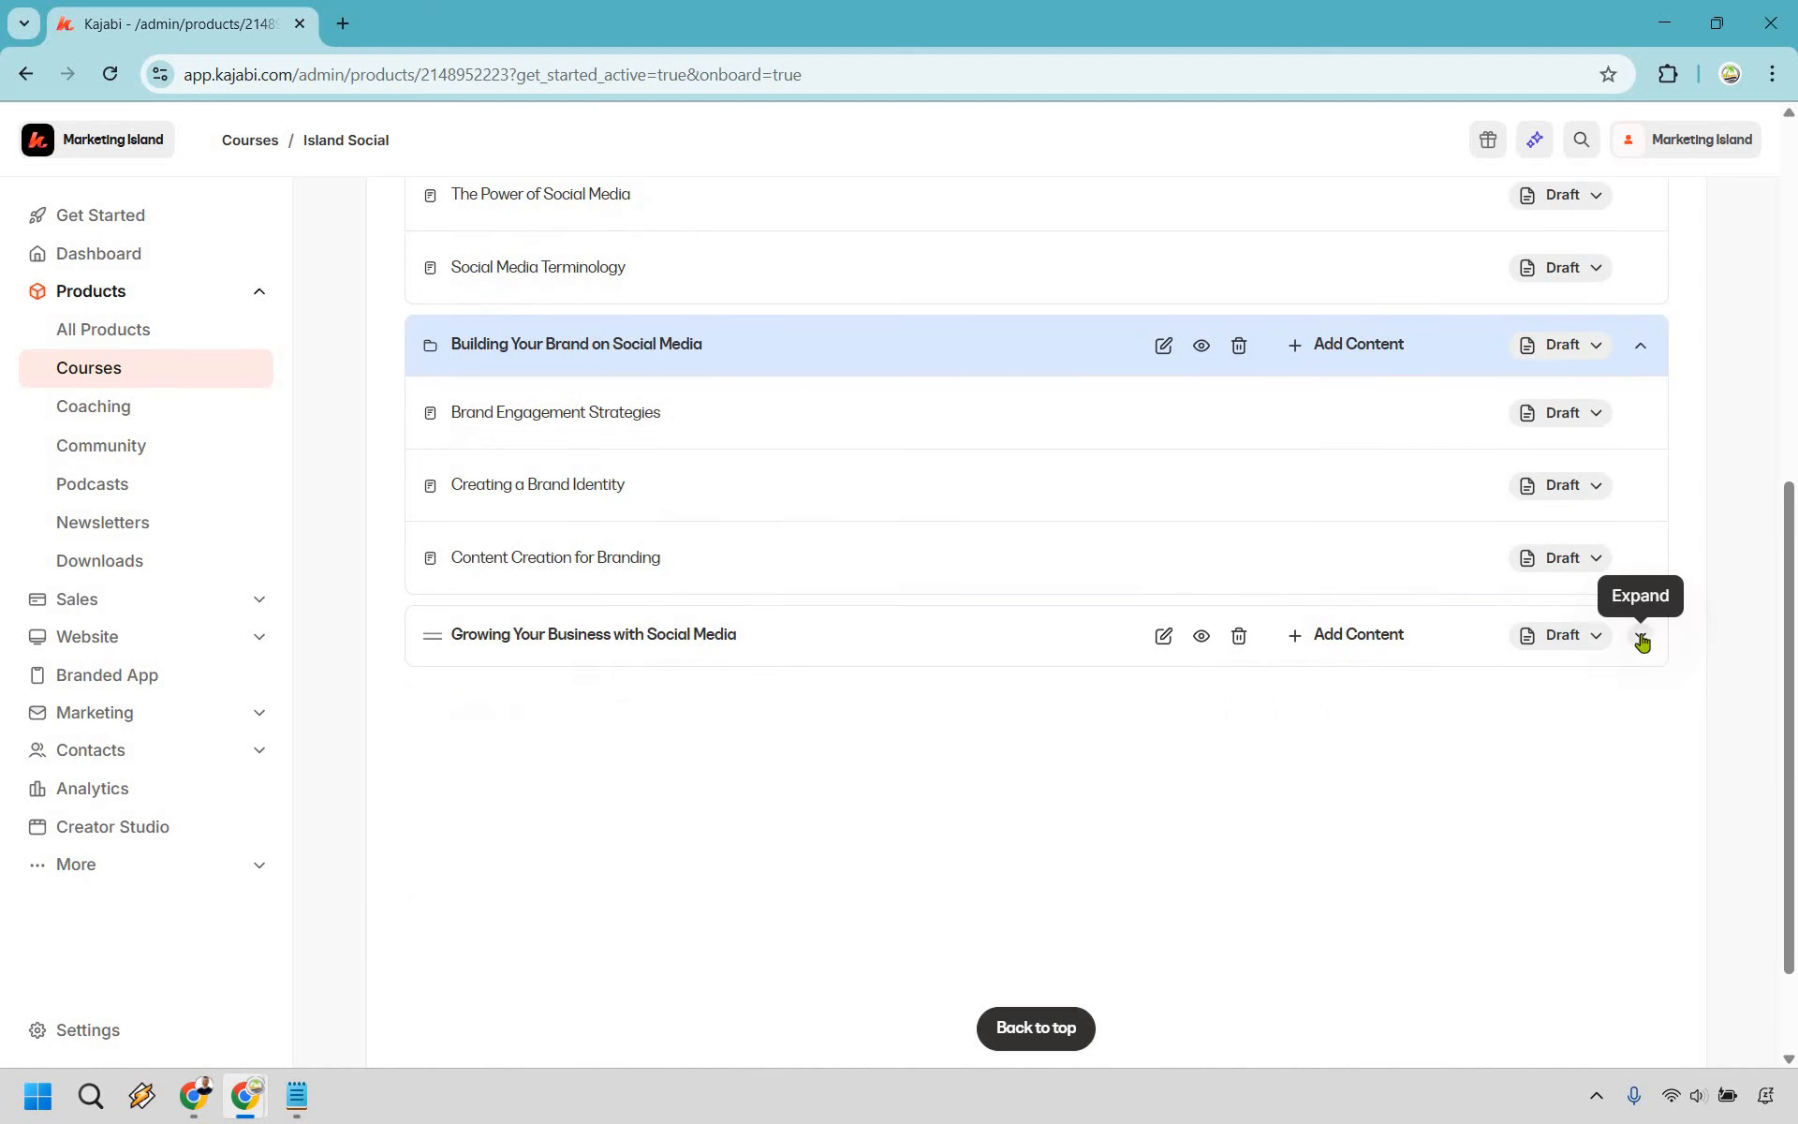
pyautogui.click(1641, 638)
pyautogui.scroll(4, 1599, 412)
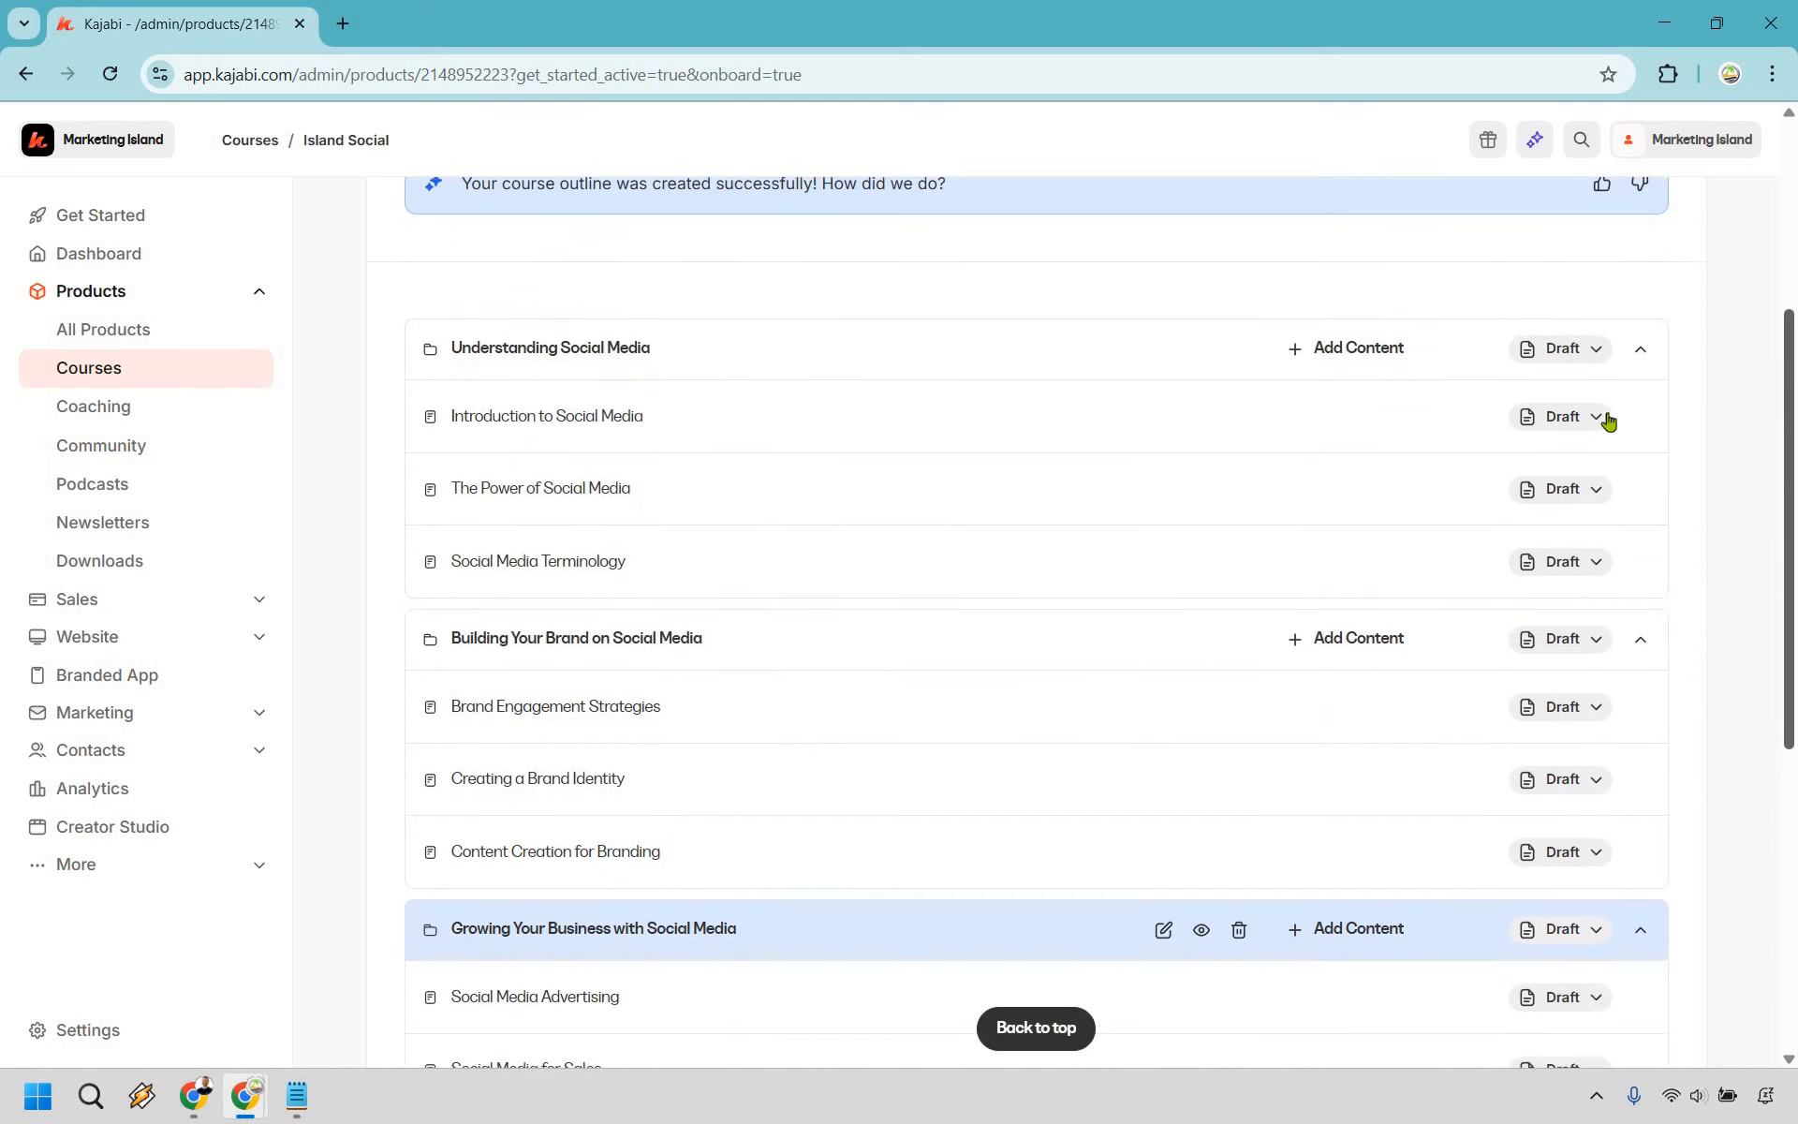
# - Publish the Understanding Social Media module and its Introduction and Power of Social Media lessons
pyautogui.click(1598, 408)
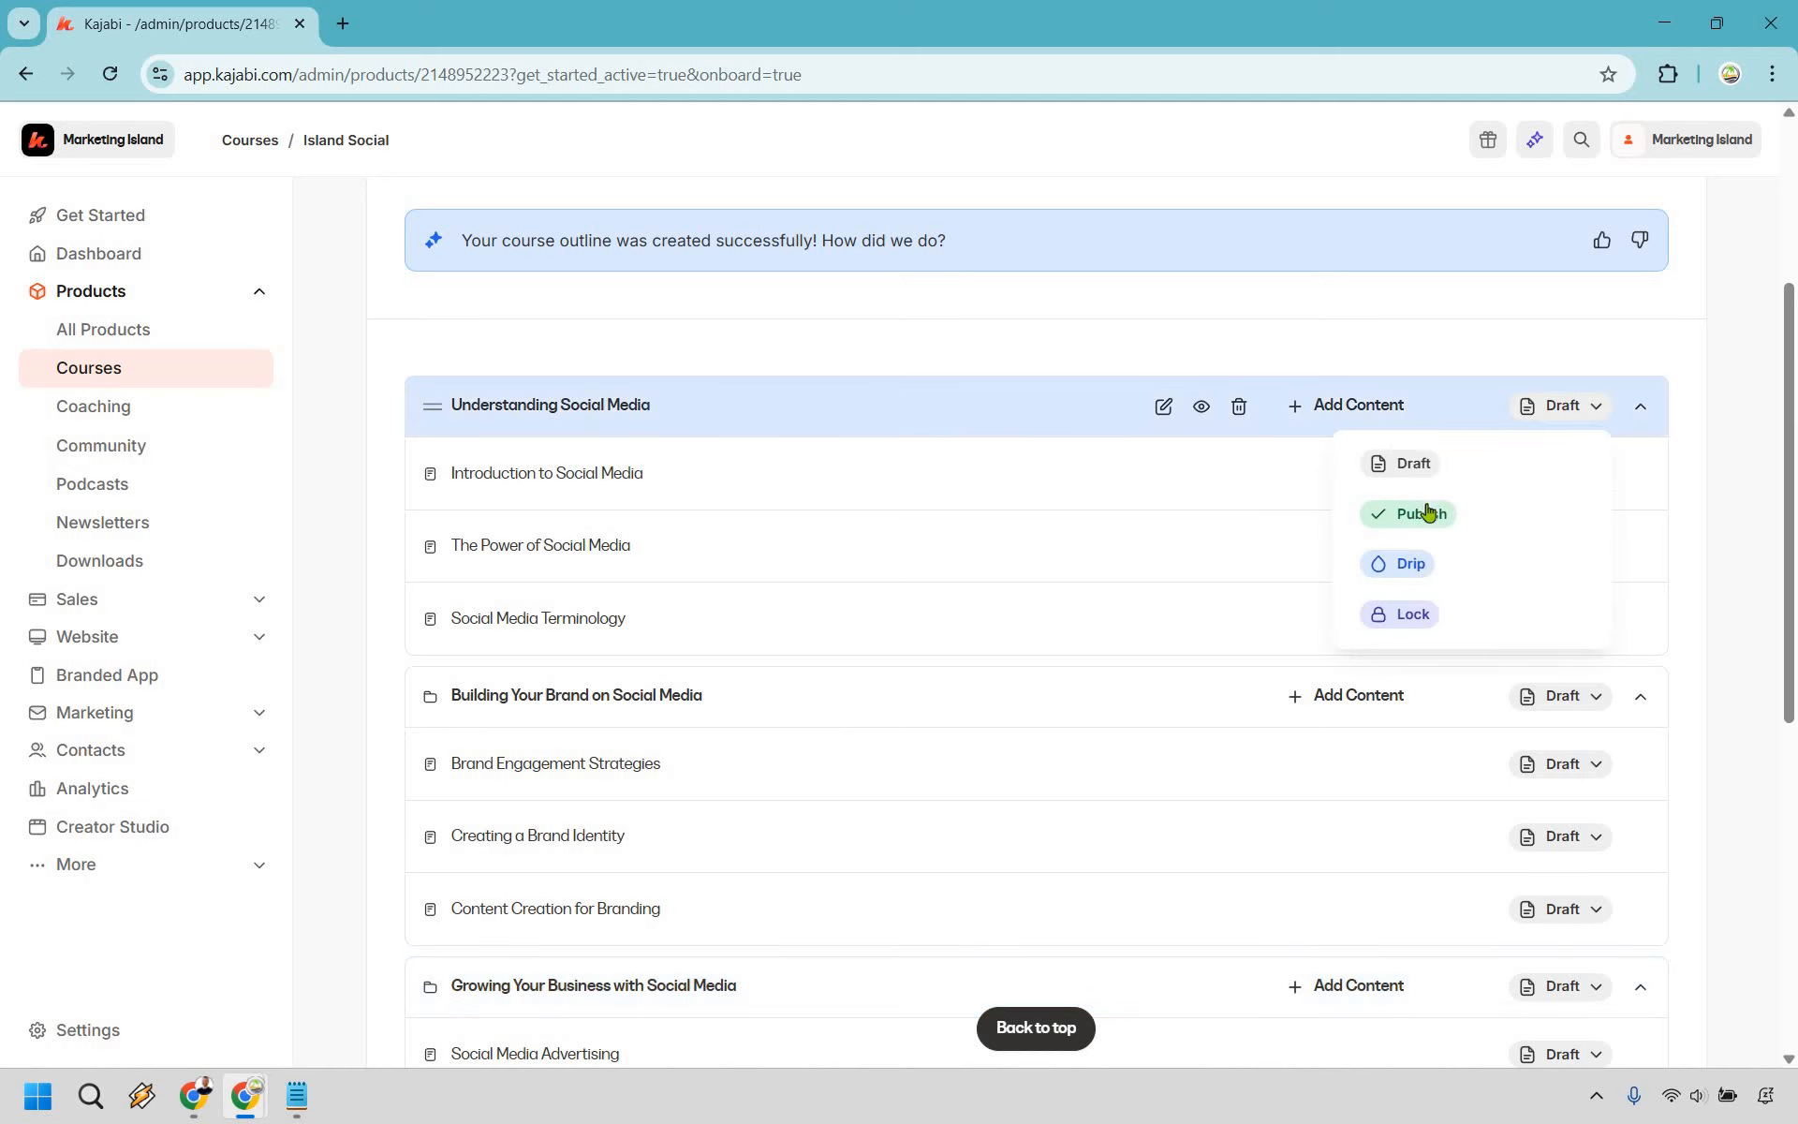
pyautogui.click(1430, 522)
pyautogui.click(1591, 480)
pyautogui.click(1430, 579)
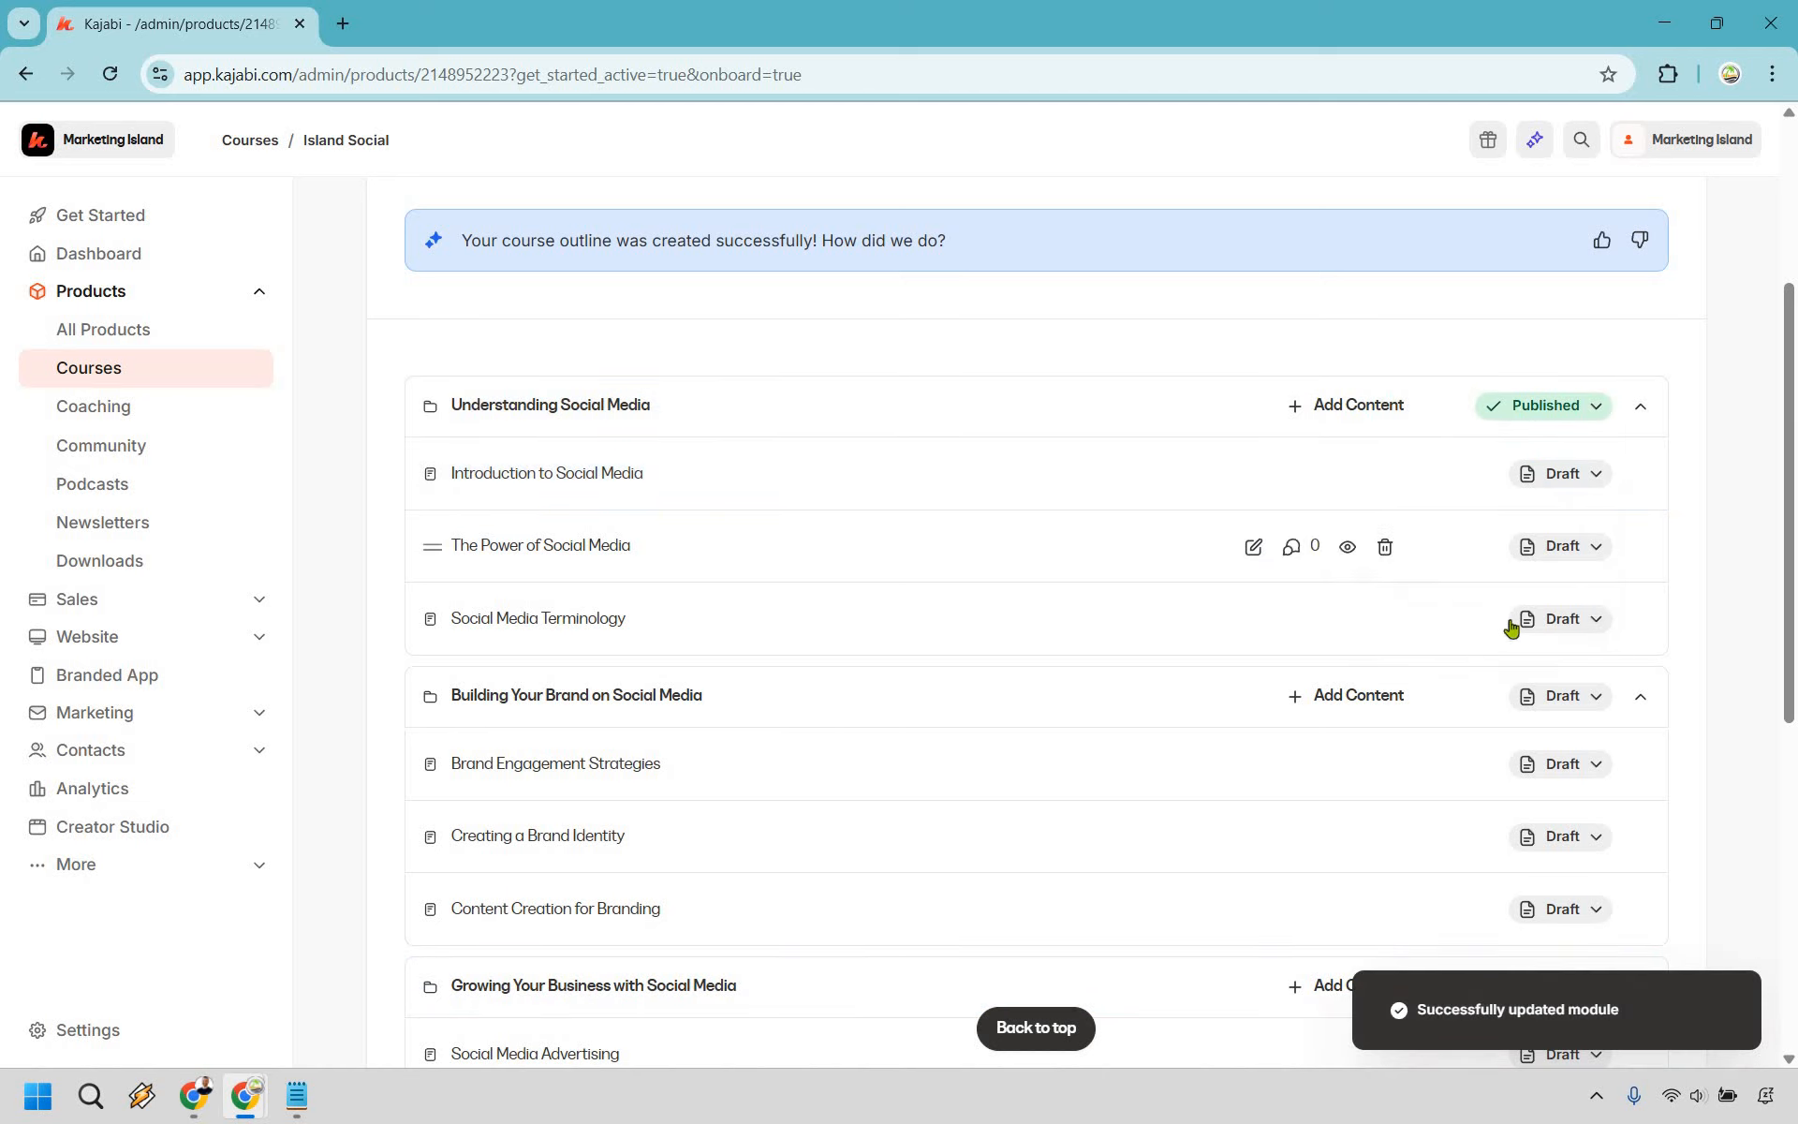
pyautogui.click(1591, 546)
pyautogui.click(1414, 654)
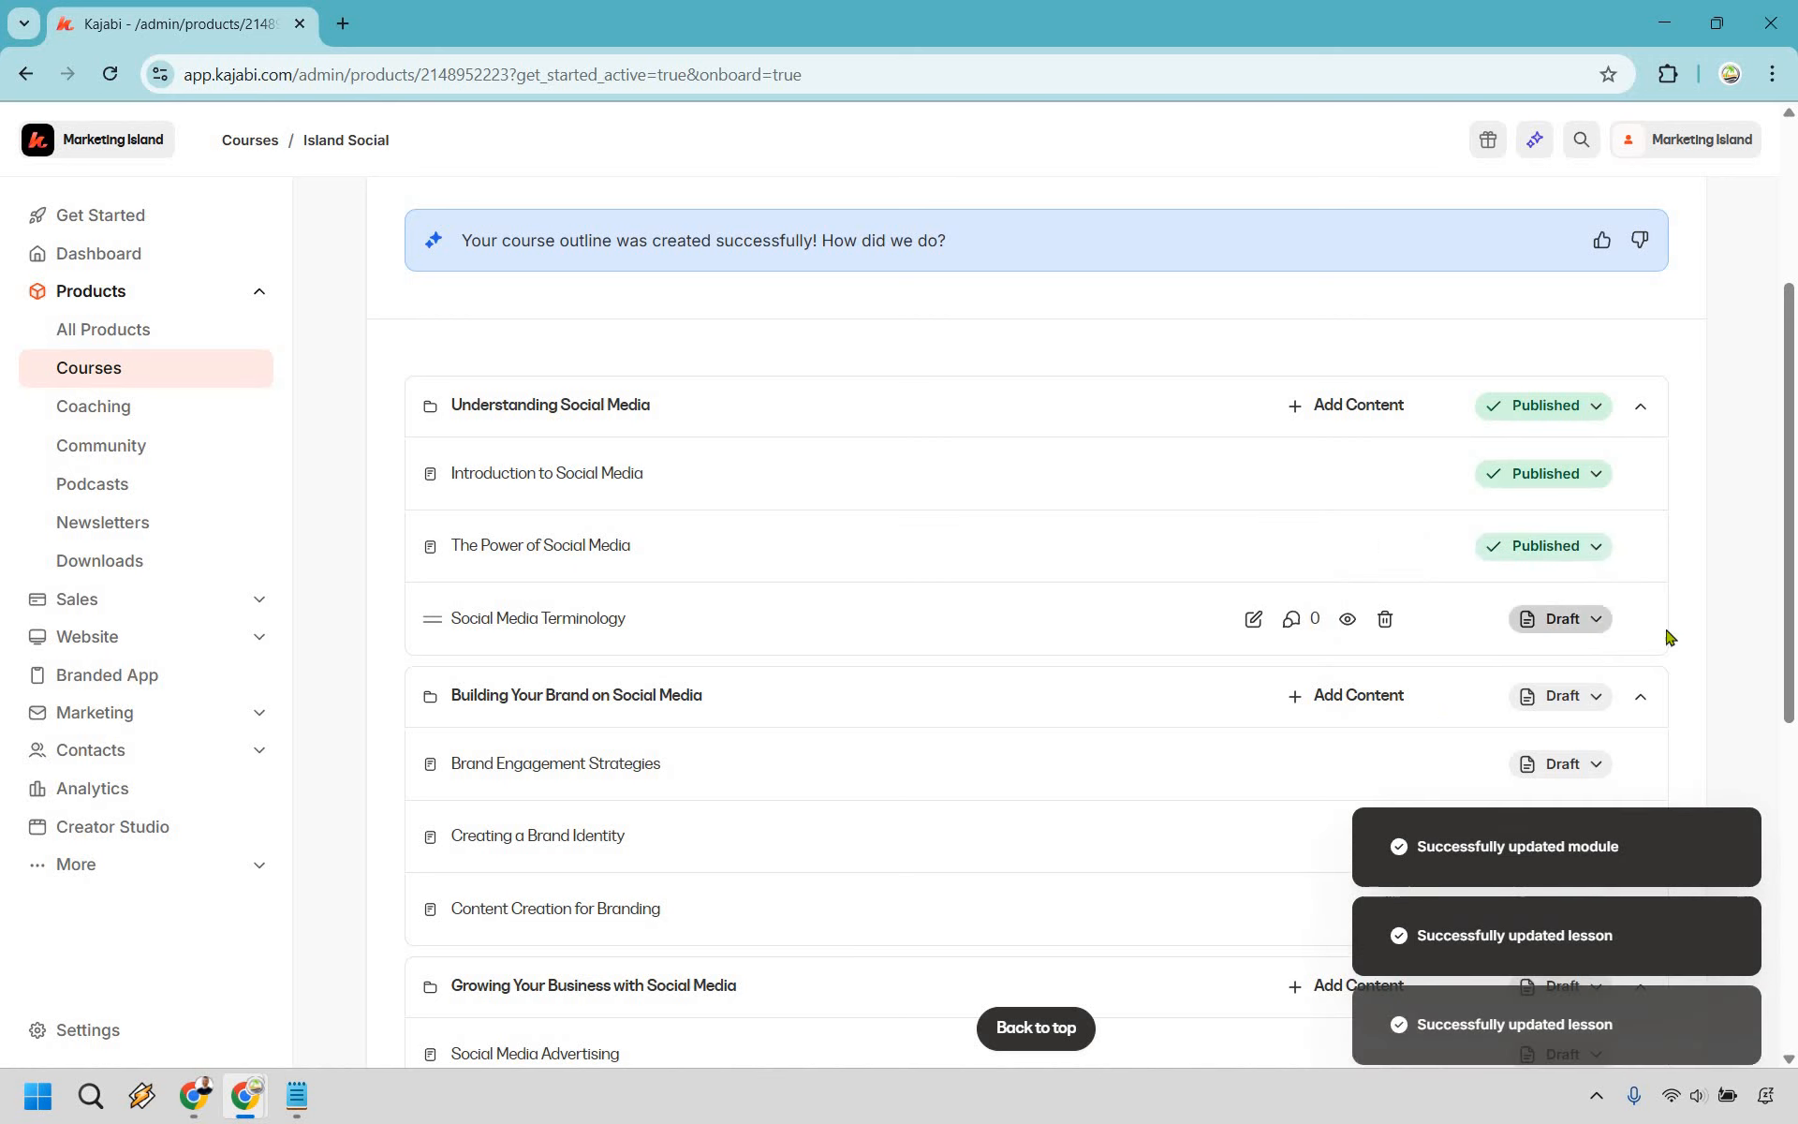
pyautogui.click(1592, 618)
# - Publish the Building Your Brand on Social Media module and its Brand Engagement Strategies lesson
pyautogui.scroll(-3, 1600, 475)
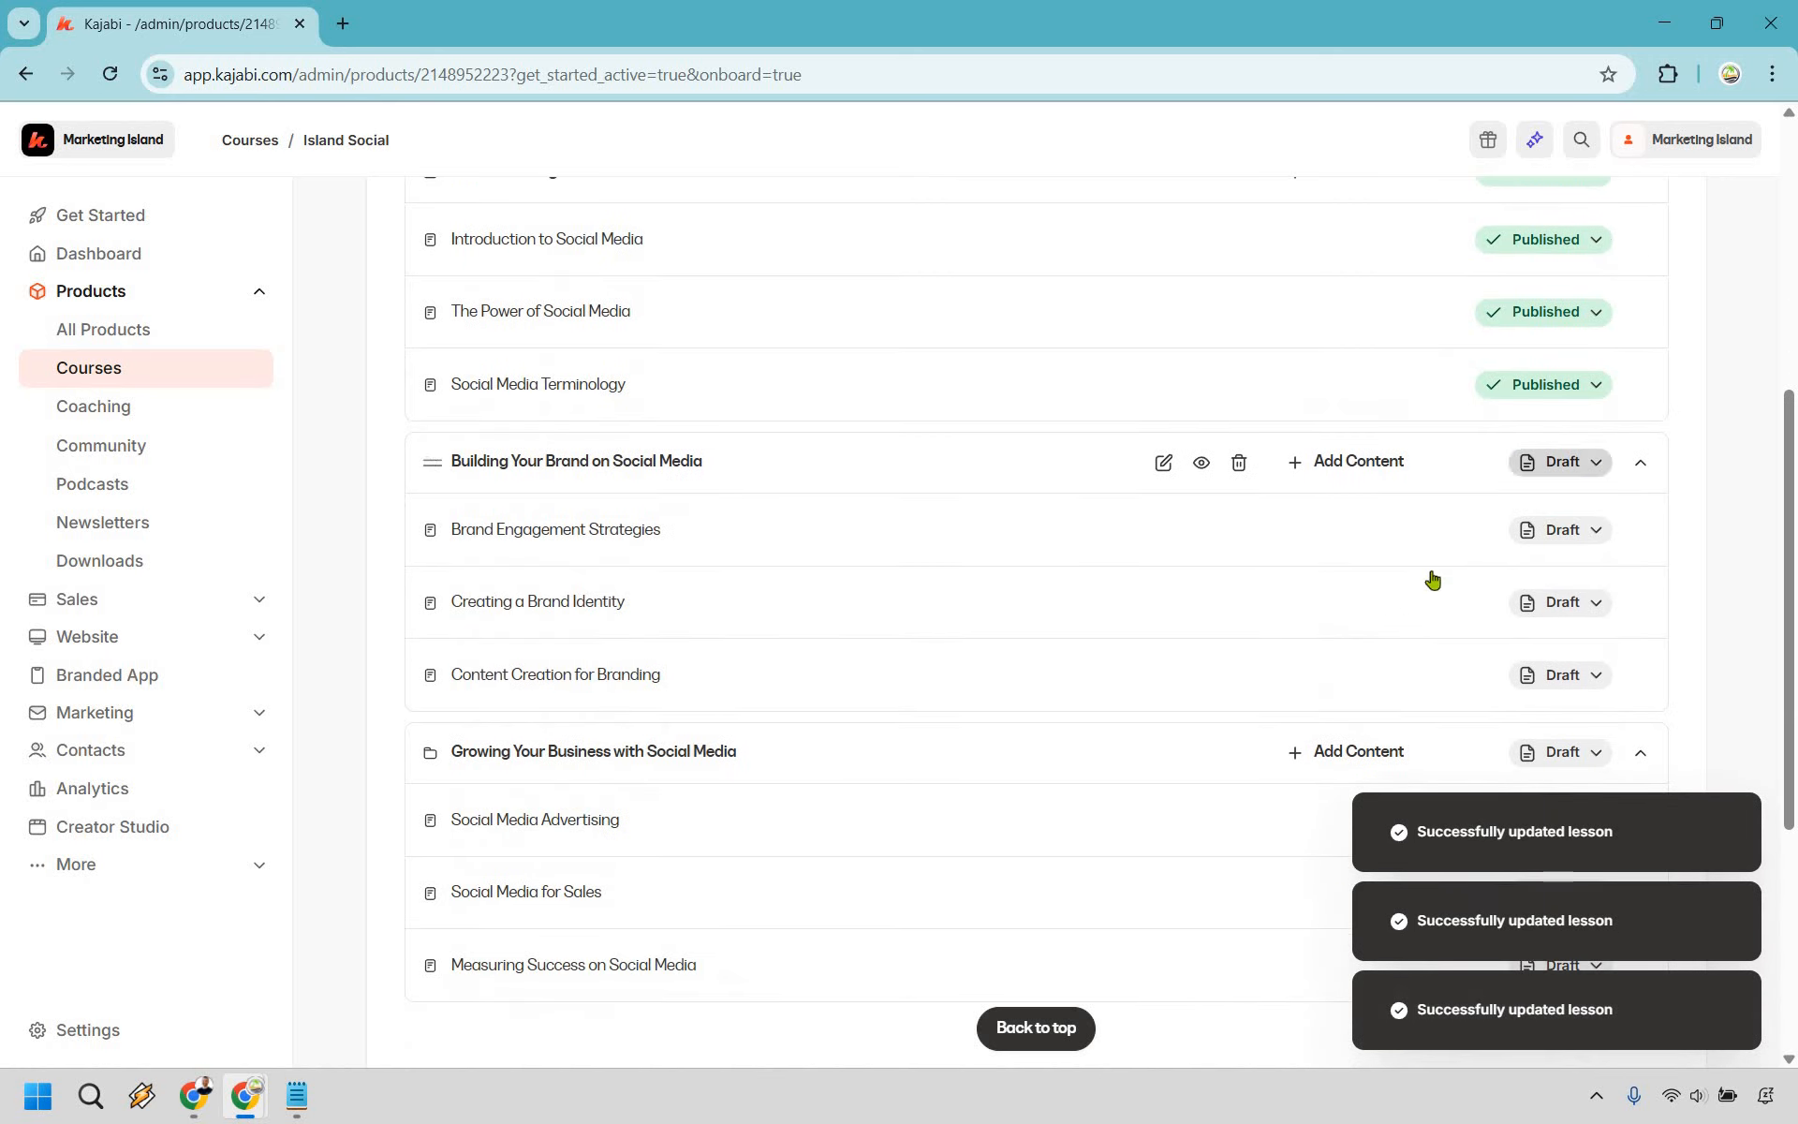
pyautogui.click(1592, 462)
pyautogui.click(1552, 570)
pyautogui.click(1592, 529)
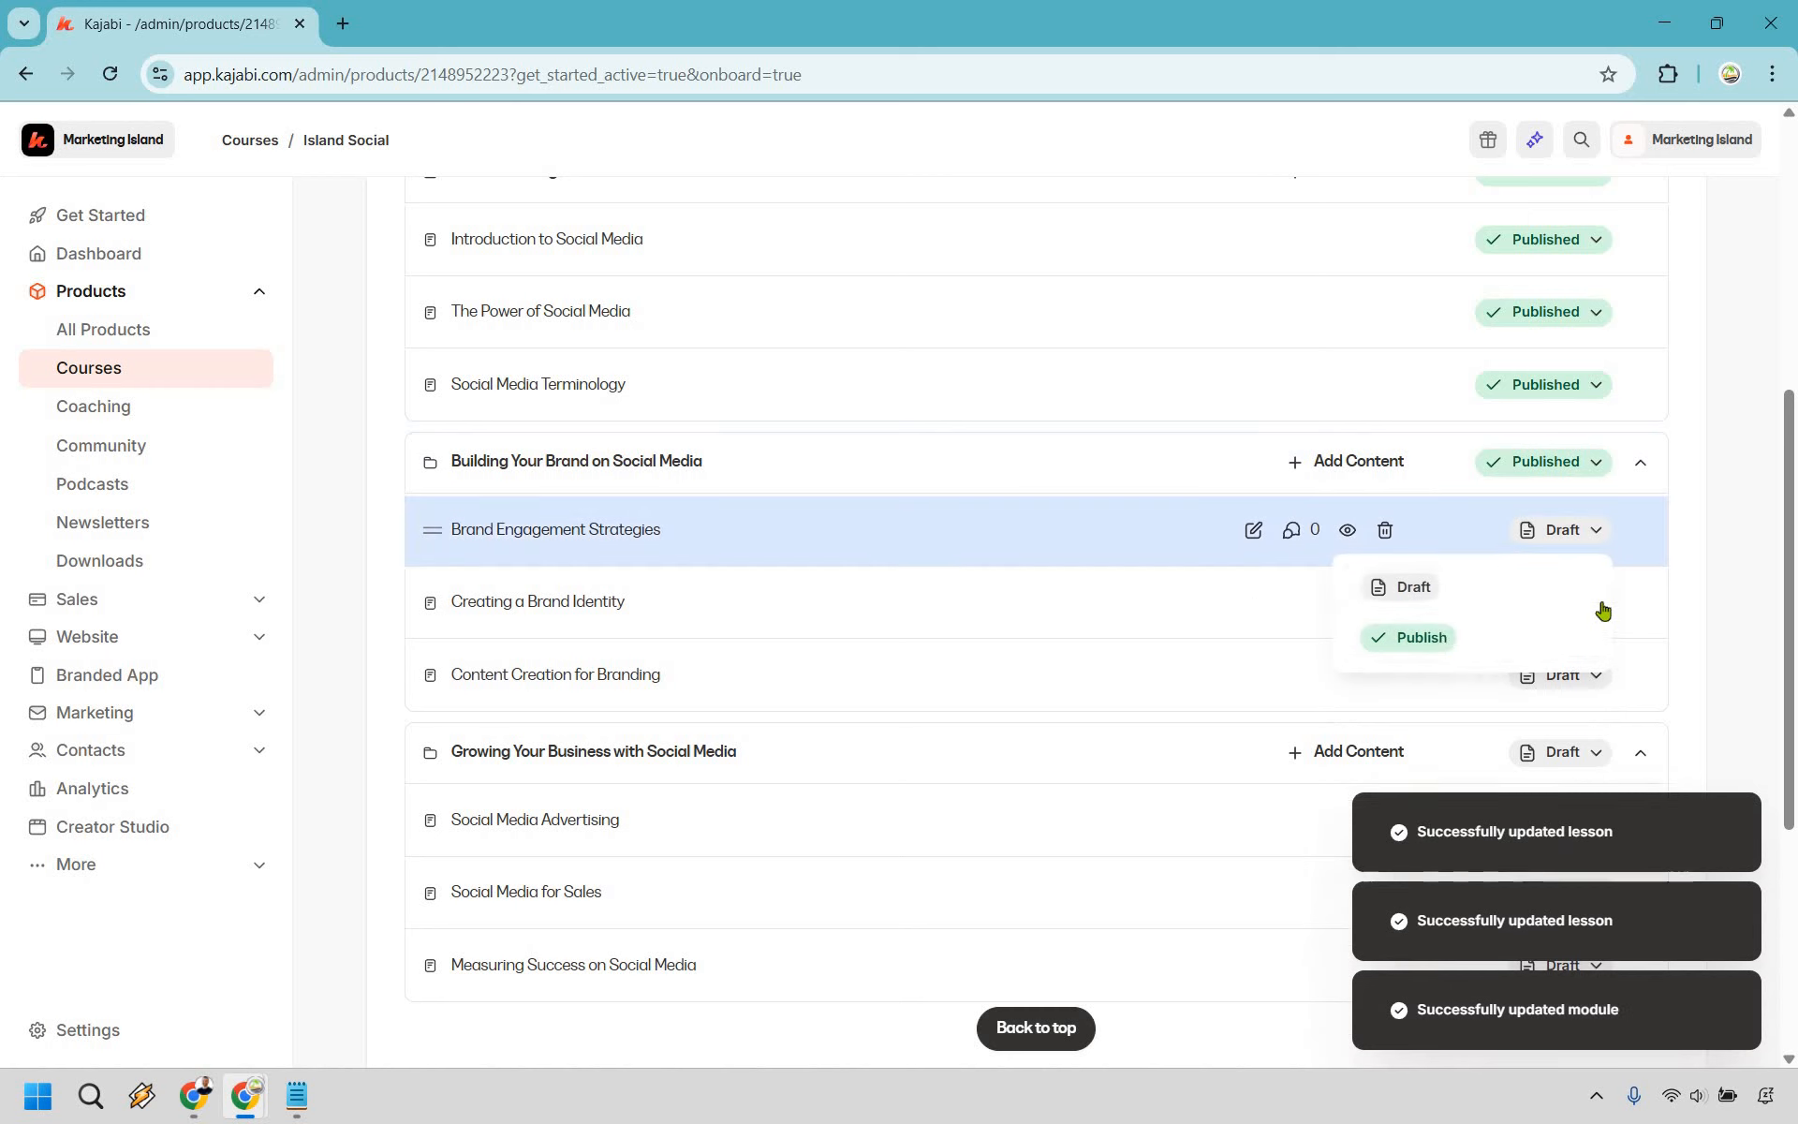
pyautogui.click(1430, 634)
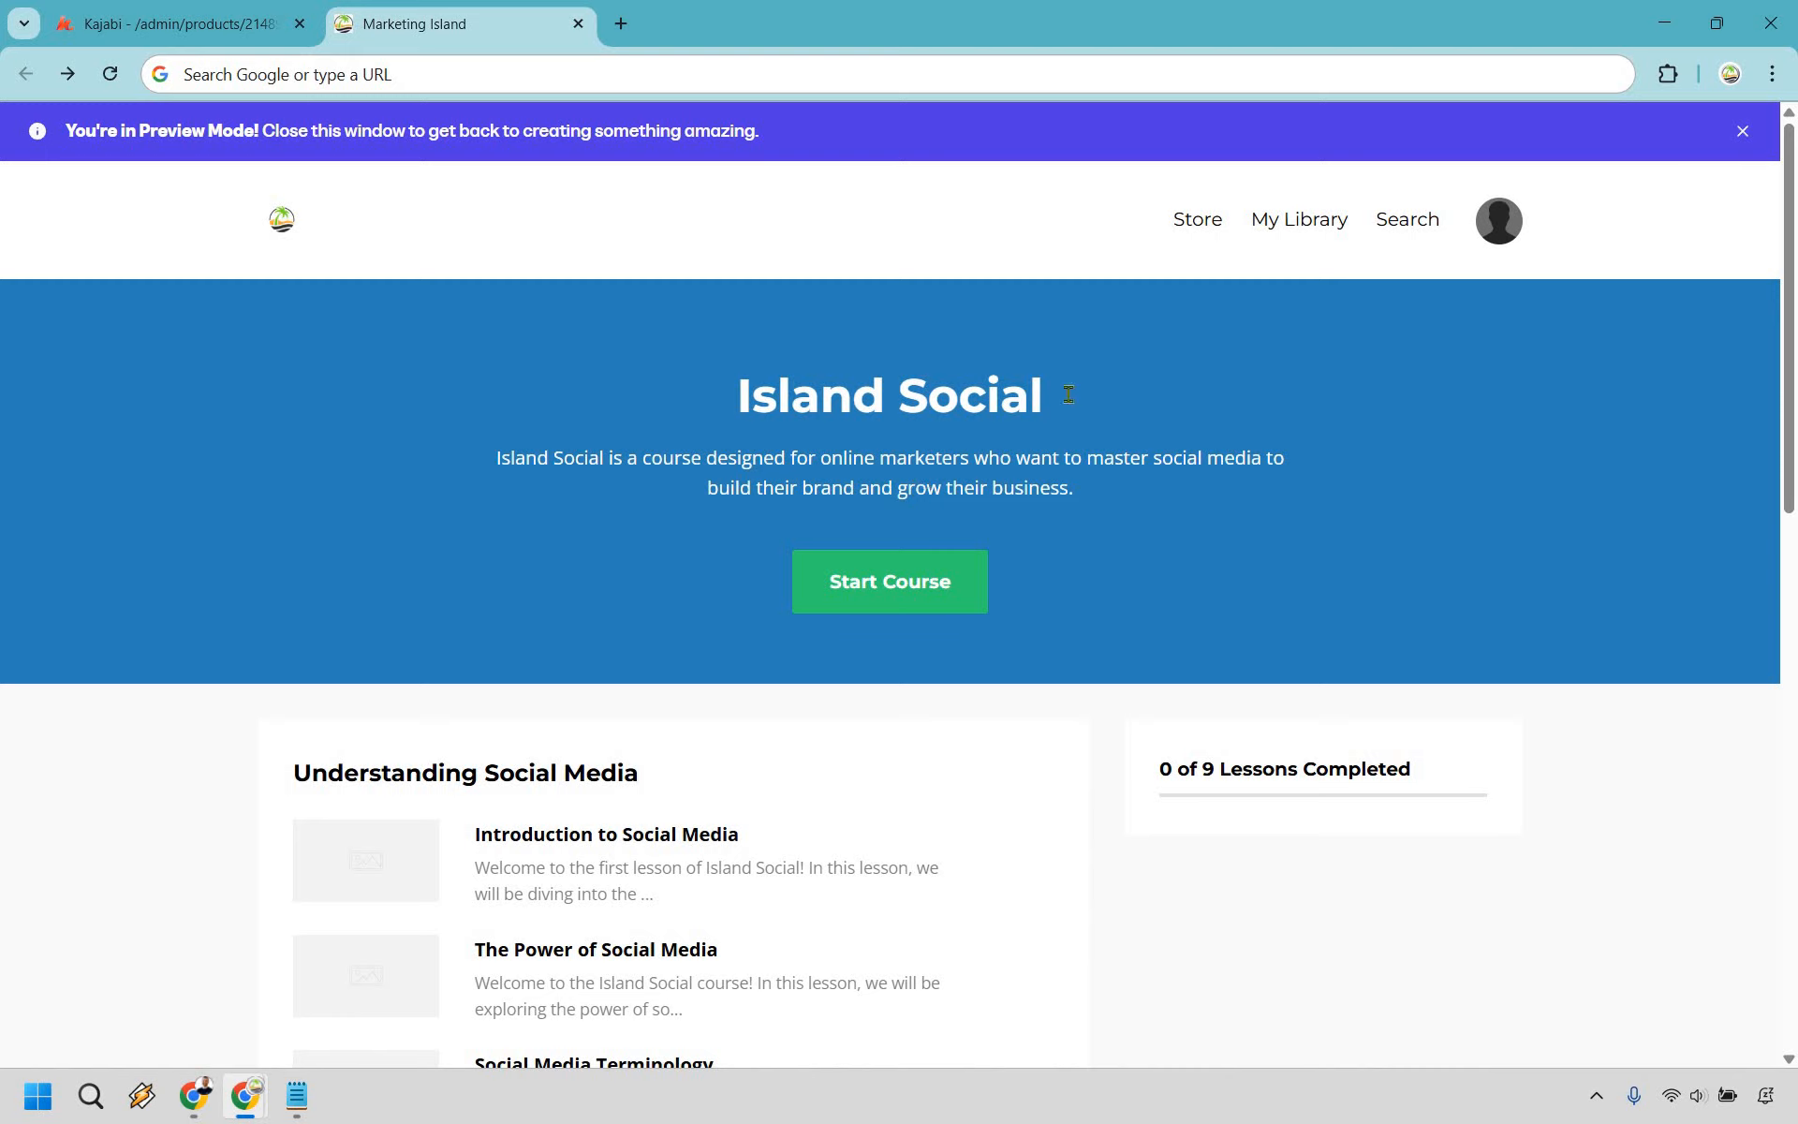
# - Browse the Island Social course preview and its first lesson
pyautogui.scroll(-5, 562, 349)
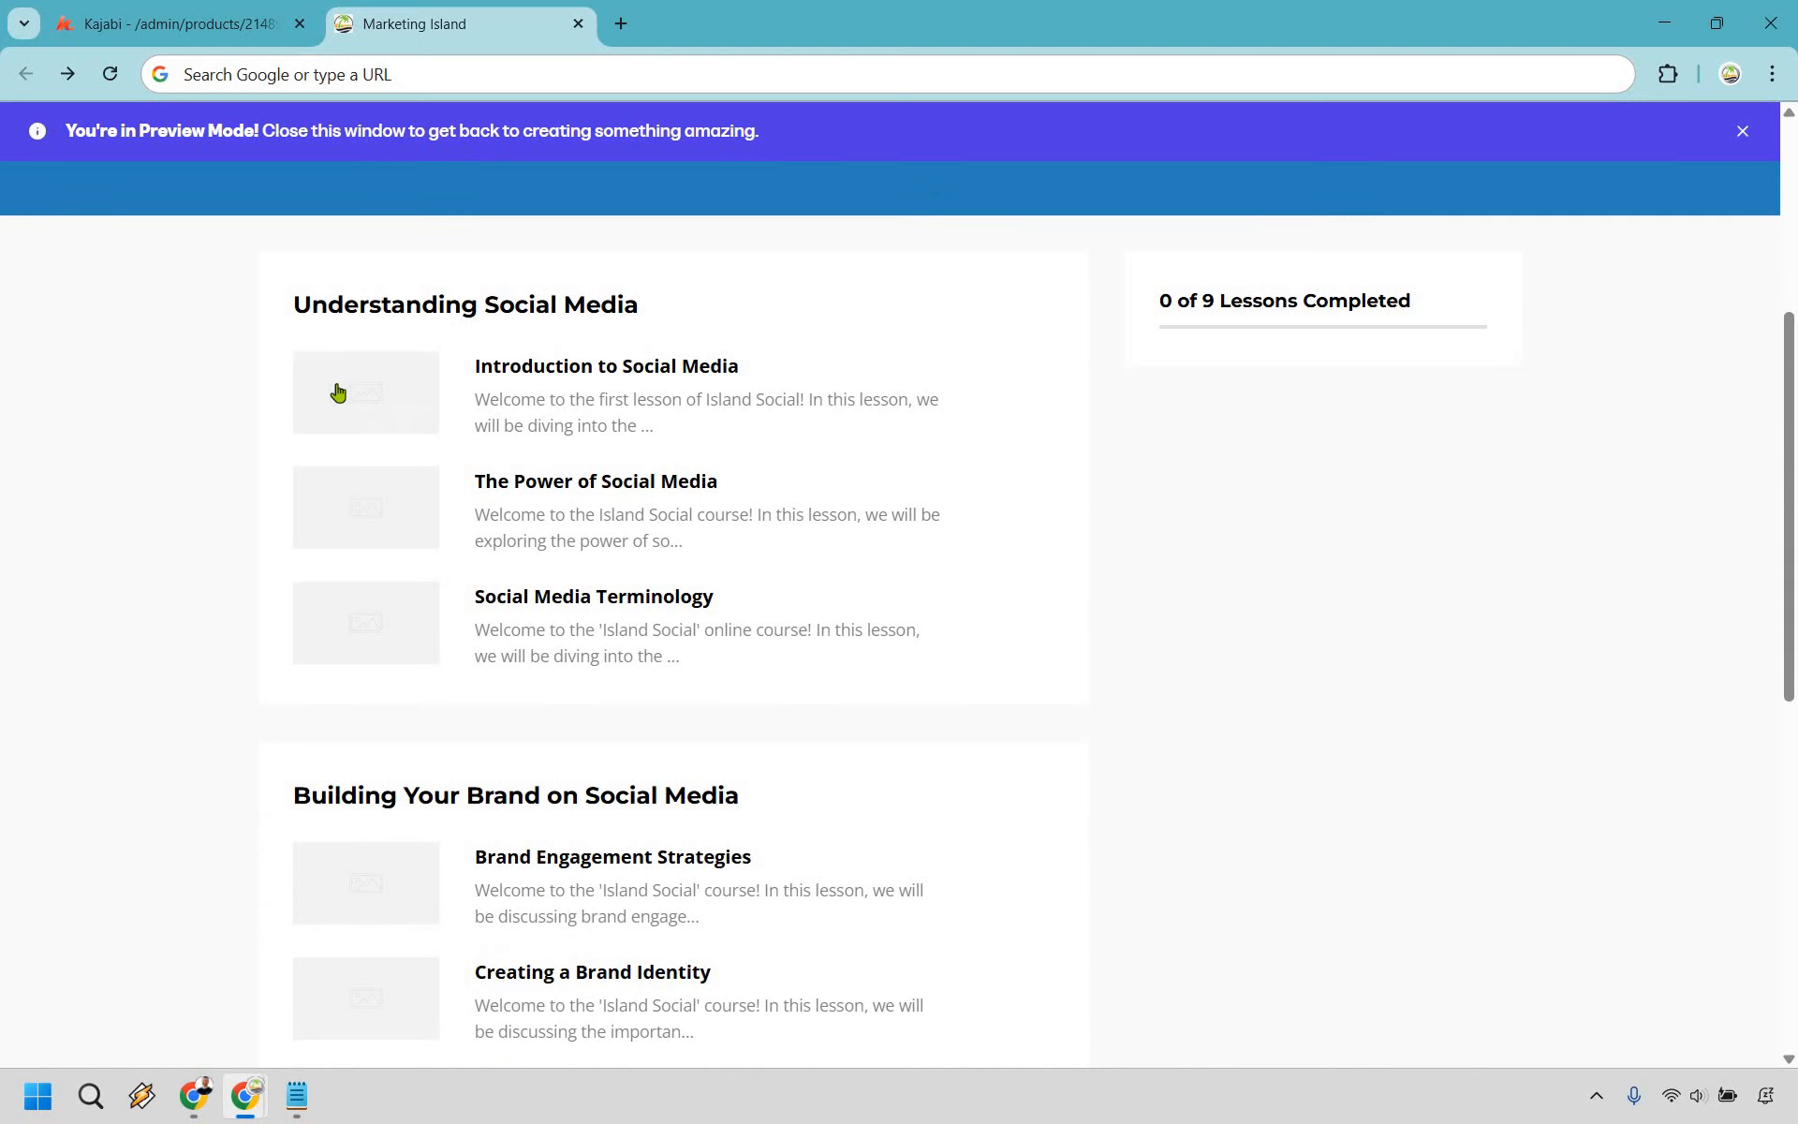
pyautogui.scroll(-6, 1280, 446)
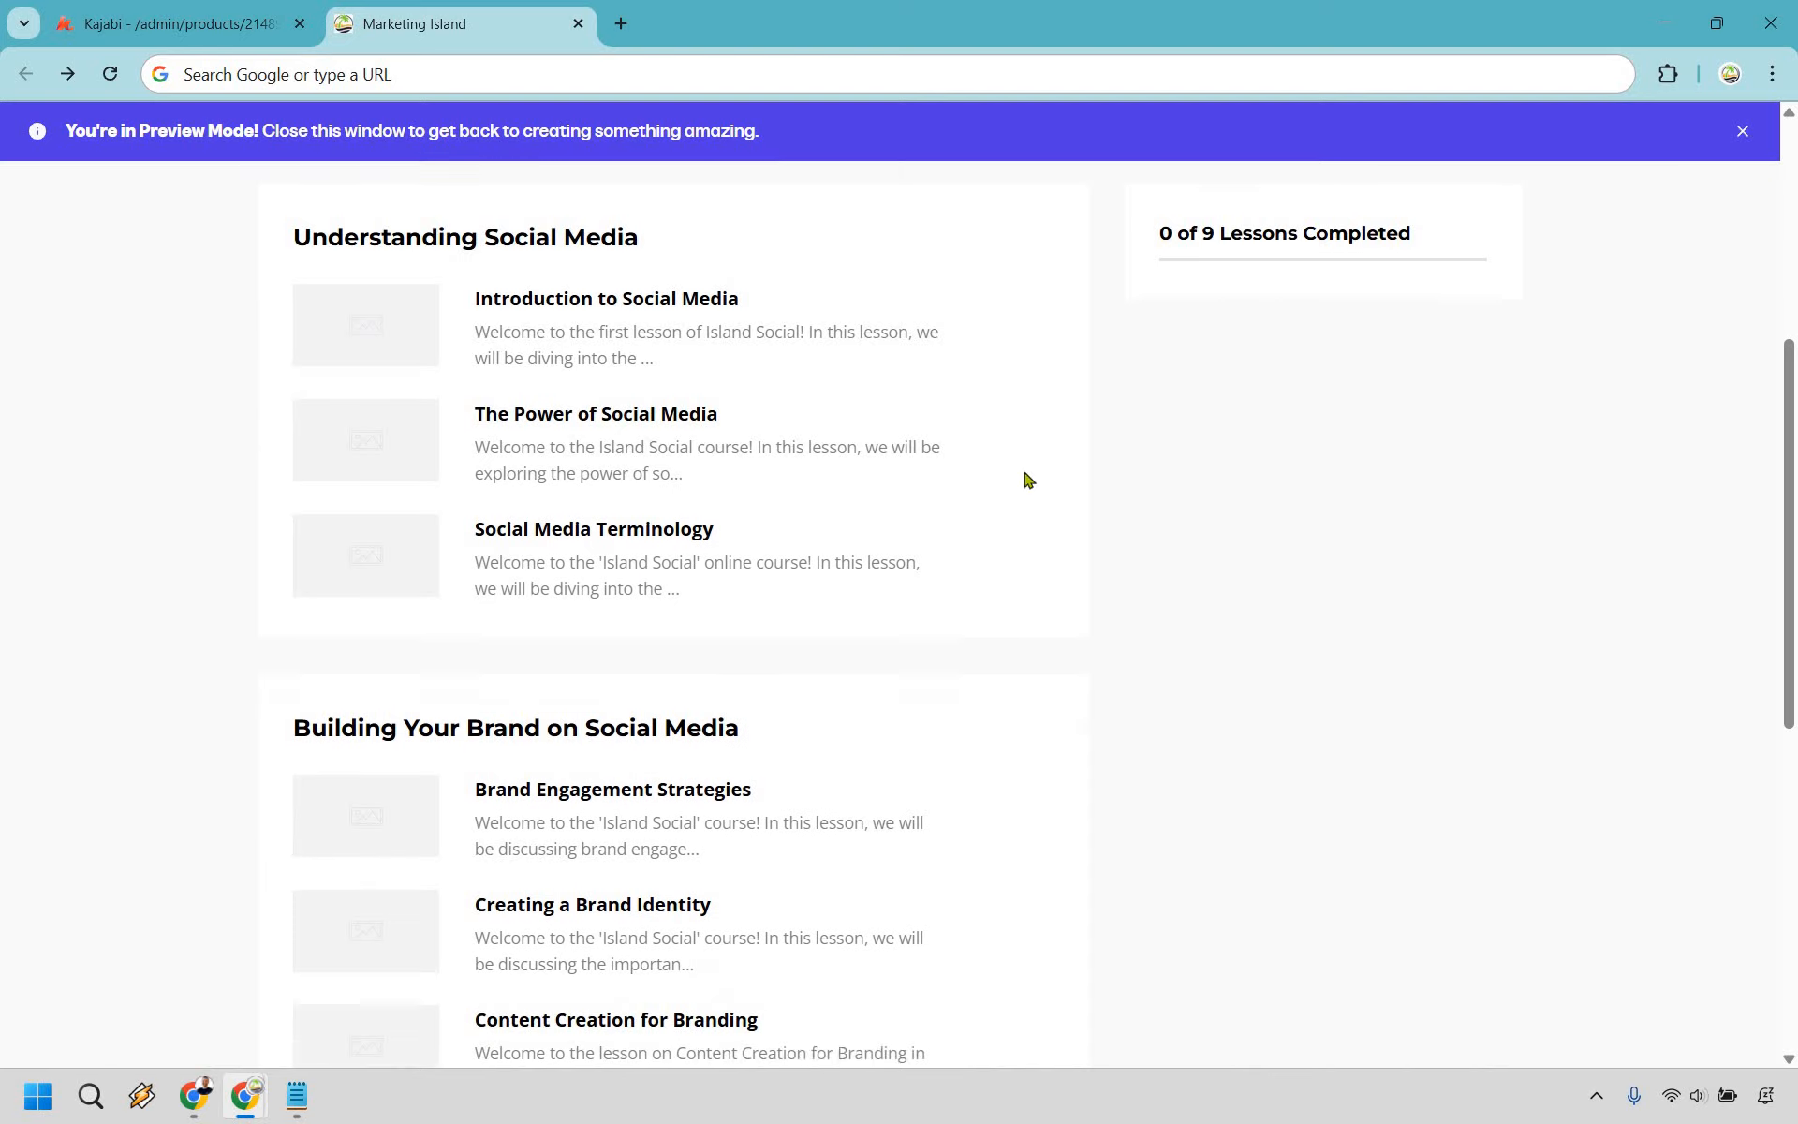
pyautogui.scroll(-3, 1341, 665)
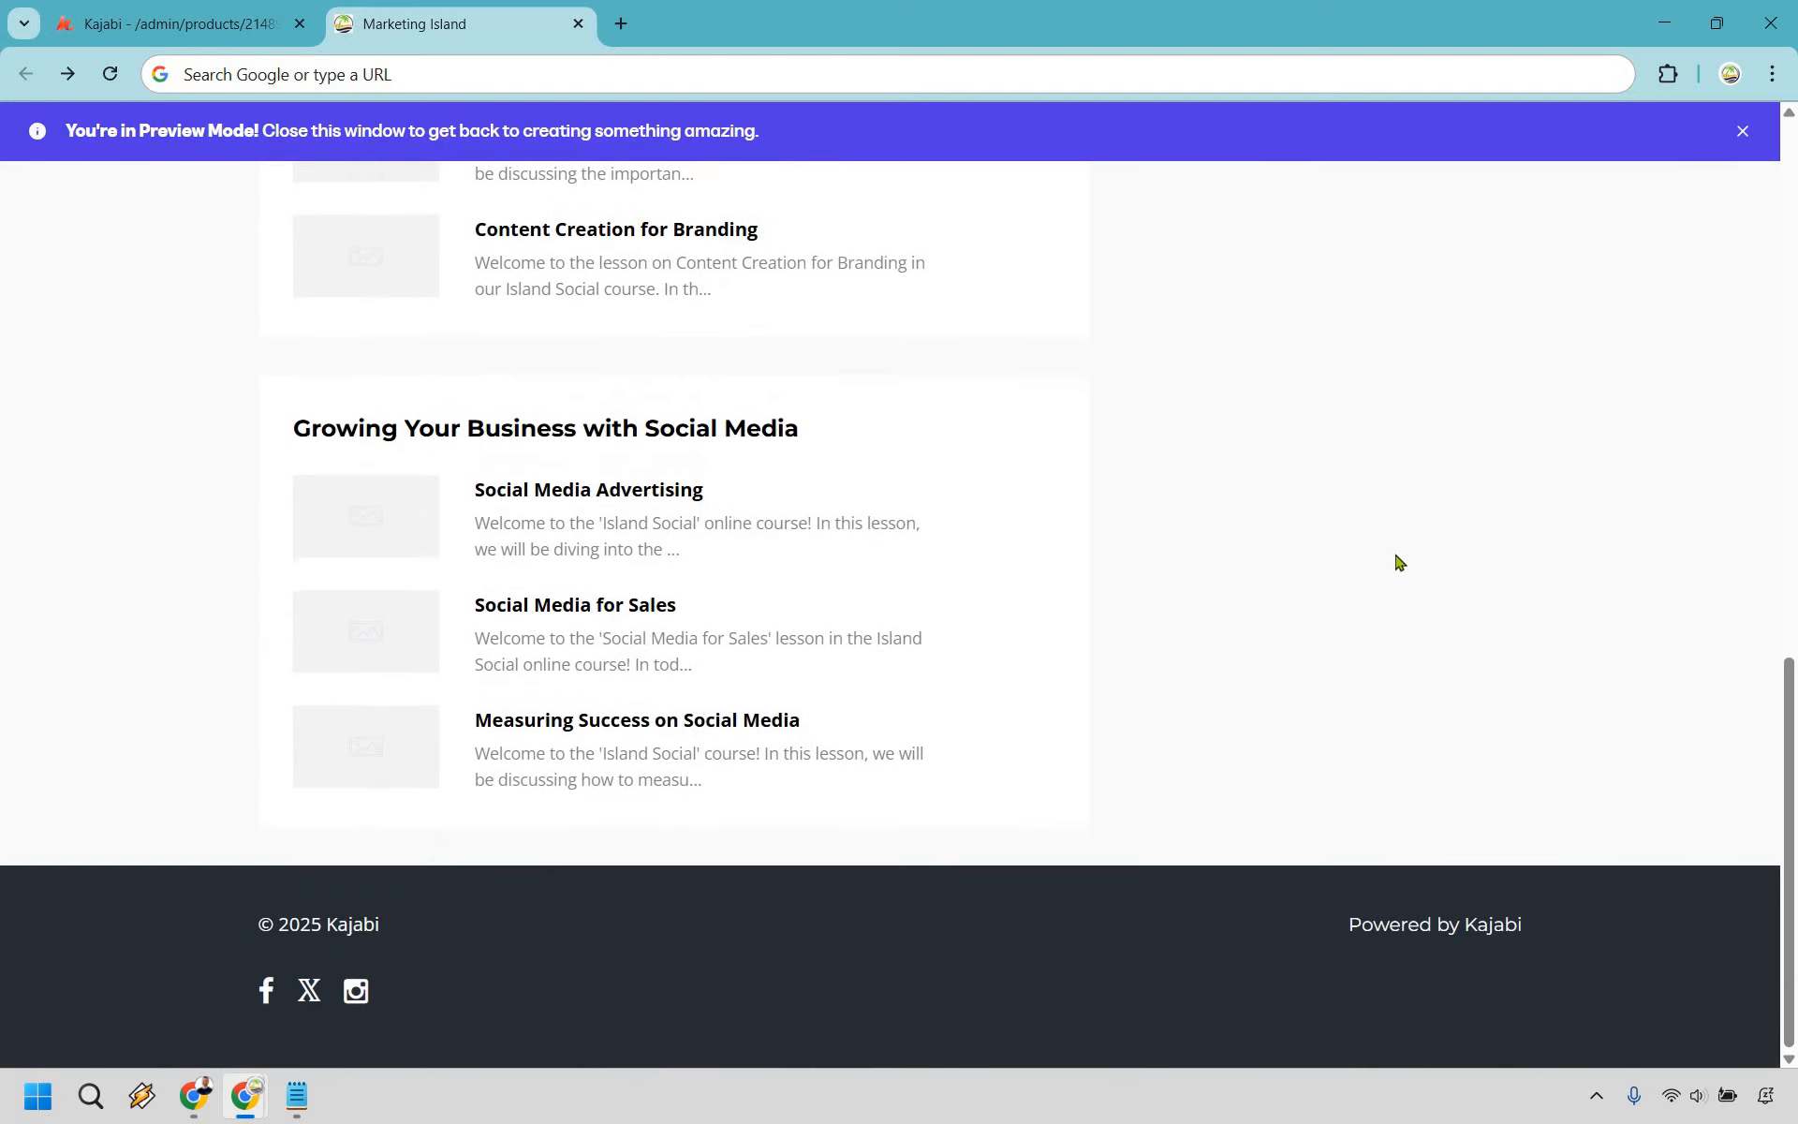
pyautogui.scroll(13, 1357, 650)
pyautogui.scroll(1, 837, 891)
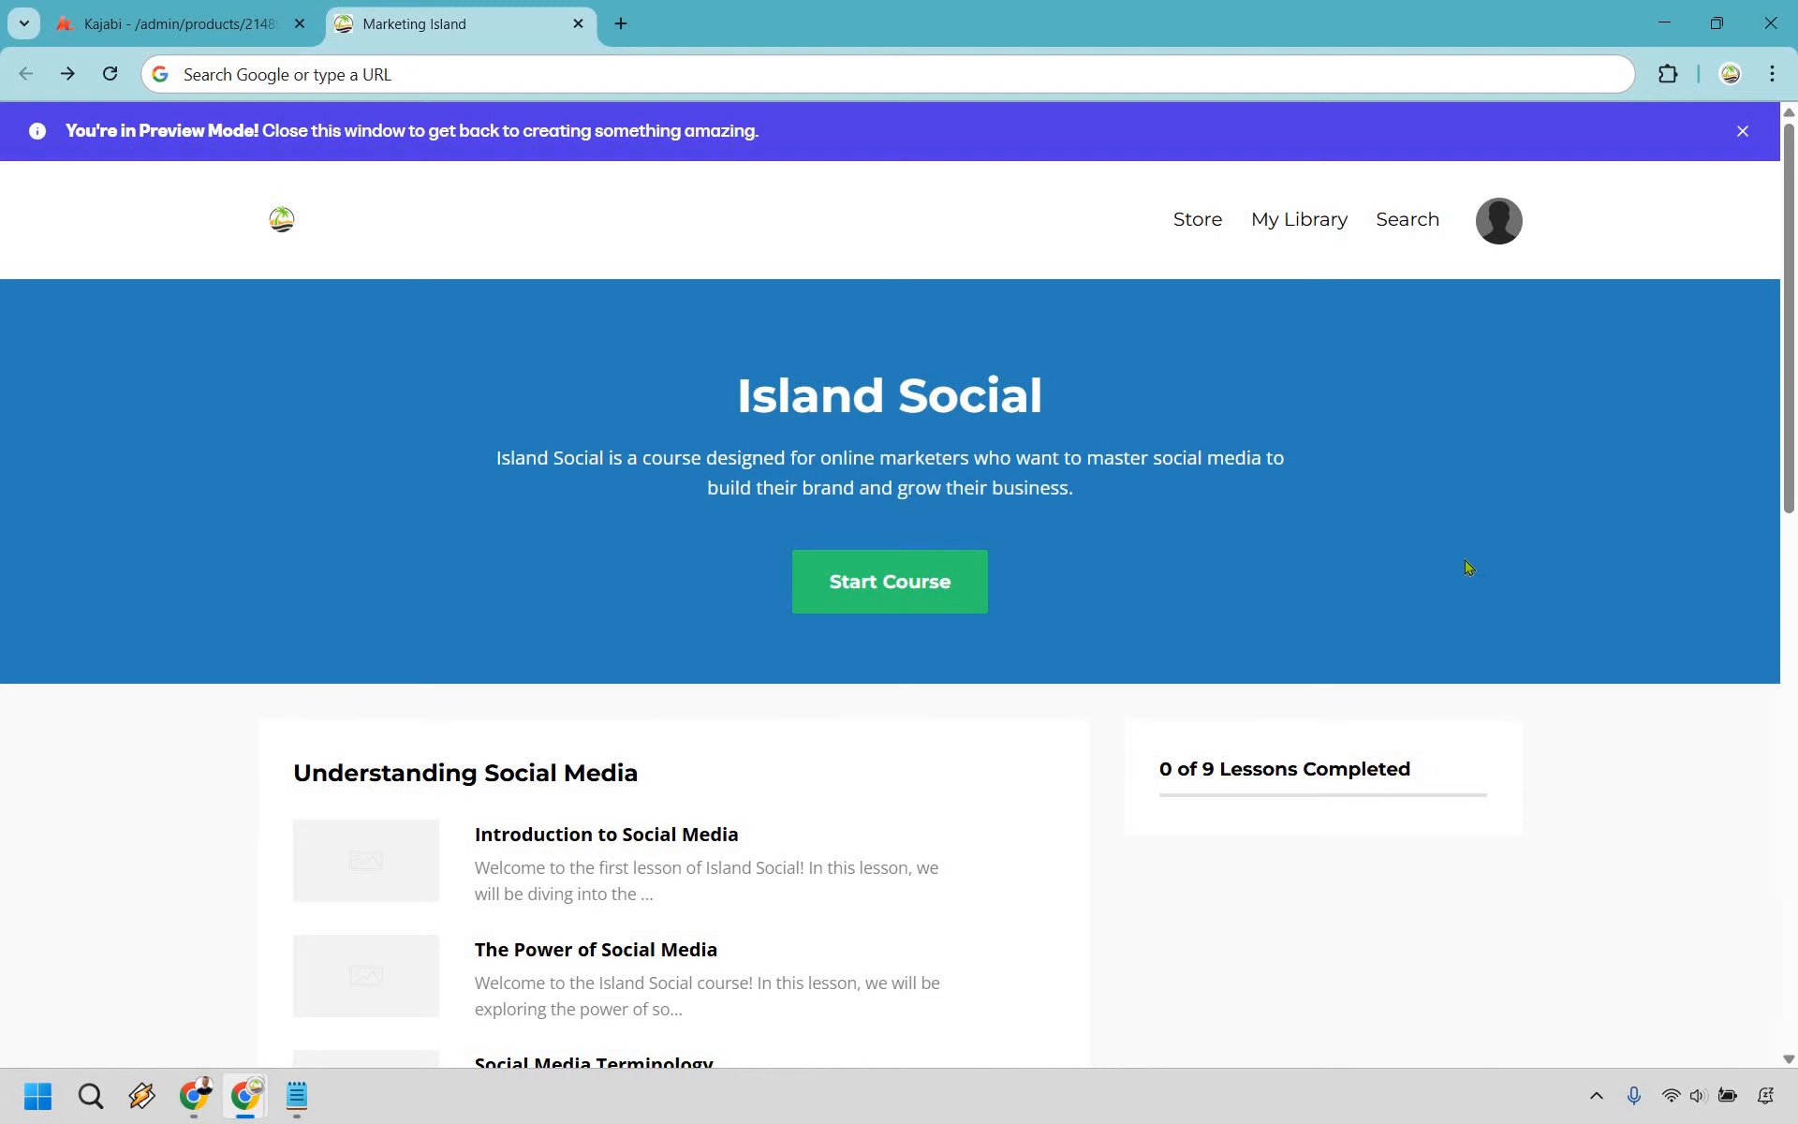
pyautogui.click(891, 592)
pyautogui.scroll(-1, 670, 357)
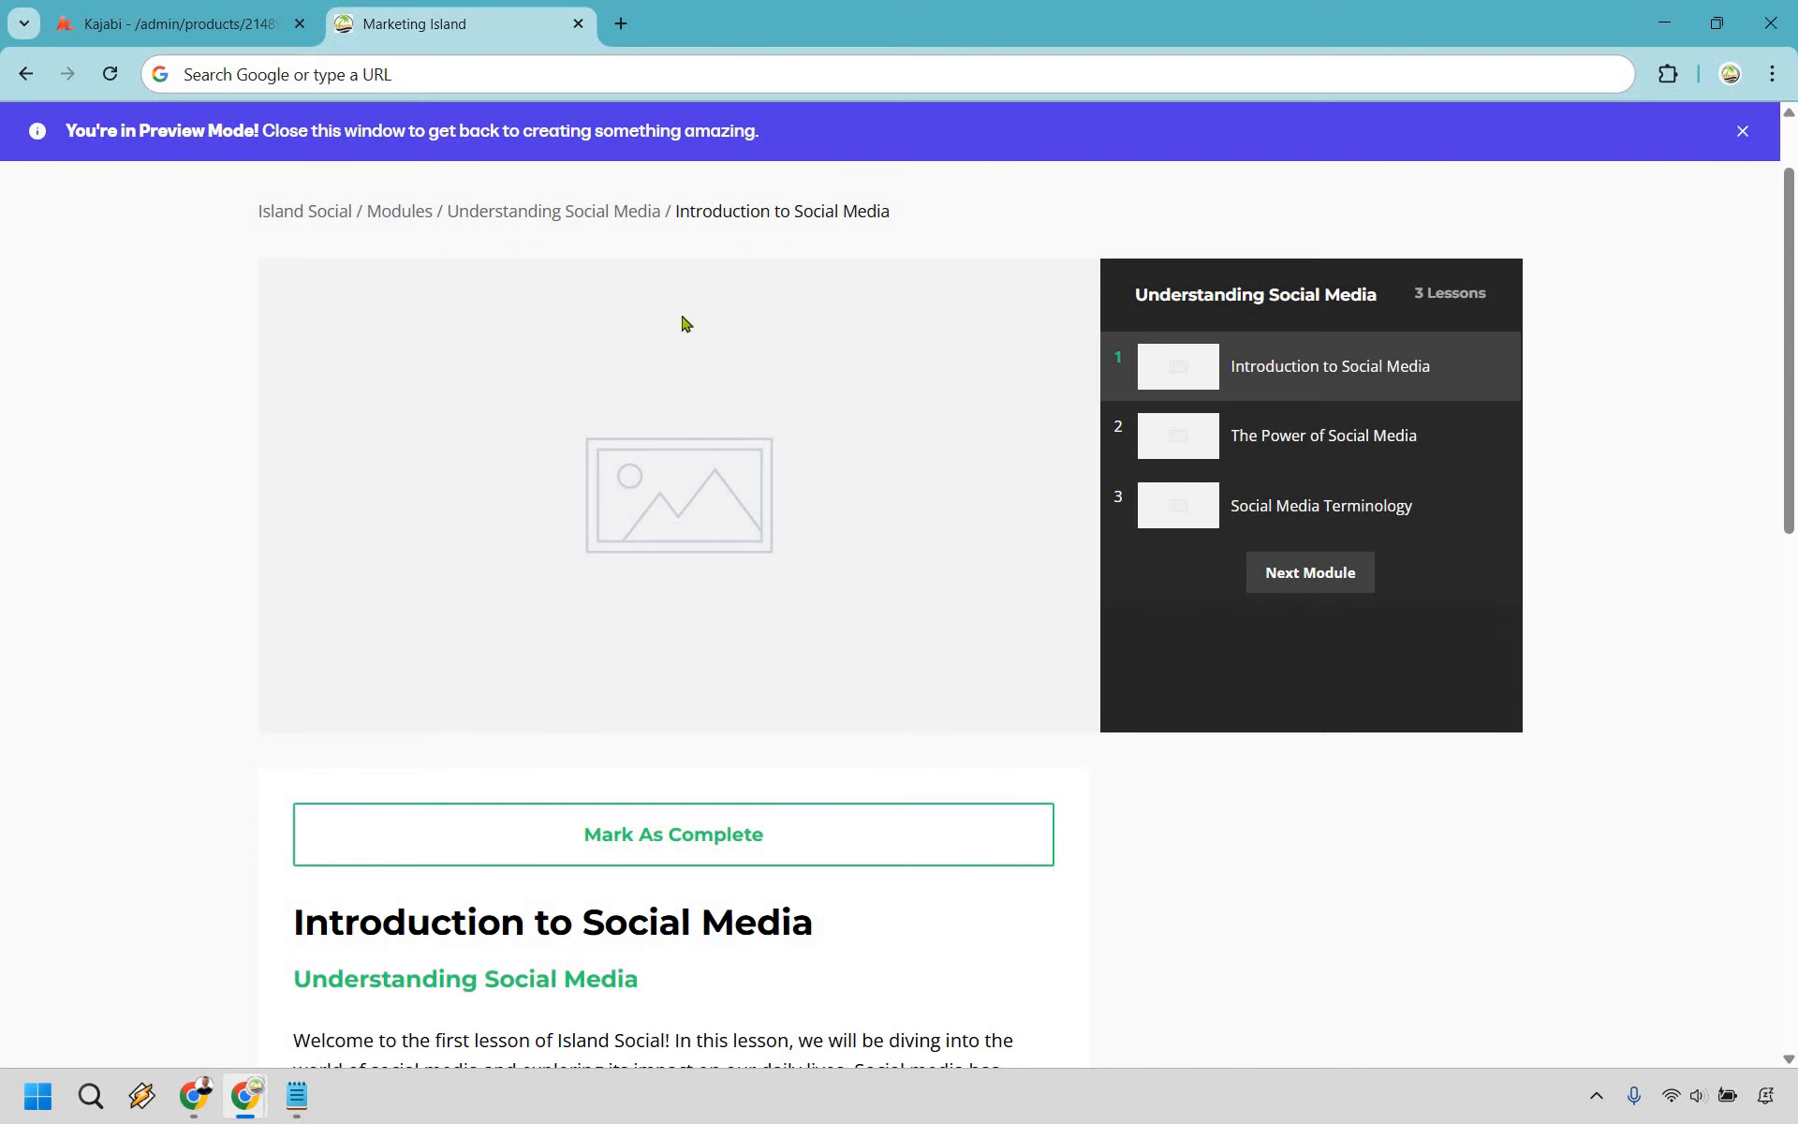
pyautogui.scroll(-8, 670, 469)
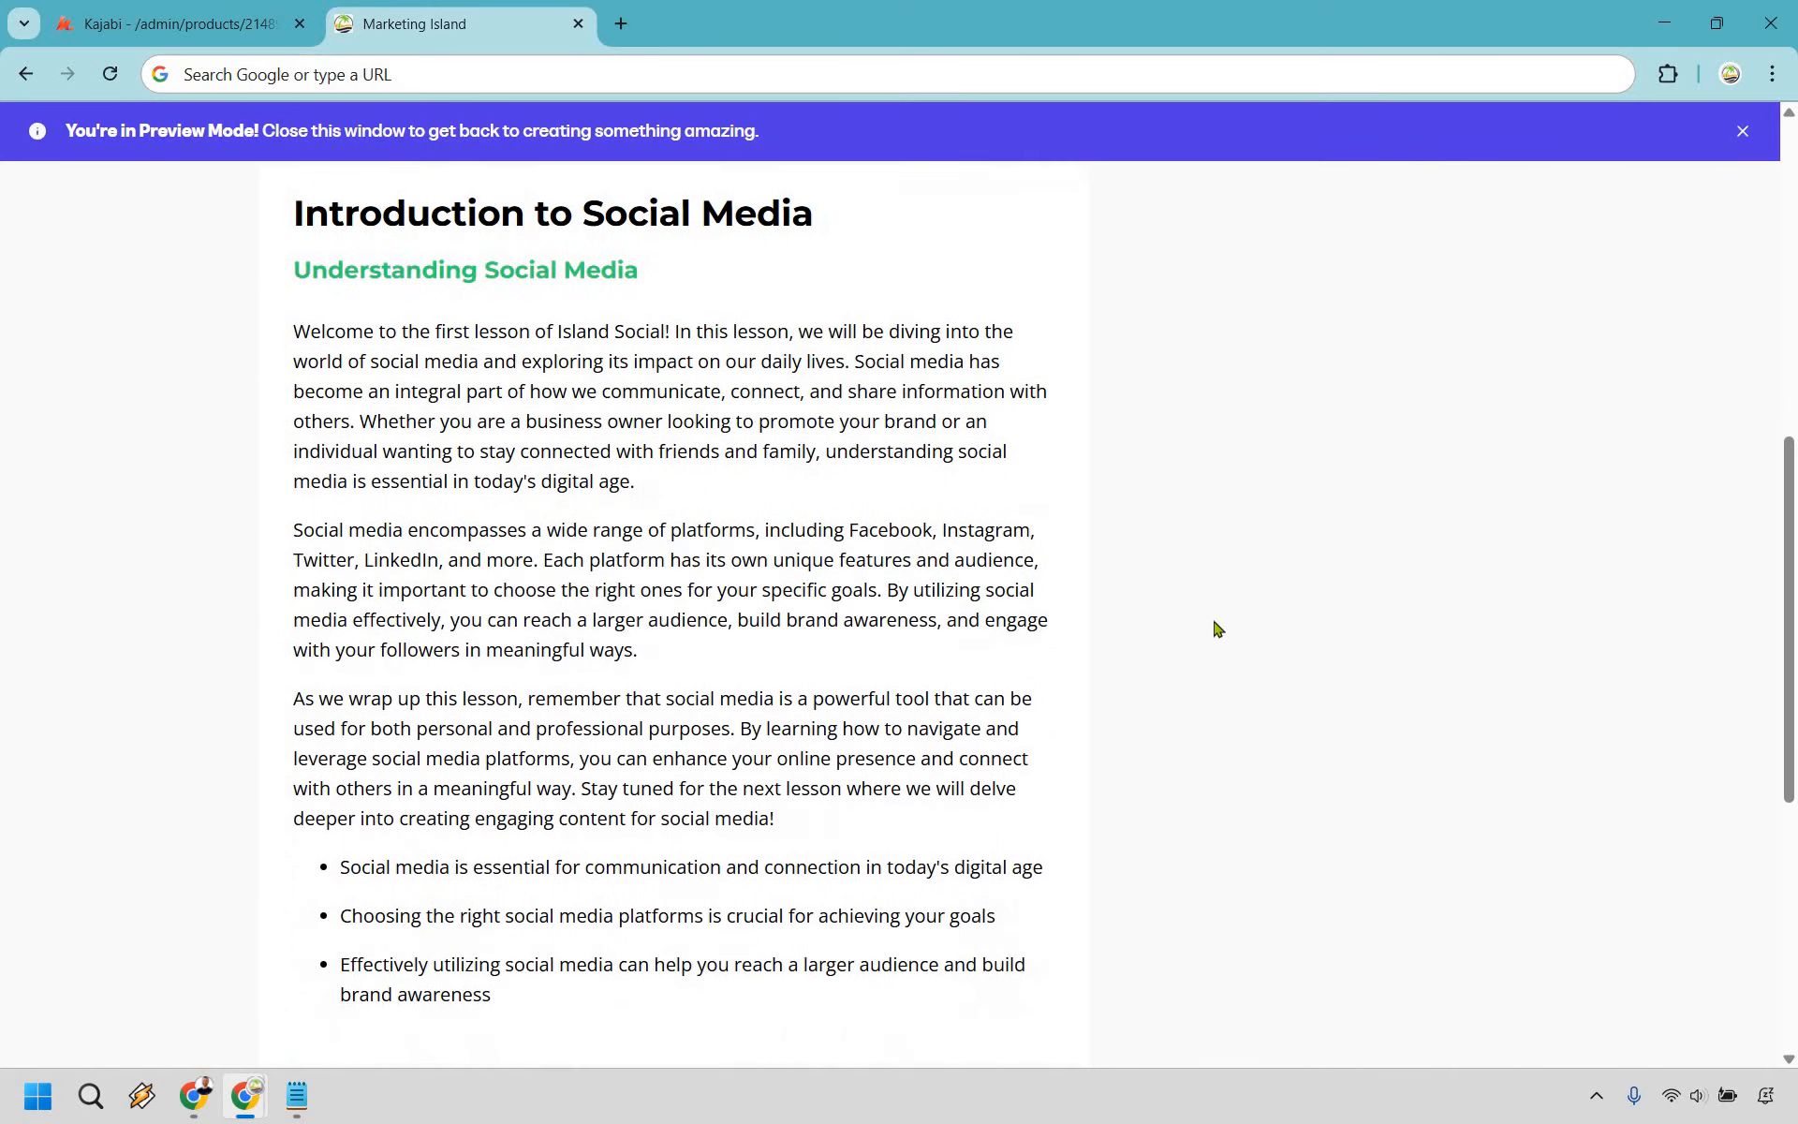
pyautogui.scroll(-2, 1639, 696)
pyautogui.scroll(11, 1694, 690)
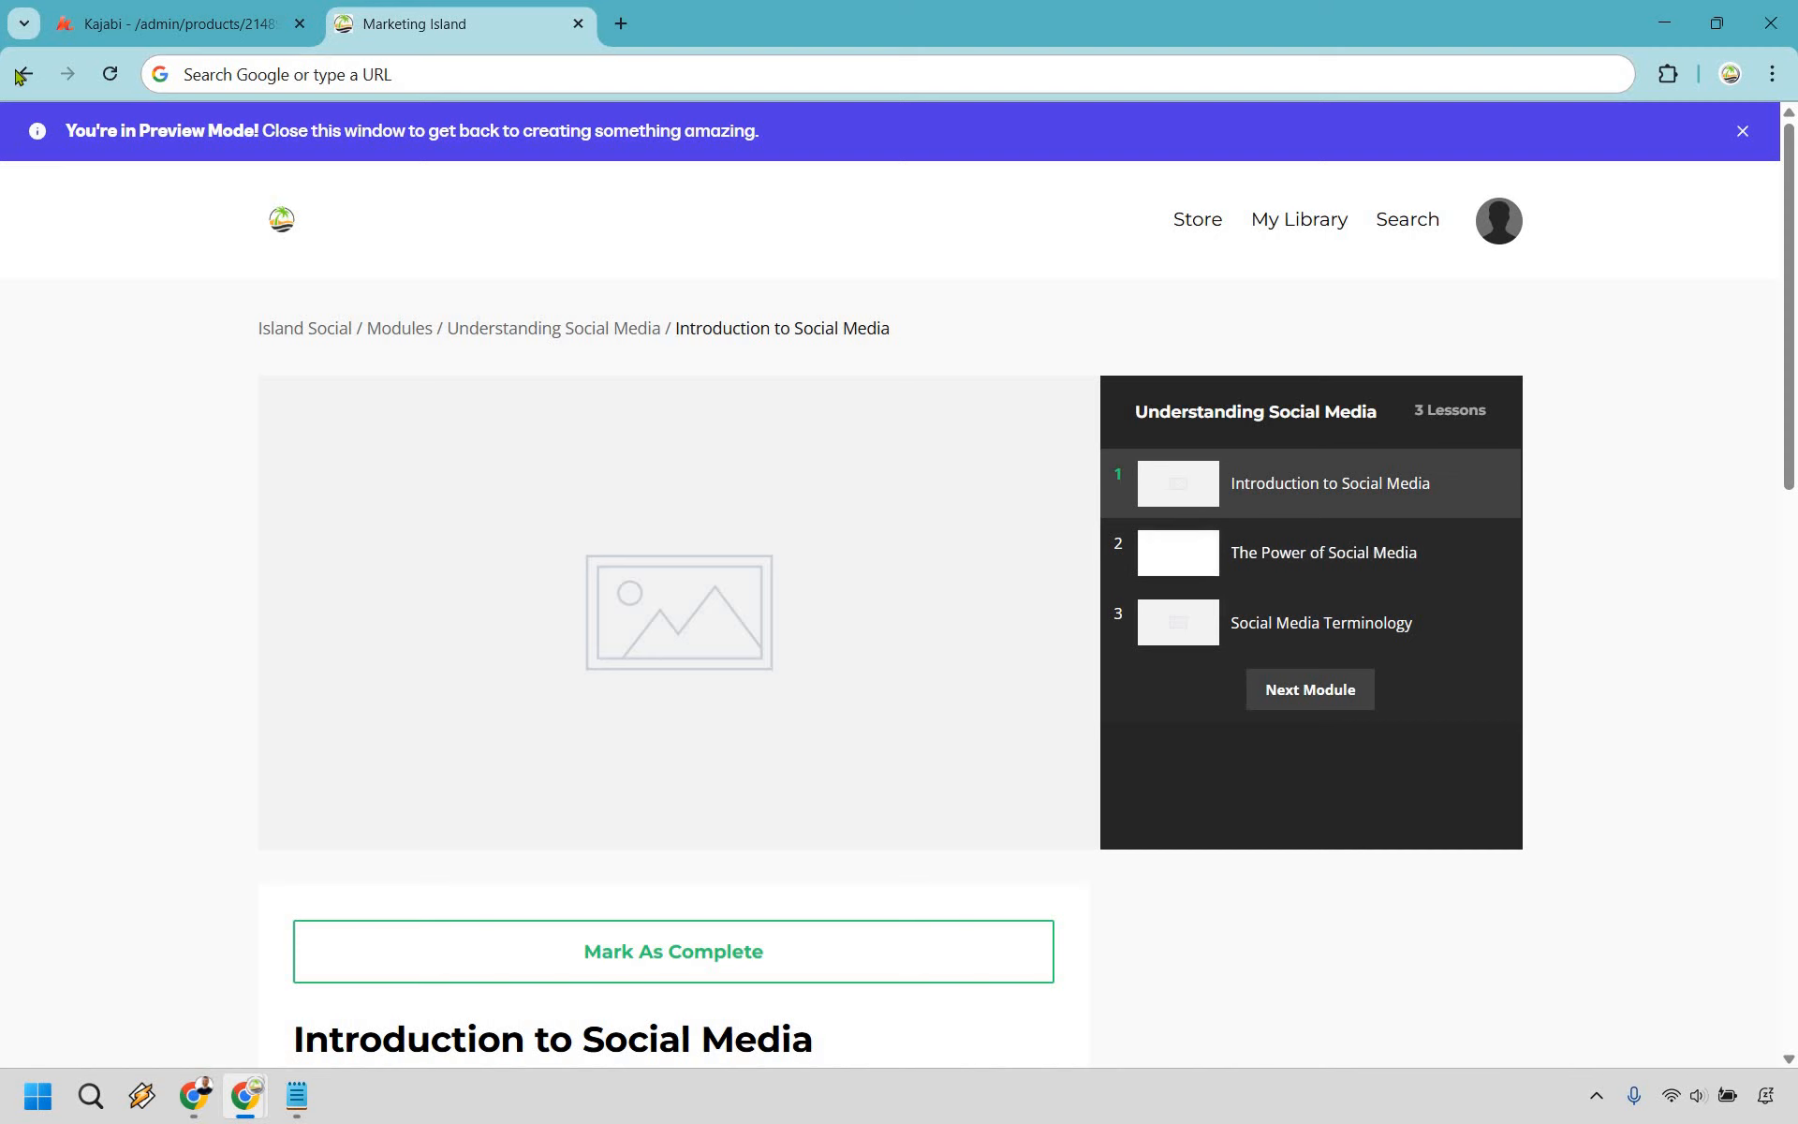
# - Return to the course overview, then close the preview tab with Ctrl+W
pyautogui.hotkey('alt', 'Left')
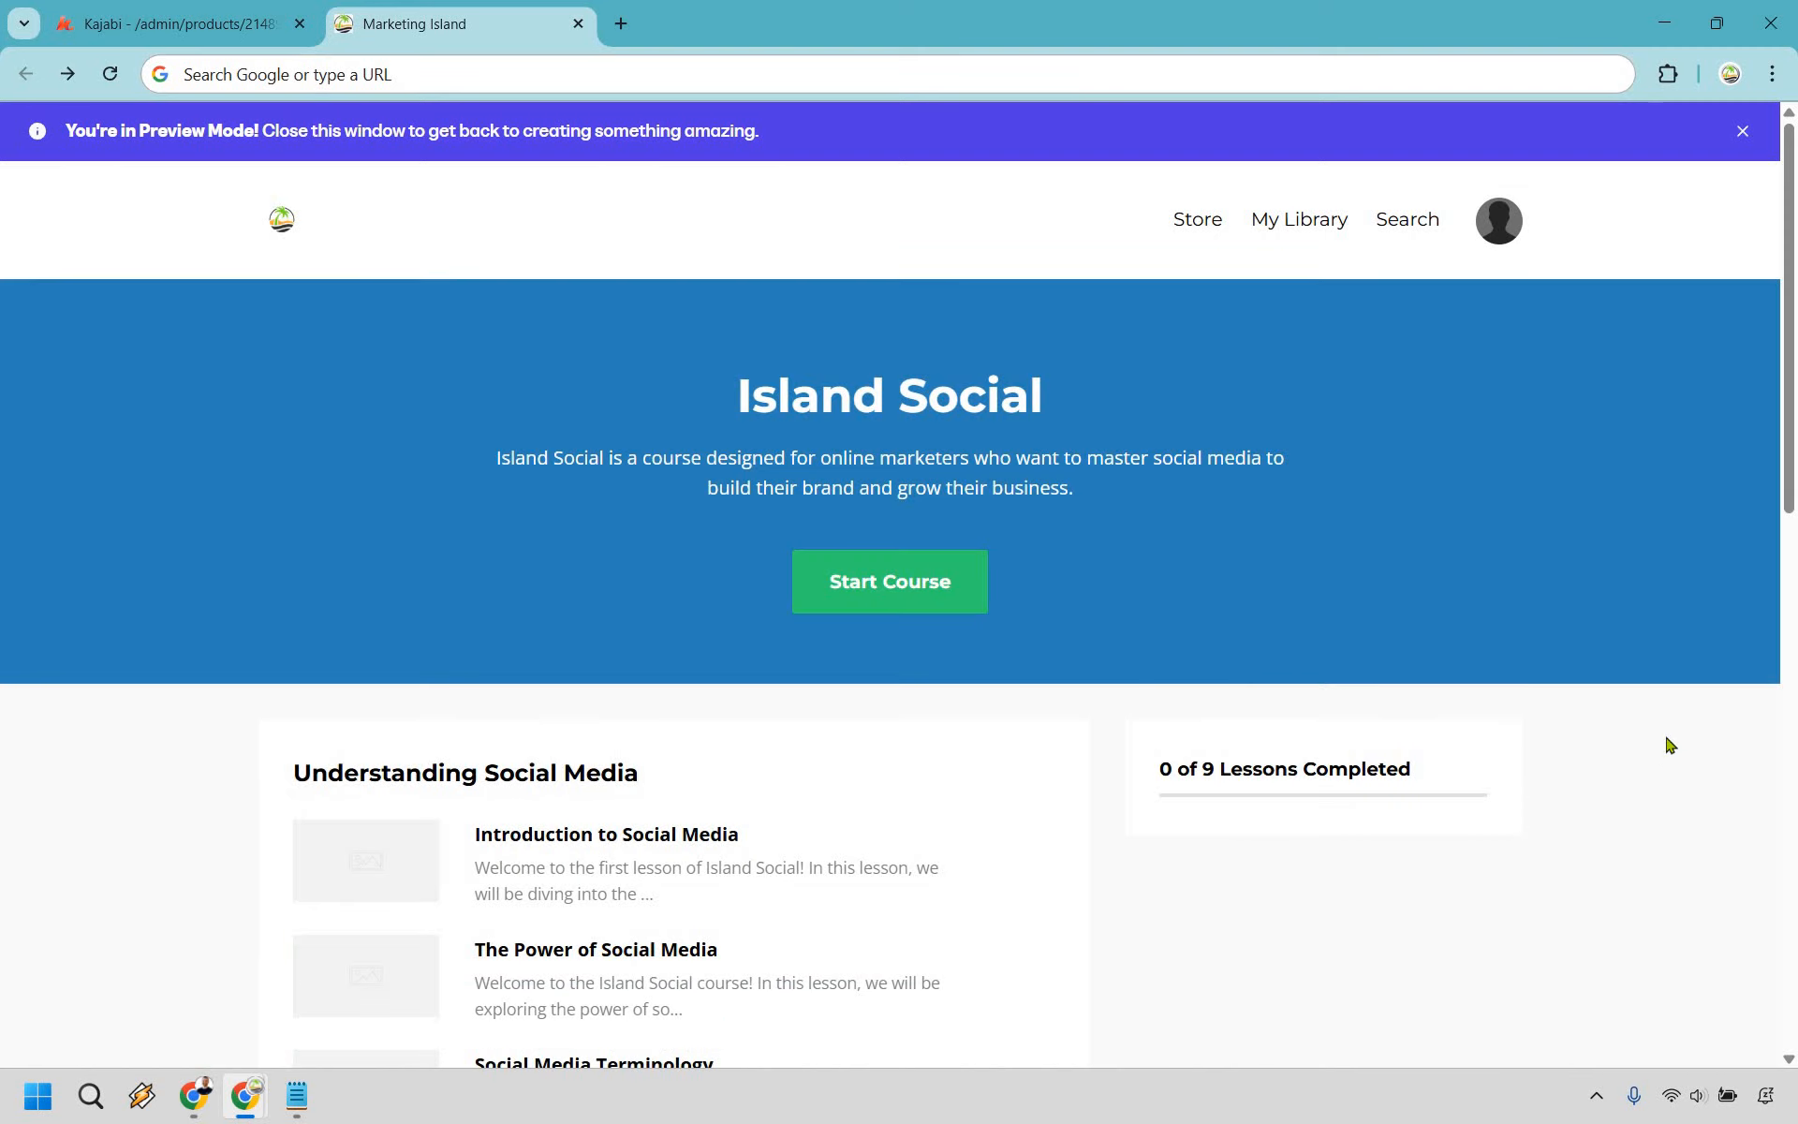
pyautogui.scroll(-5, 1648, 712)
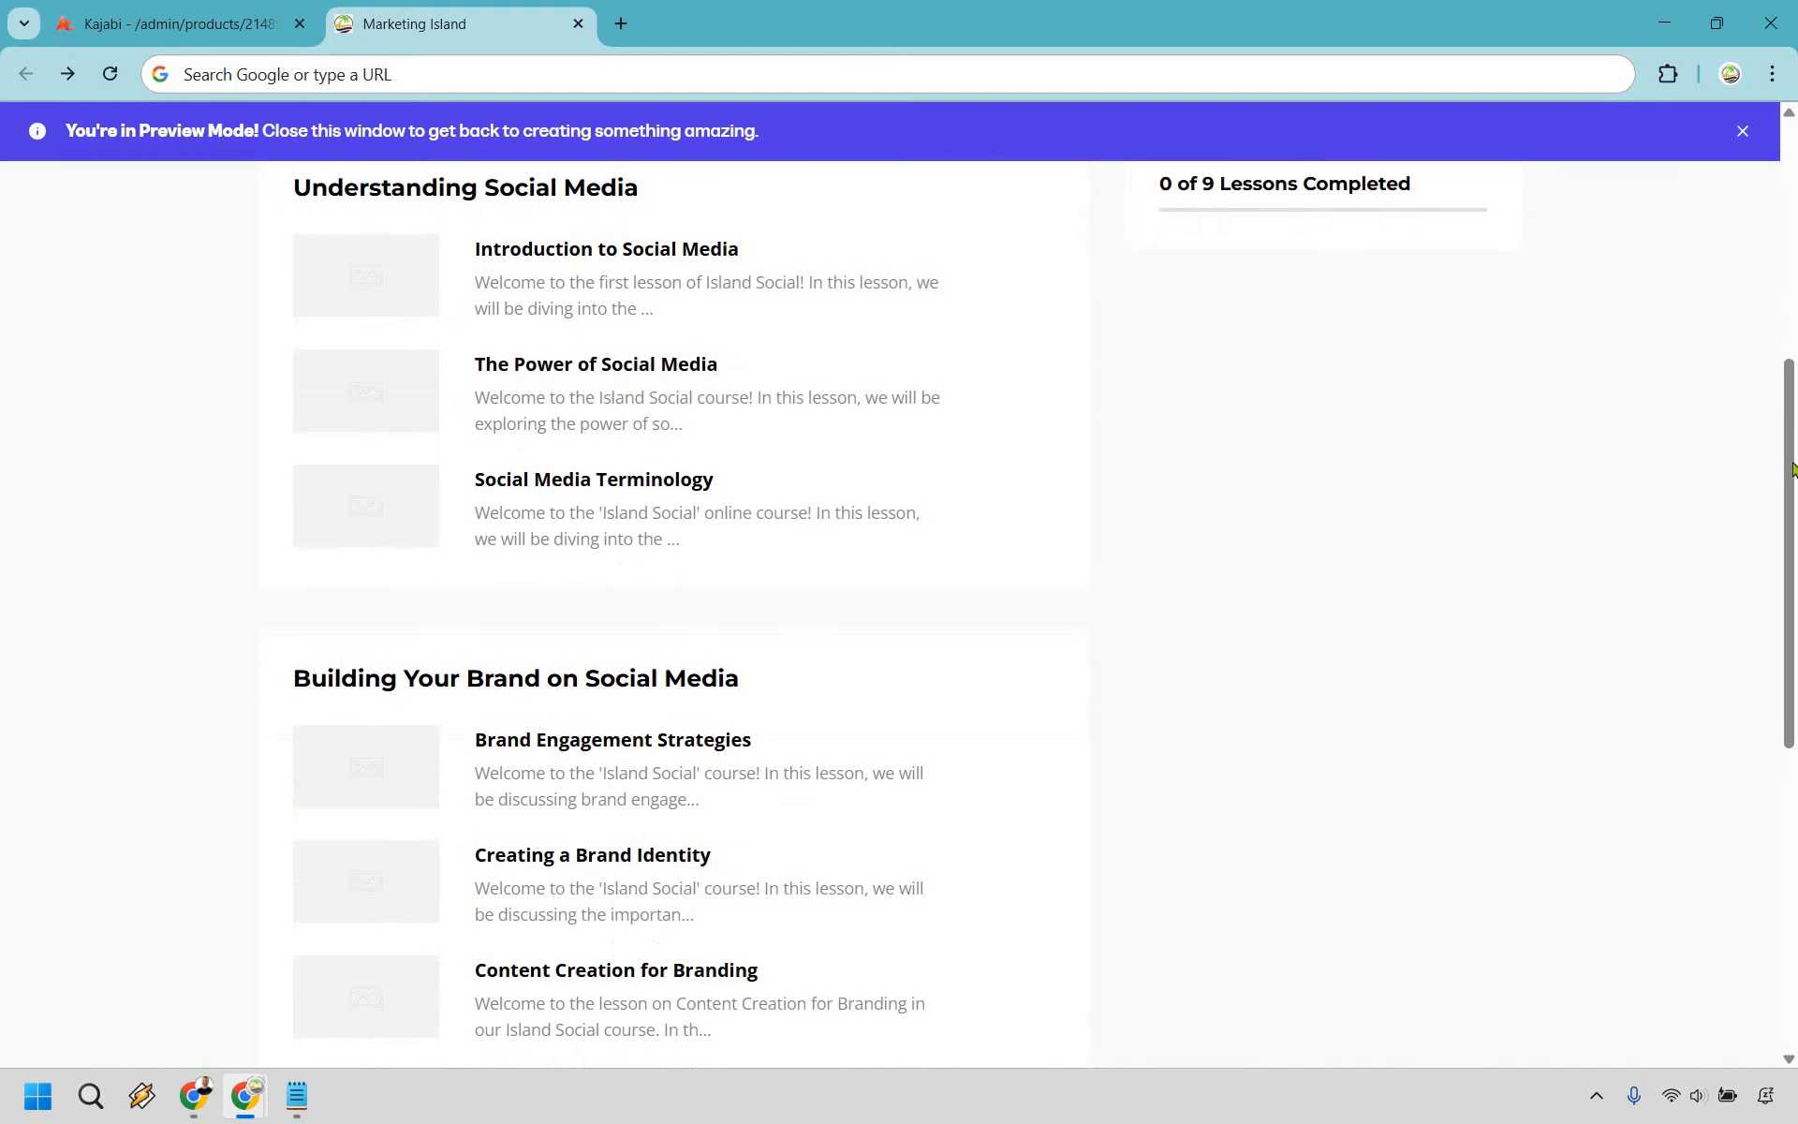
pyautogui.moveTo(1792, 493)
pyautogui.mouseDown()
pyautogui.moveTo(1791, 478)
pyautogui.moveTo(1780, 490)
pyautogui.mouseUp()
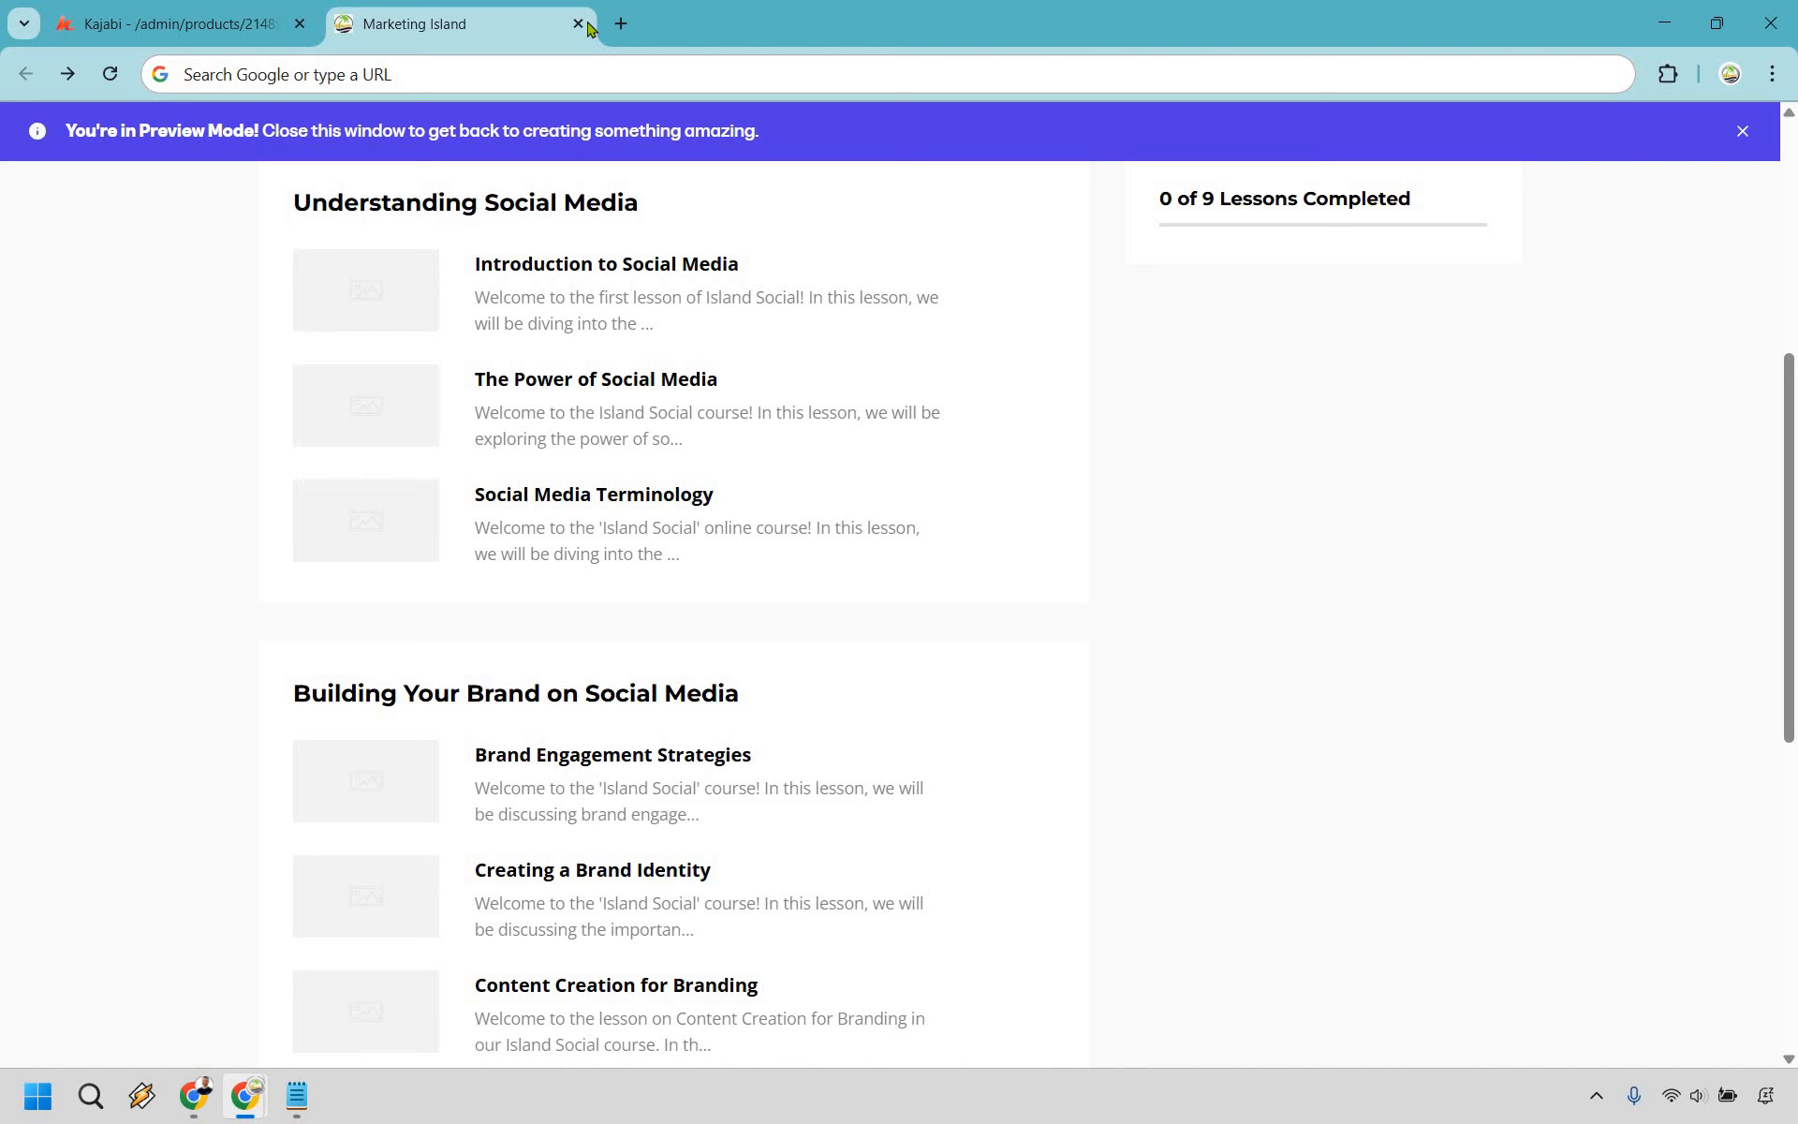
pyautogui.hotkey('ctrl', 'w')
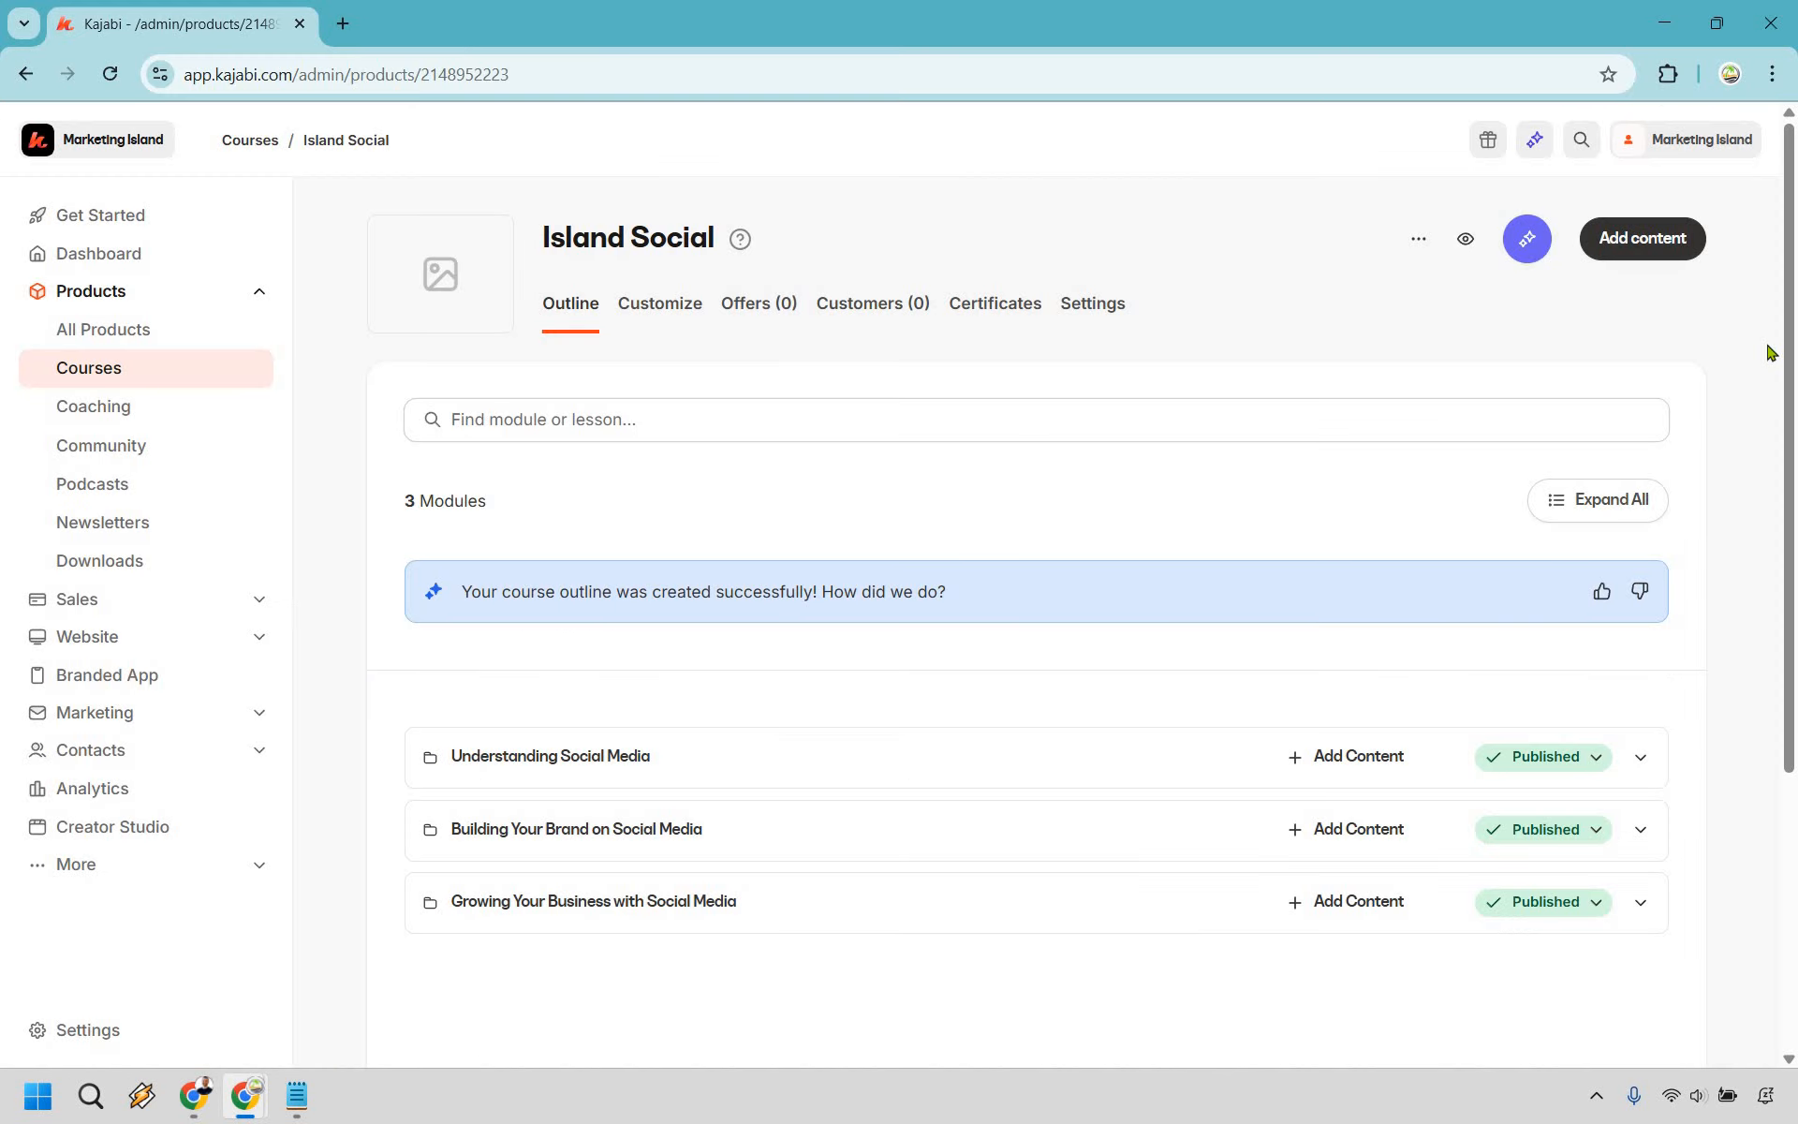
# - Add a module 'Your Branding' described 'How To Look Like A Pro Using The Help From AI'
pyautogui.click(1671, 249)
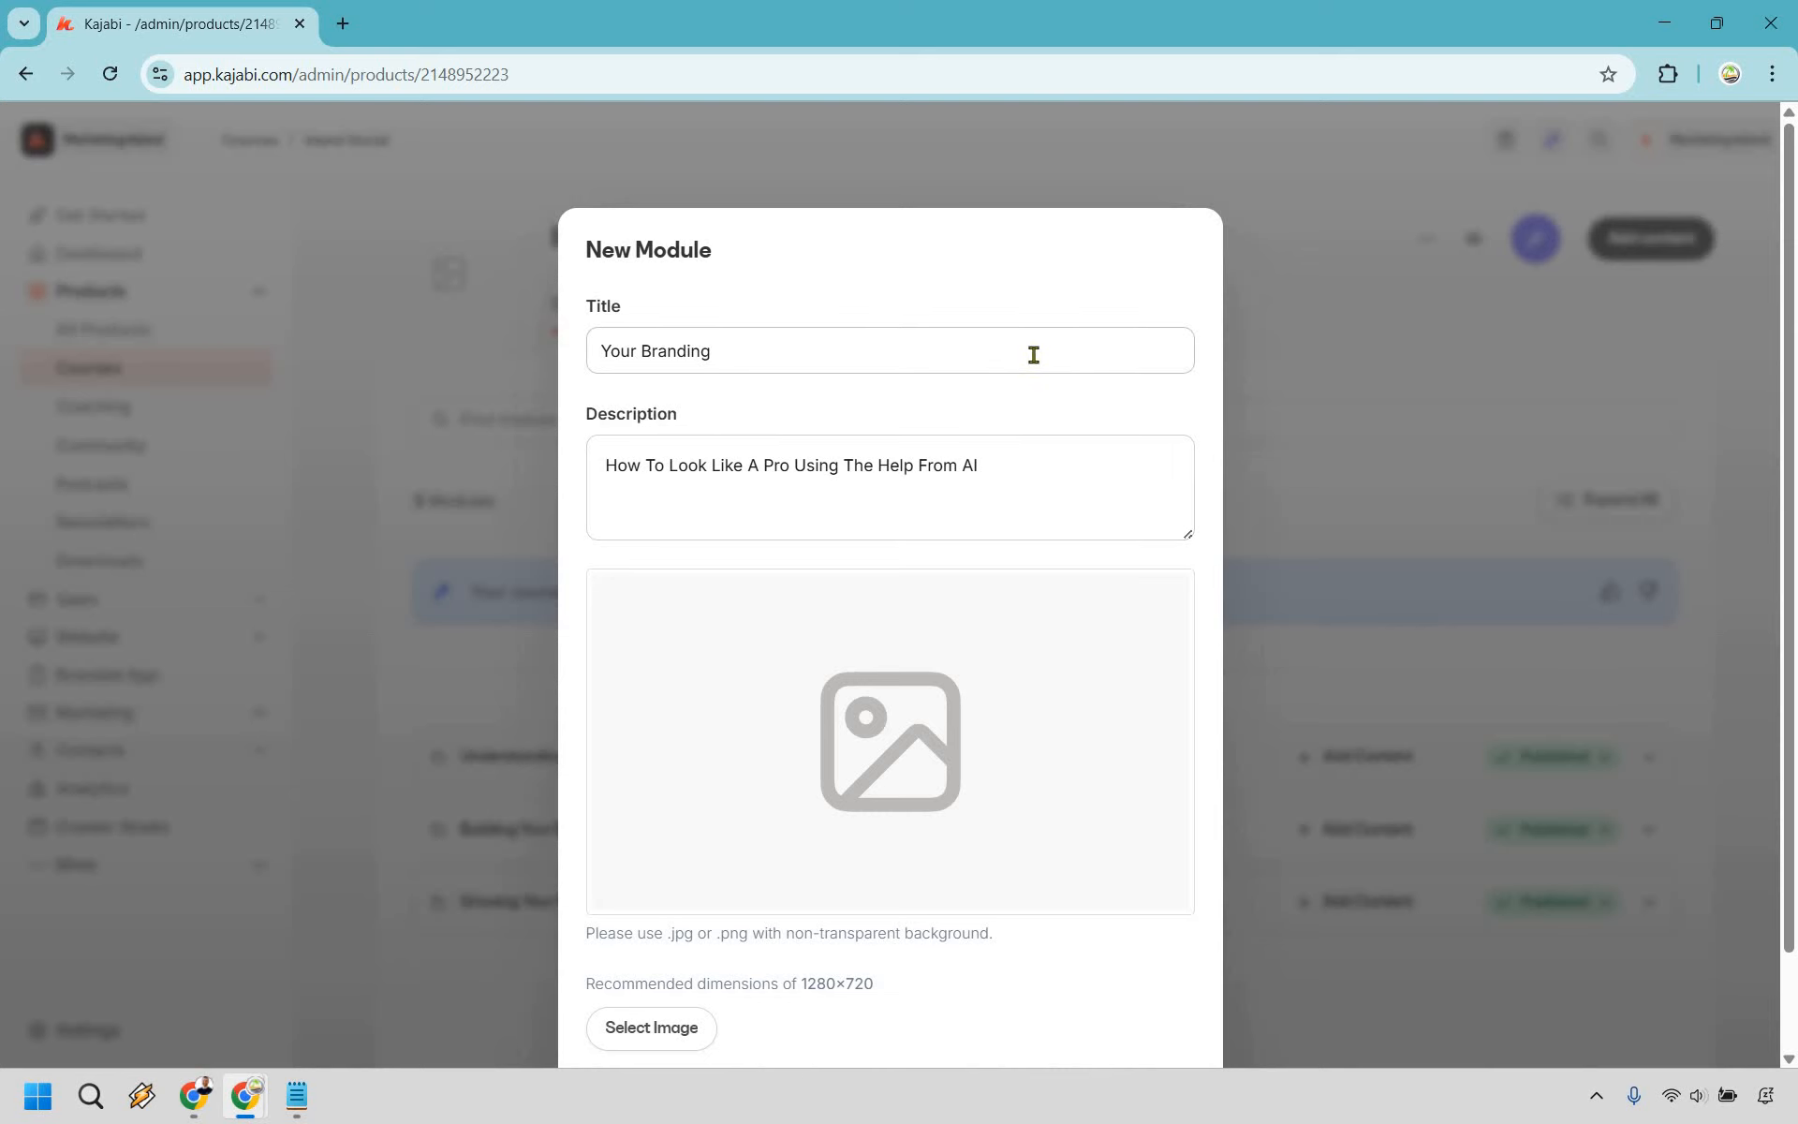
pyautogui.scroll(-2, 731, 562)
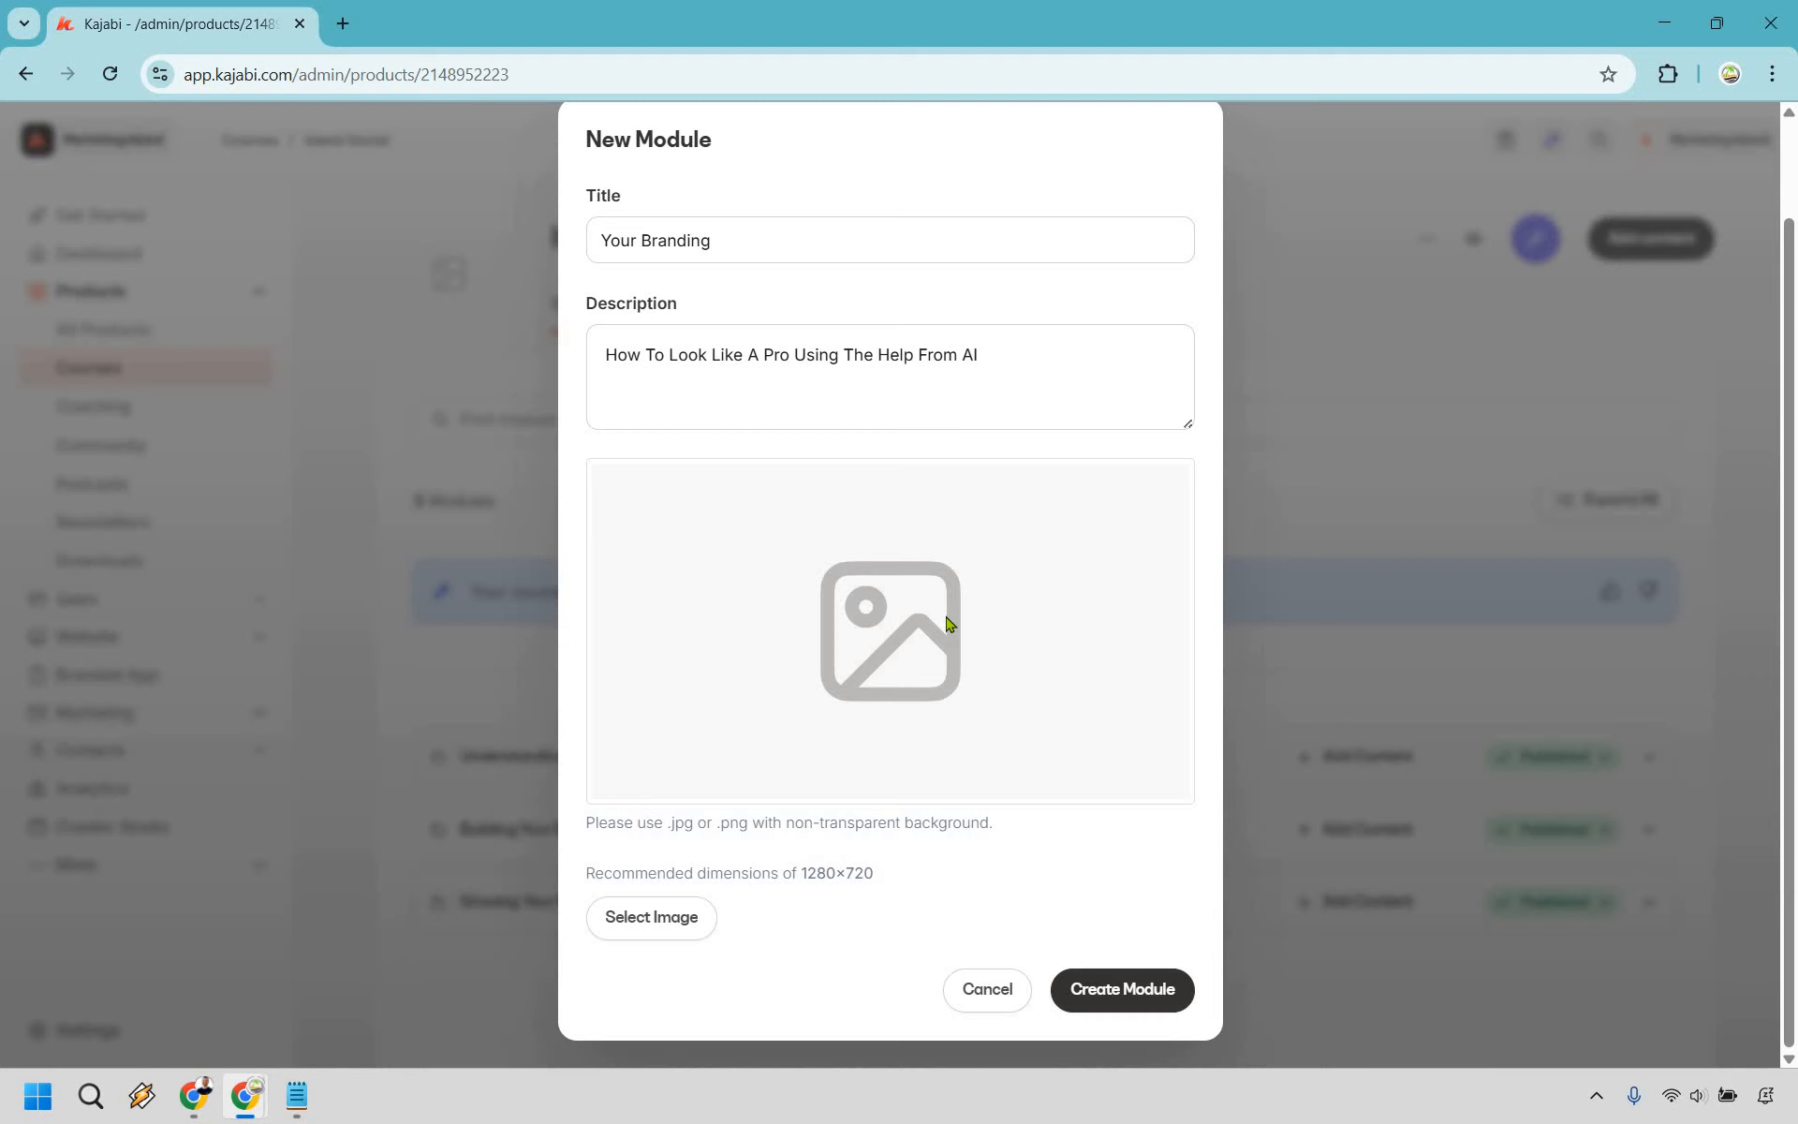
pyautogui.click(1125, 994)
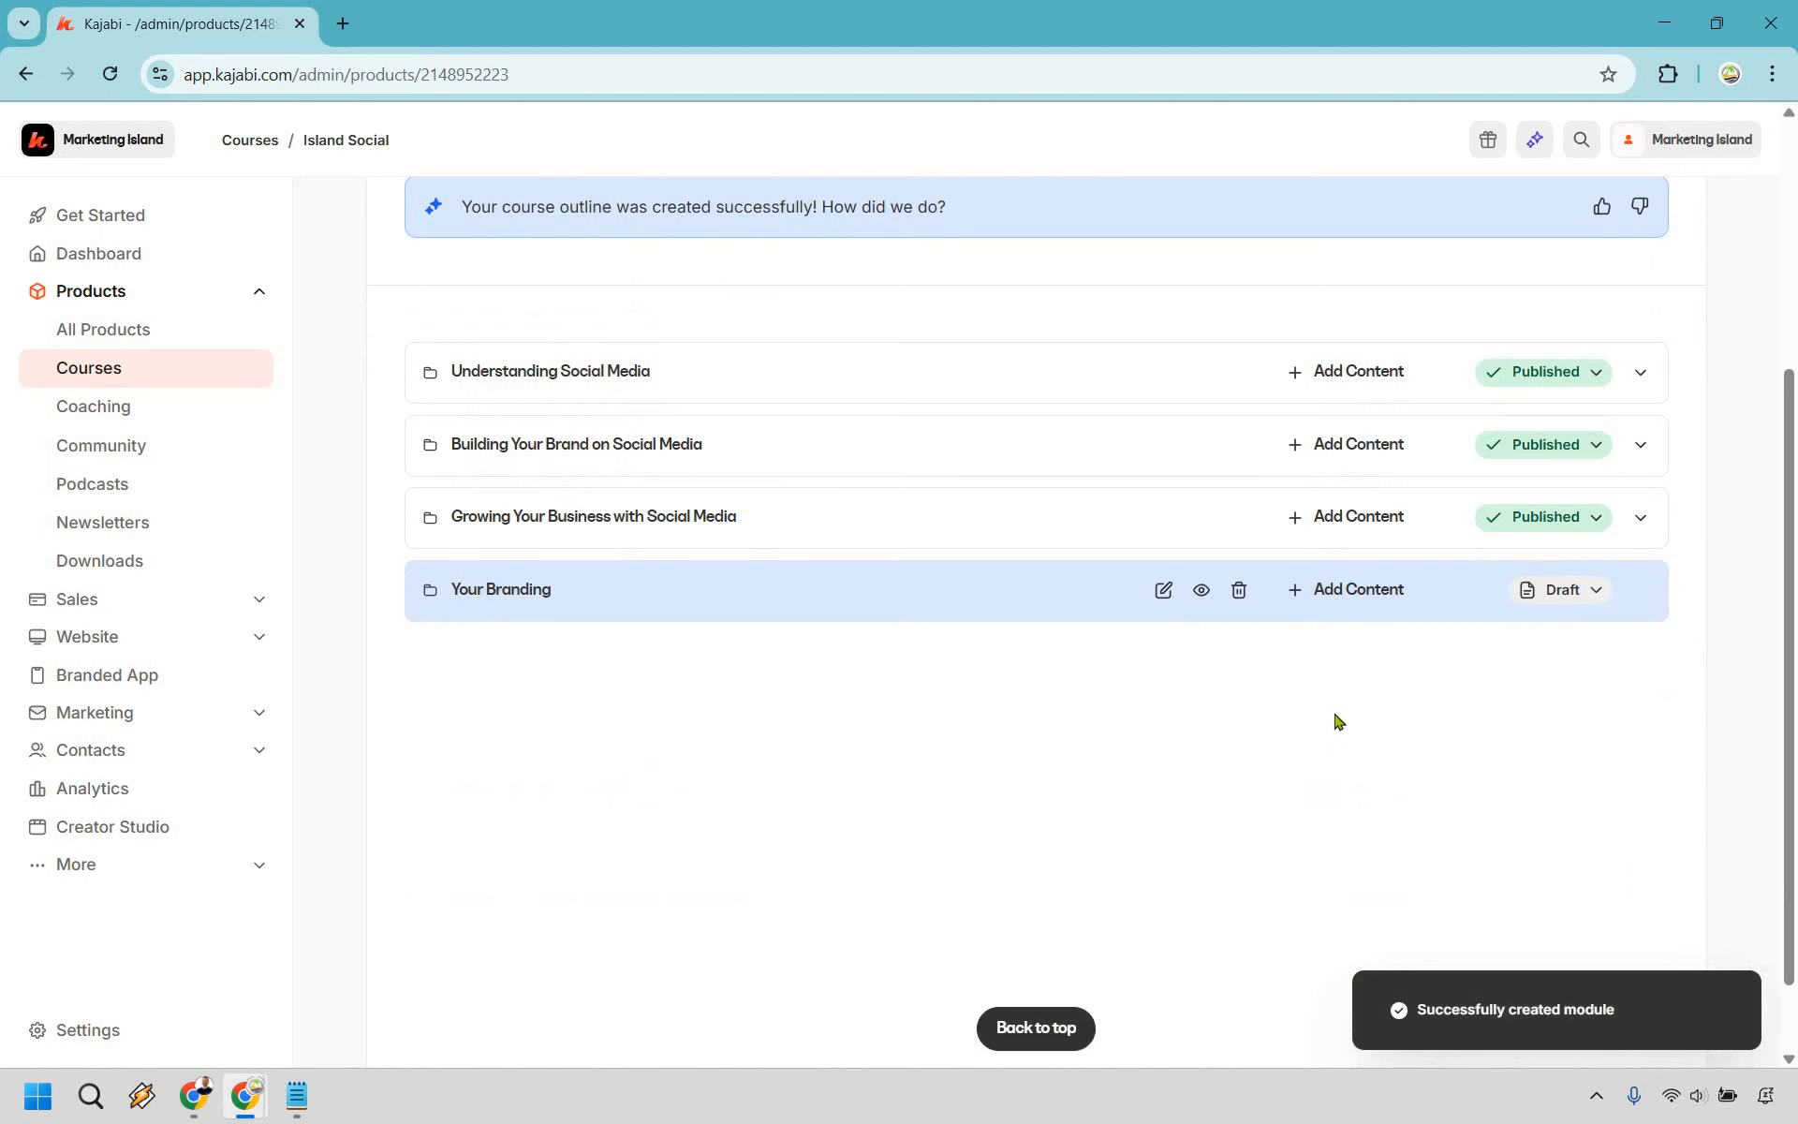
# - Create a lesson titled 'Your AI Marketing Headshots' in the Your Branding module and open it
pyautogui.click(1359, 597)
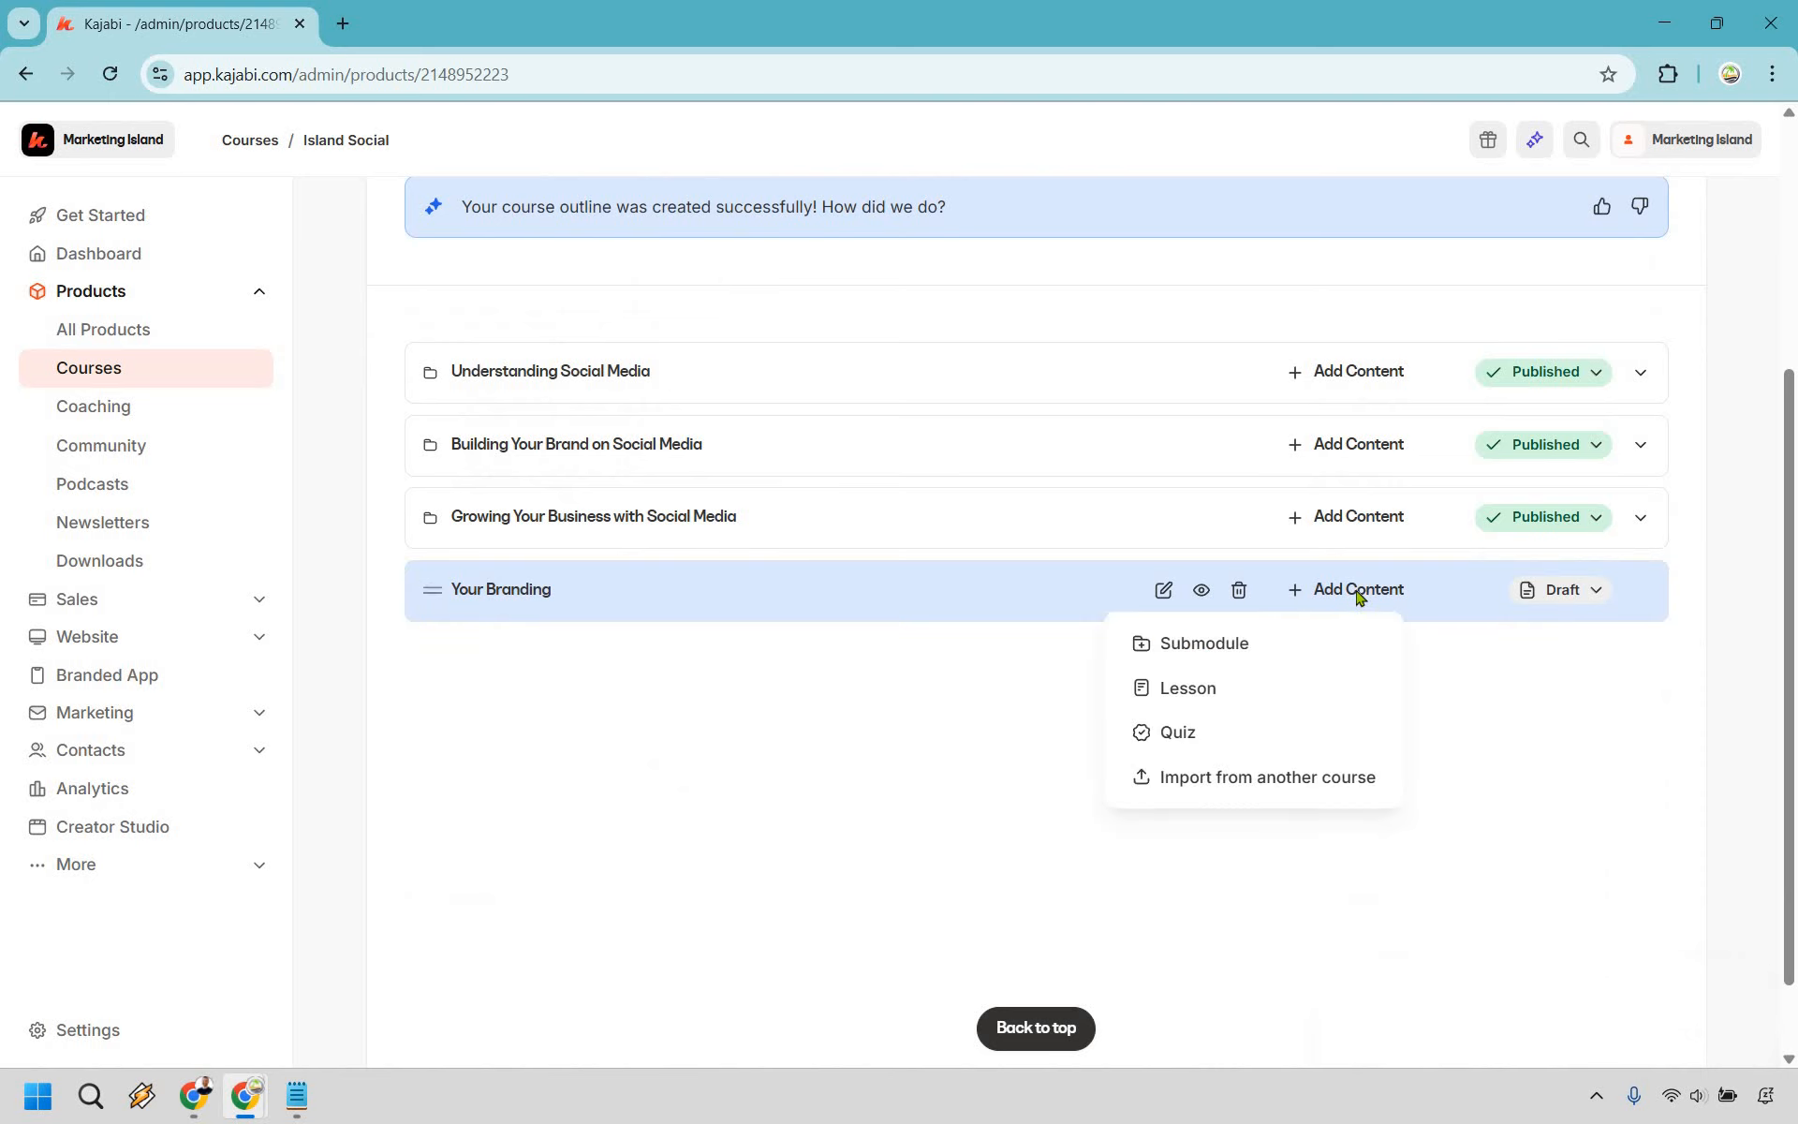
pyautogui.click(1208, 689)
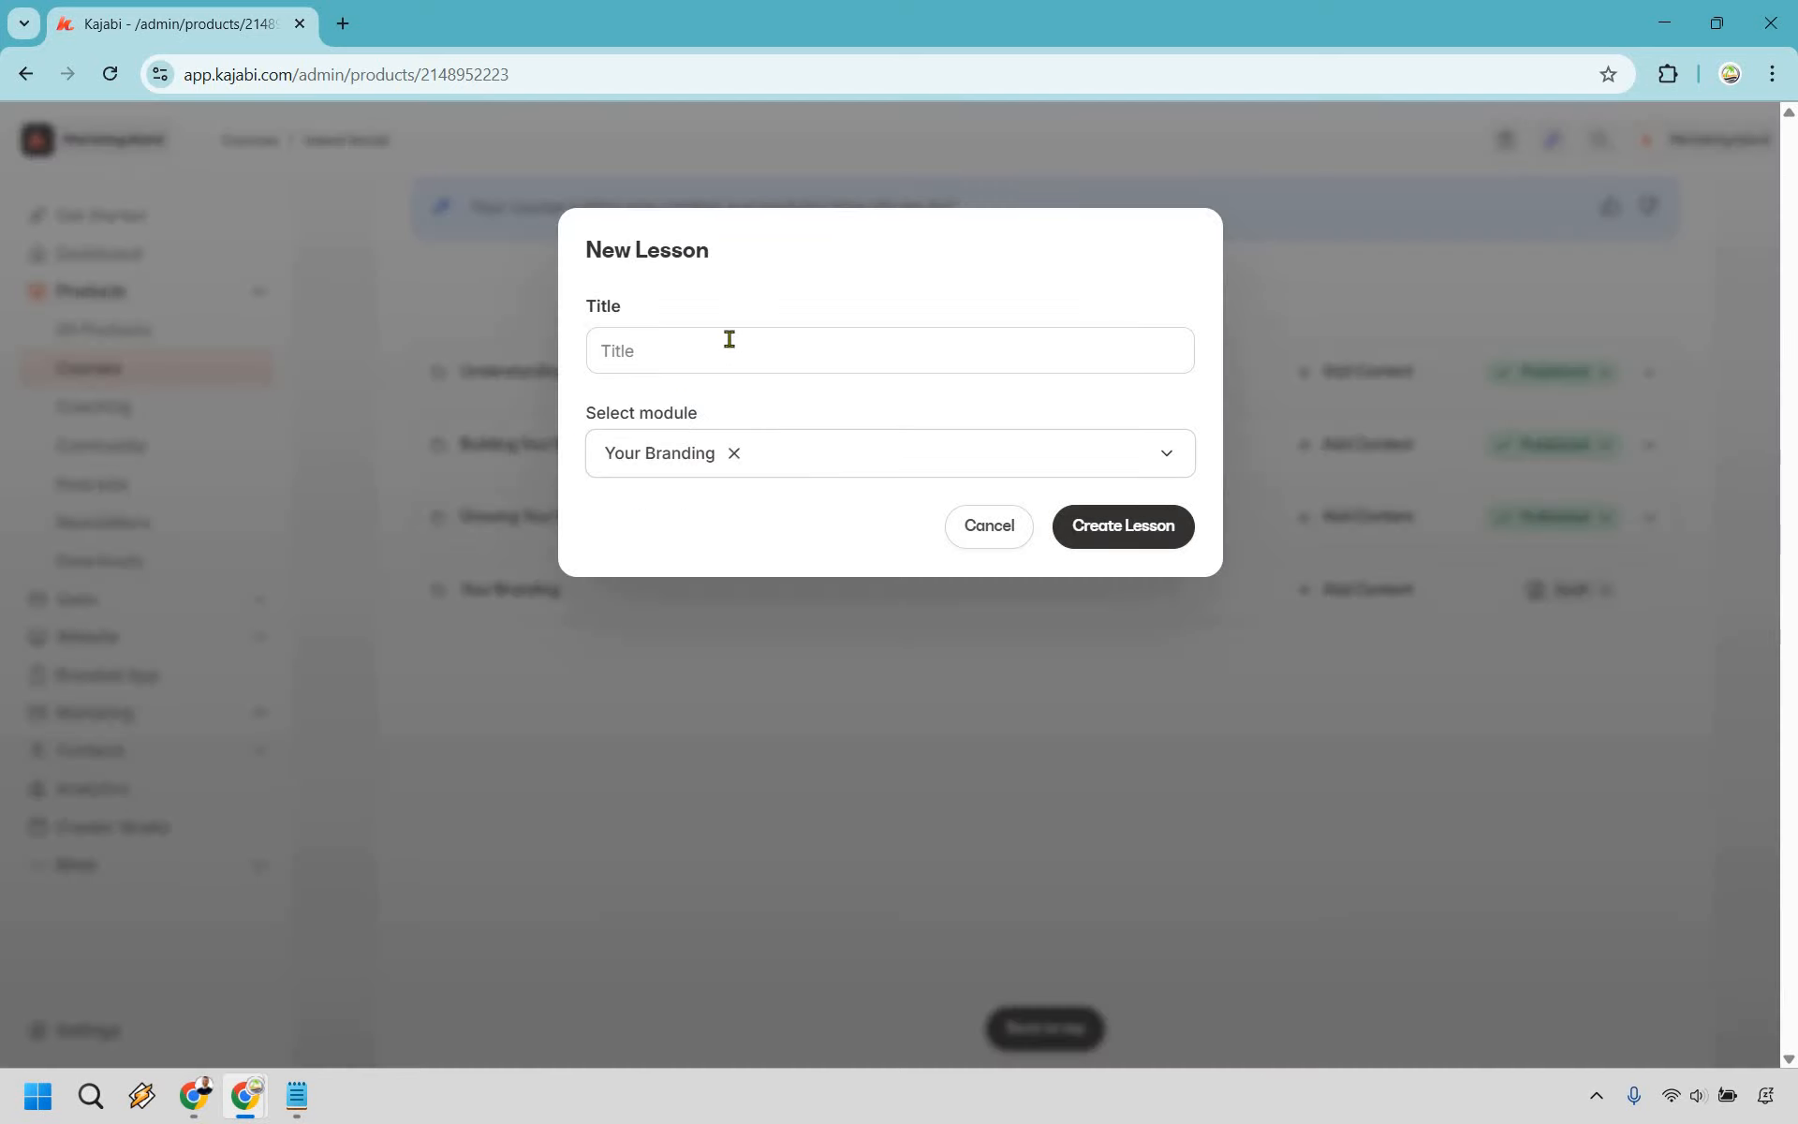
pyautogui.click(729, 339)
pyautogui.write('Your AI Marketing Headshots')
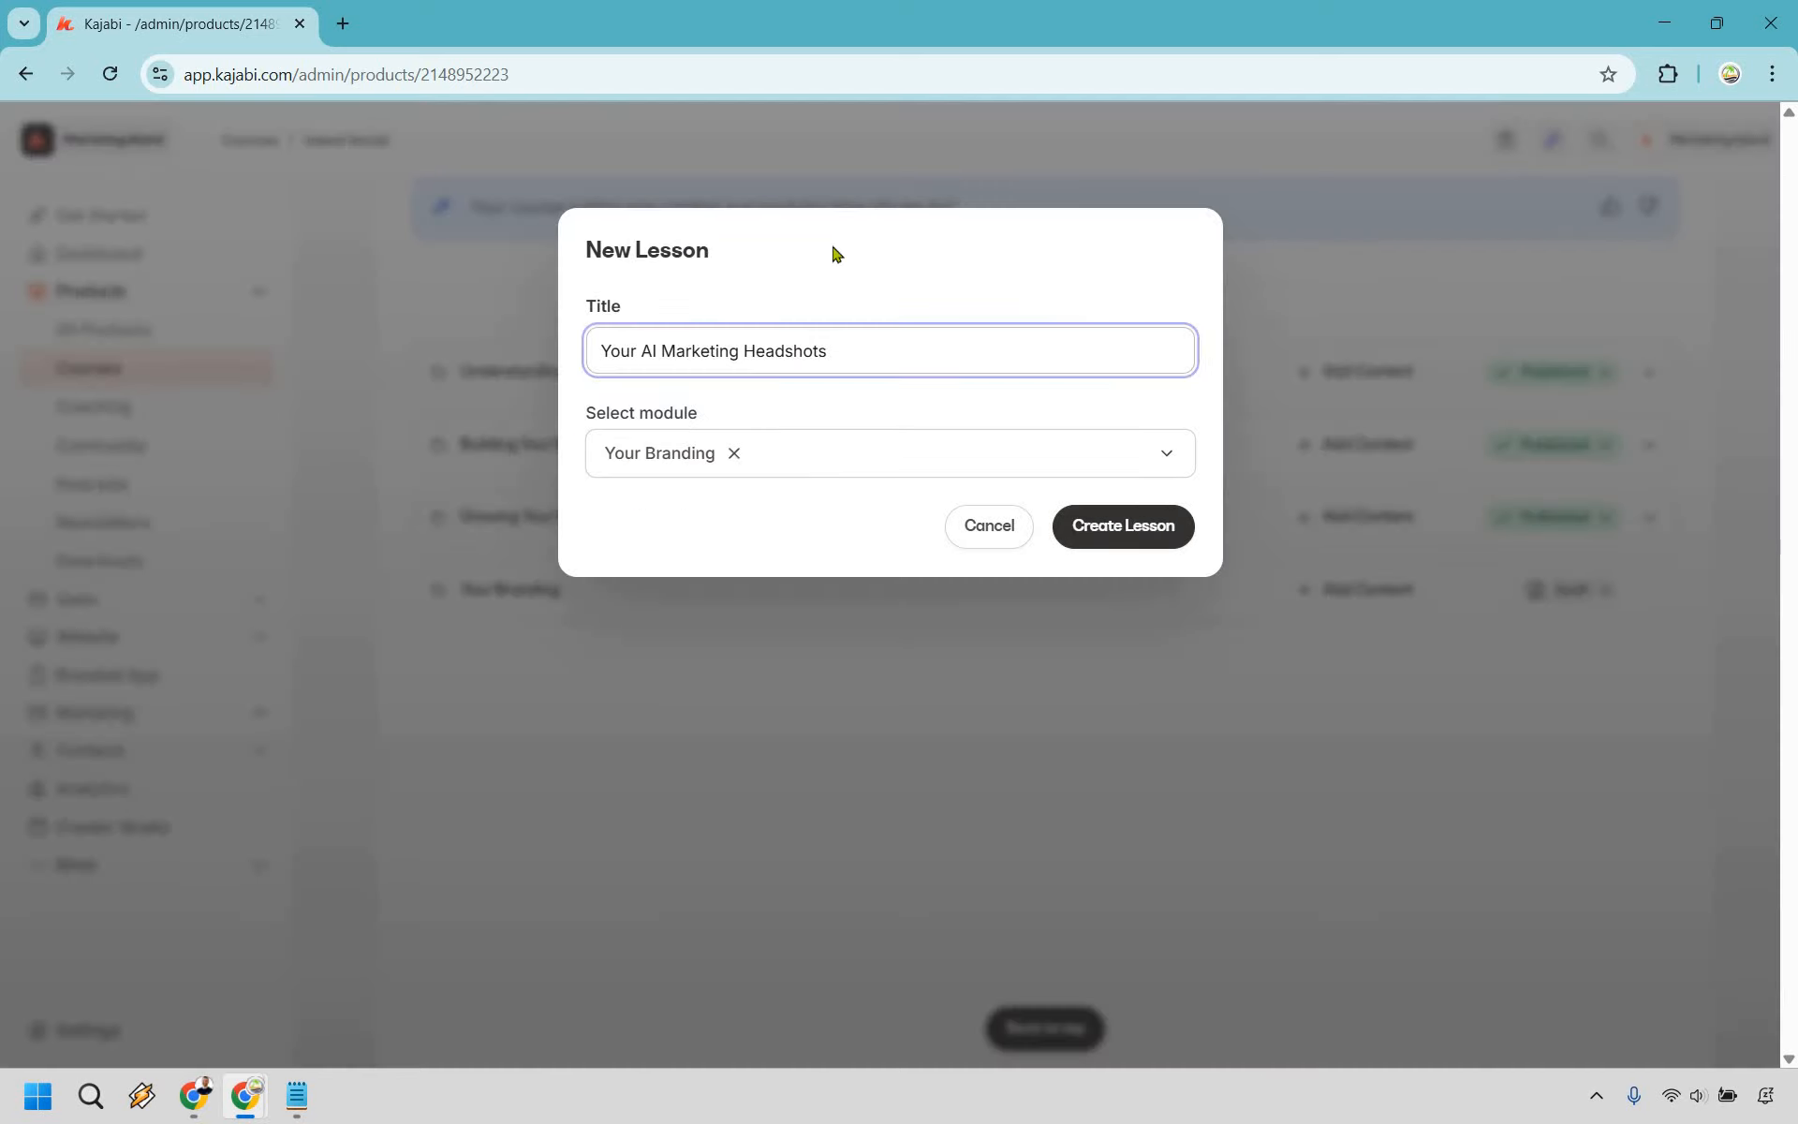
pyautogui.click(1087, 390)
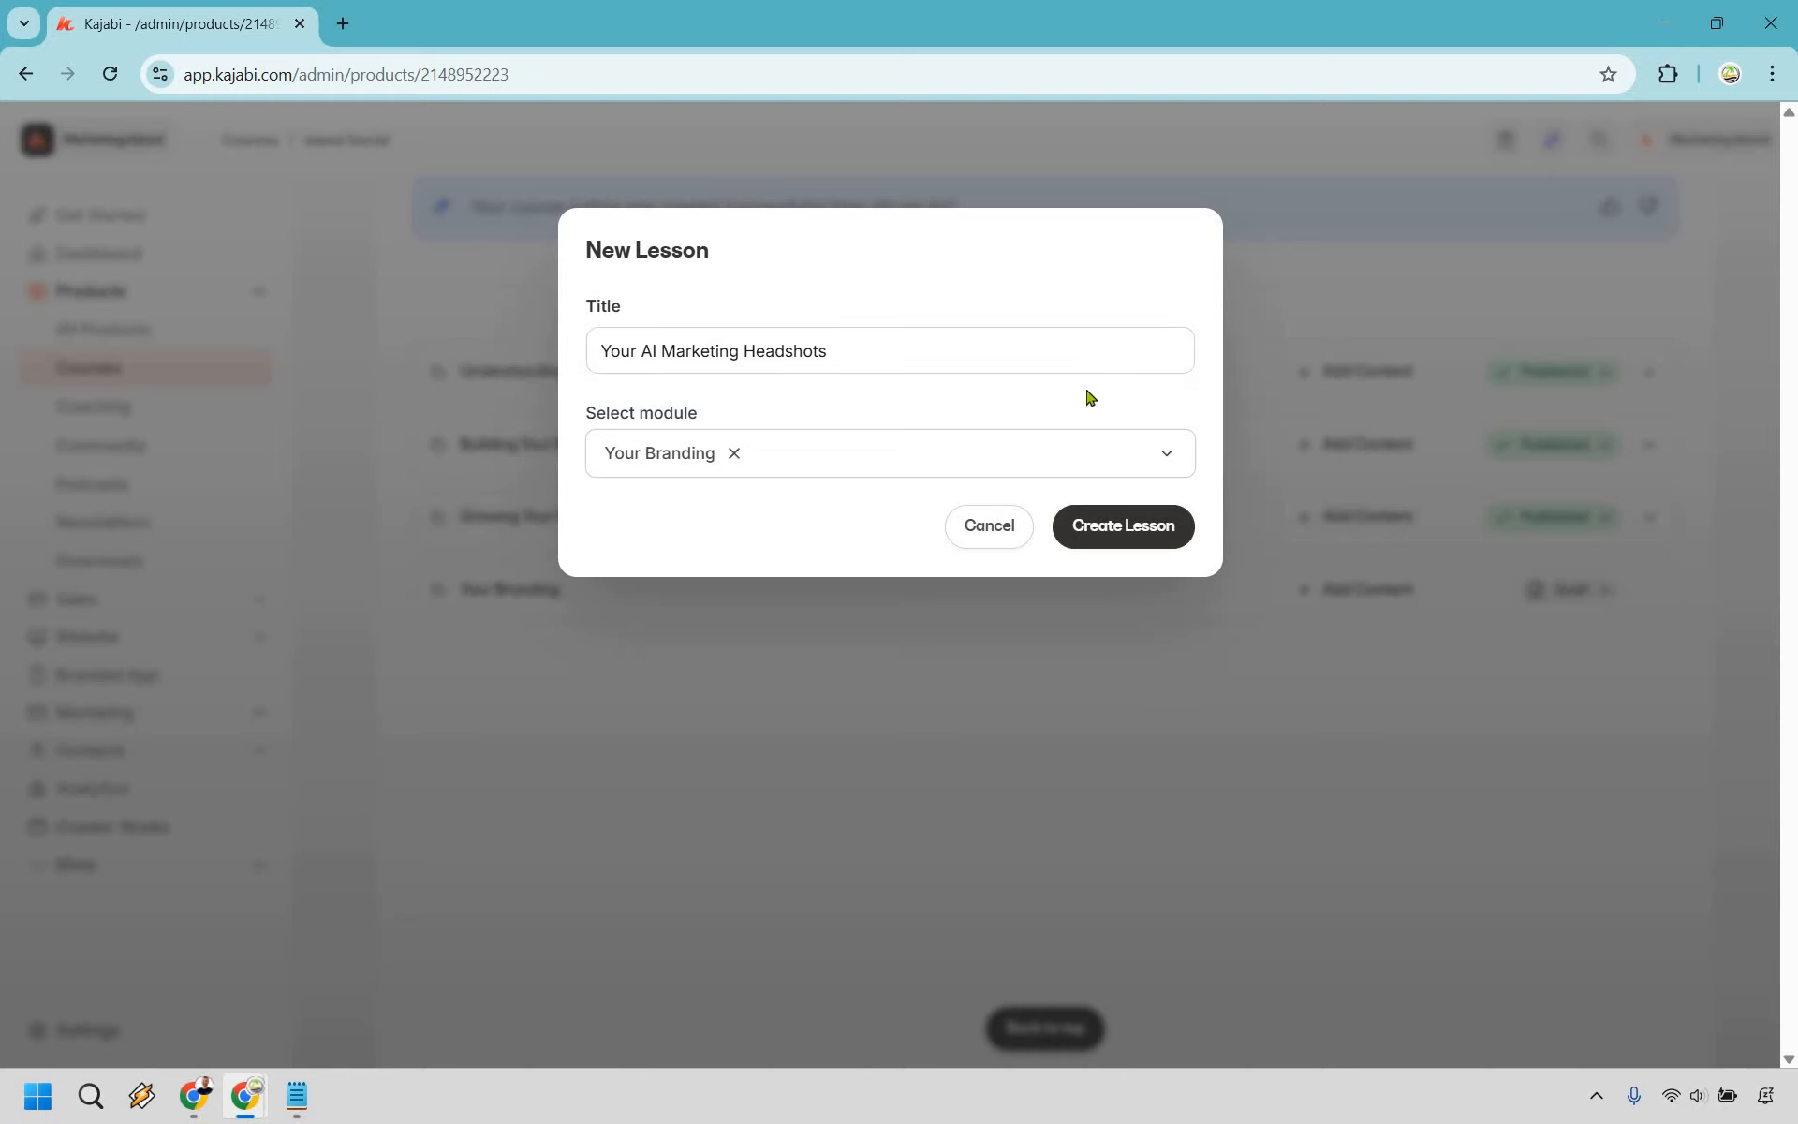
pyautogui.click(1151, 530)
pyautogui.click(1151, 530)
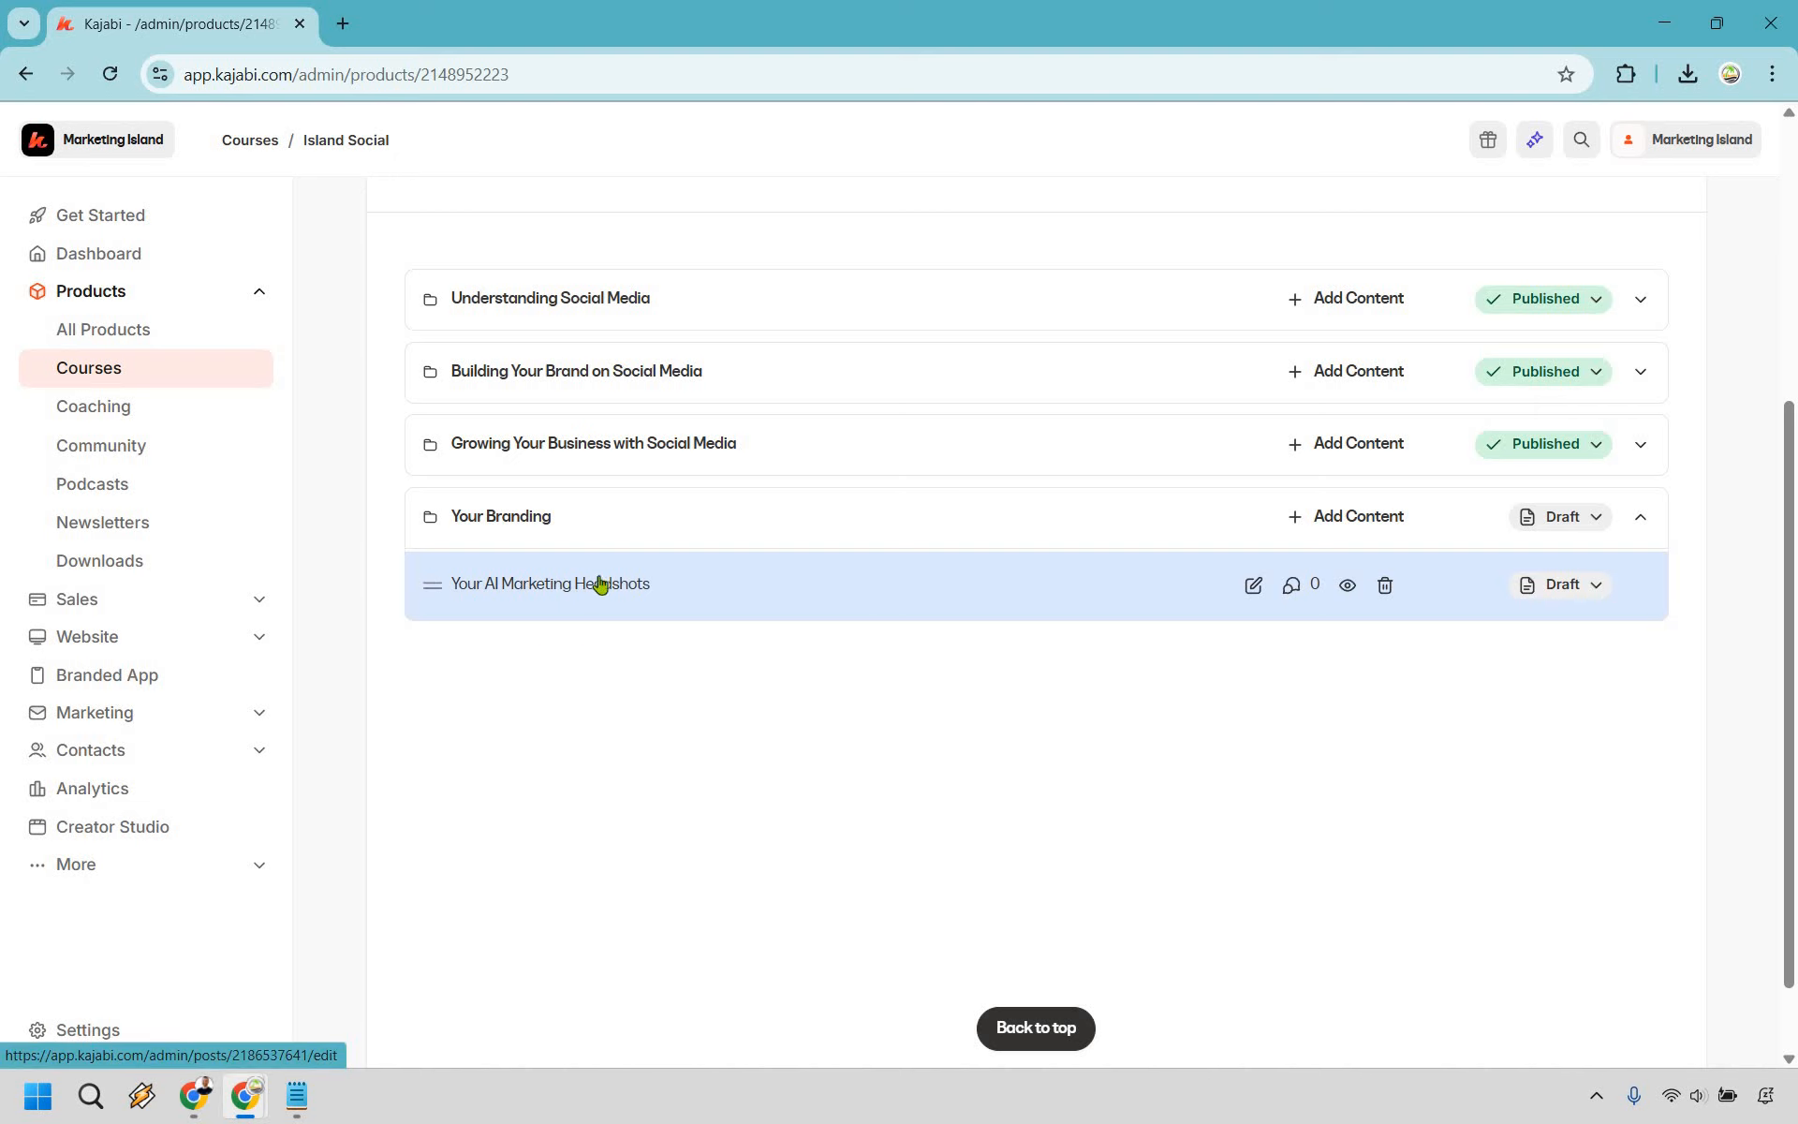
pyautogui.click(598, 582)
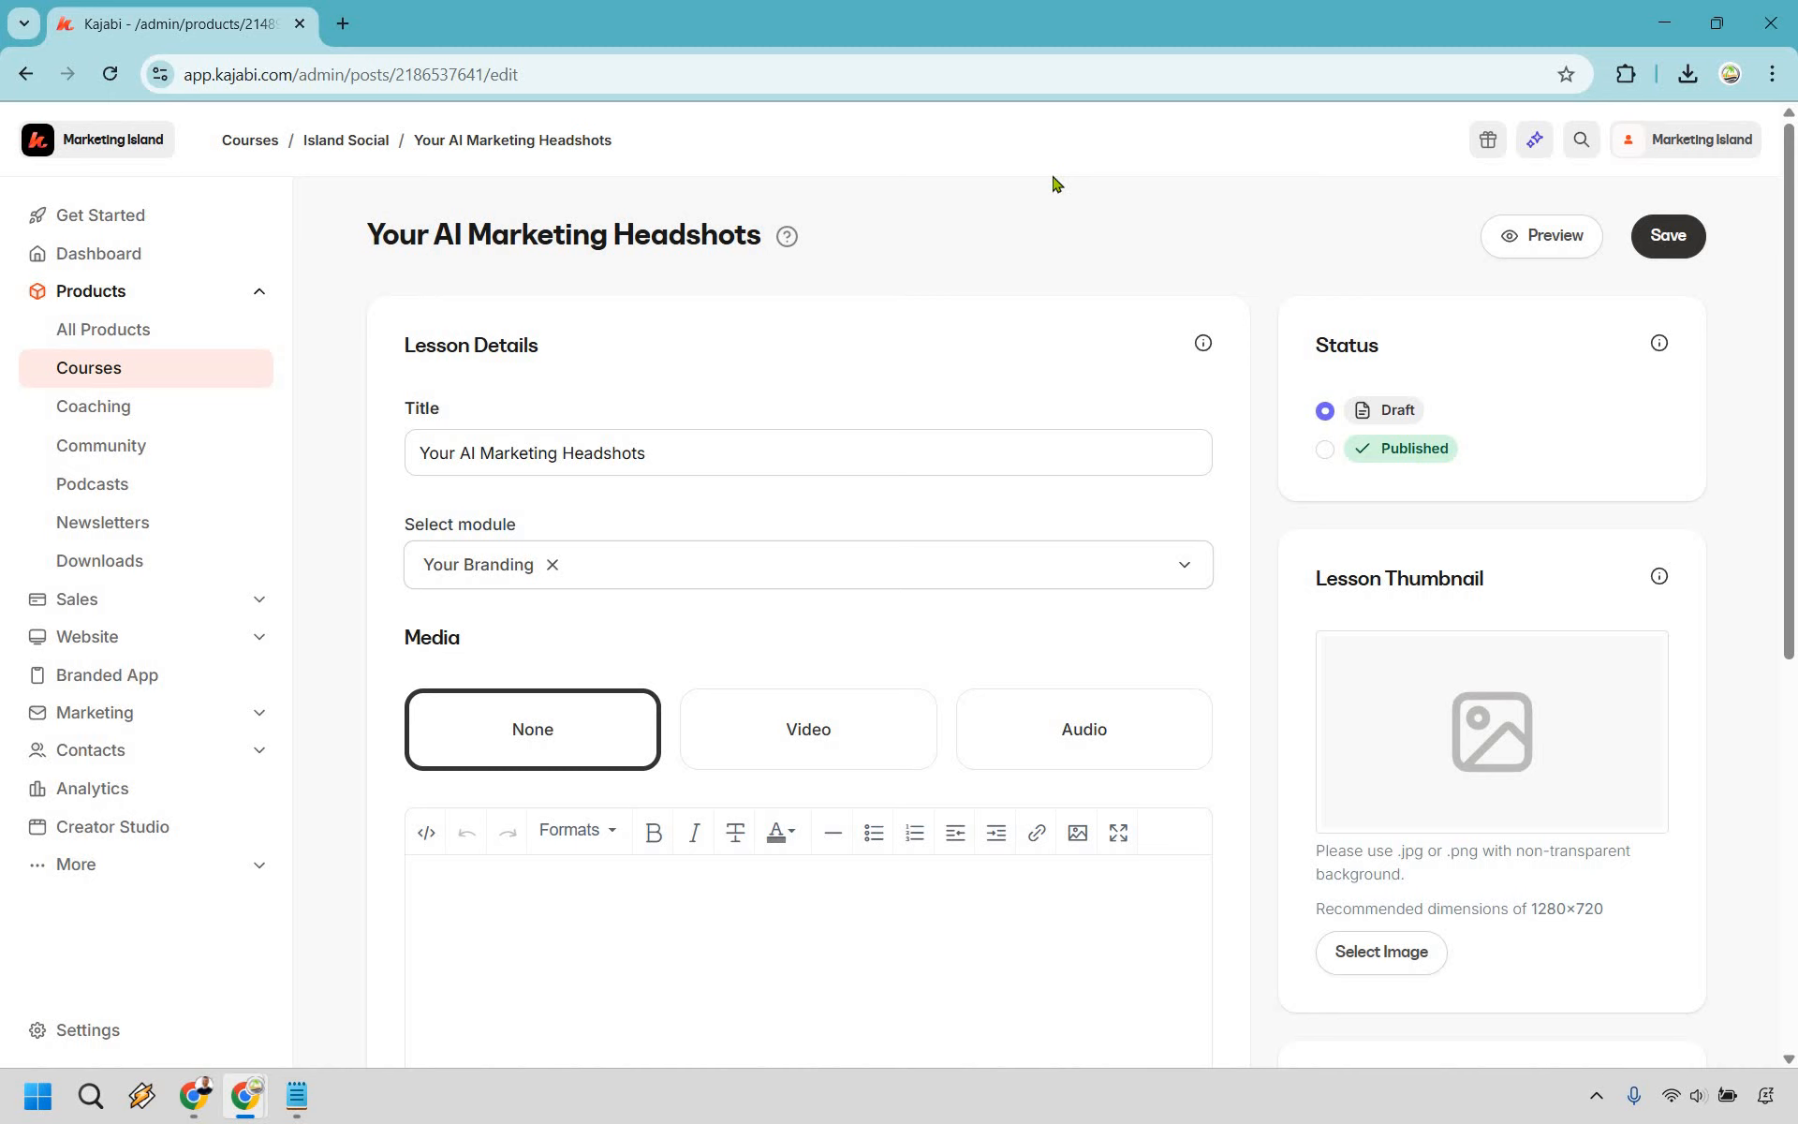
# - Scroll through the new lesson's edit page to review its media, body and thumbnail sections
pyautogui.scroll(-2, 1036, 356)
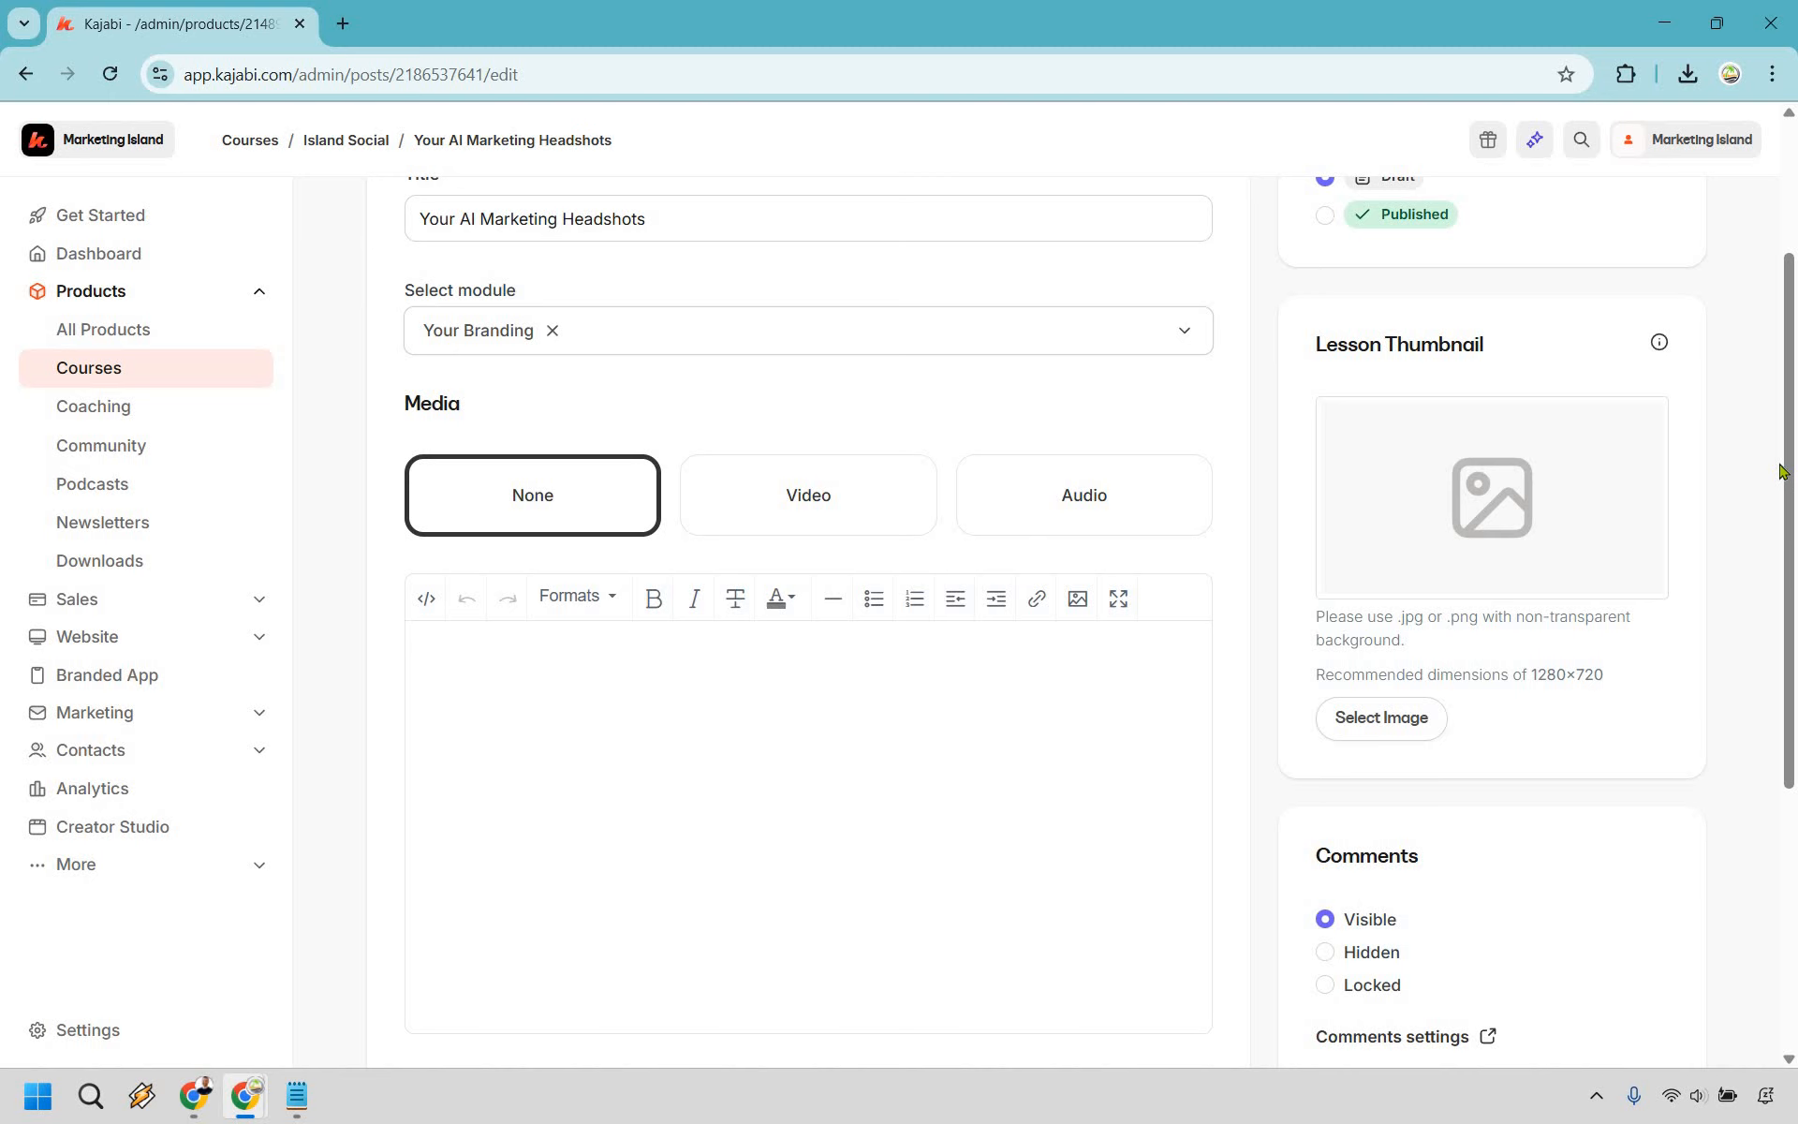
pyautogui.scroll(-3, 646, 501)
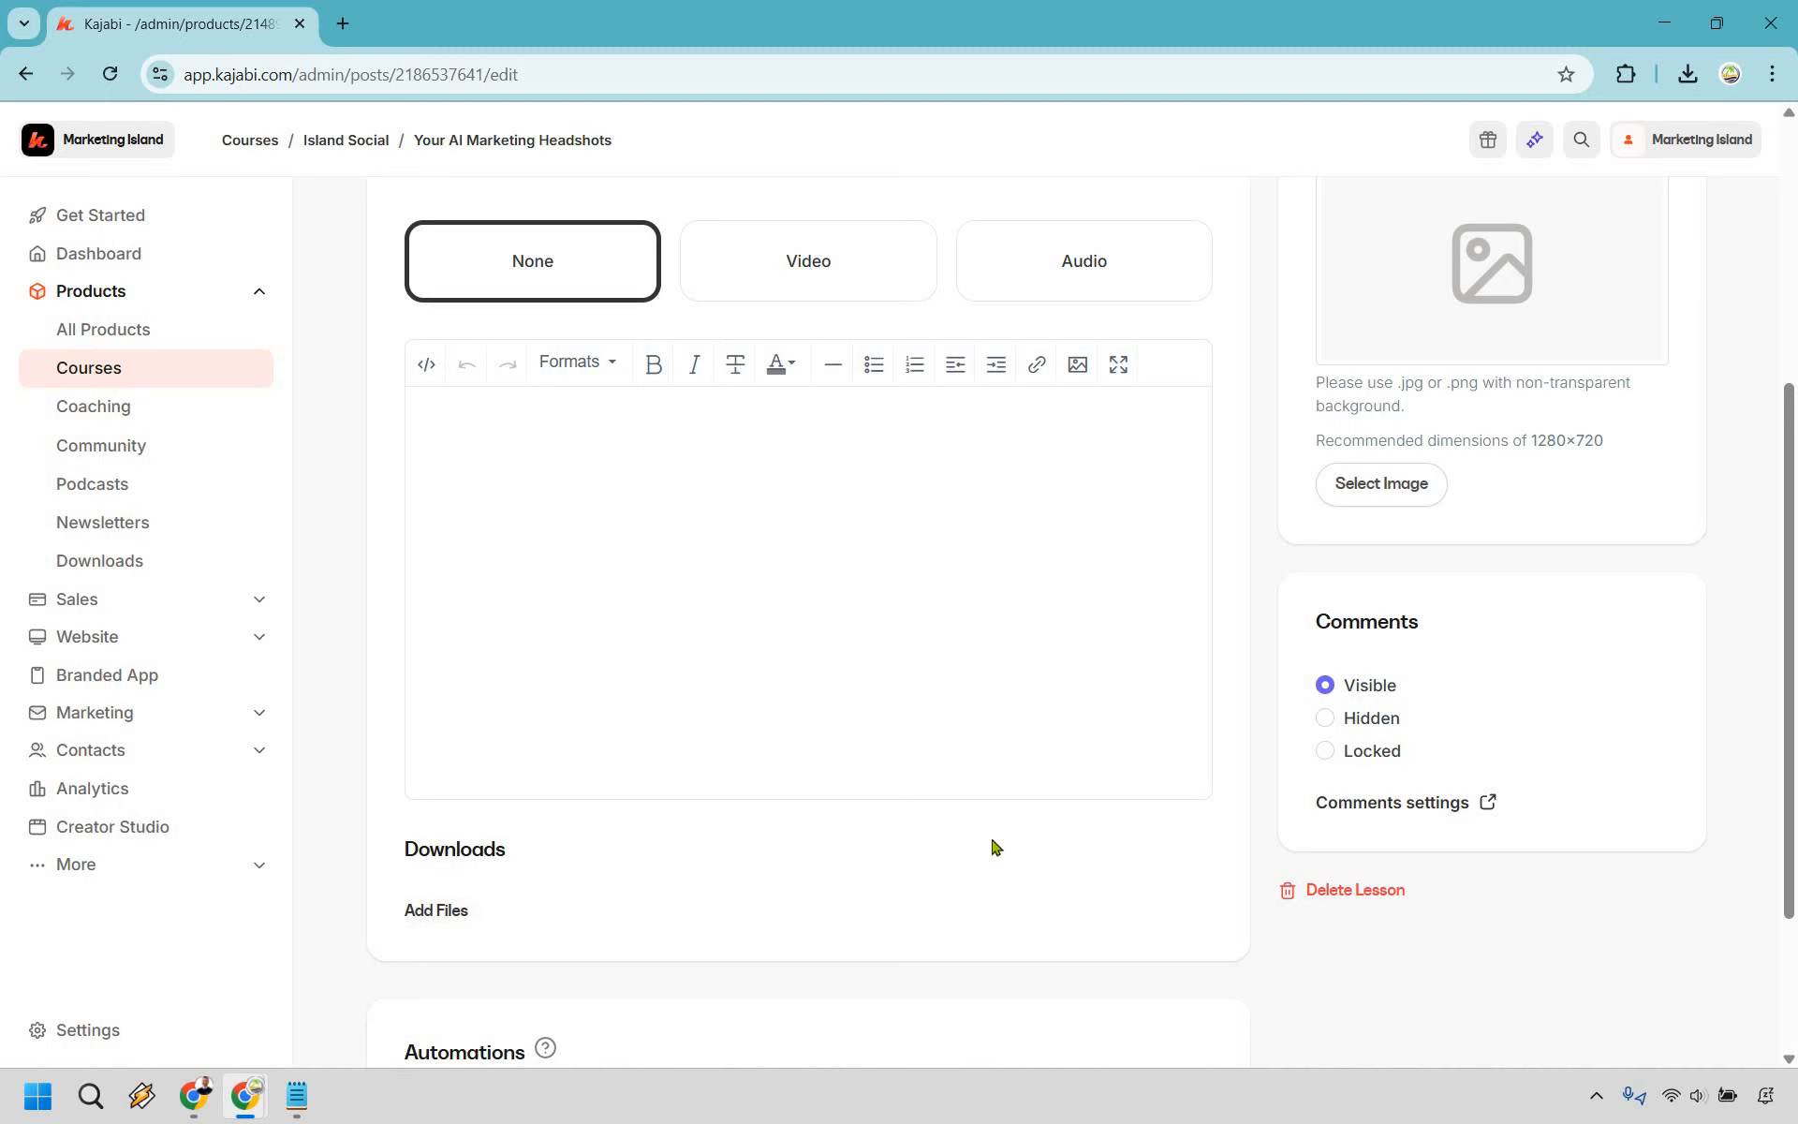
pyautogui.scroll(4, 997, 852)
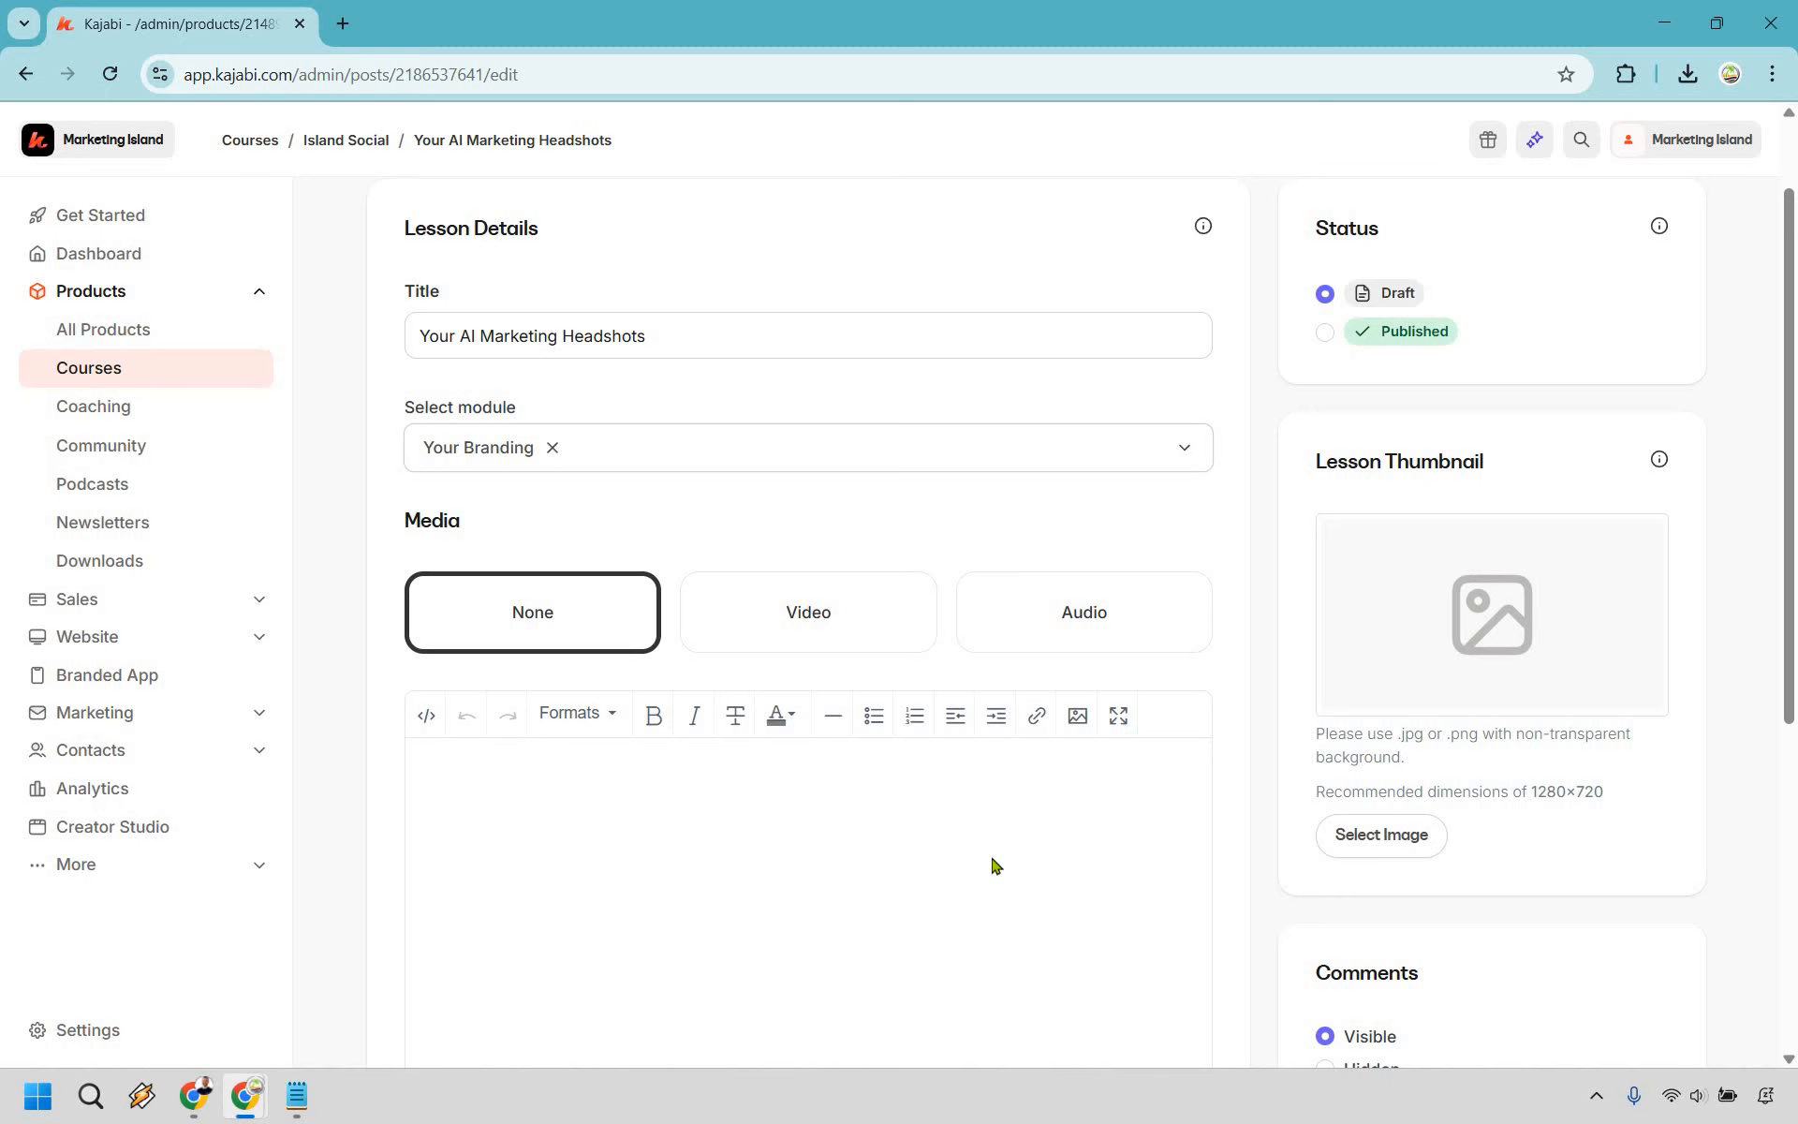
# - Make the lesson media a video and upload the 8:08 video file from the computer
pyautogui.click(794, 613)
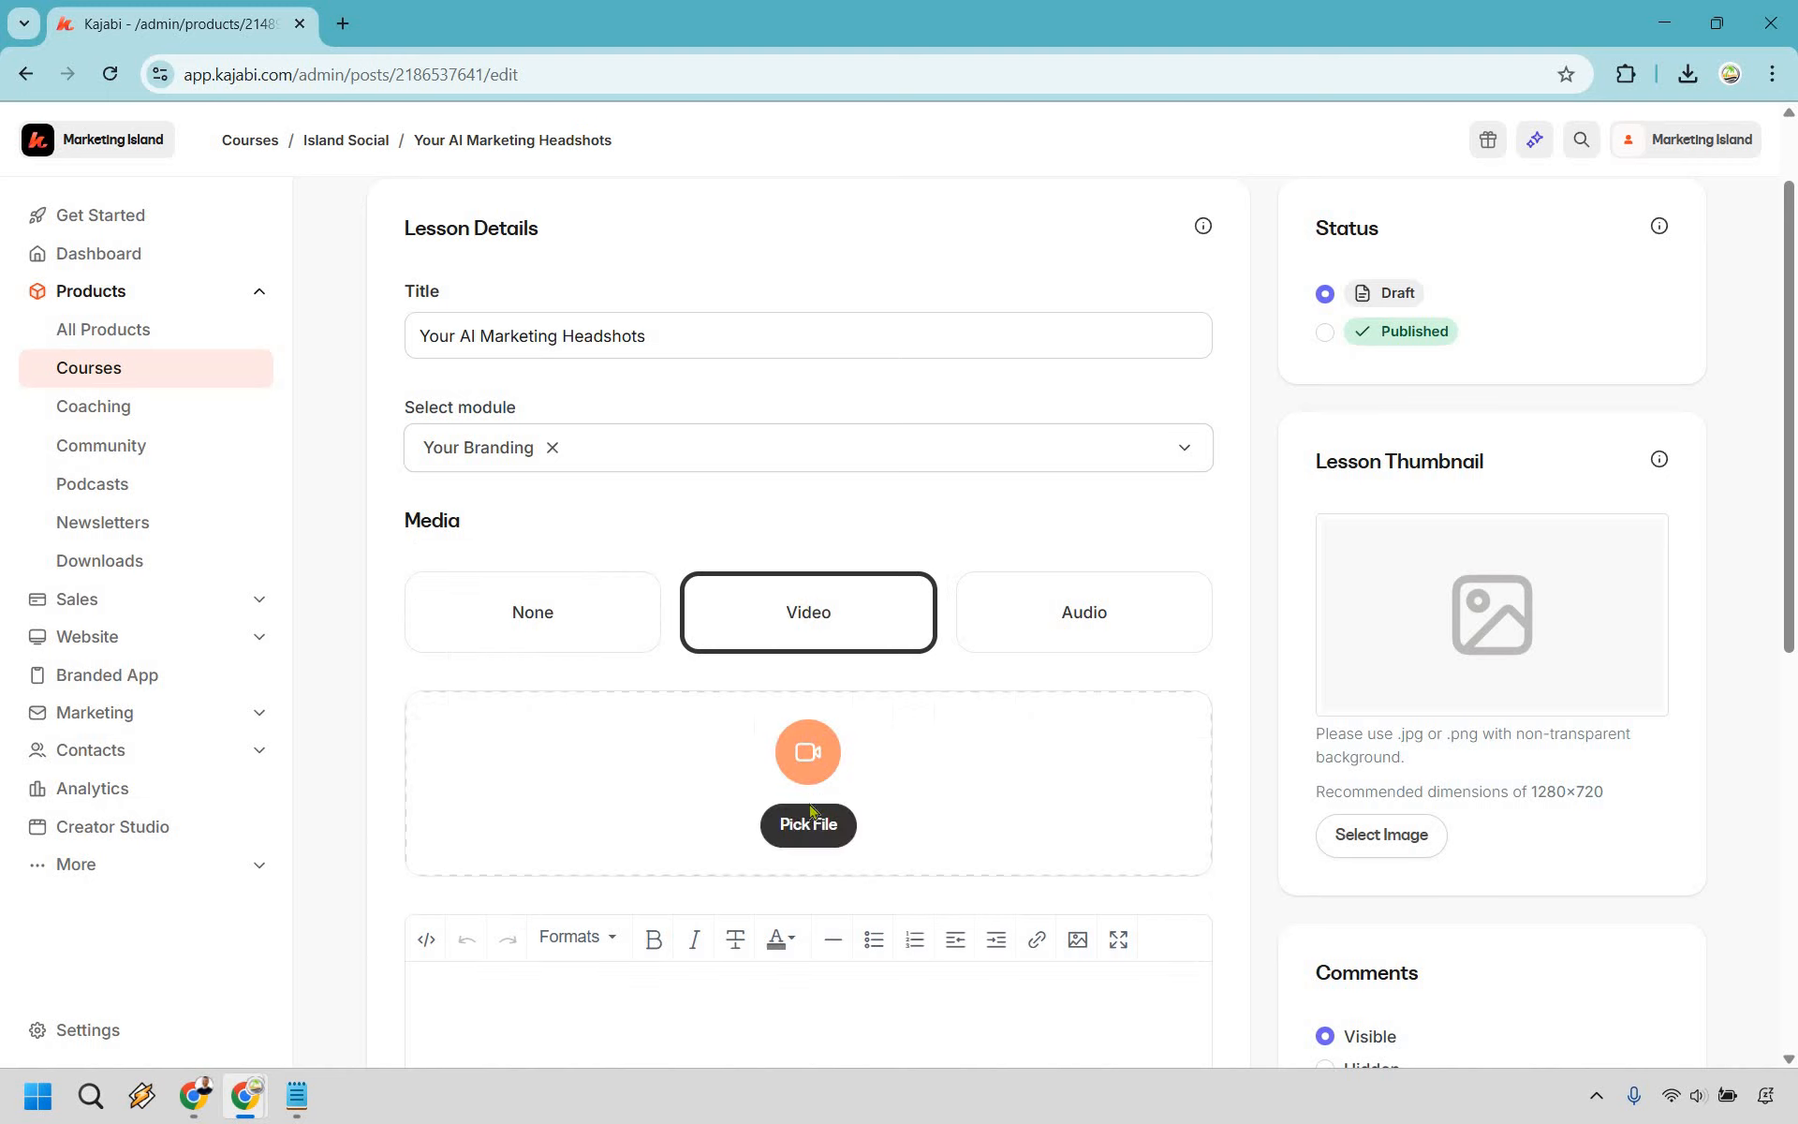
pyautogui.click(809, 826)
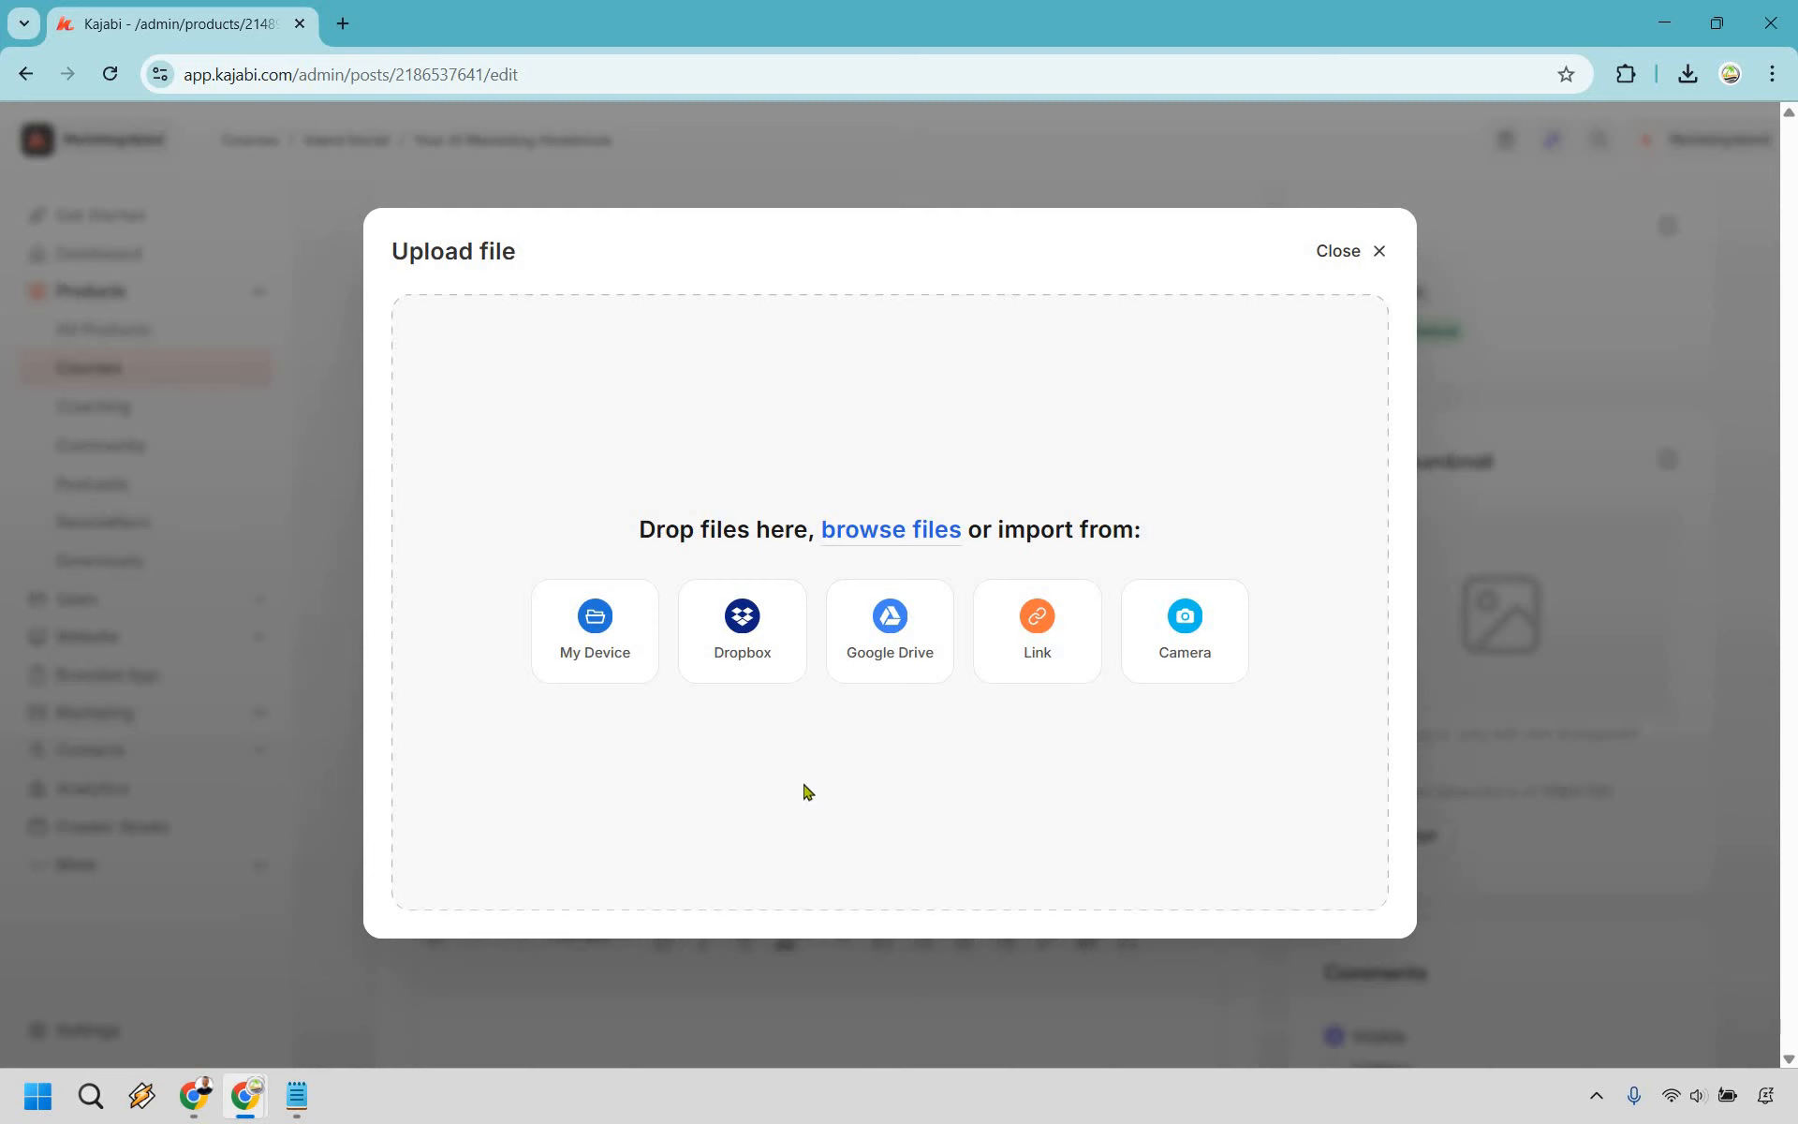
pyautogui.click(588, 629)
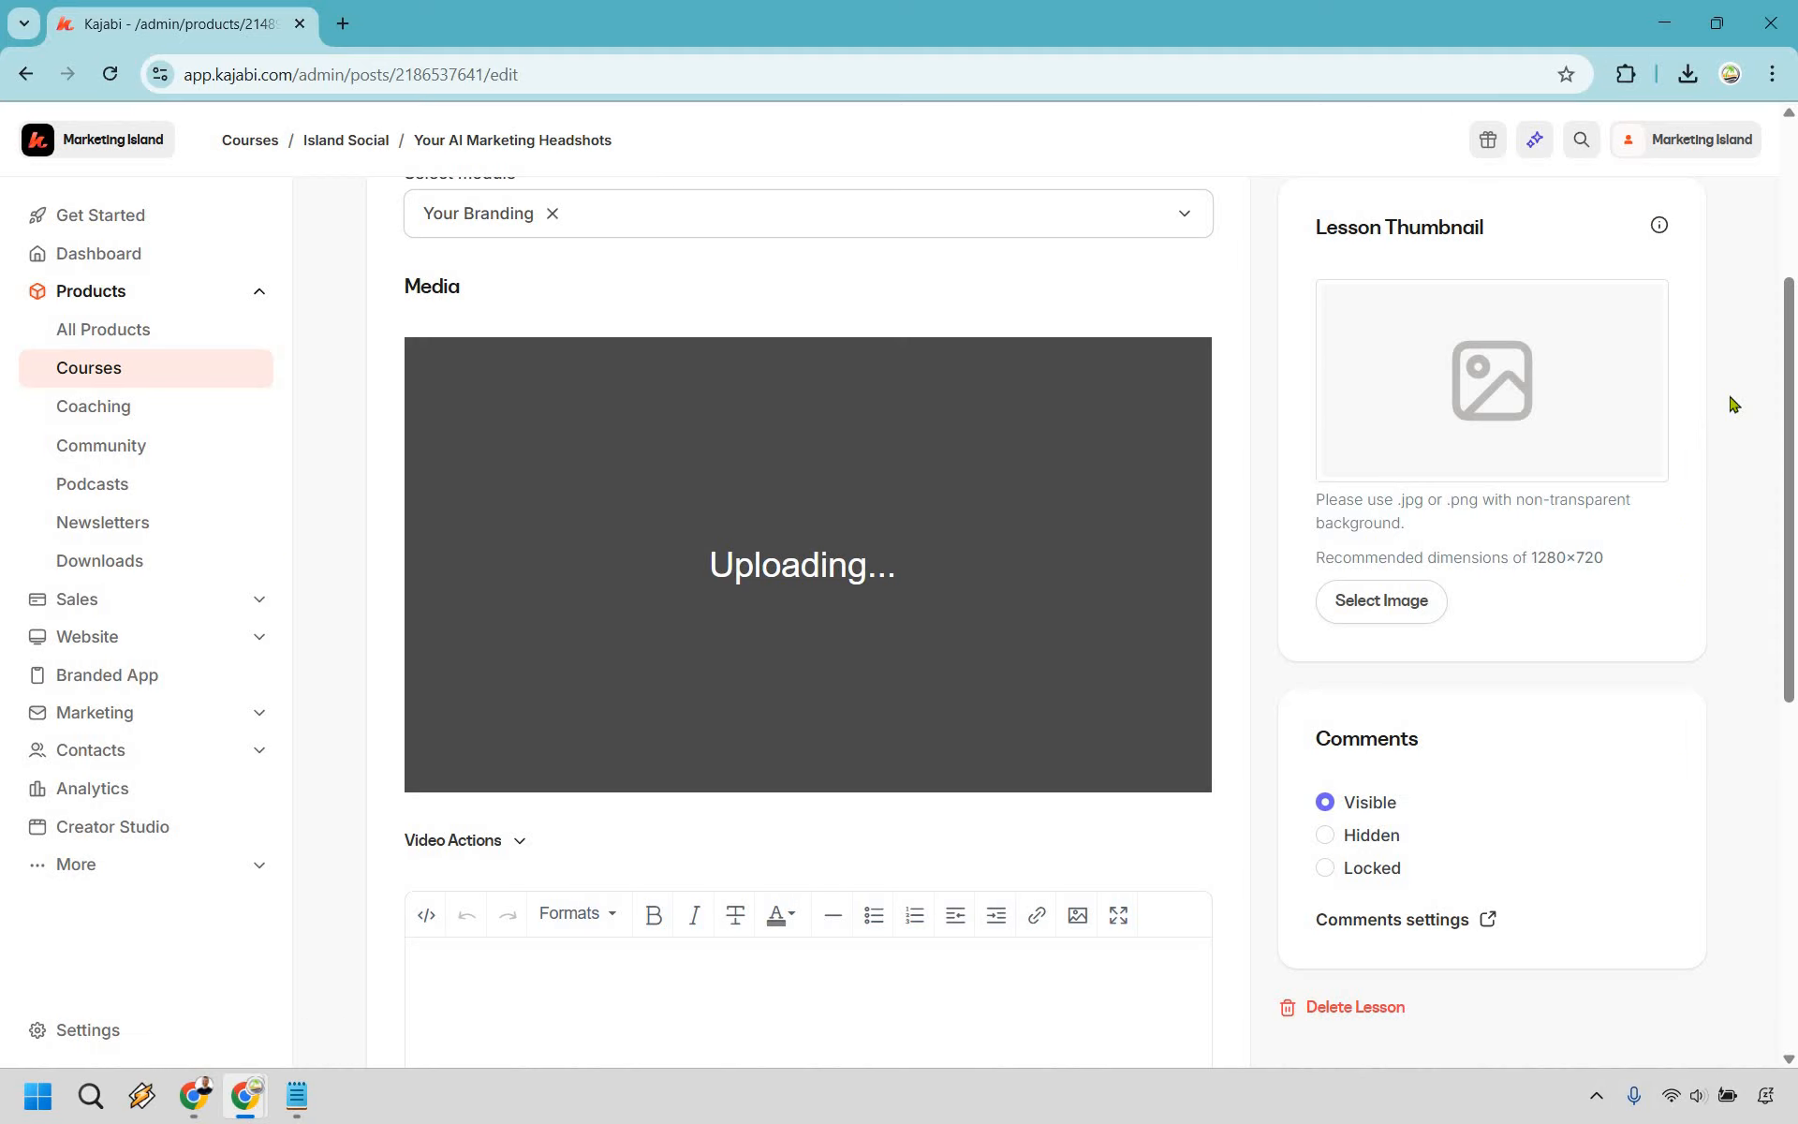
pyautogui.scroll(-2, 538, 646)
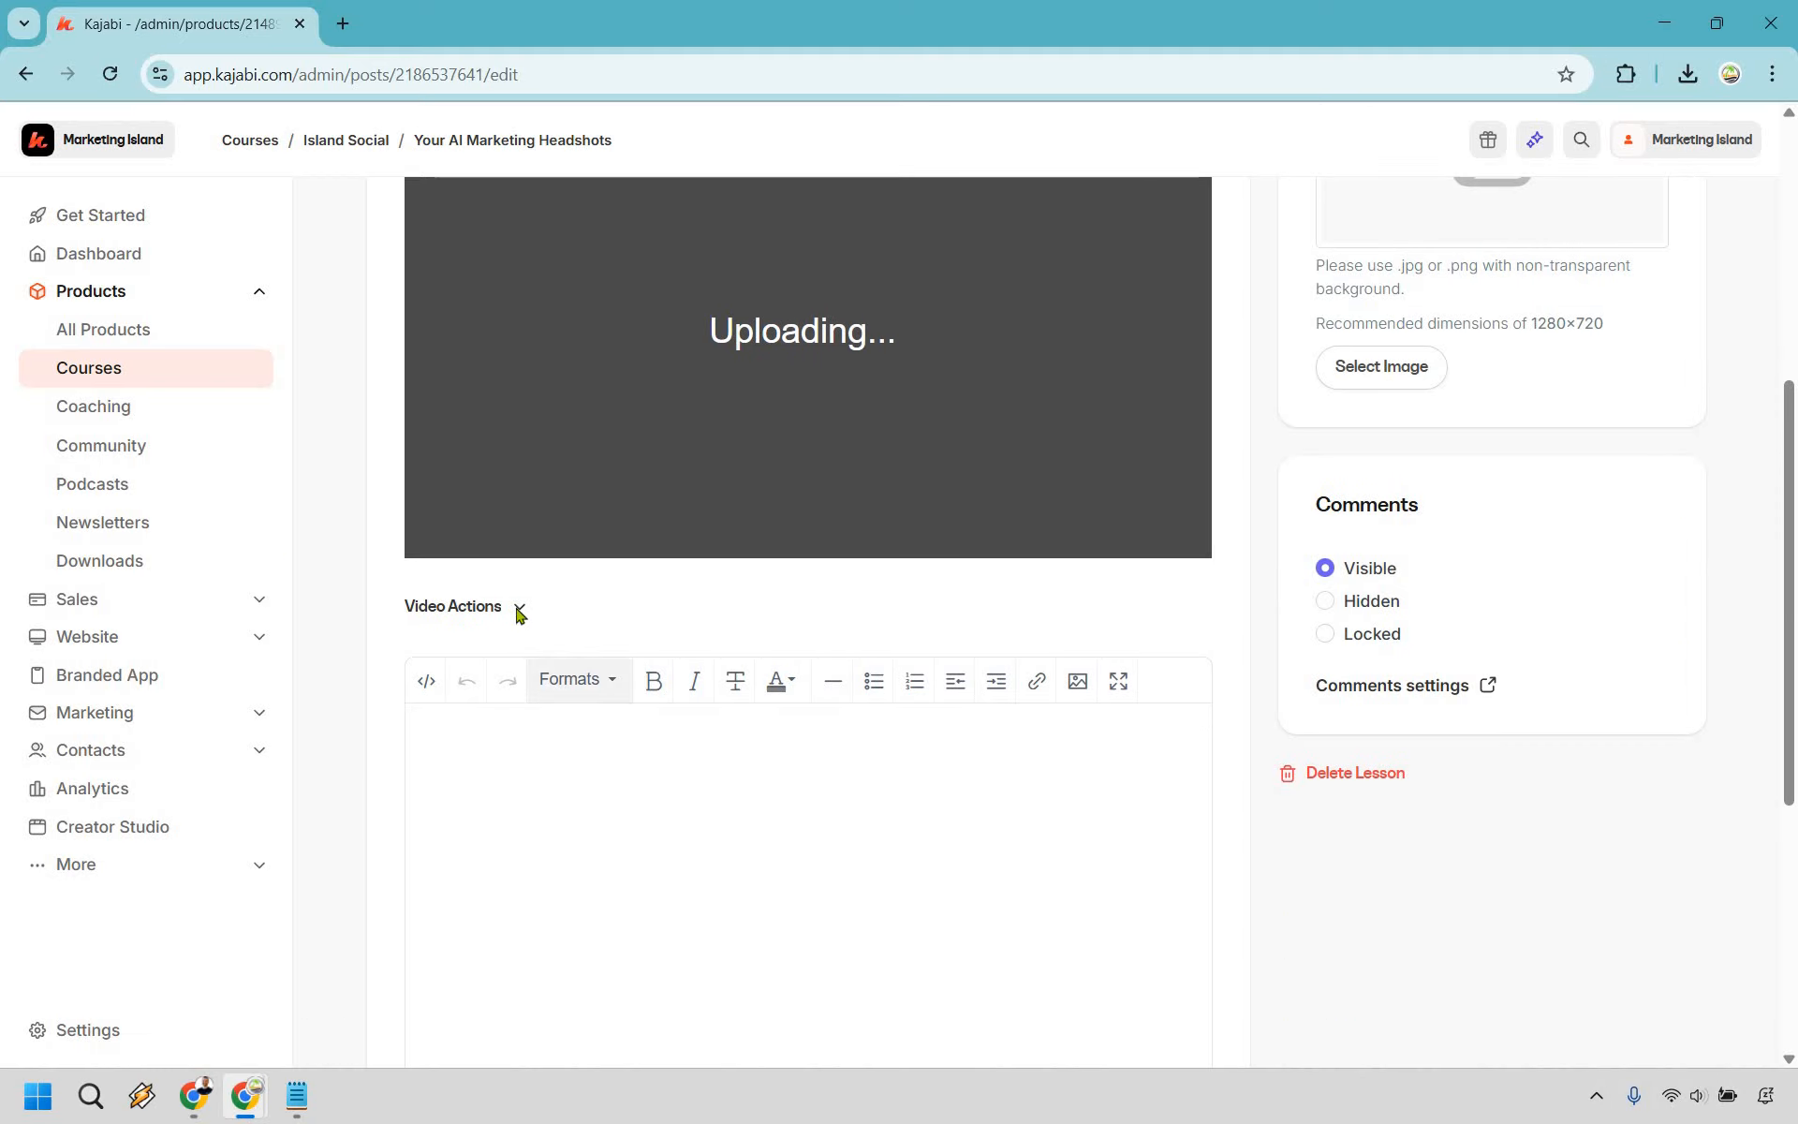
pyautogui.click(518, 609)
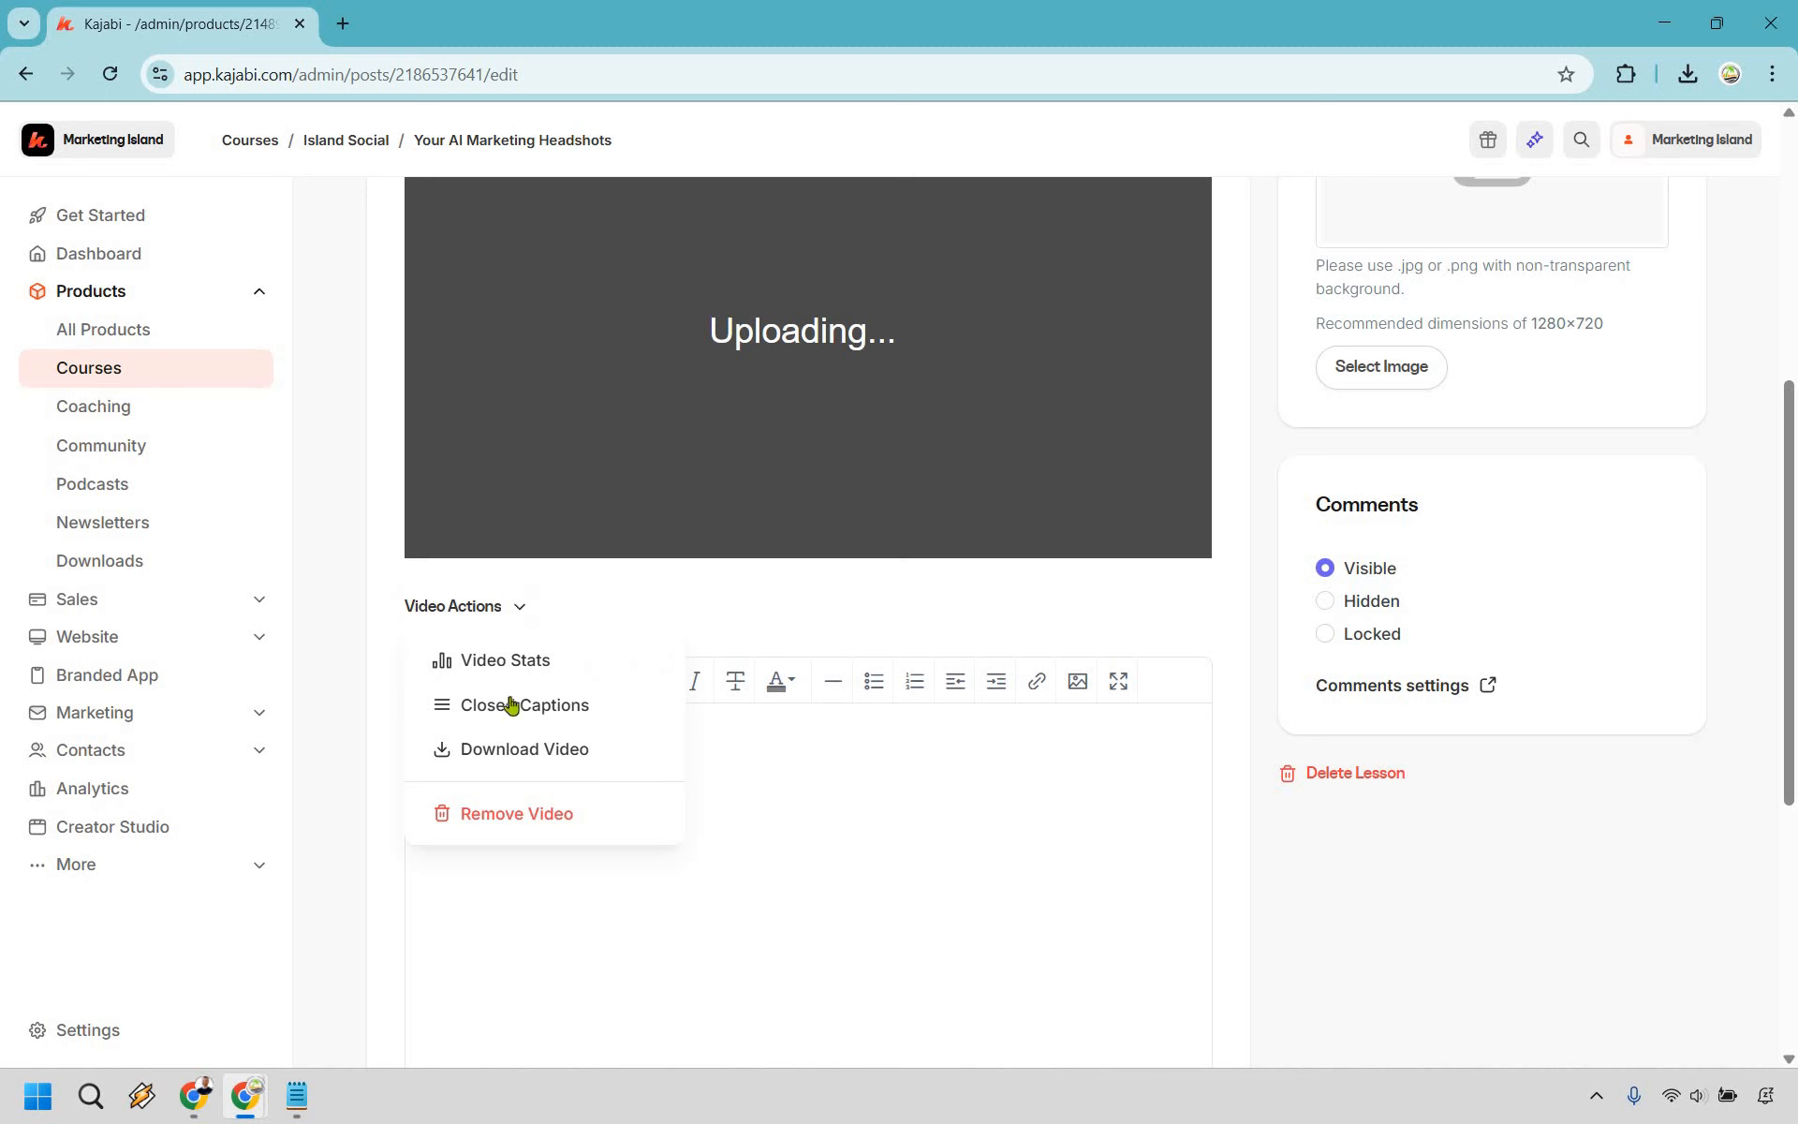
pyautogui.click(915, 877)
pyautogui.scroll(4, 879, 581)
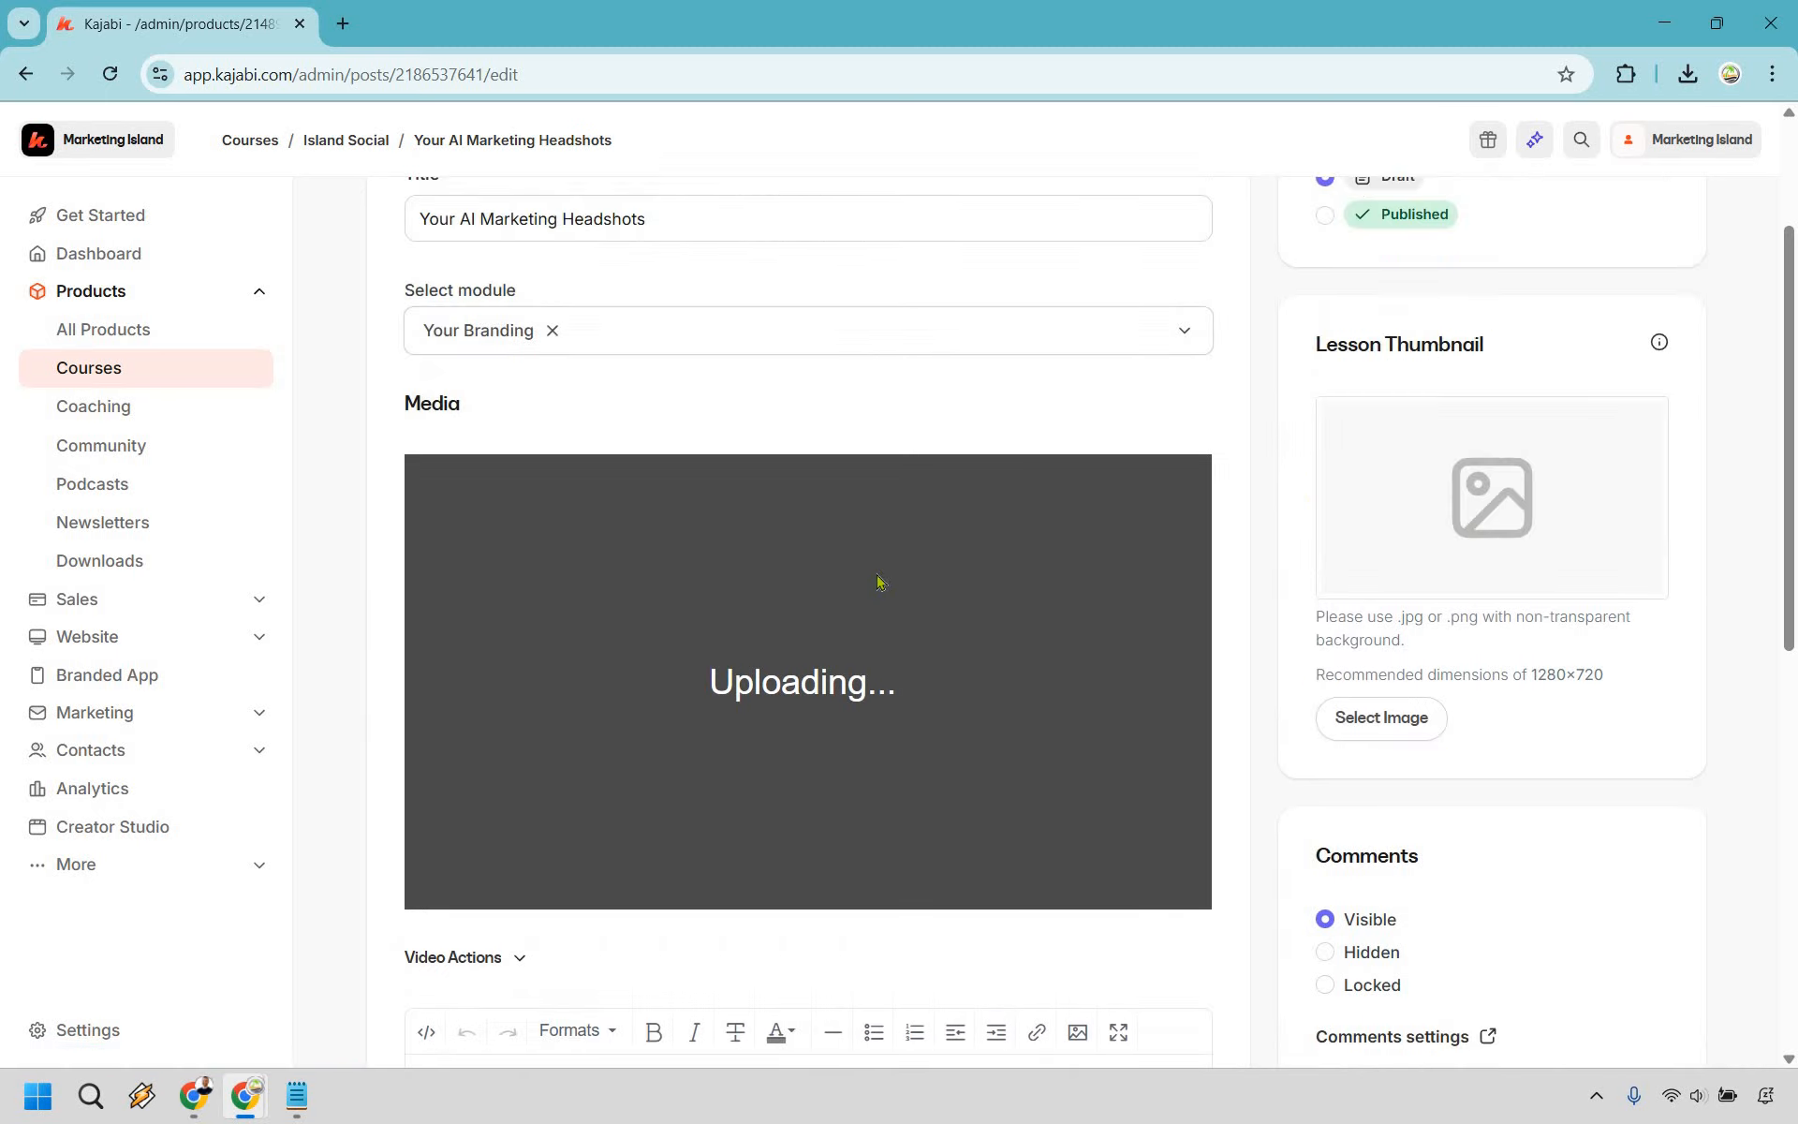
pyautogui.scroll(3, 1517, 665)
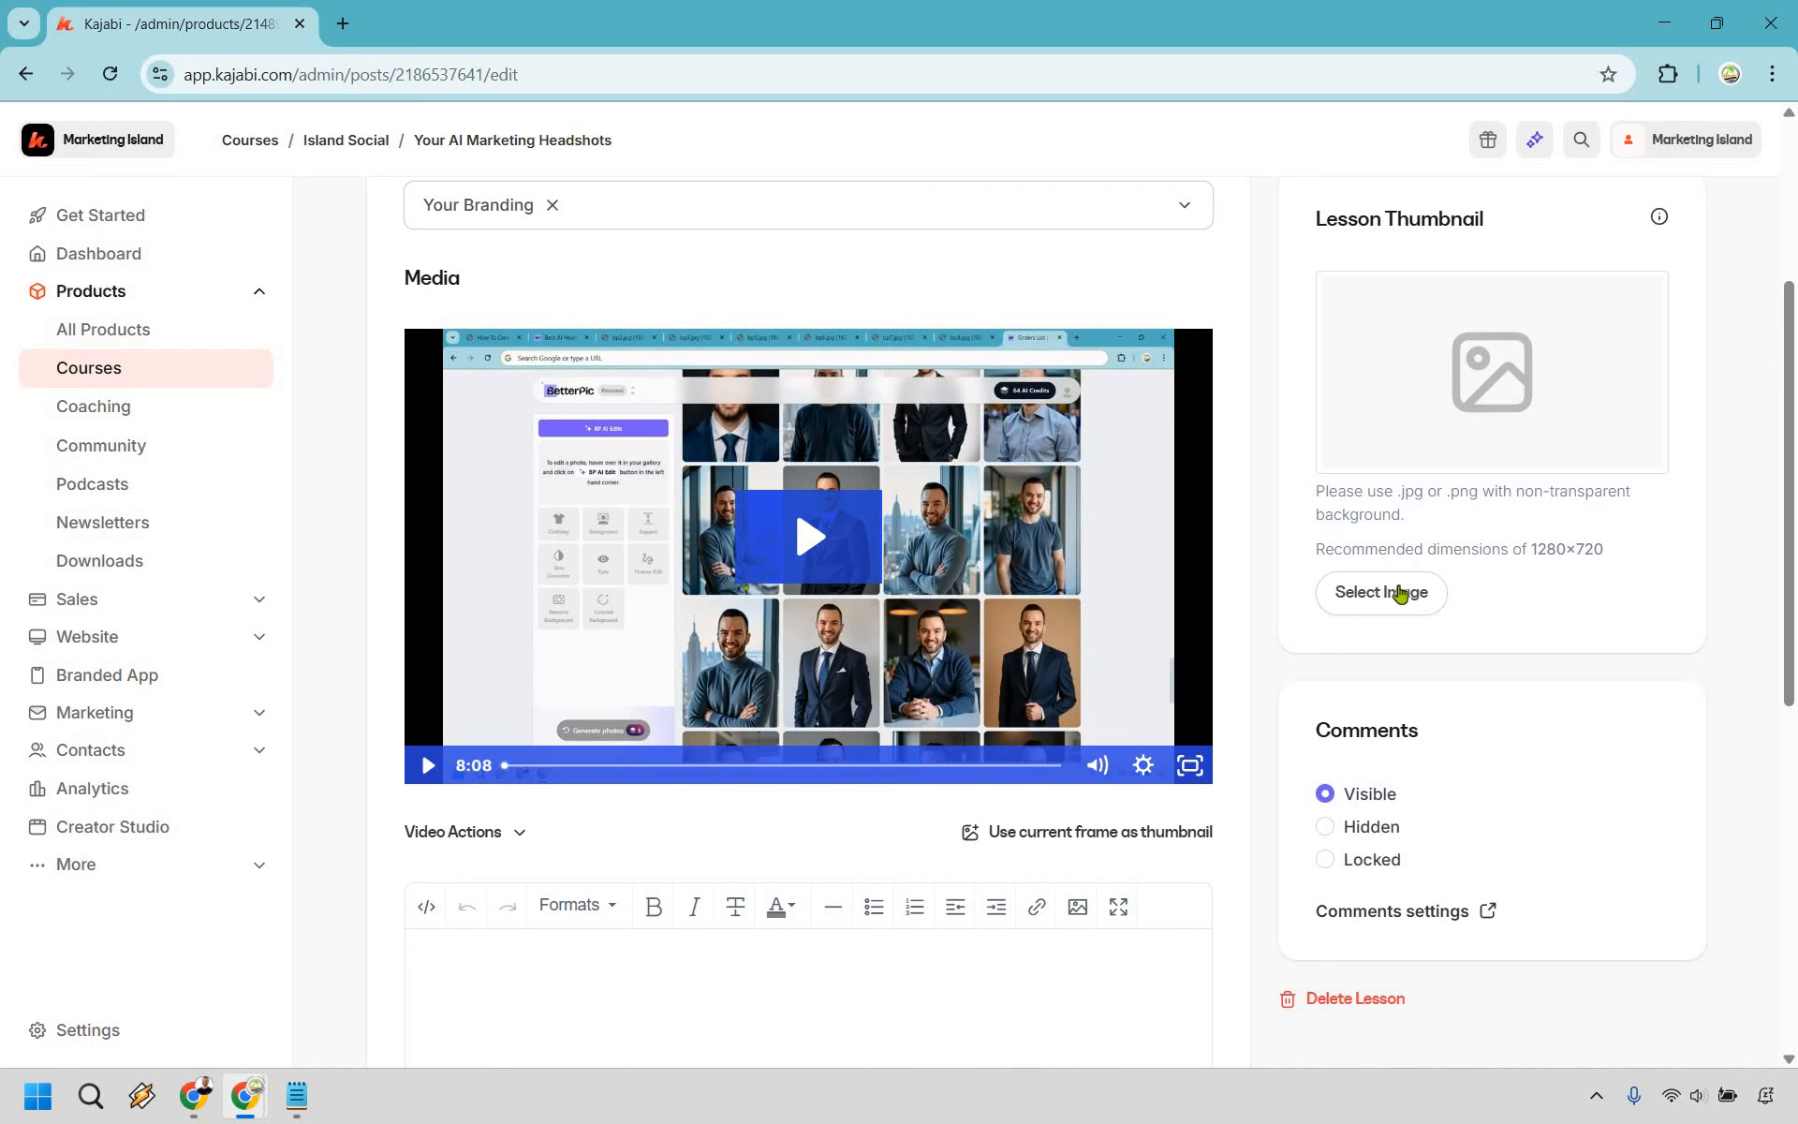
# - Upload maxresdefault.jpg from the computer as the lesson thumbnail and save the crop
pyautogui.click(1401, 592)
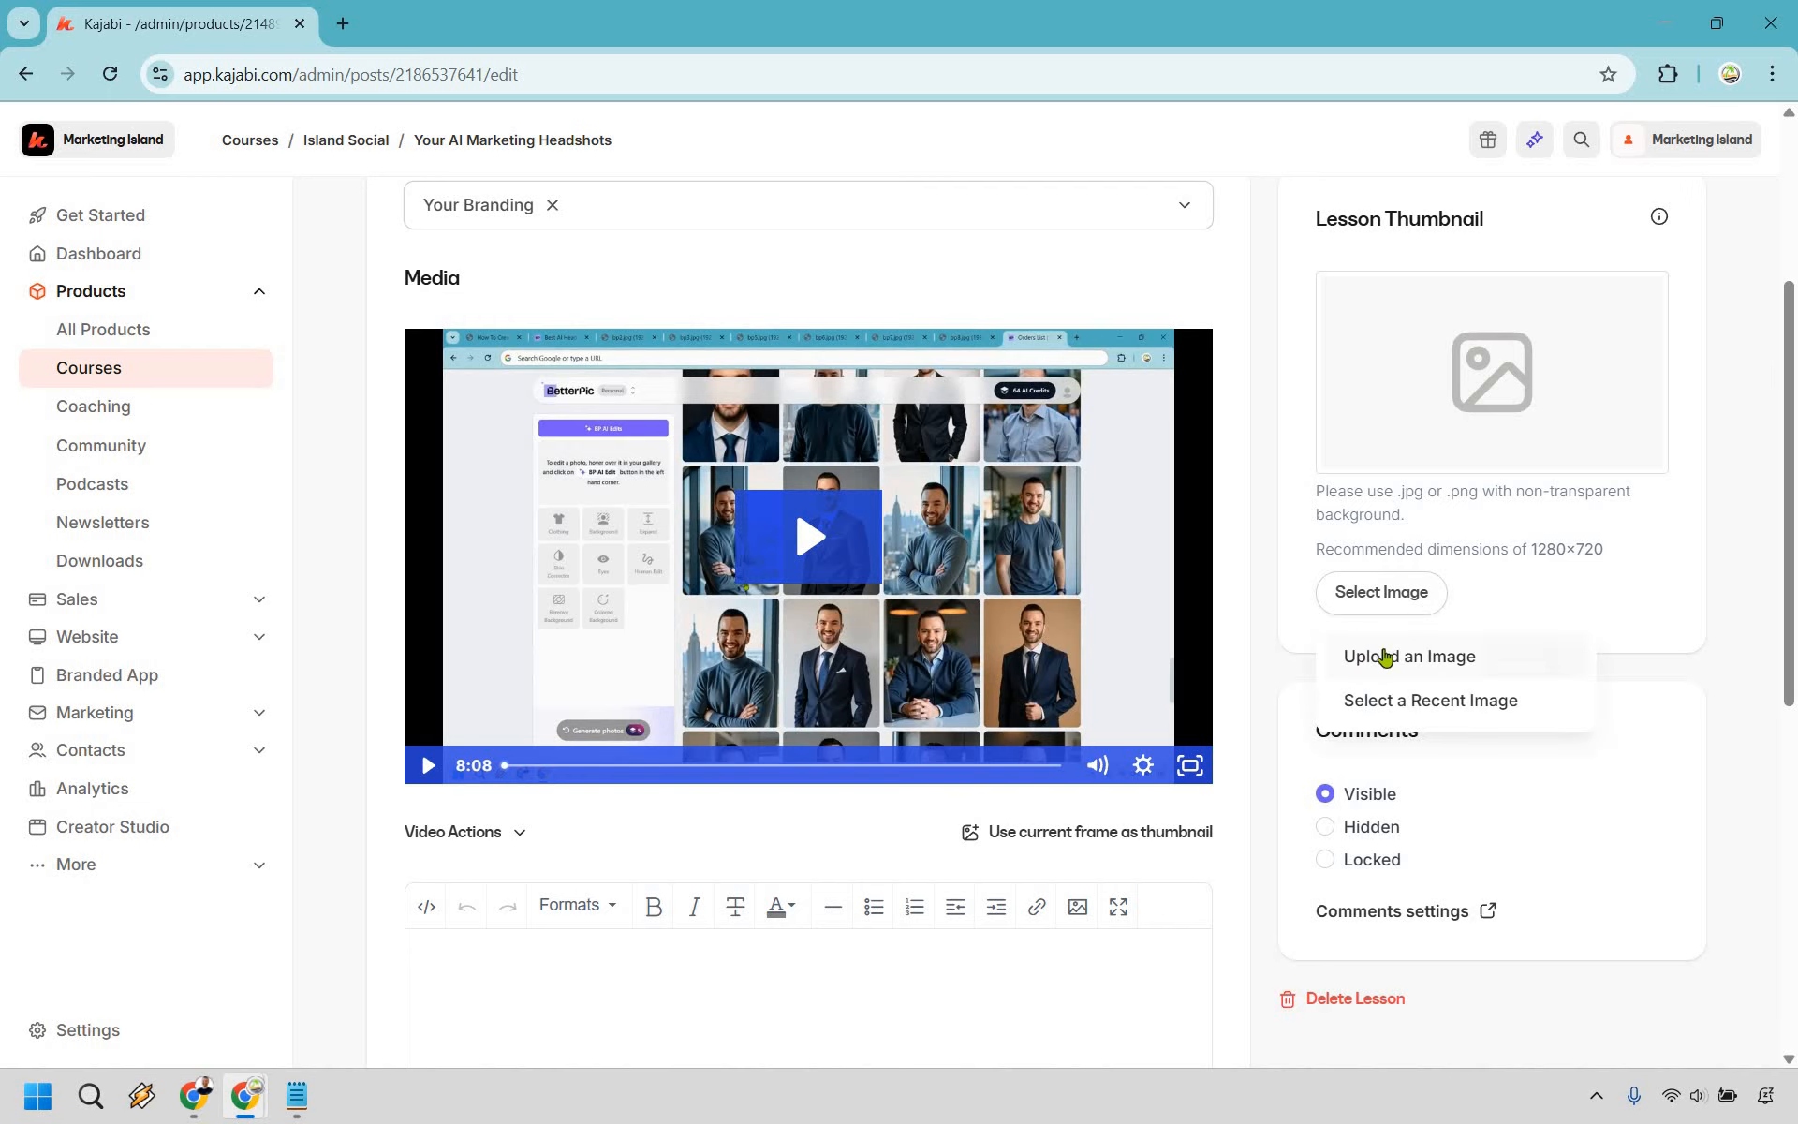
pyautogui.click(1385, 656)
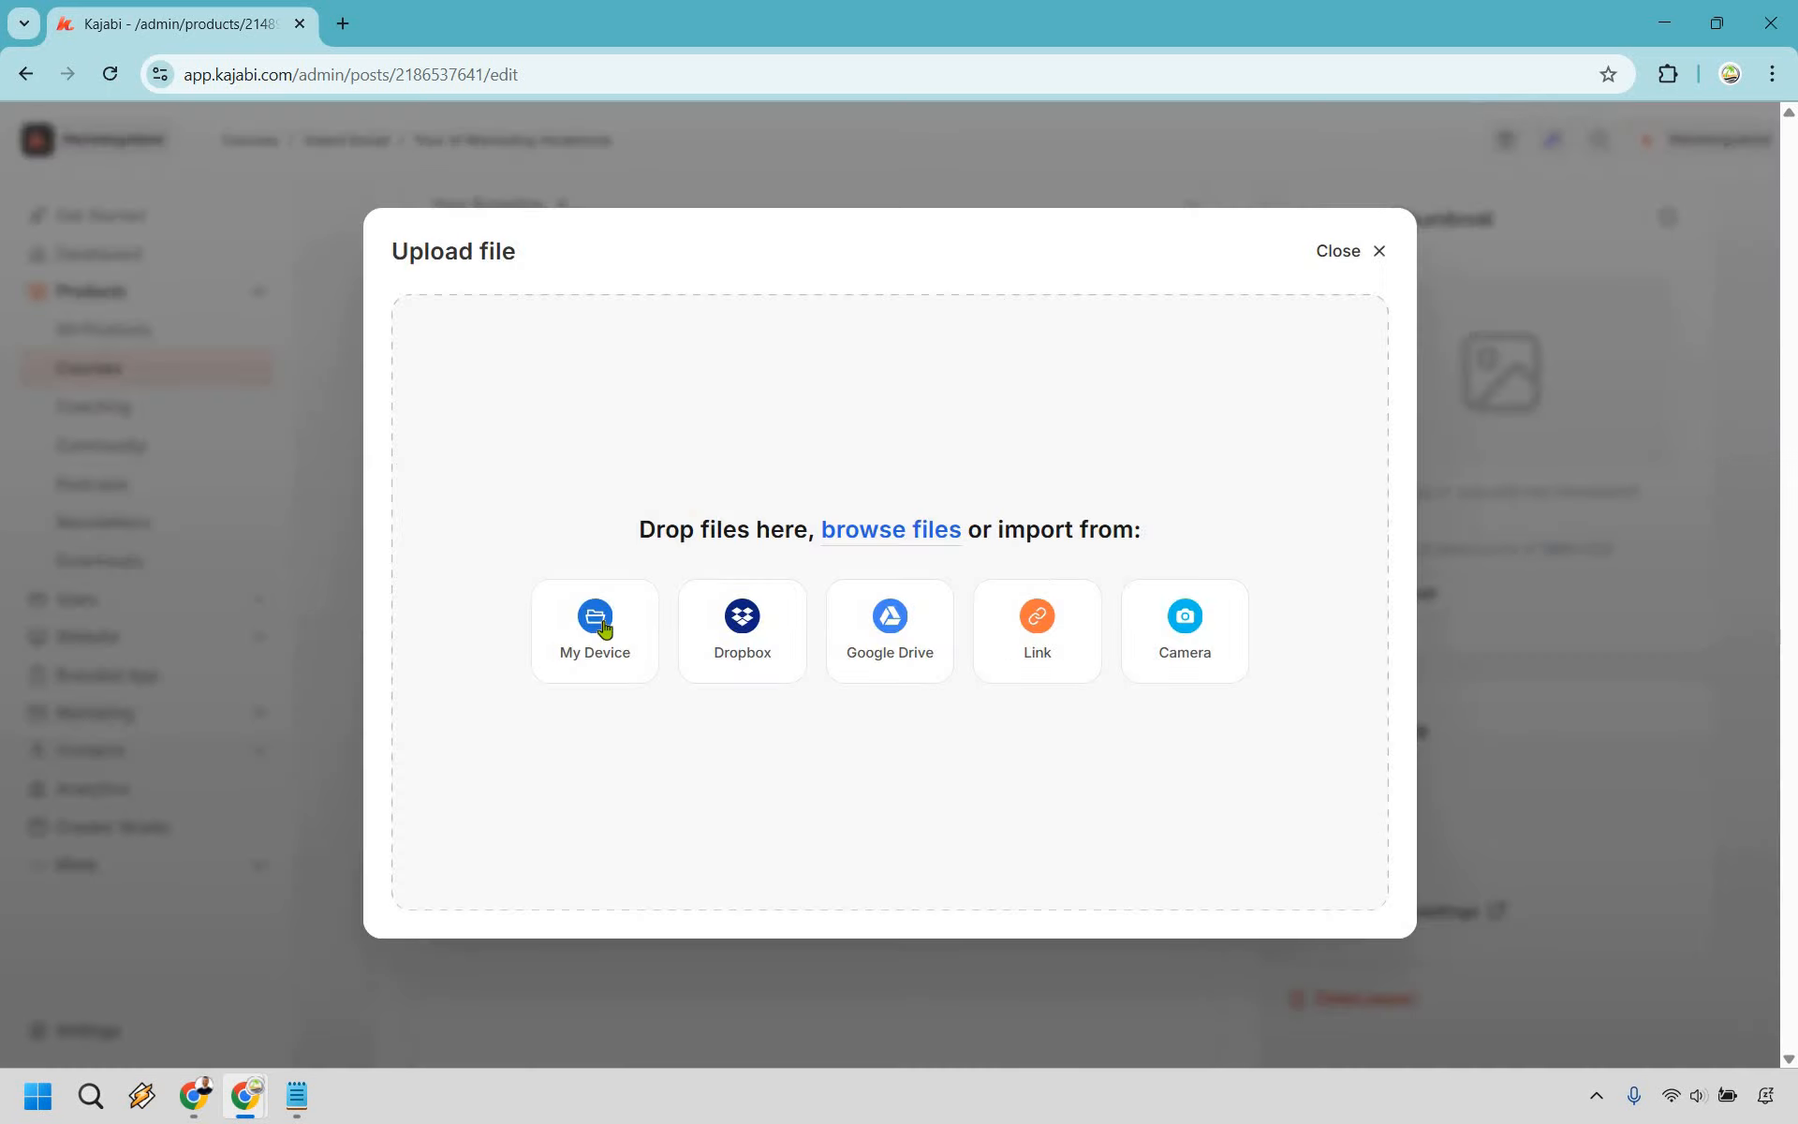
pyautogui.click(596, 620)
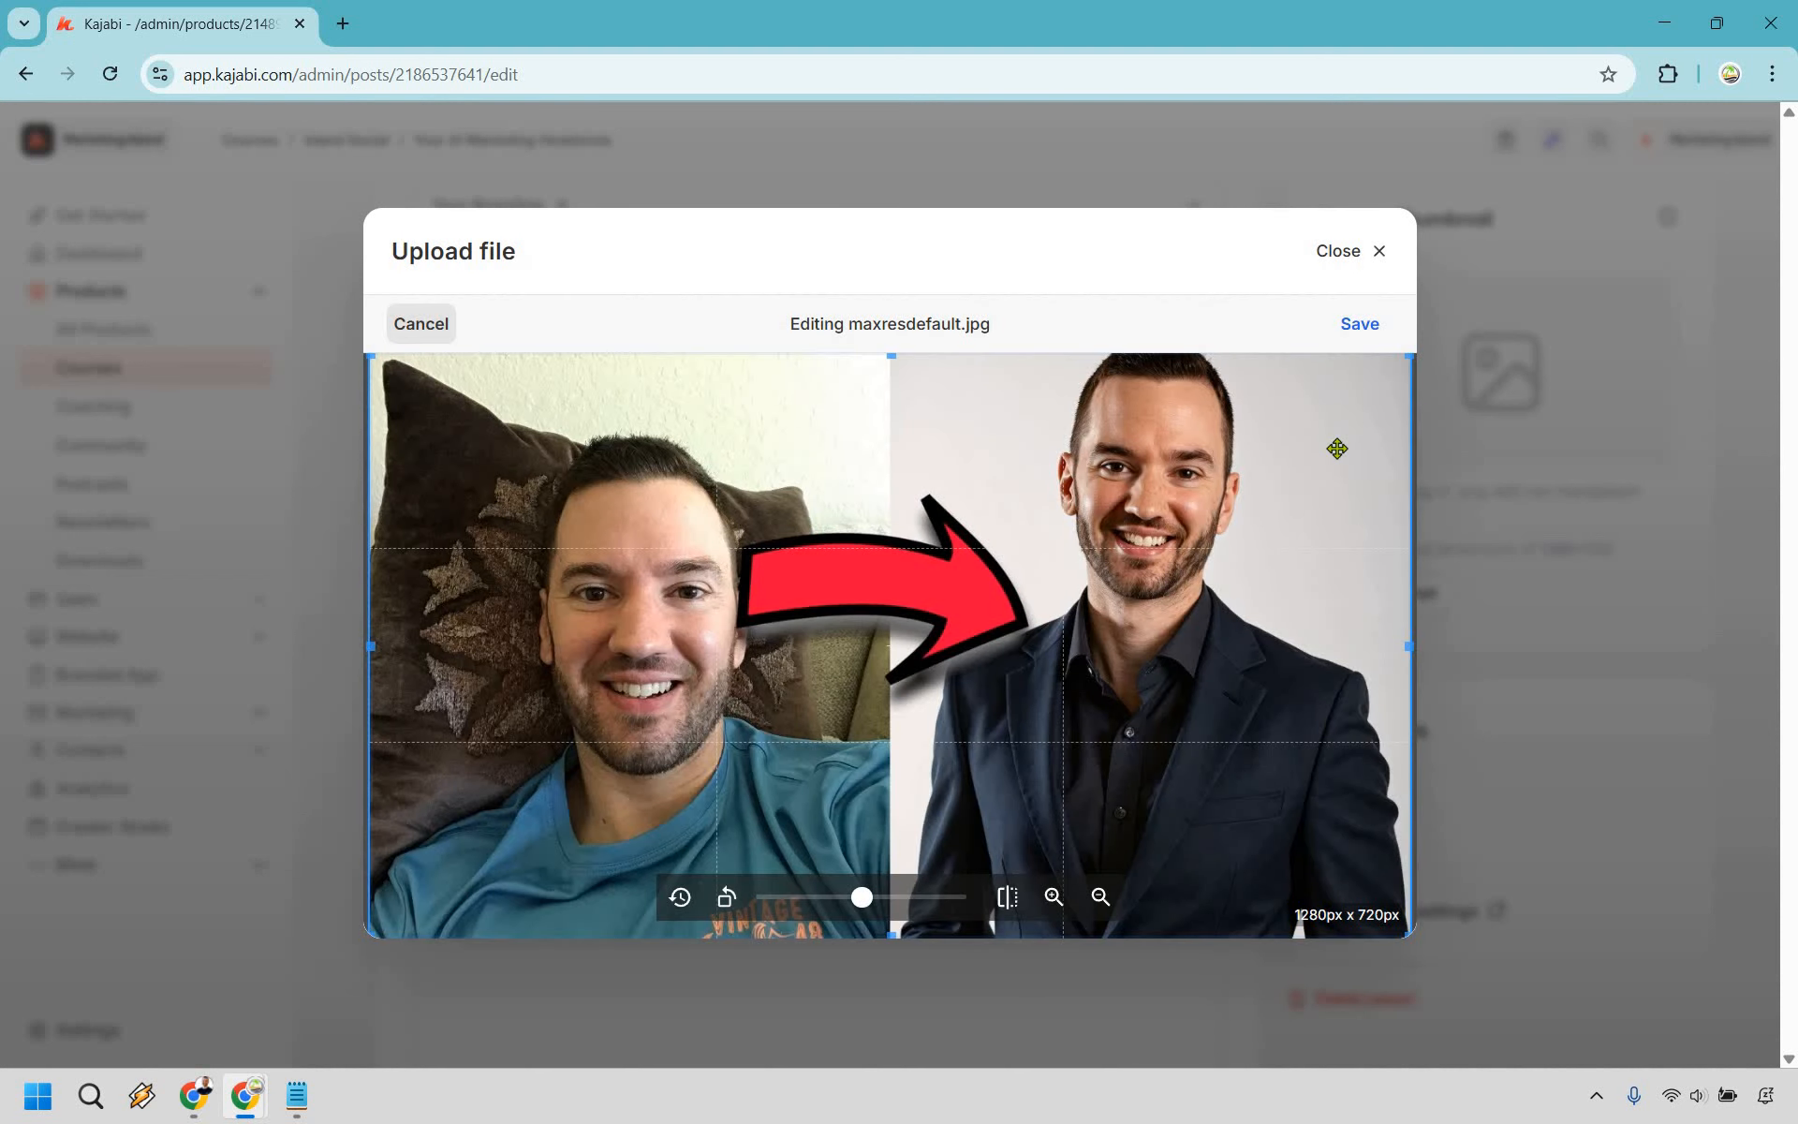
pyautogui.click(1370, 327)
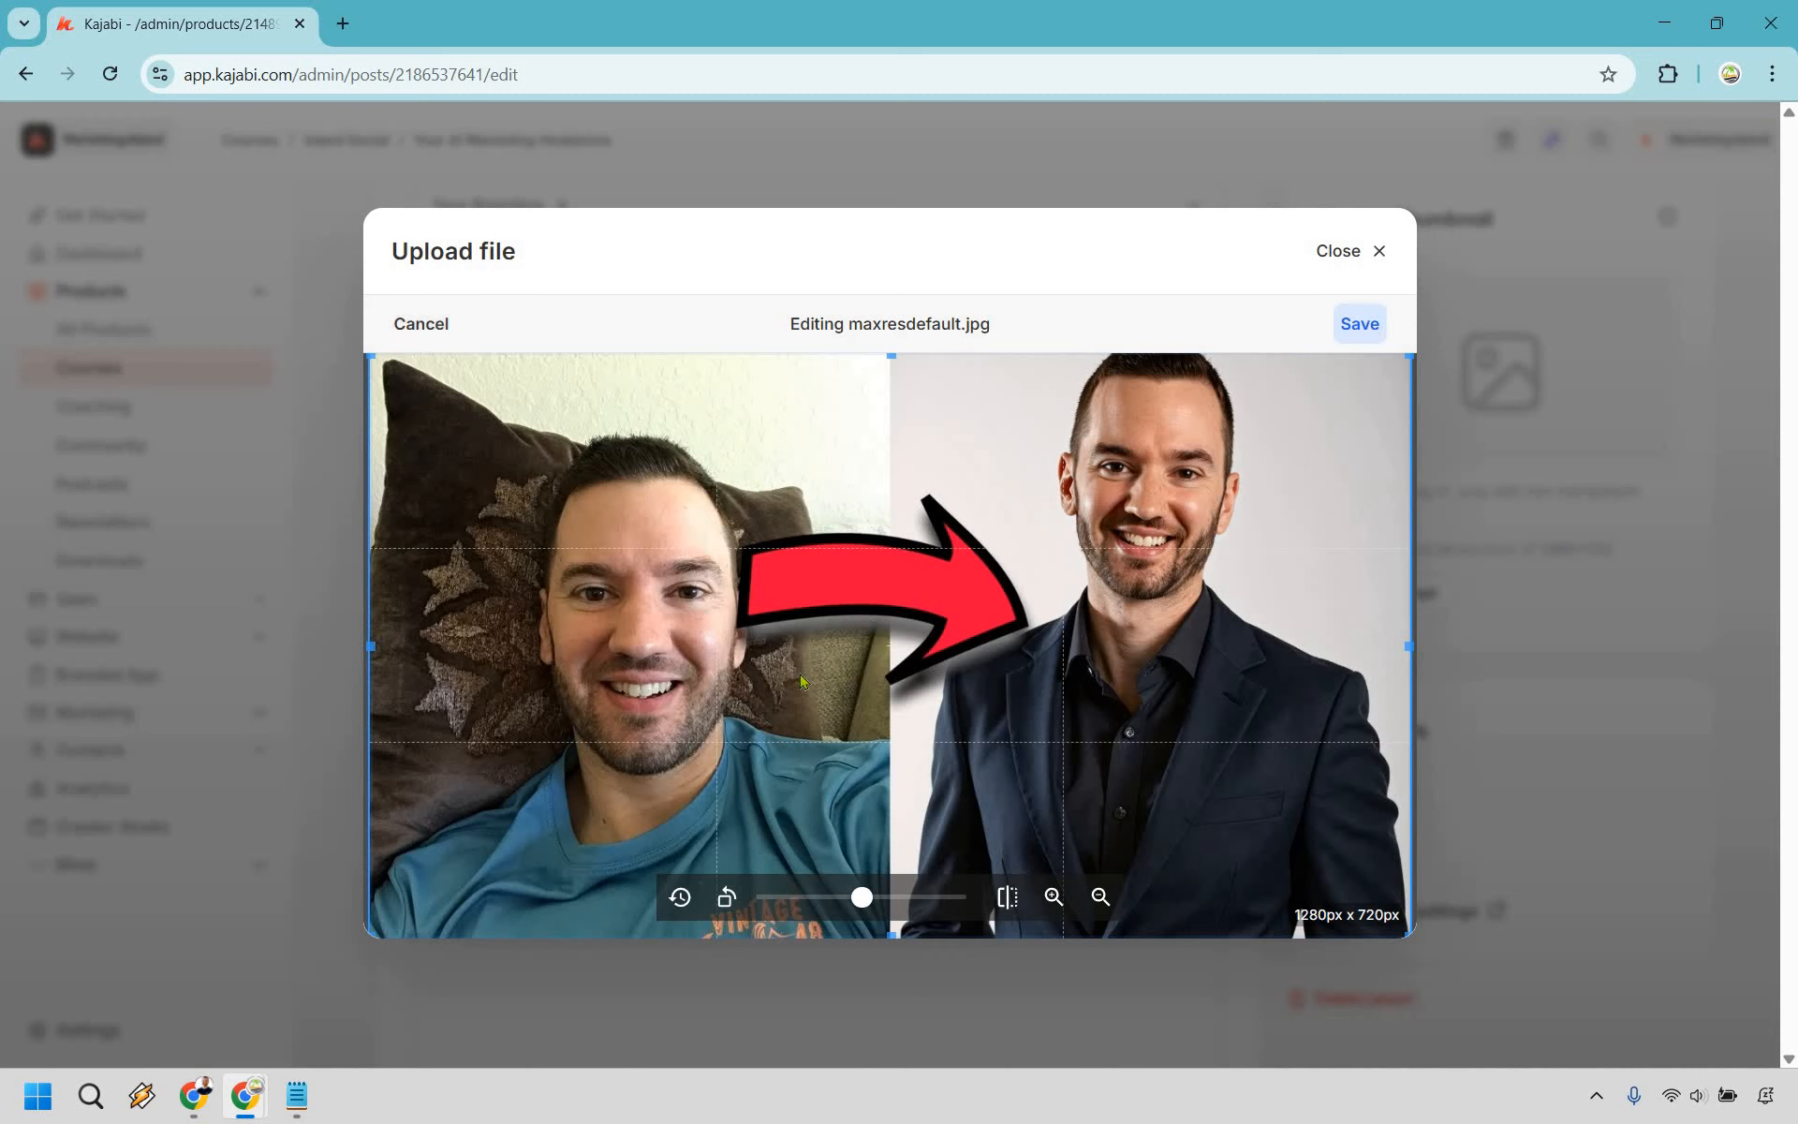
pyautogui.click(471, 901)
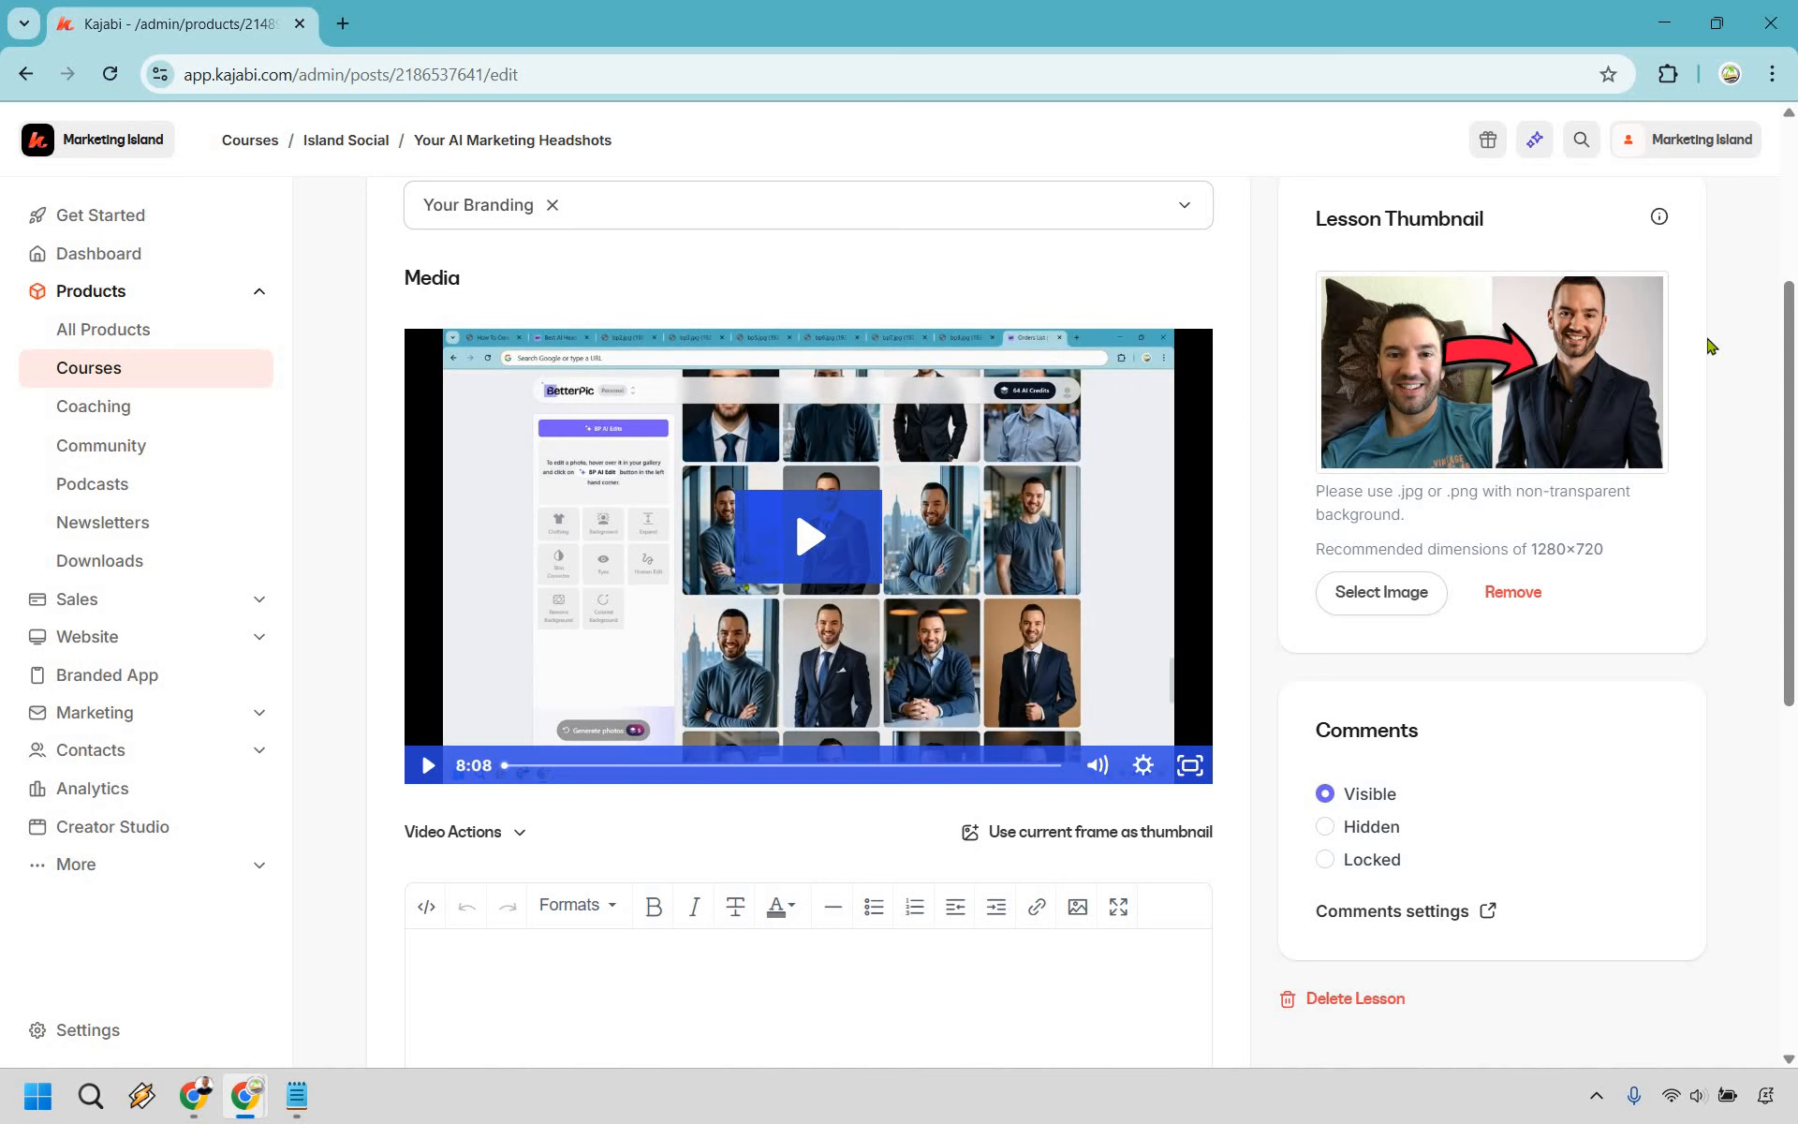
pyautogui.scroll(-5, 792, 637)
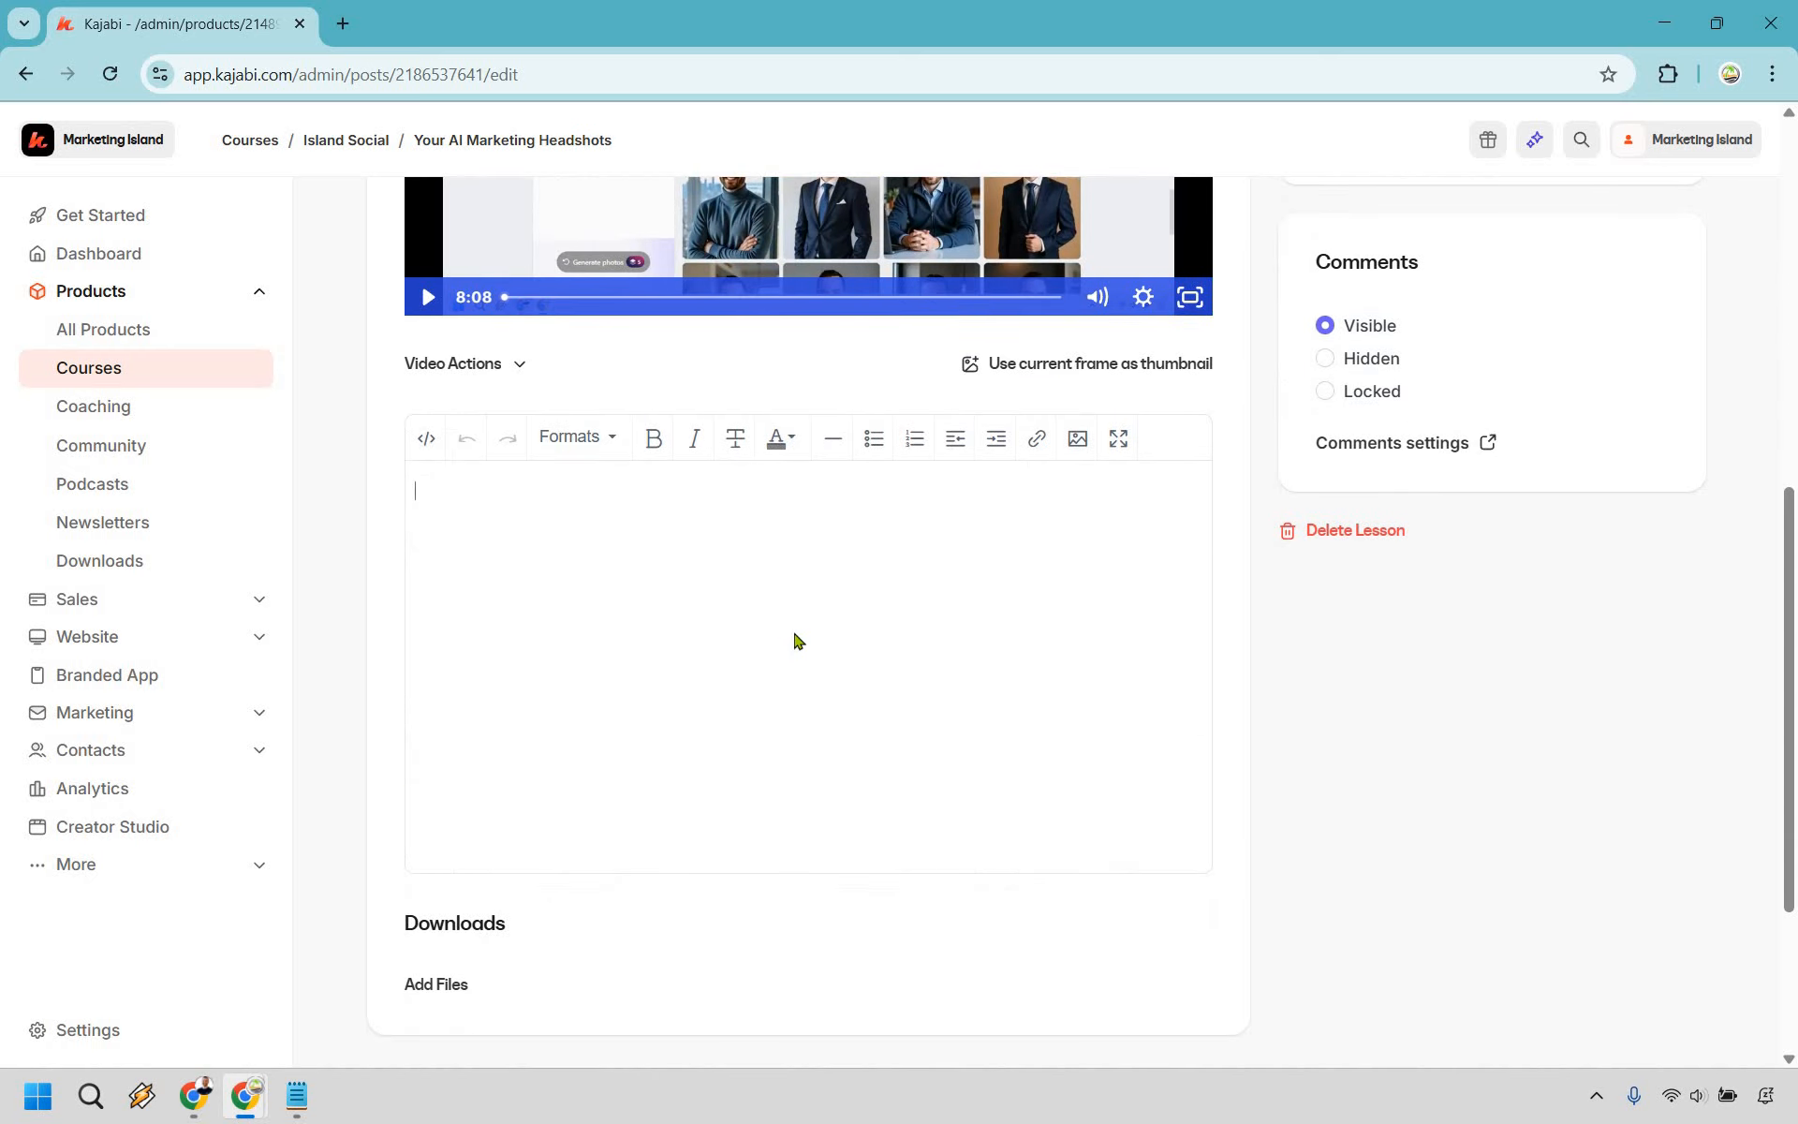
# - Enter 'Where your text goes' as the lesson body text
pyautogui.write('Where your text goes')
pyautogui.scroll(-1, 445, 914)
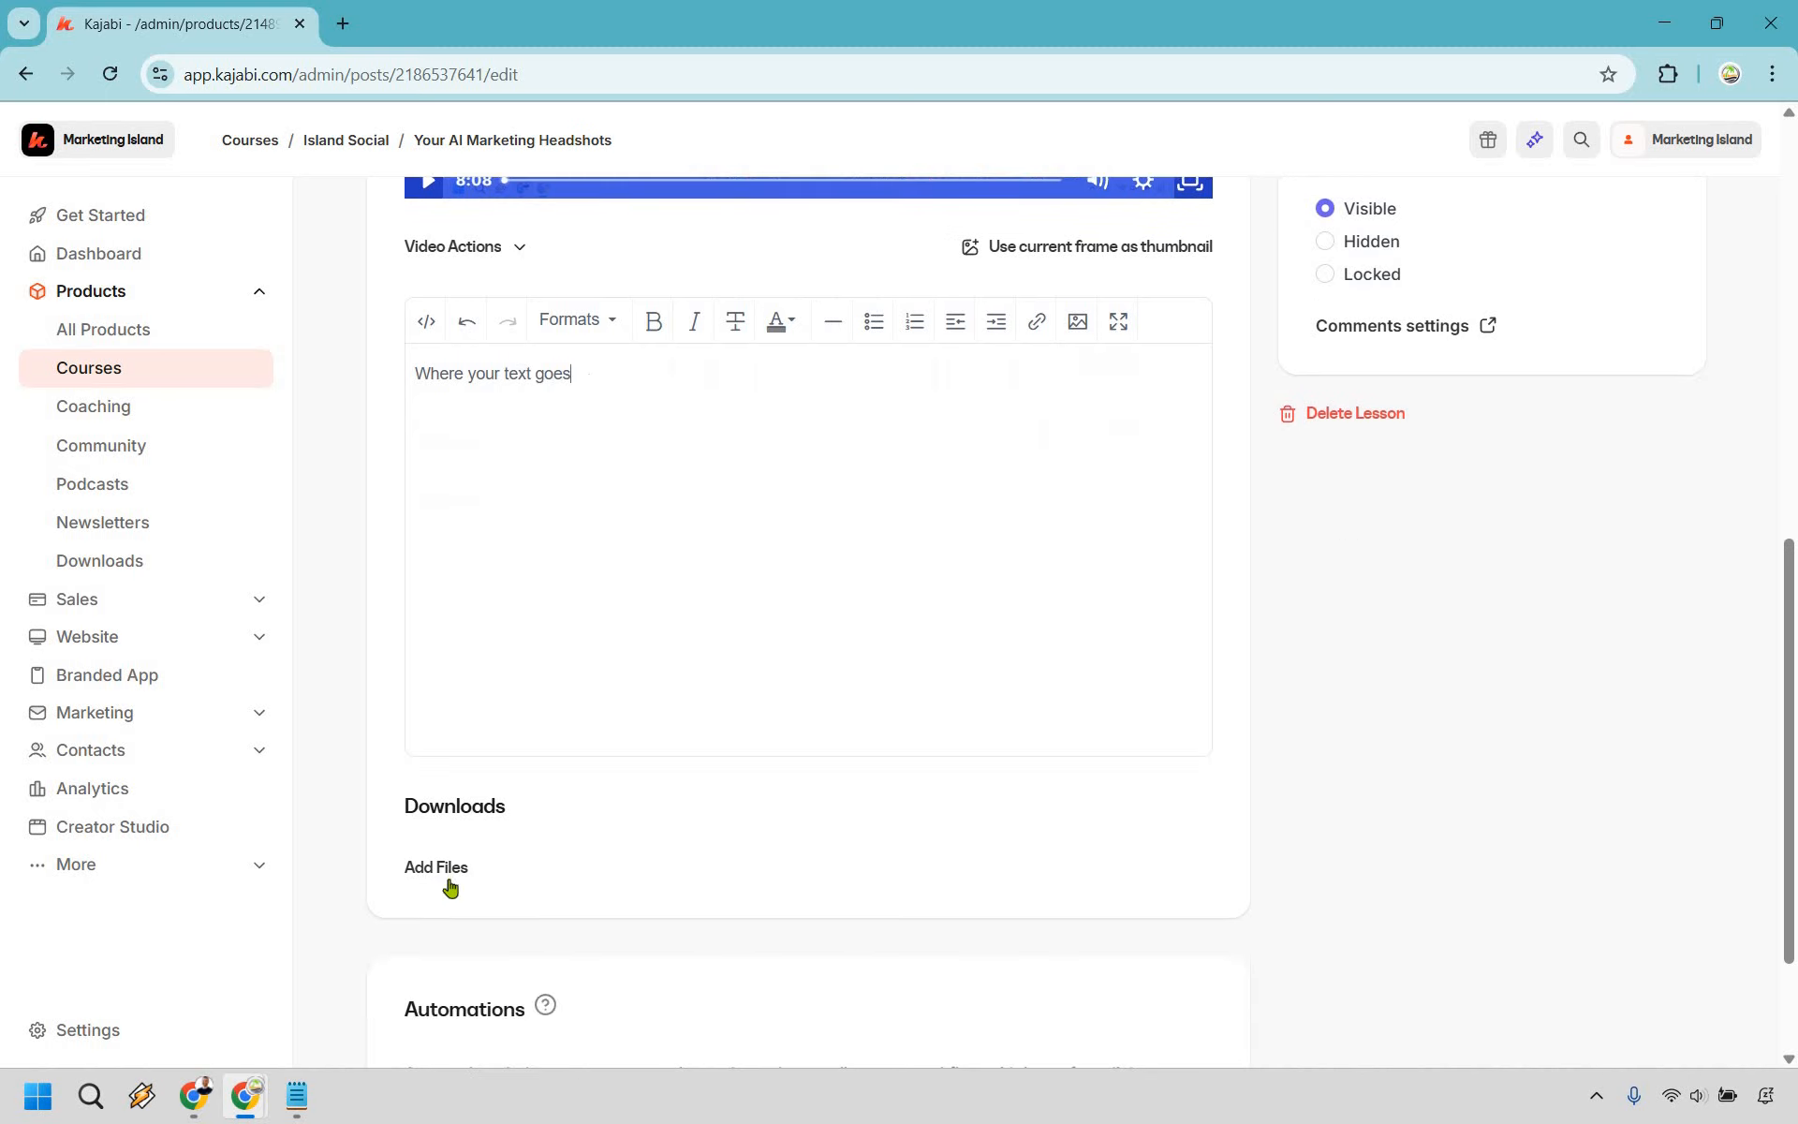
pyautogui.scroll(-2, 787, 952)
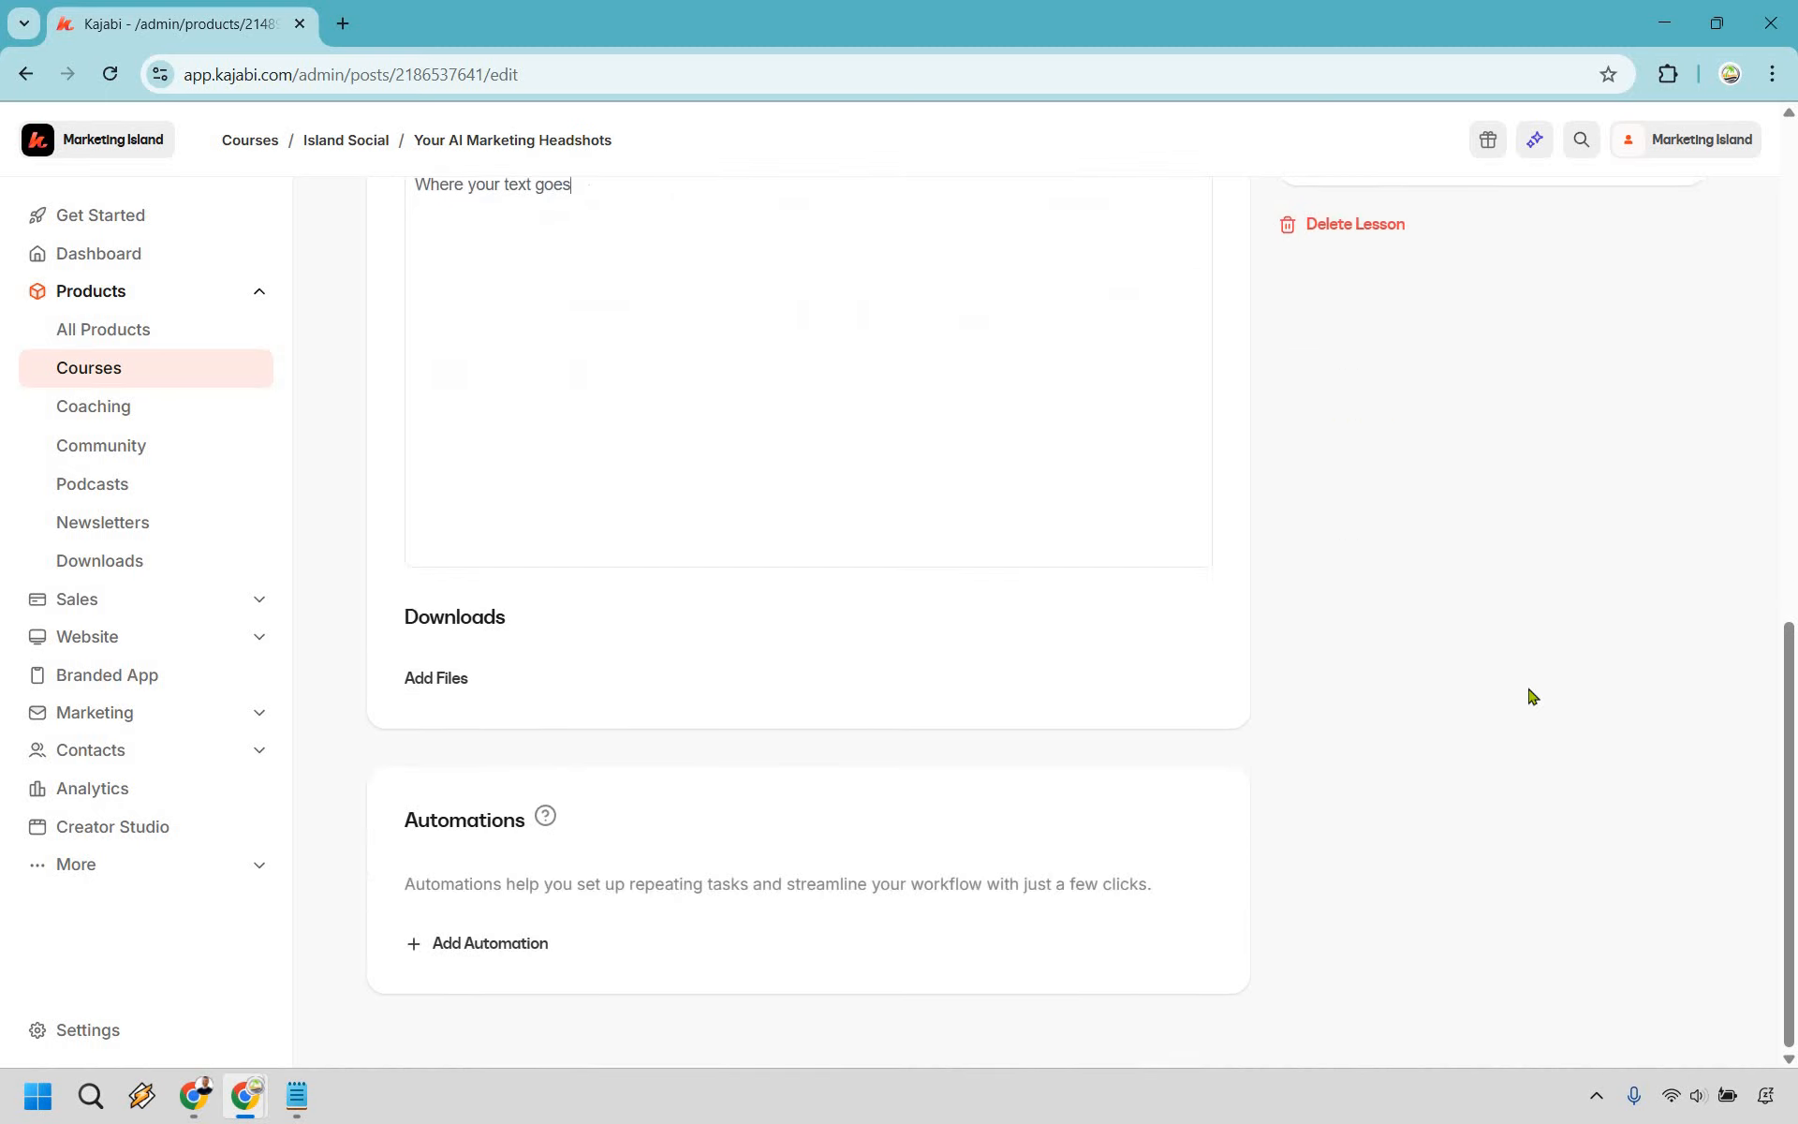
pyautogui.scroll(9, 1726, 799)
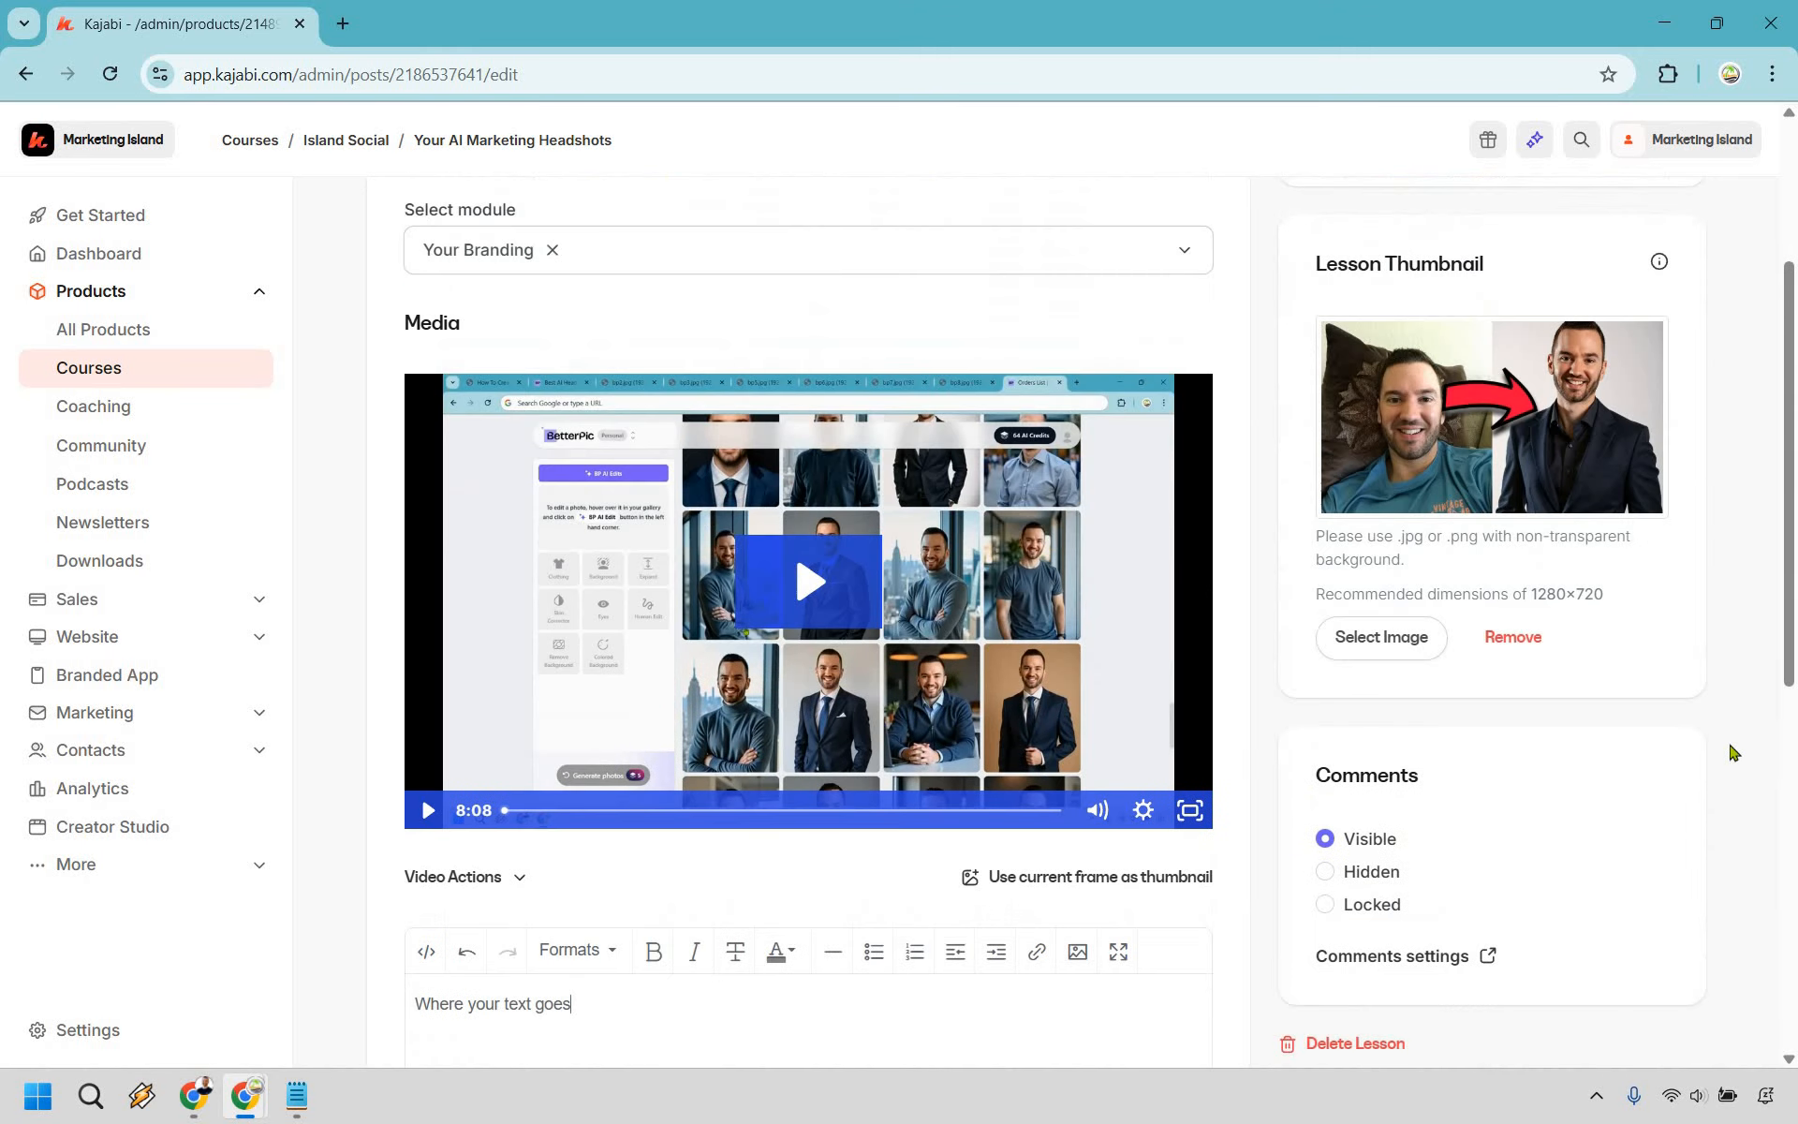
pyautogui.scroll(3, 1748, 618)
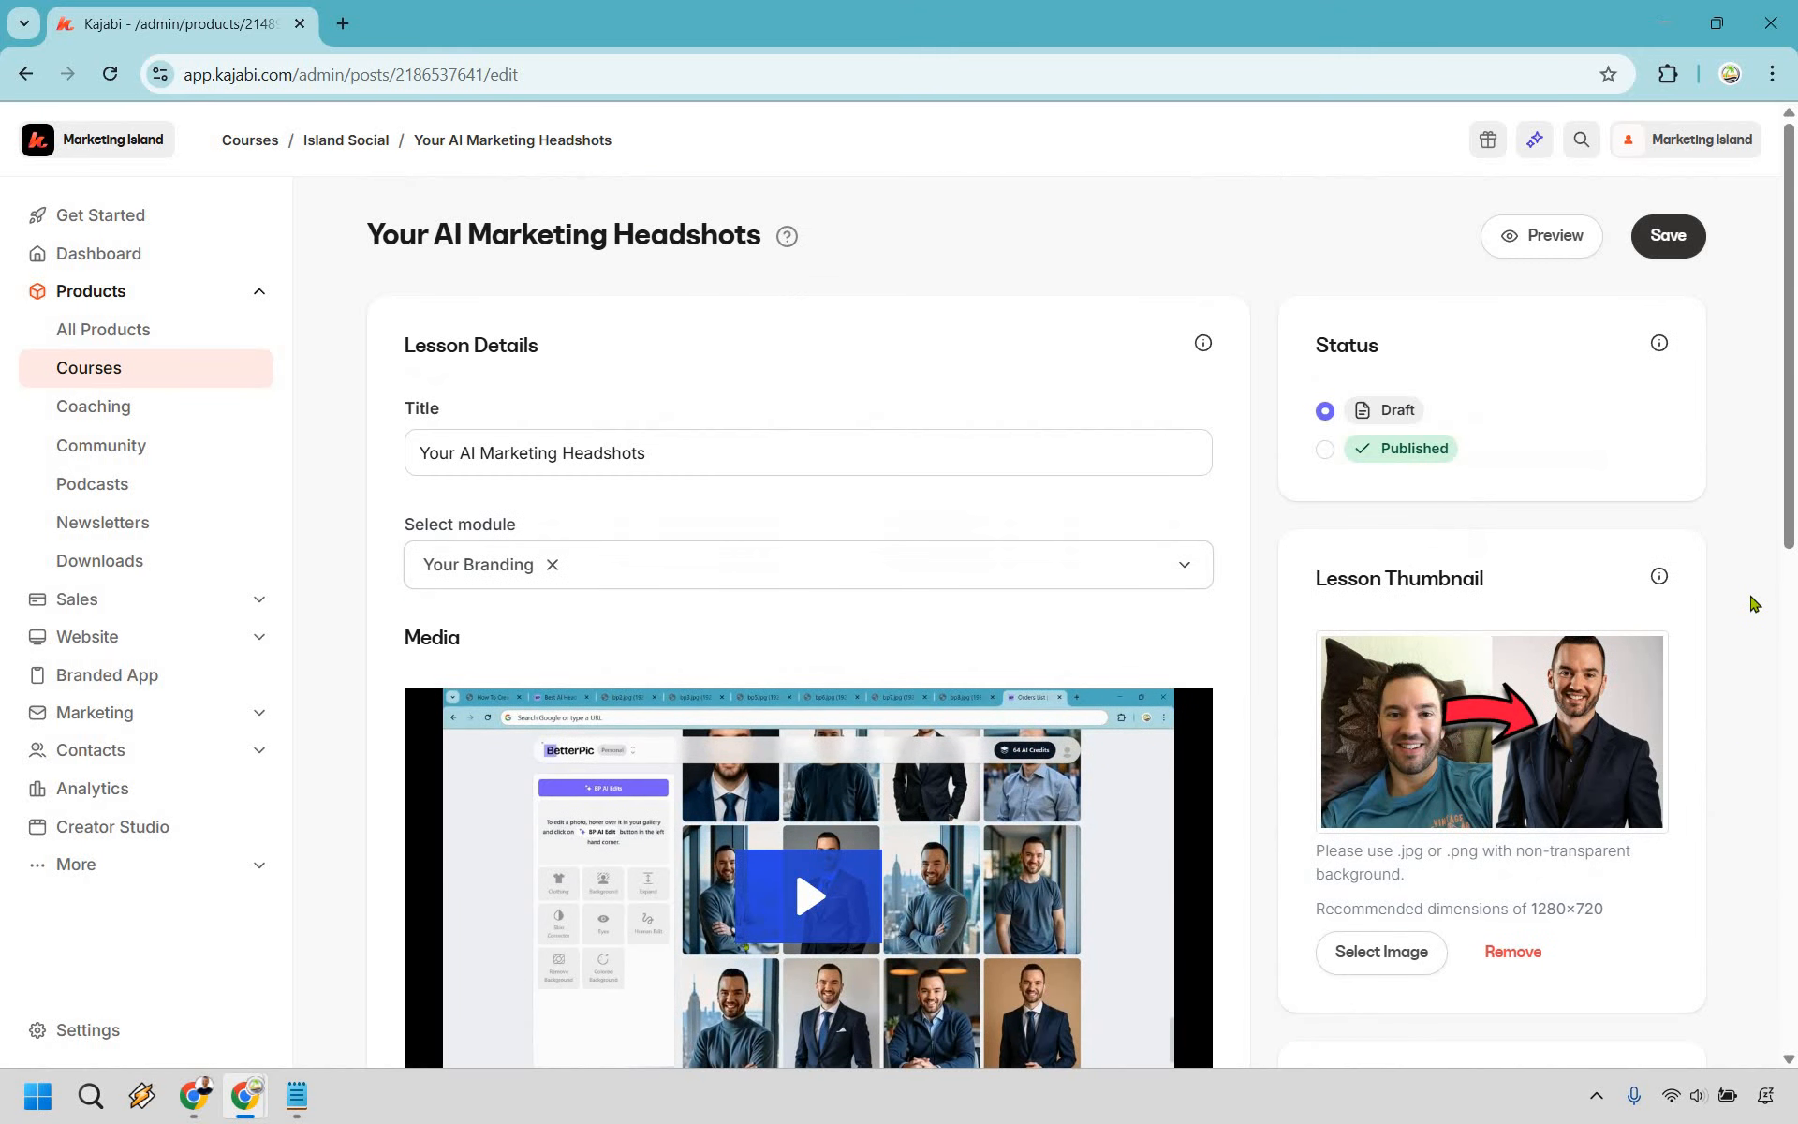
# - Set the lesson status to Published and save it
pyautogui.click(1675, 245)
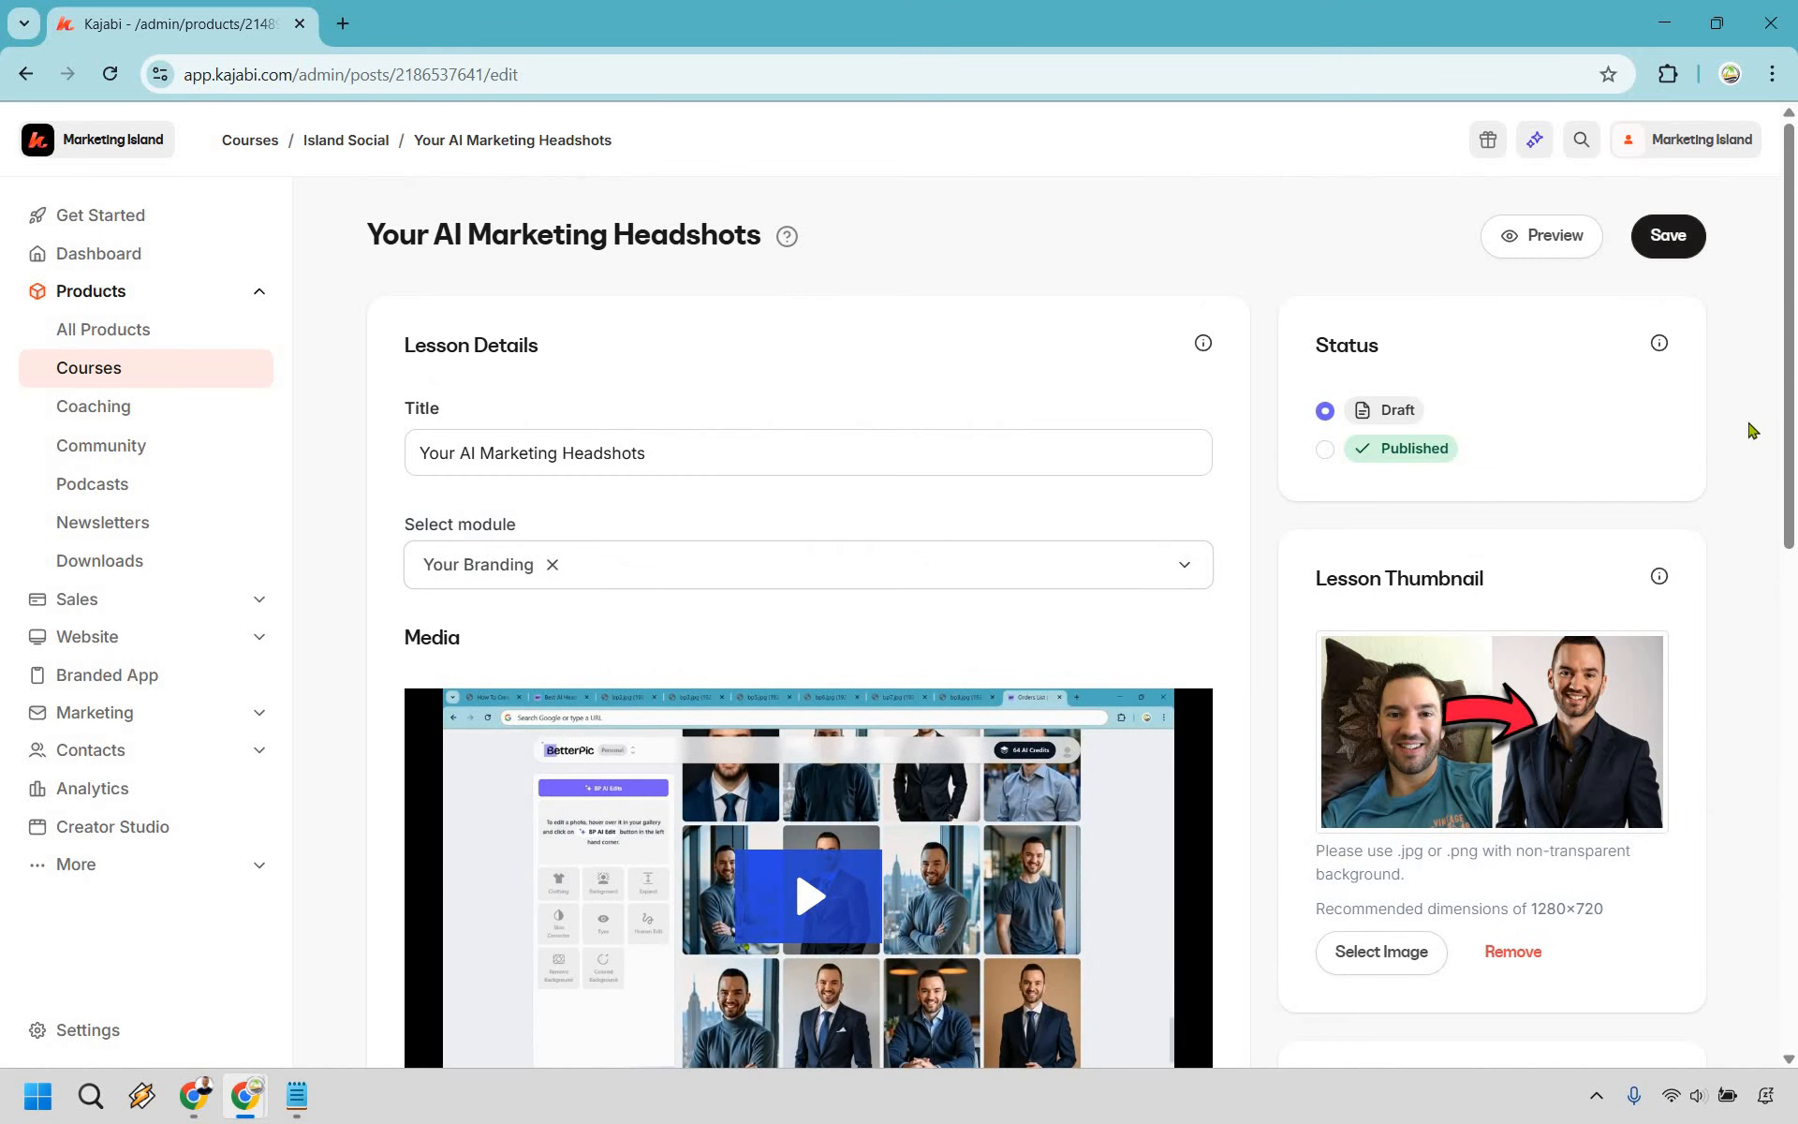
pyautogui.click(1325, 451)
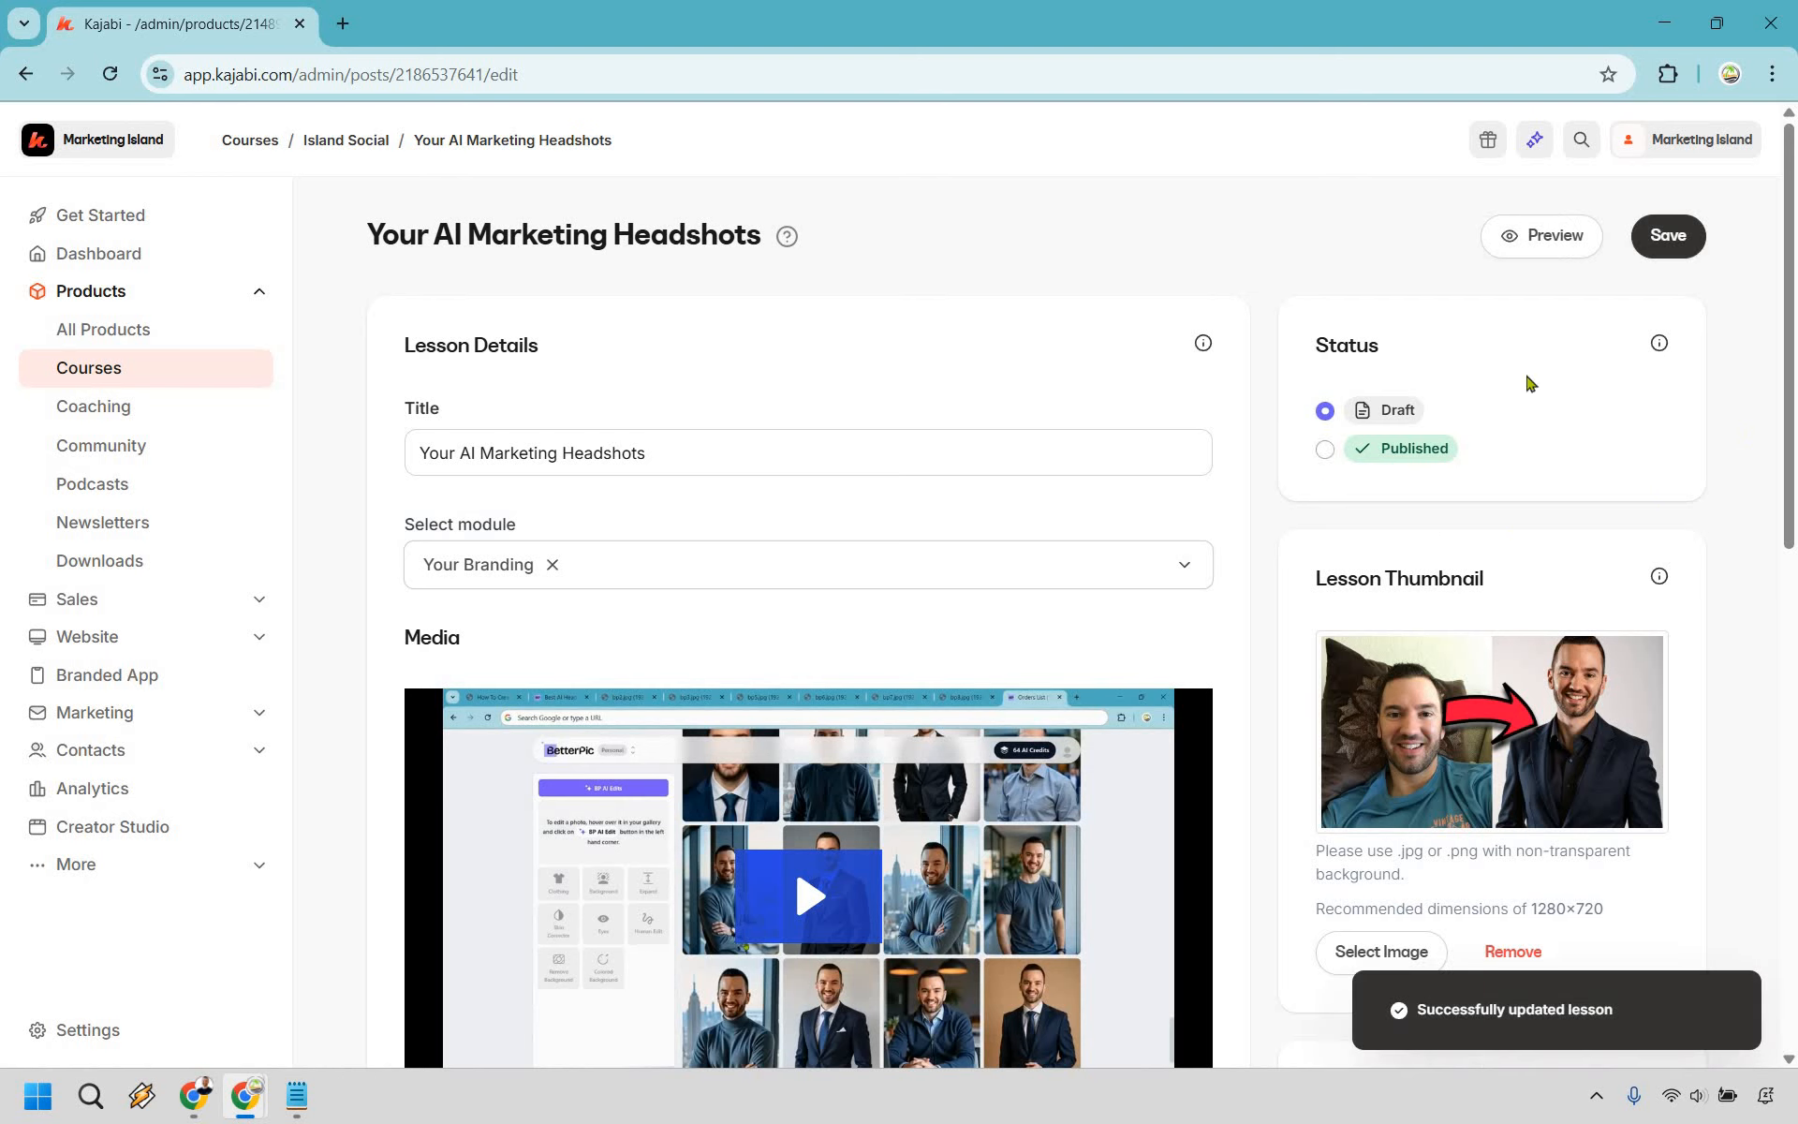
pyautogui.click(1676, 244)
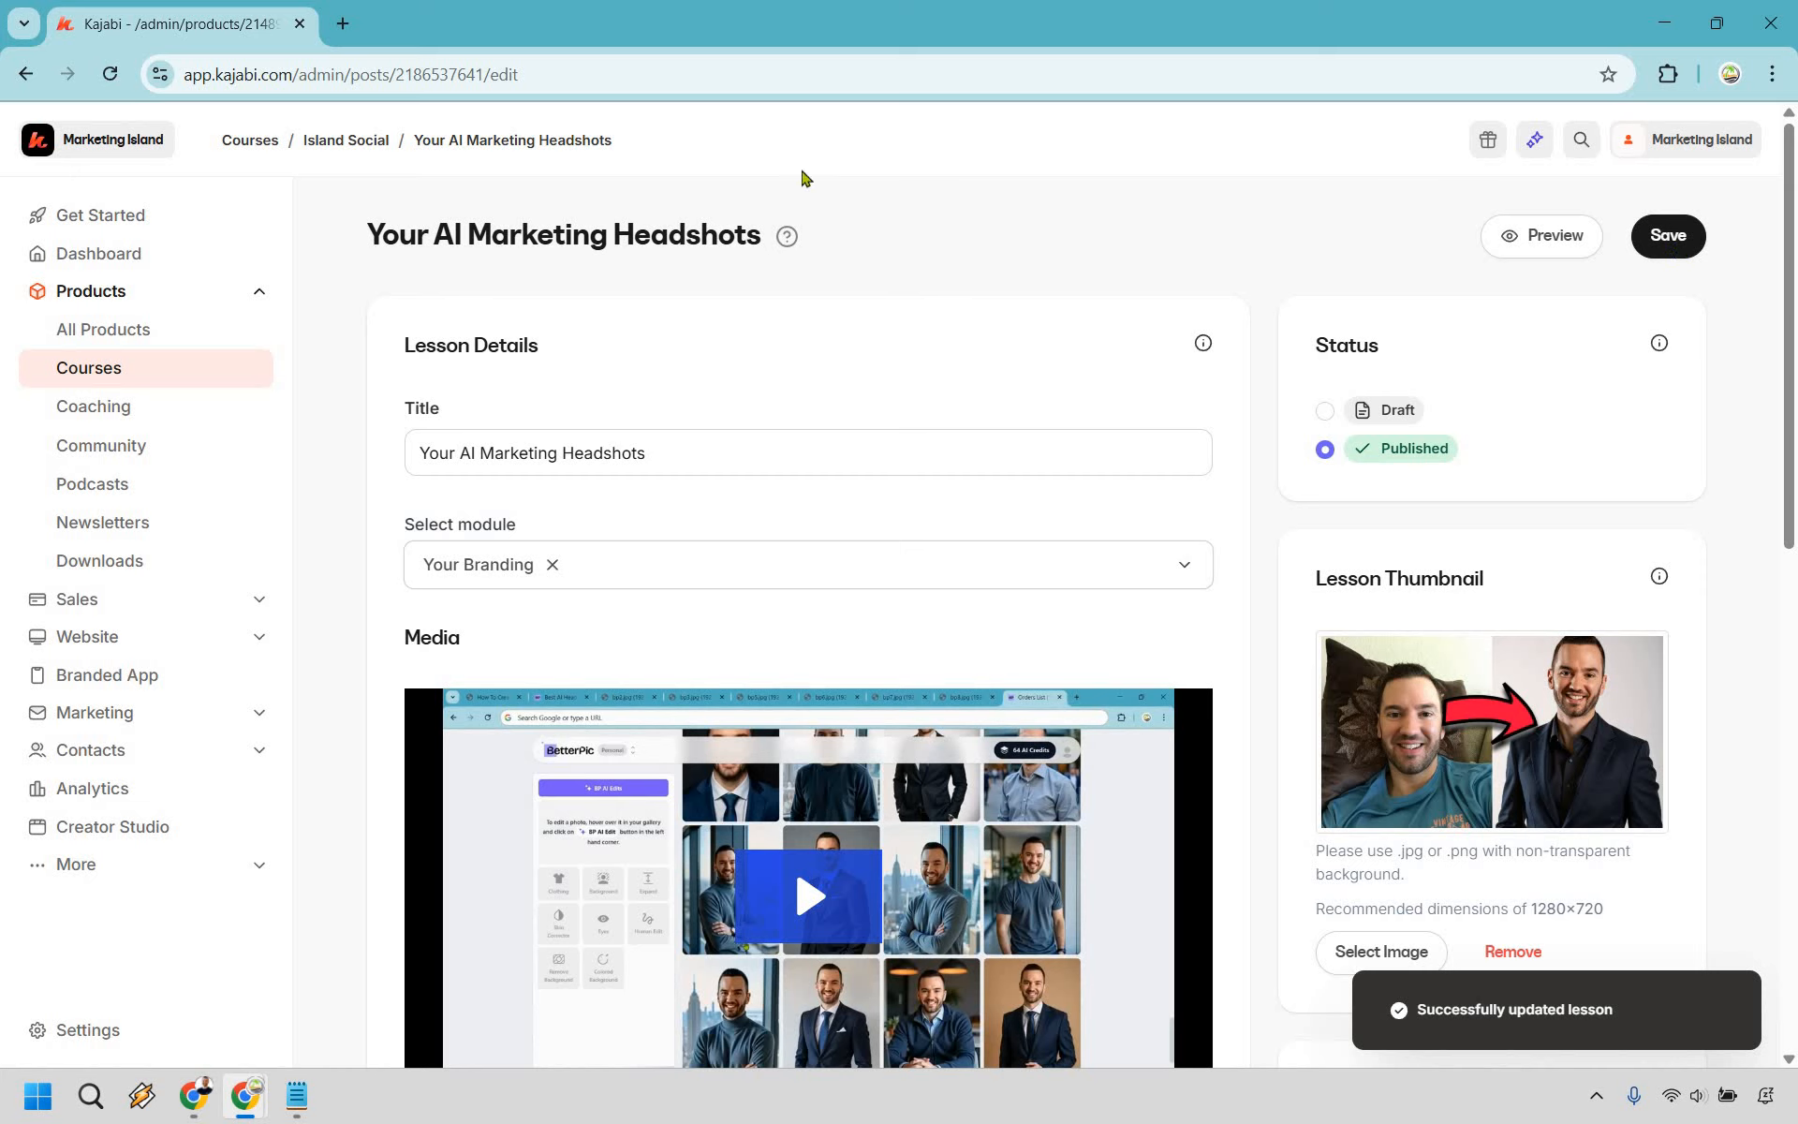
# - Go back to the Island Social outline and set the Your Branding module to Published
pyautogui.click(372, 150)
pyautogui.scroll(-3, 1105, 783)
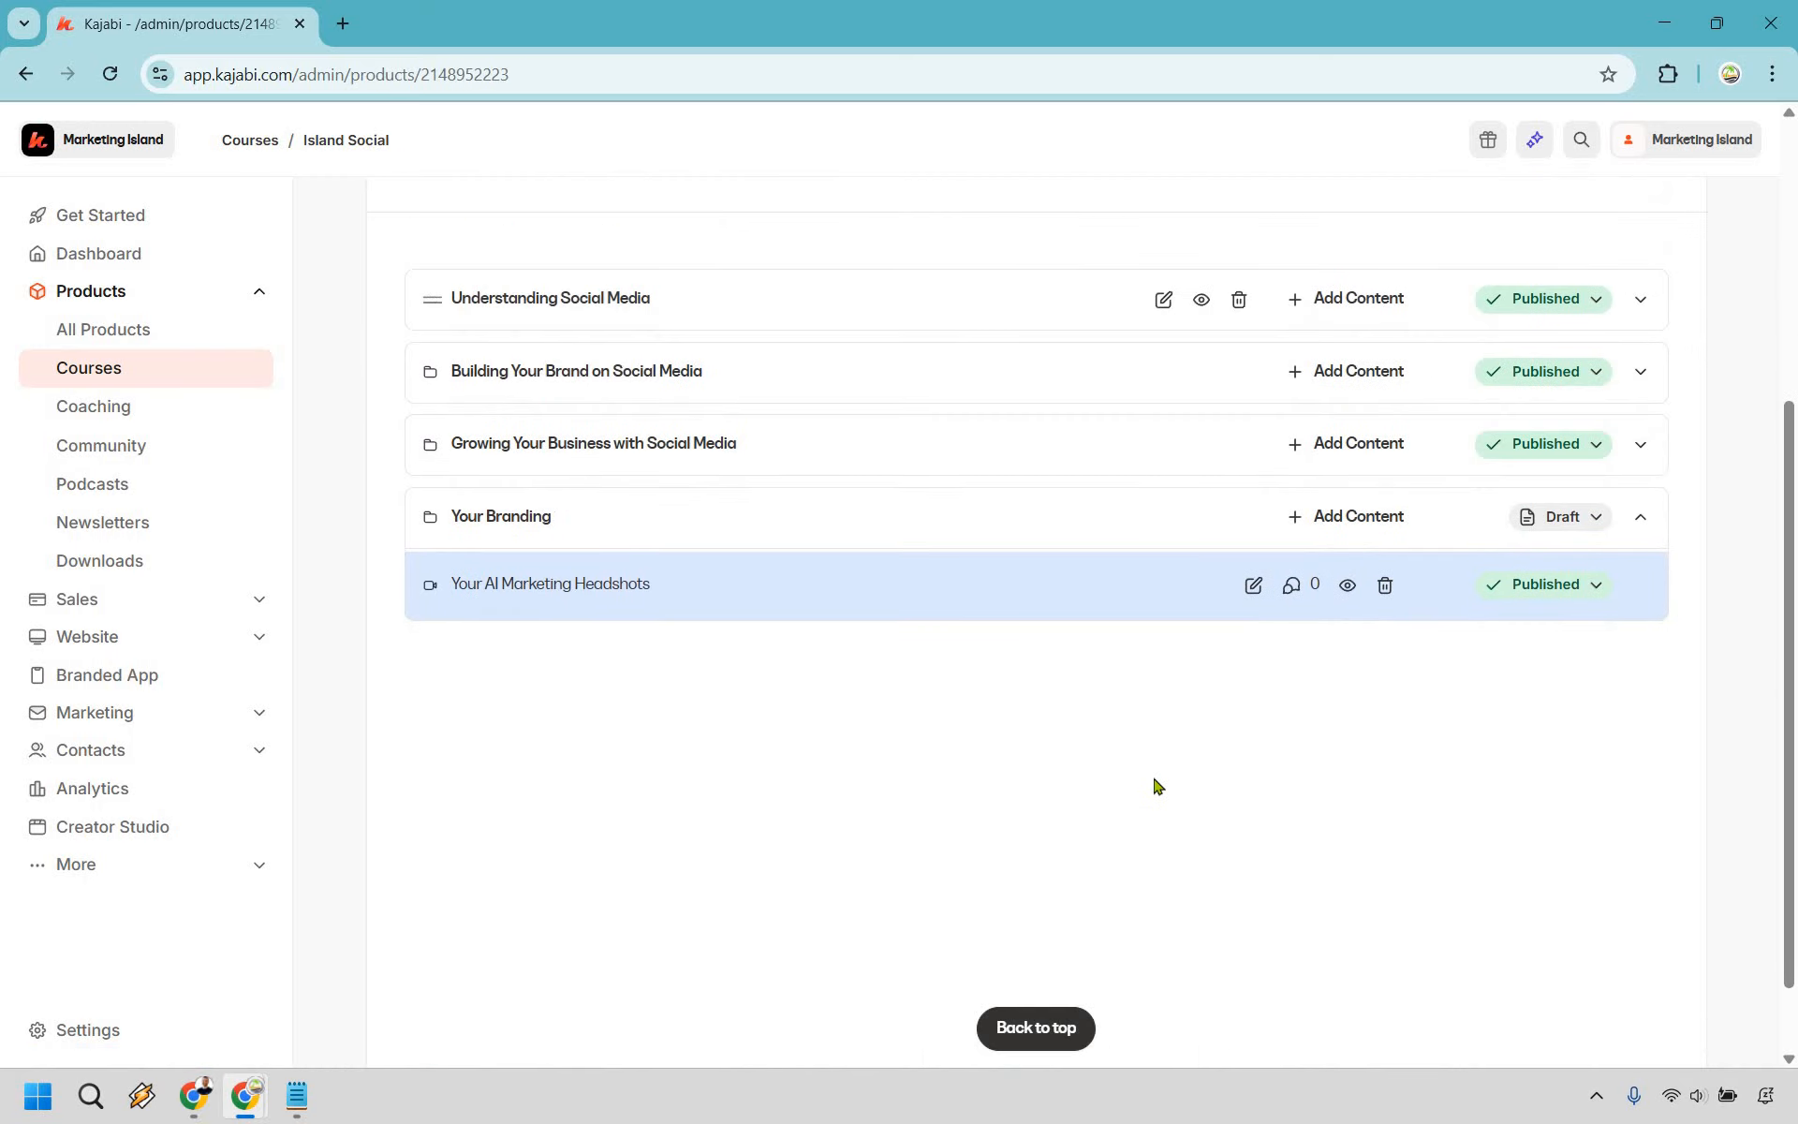
pyautogui.click(1595, 517)
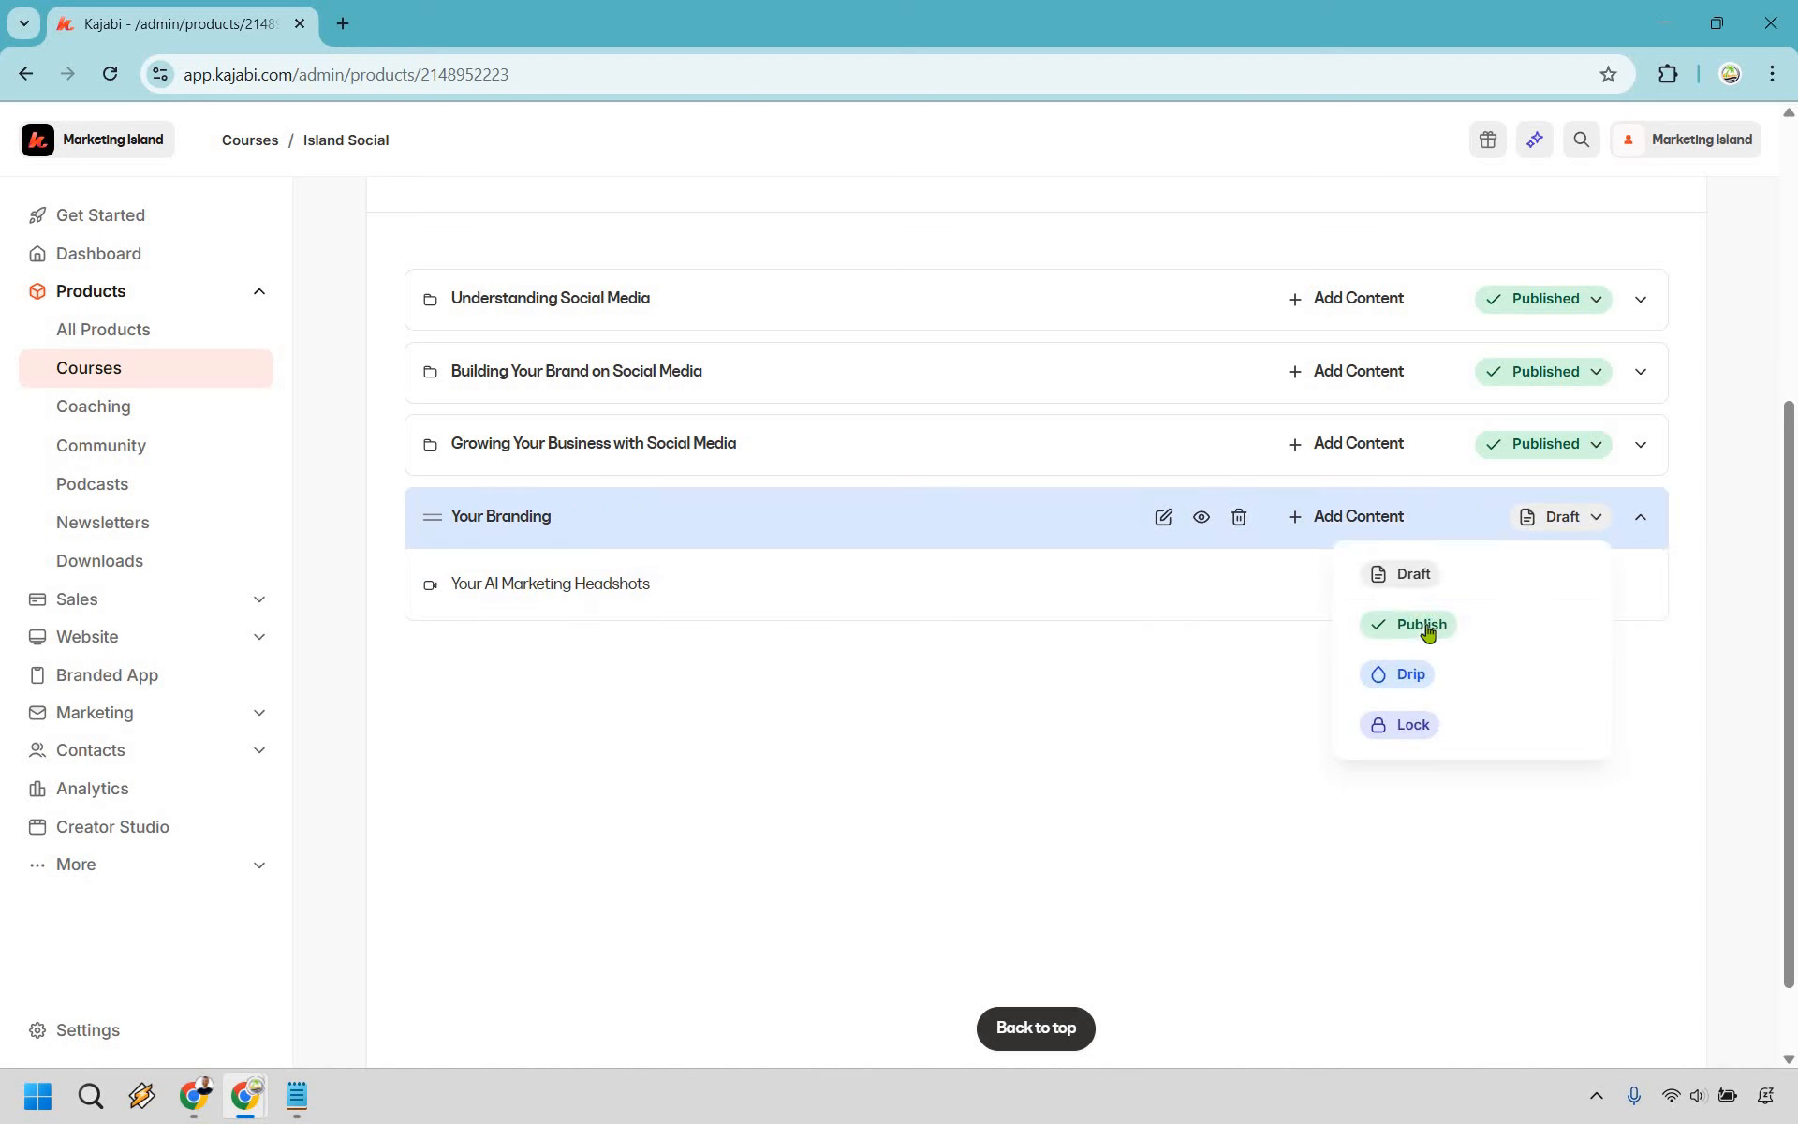
pyautogui.click(1428, 630)
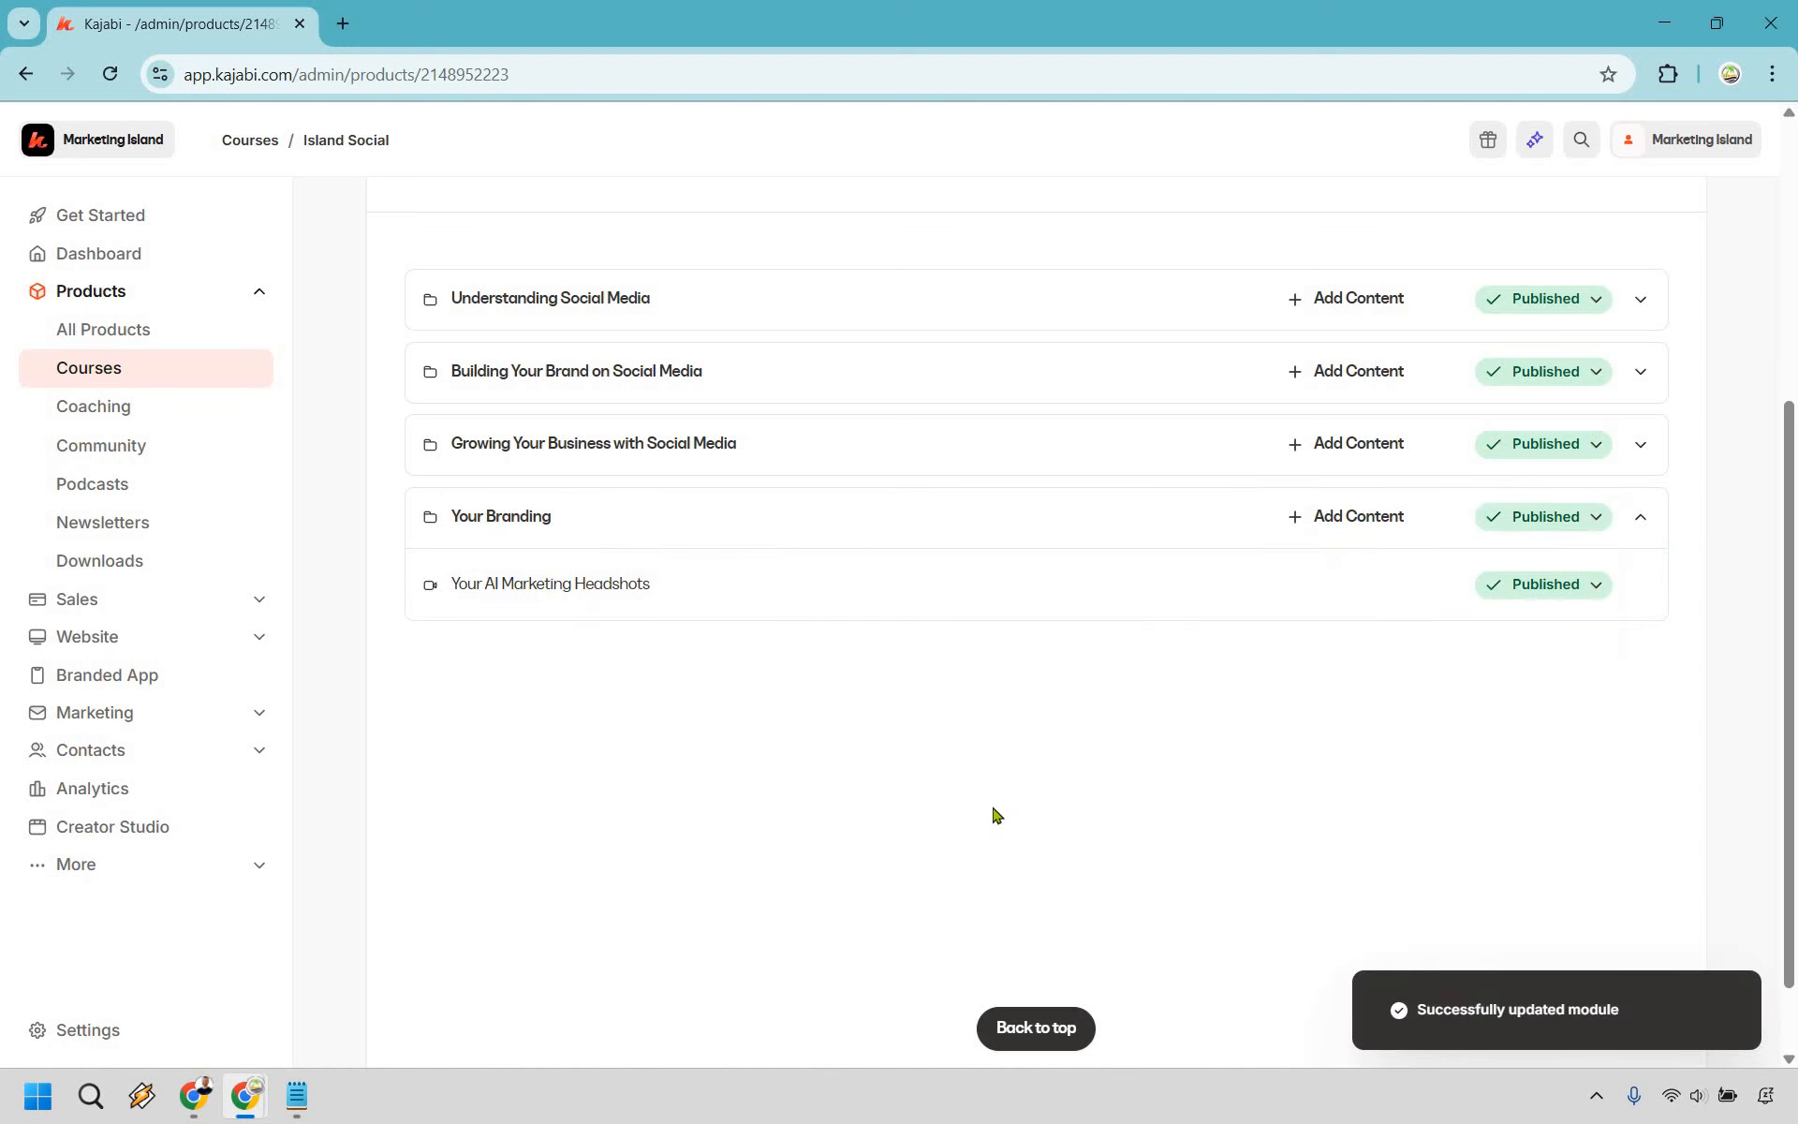
pyautogui.scroll(5, 1274, 450)
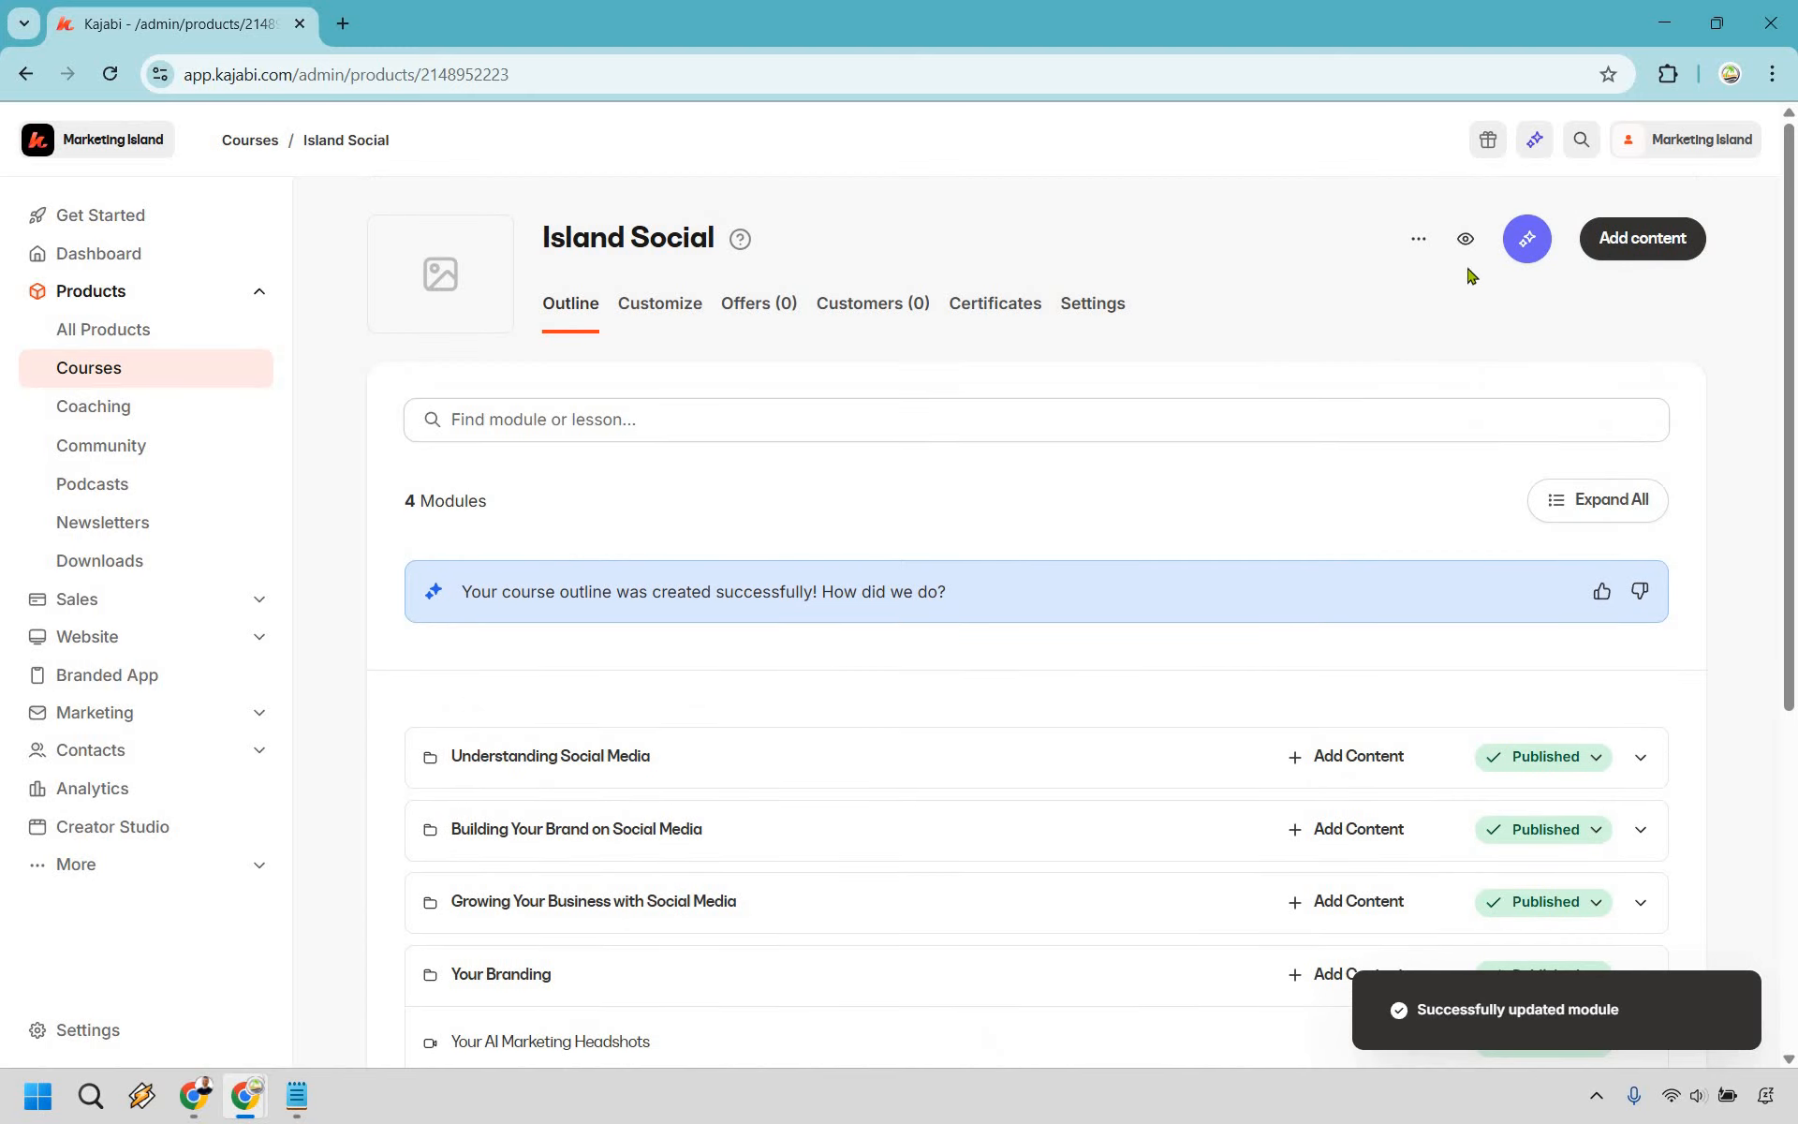
# - Preview the course as a student and view the Your AI Marketing Headshots lesson and its video
pyautogui.click(1466, 238)
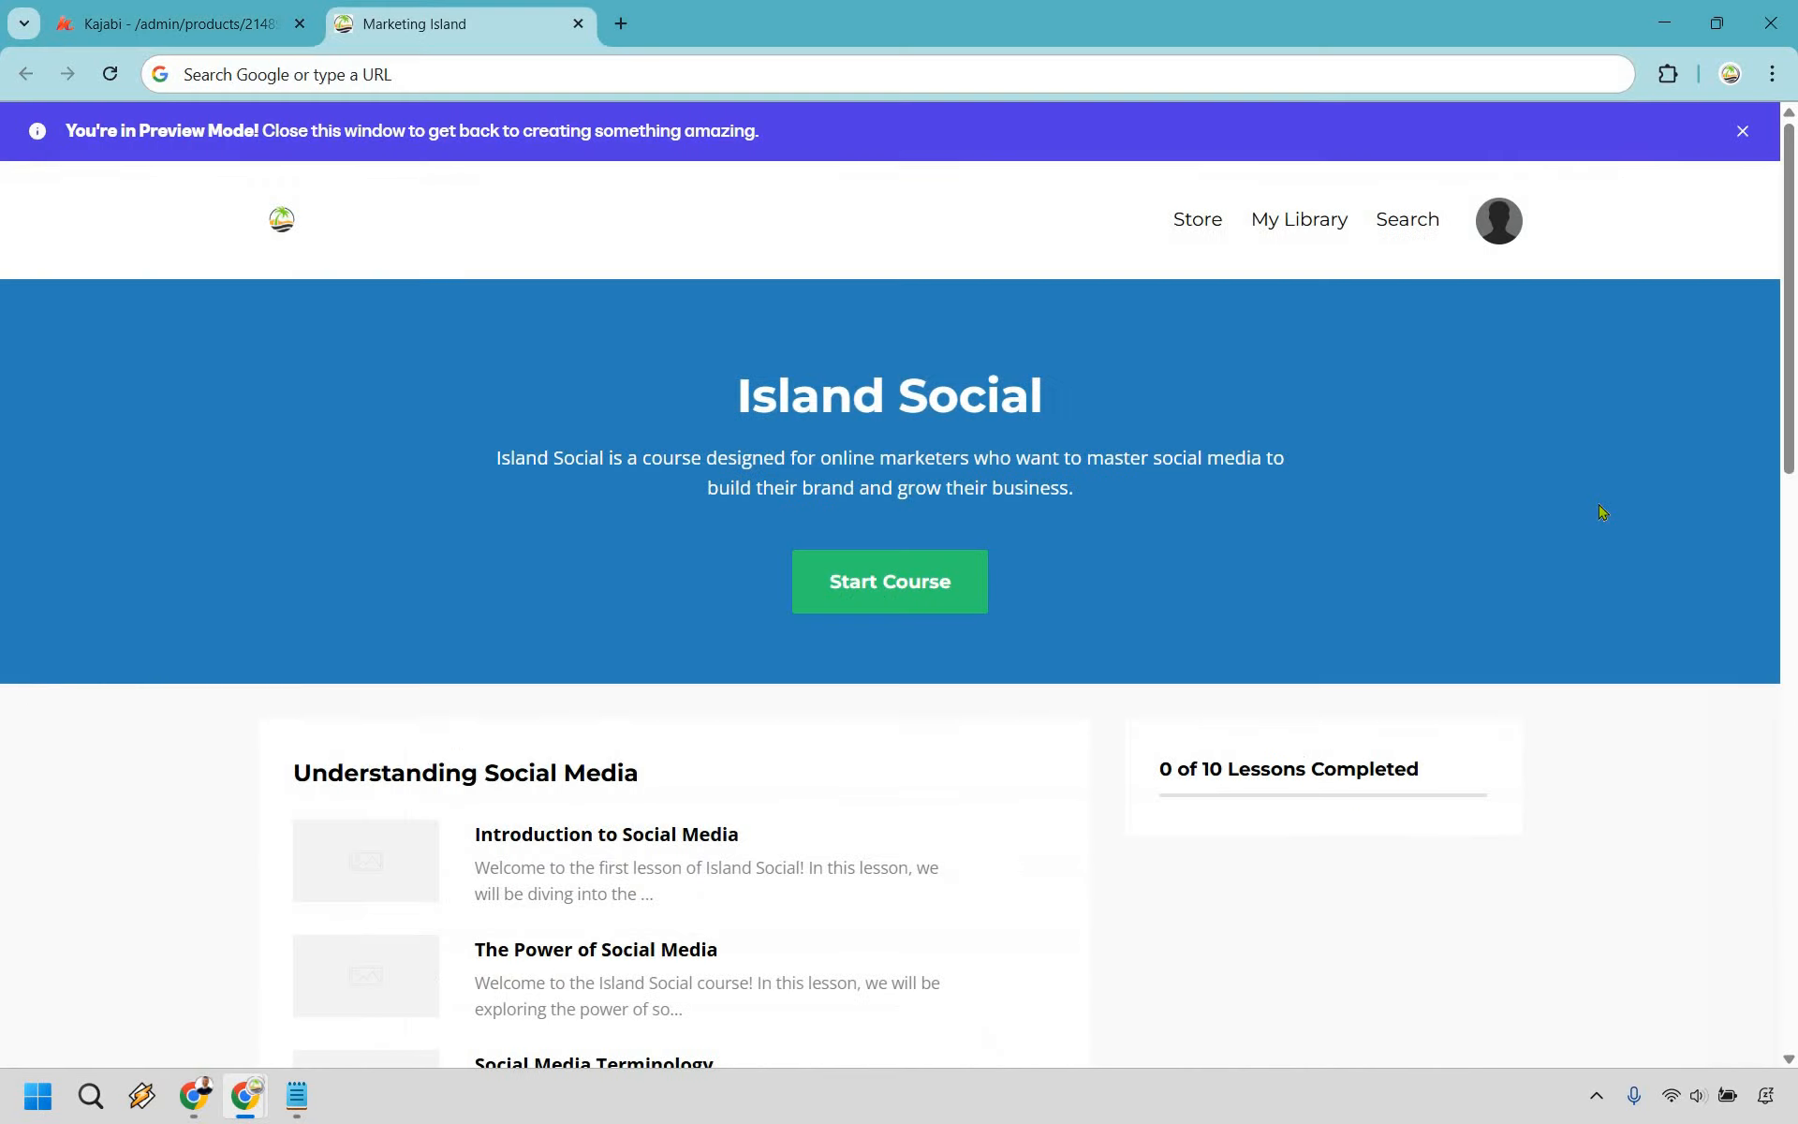
pyautogui.scroll(-15, 1602, 512)
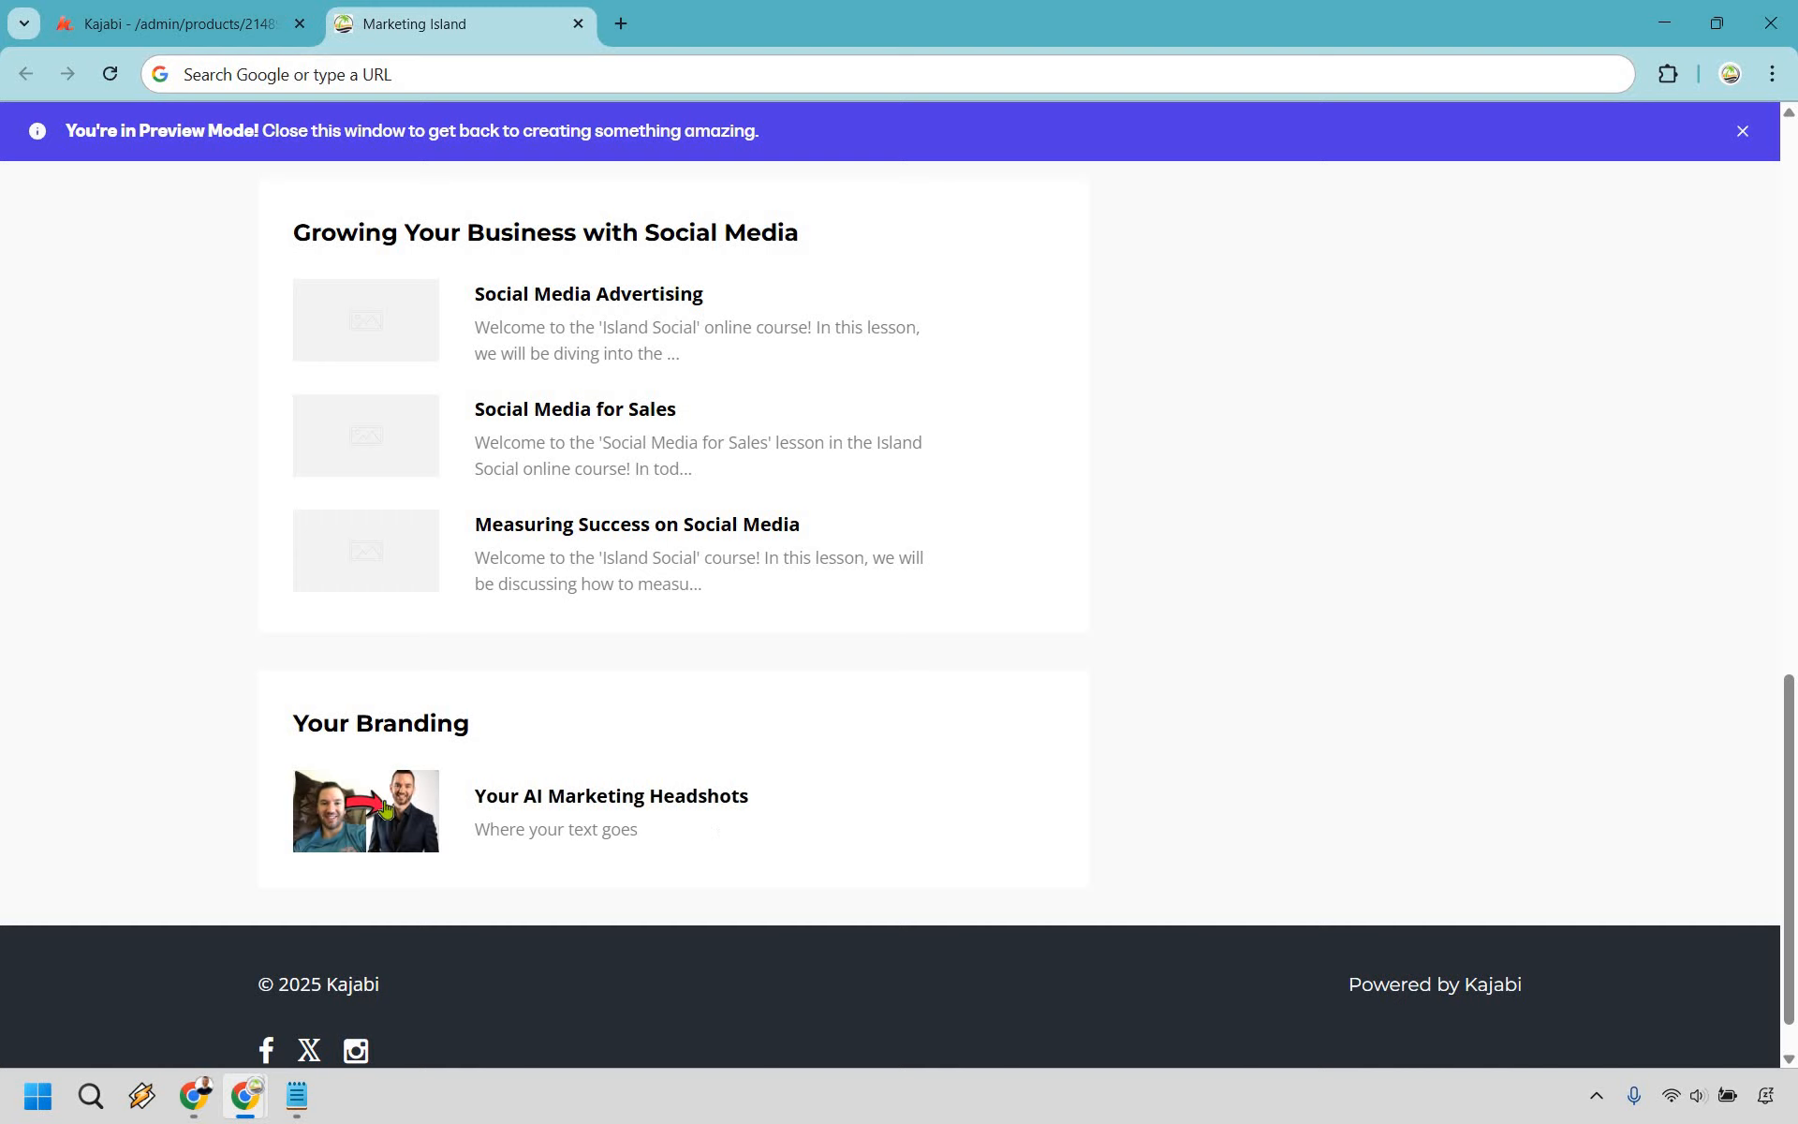
pyautogui.click(706, 799)
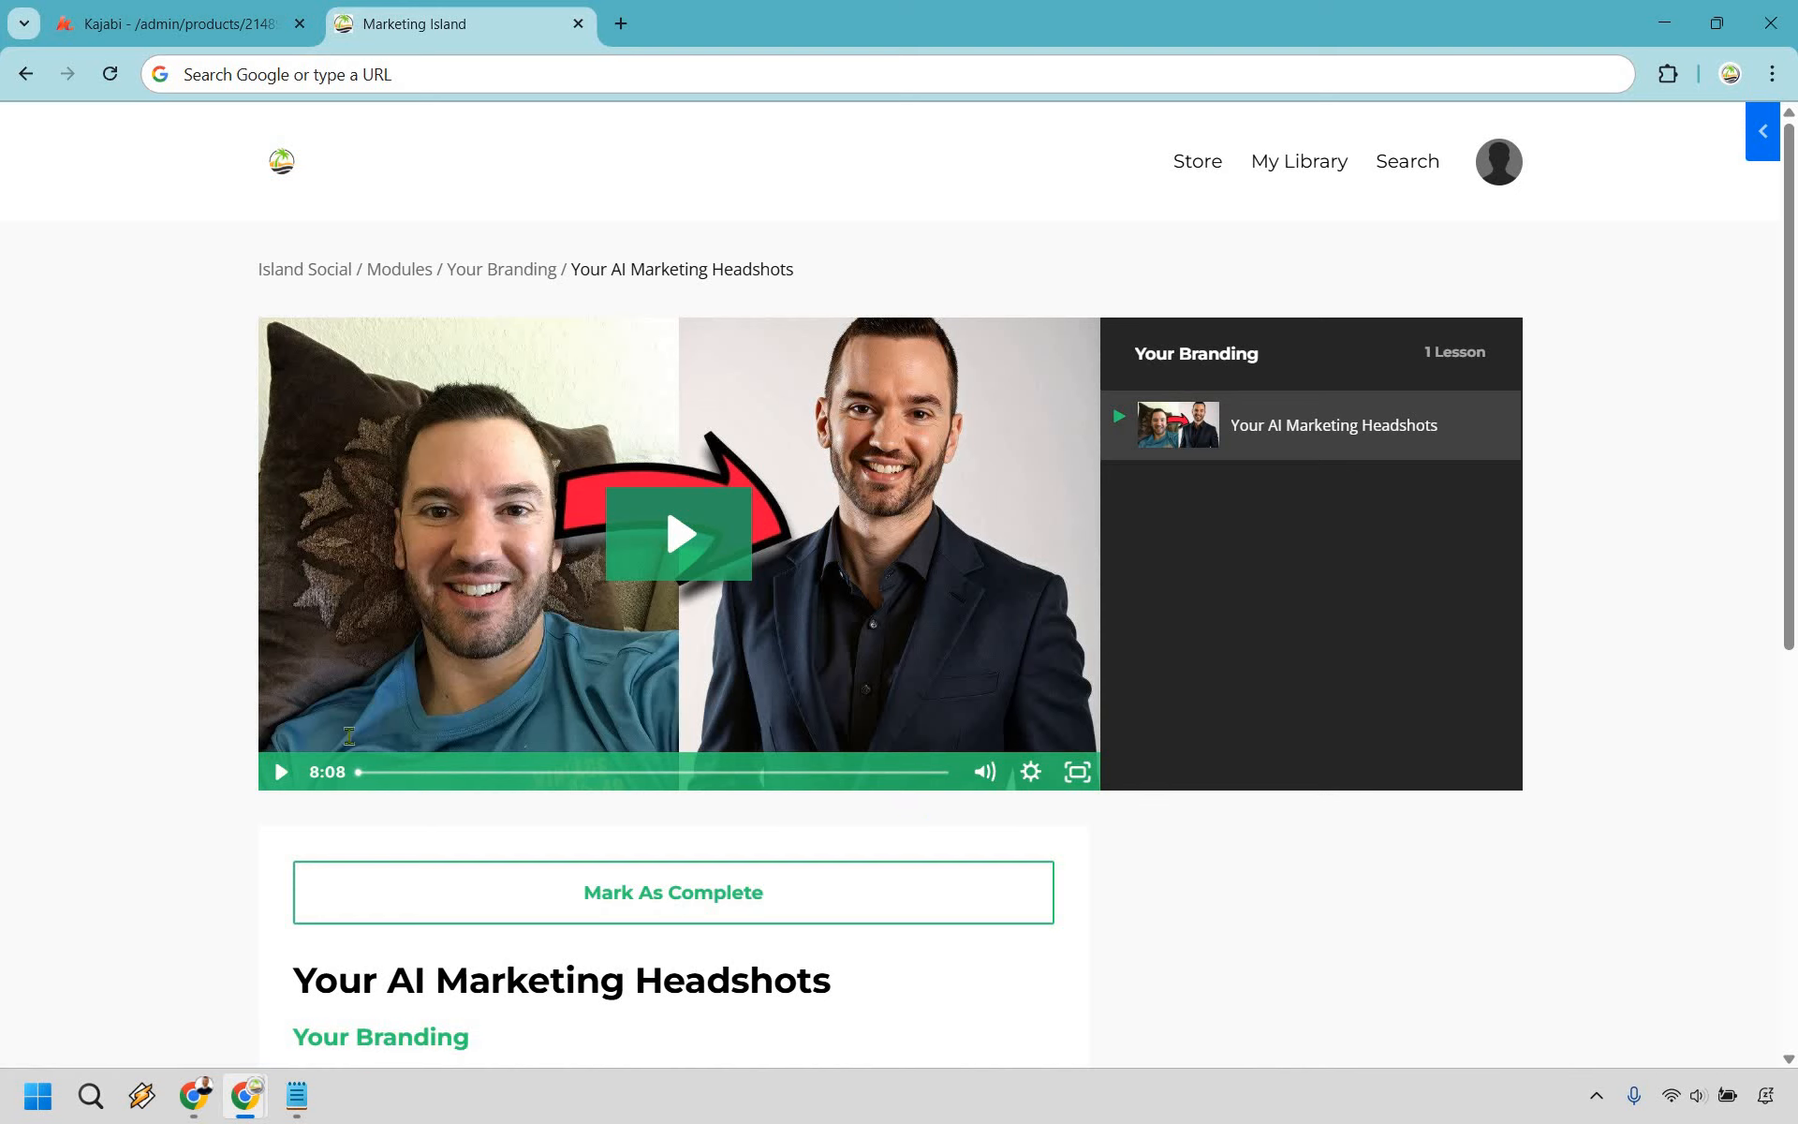
pyautogui.scroll(-2, 1546, 622)
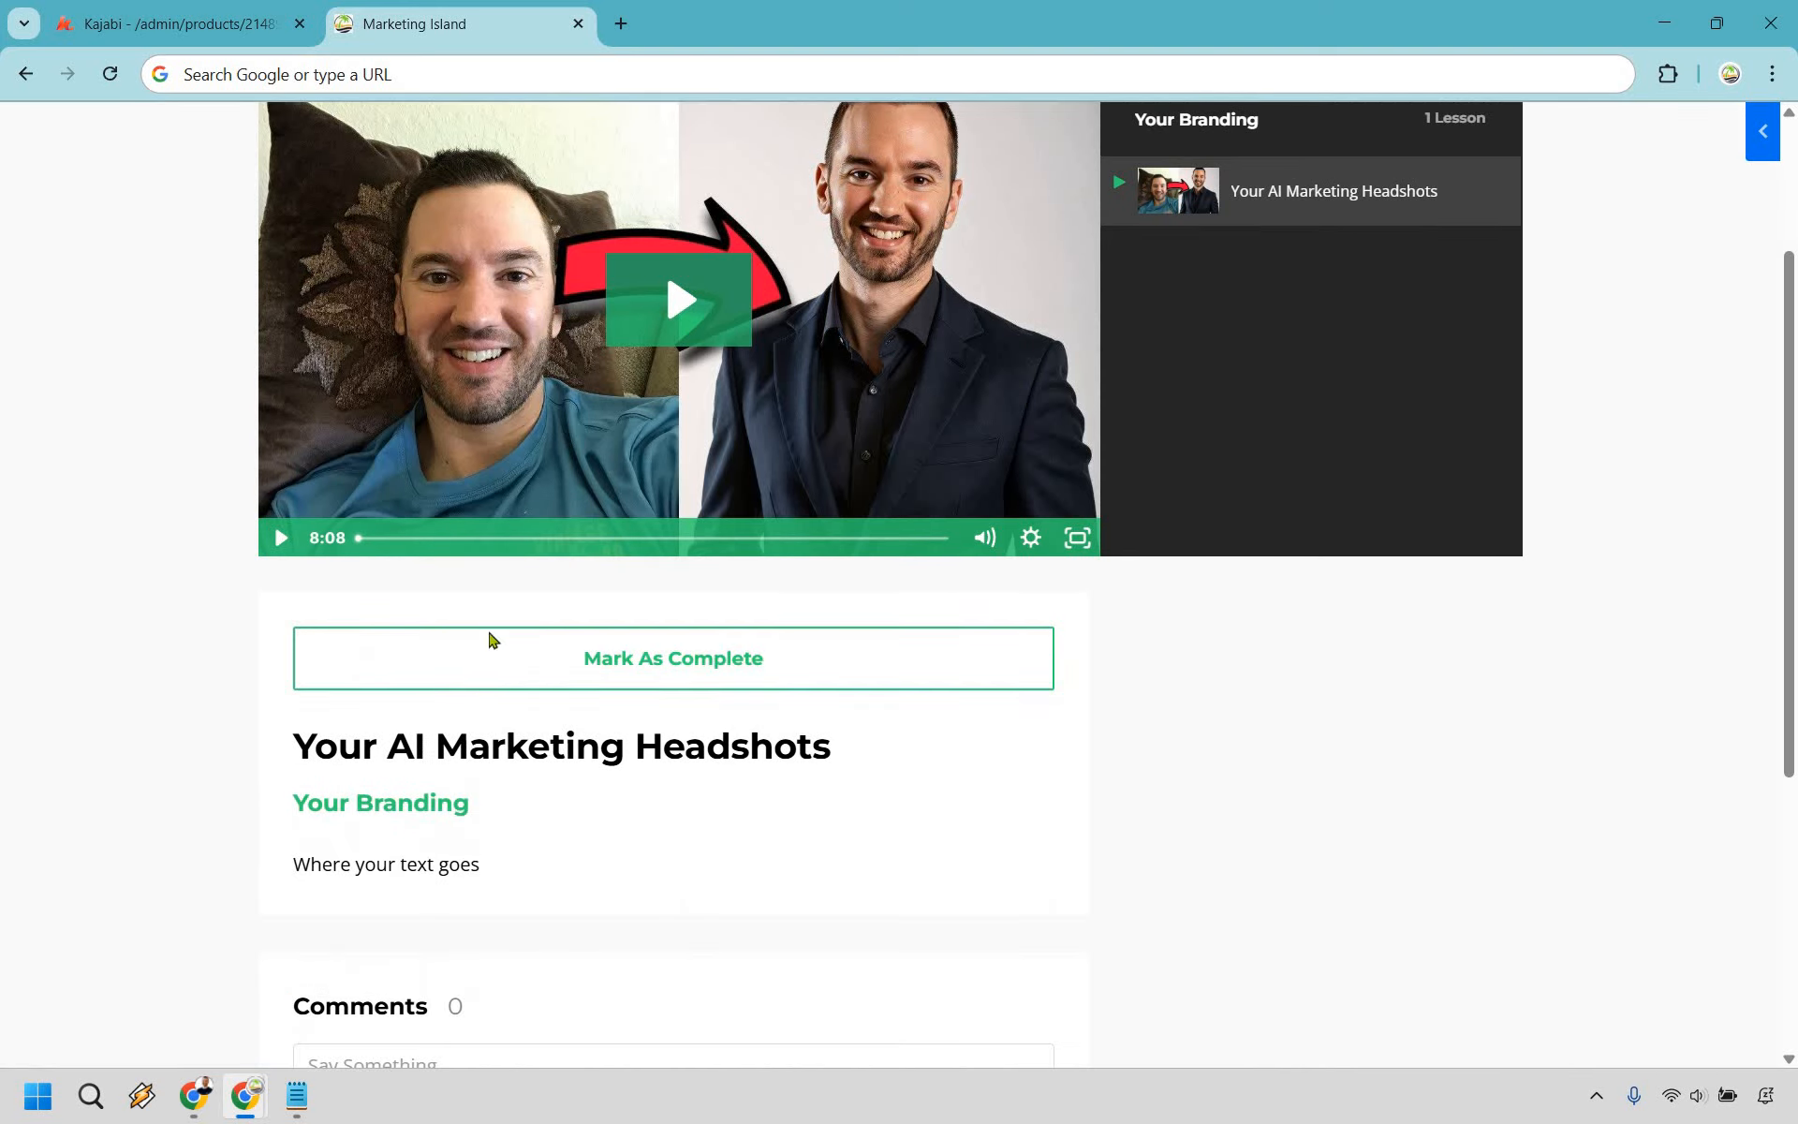
pyautogui.scroll(-2, 490, 634)
pyautogui.moveTo(293, 630); pyautogui.dragTo(560, 643)
pyautogui.click(560, 642)
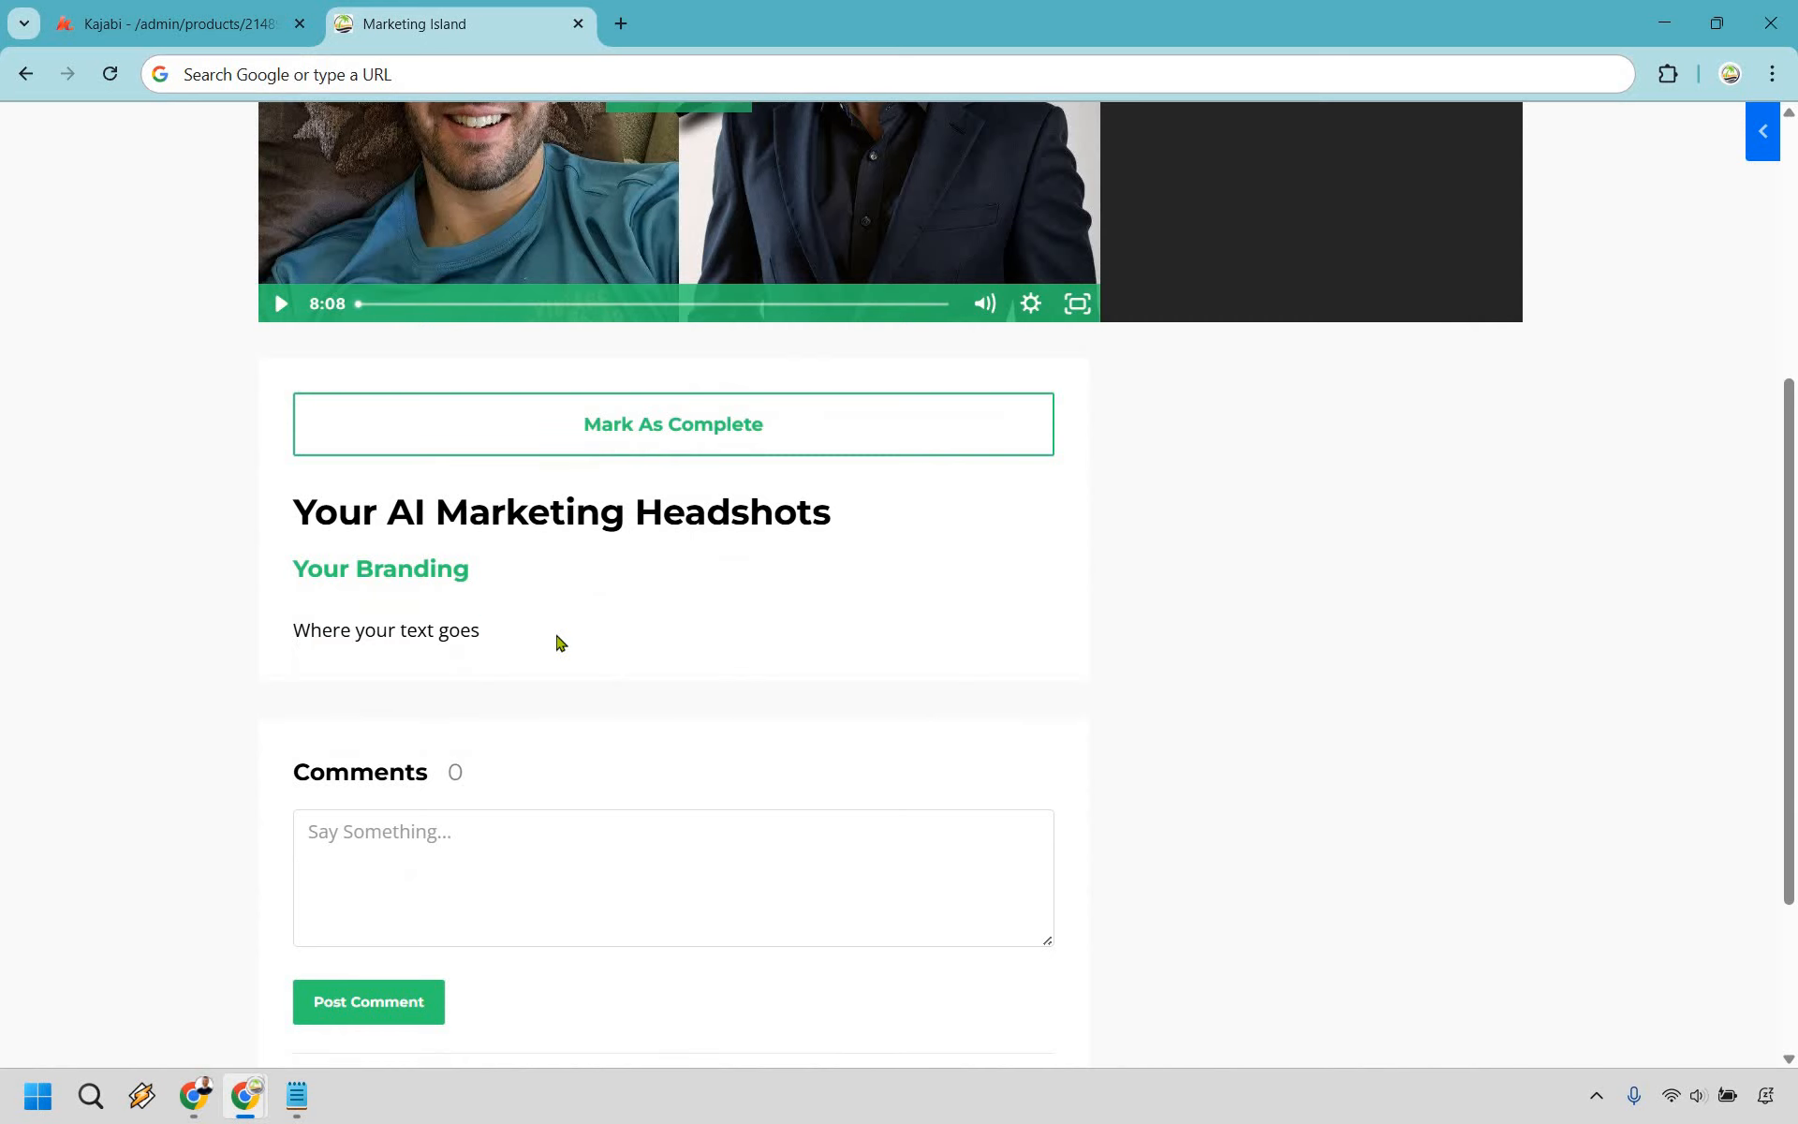
pyautogui.scroll(-1, 311, 726)
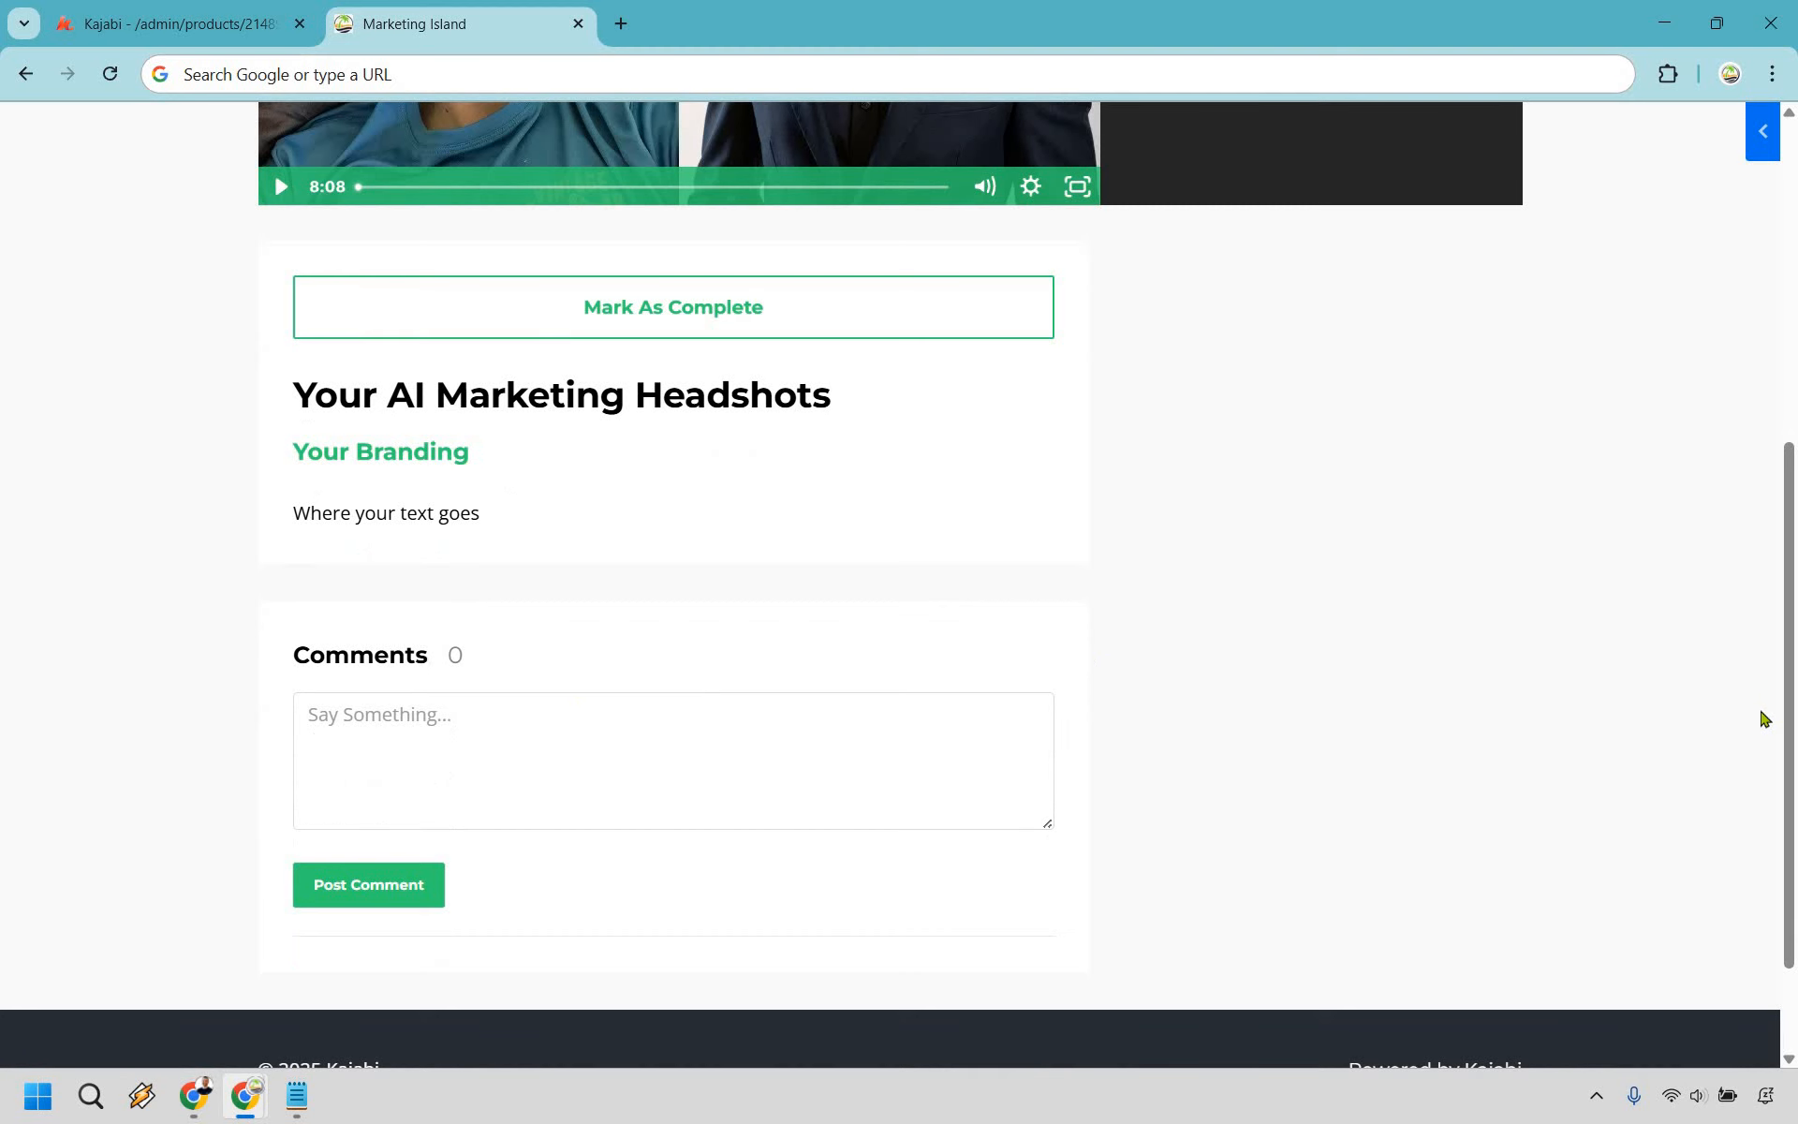
pyautogui.scroll(5, 1764, 718)
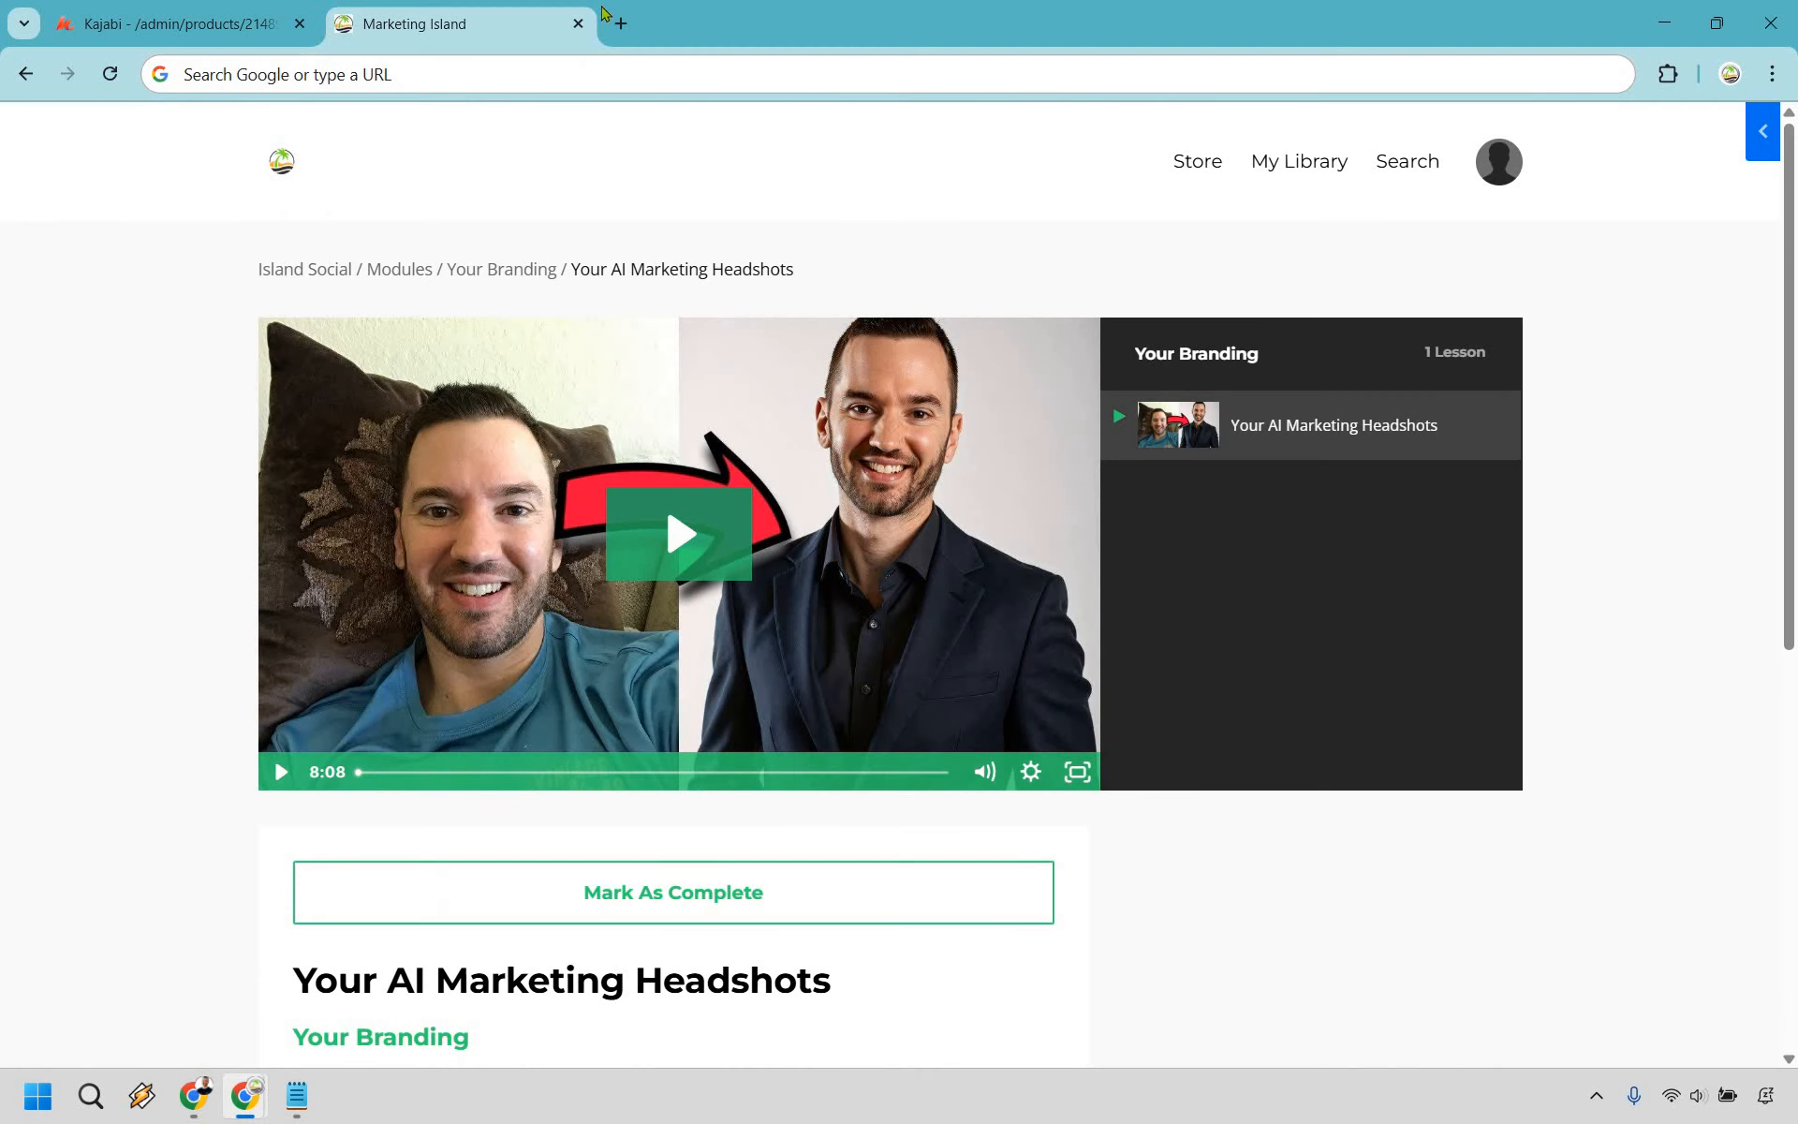
# - Close the preview tab and delete the Social Media Terminology lesson
pyautogui.hotkey('ctrl', 'w')
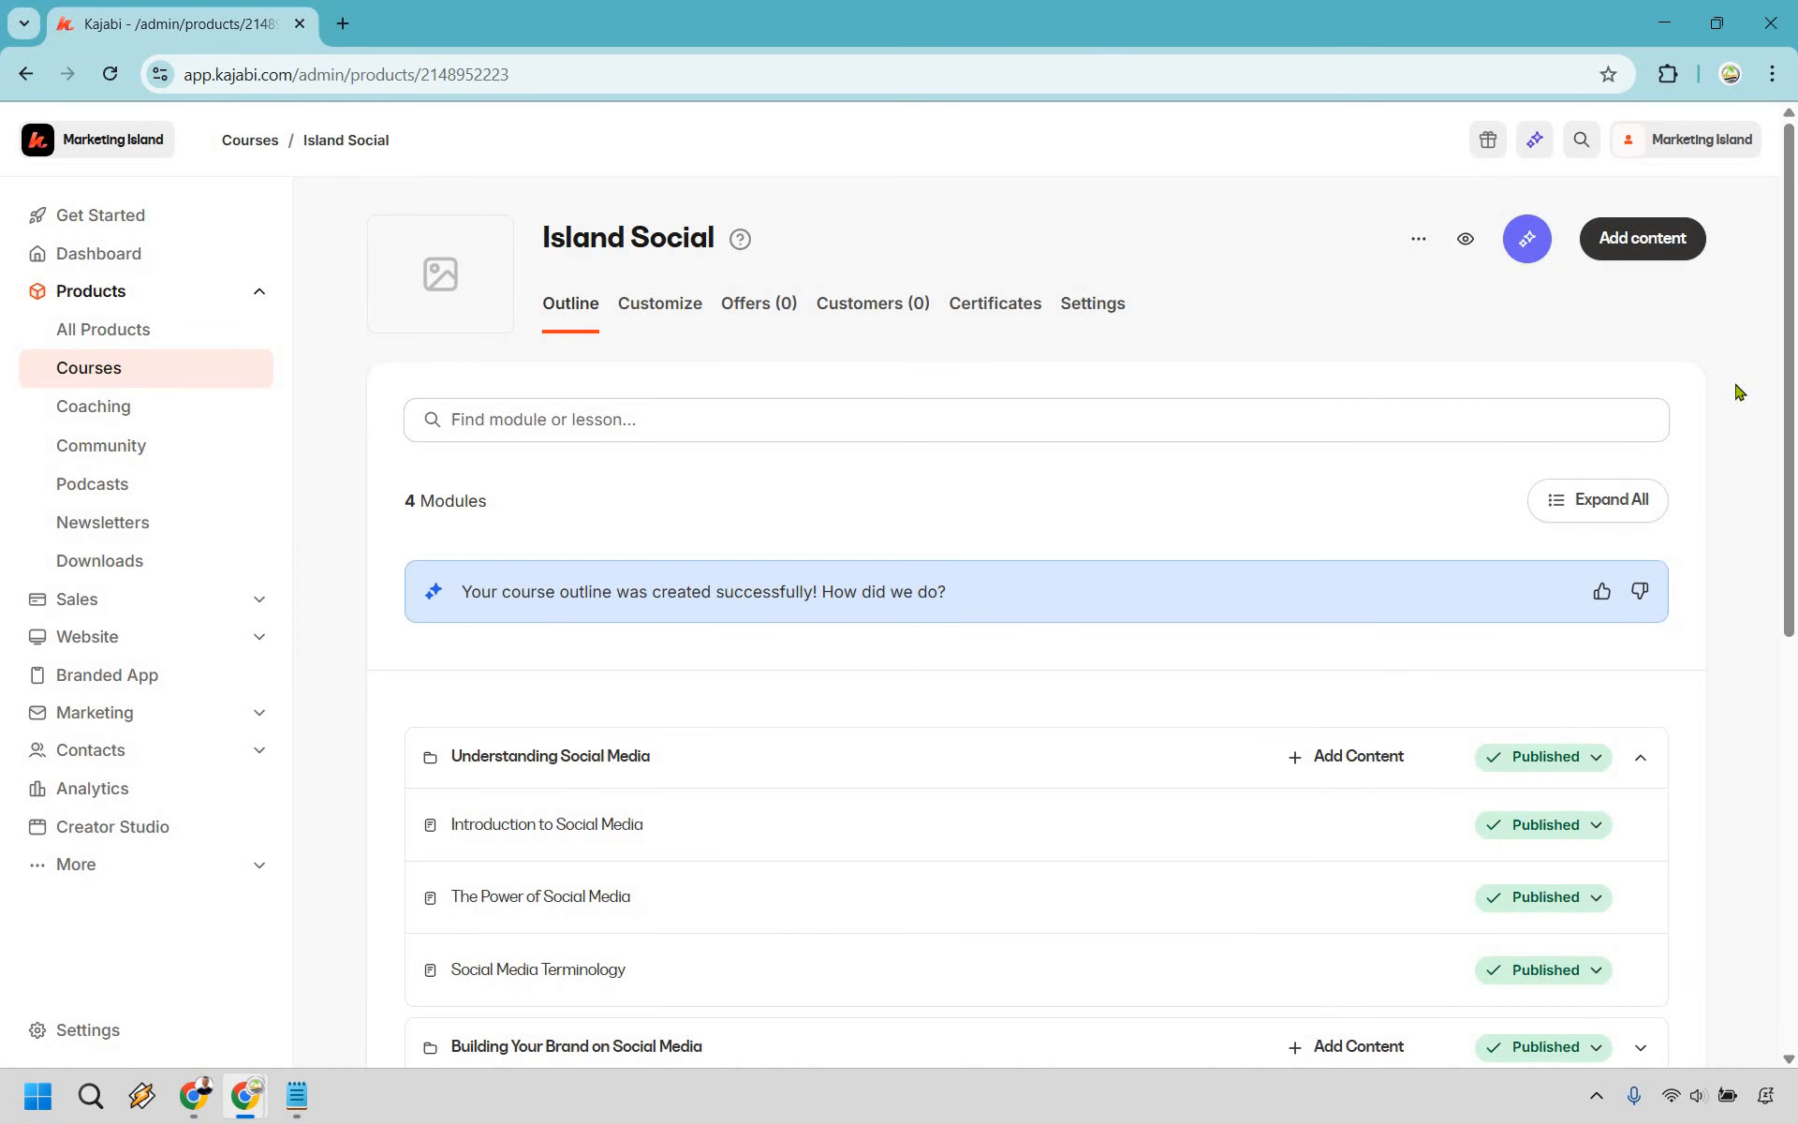
pyautogui.scroll(-4, 1363, 624)
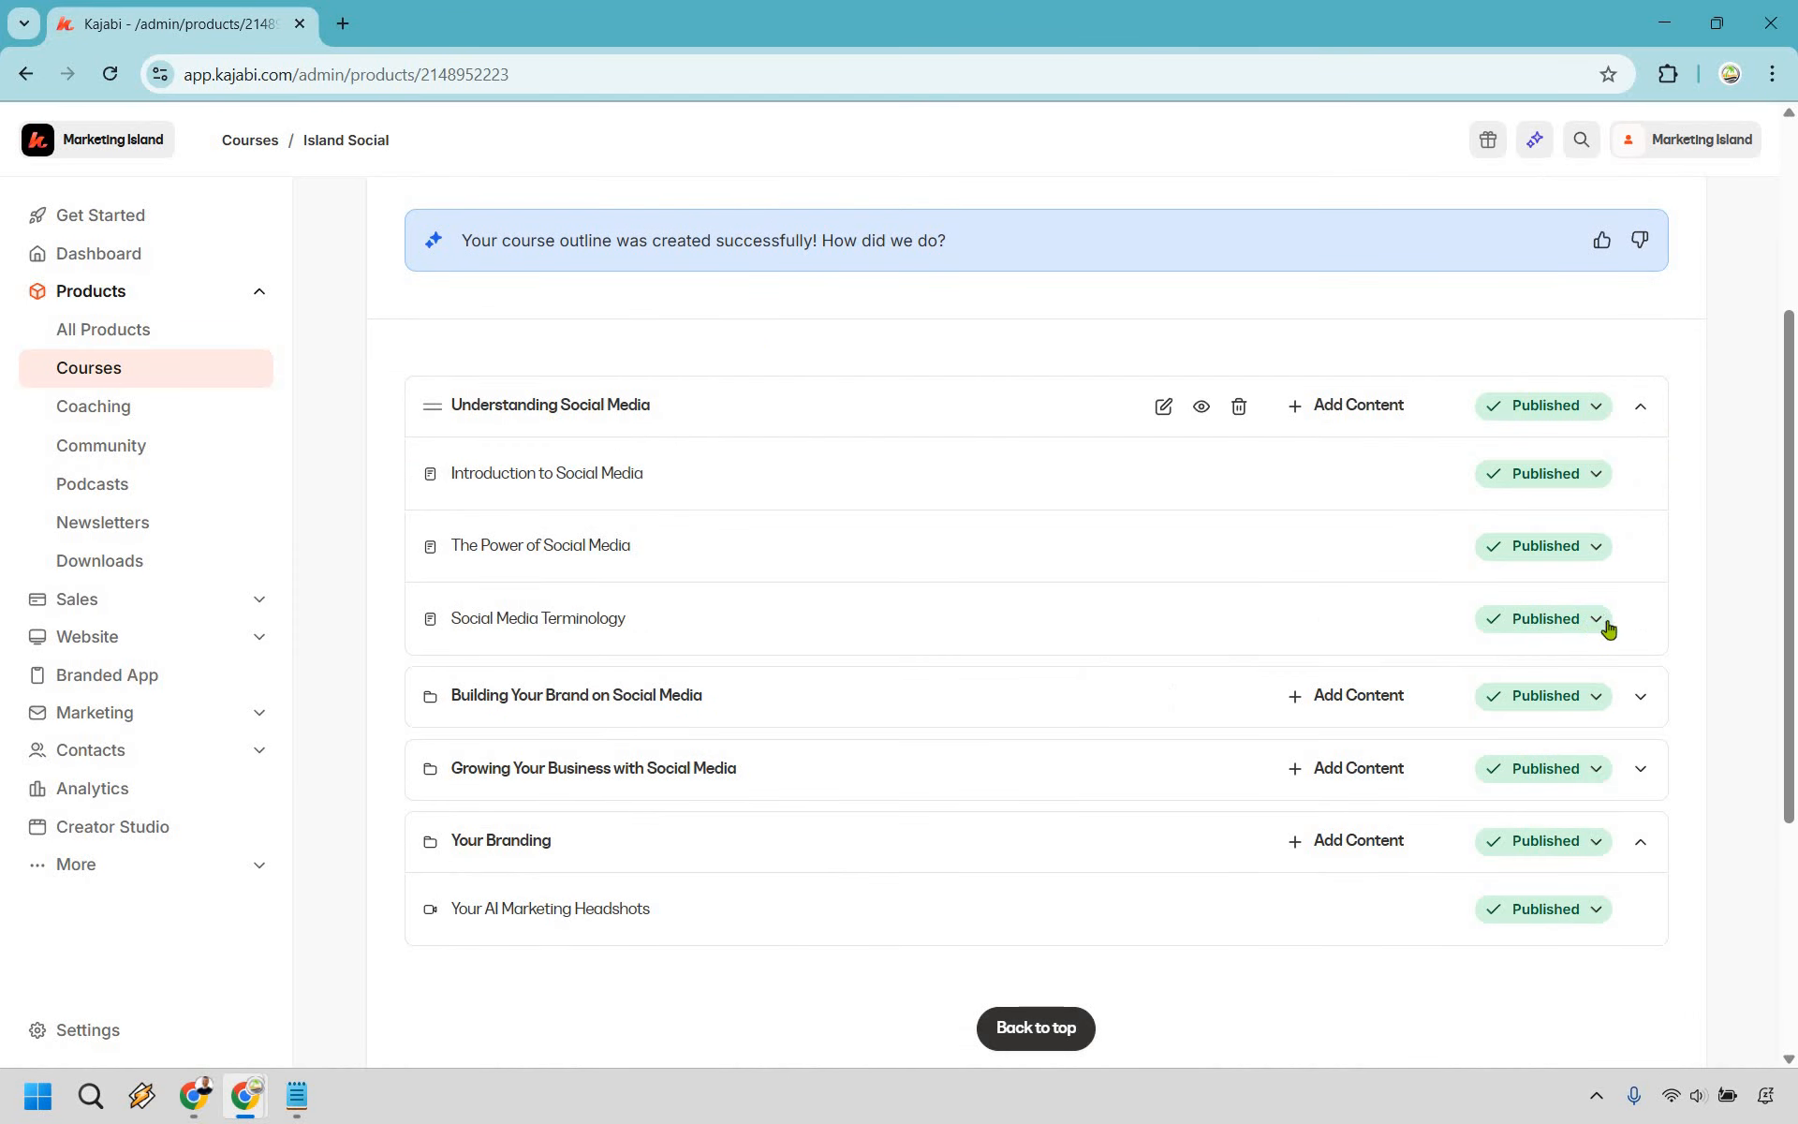
pyautogui.moveTo(1386, 622)
pyautogui.click(1386, 620)
pyautogui.click(1114, 370)
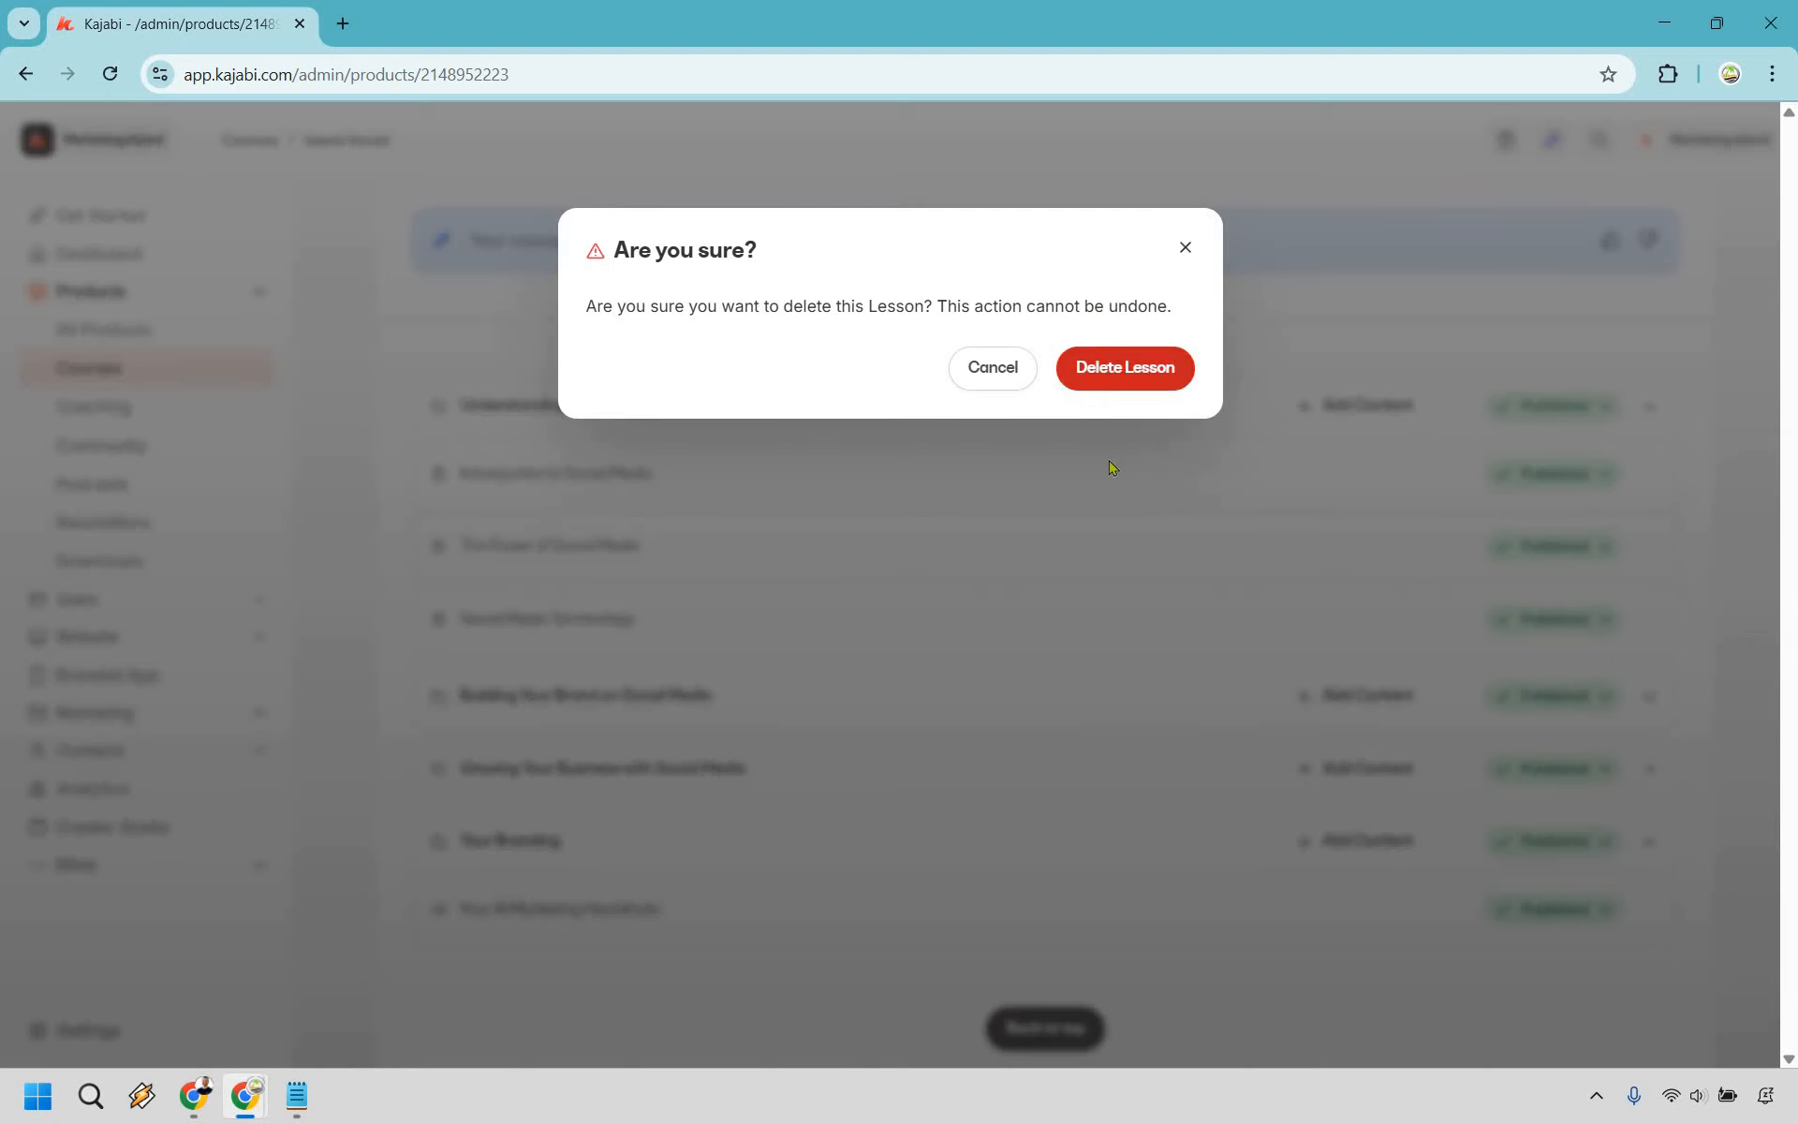
# - Delete The Power of Social Media and Introduction to Social Media lessons, then the Understanding Social Media module
pyautogui.click(1387, 547)
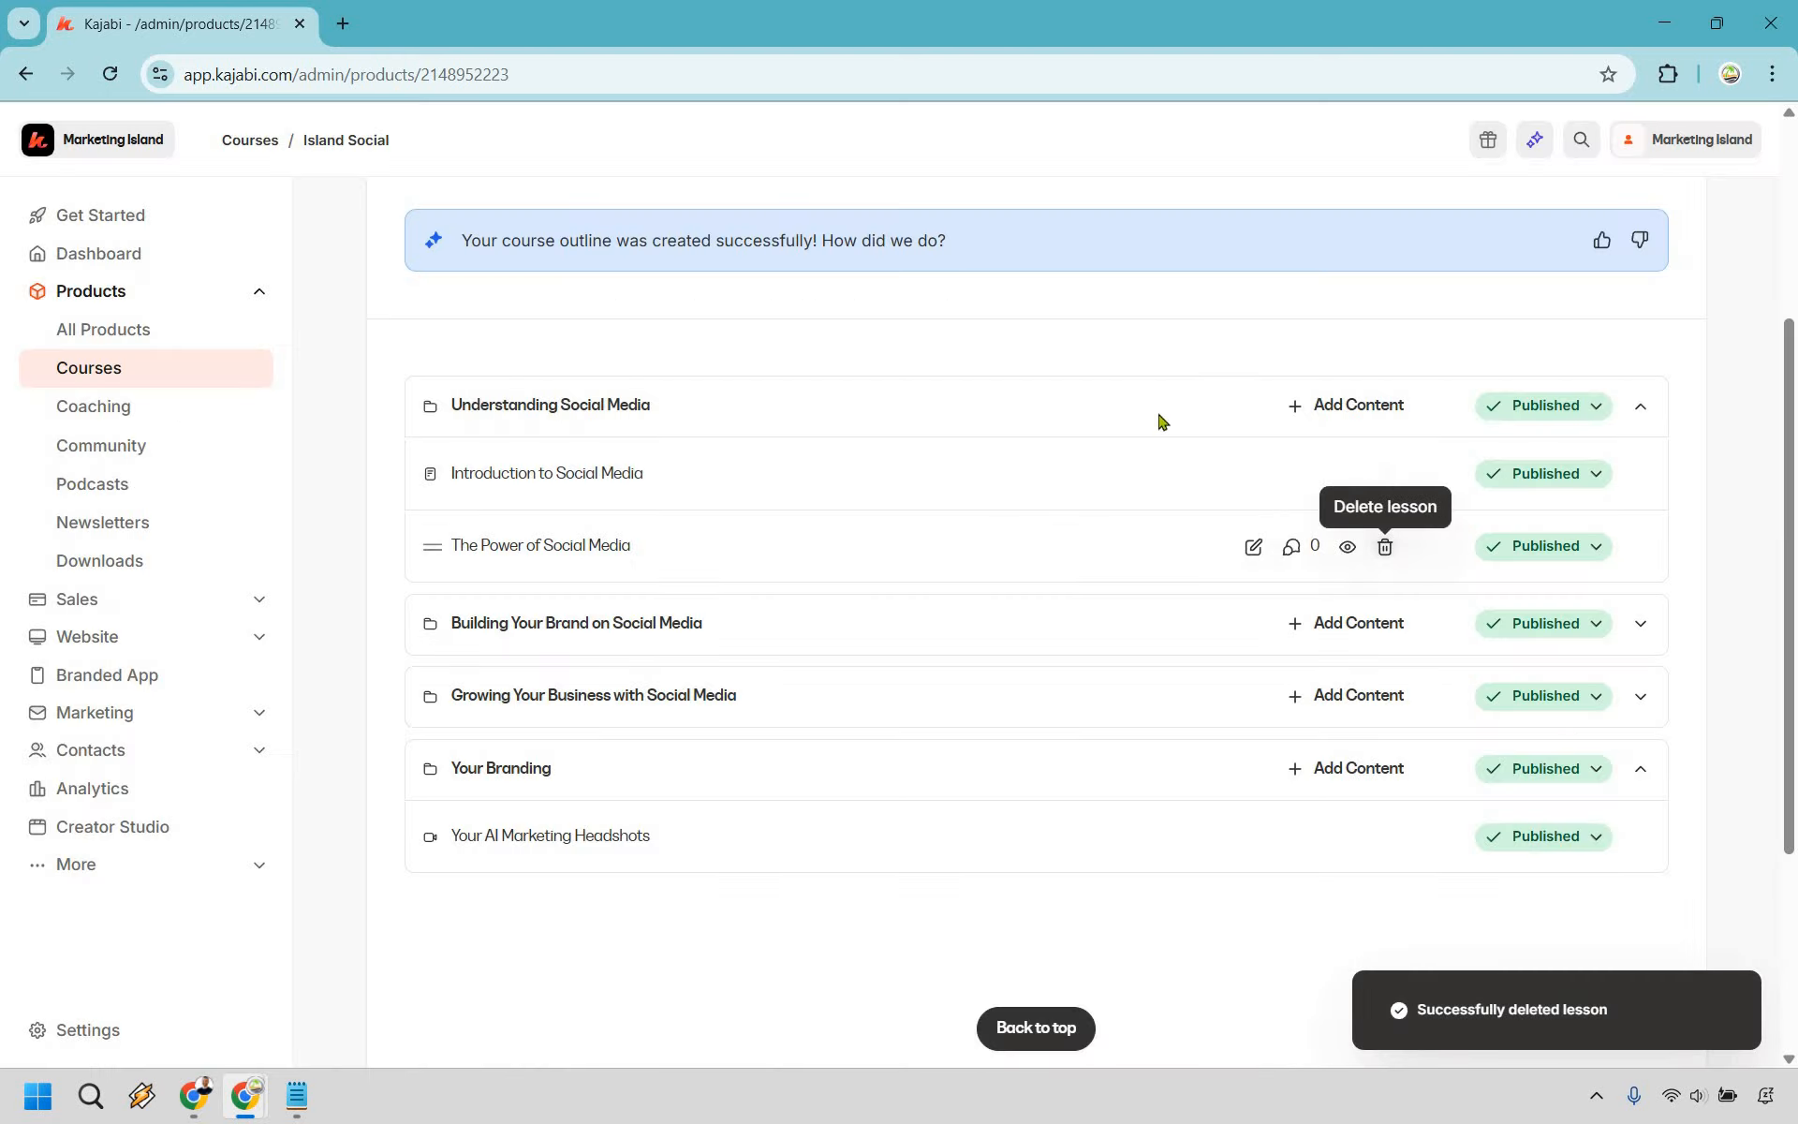
pyautogui.click(1155, 374)
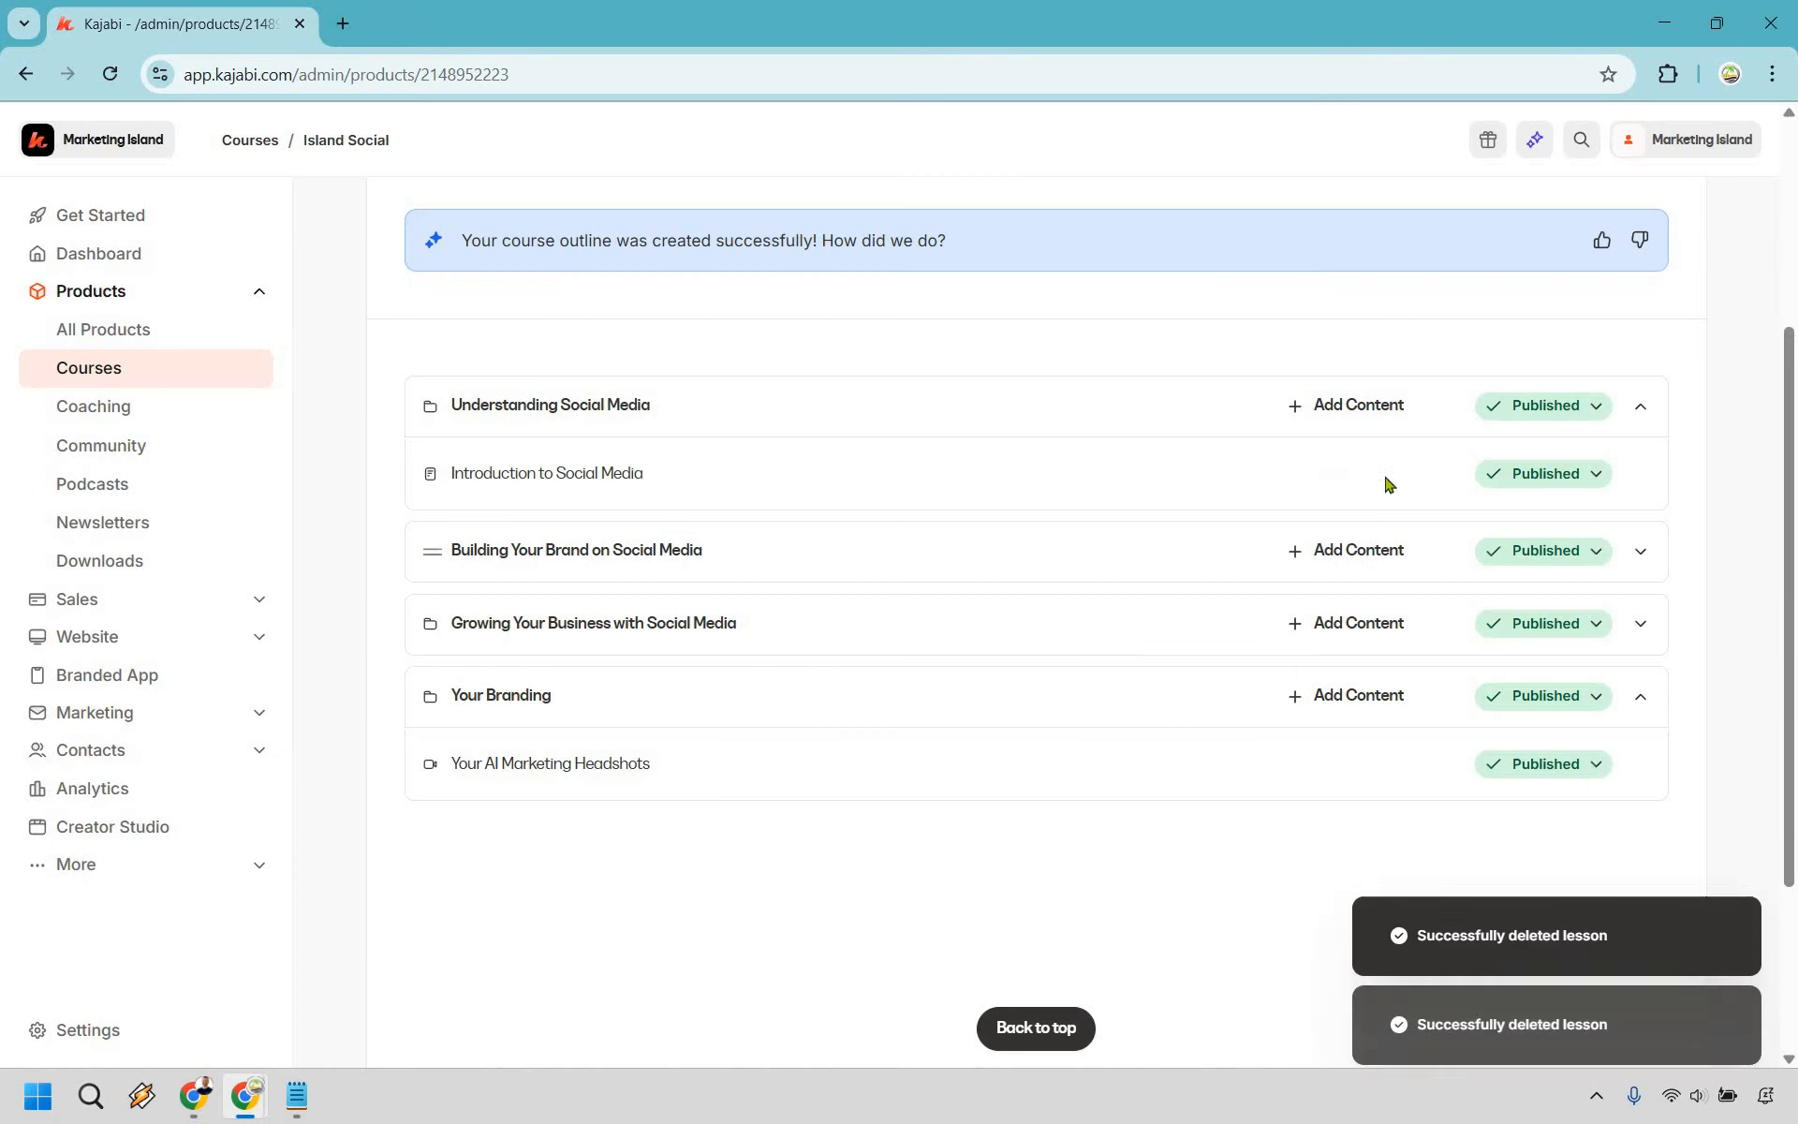
pyautogui.click(1394, 473)
pyautogui.click(1151, 371)
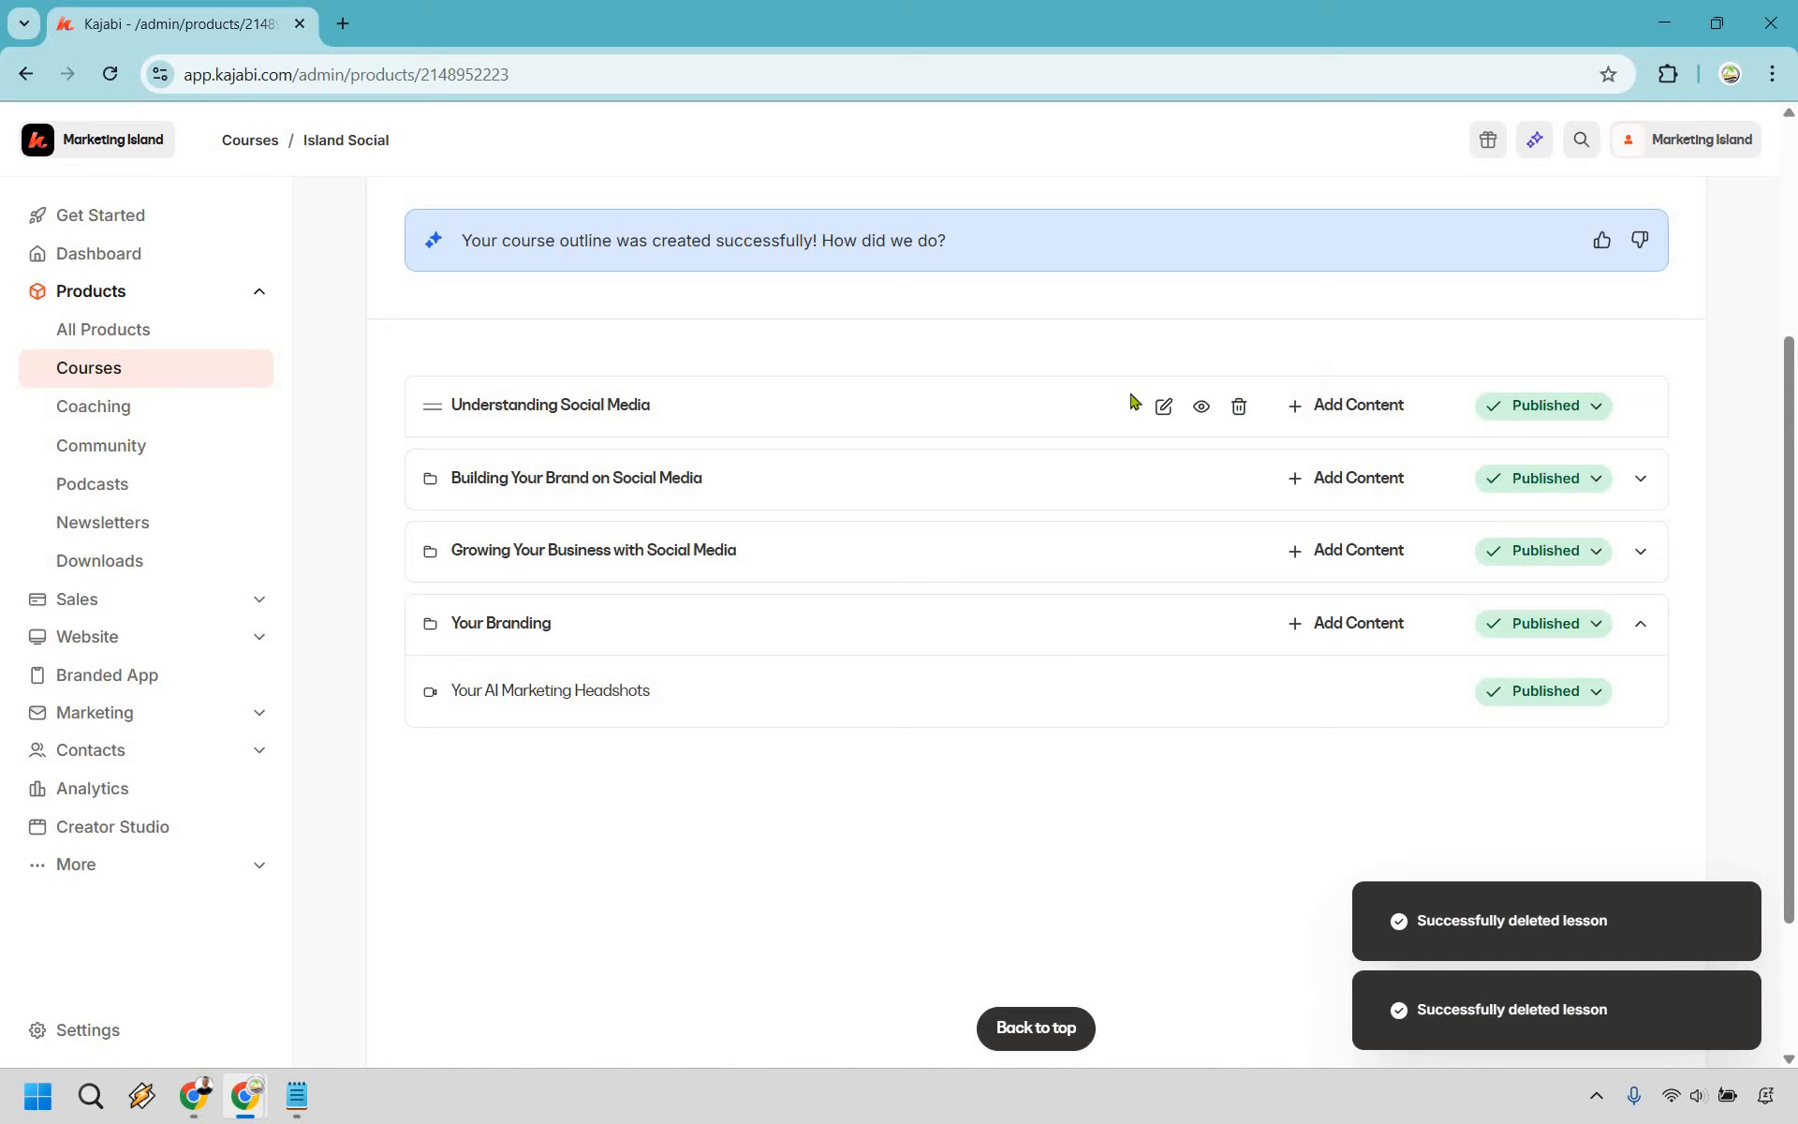
pyautogui.click(1240, 405)
pyautogui.click(1077, 375)
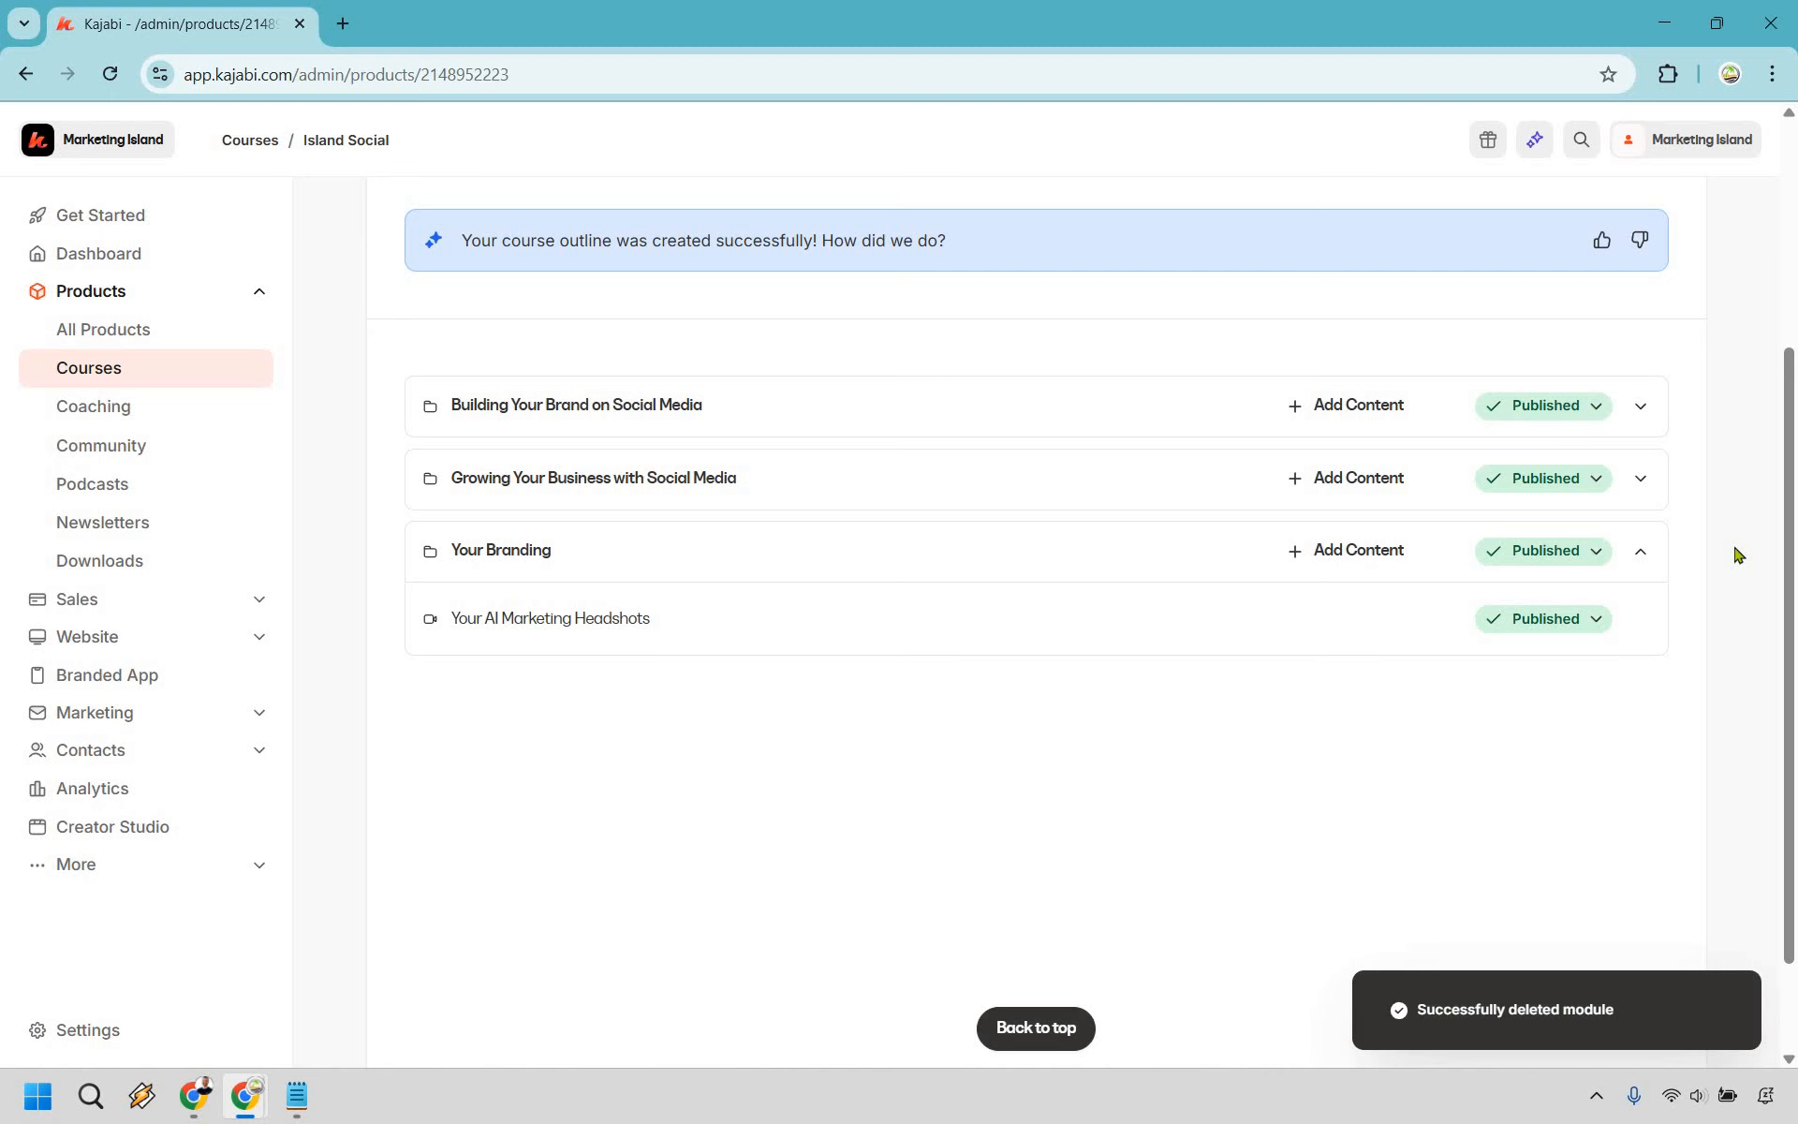
pyautogui.scroll(4, 1737, 555)
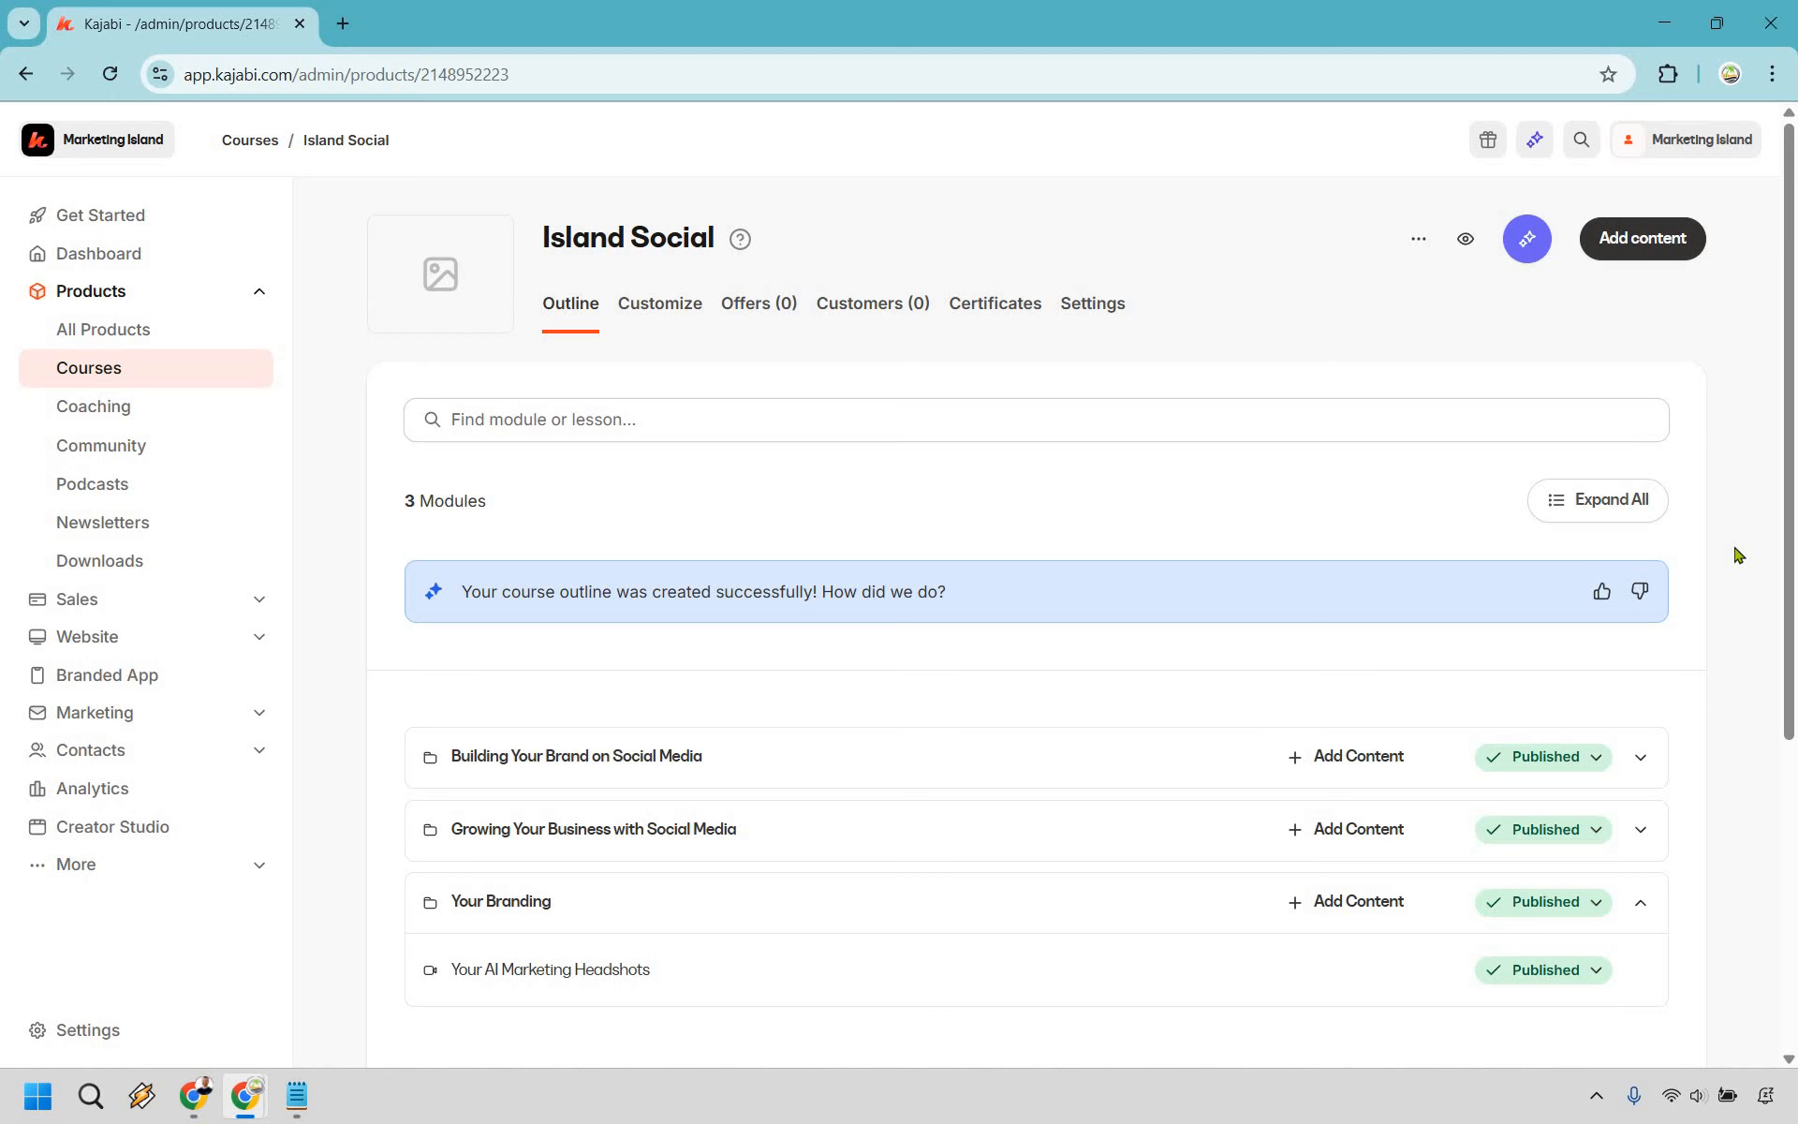
pyautogui.click(1641, 251)
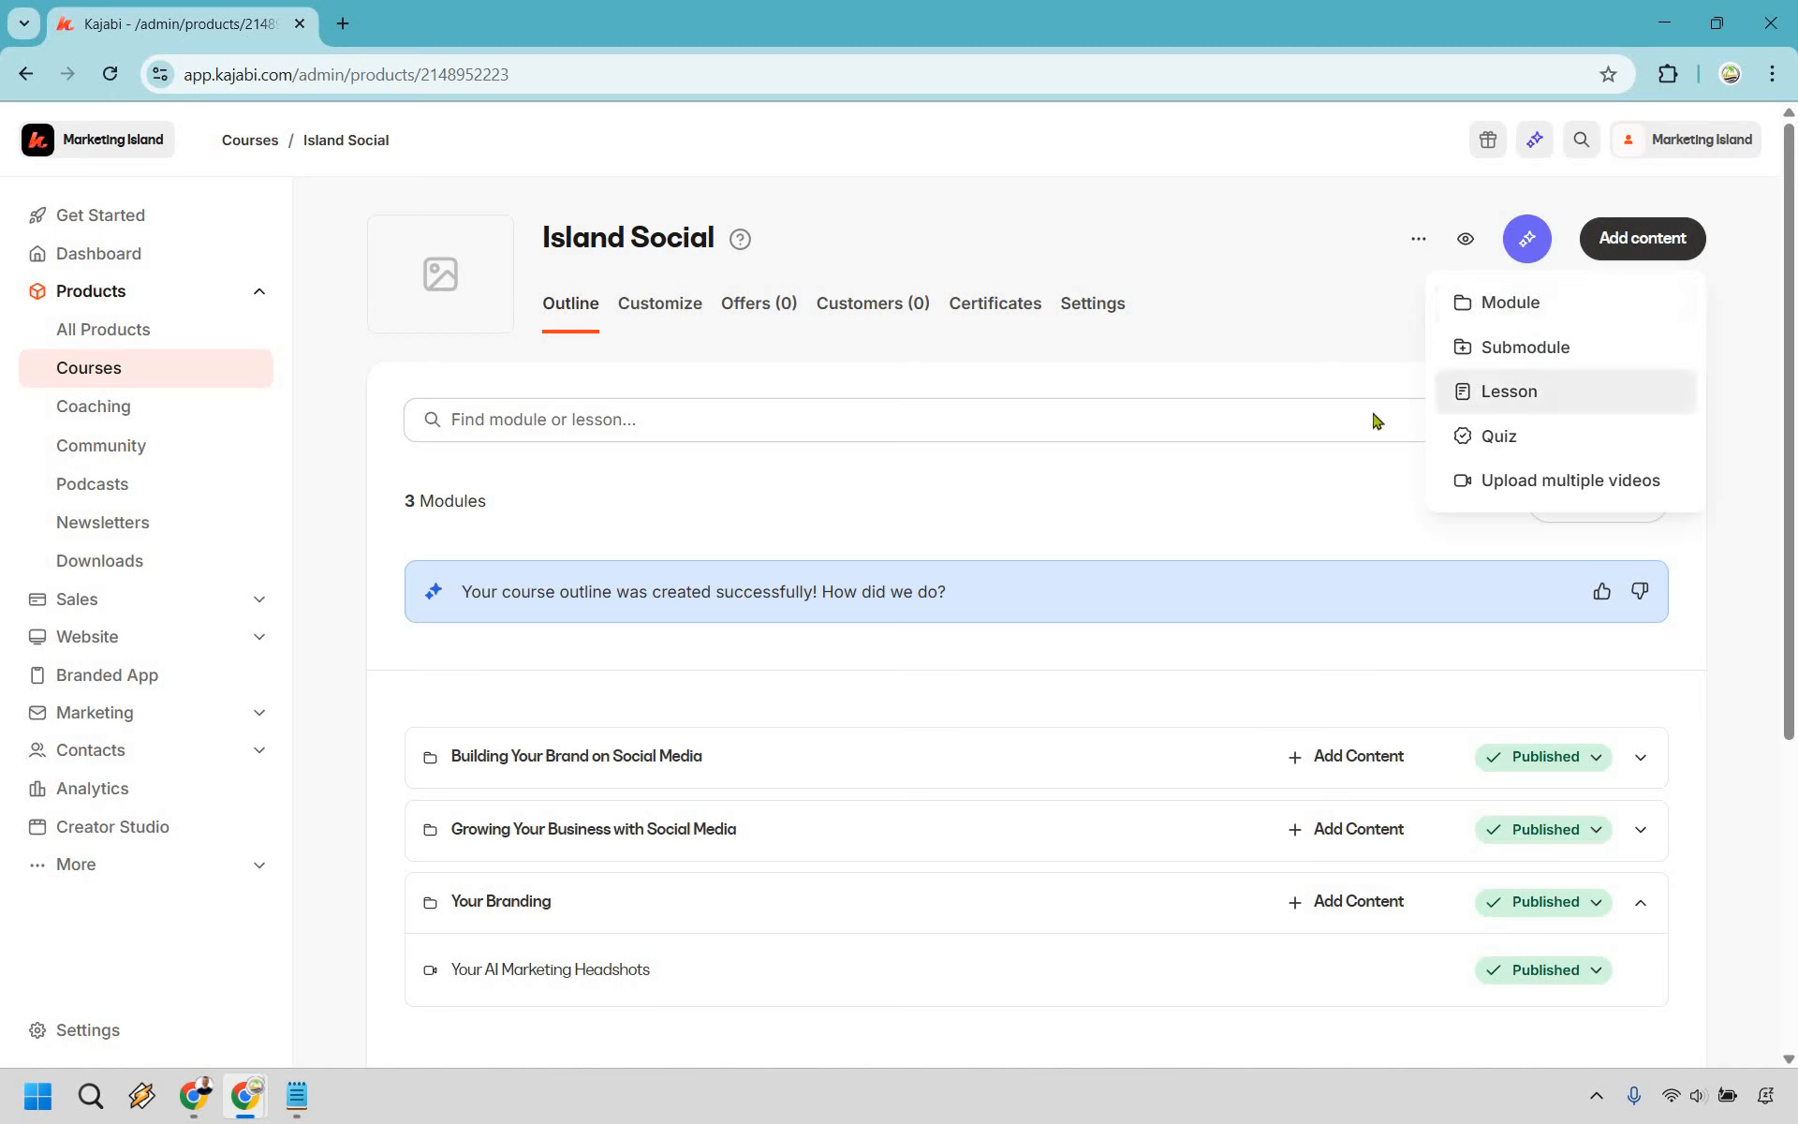
pyautogui.click(1748, 371)
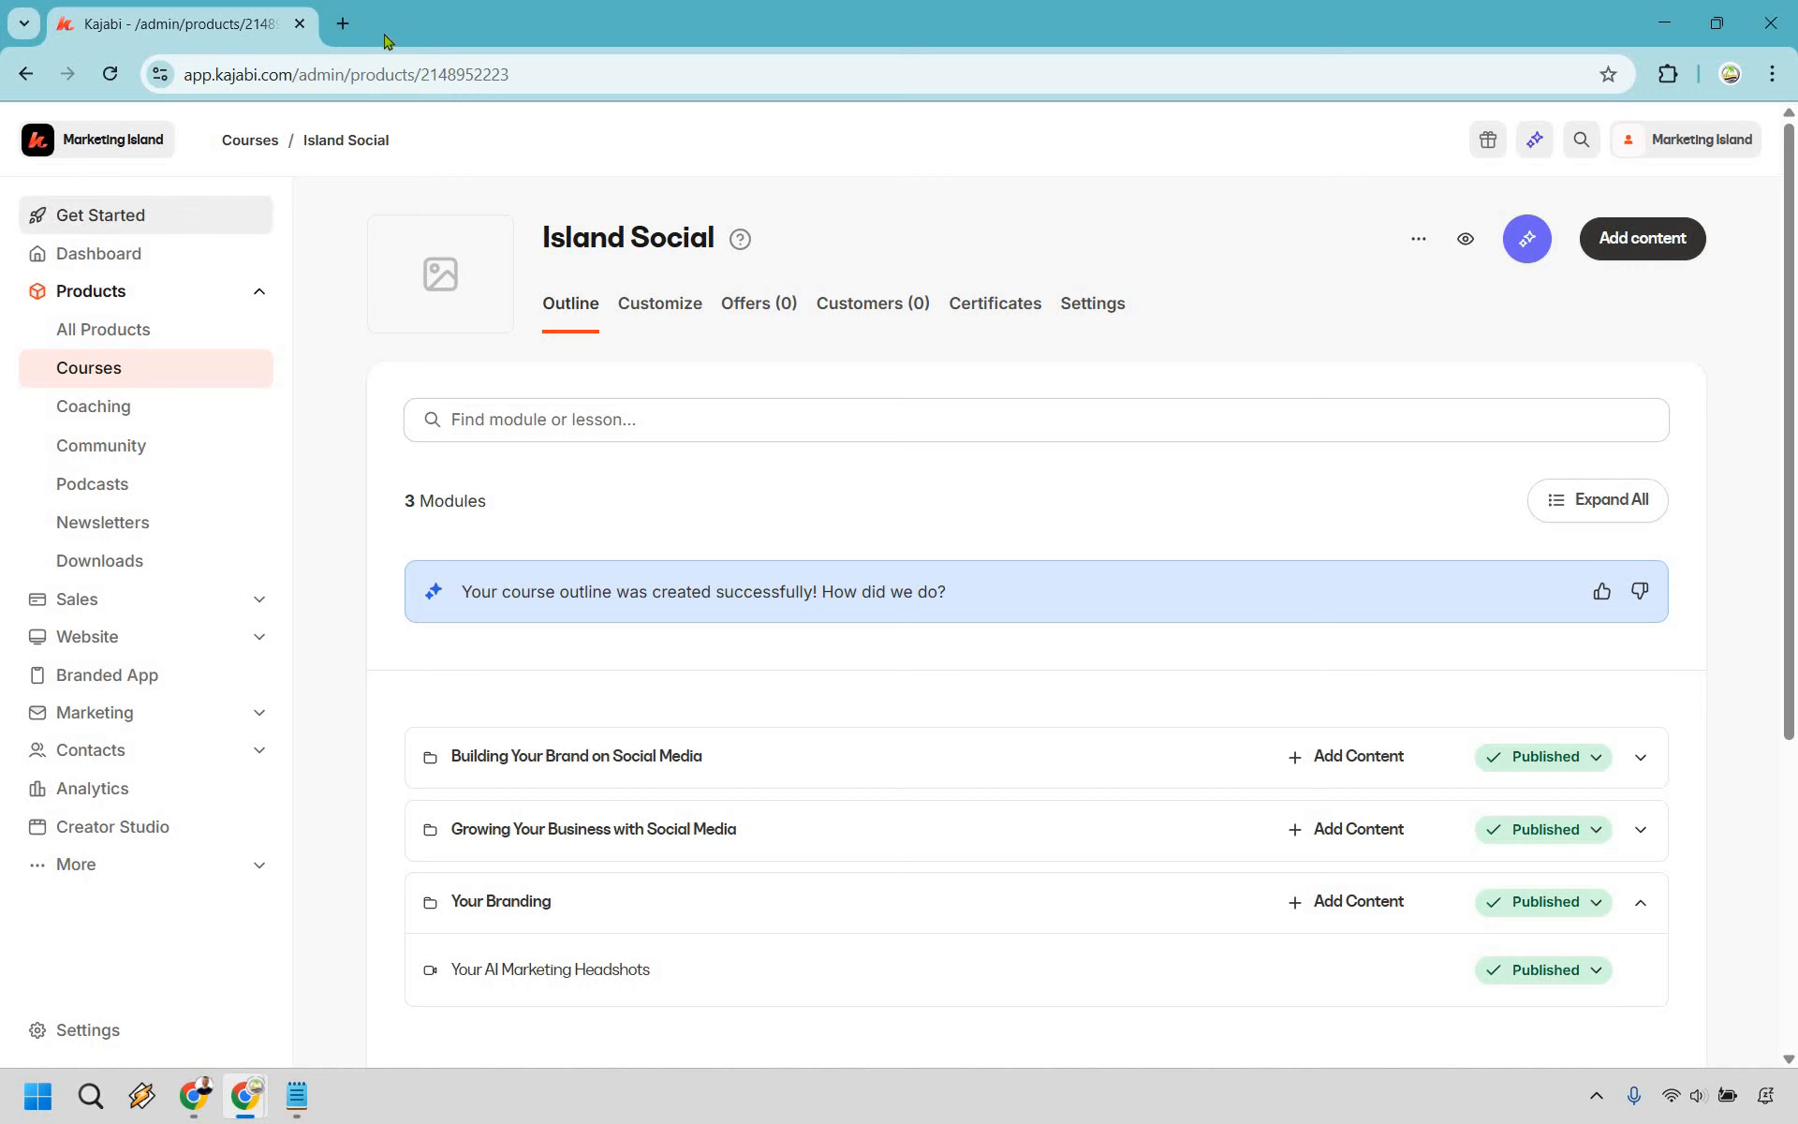
pyautogui.rightClick(106, 219)
# - Open Get Started in a new tab and begin an offer titled Island Social with the Island Social course
pyautogui.click(178, 242)
pyautogui.click(386, 33)
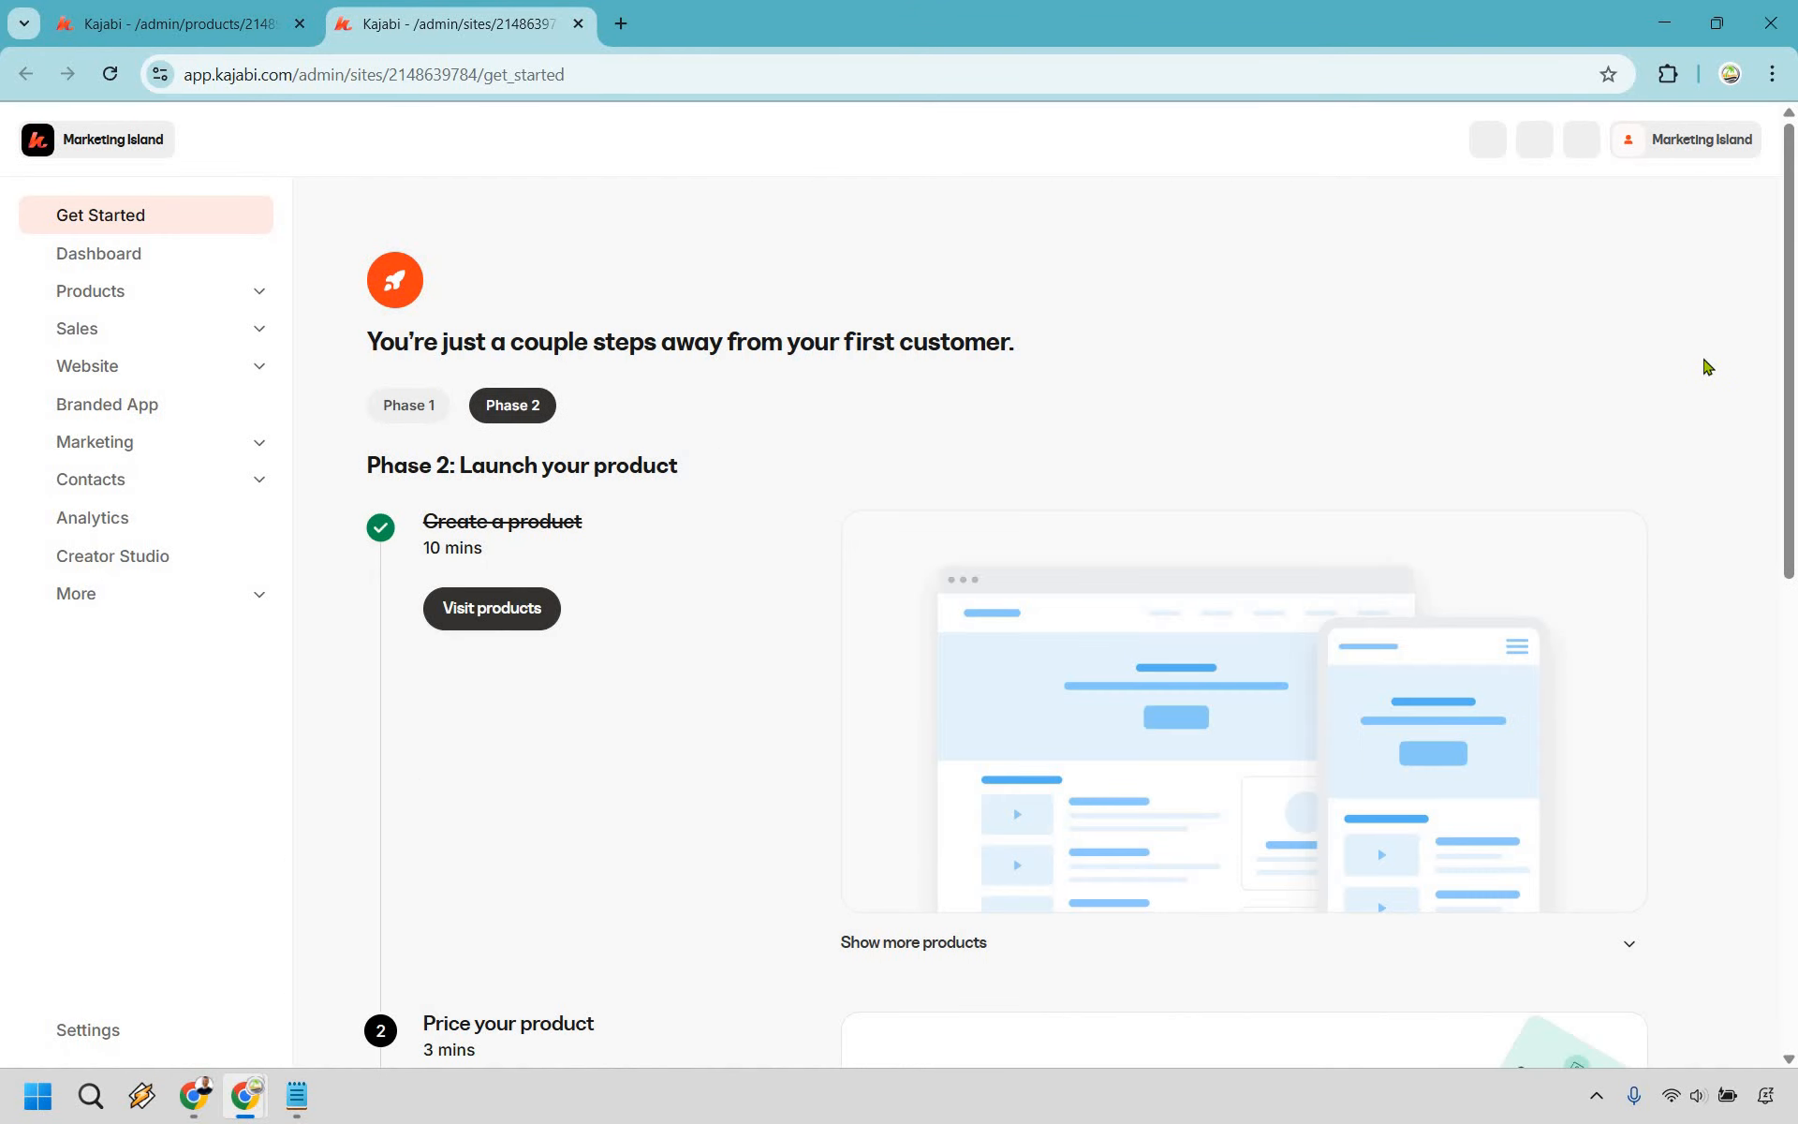
pyautogui.scroll(-1, 1706, 366)
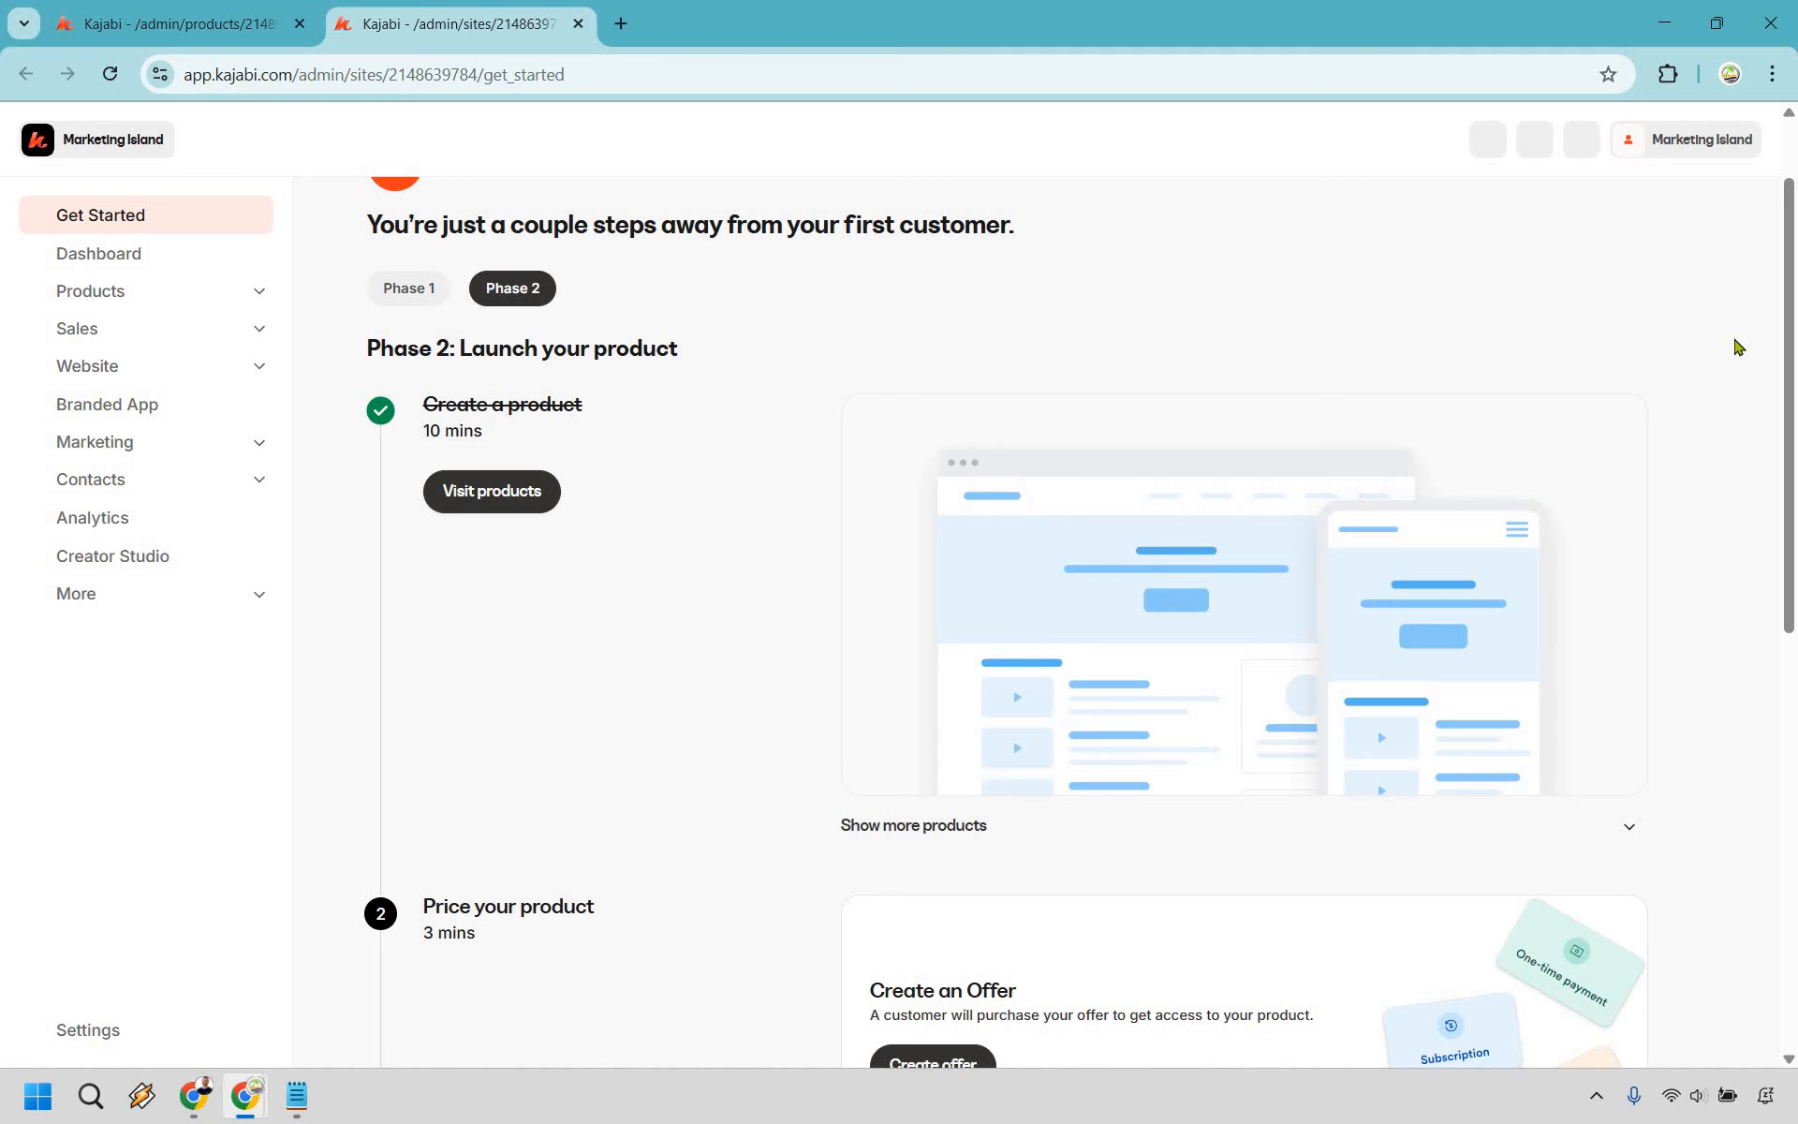
pyautogui.scroll(-4, 1736, 347)
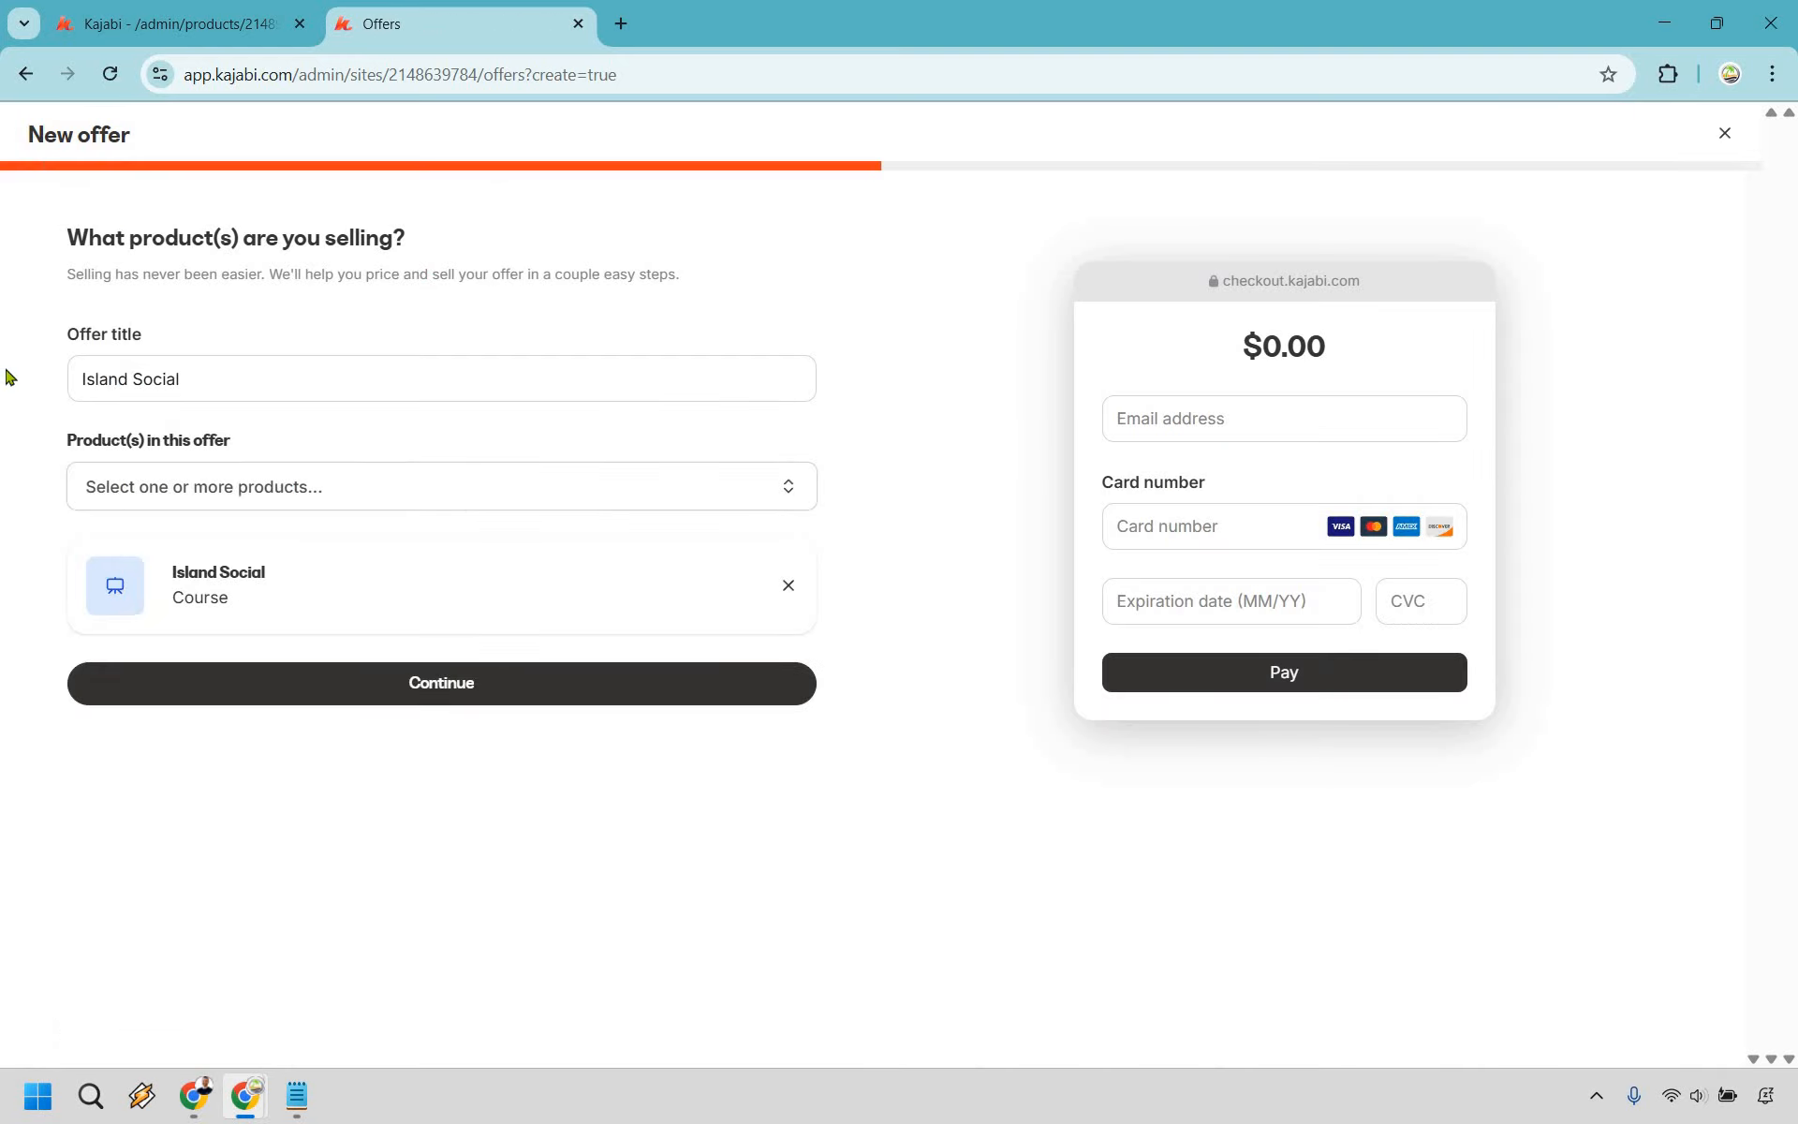
# - Confirm Island Social as the offer's product and continue to the pricing step
pyautogui.click(304, 487)
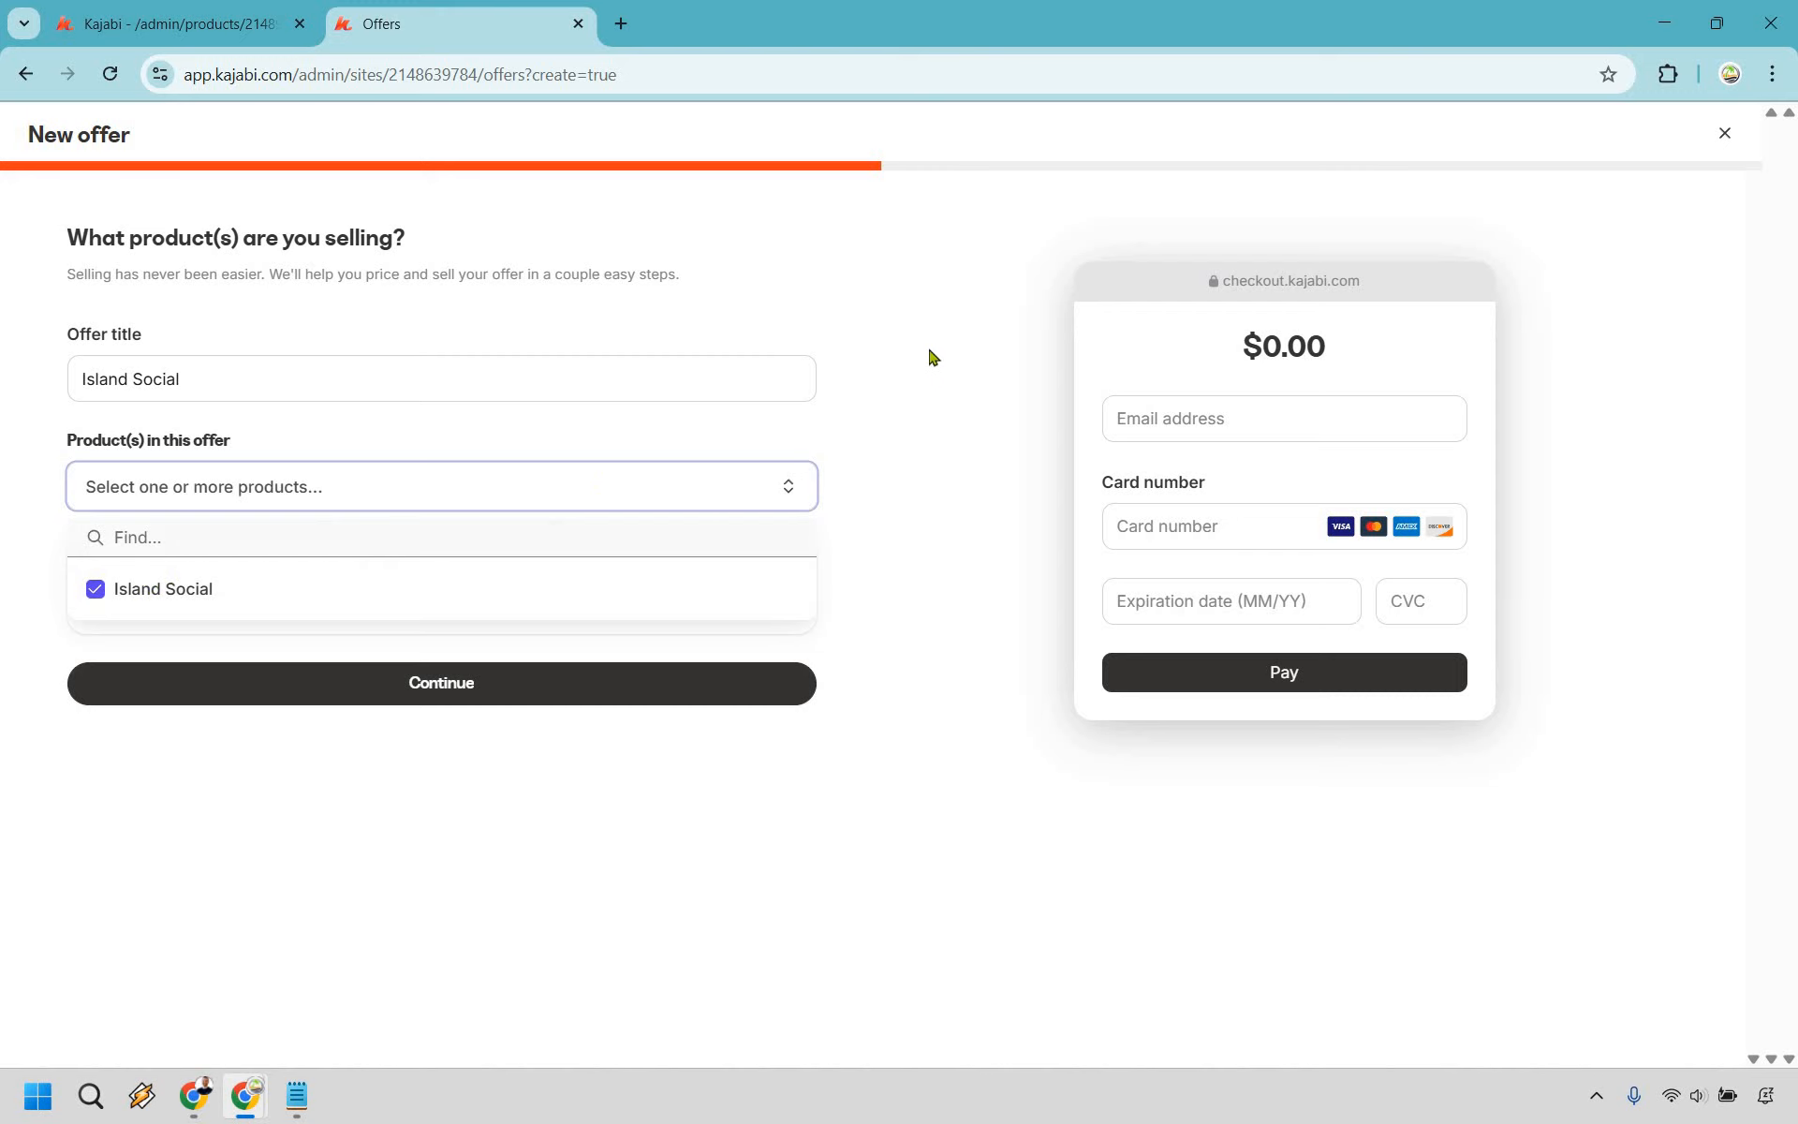
pyautogui.click(648, 682)
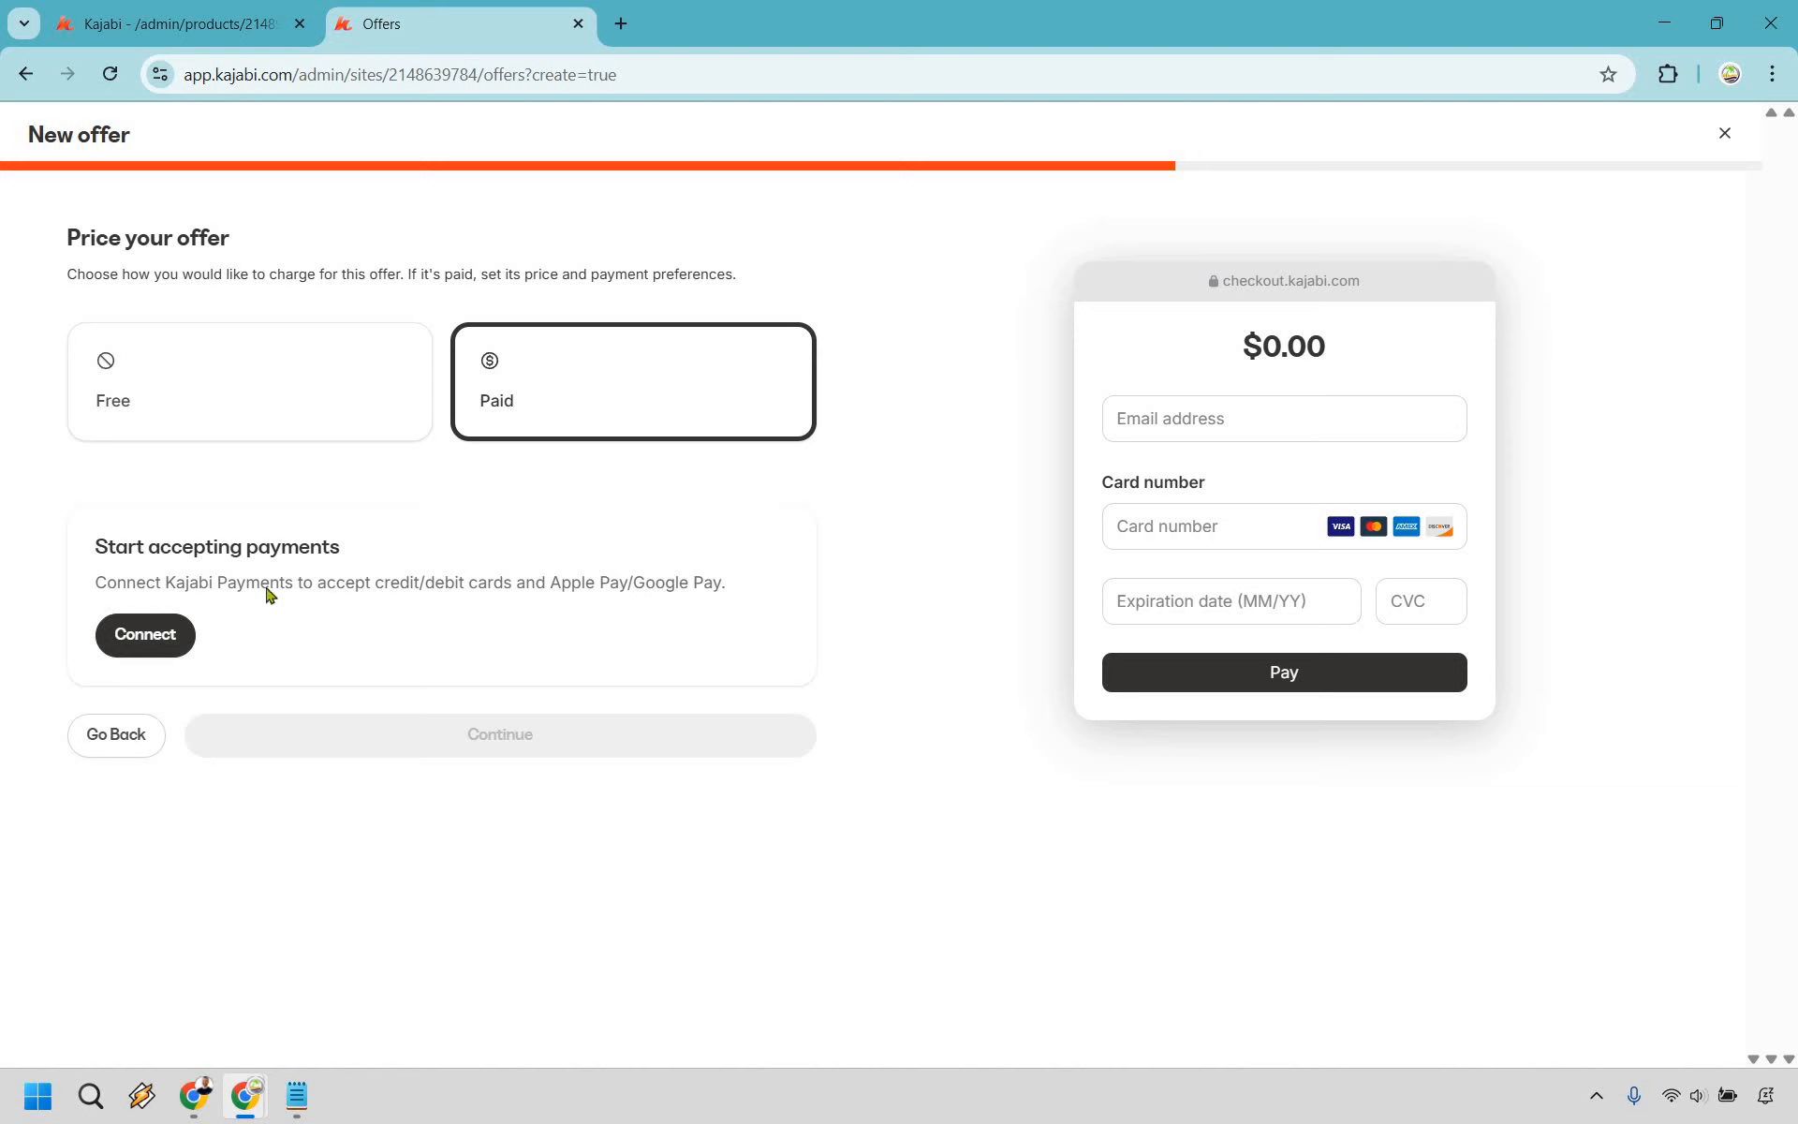
# - Start the Kajabi Payments account setup, which shows as Incomplete with more information required
pyautogui.click(148, 639)
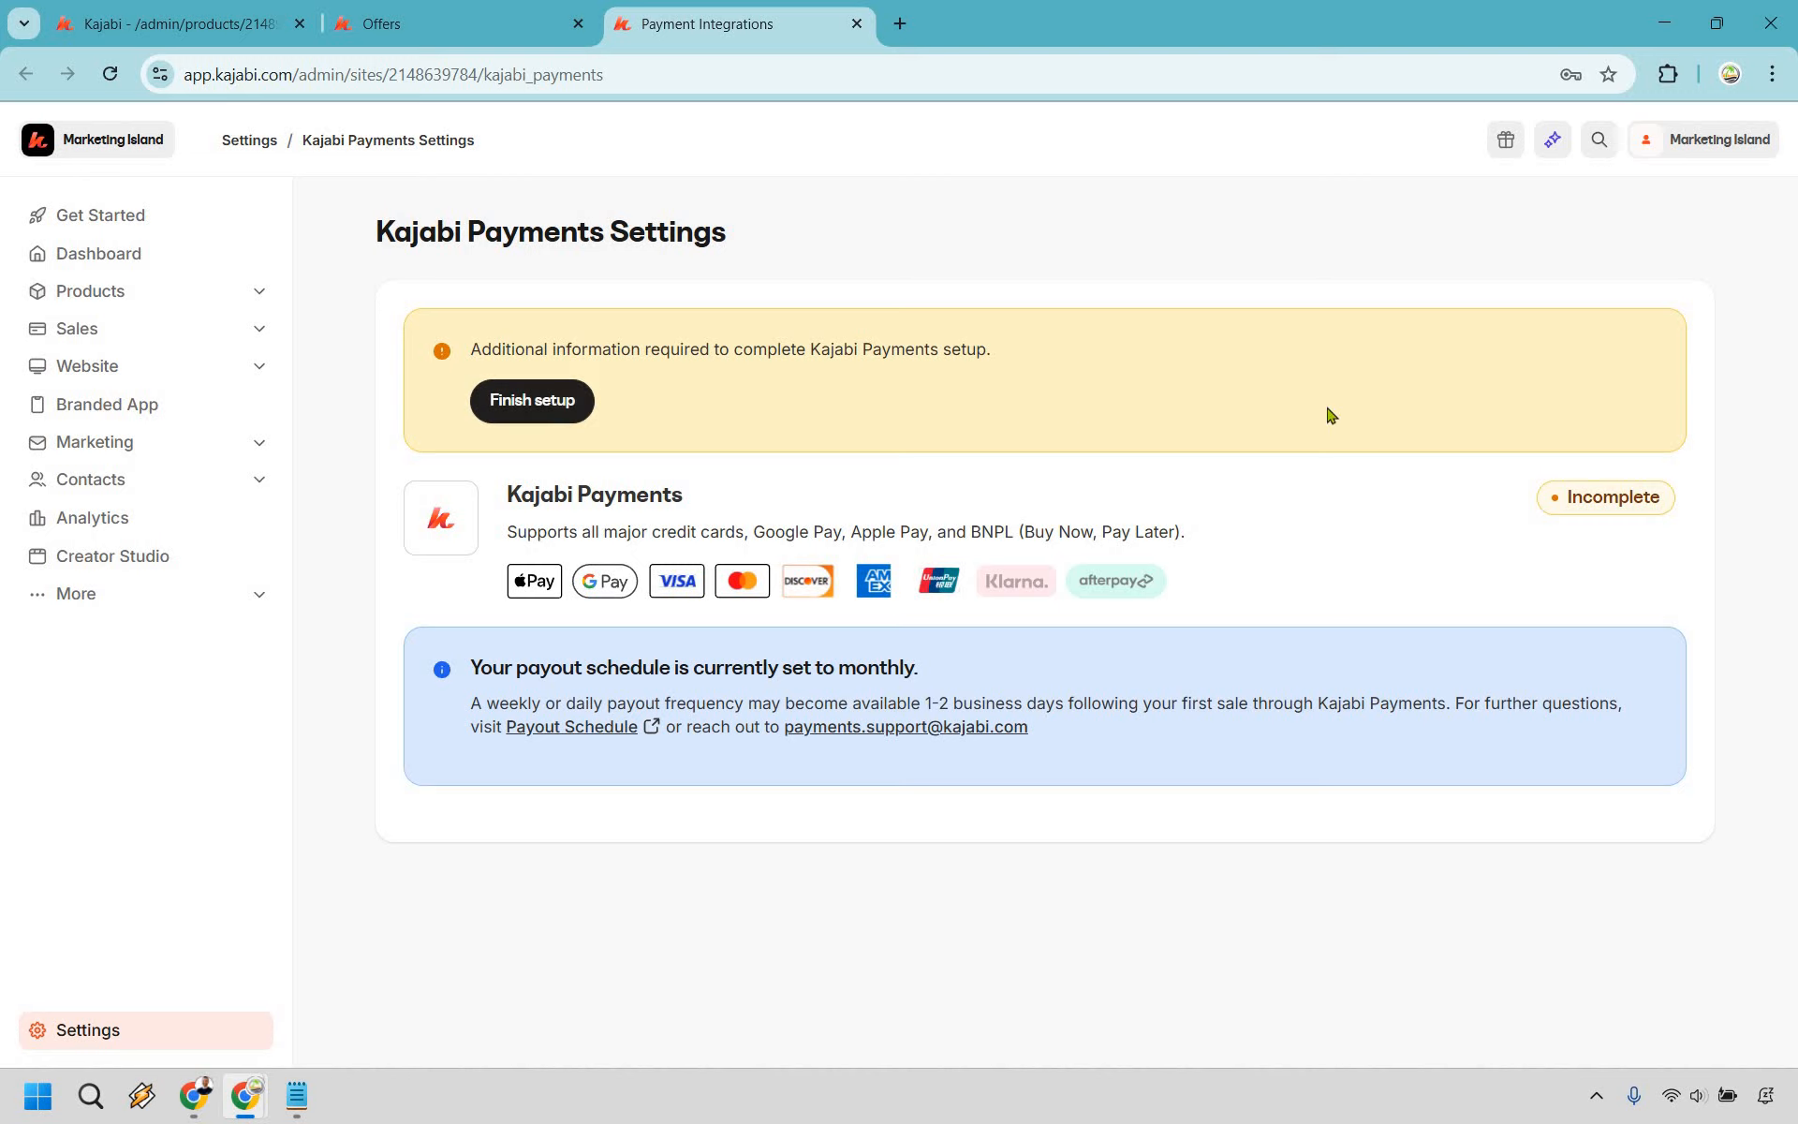
pyautogui.click(532, 401)
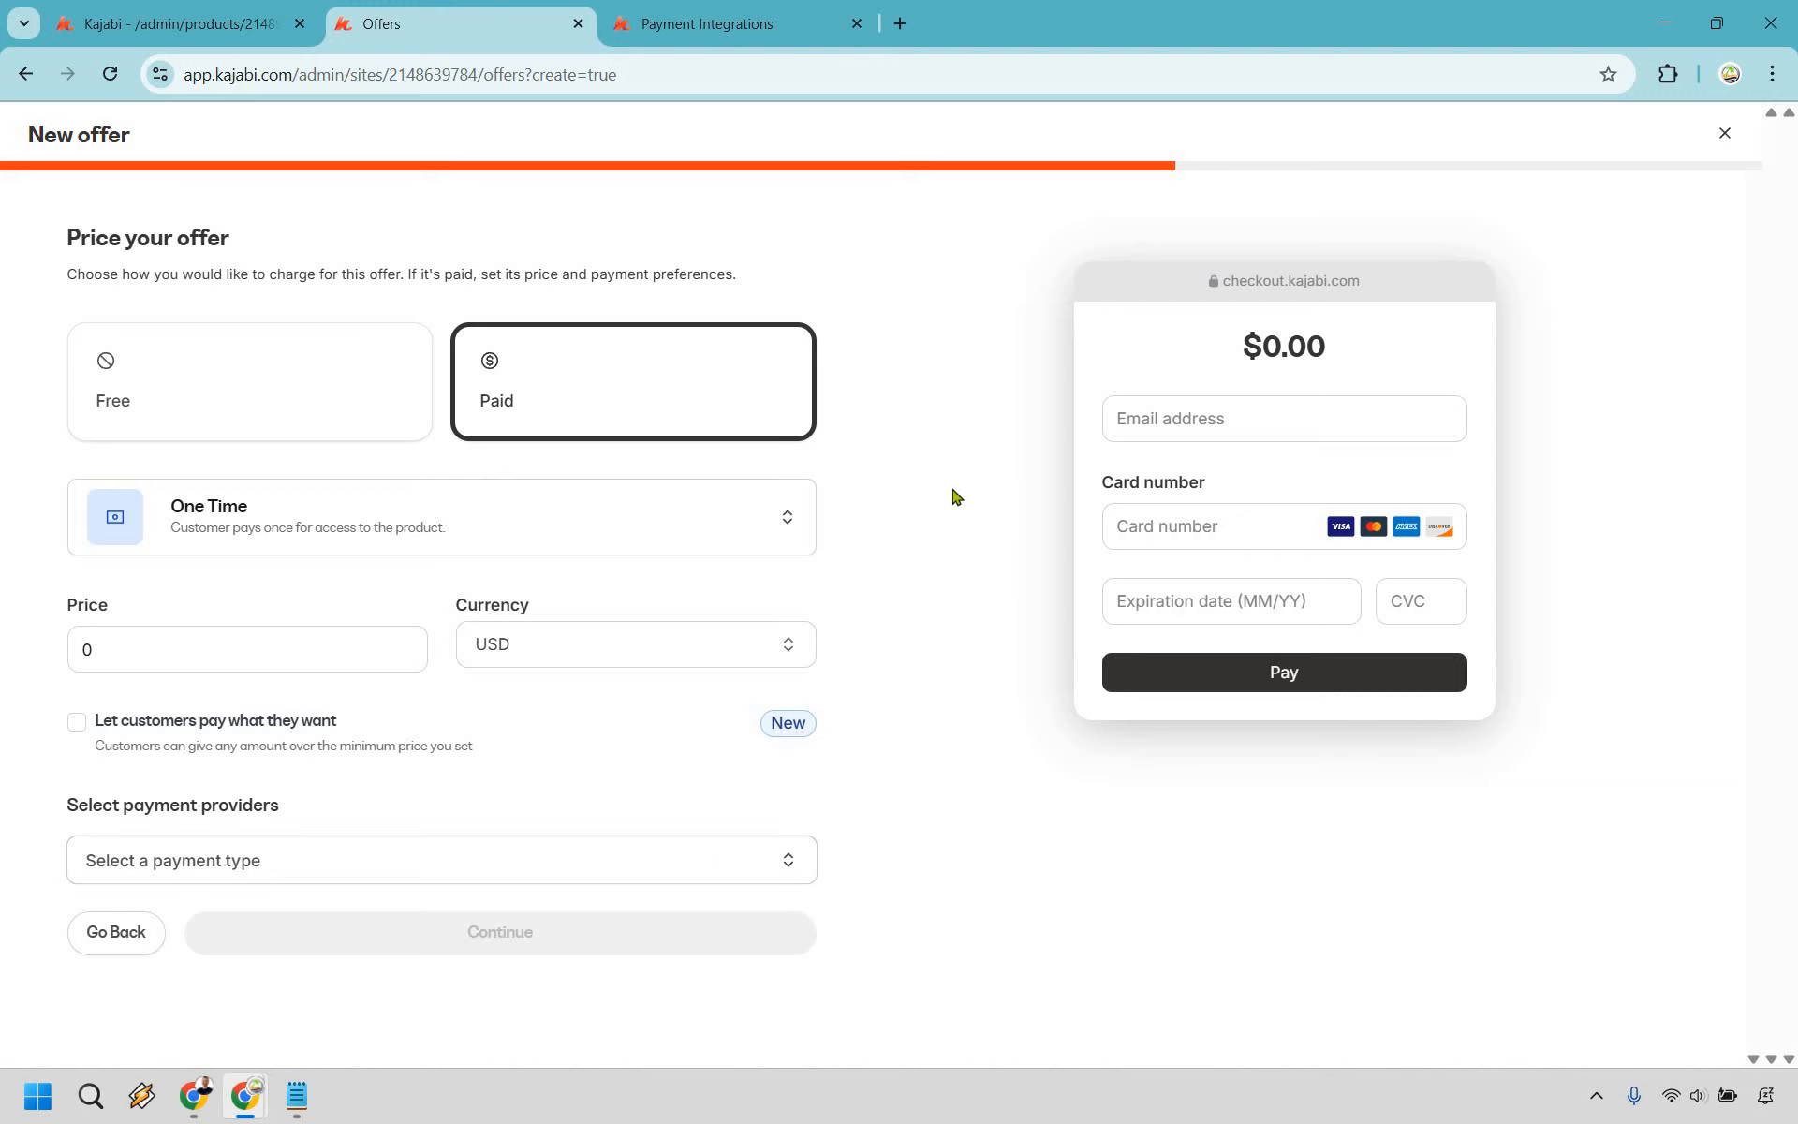
# - Keep One Time pricing and set the offer price to $97
pyautogui.click(713, 518)
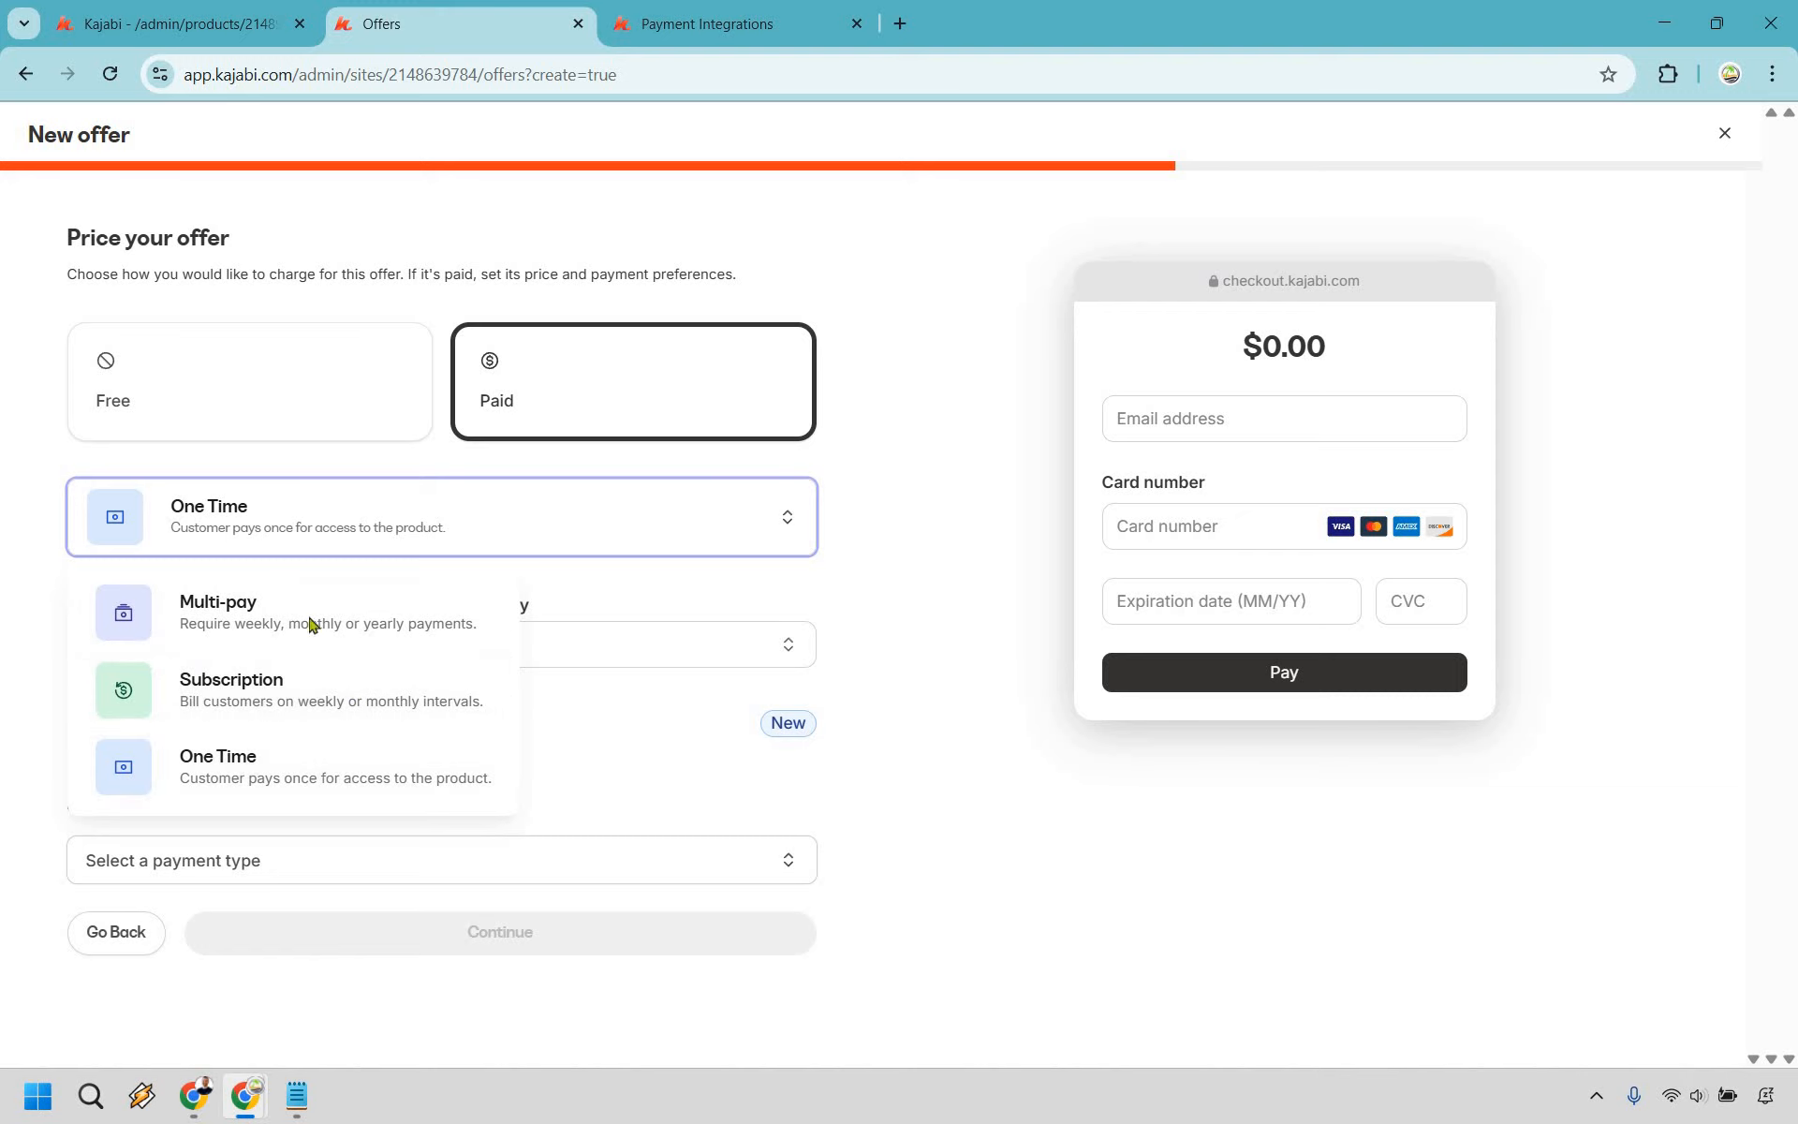
pyautogui.click(169, 651)
pyautogui.doubleClick(80, 644)
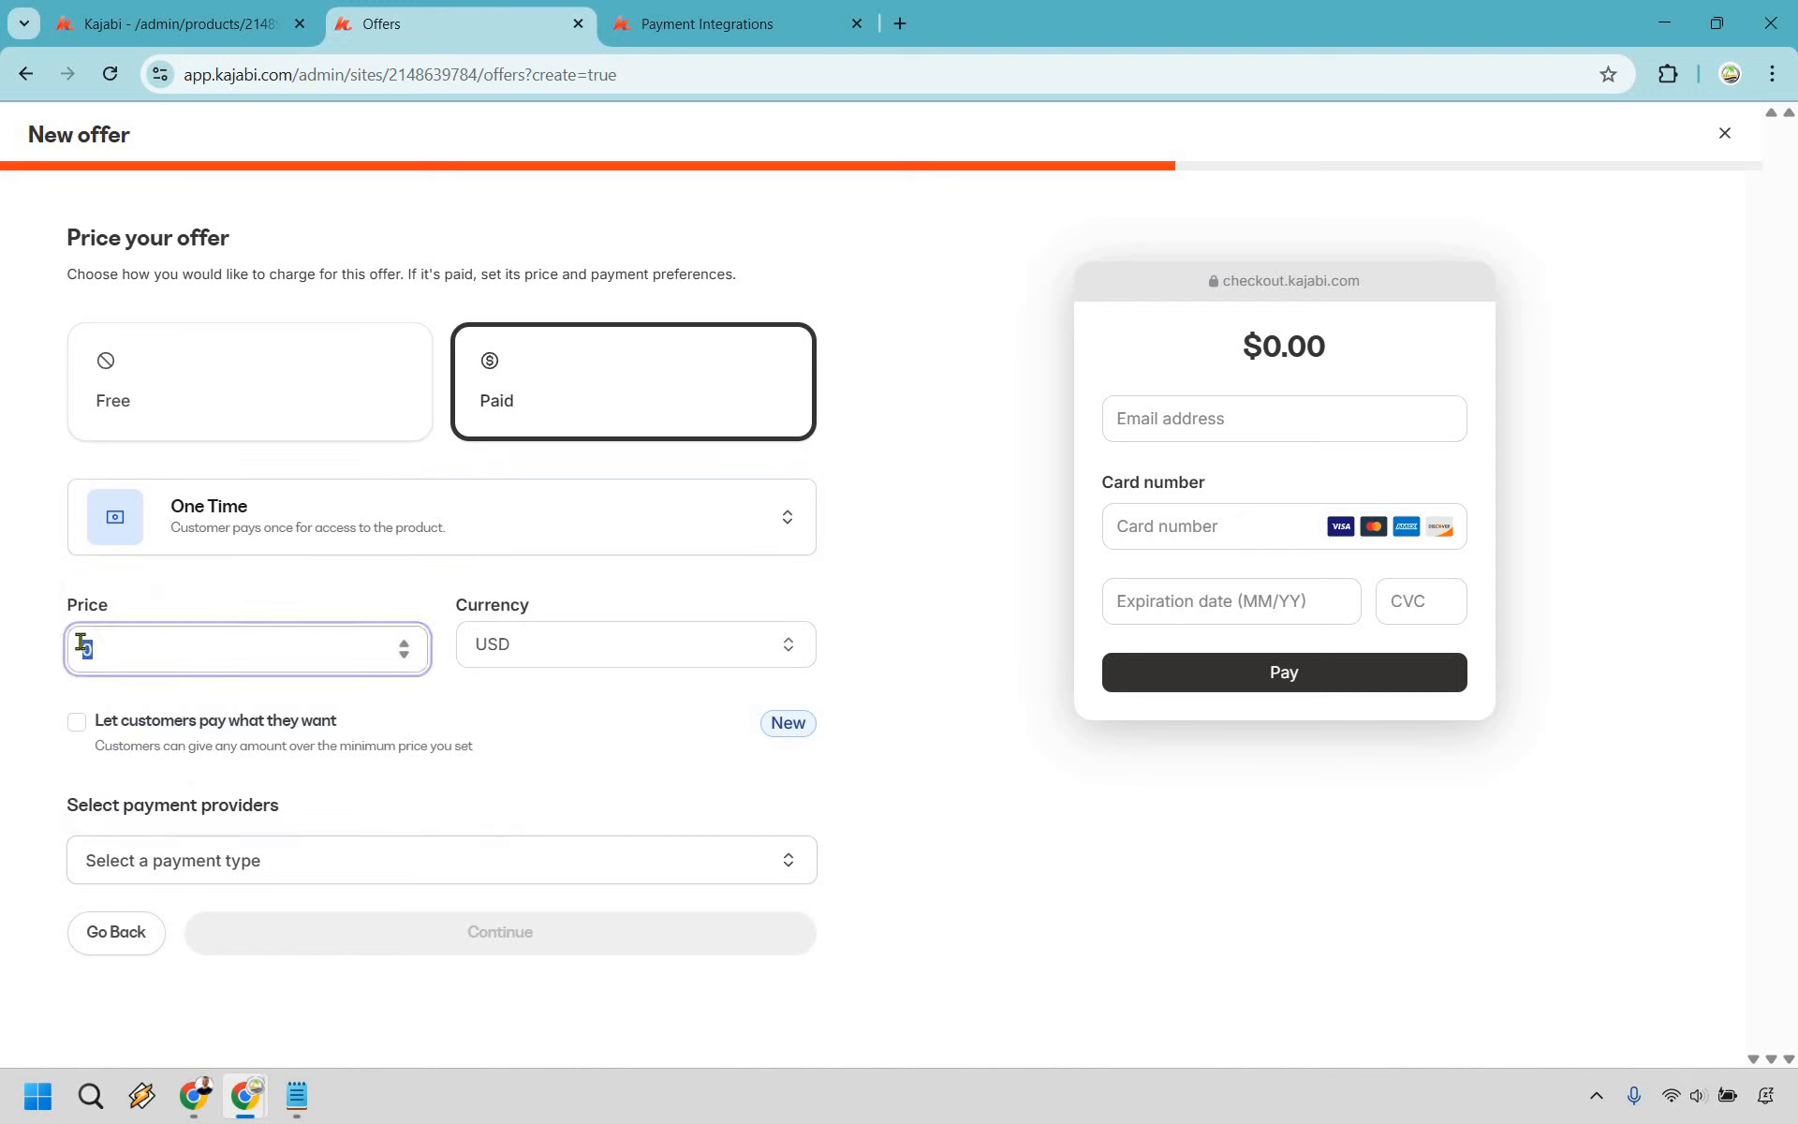
pyautogui.write('97')
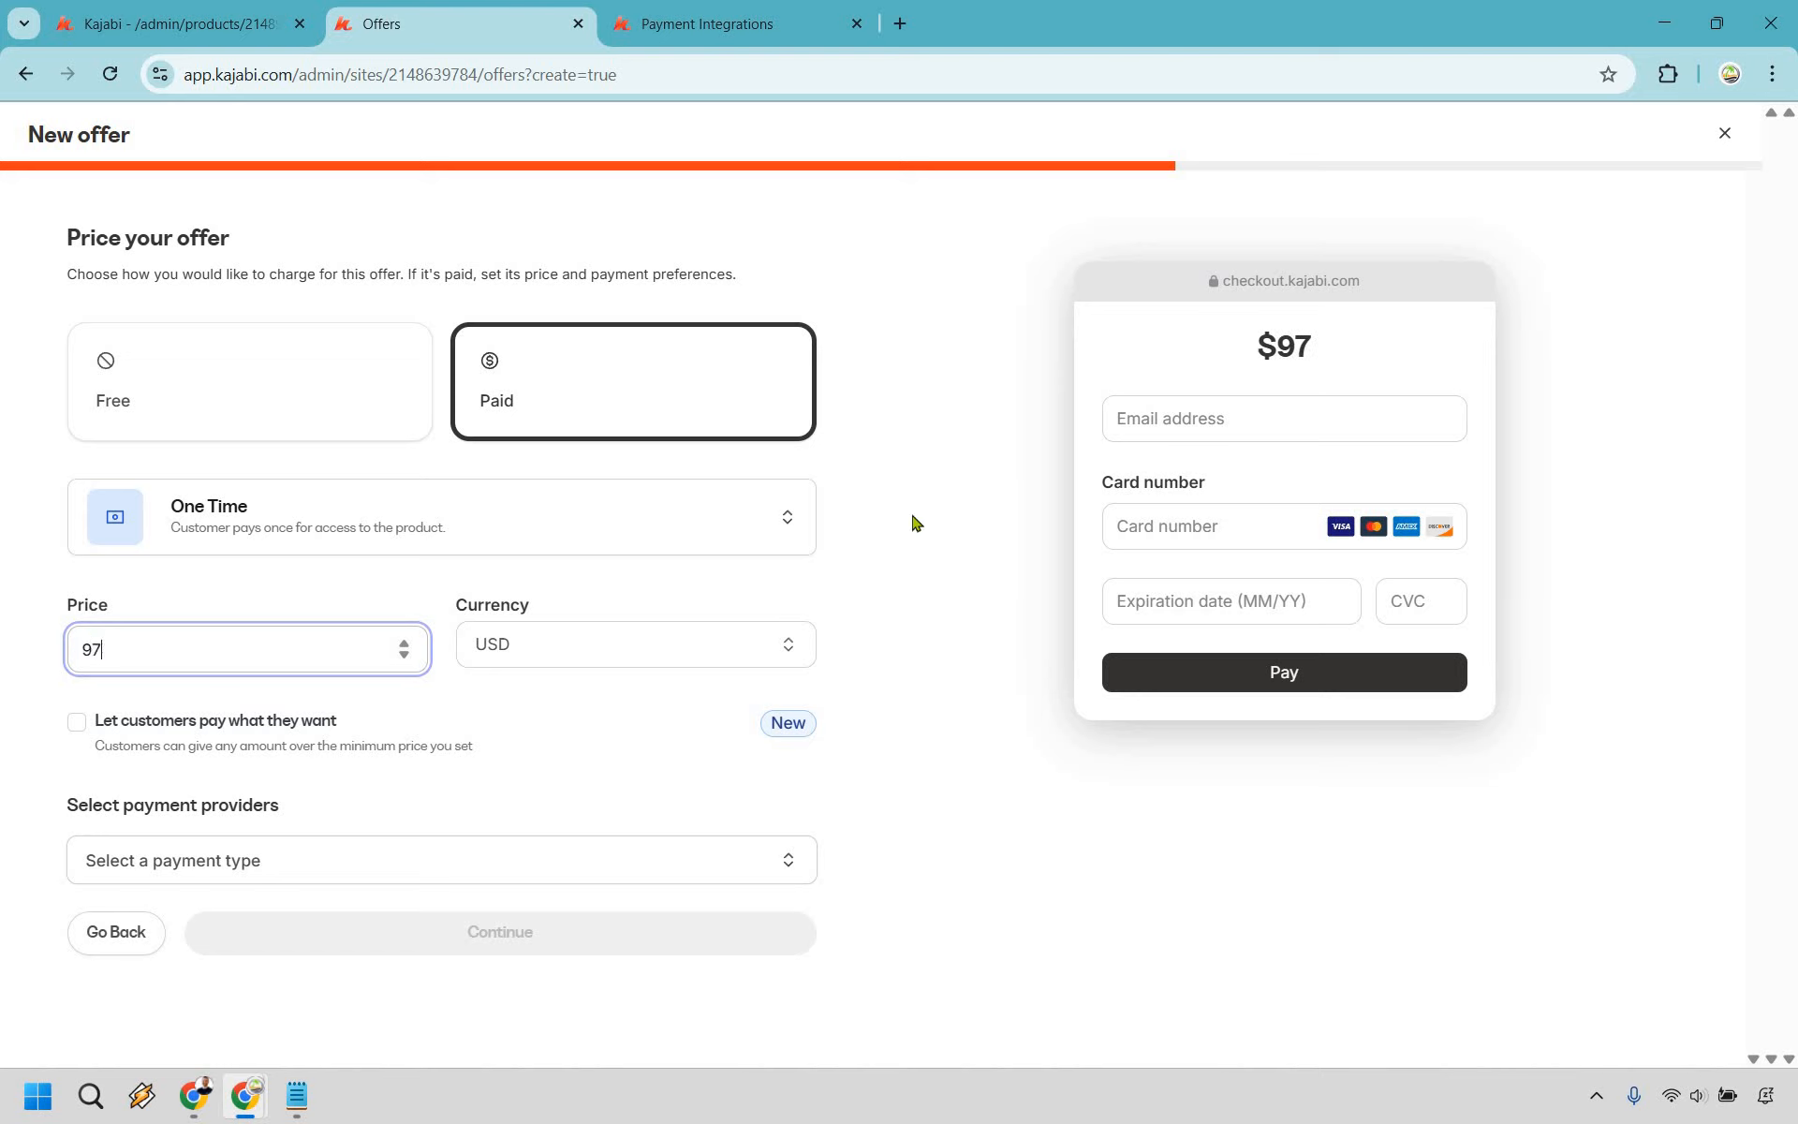
pyautogui.click(236, 786)
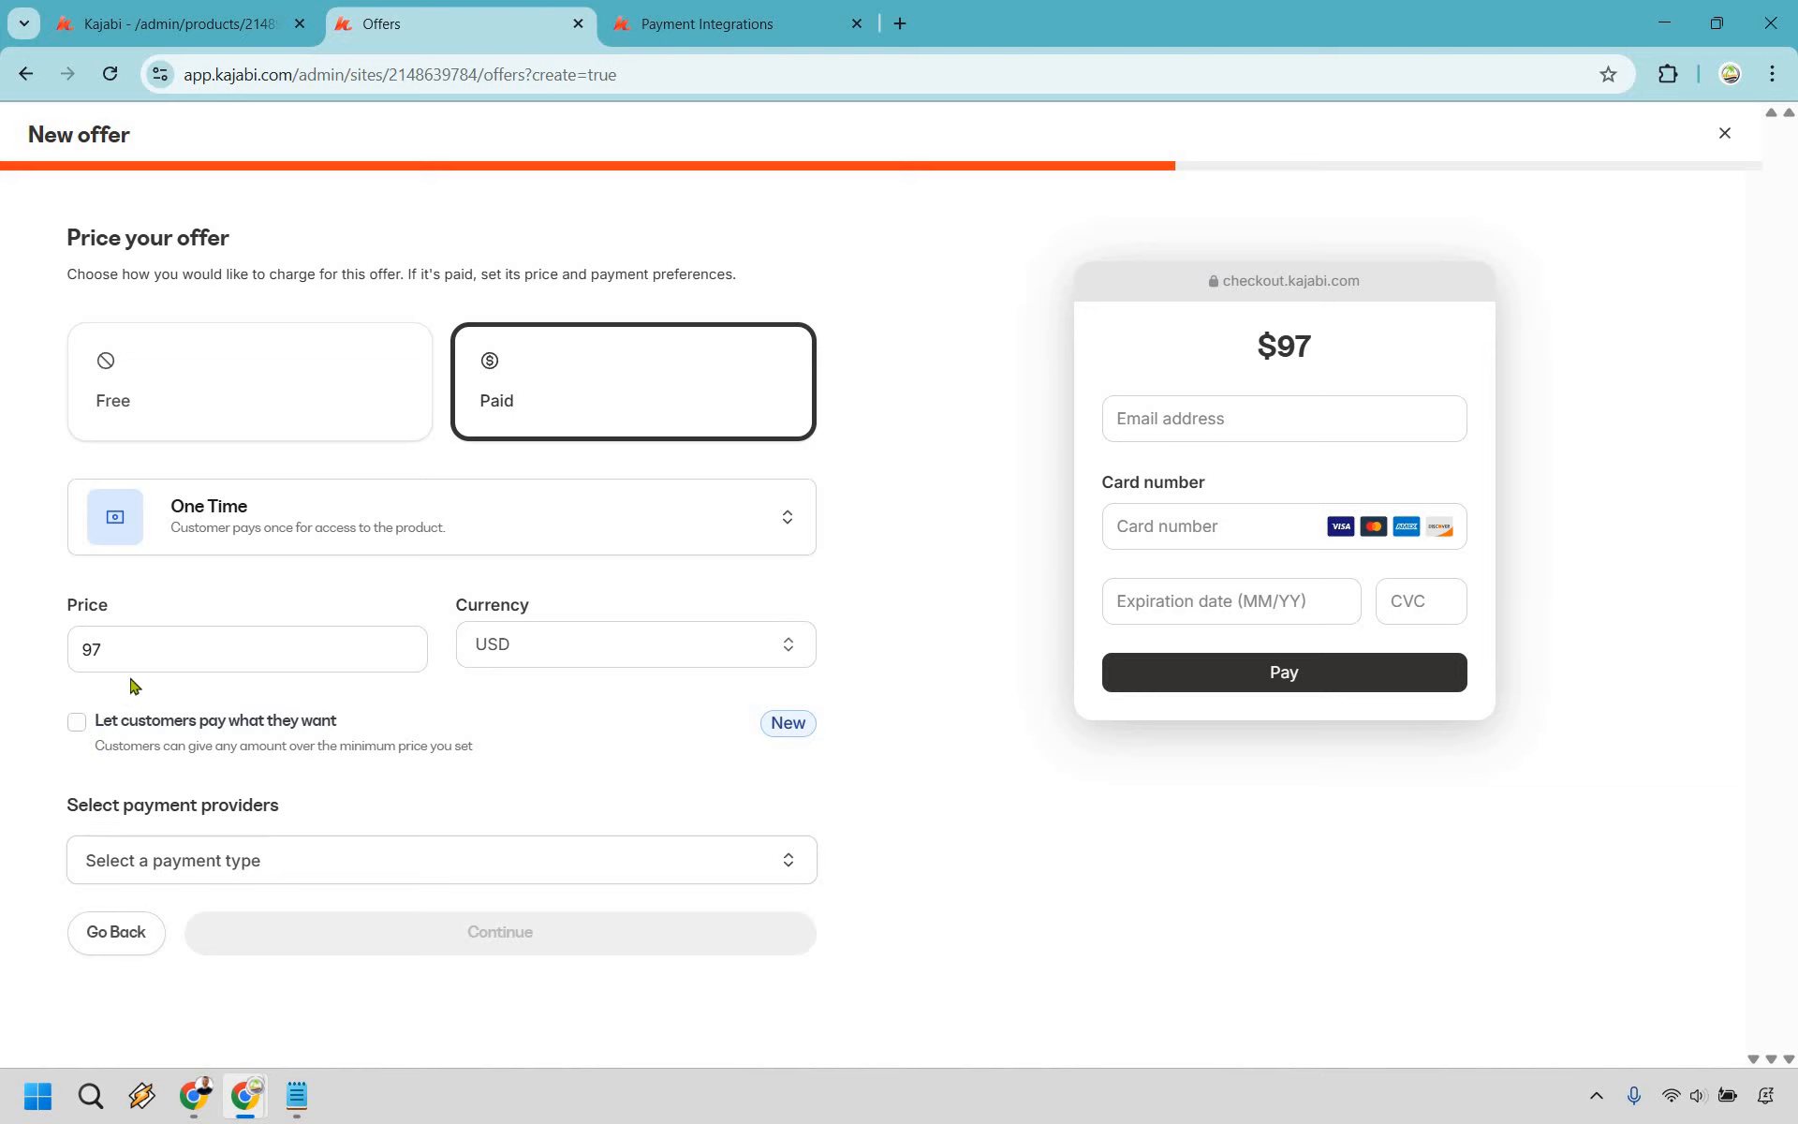
pyautogui.click(142, 713)
# - Choose Kajabi Payments as the payment provider and continue to checkout customization
pyautogui.click(738, 862)
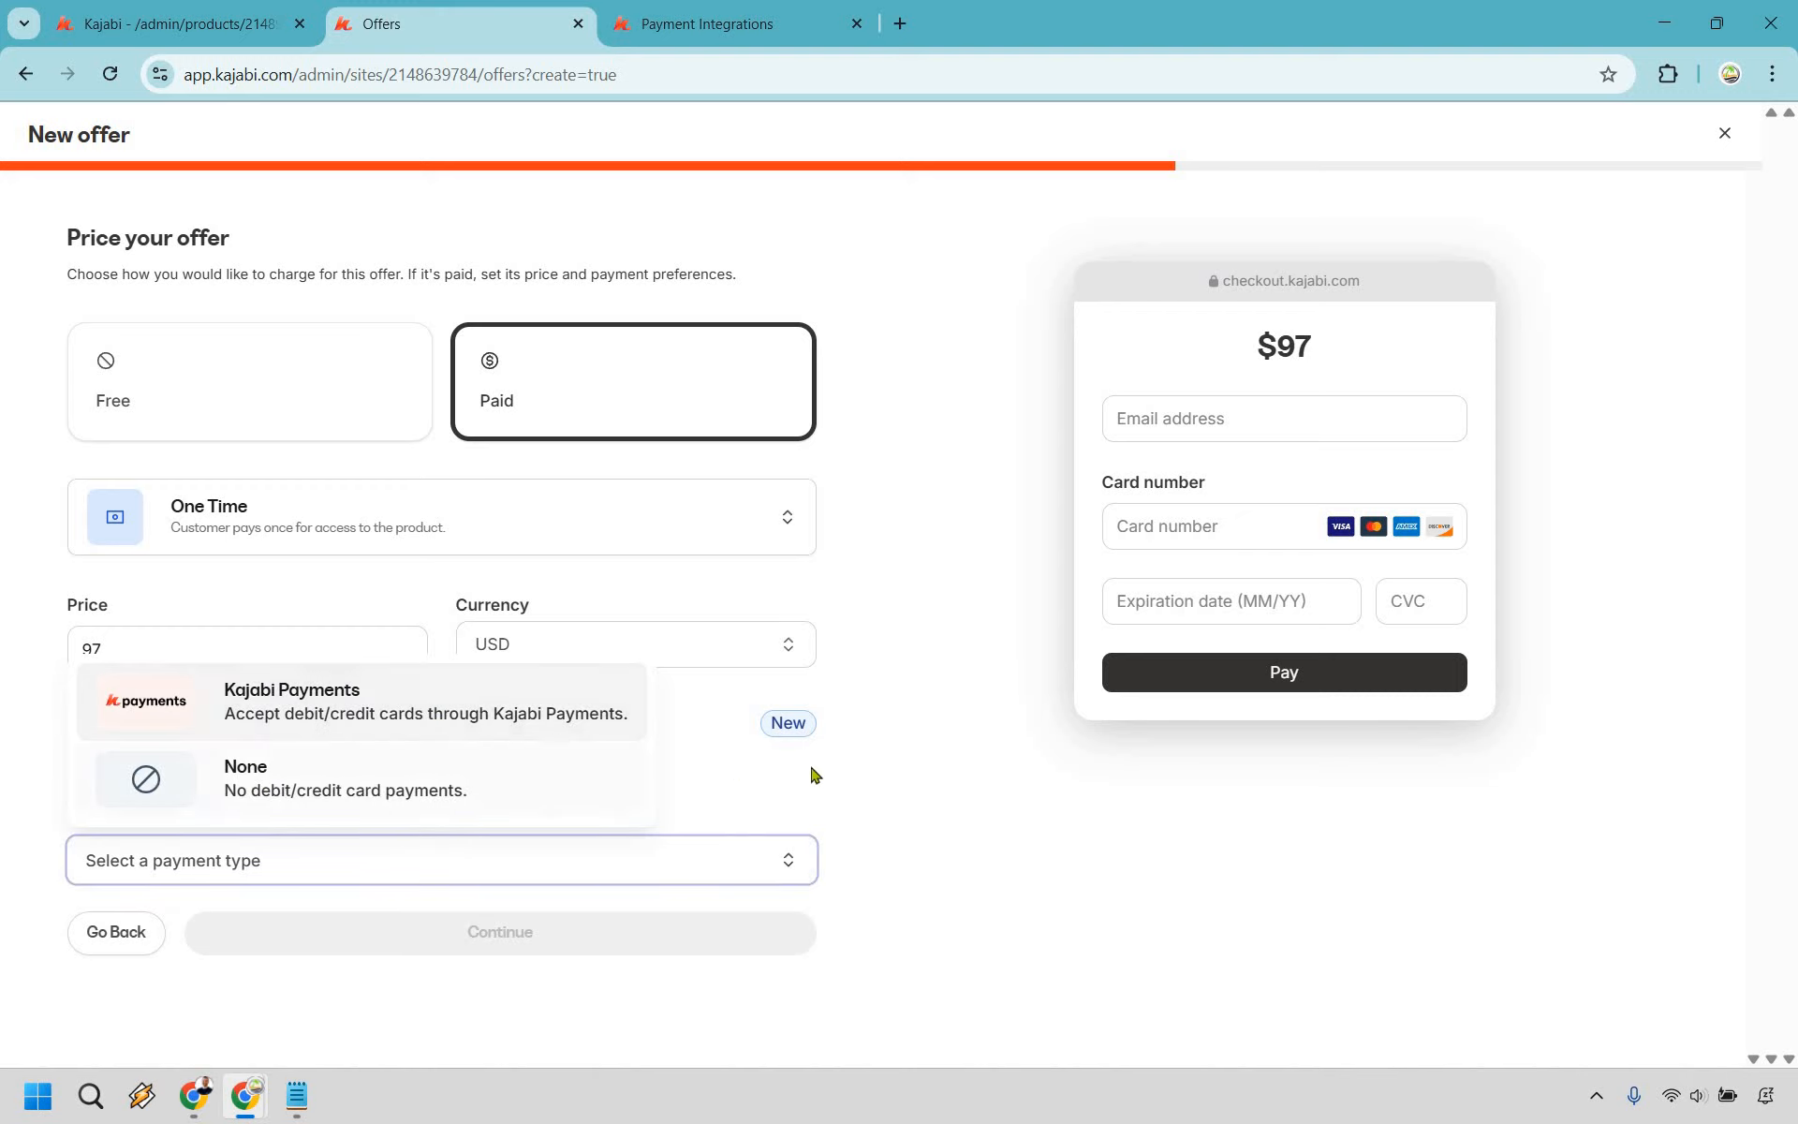
pyautogui.scroll(-2, 981, 728)
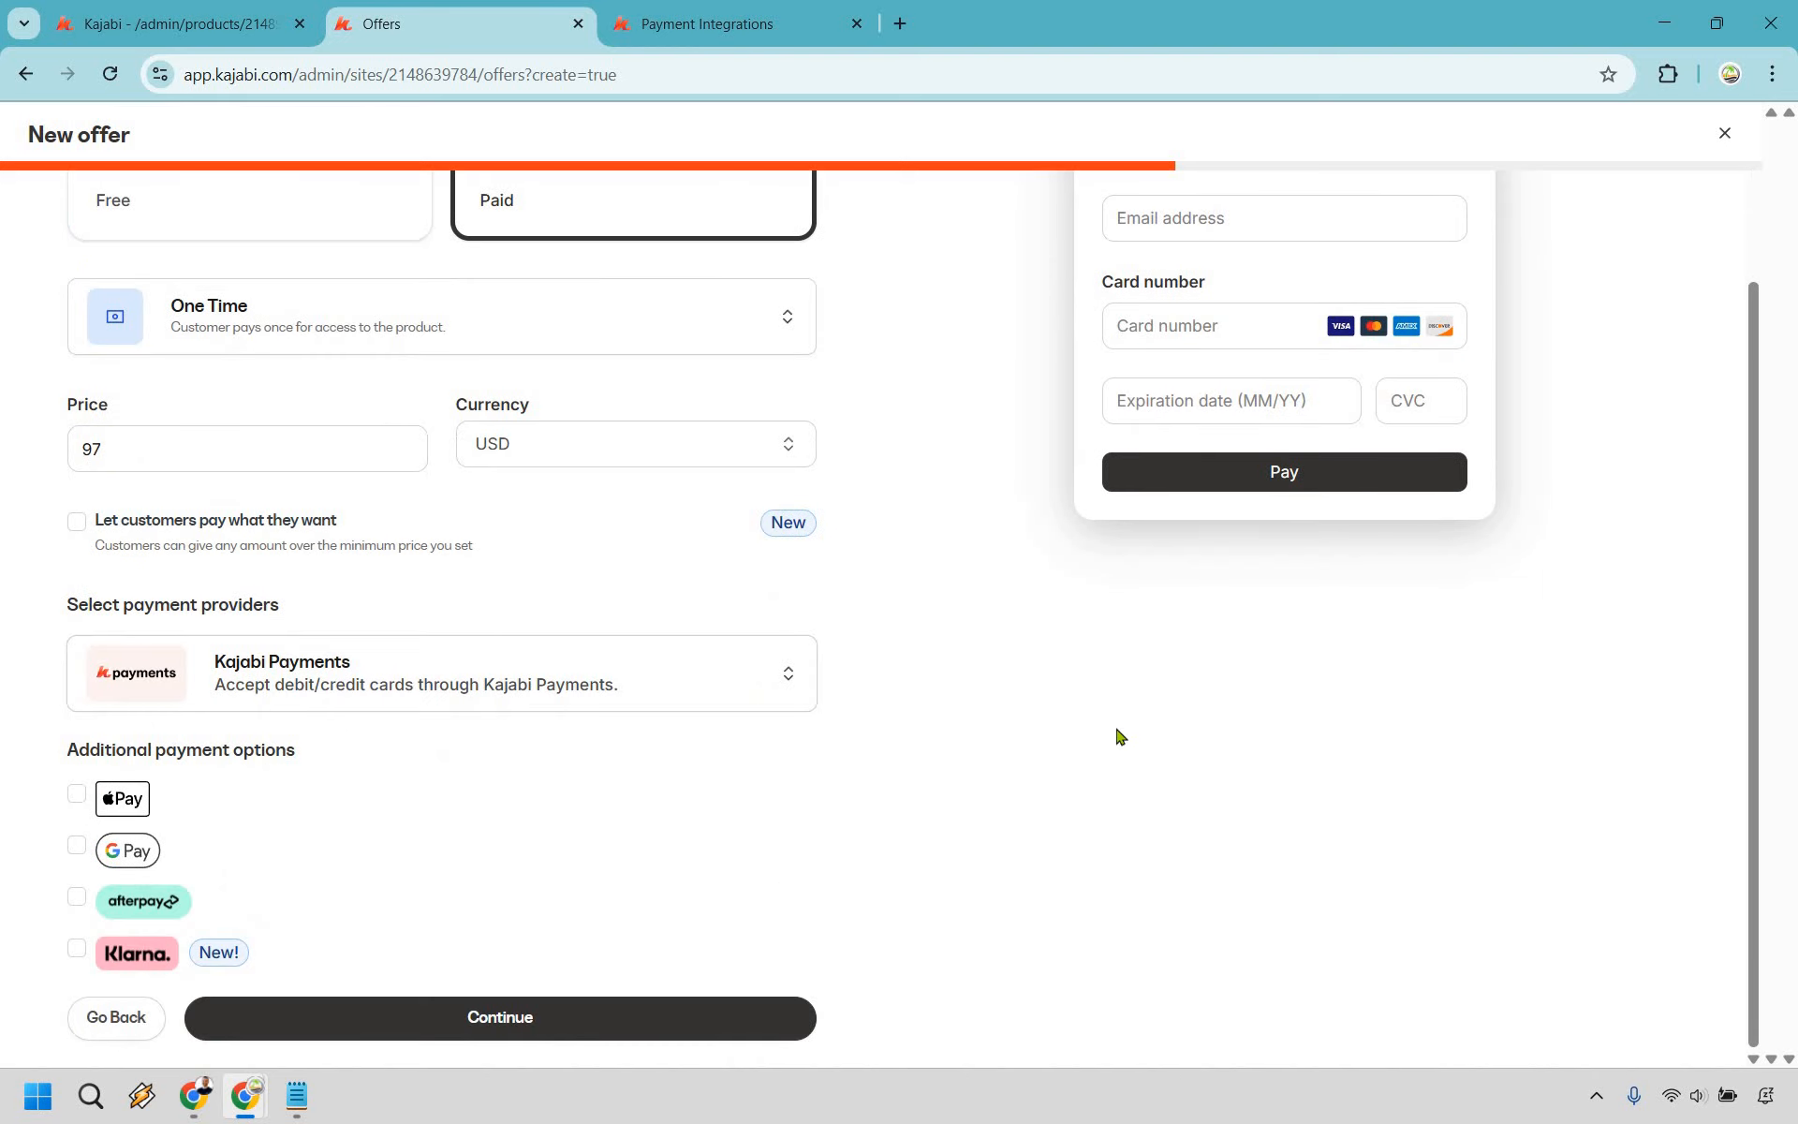
pyautogui.click(709, 1013)
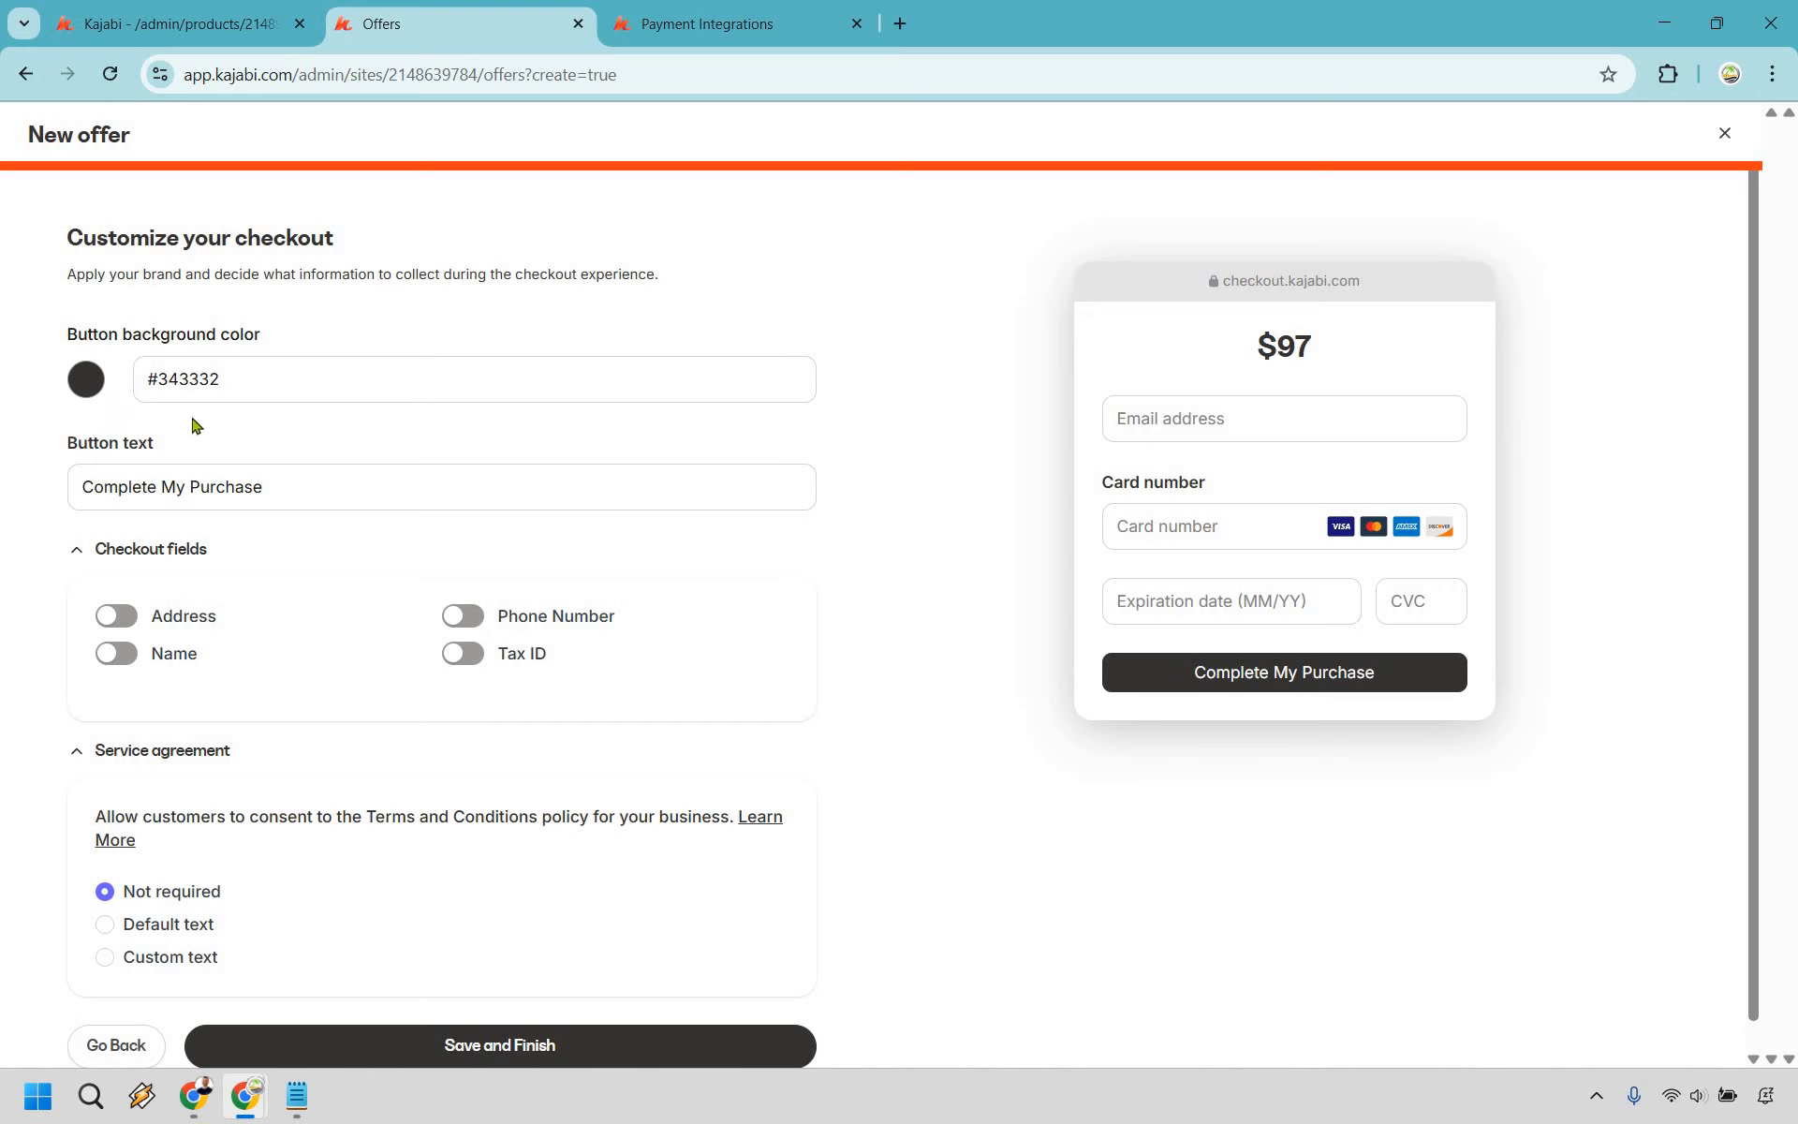
# - Give the checkout button the green preset background (#2ecc71), then Save and Finish the offer
pyautogui.click(118, 713)
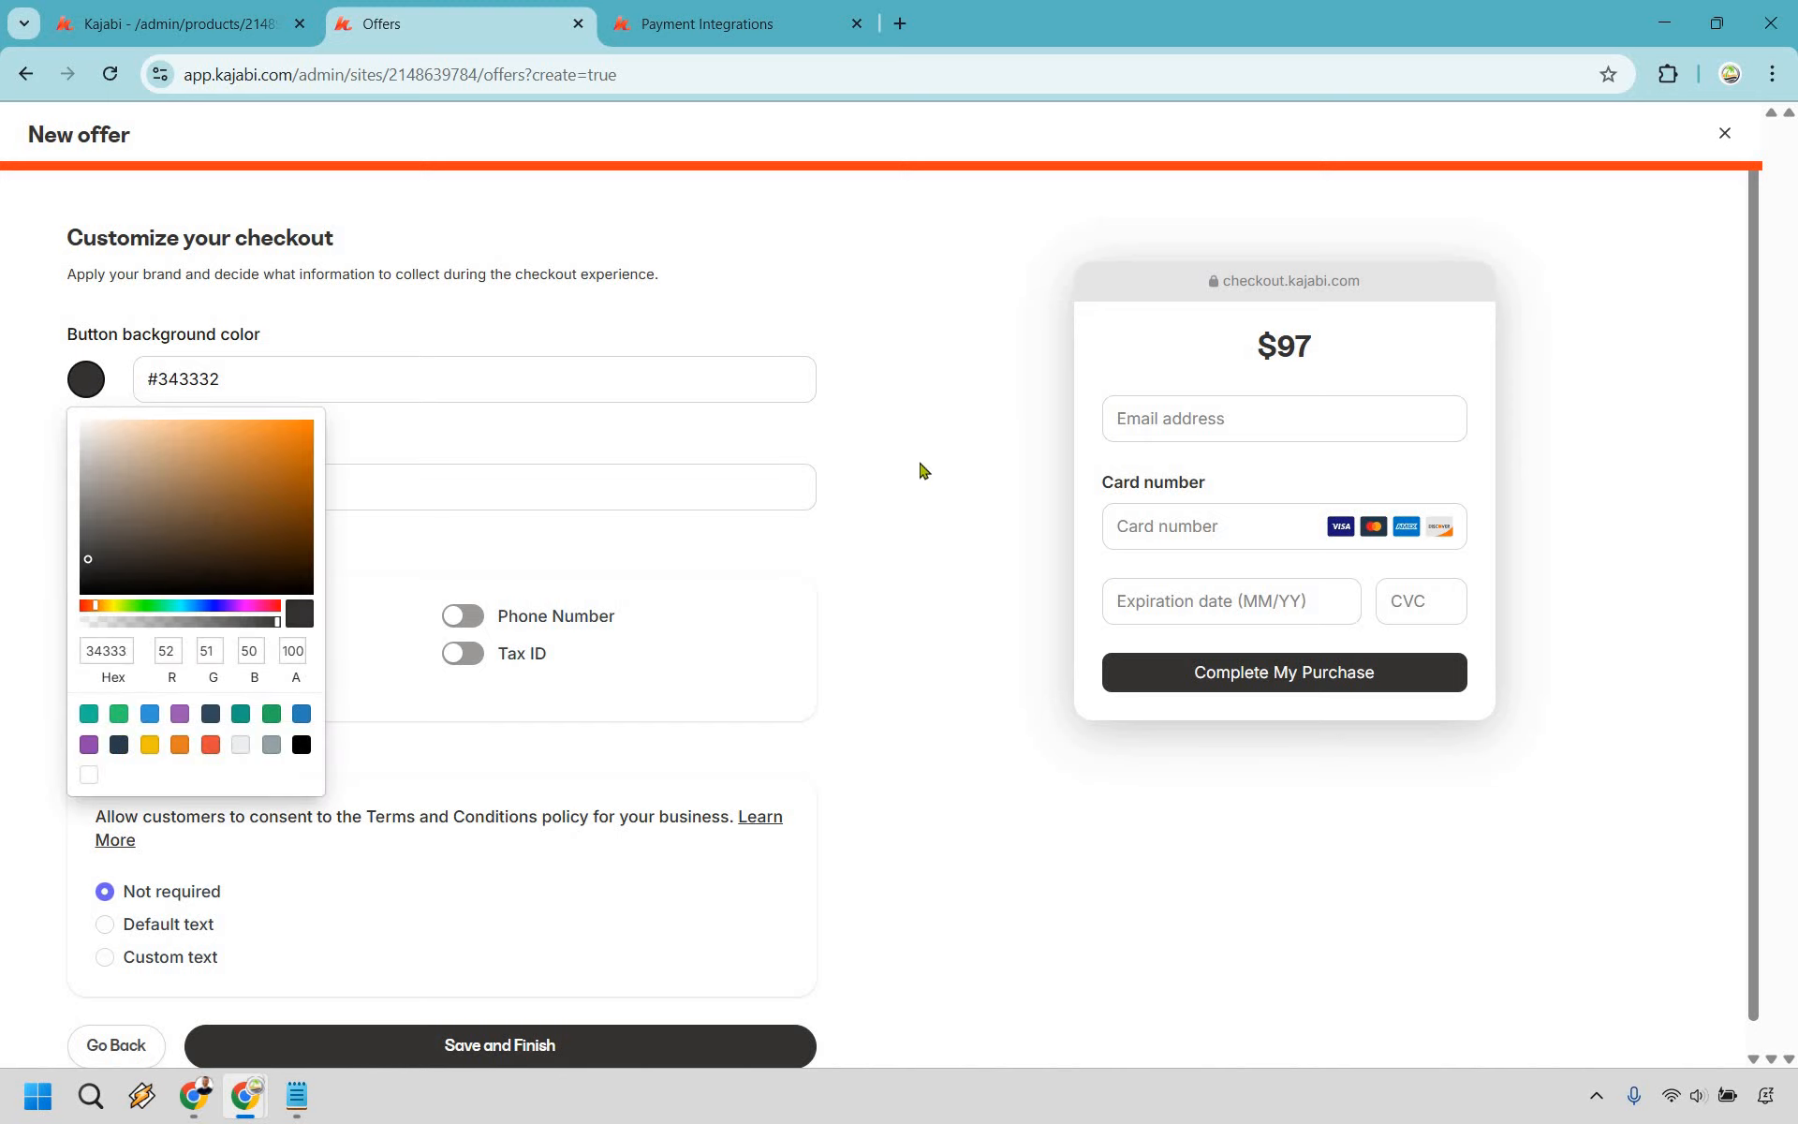
pyautogui.click(941, 477)
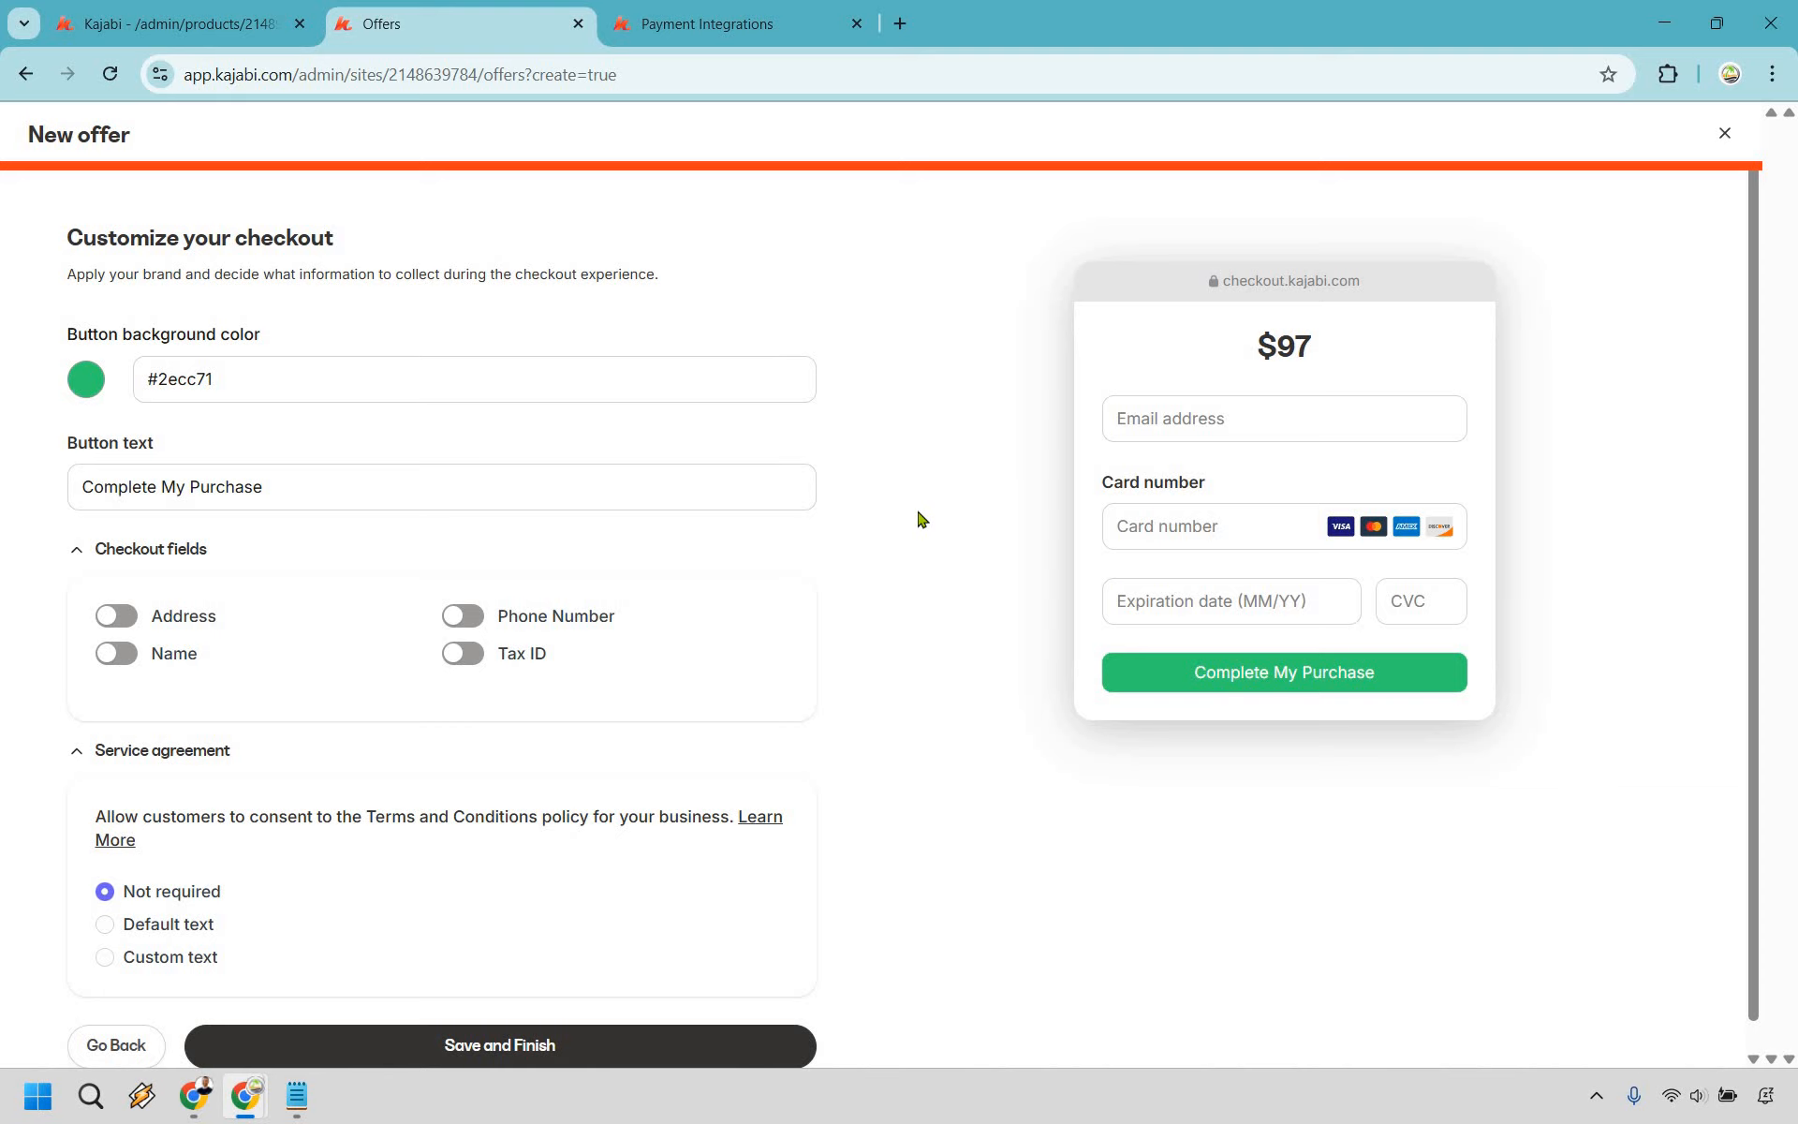
pyautogui.scroll(-1, 754, 768)
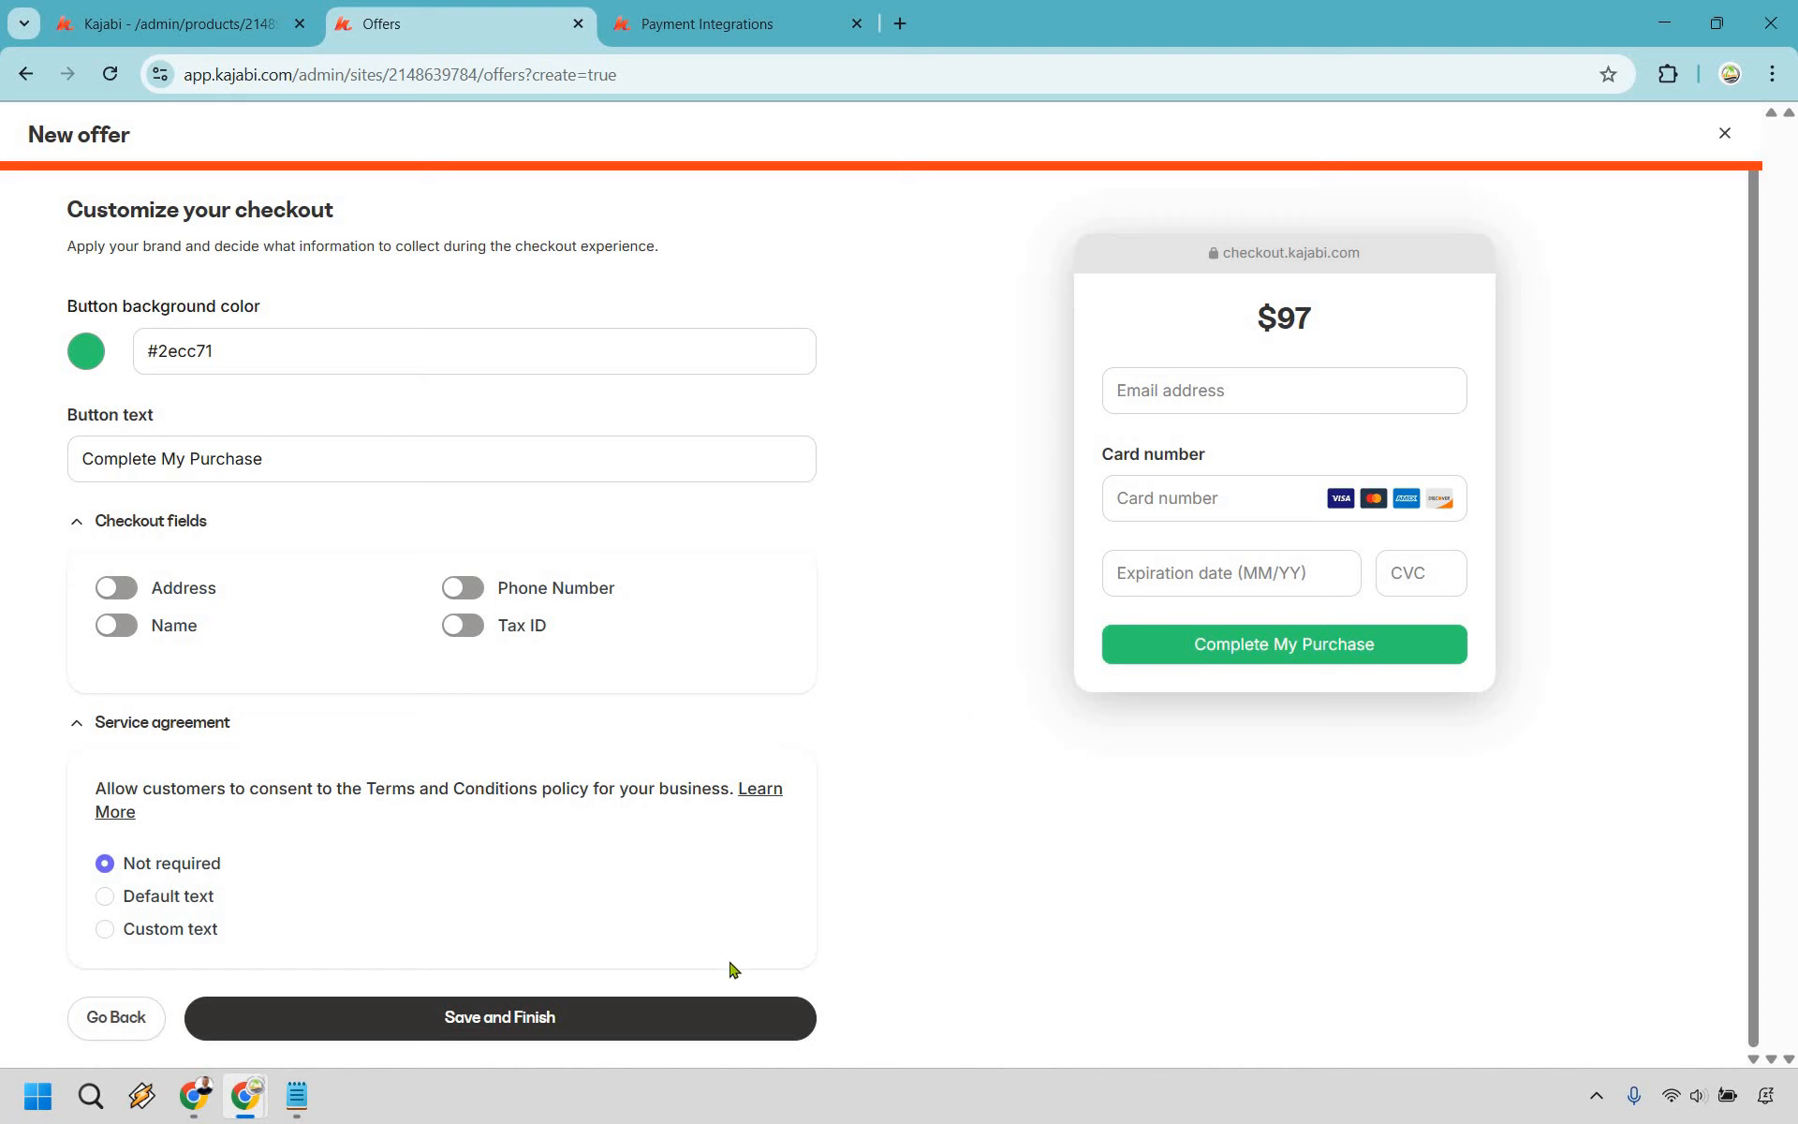
pyautogui.click(702, 1021)
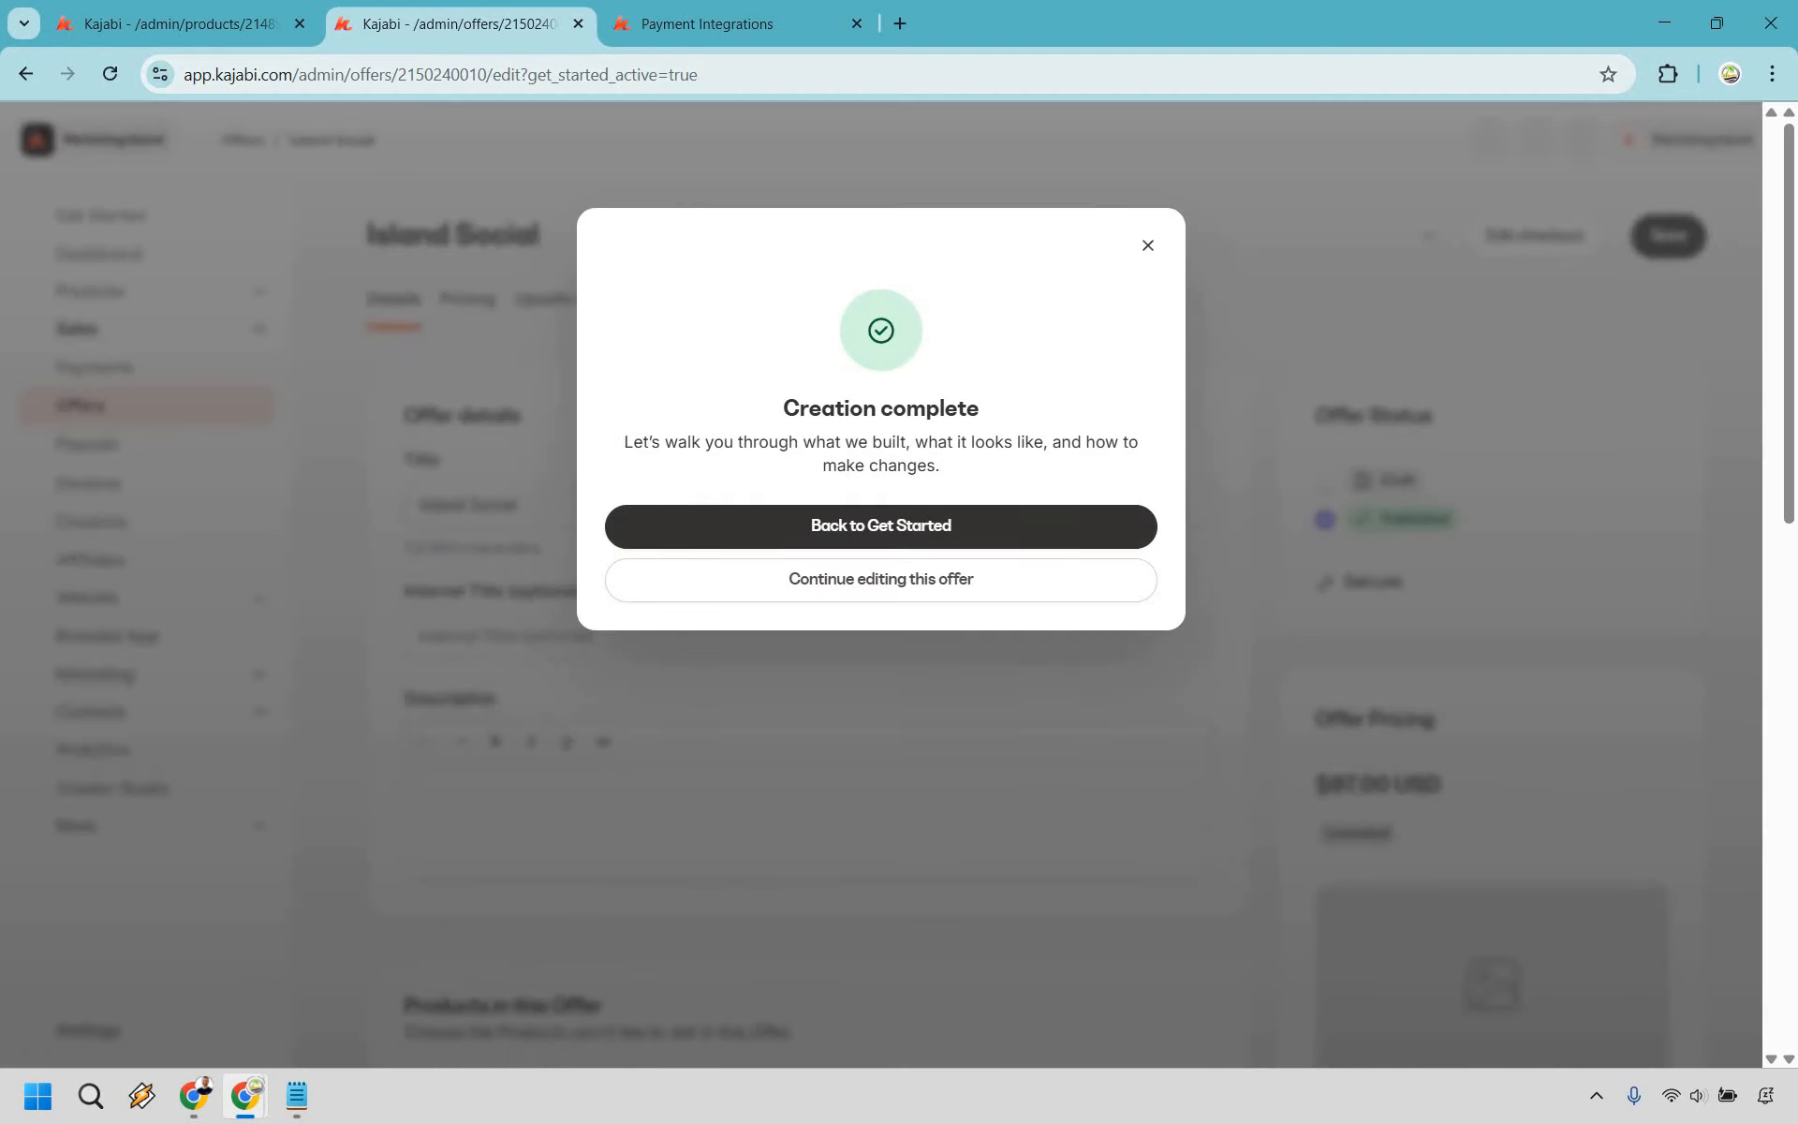
# - Dismiss the Creation complete message and keep Member's Product Library as the post-purchase destination
pyautogui.click(1144, 247)
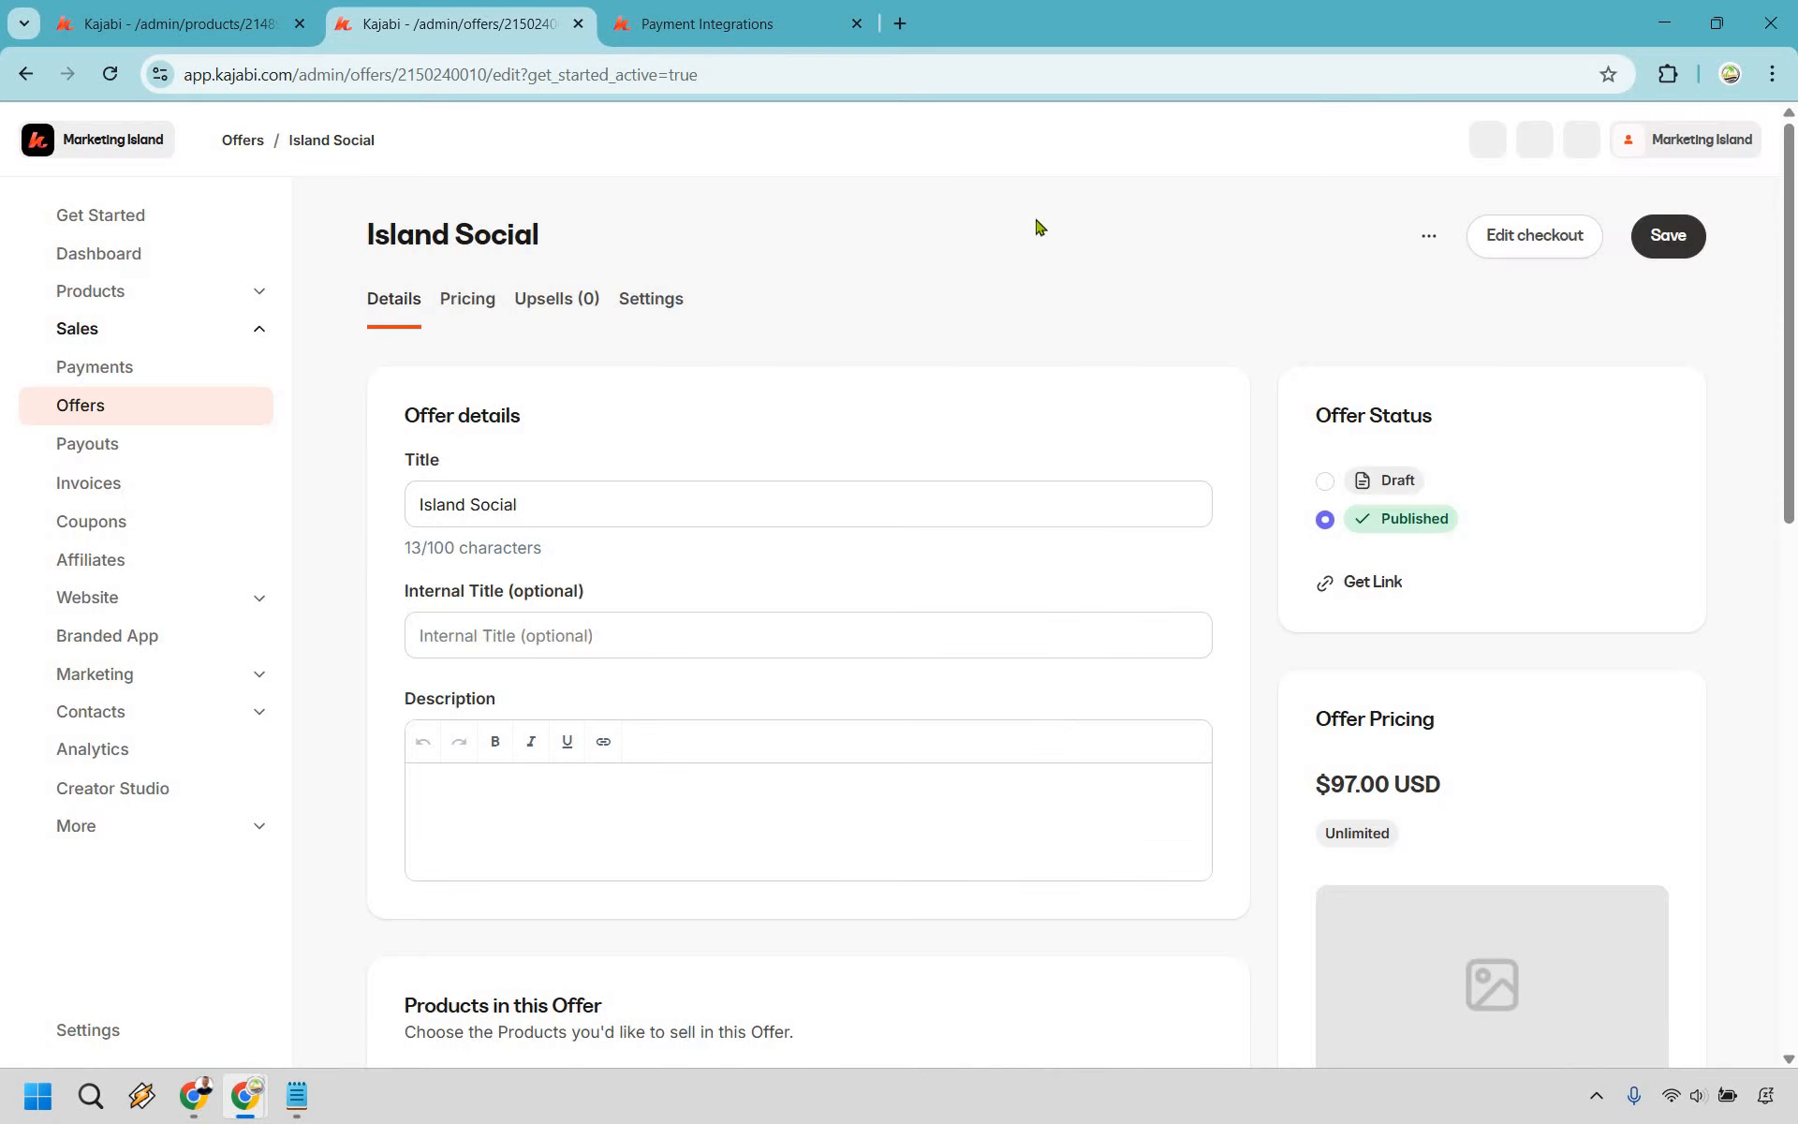
pyautogui.scroll(-3, 1574, 618)
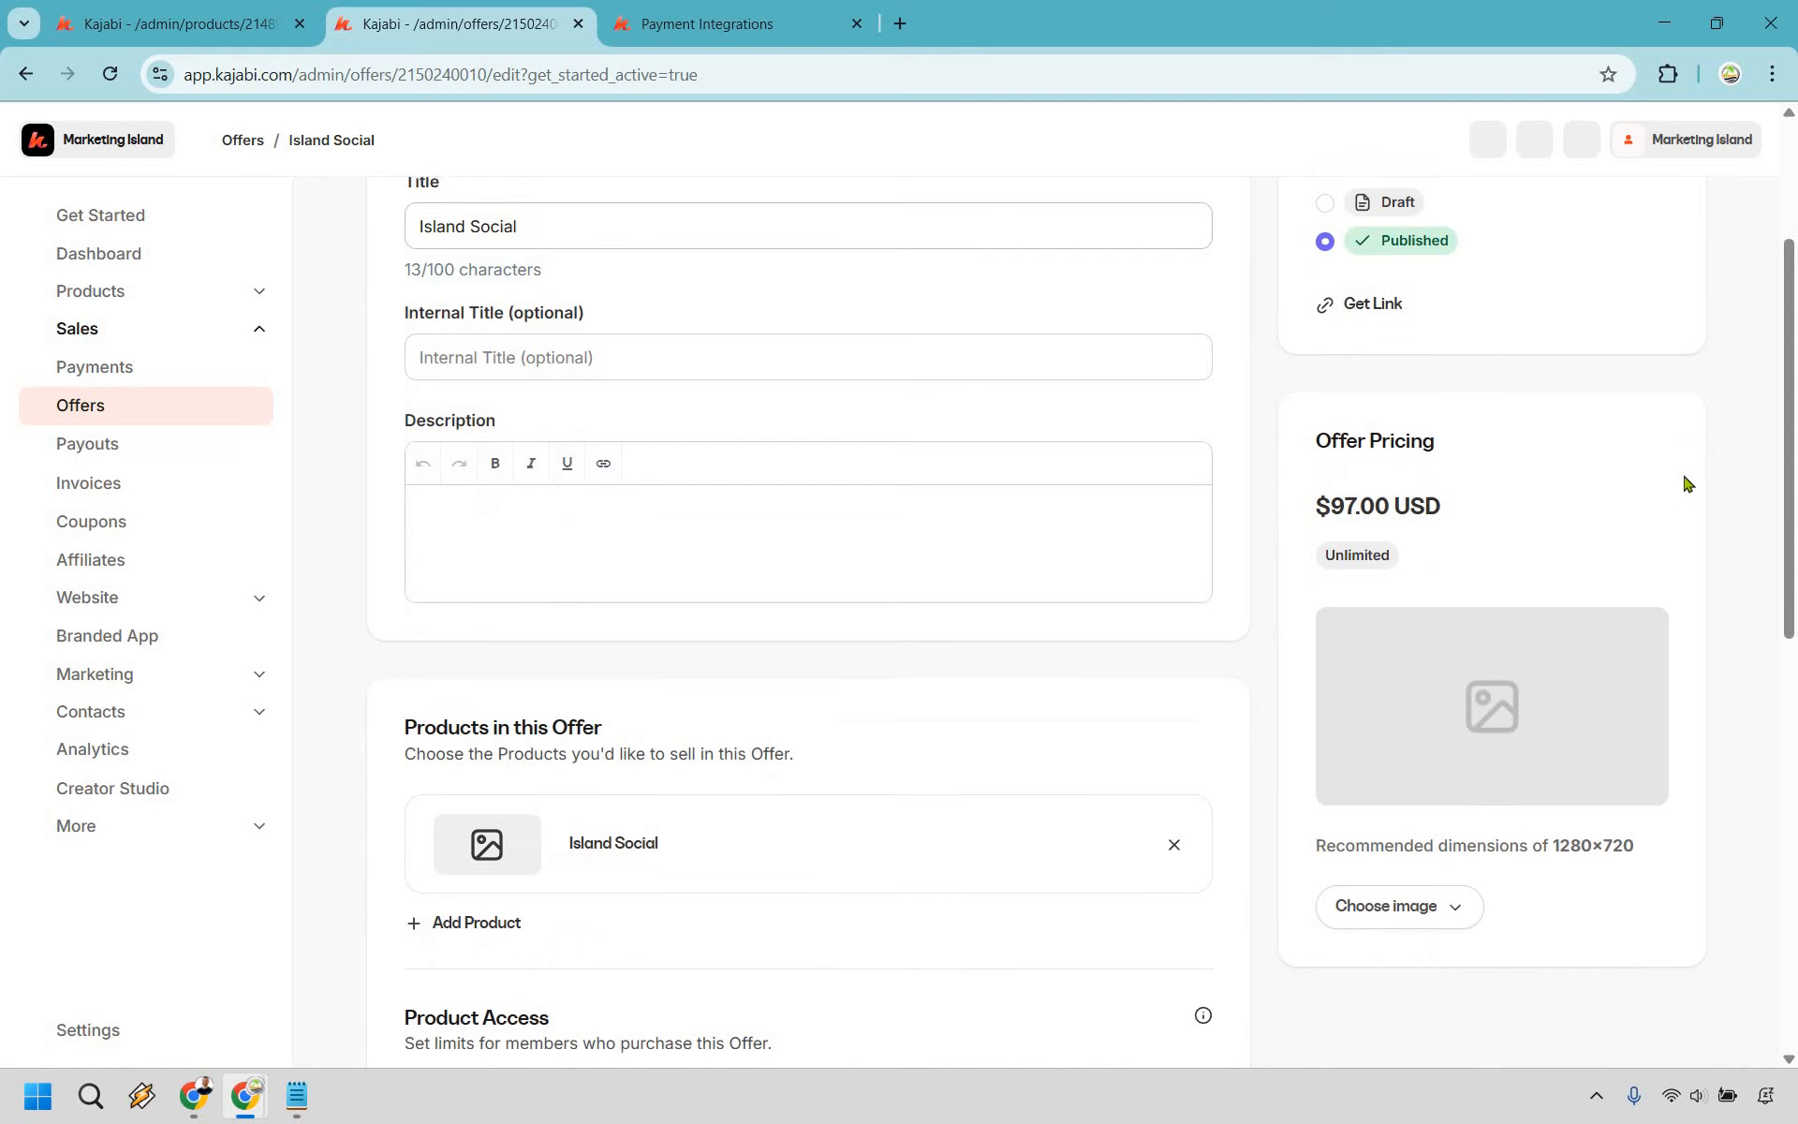
pyautogui.scroll(-4, 790, 382)
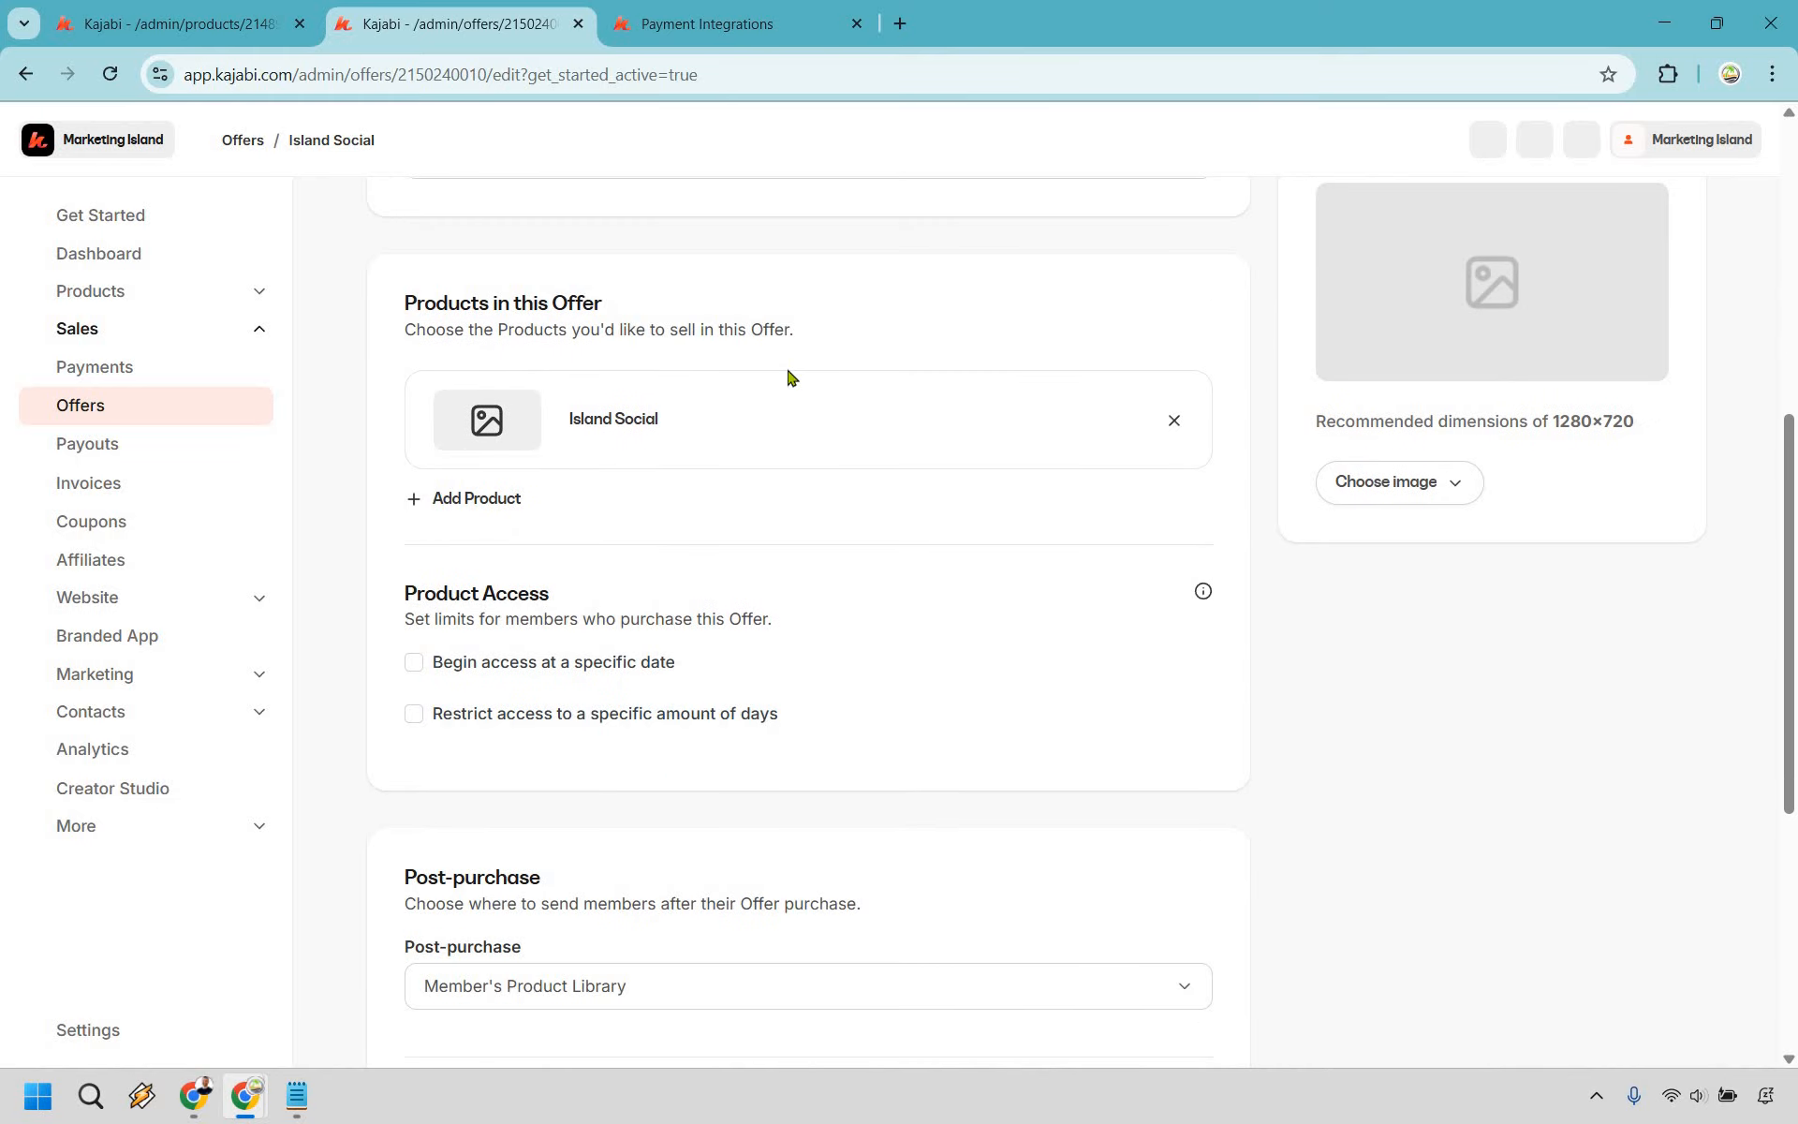
pyautogui.scroll(-1, 594, 681)
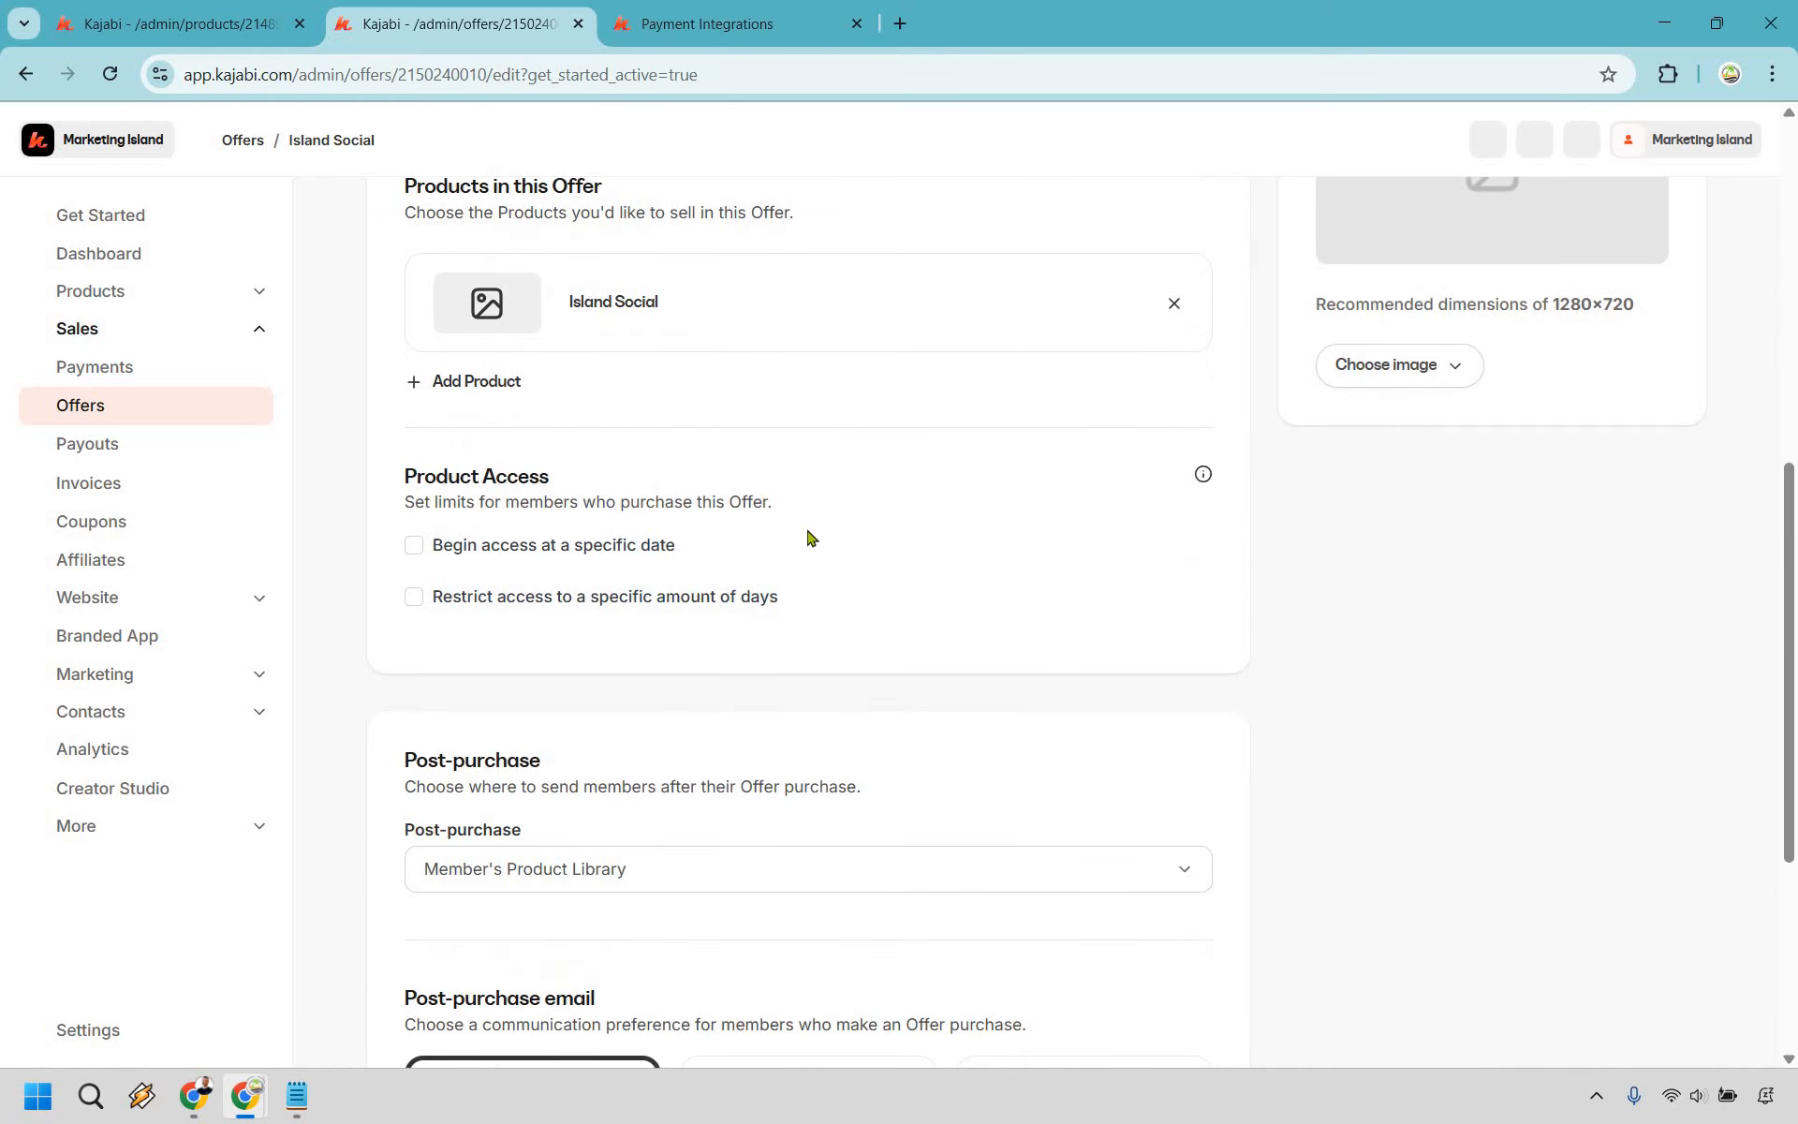
pyautogui.scroll(-2, 843, 469)
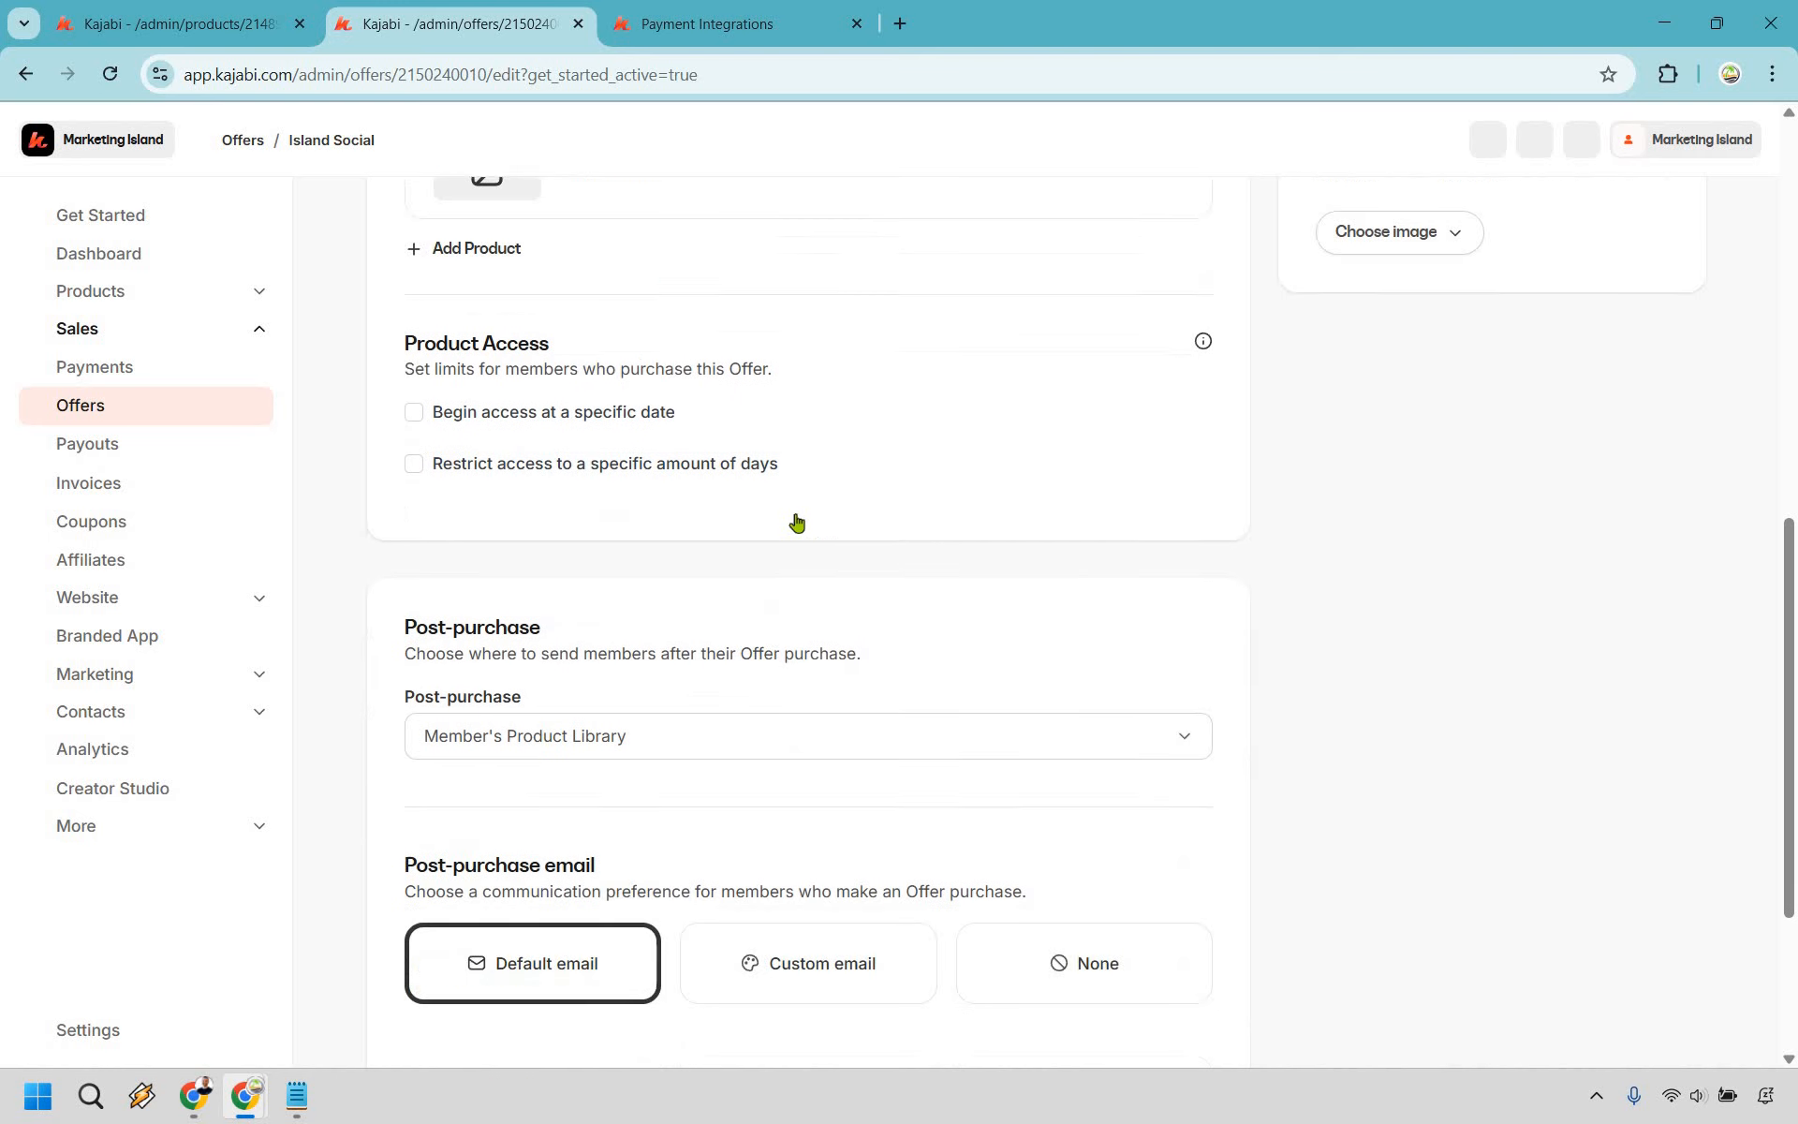
pyautogui.scroll(-1, 736, 523)
pyautogui.click(736, 521)
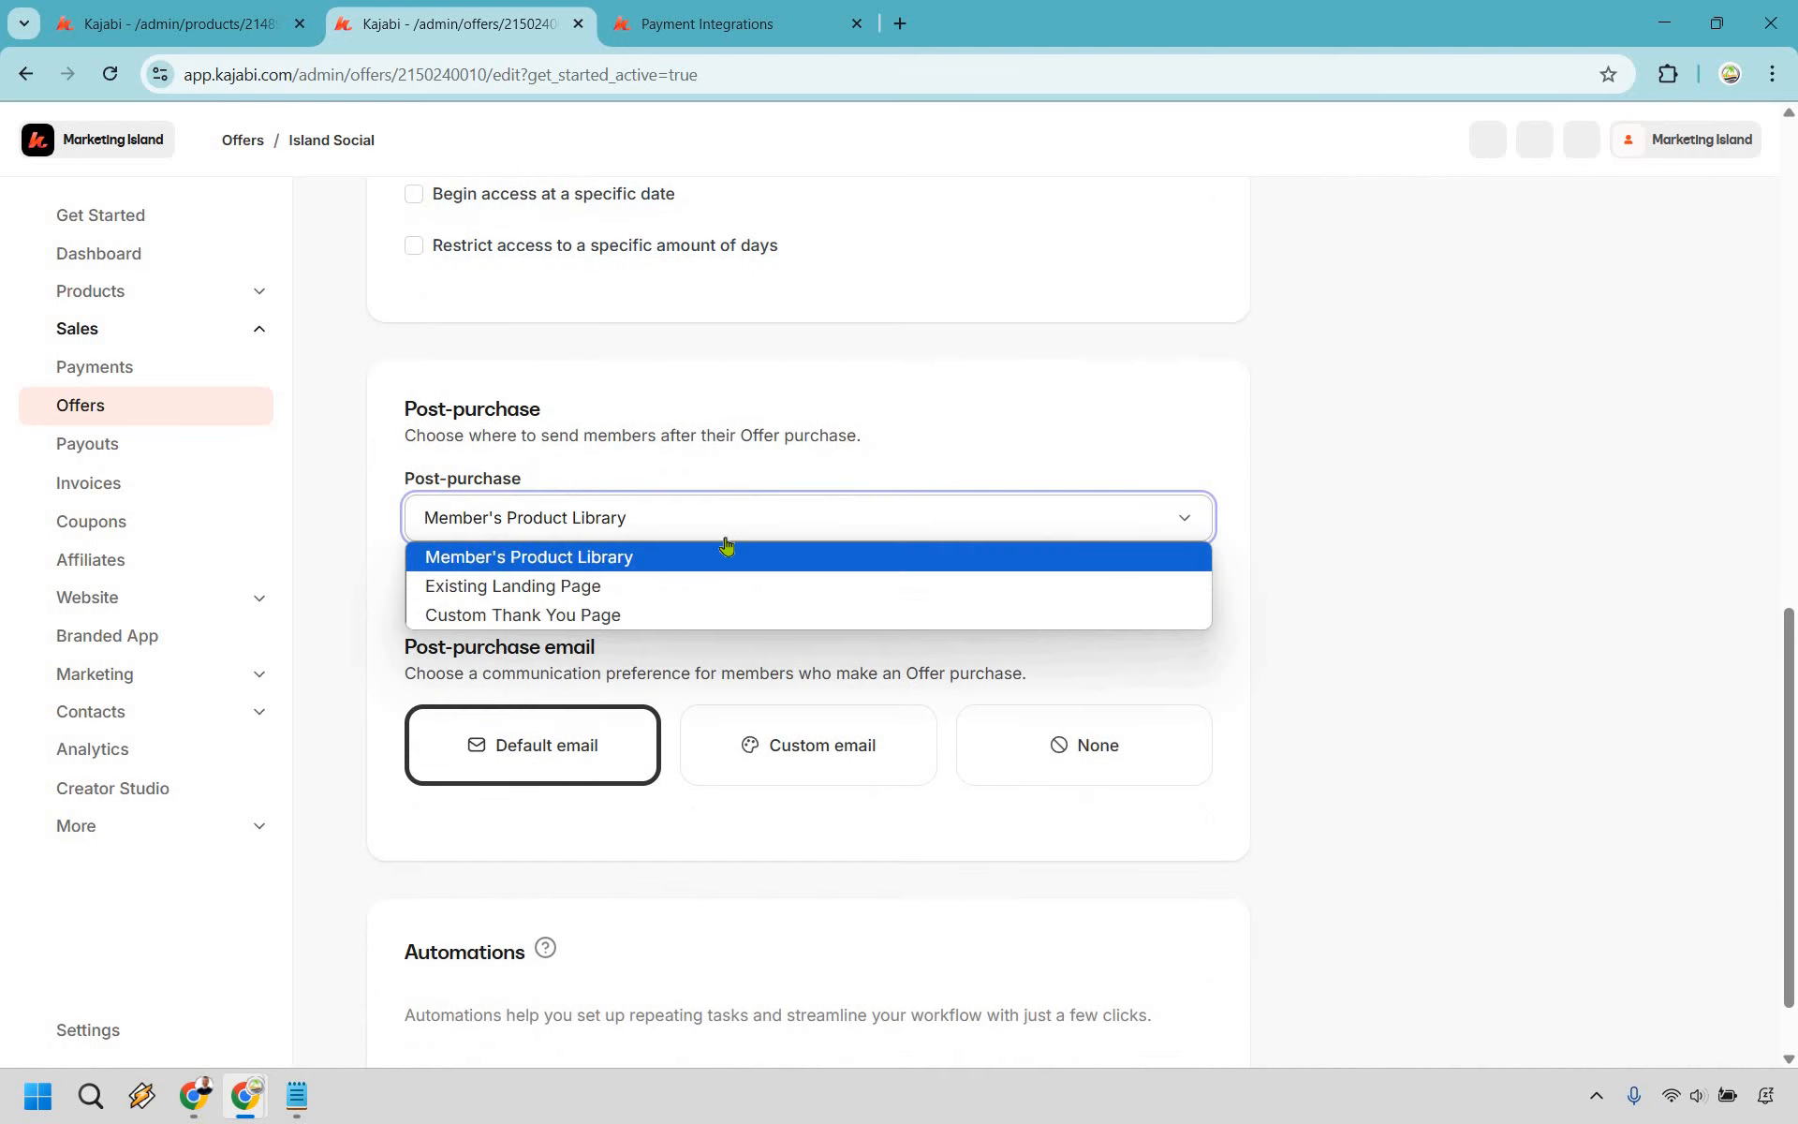
pyautogui.click(1497, 582)
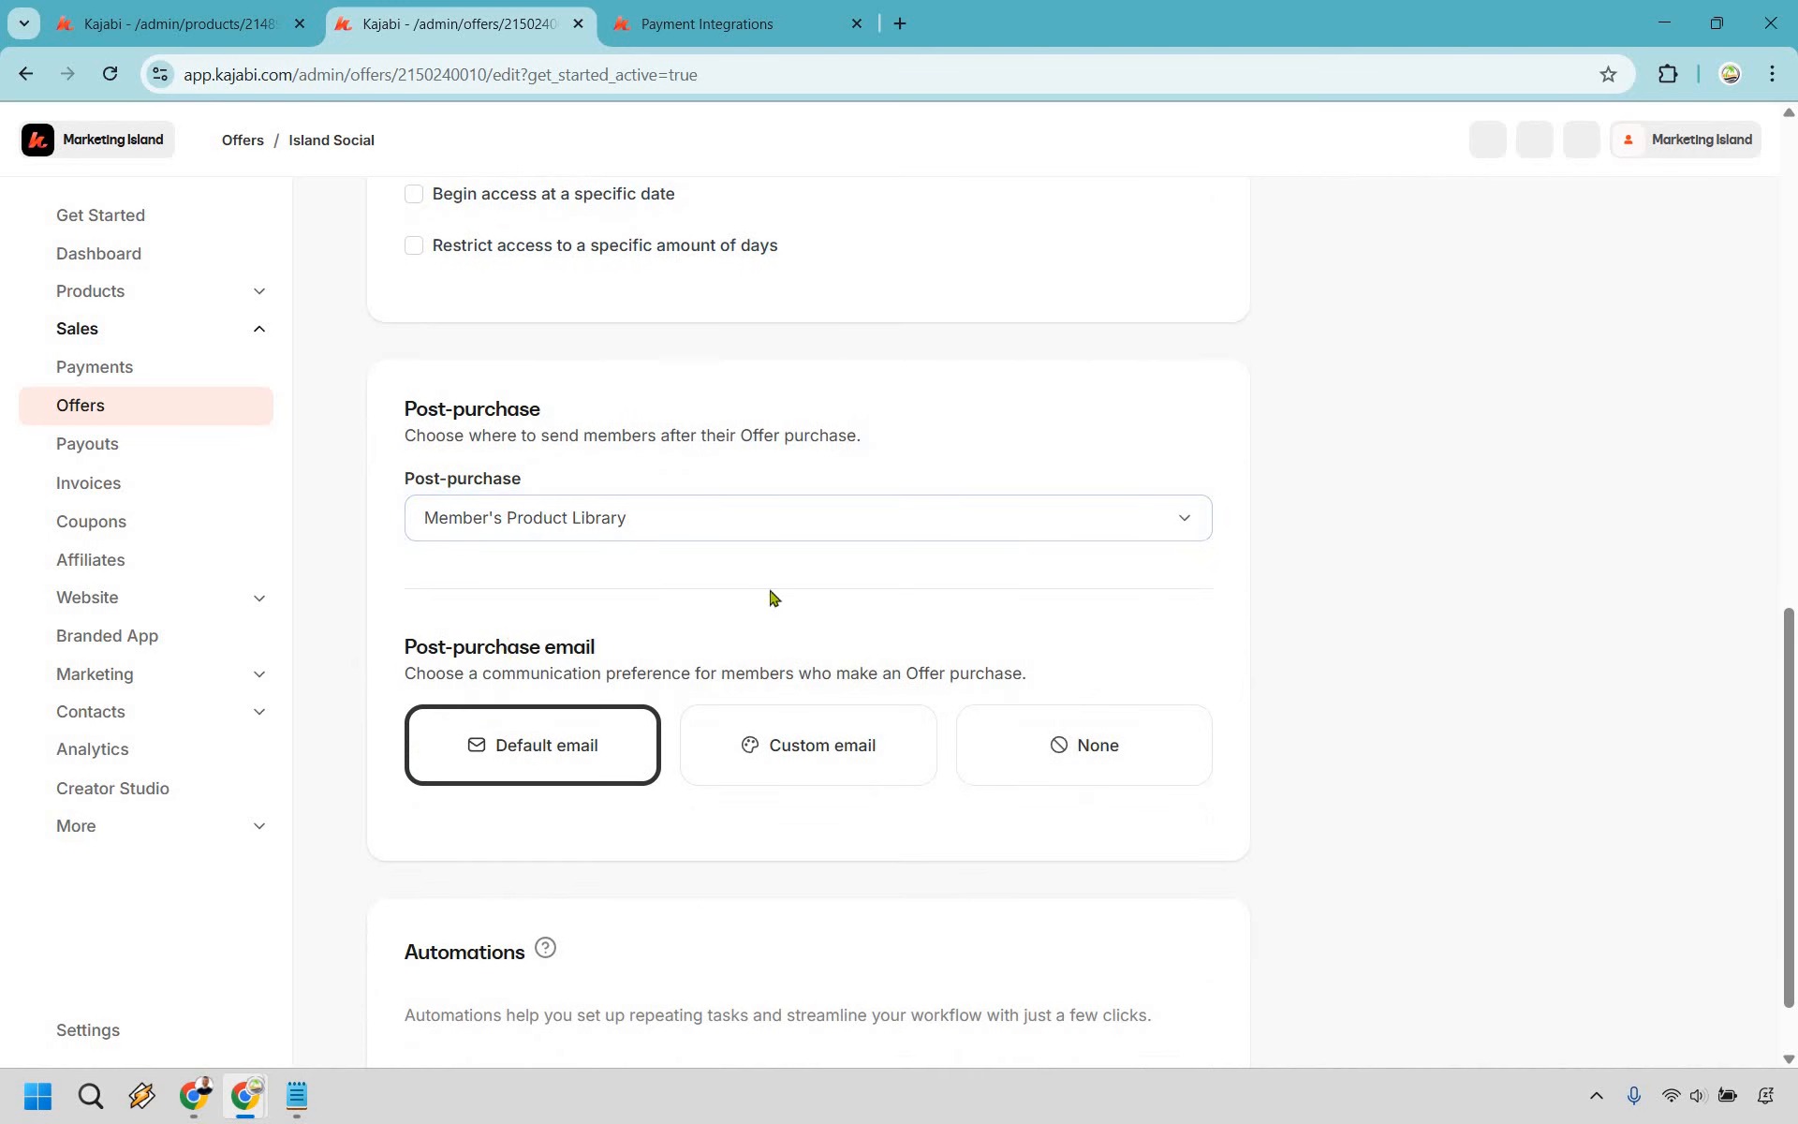
pyautogui.scroll(-1, 1030, 642)
pyautogui.scroll(5, 1620, 674)
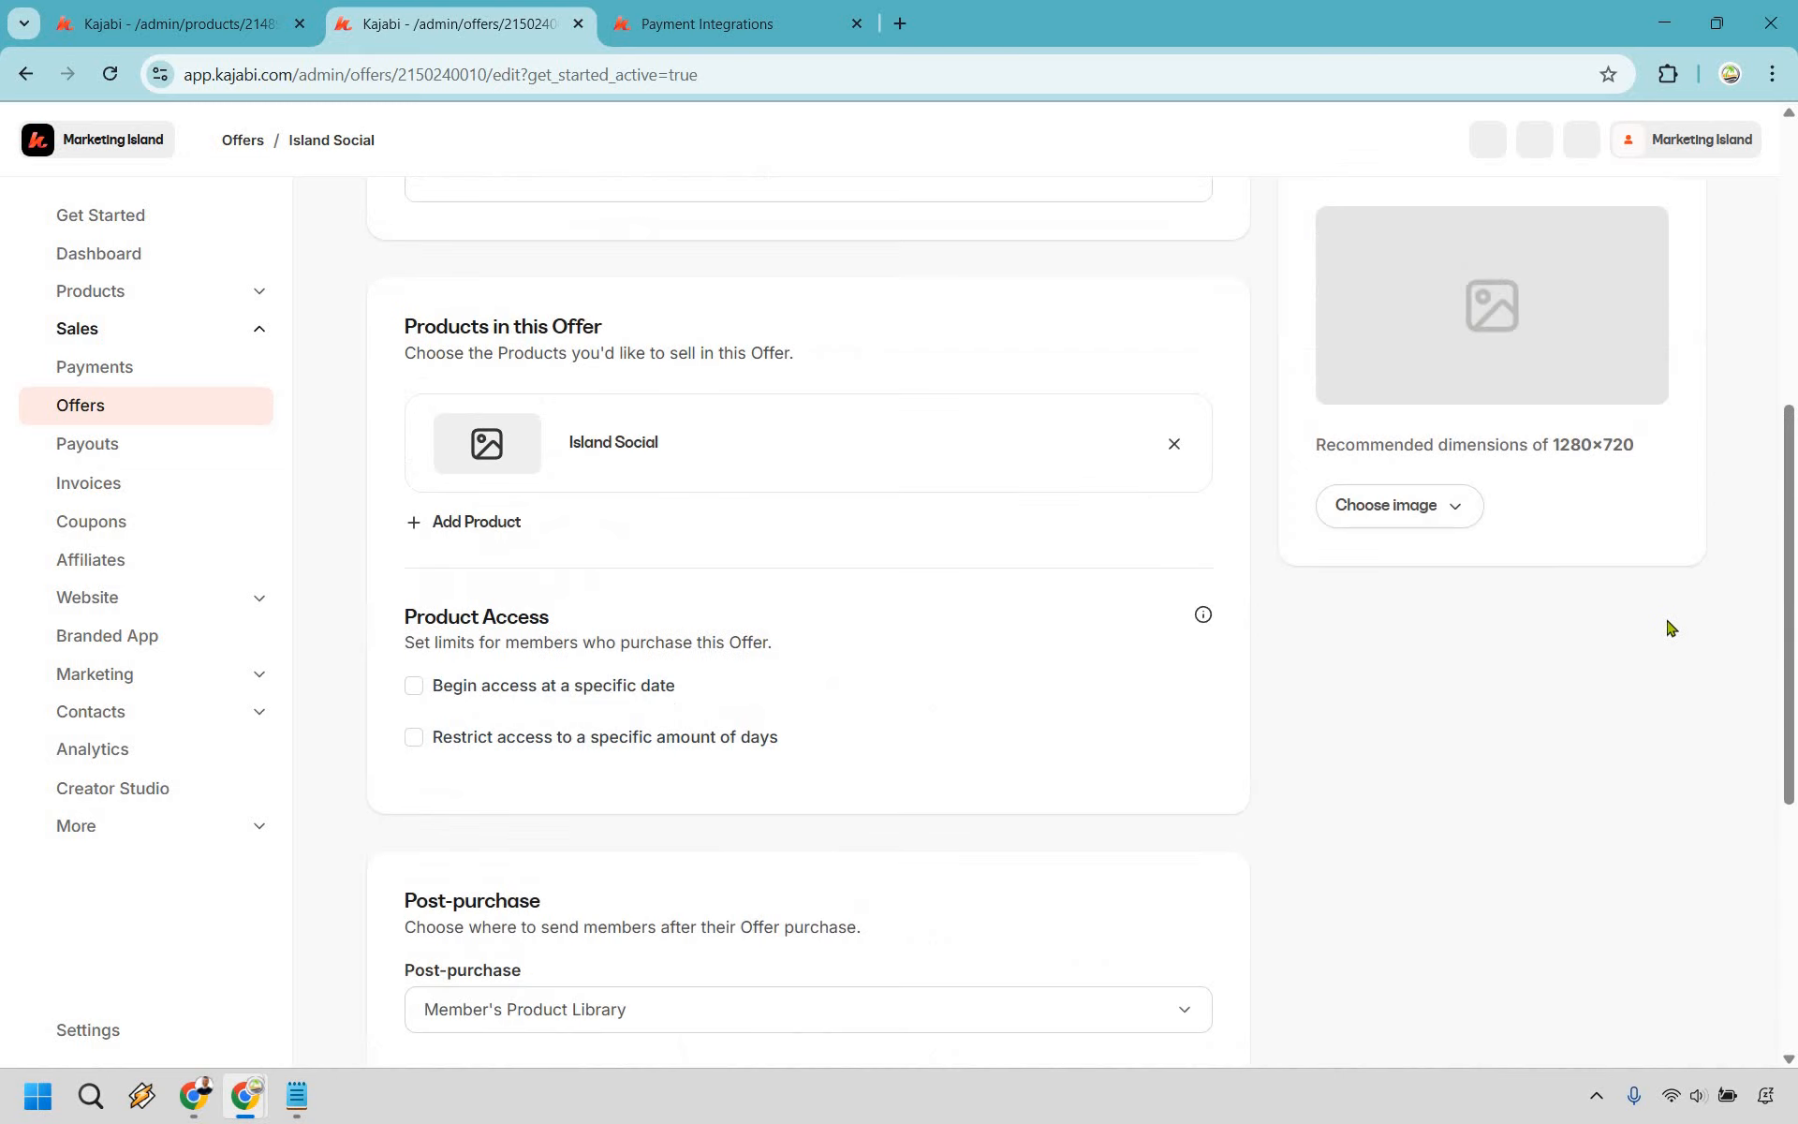
pyautogui.scroll(6, 1671, 623)
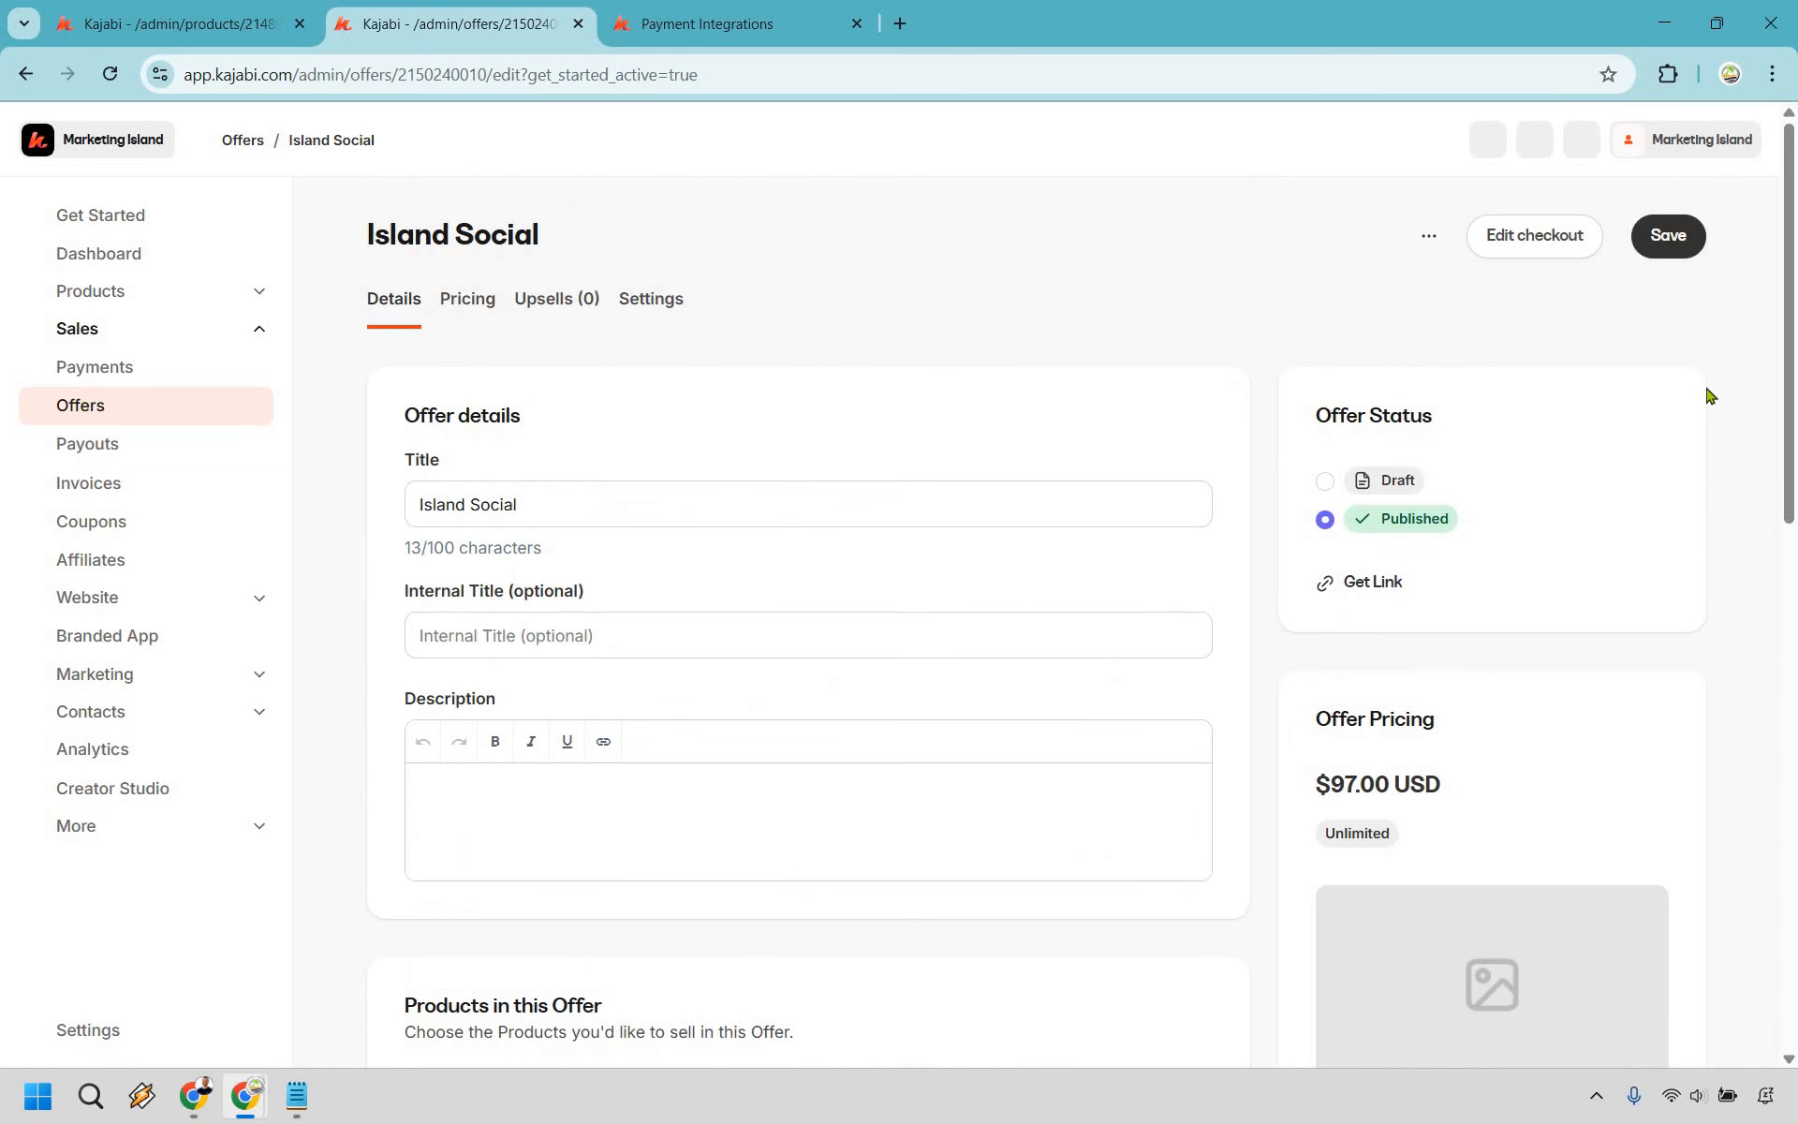
# - Preview the Island Social checkout page, close the preview, and return to the course tab
pyautogui.click(1429, 237)
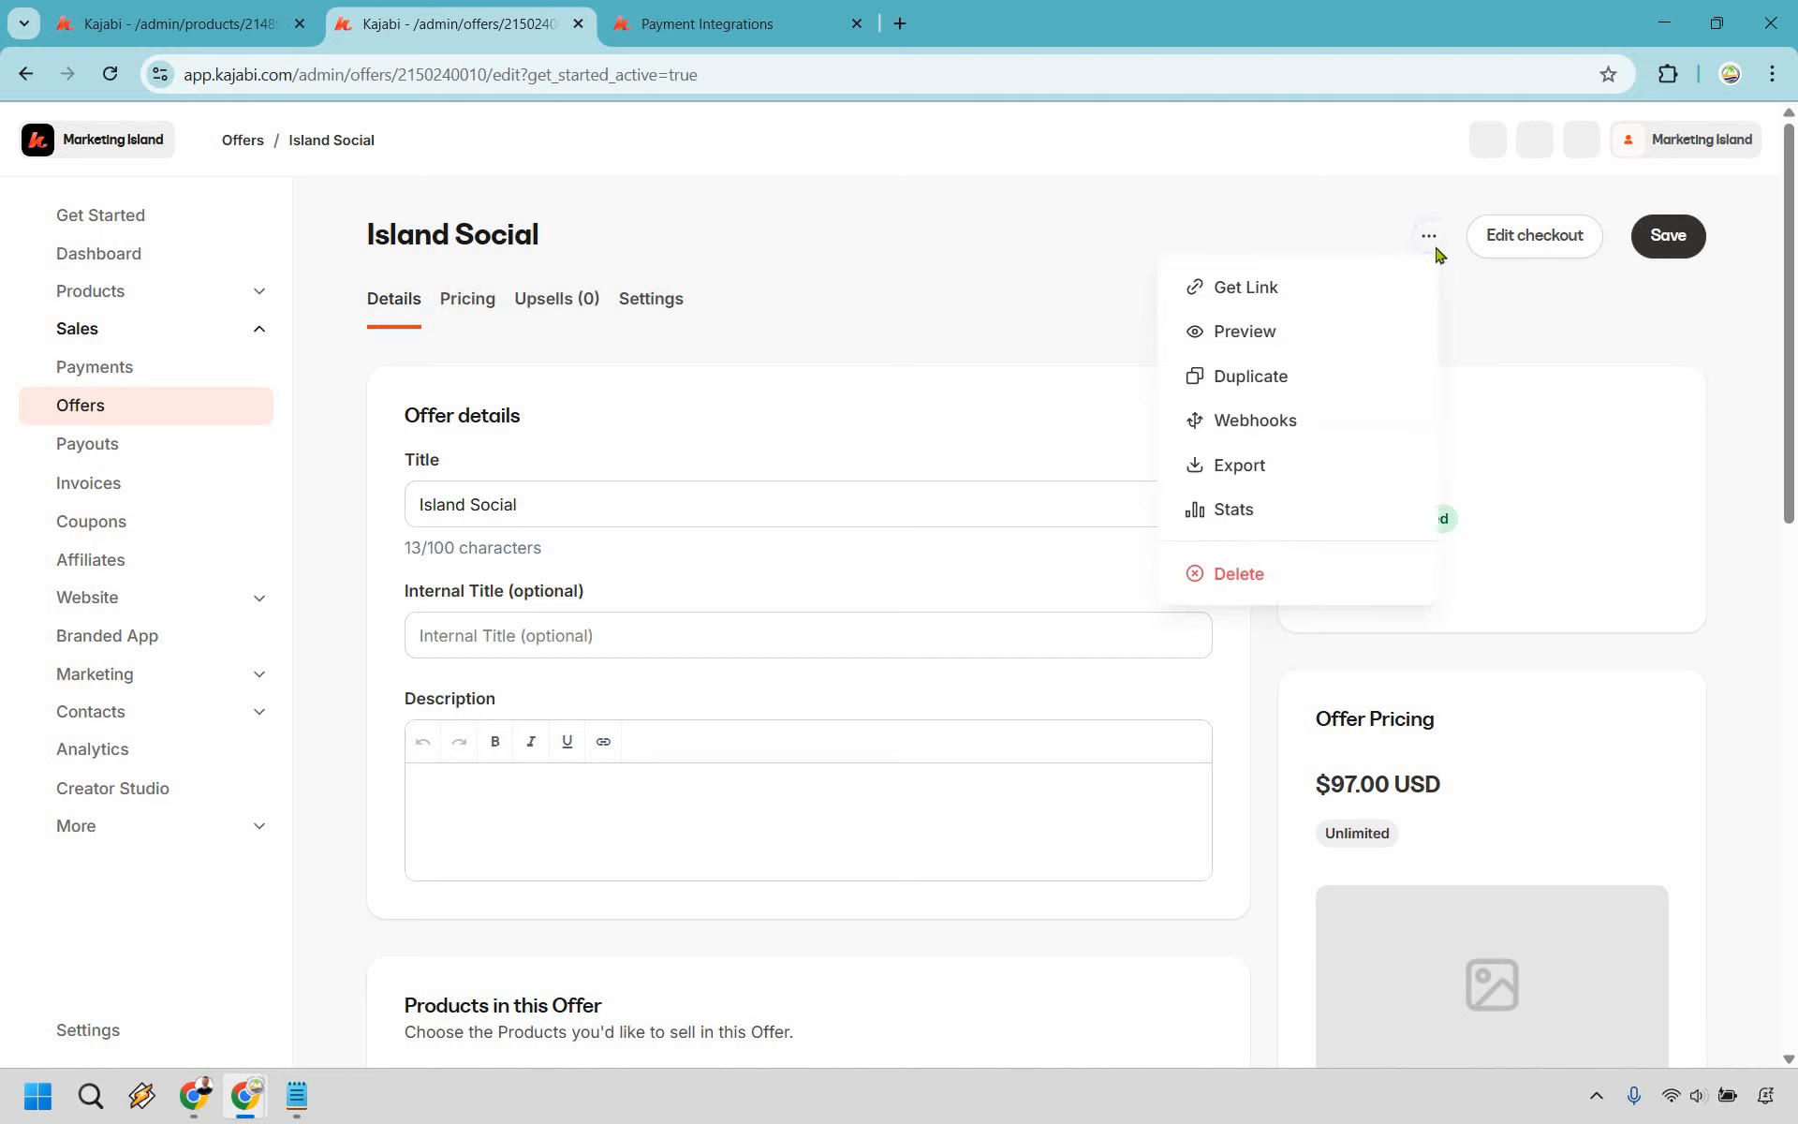
pyautogui.click(1245, 331)
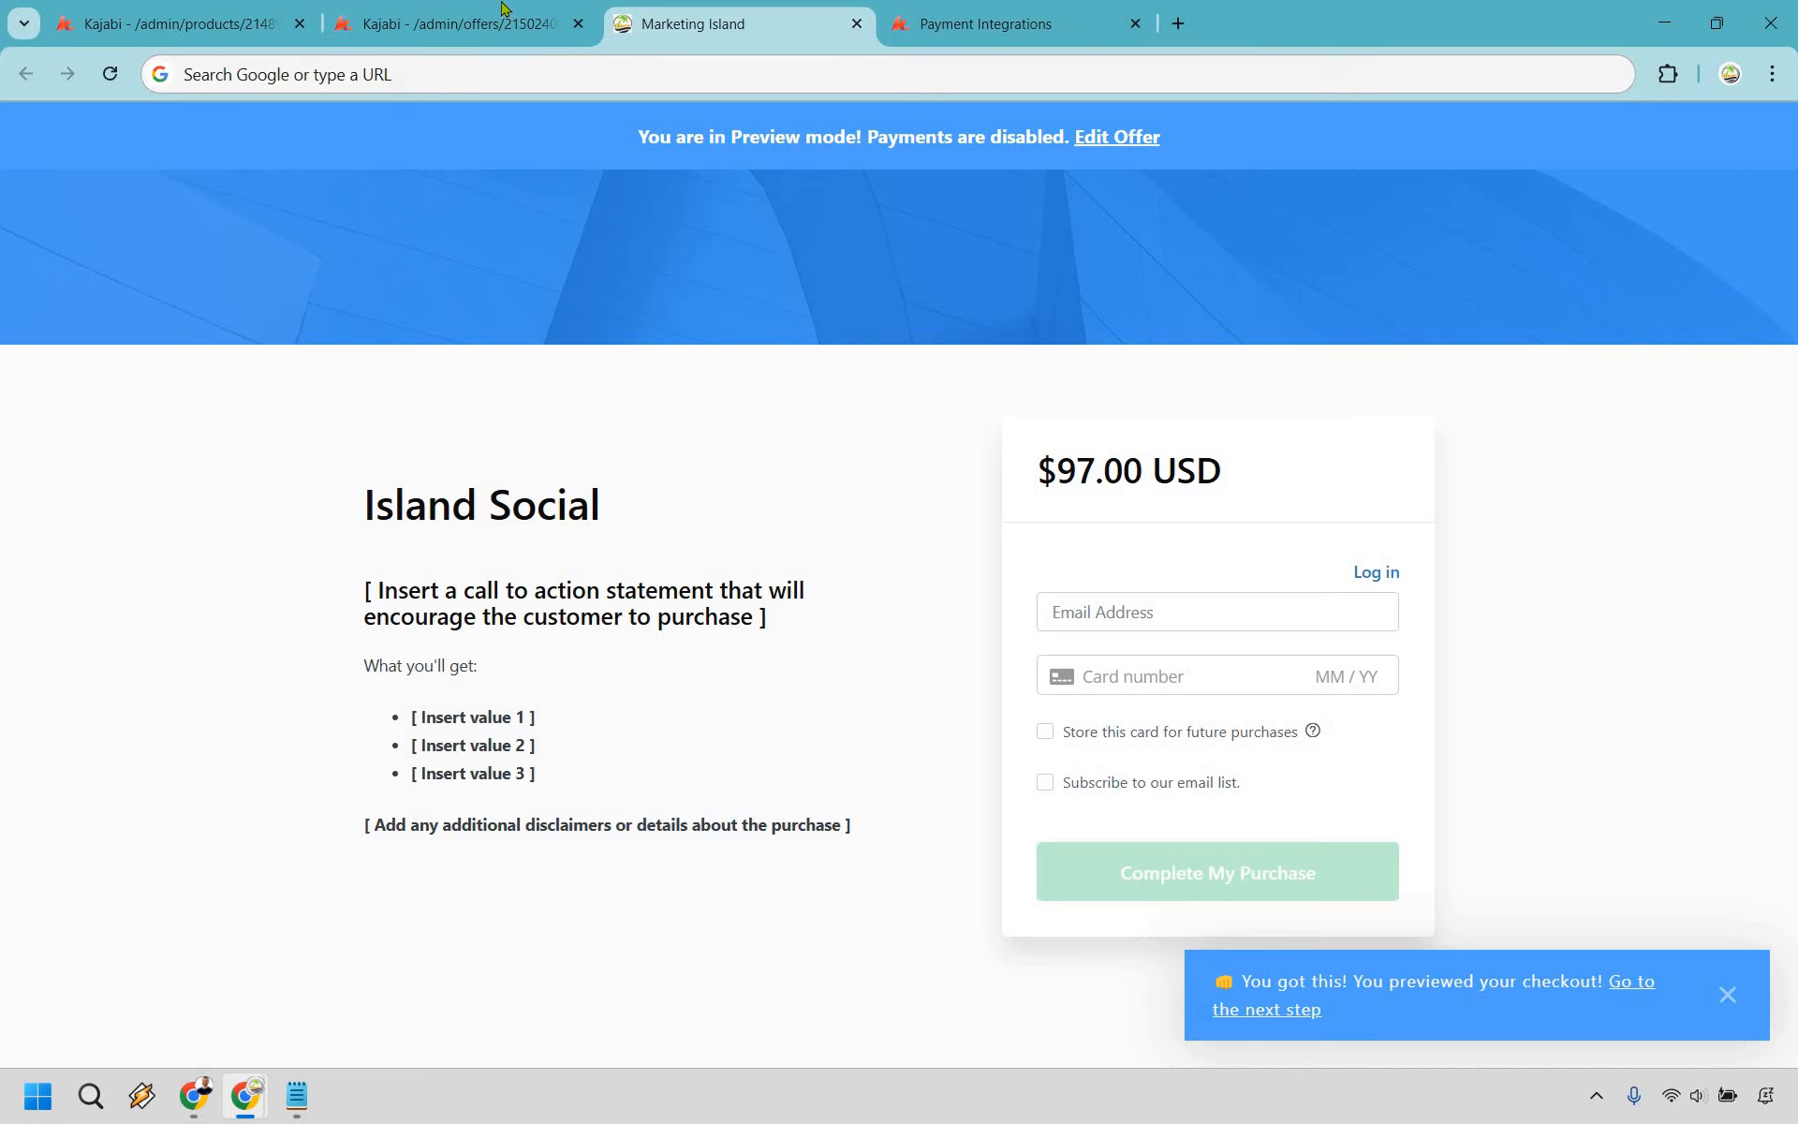
pyautogui.hotkey('ctrl', 'w')
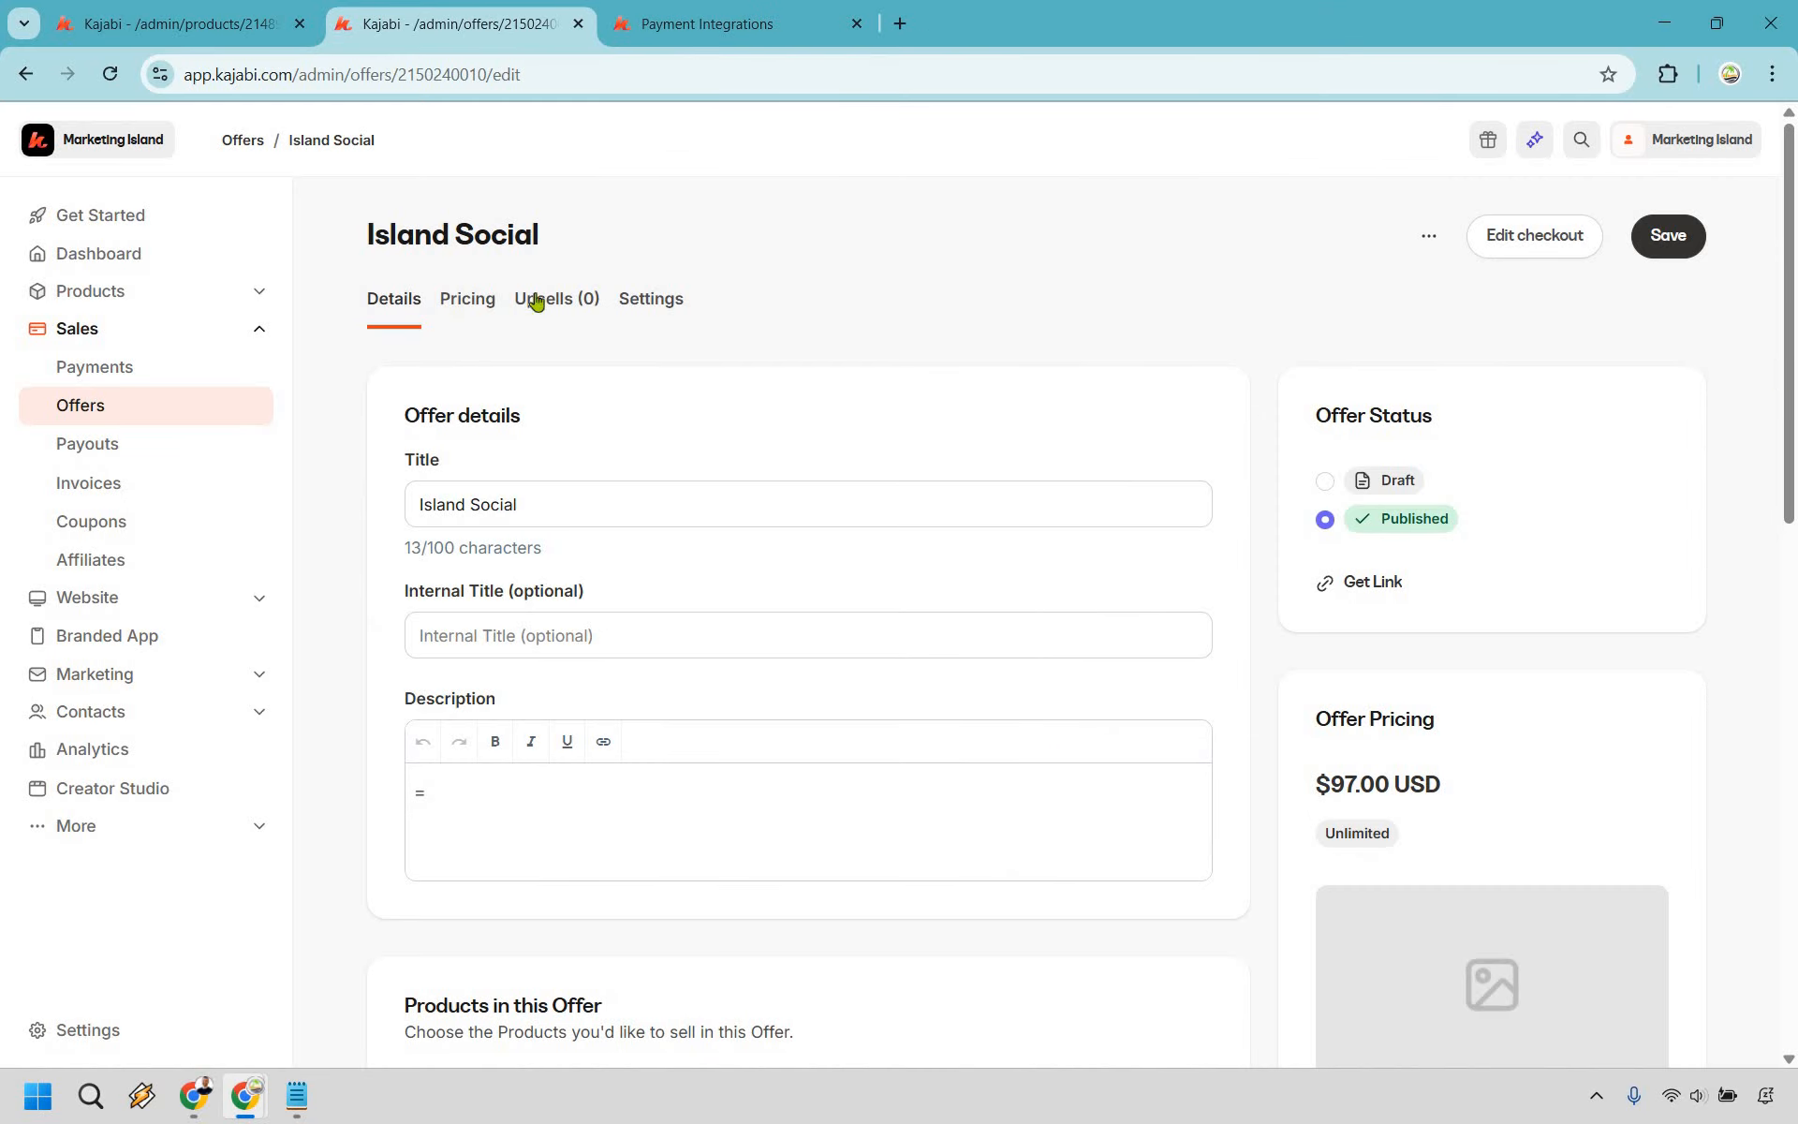
pyautogui.click(224, 8)
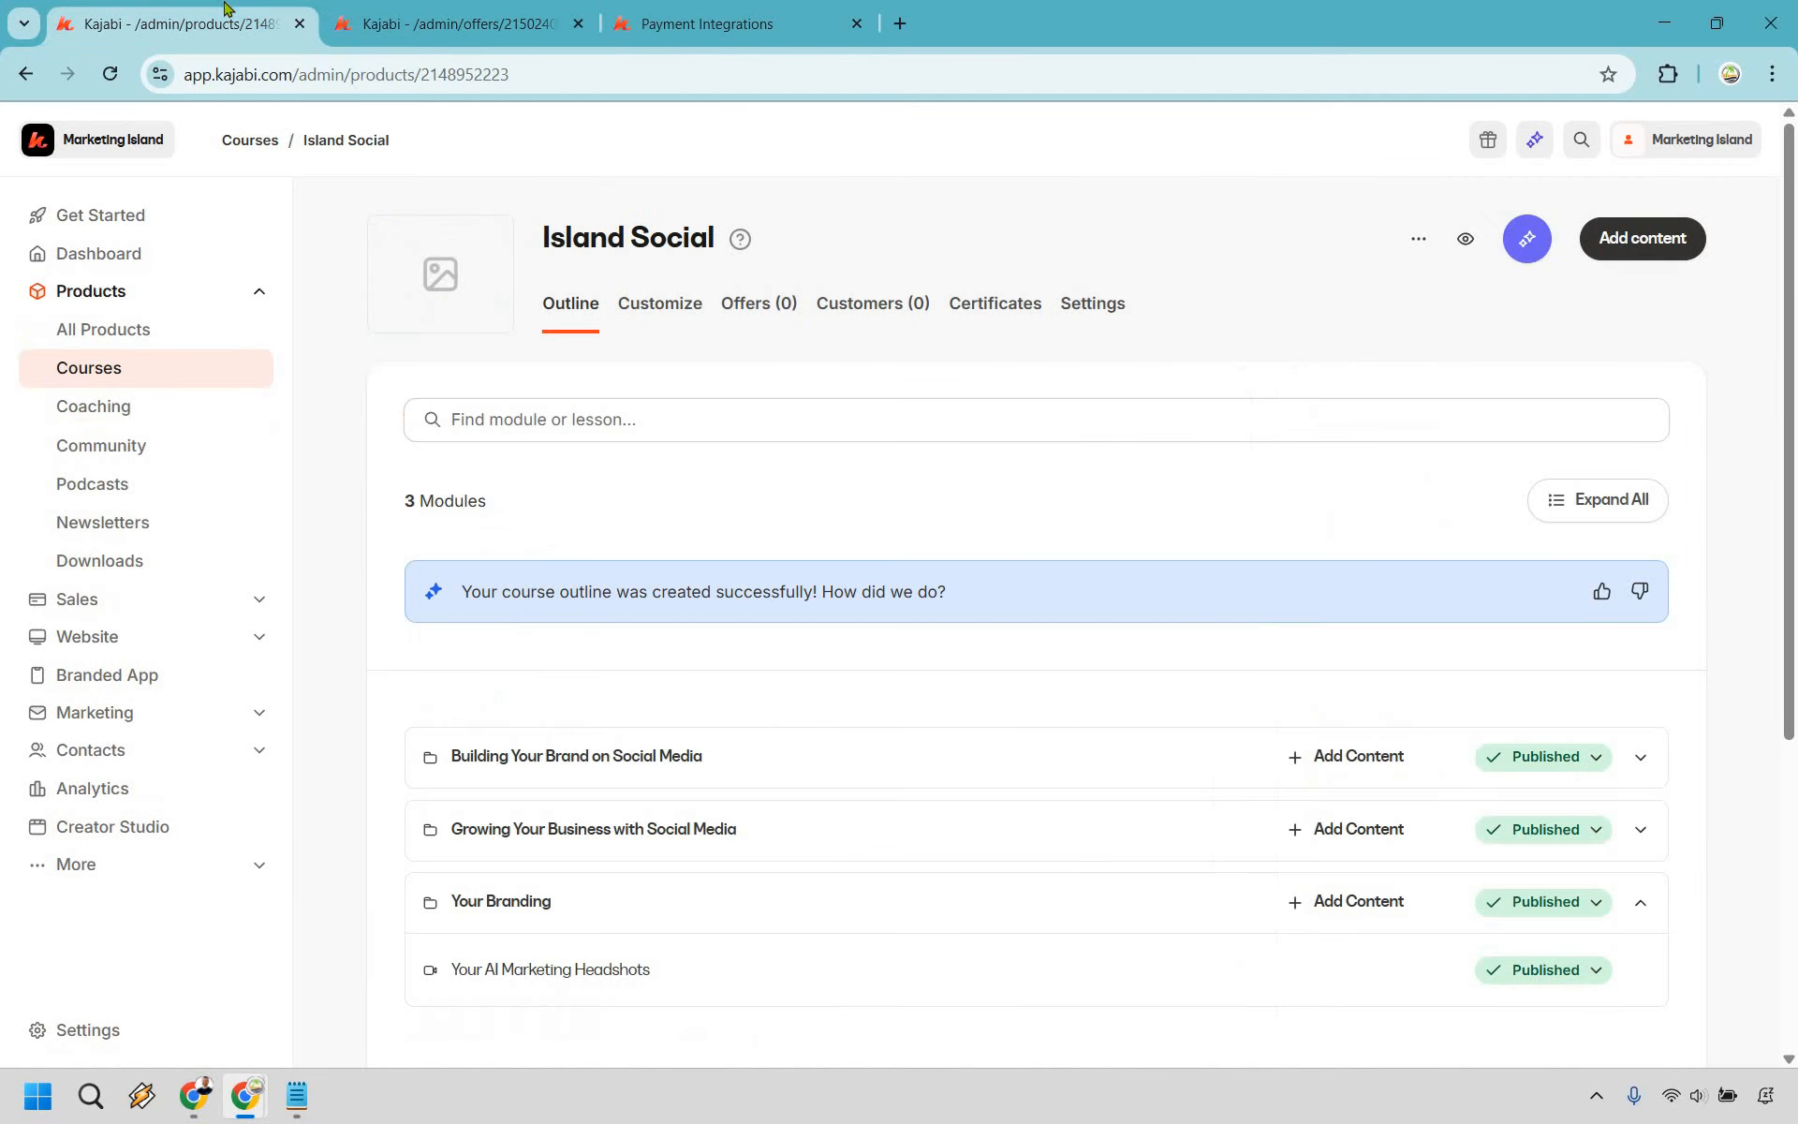
# - Launch the website builder from the Get Started checklist's Design your website step
pyautogui.click(122, 222)
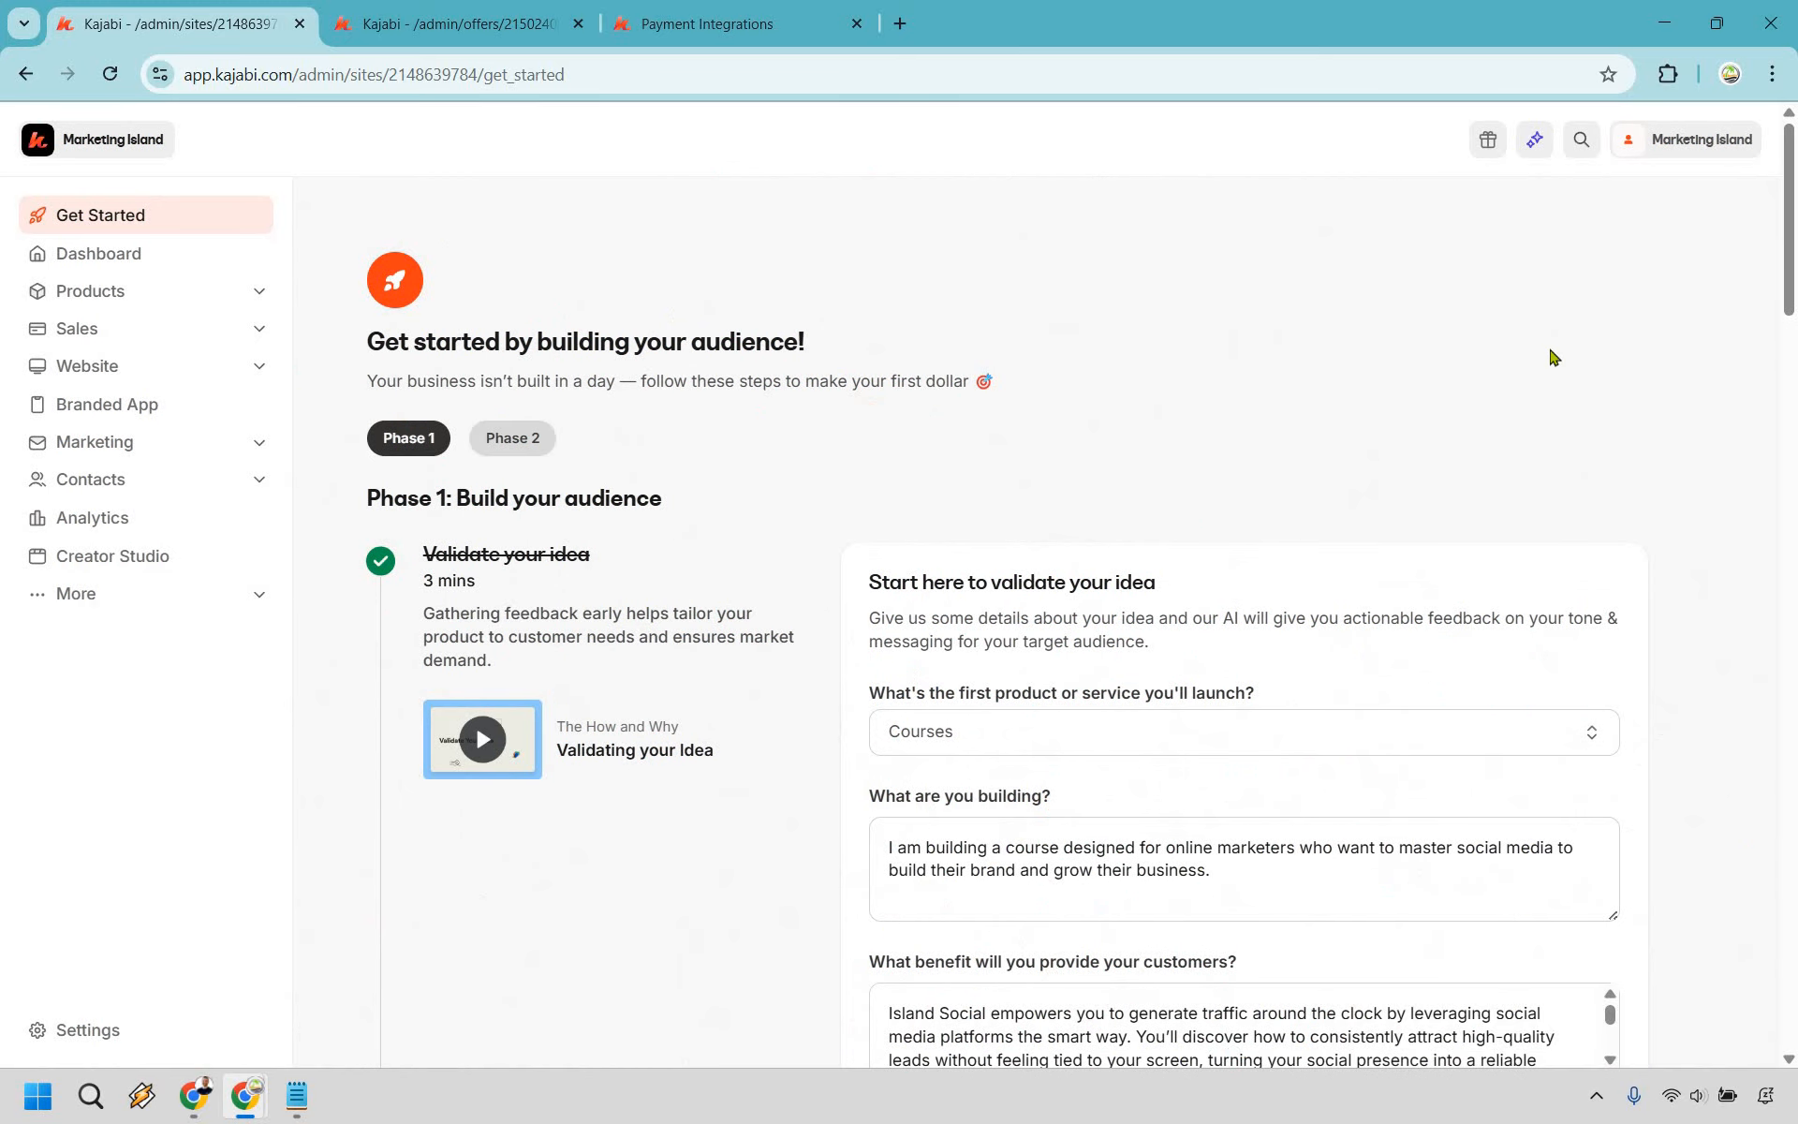
pyautogui.scroll(-4, 1689, 336)
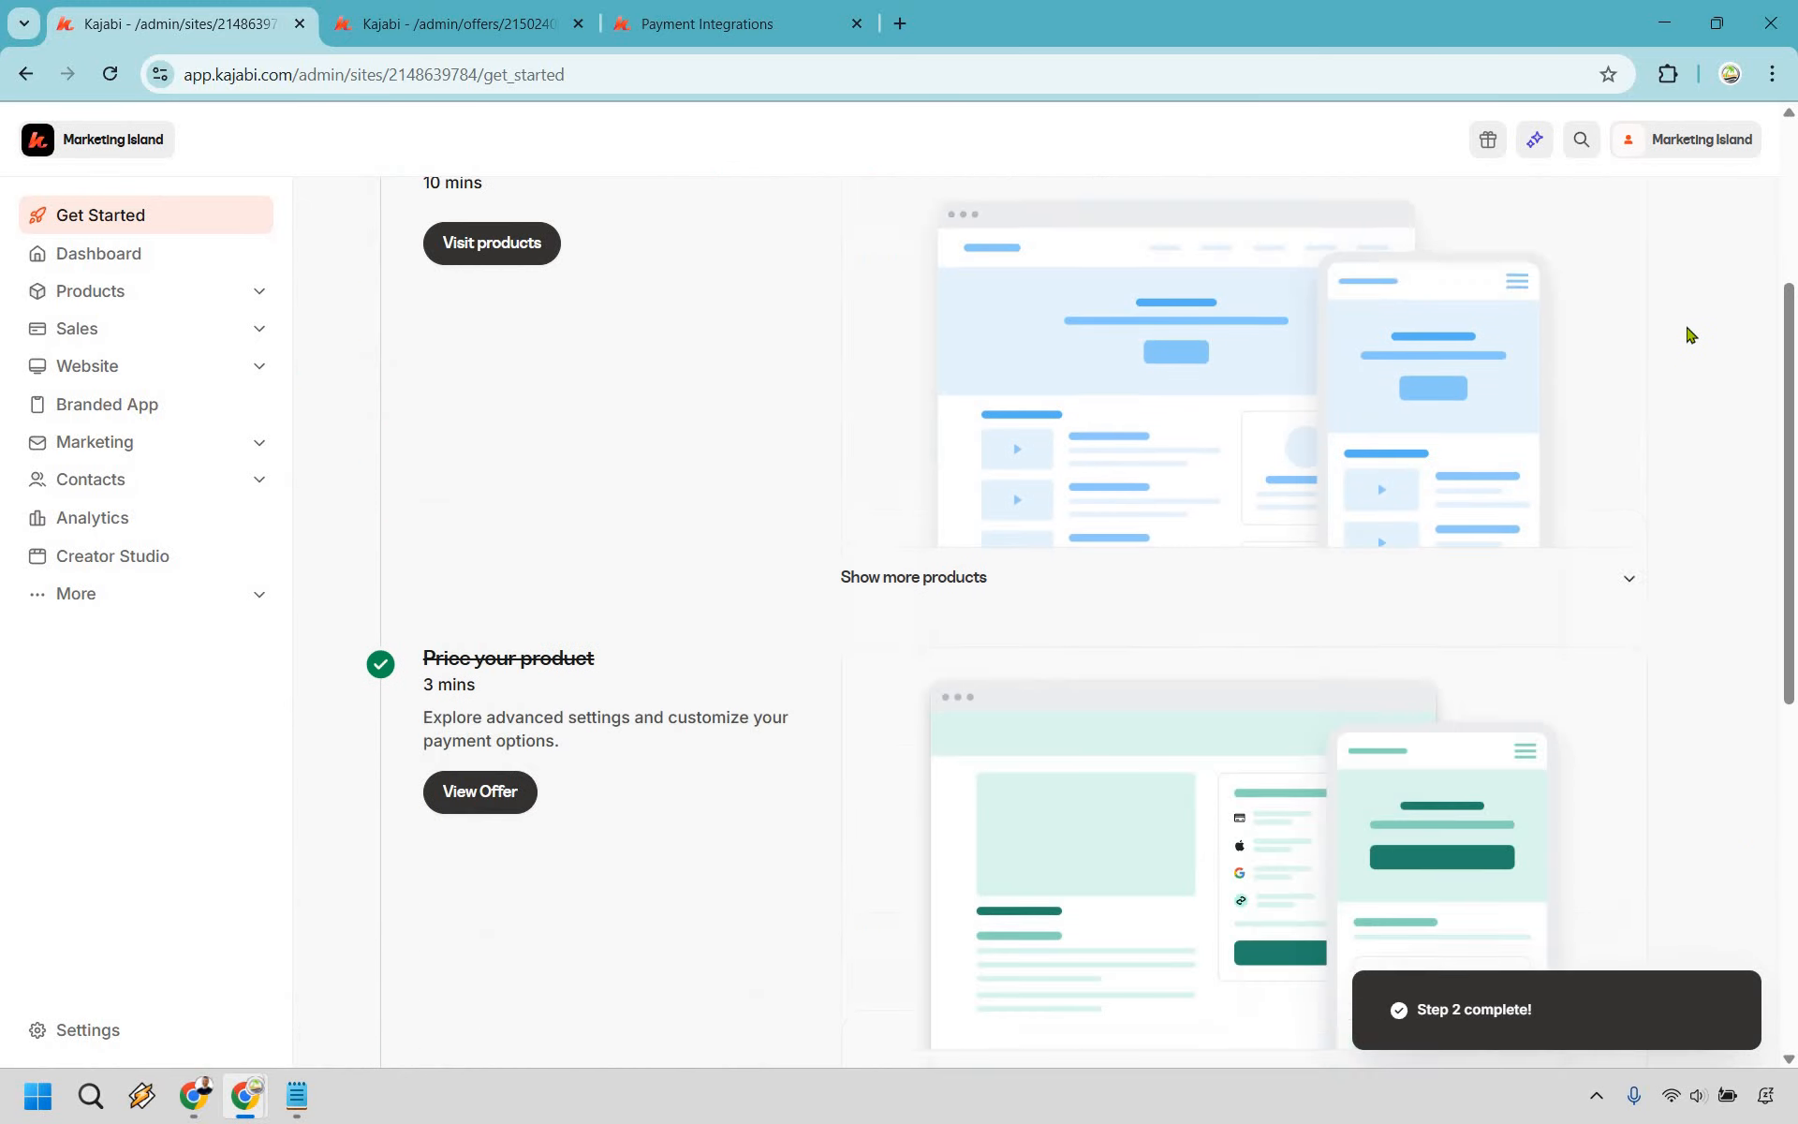
pyautogui.scroll(-7, 1695, 335)
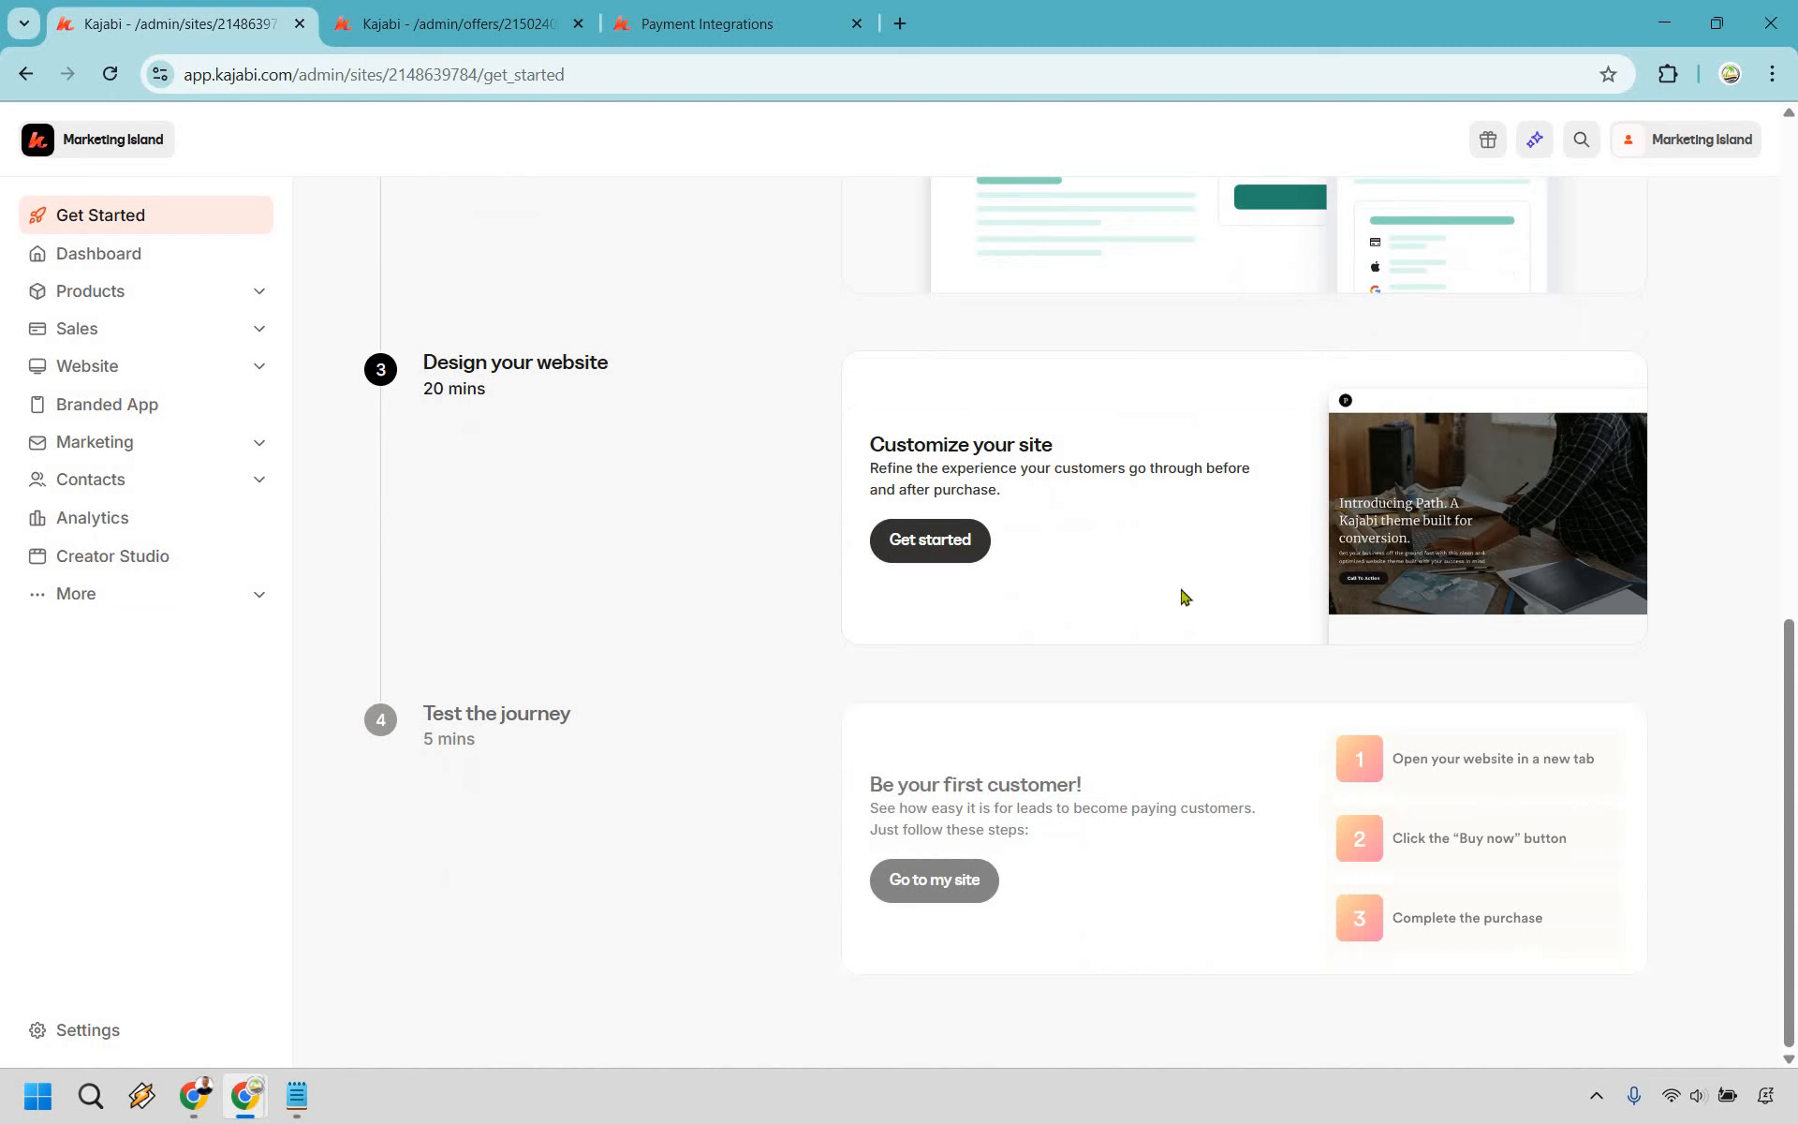
pyautogui.click(956, 545)
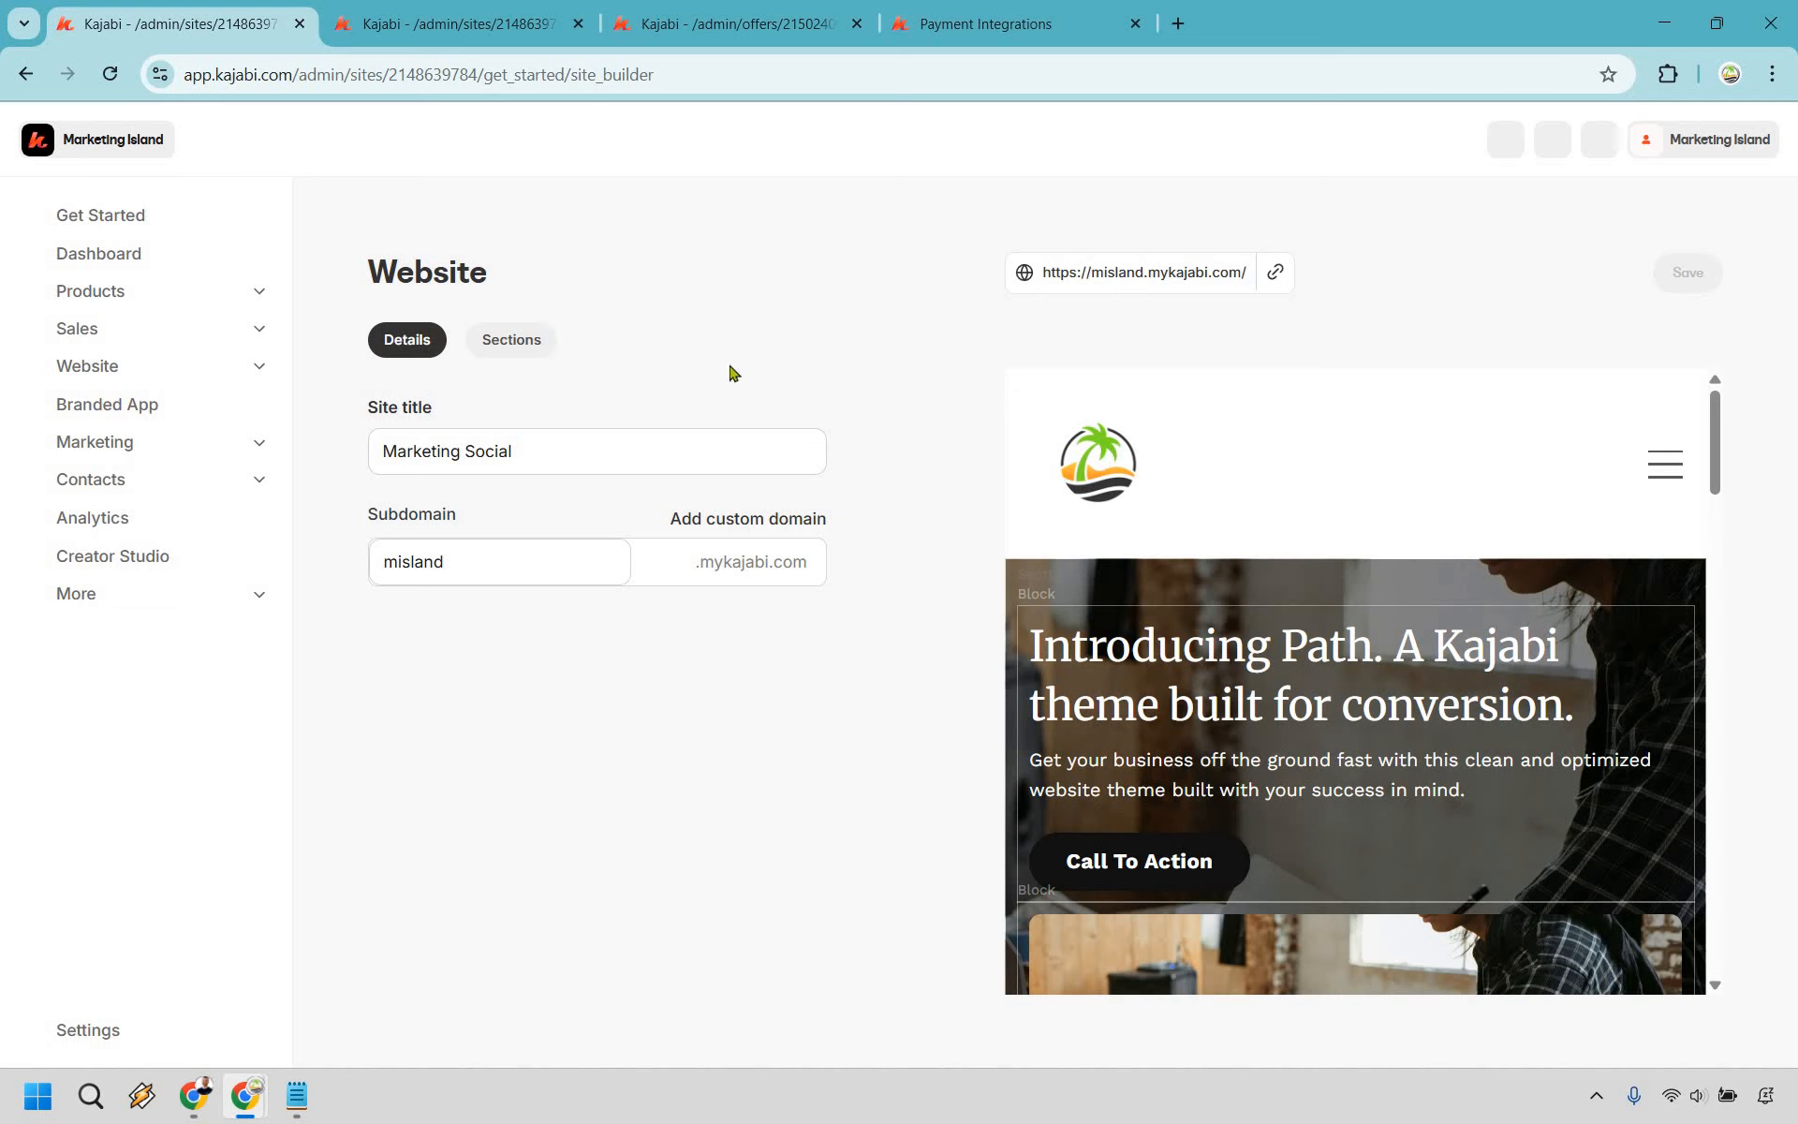
pyautogui.click(502, 343)
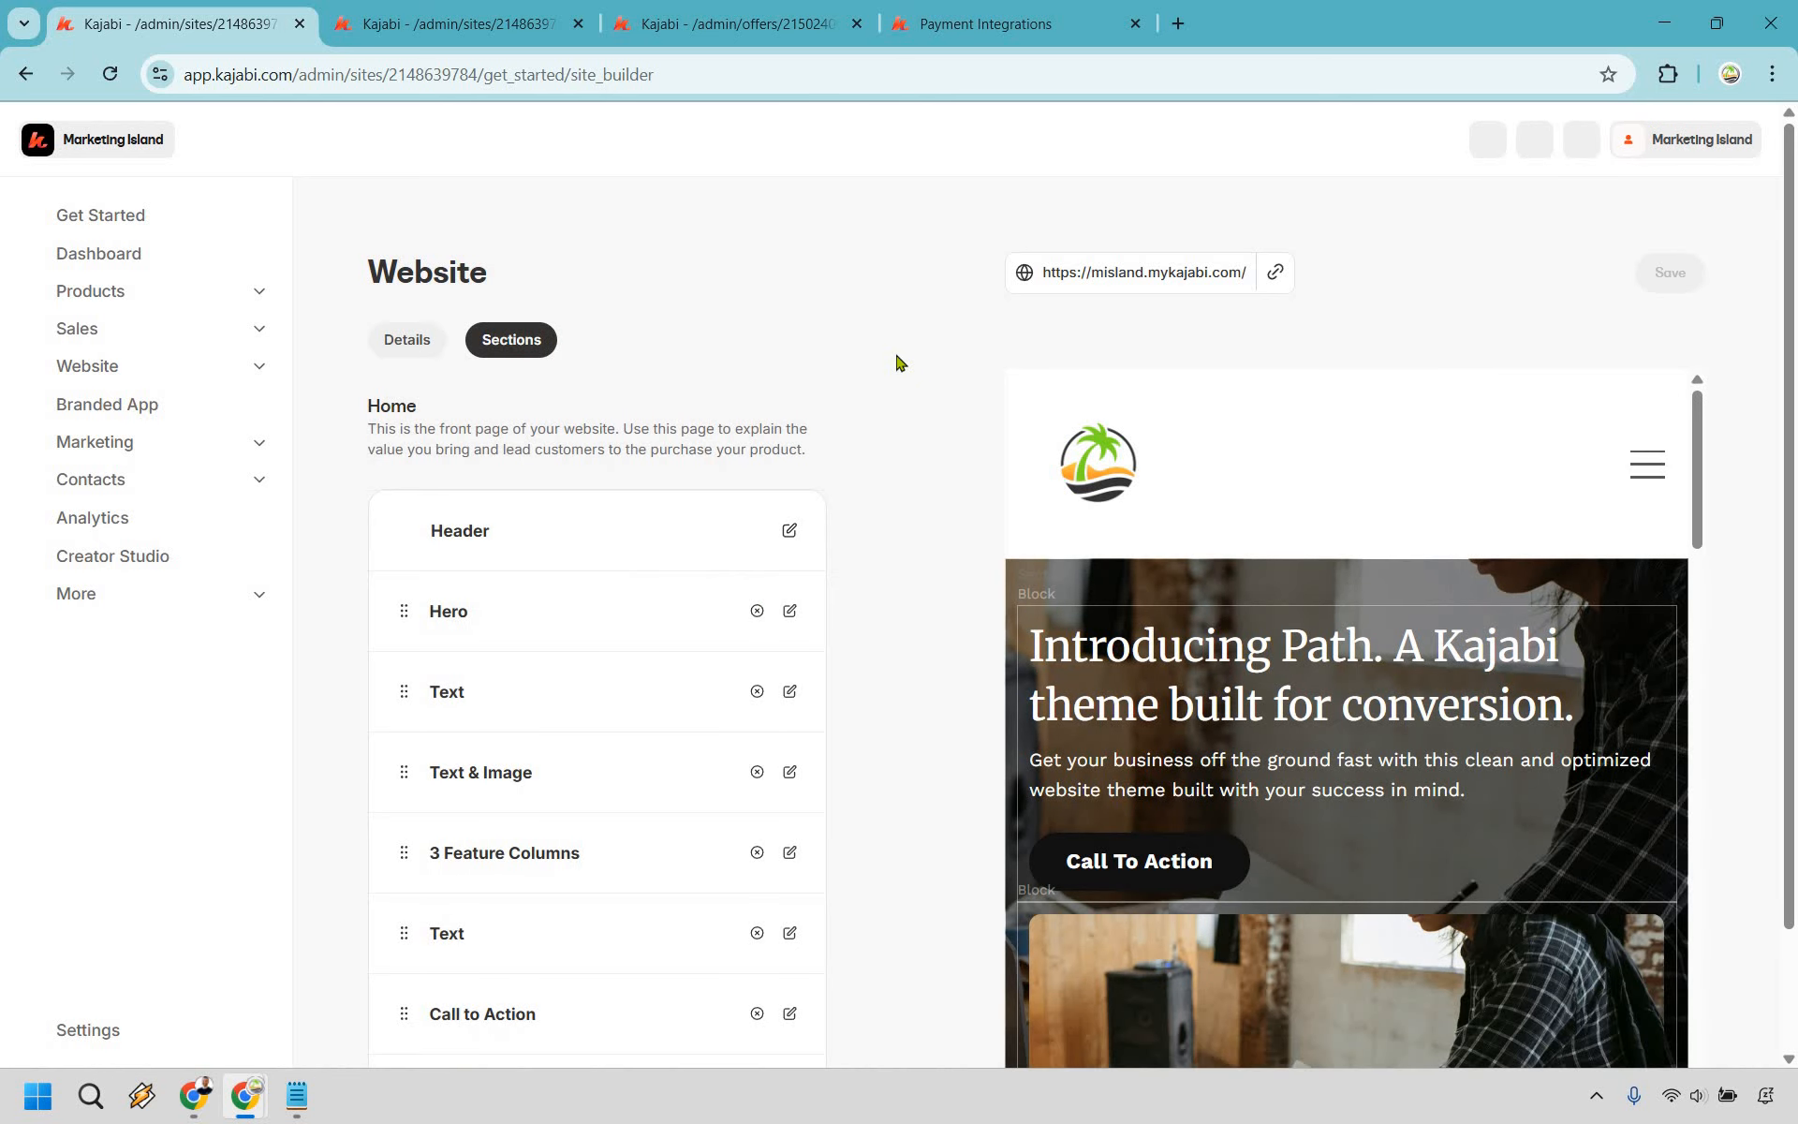
pyautogui.scroll(-1, 788, 424)
pyautogui.click(790, 415)
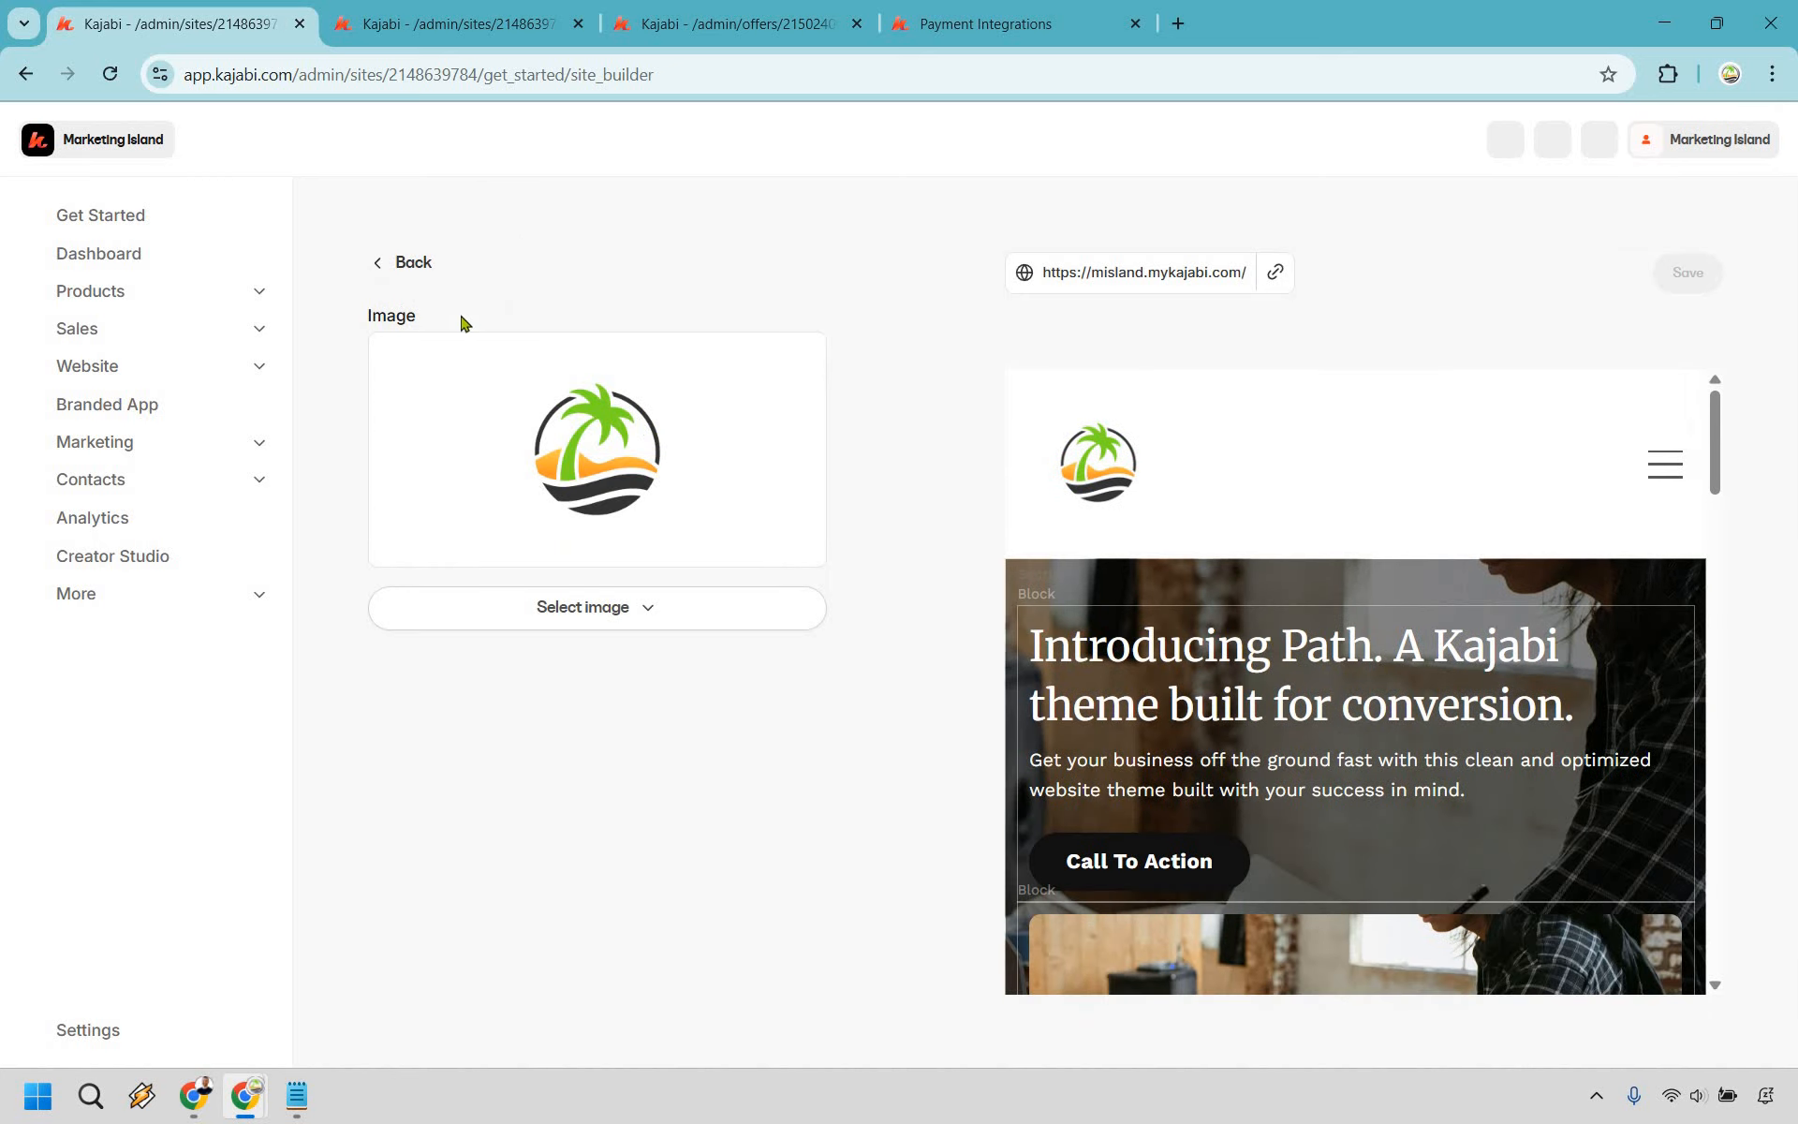
pyautogui.click(405, 263)
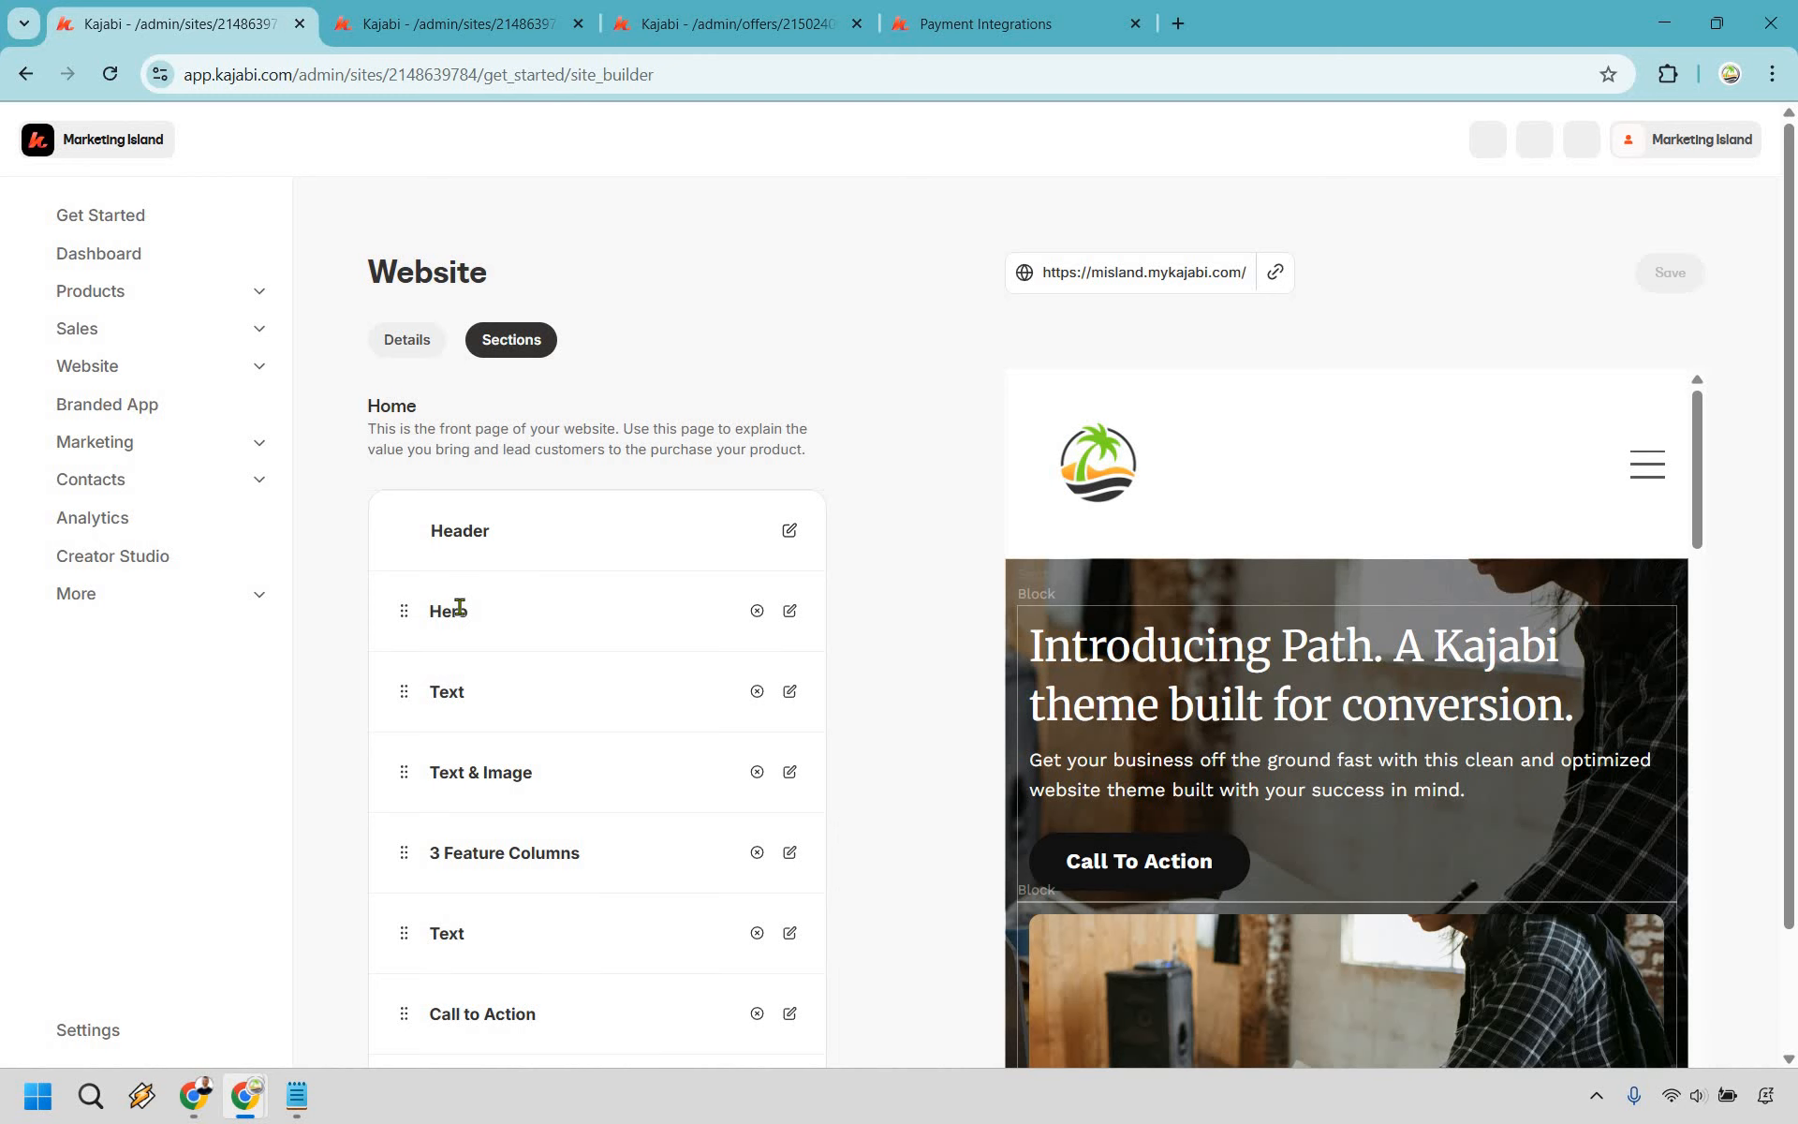
# - Open the Hero section editor and replace its heading with Introducing Island Social
pyautogui.click(789, 610)
pyautogui.scroll(-2, 653, 629)
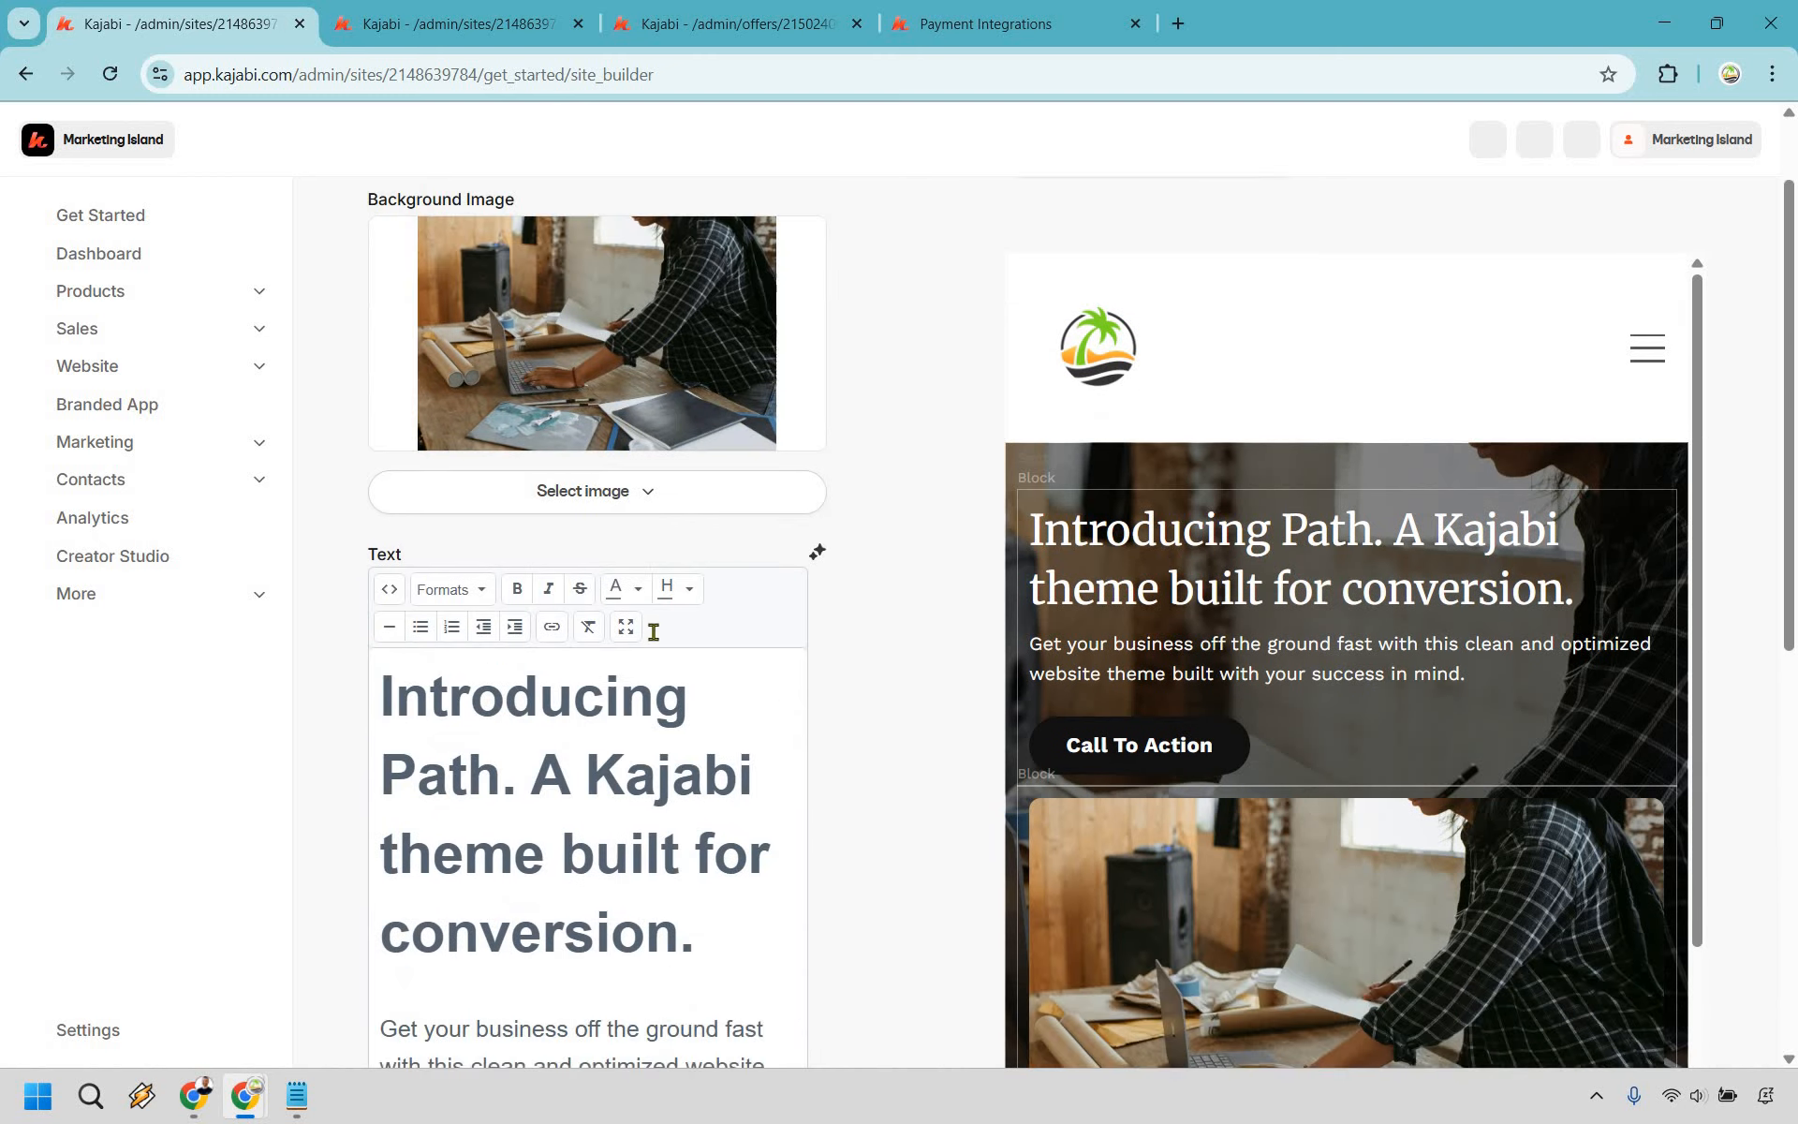
pyautogui.scroll(-3, 638, 493)
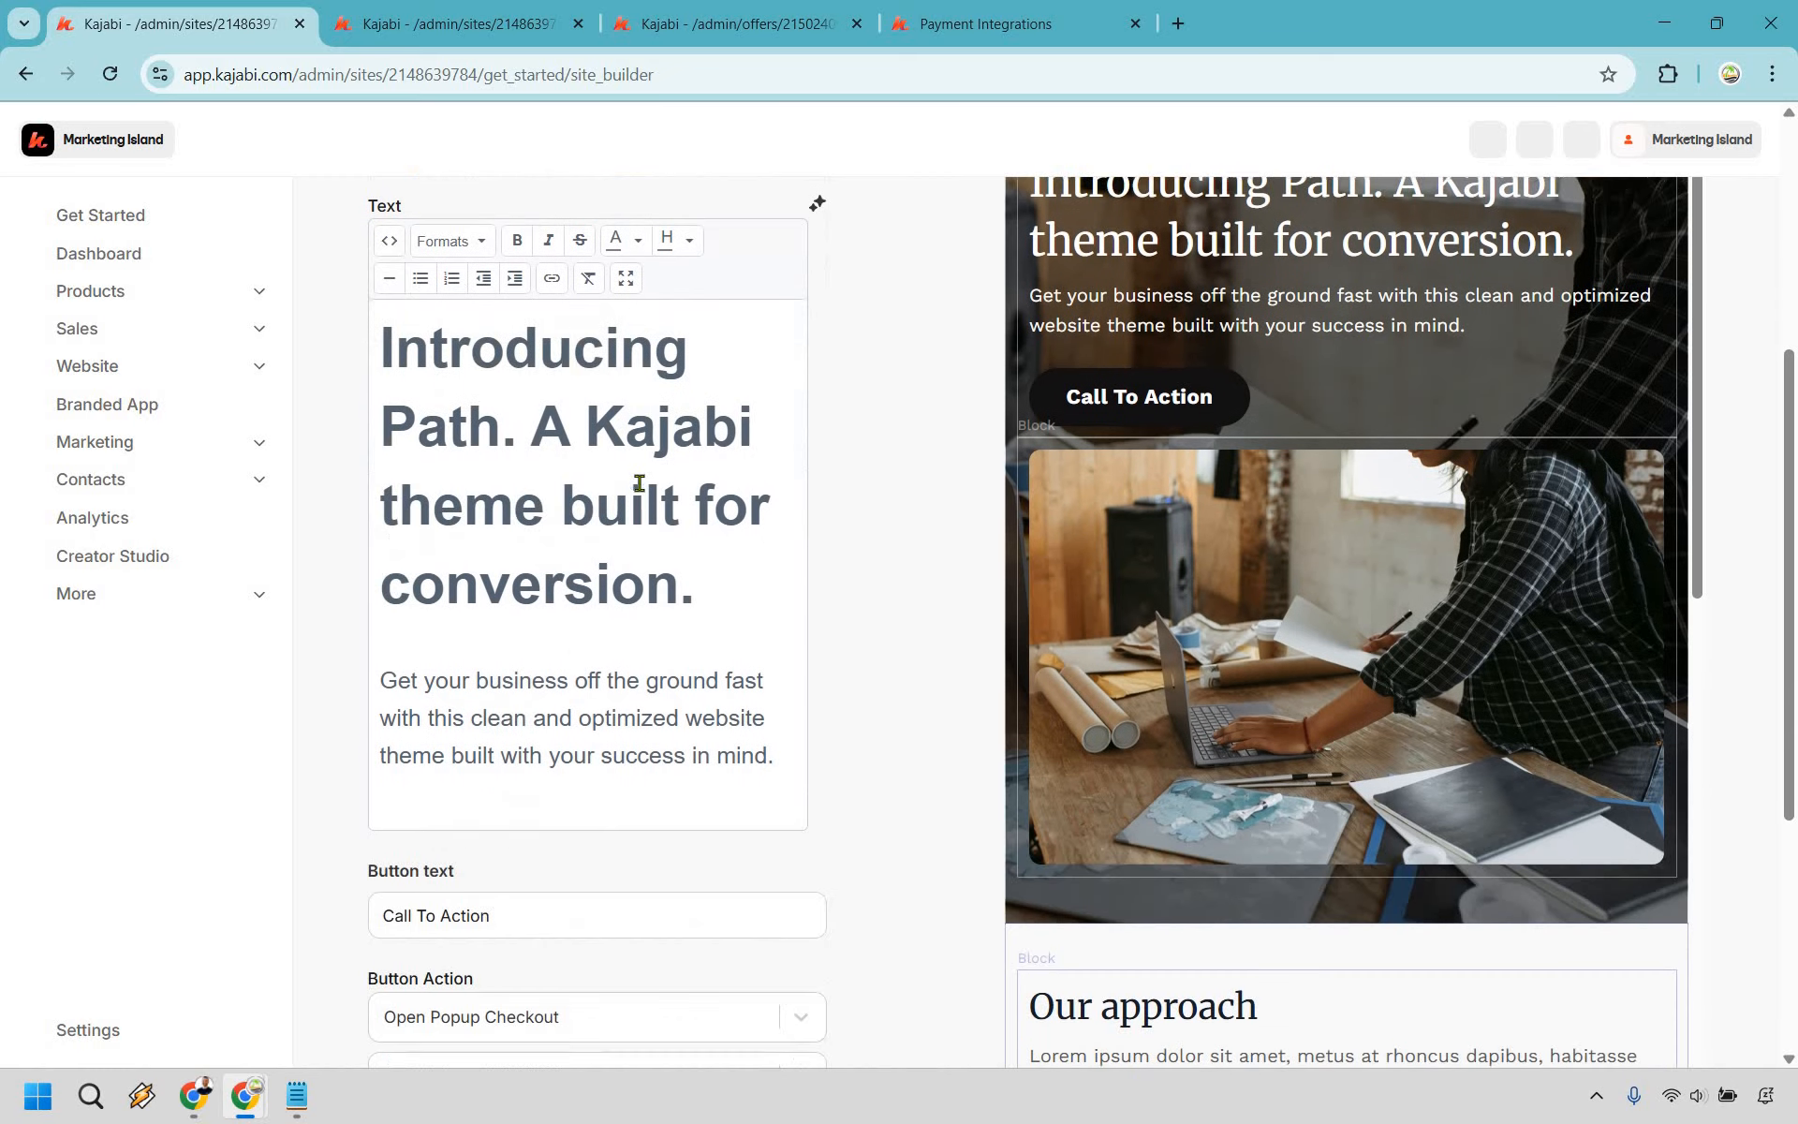
pyautogui.scroll(-2, 662, 478)
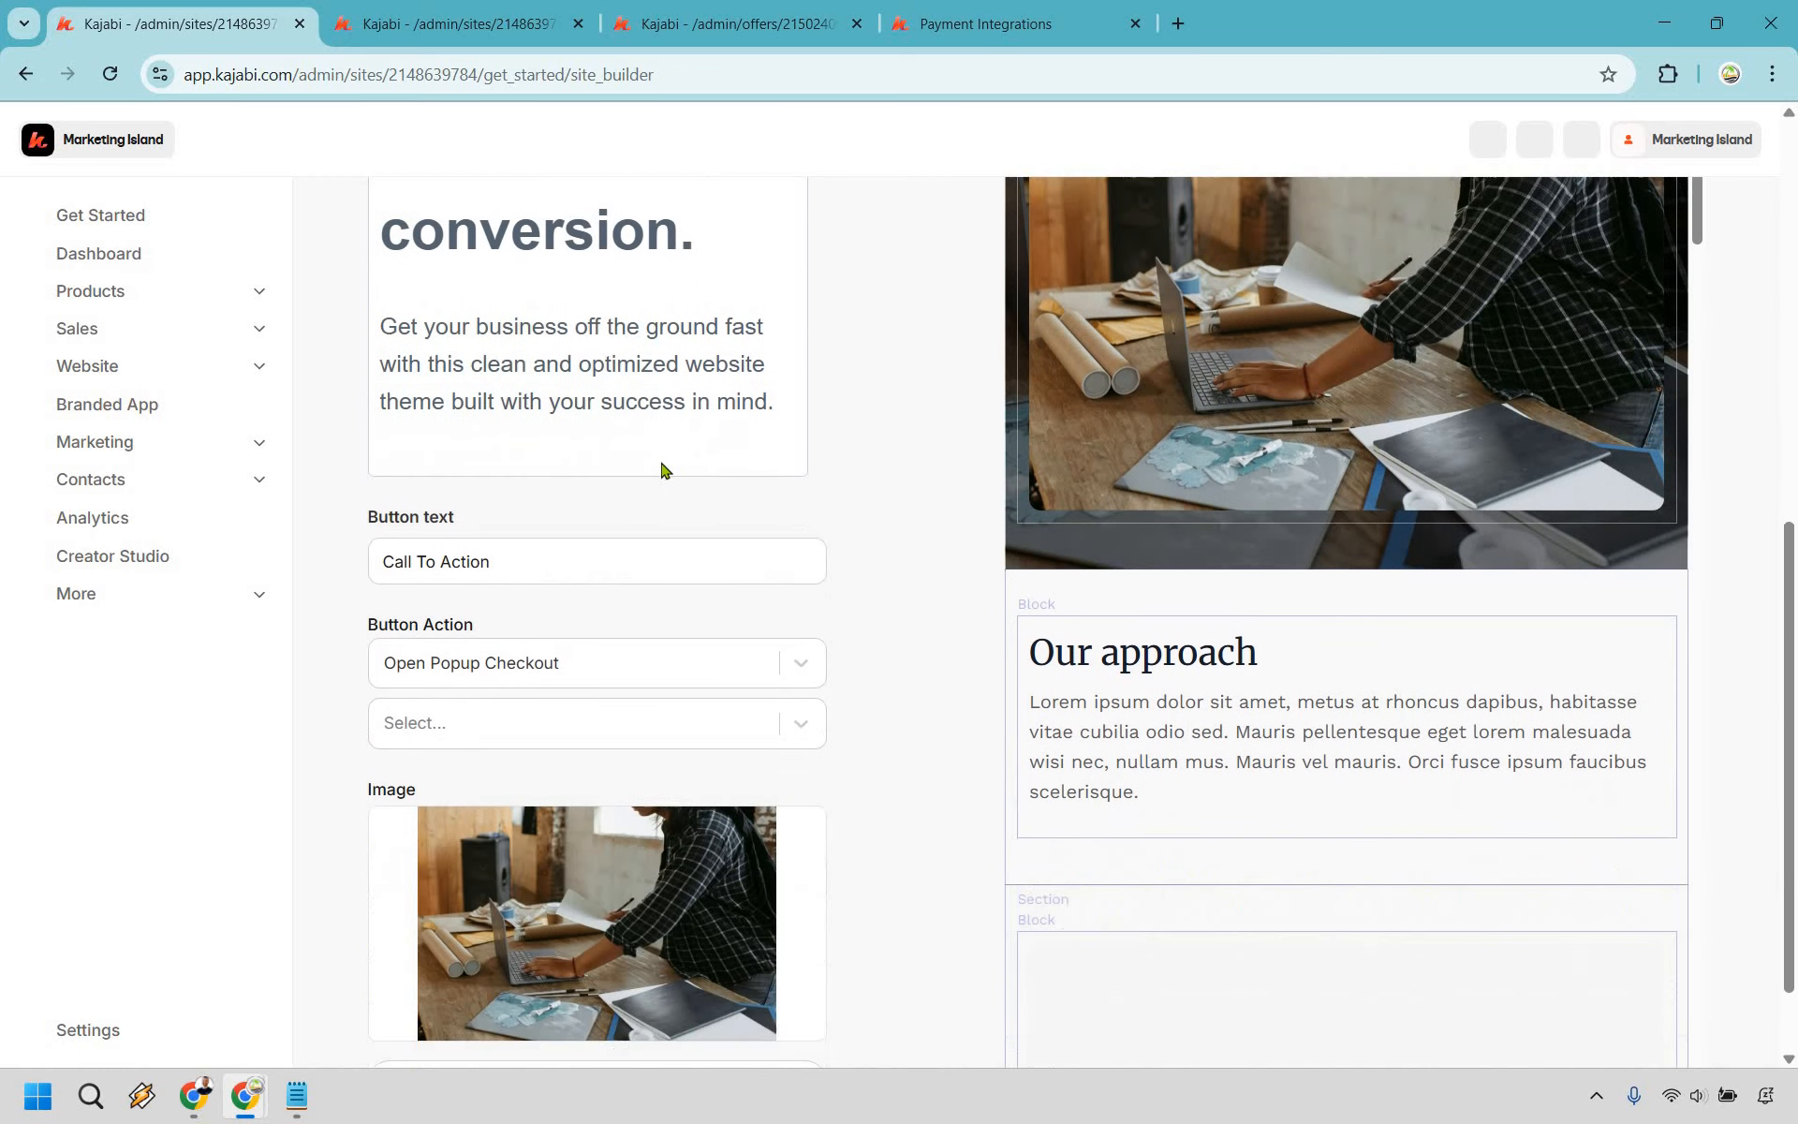
pyautogui.scroll(-1, 765, 621)
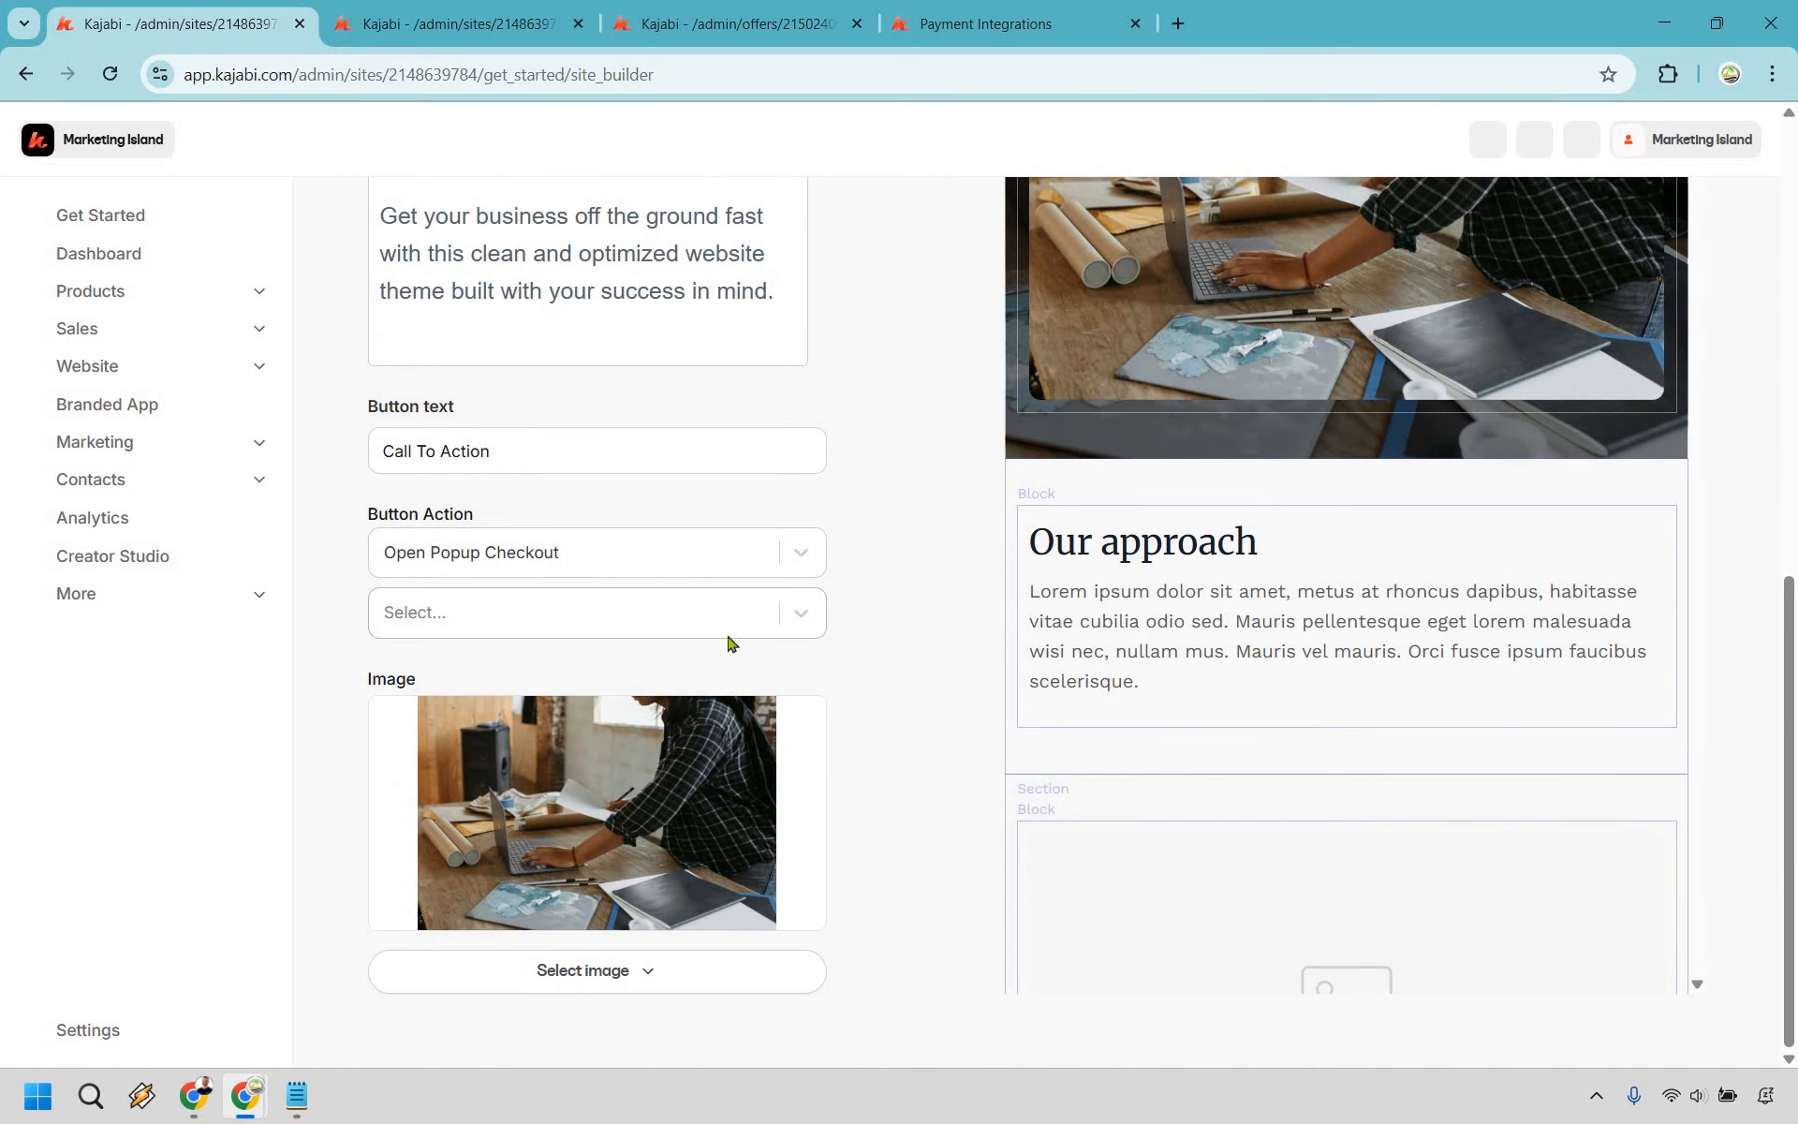
pyautogui.click(765, 621)
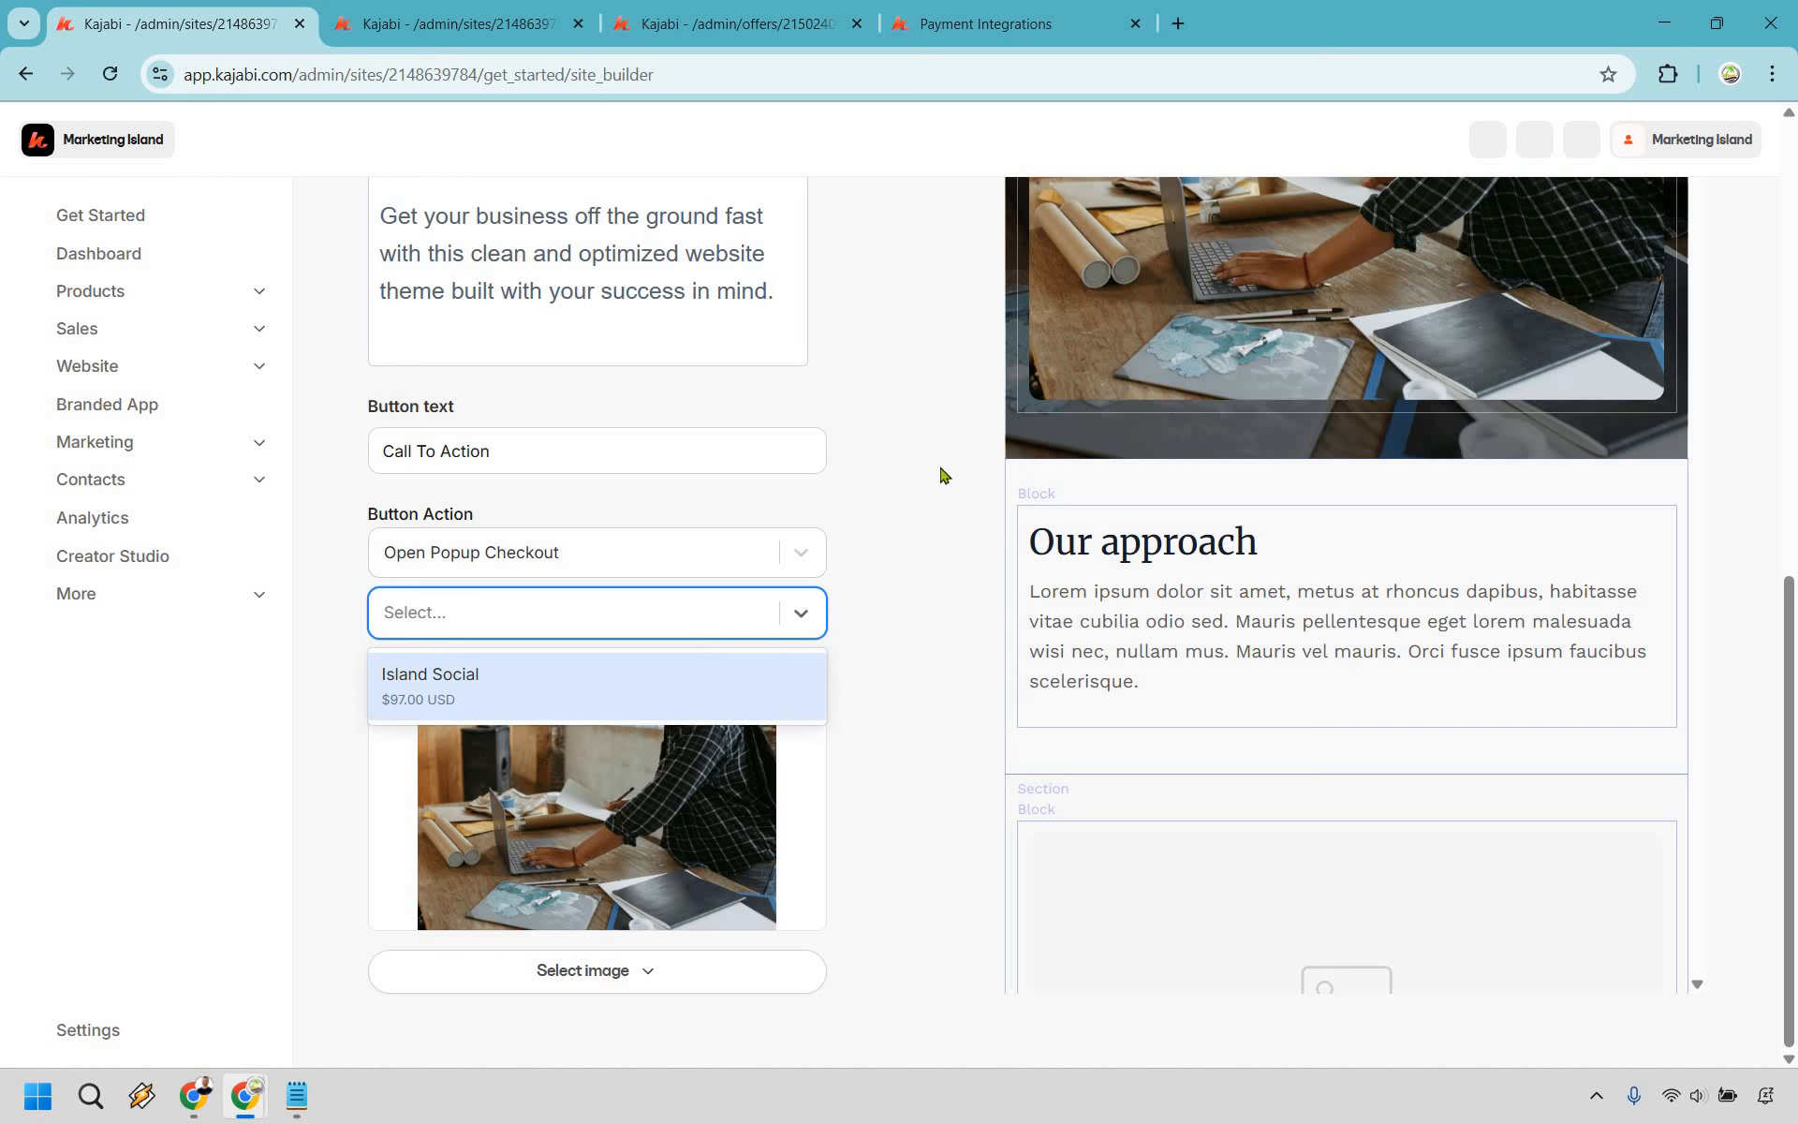
pyautogui.click(943, 488)
pyautogui.scroll(7, 940, 486)
pyautogui.scroll(-1, 704, 825)
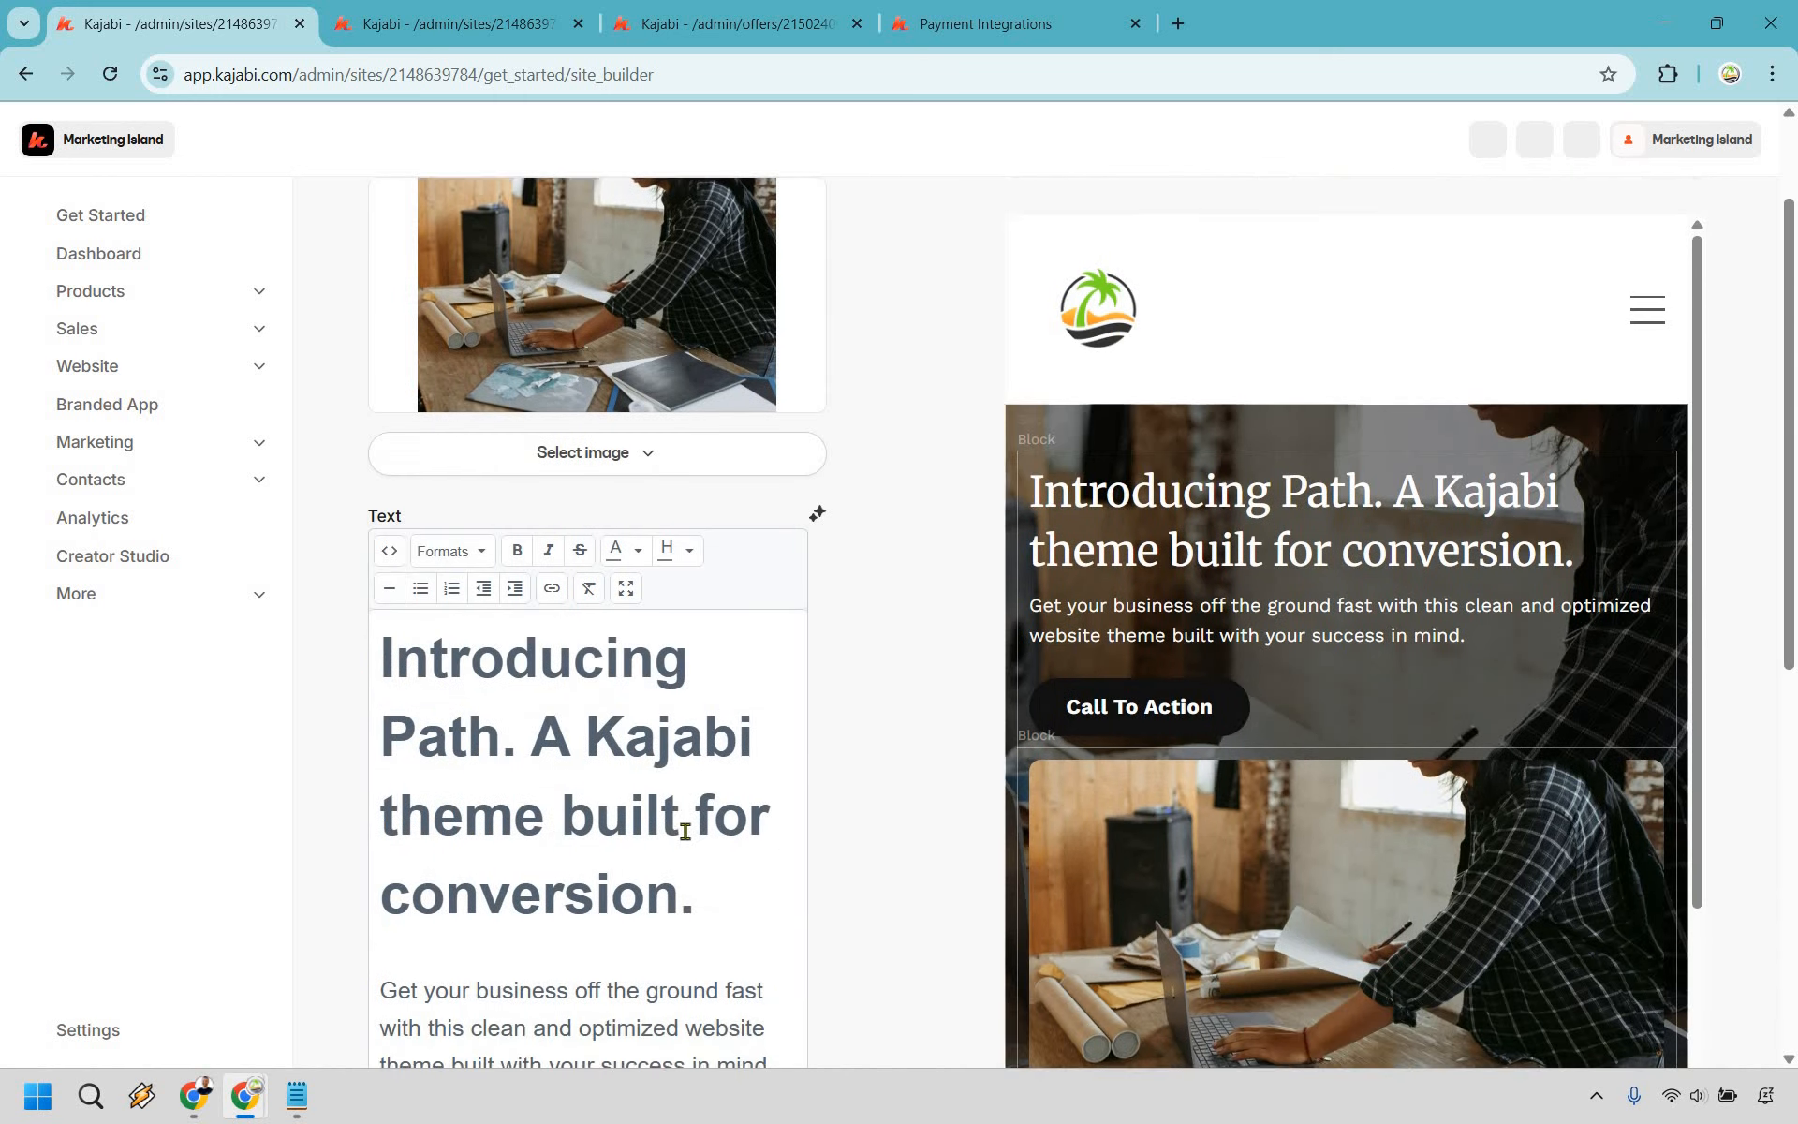
pyautogui.moveTo(696, 824); pyautogui.dragTo(391, 678)
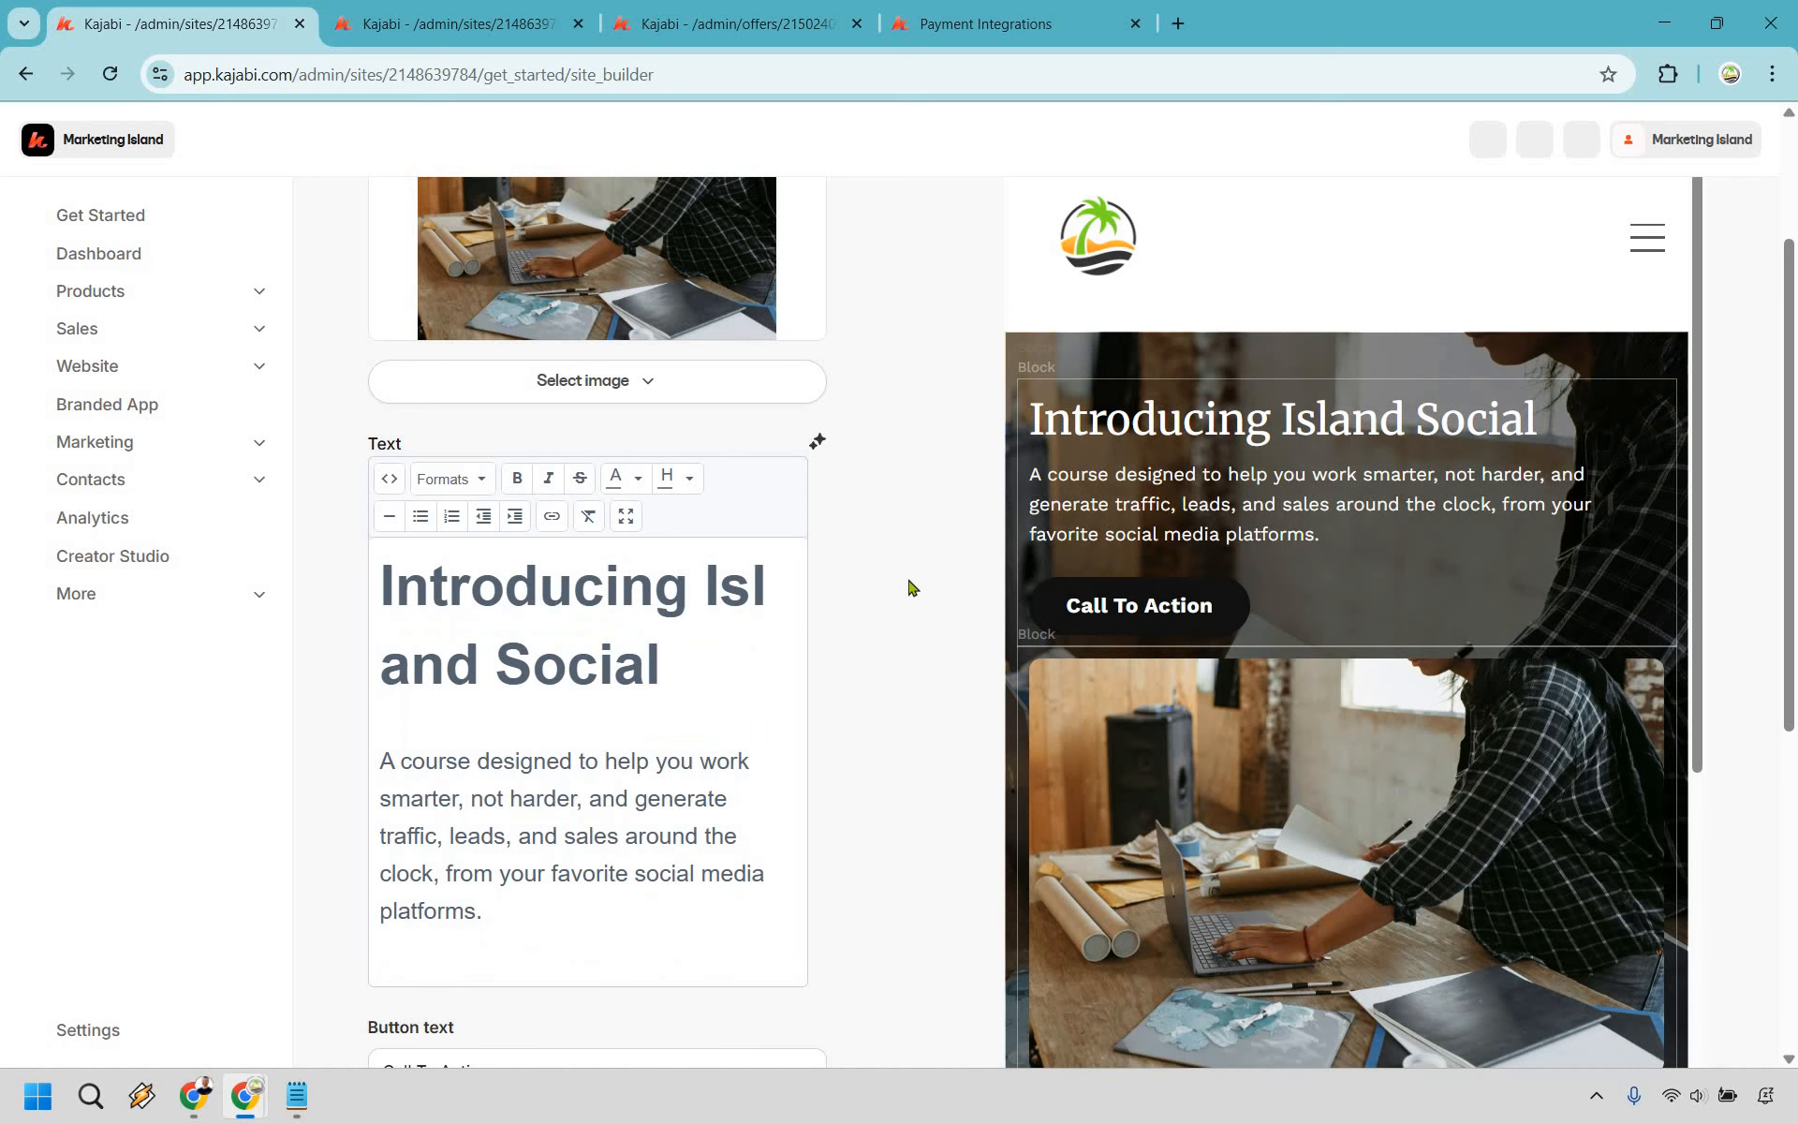
pyautogui.scroll(-1, 914, 587)
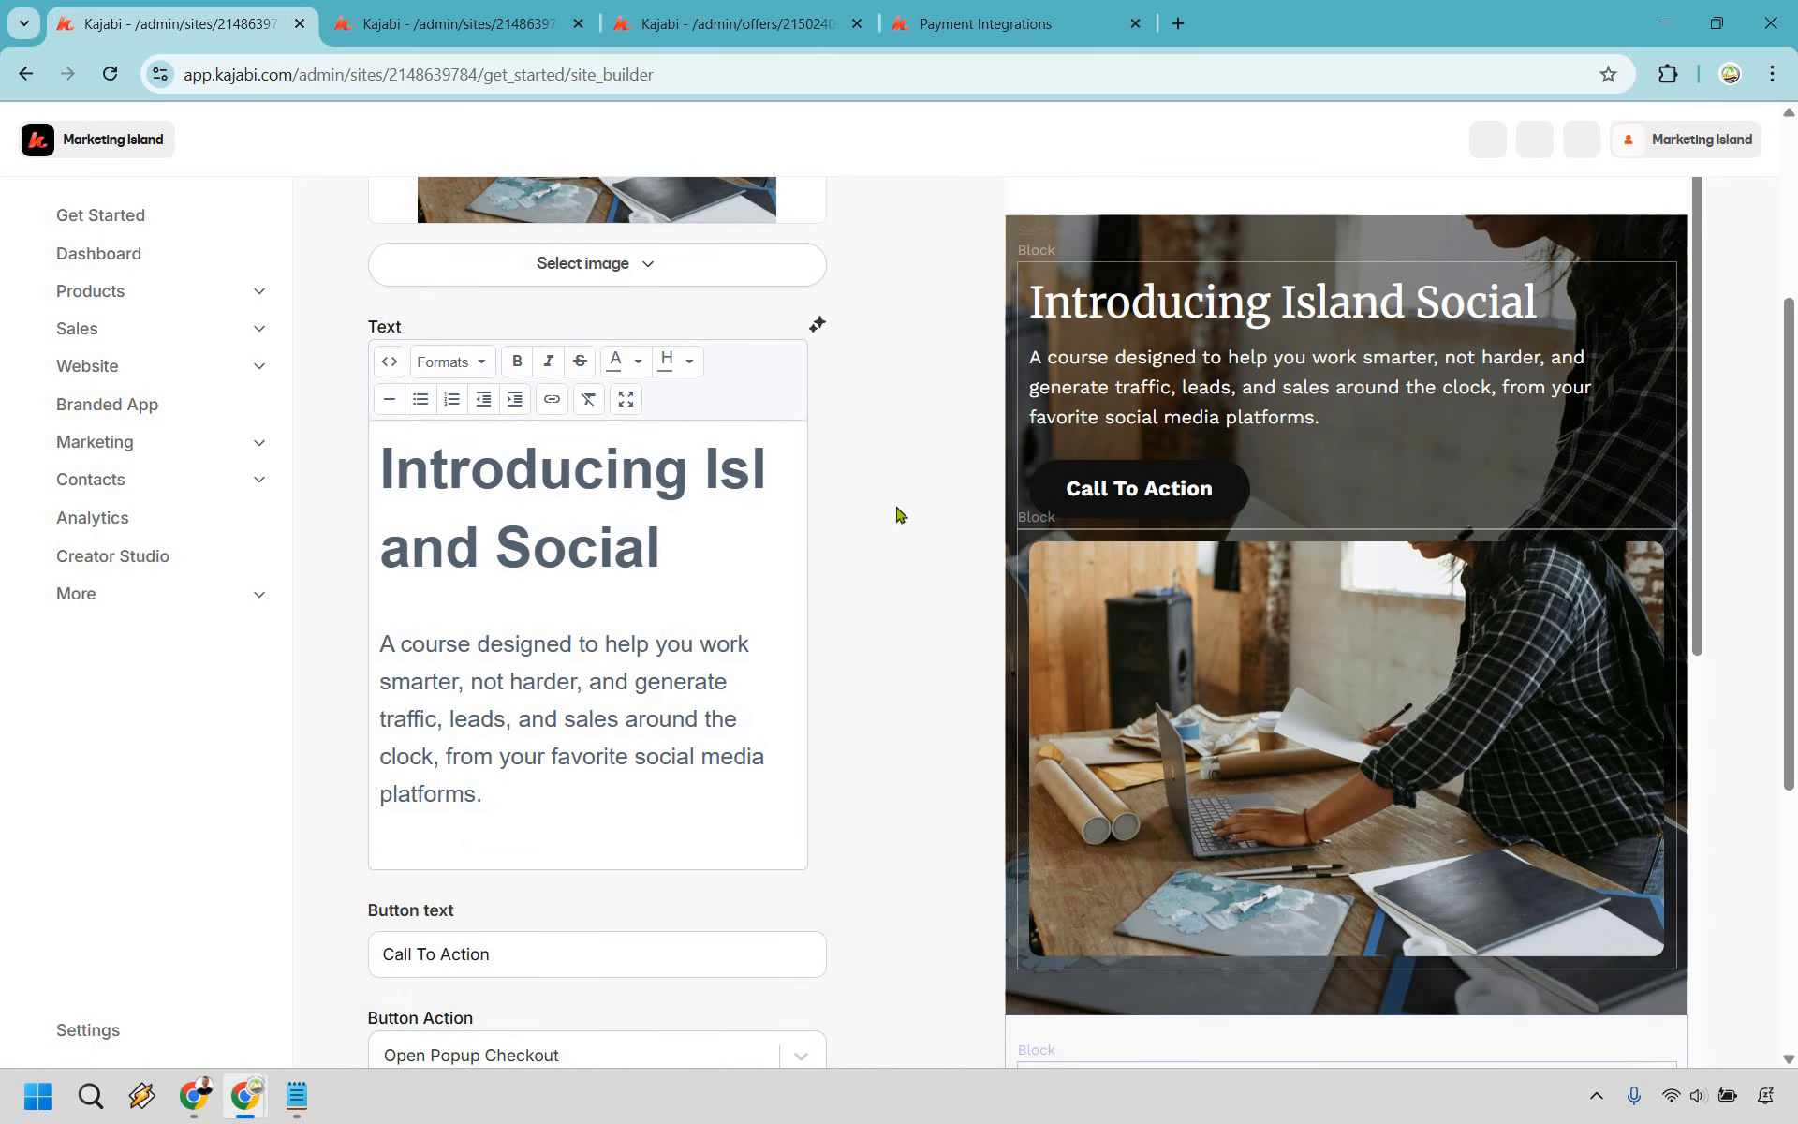
pyautogui.scroll(-3, 894, 516)
pyautogui.scroll(4, 497, 829)
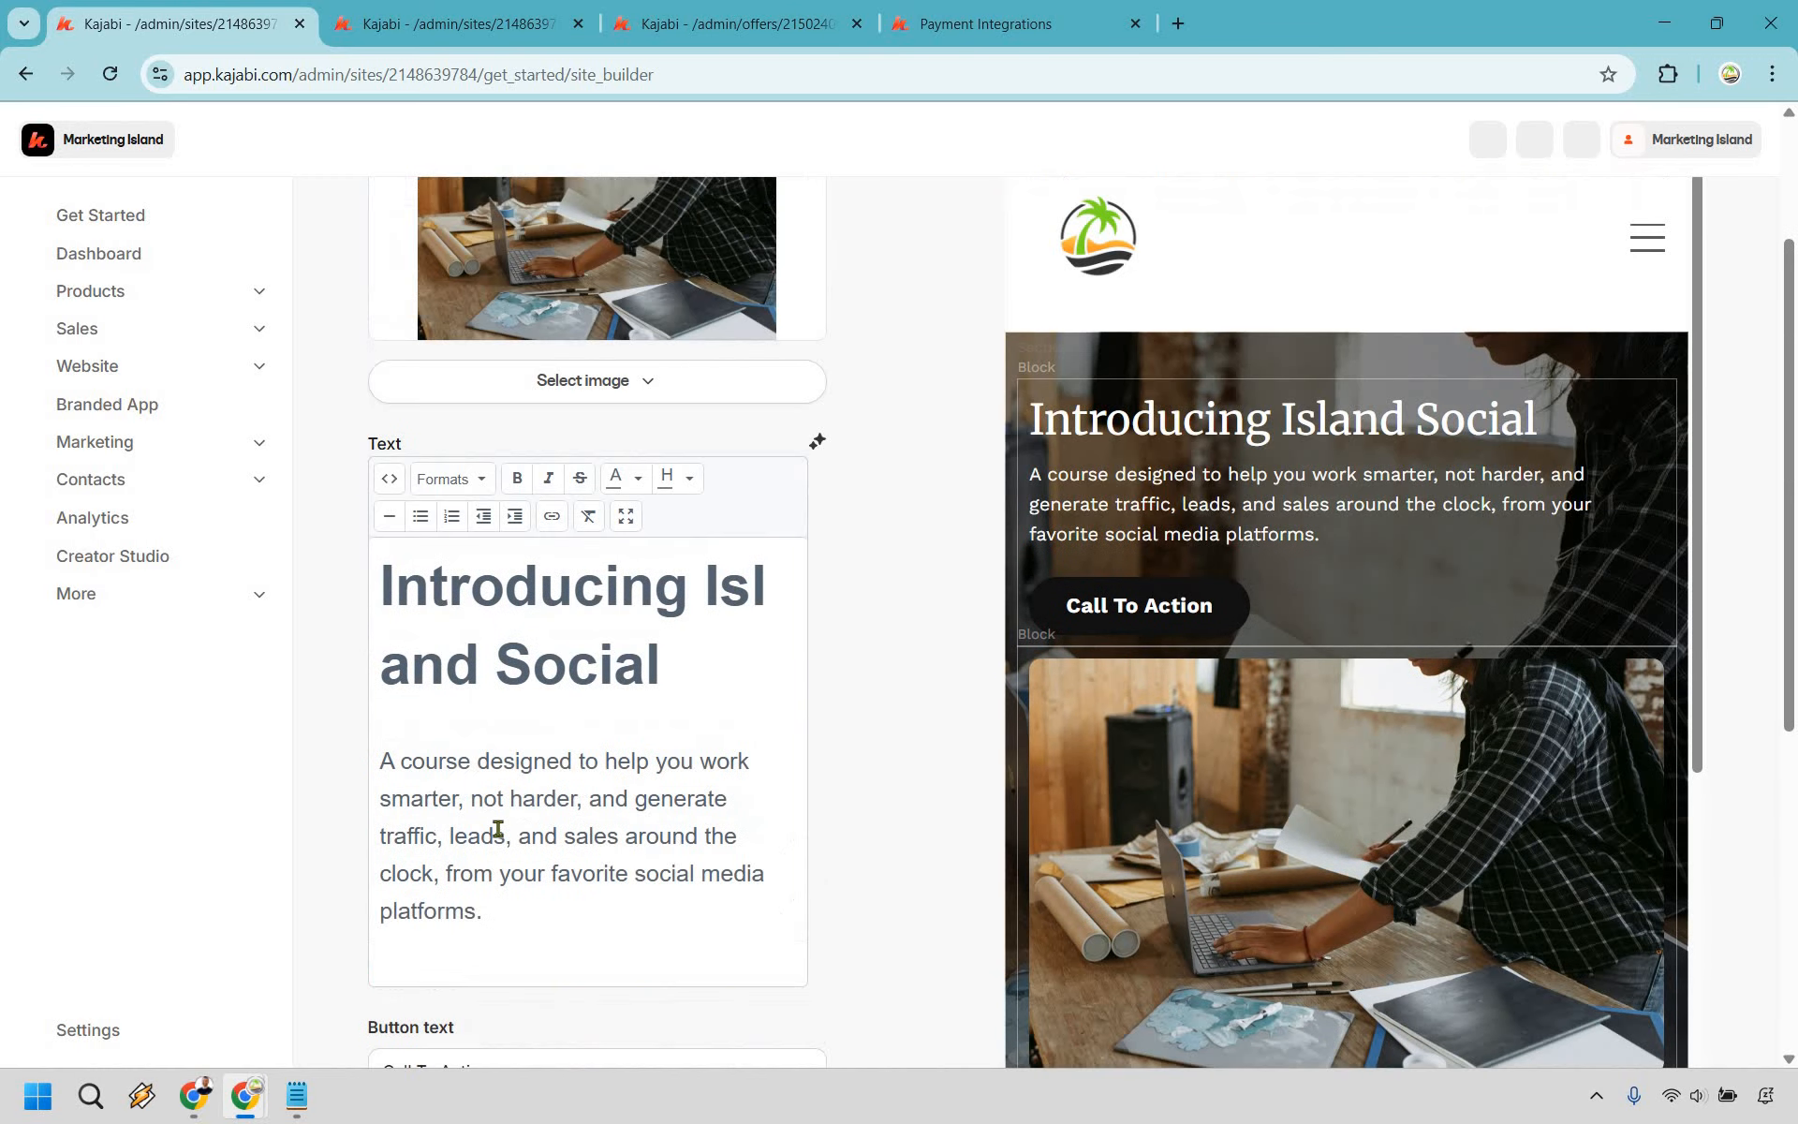
pyautogui.scroll(-2, 497, 829)
# - Label the hero button 'Click Here To Continue' and have it open the Island Social popup checkout
pyautogui.tripleClick(498, 829)
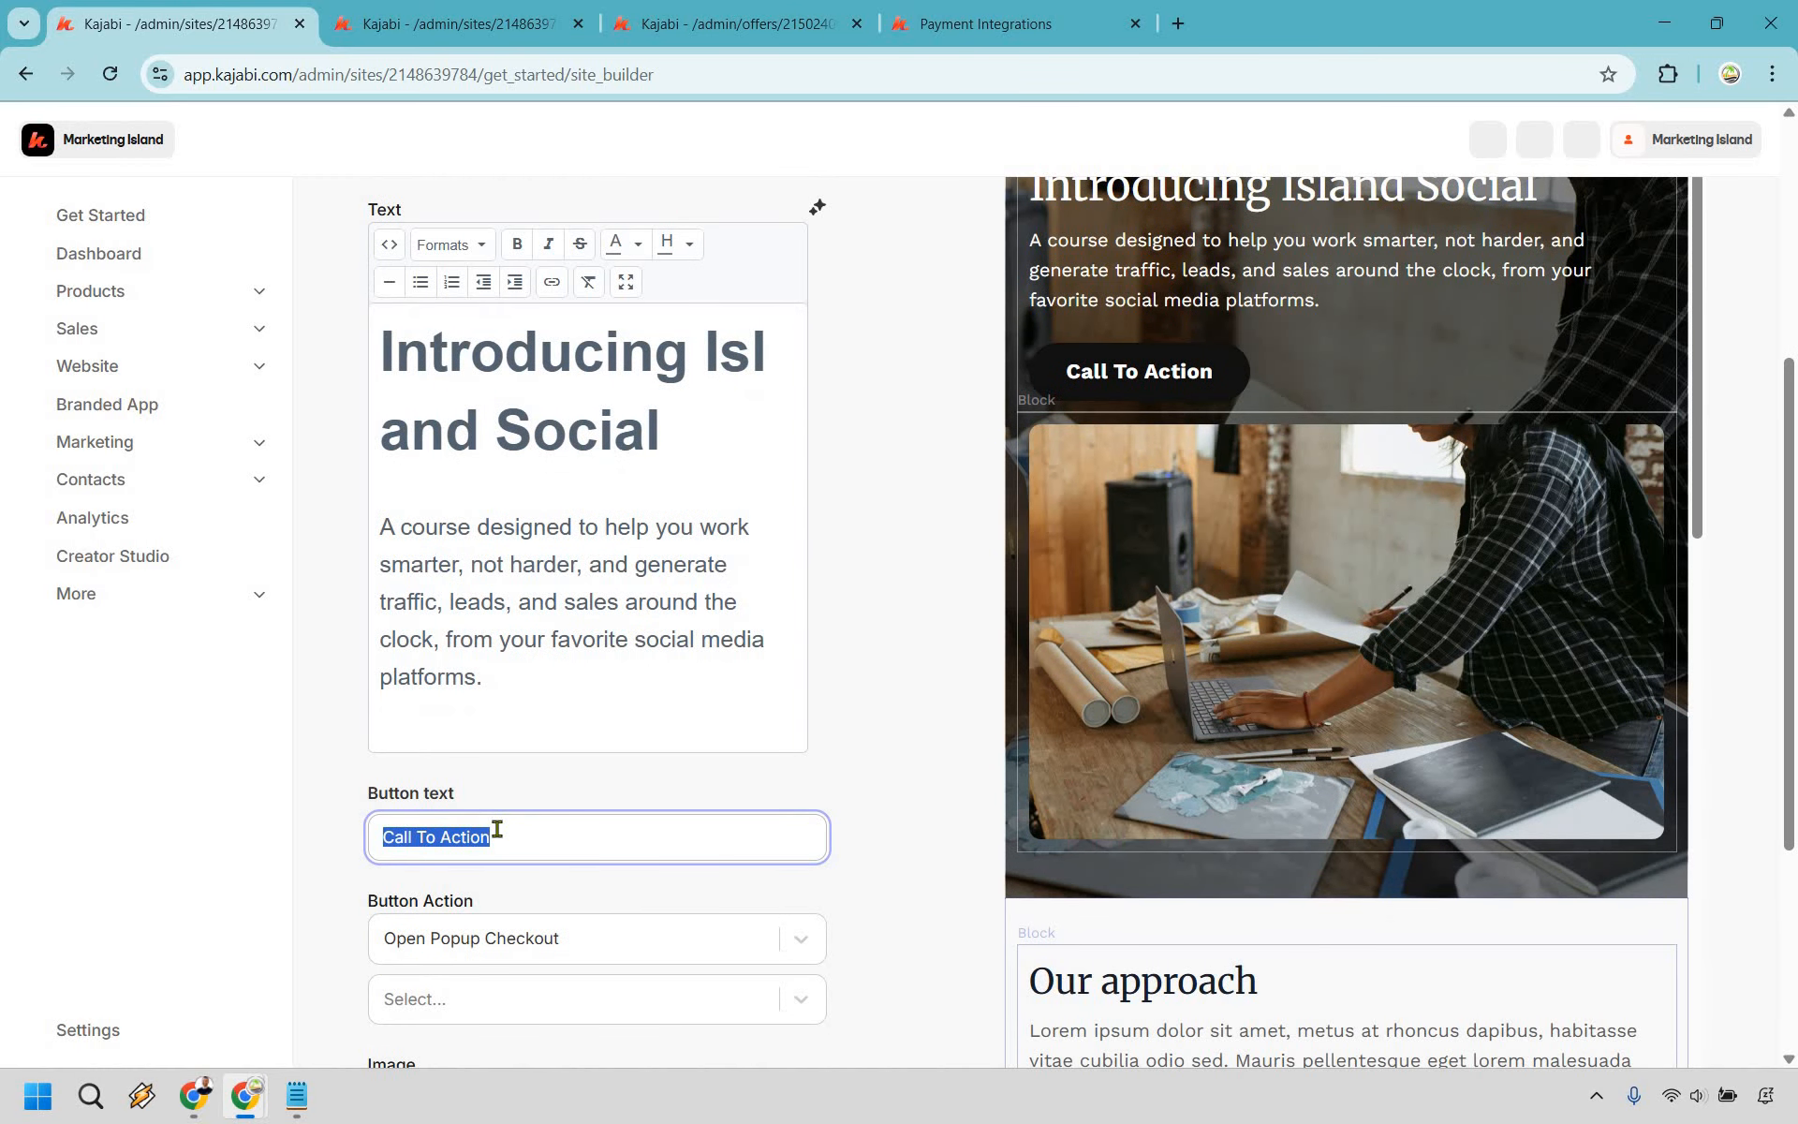
pyautogui.write('Click Here T')
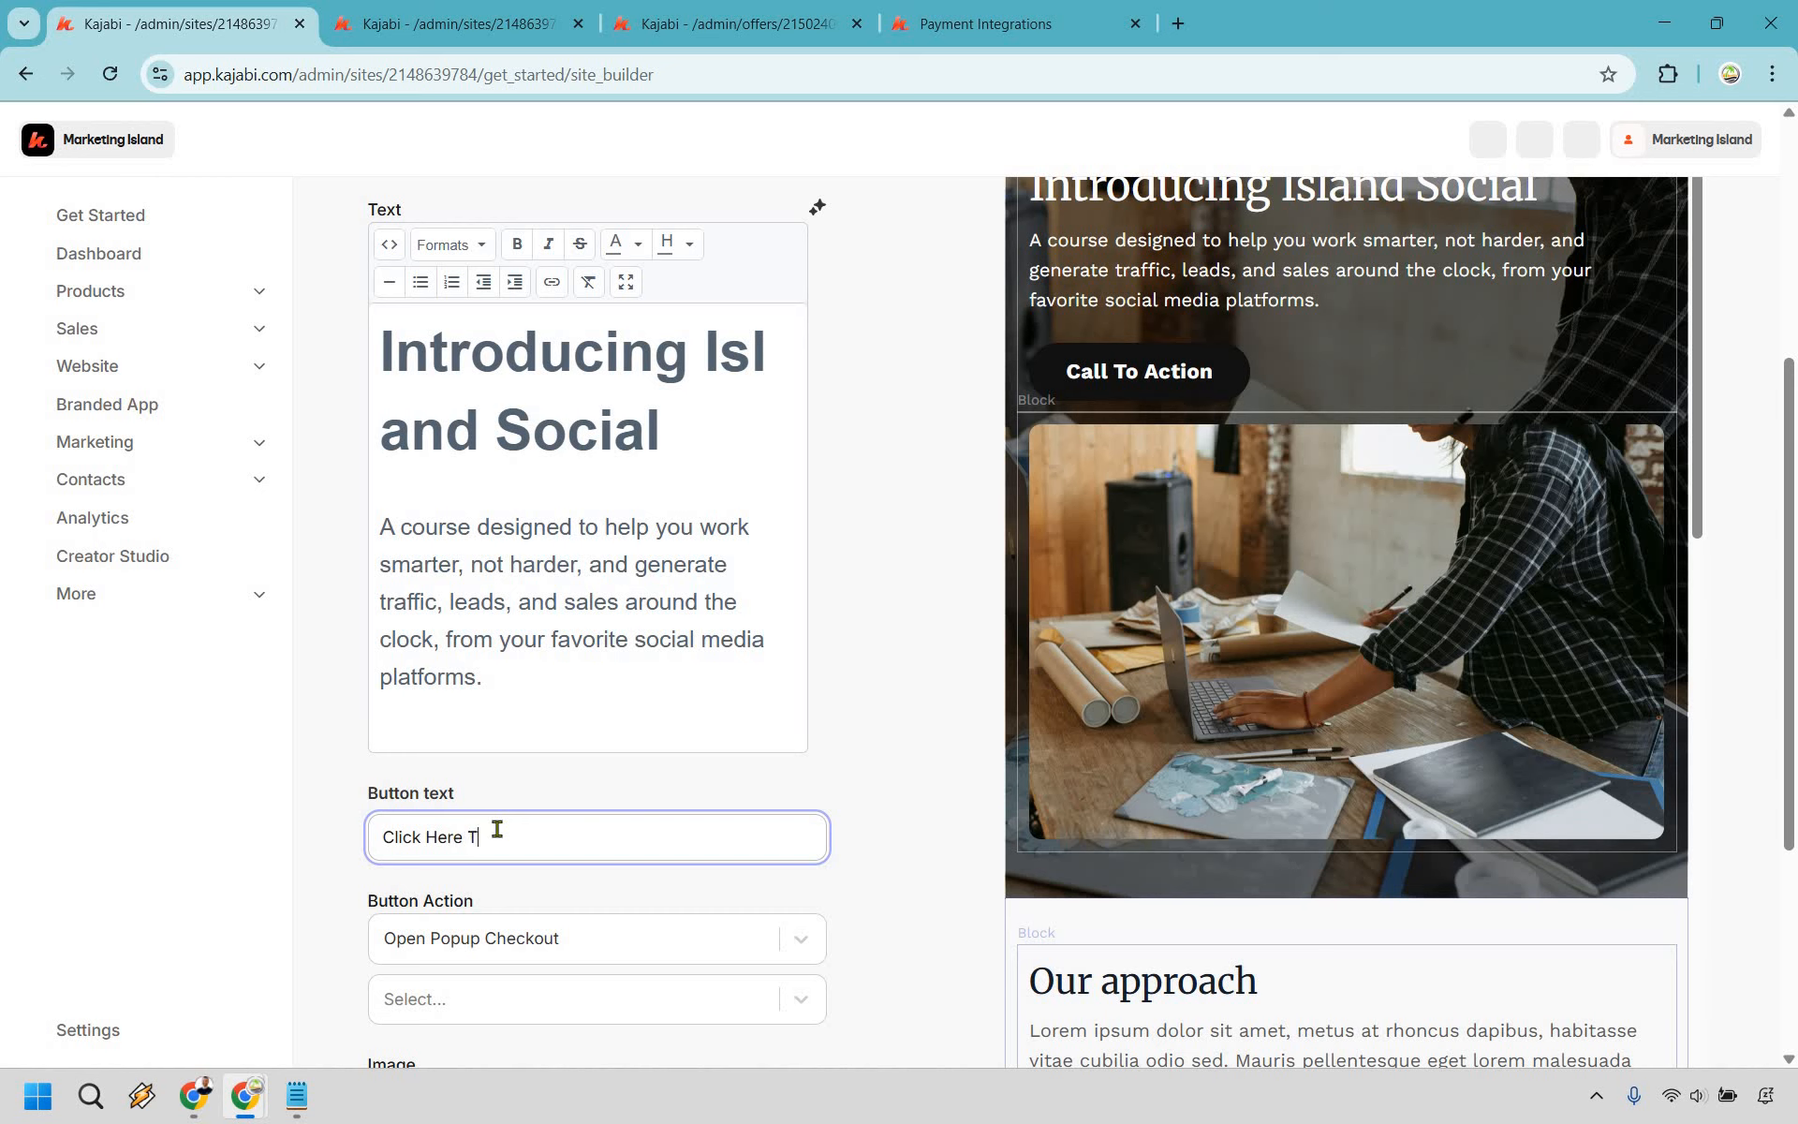
pyautogui.write('o Continue')
pyautogui.scroll(-2, 866, 478)
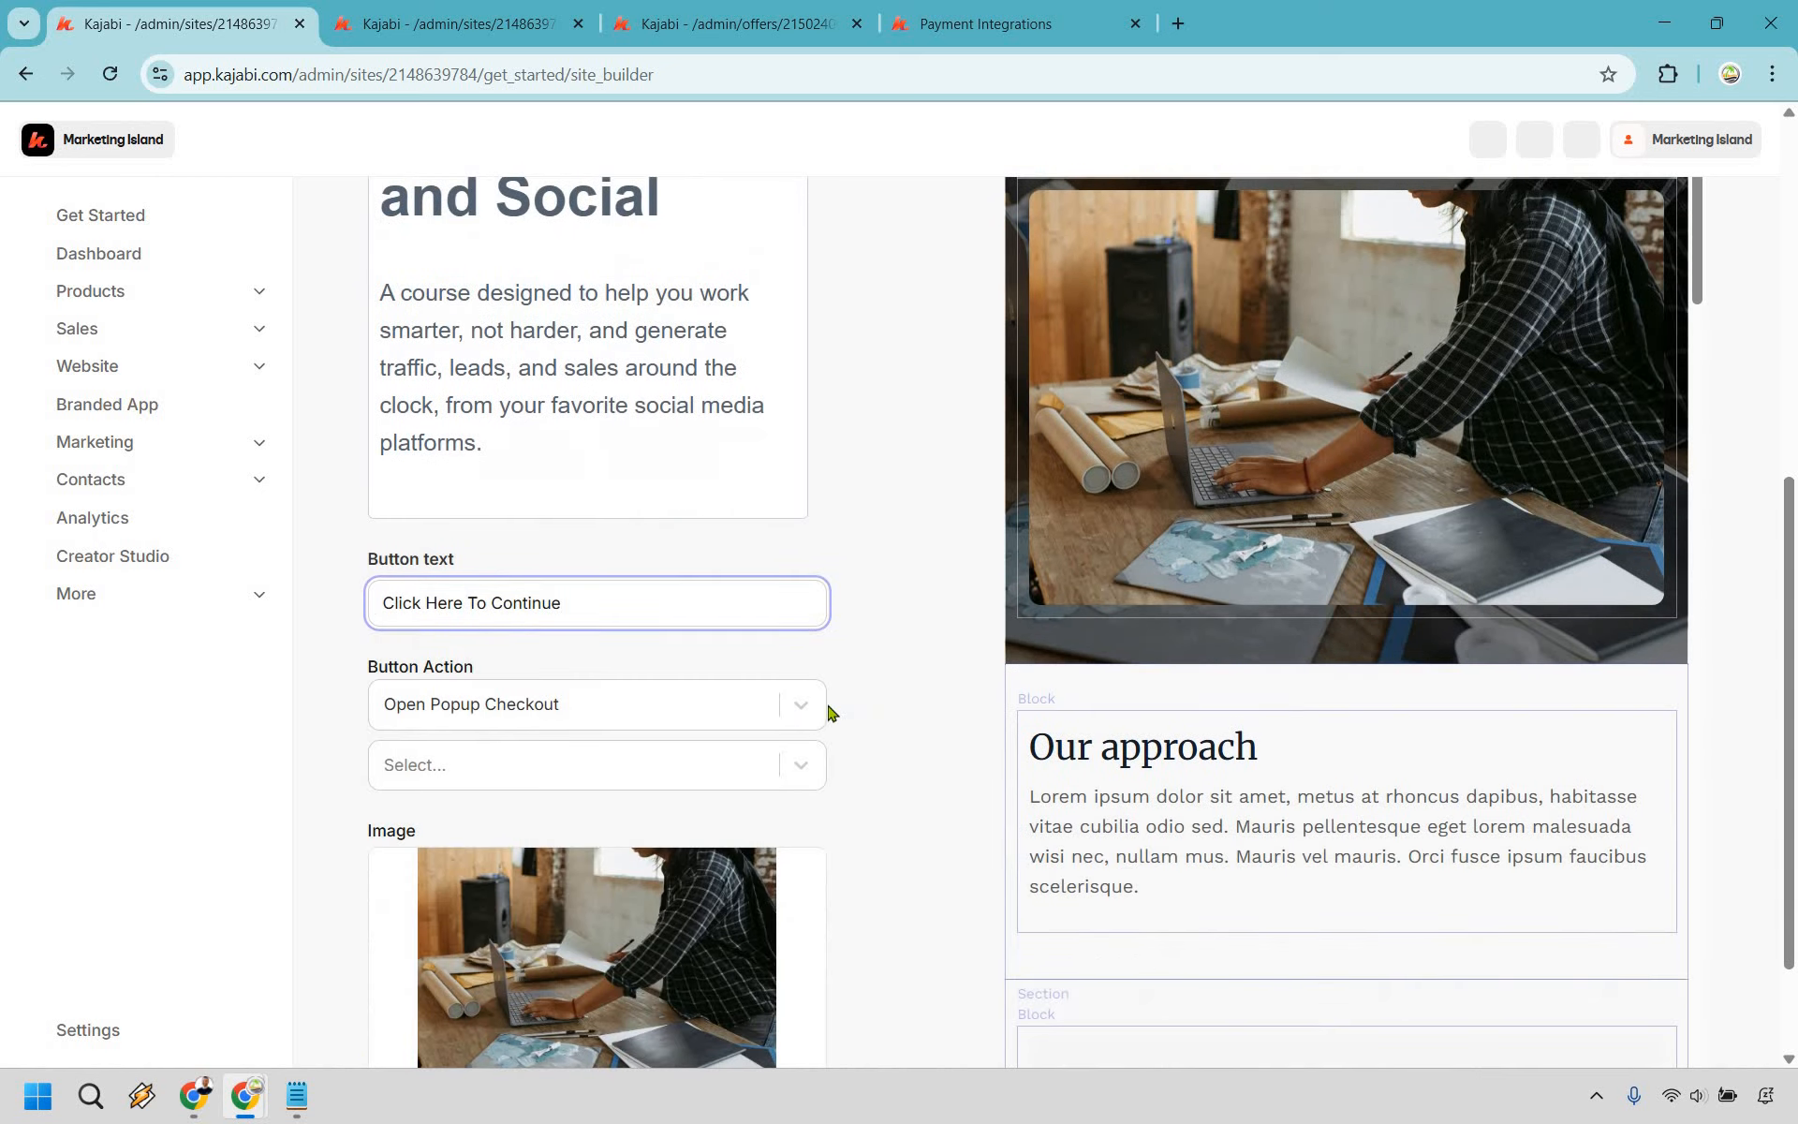
pyautogui.click(726, 721)
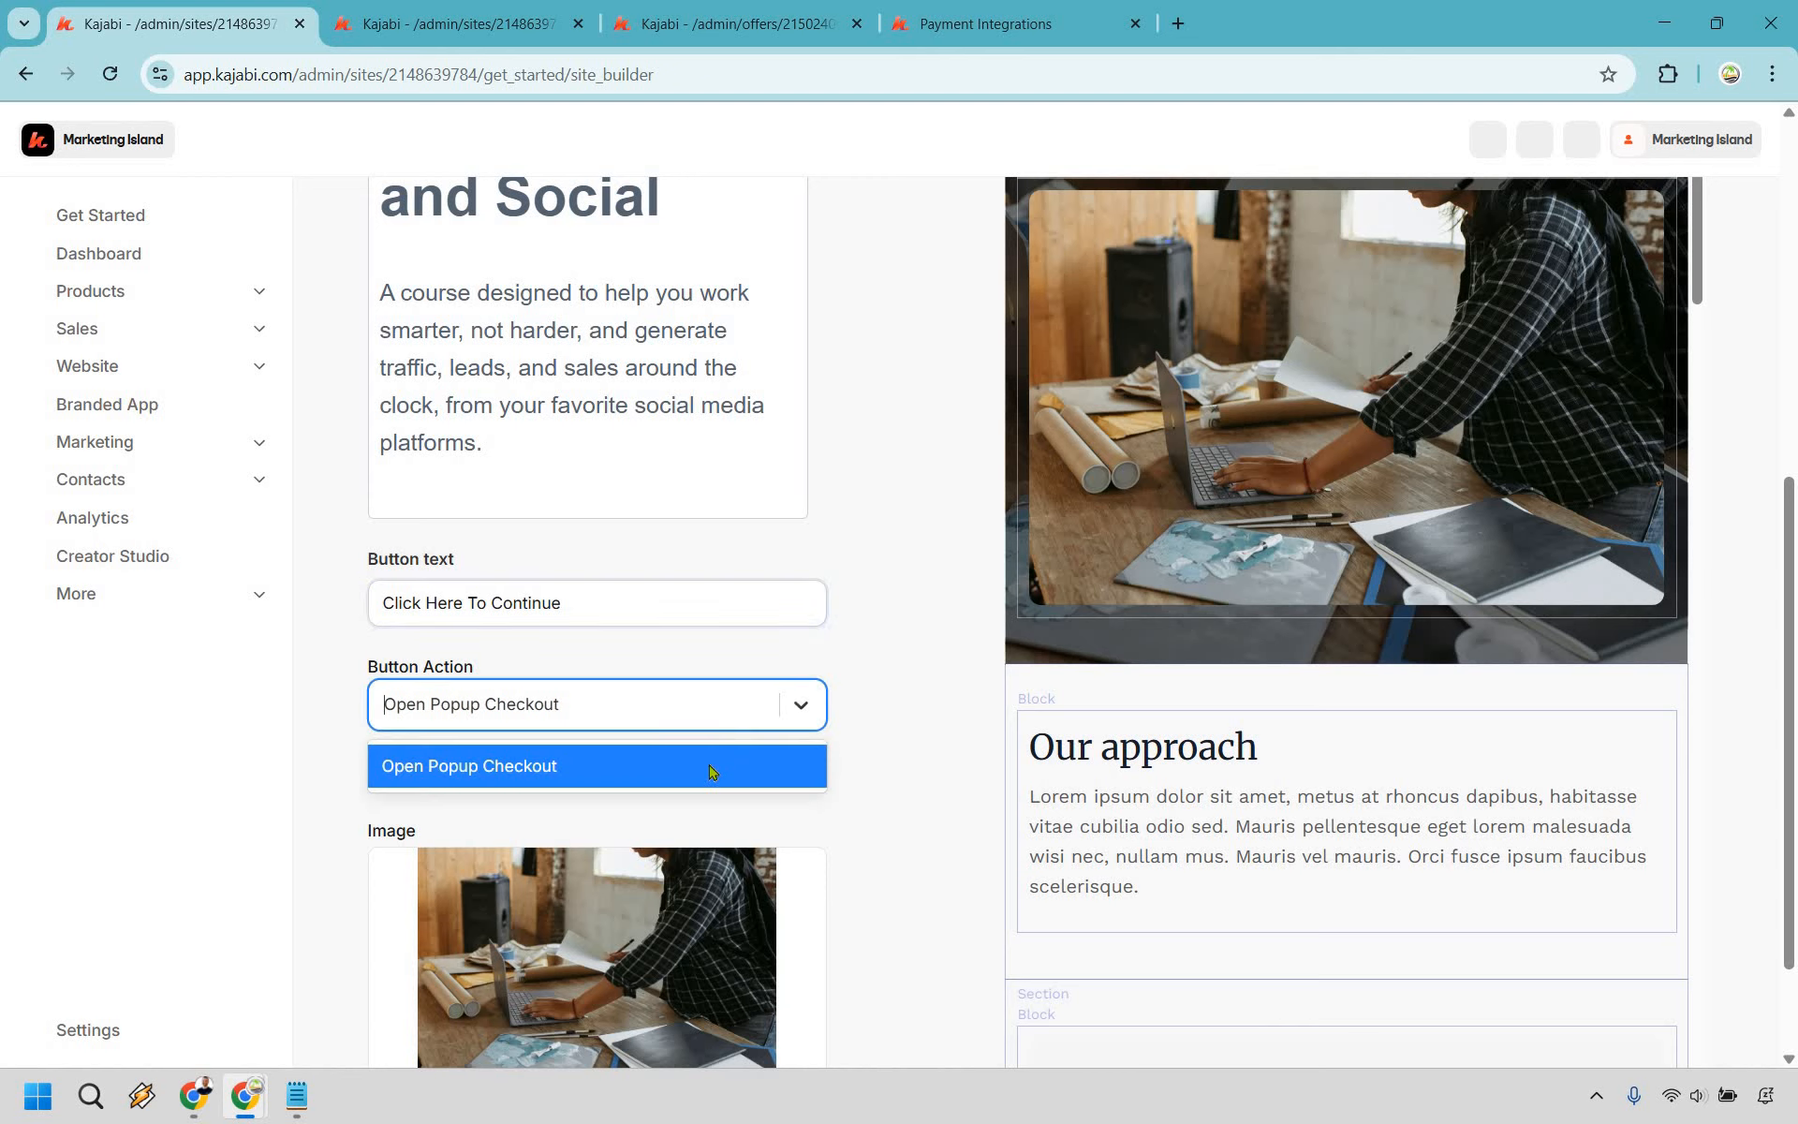
pyautogui.click(878, 495)
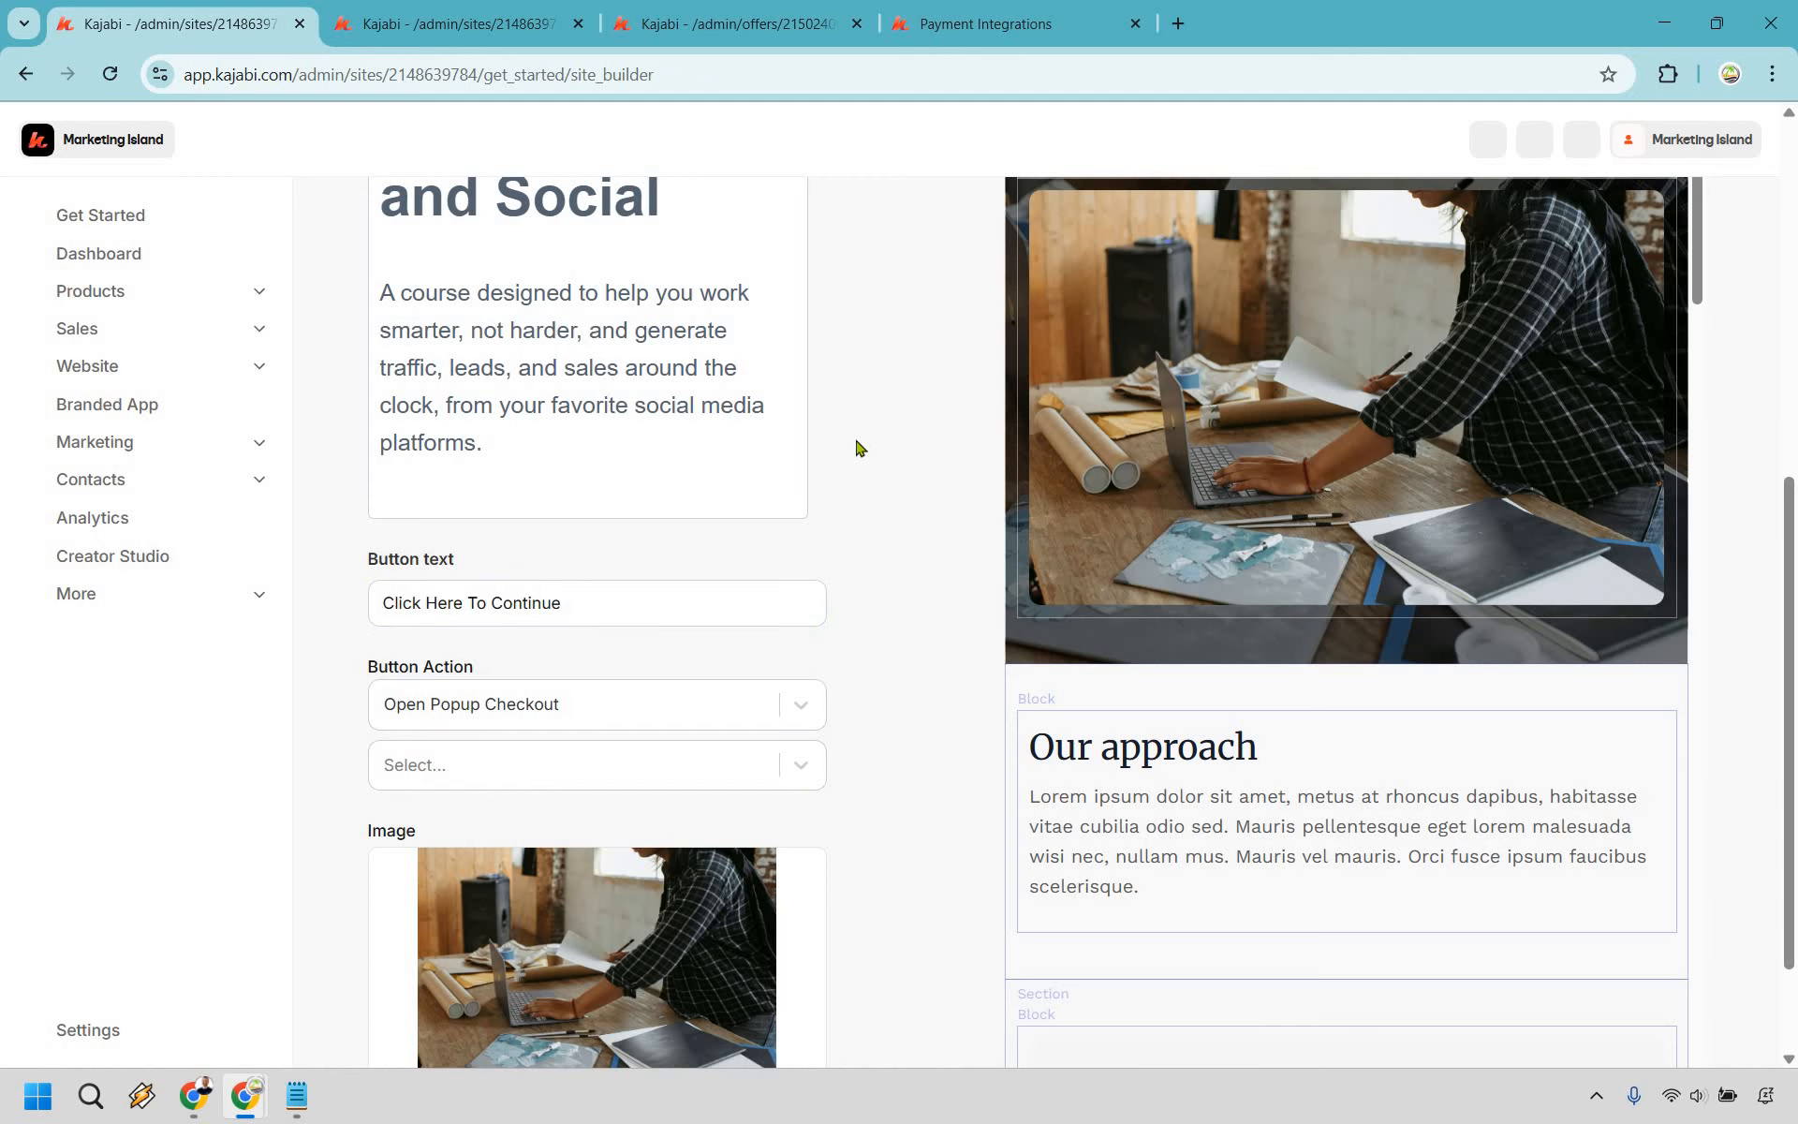
pyautogui.scroll(-1, 802, 658)
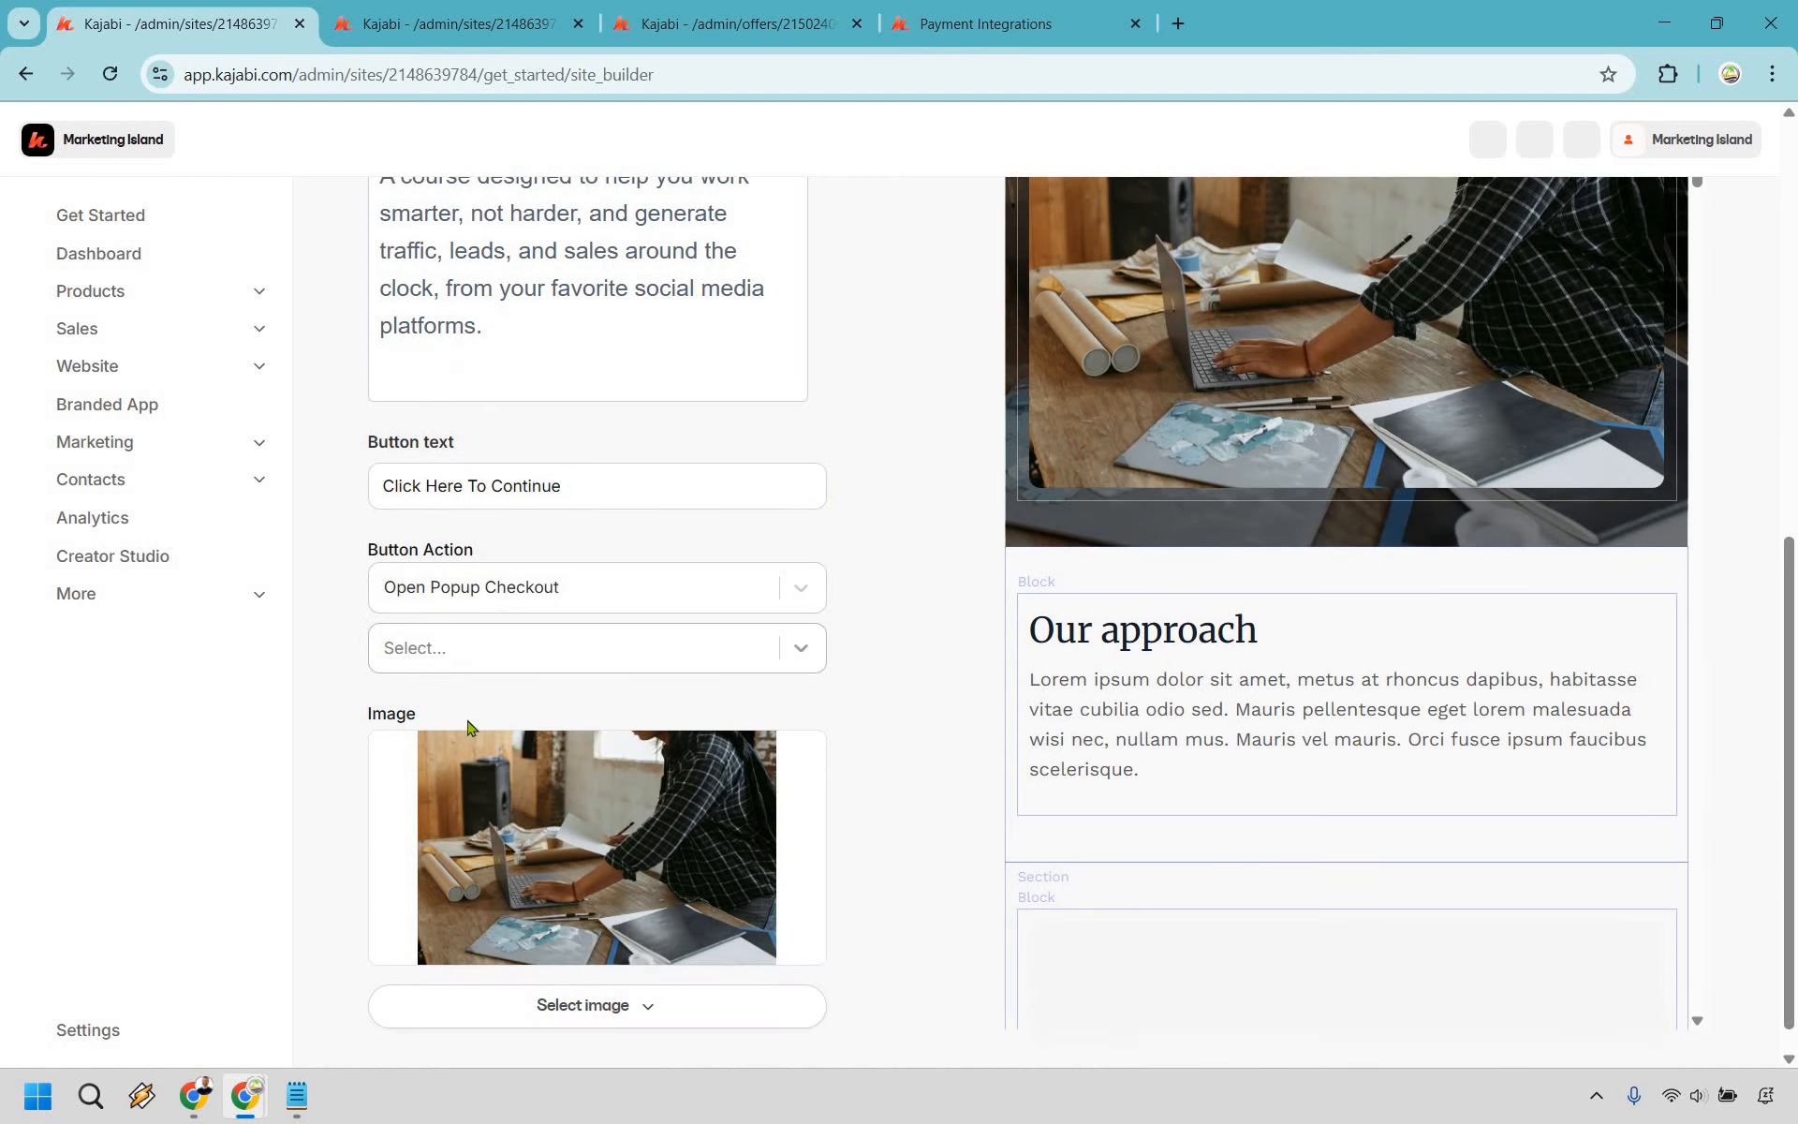
pyautogui.click(801, 653)
pyautogui.click(468, 721)
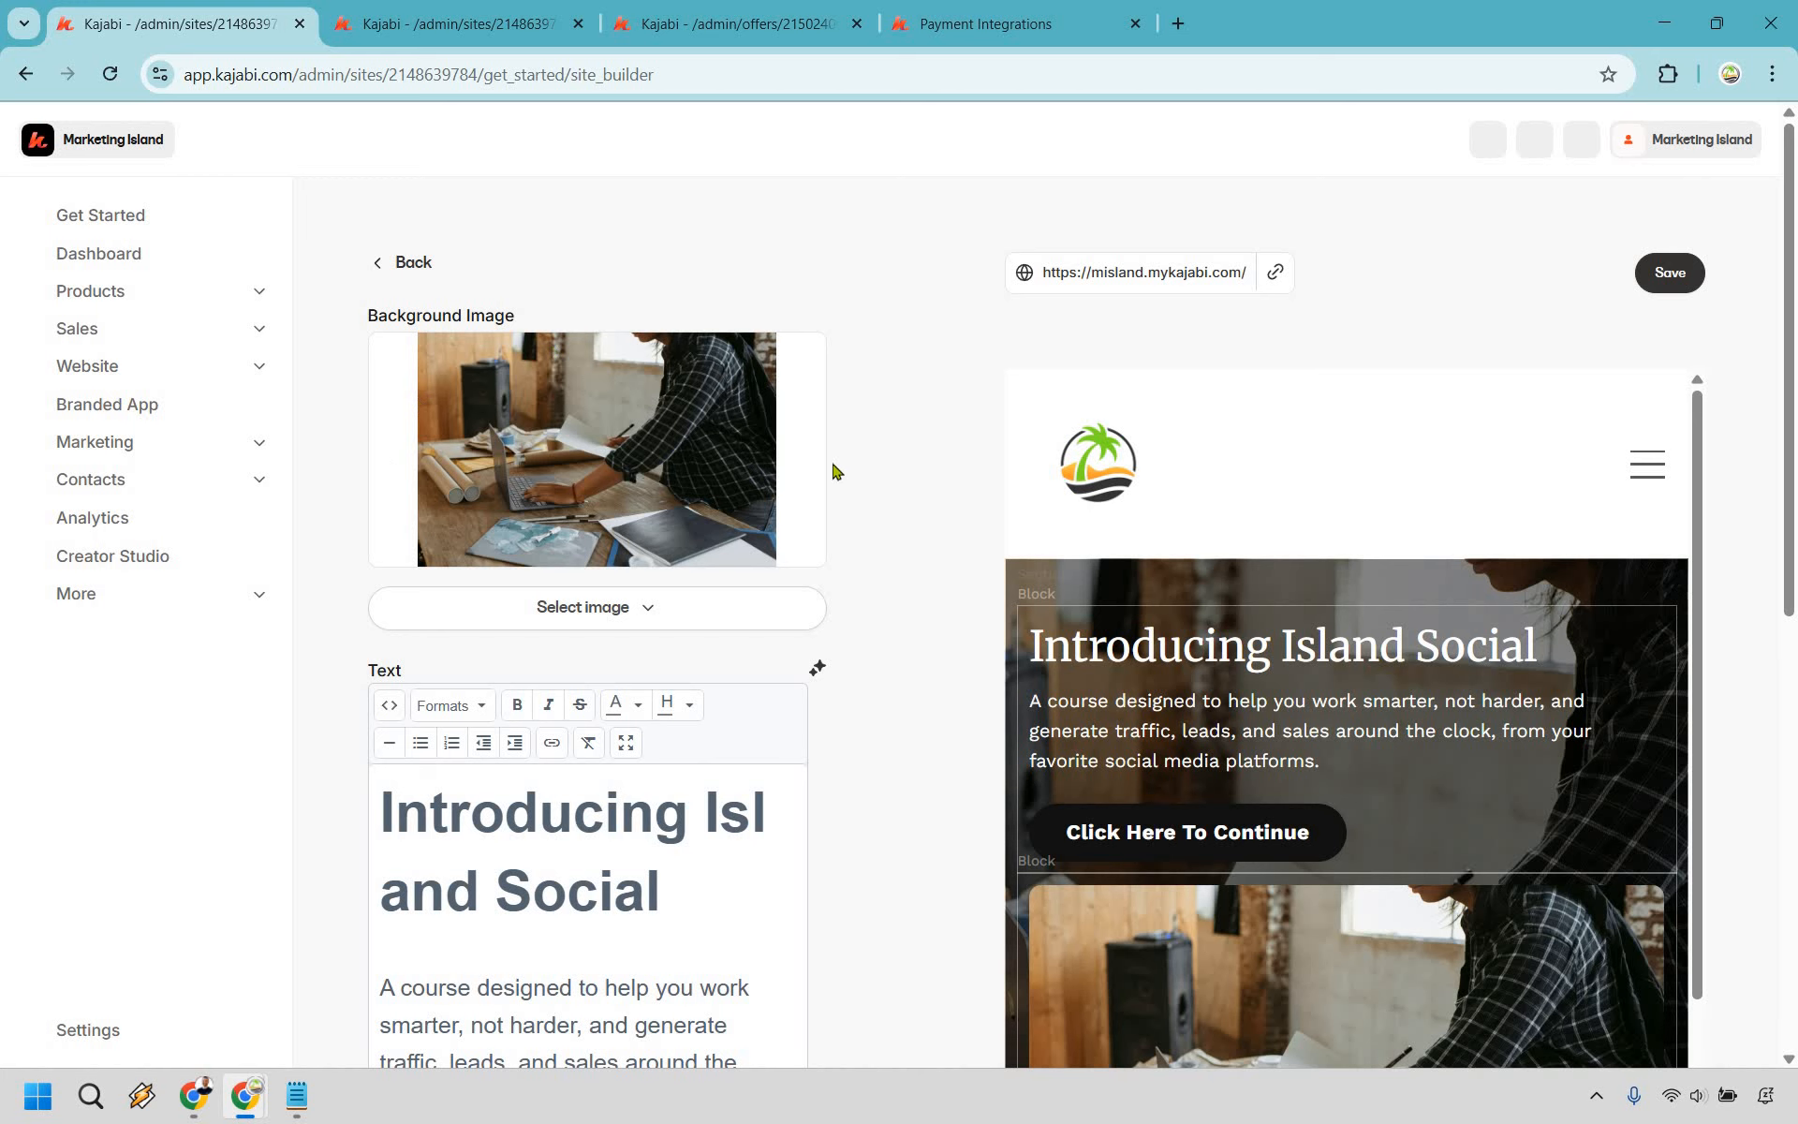
# - Save the Hero section and go back to the sections list
pyautogui.scroll(-1, 890, 667)
pyautogui.scroll(-8, 889, 667)
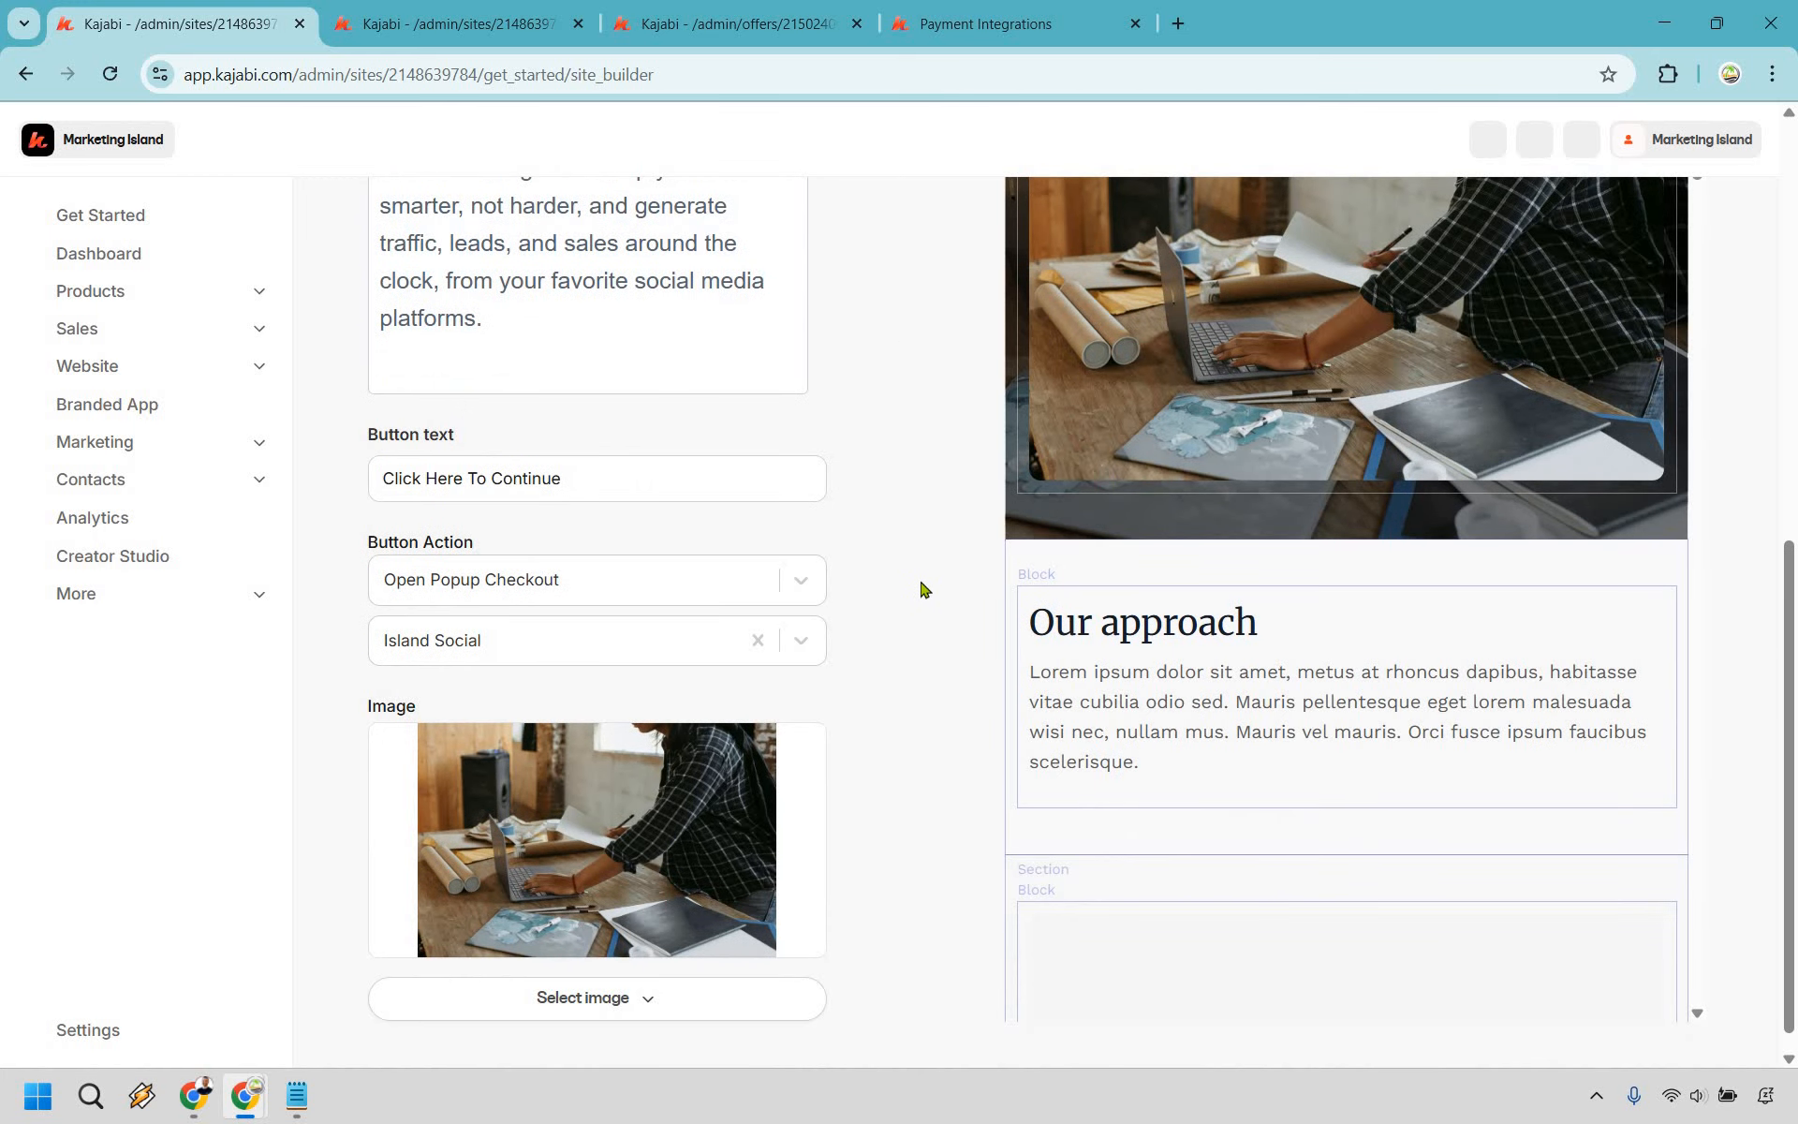
pyautogui.scroll(10, 921, 591)
pyautogui.click(1670, 279)
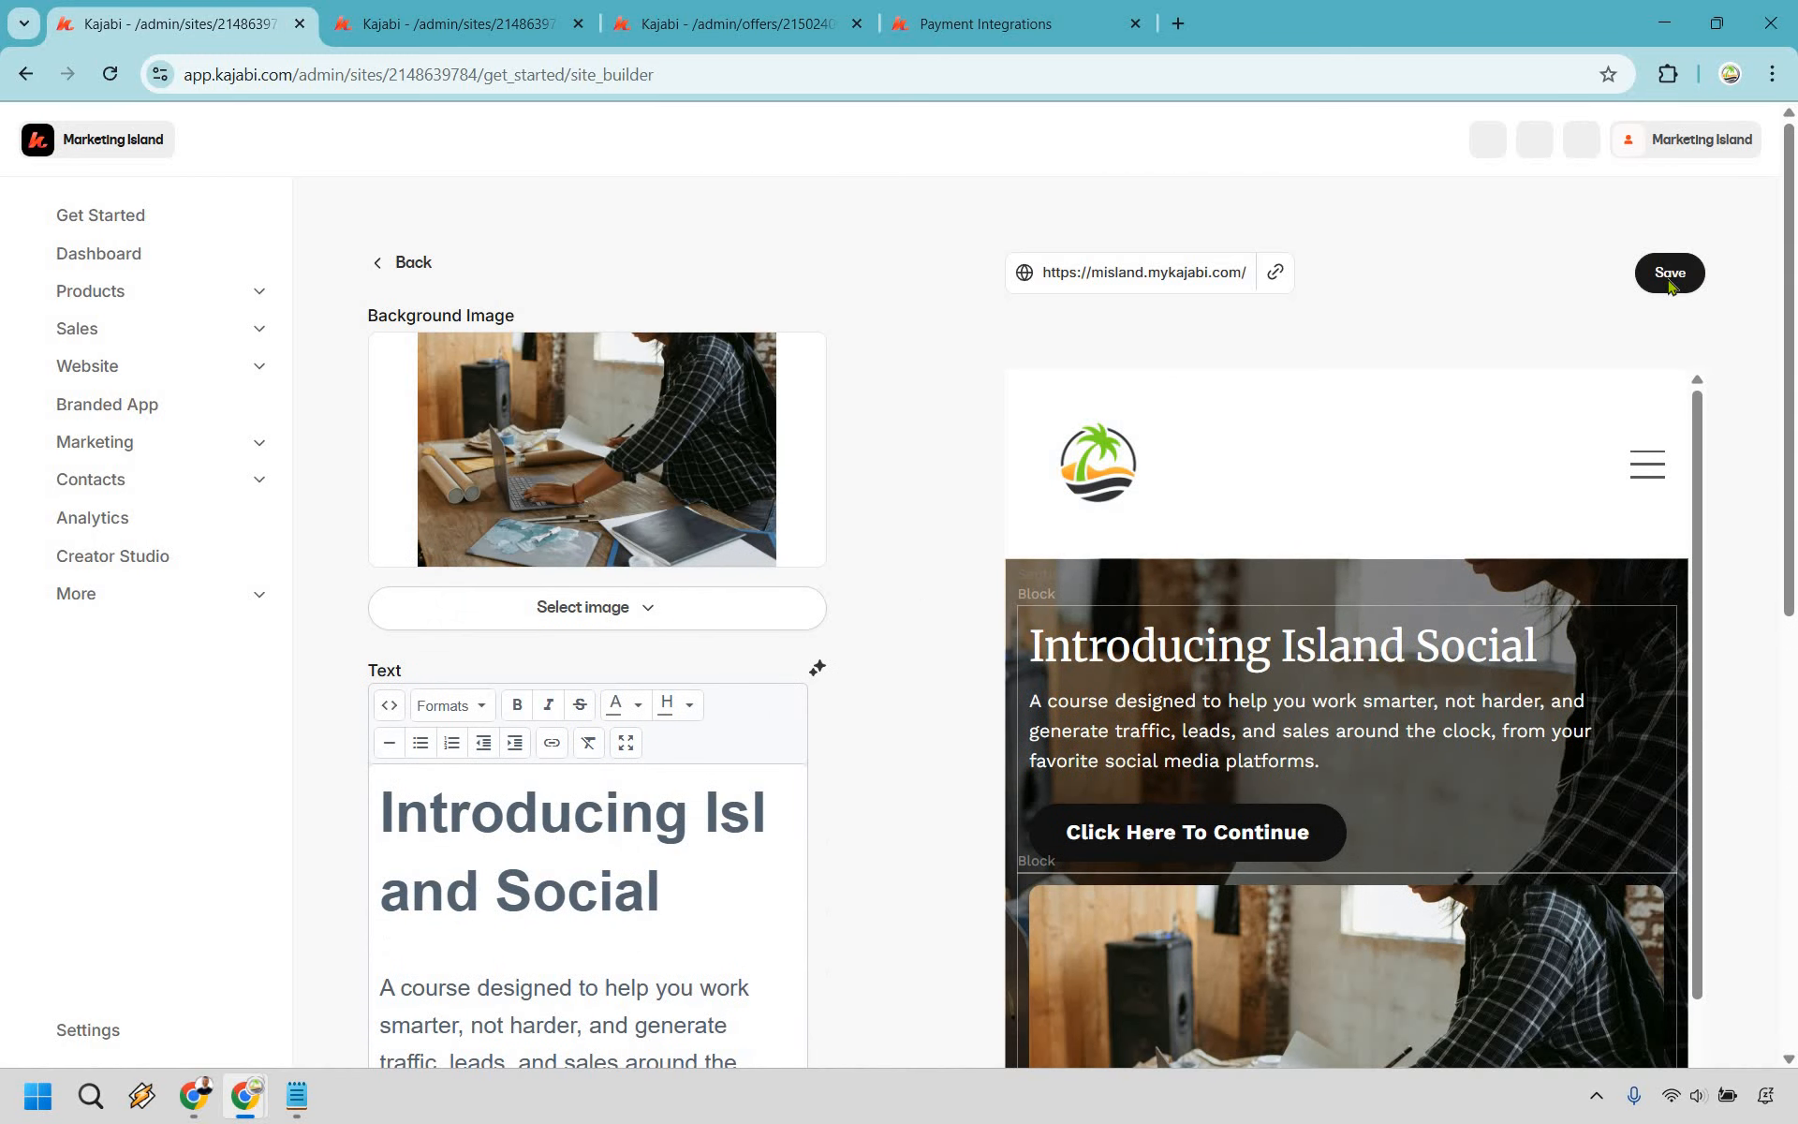
pyautogui.click(408, 268)
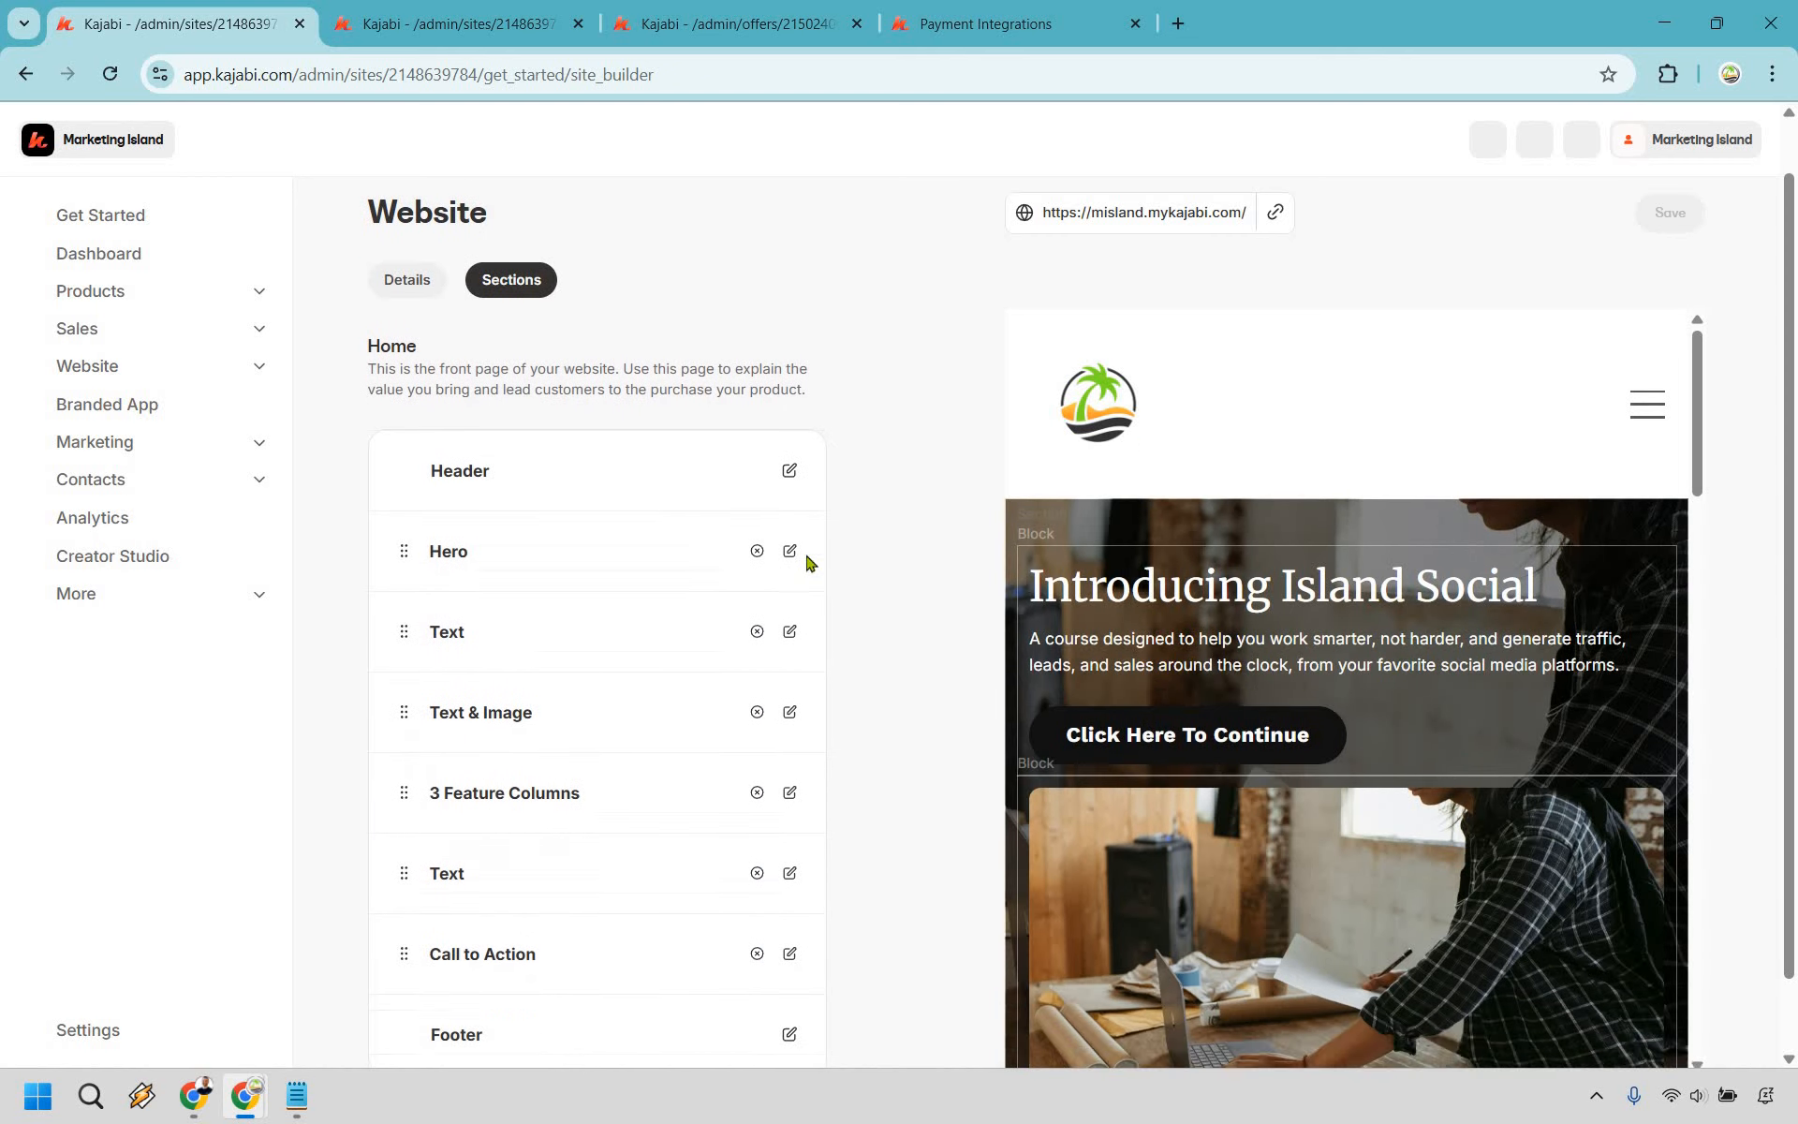
pyautogui.scroll(-1, 807, 562)
# - Retitle the Our approach text section 'What Is Island Social' with new copy, save, and go back
pyautogui.click(788, 550)
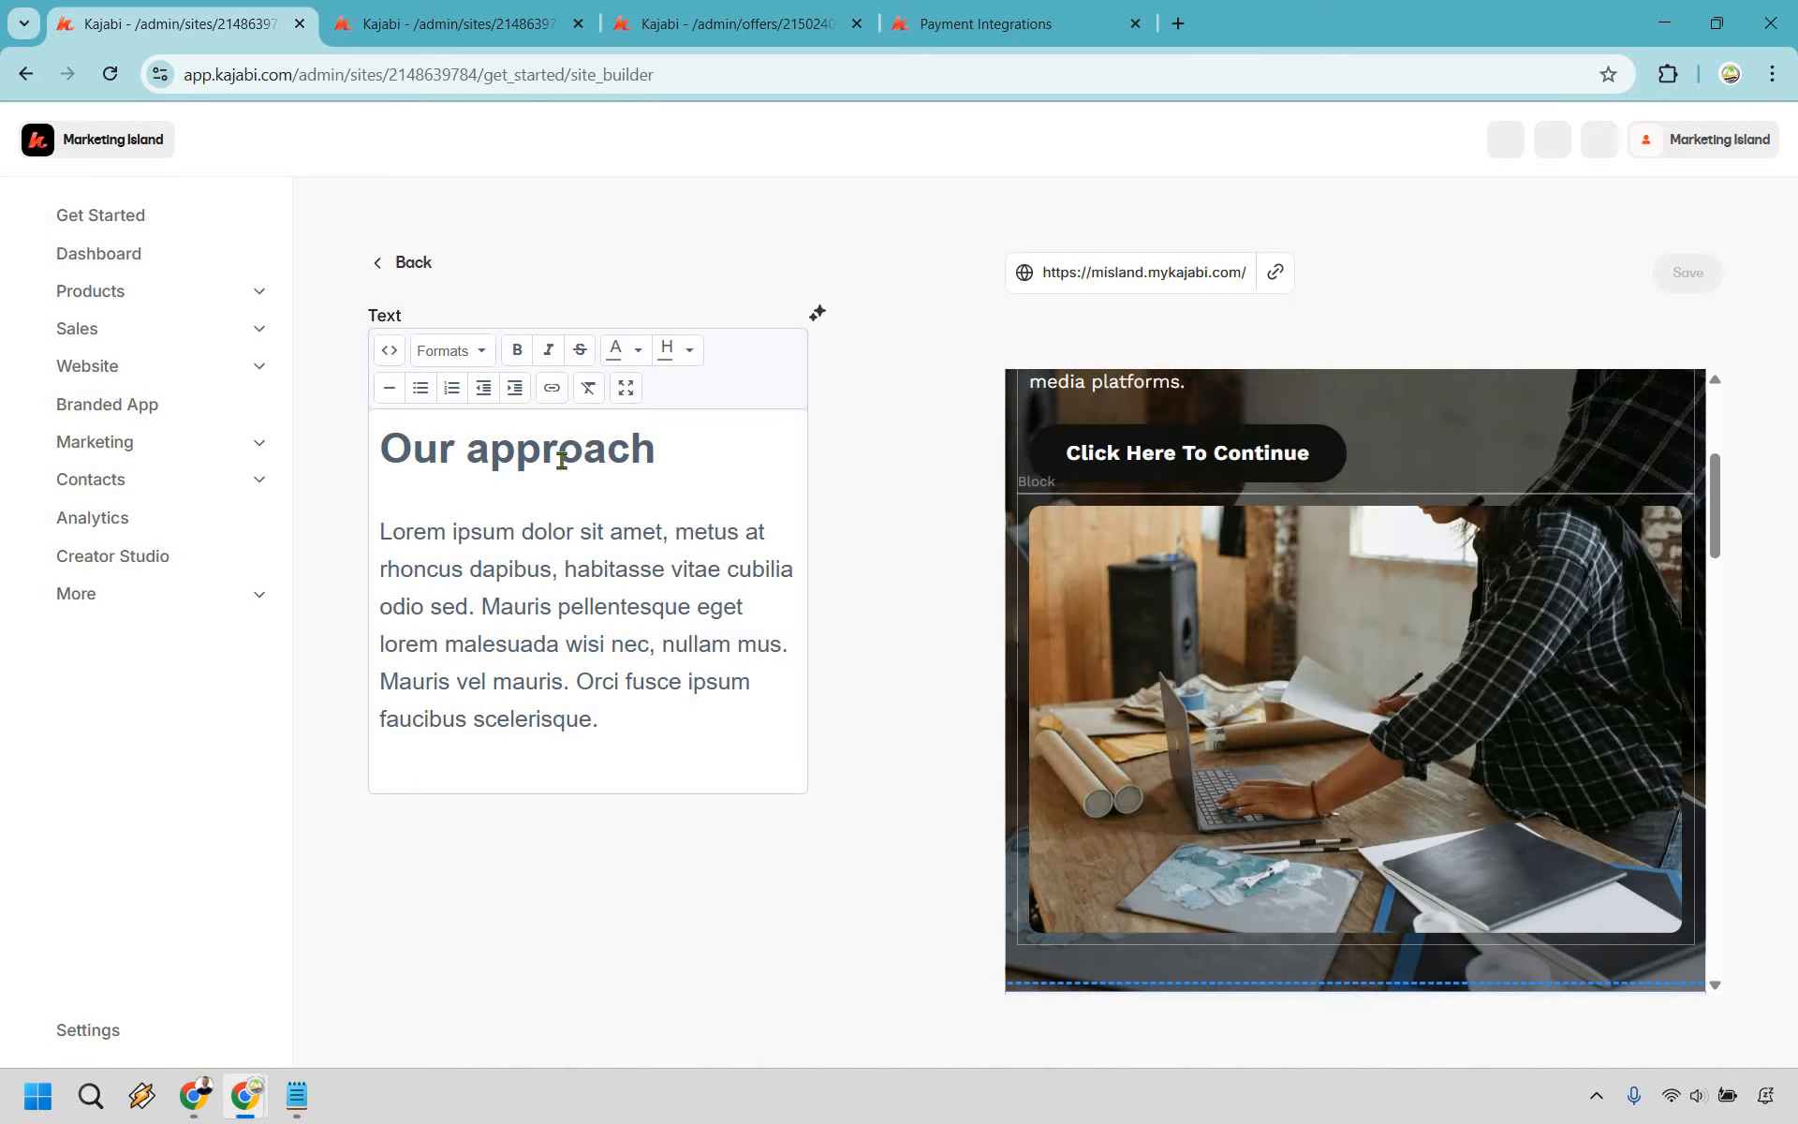
pyautogui.moveTo(657, 448); pyautogui.dragTo(387, 438)
pyautogui.write('What Is I')
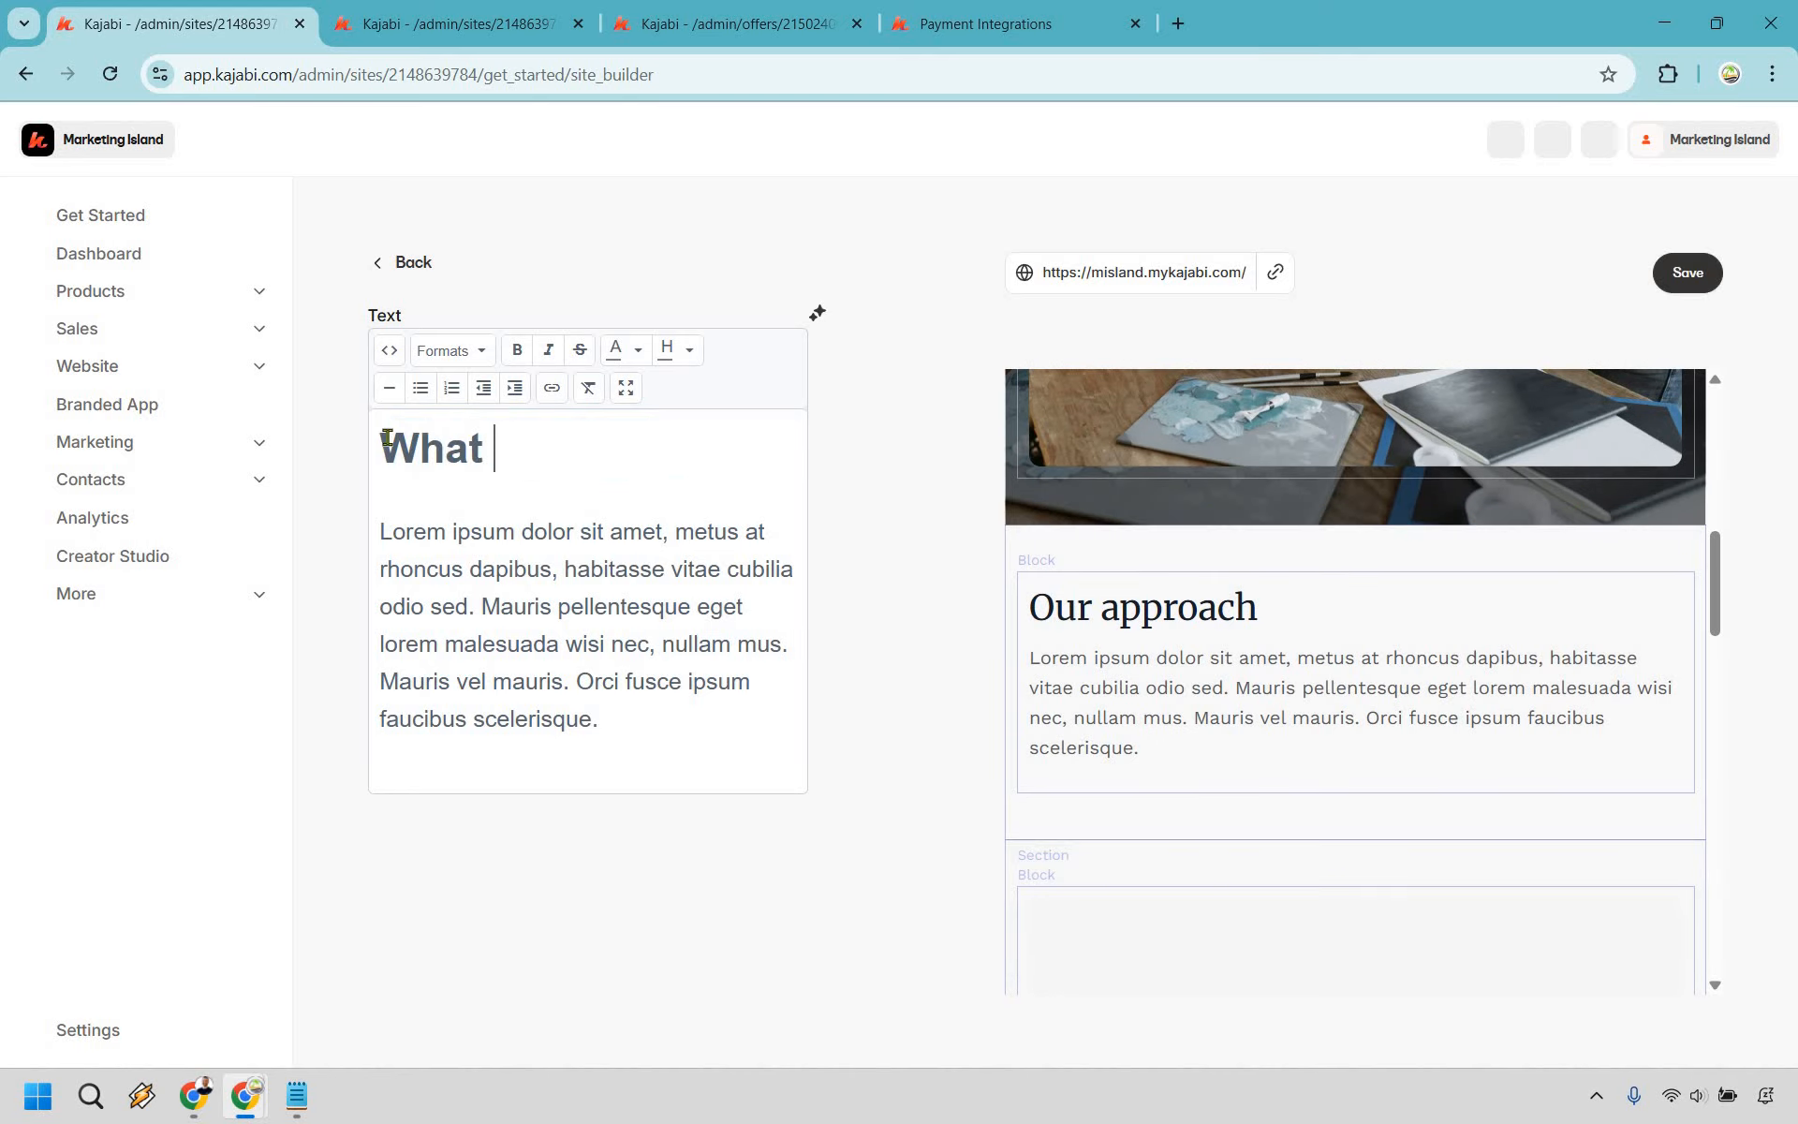
pyautogui.write('sland Social?')
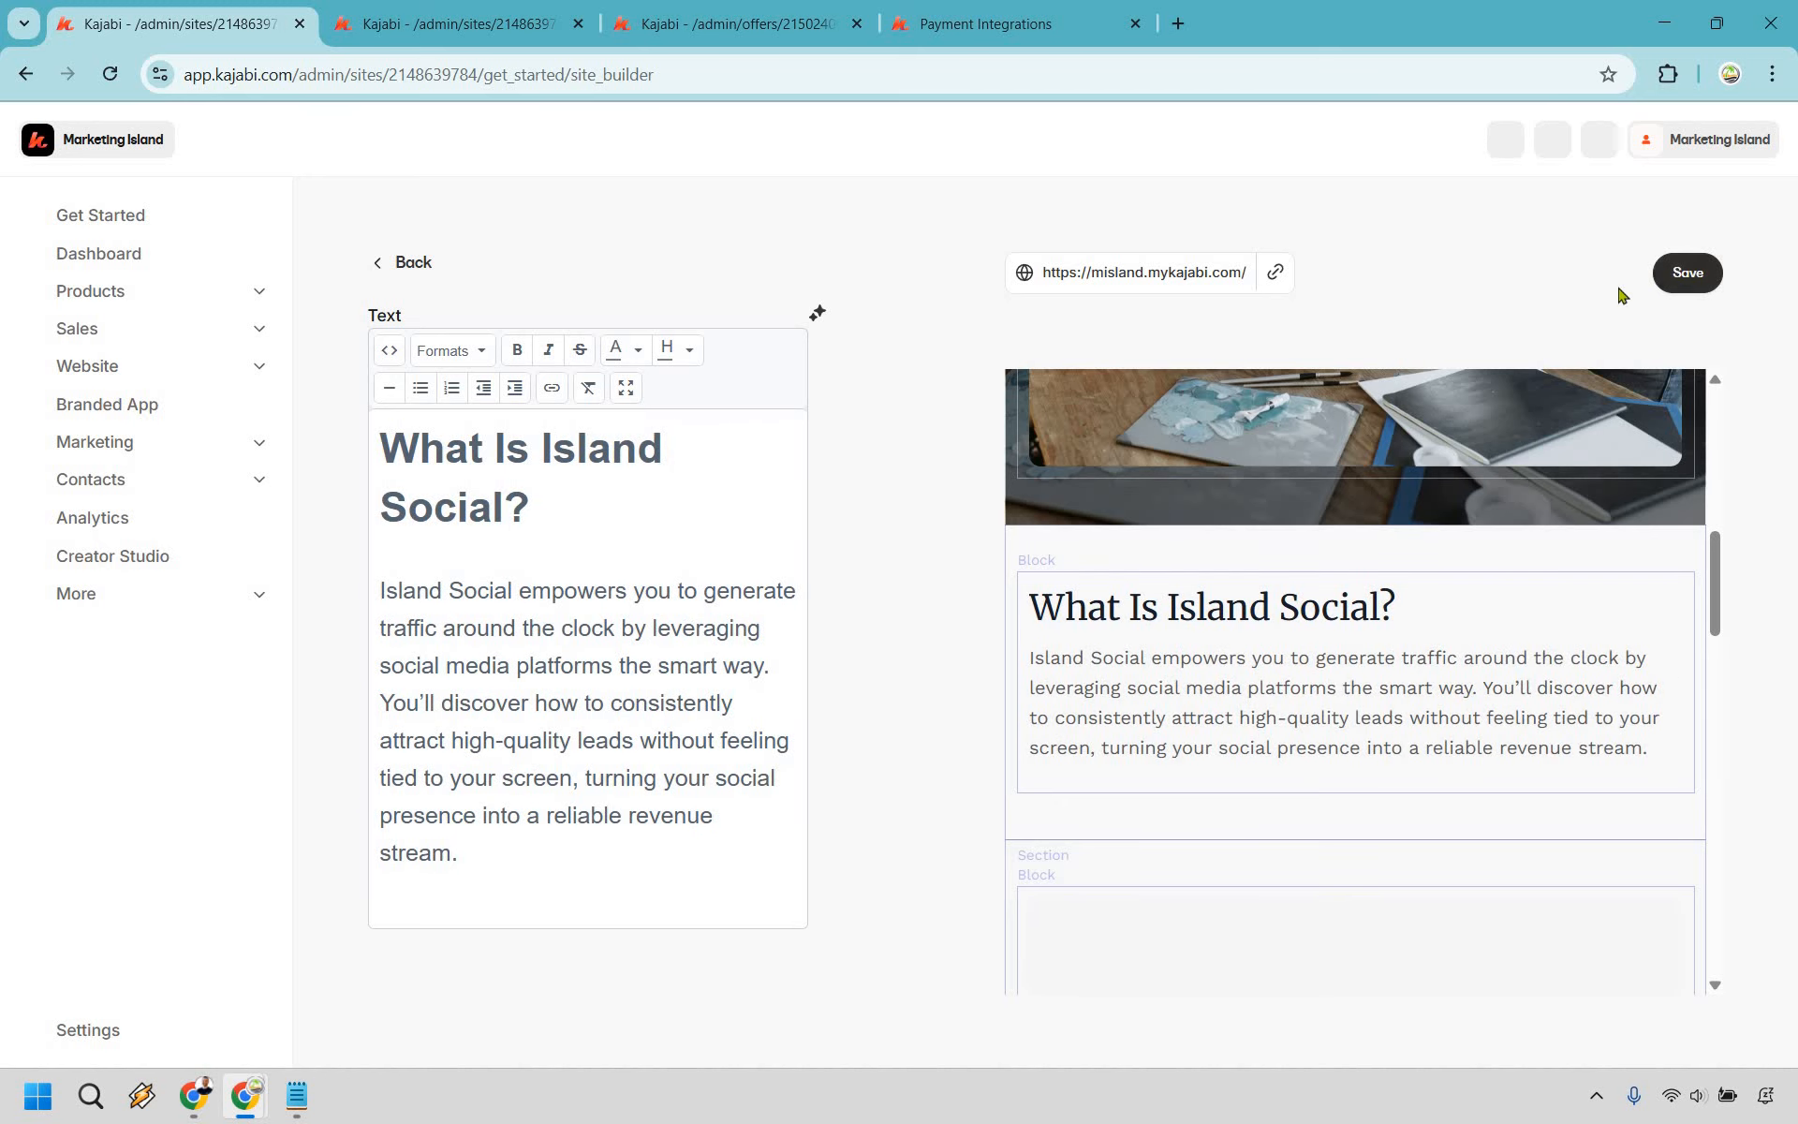
pyautogui.click(1677, 273)
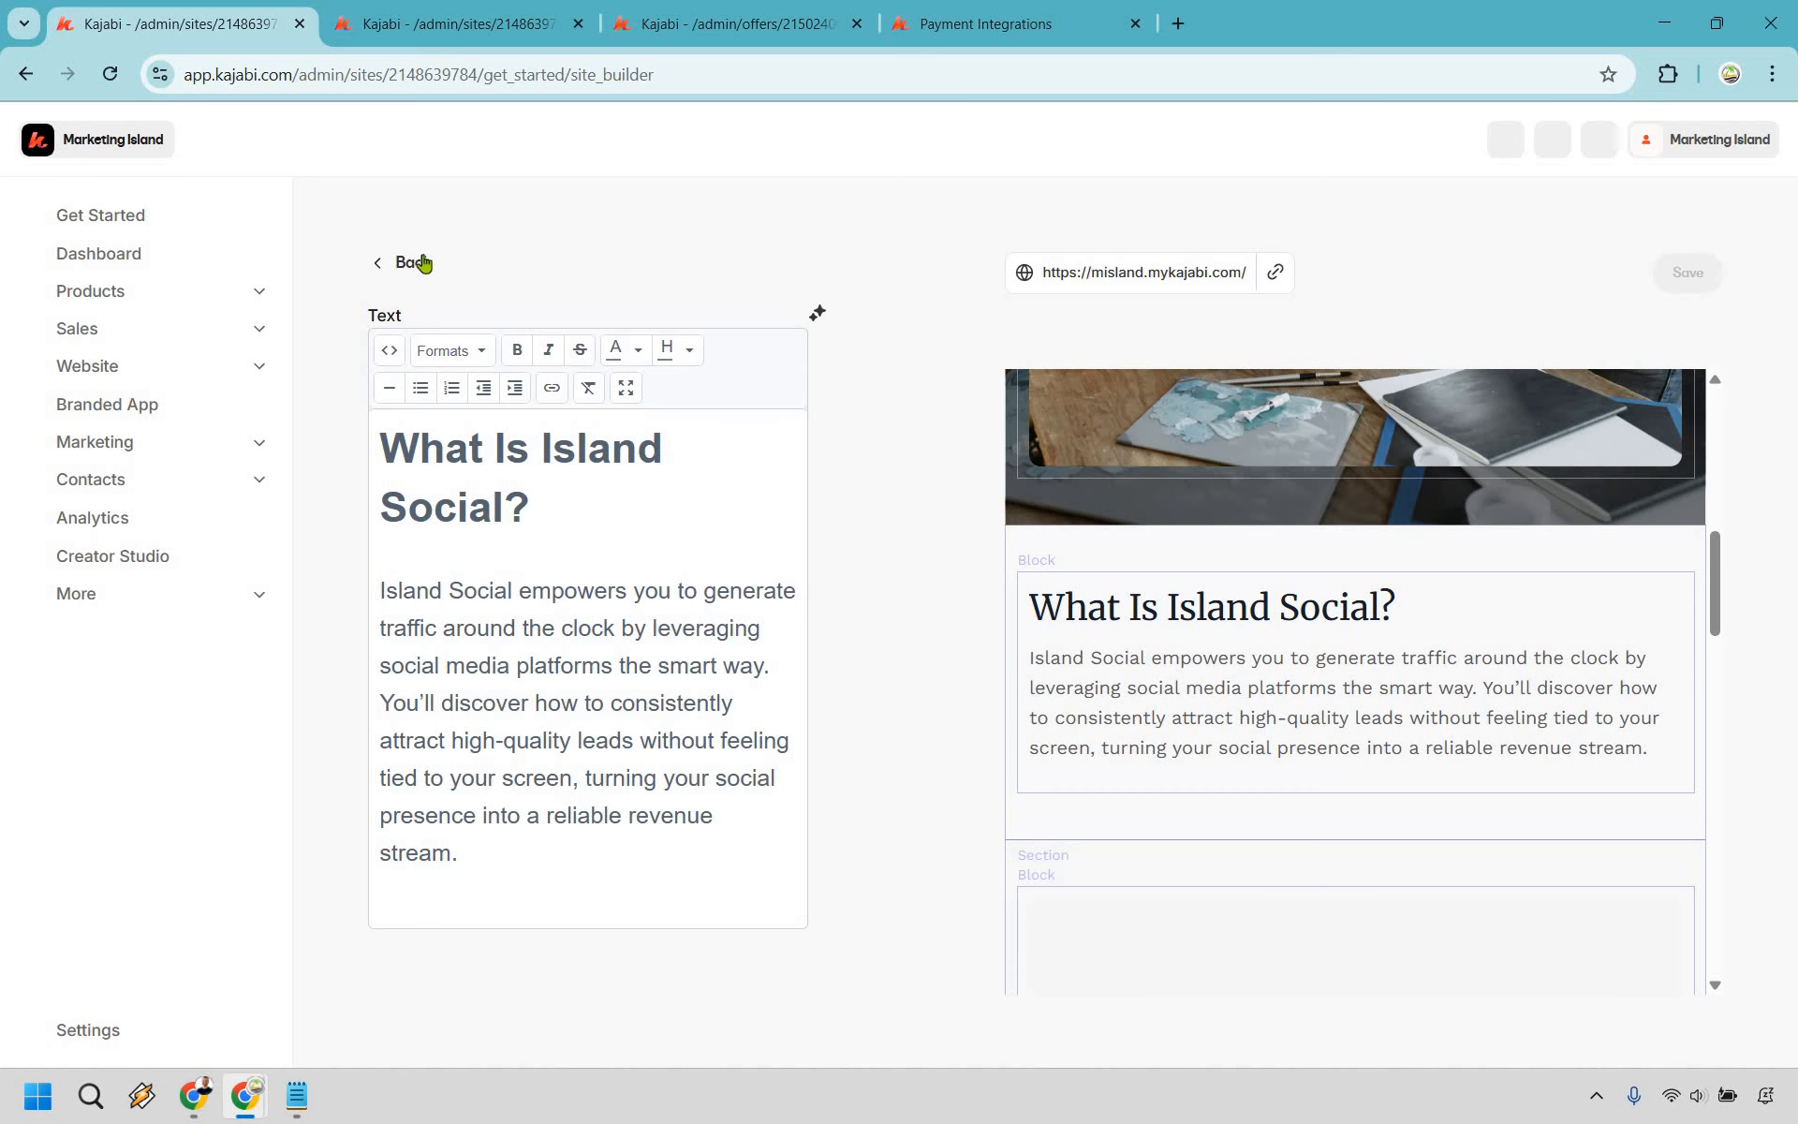
pyautogui.click(412, 262)
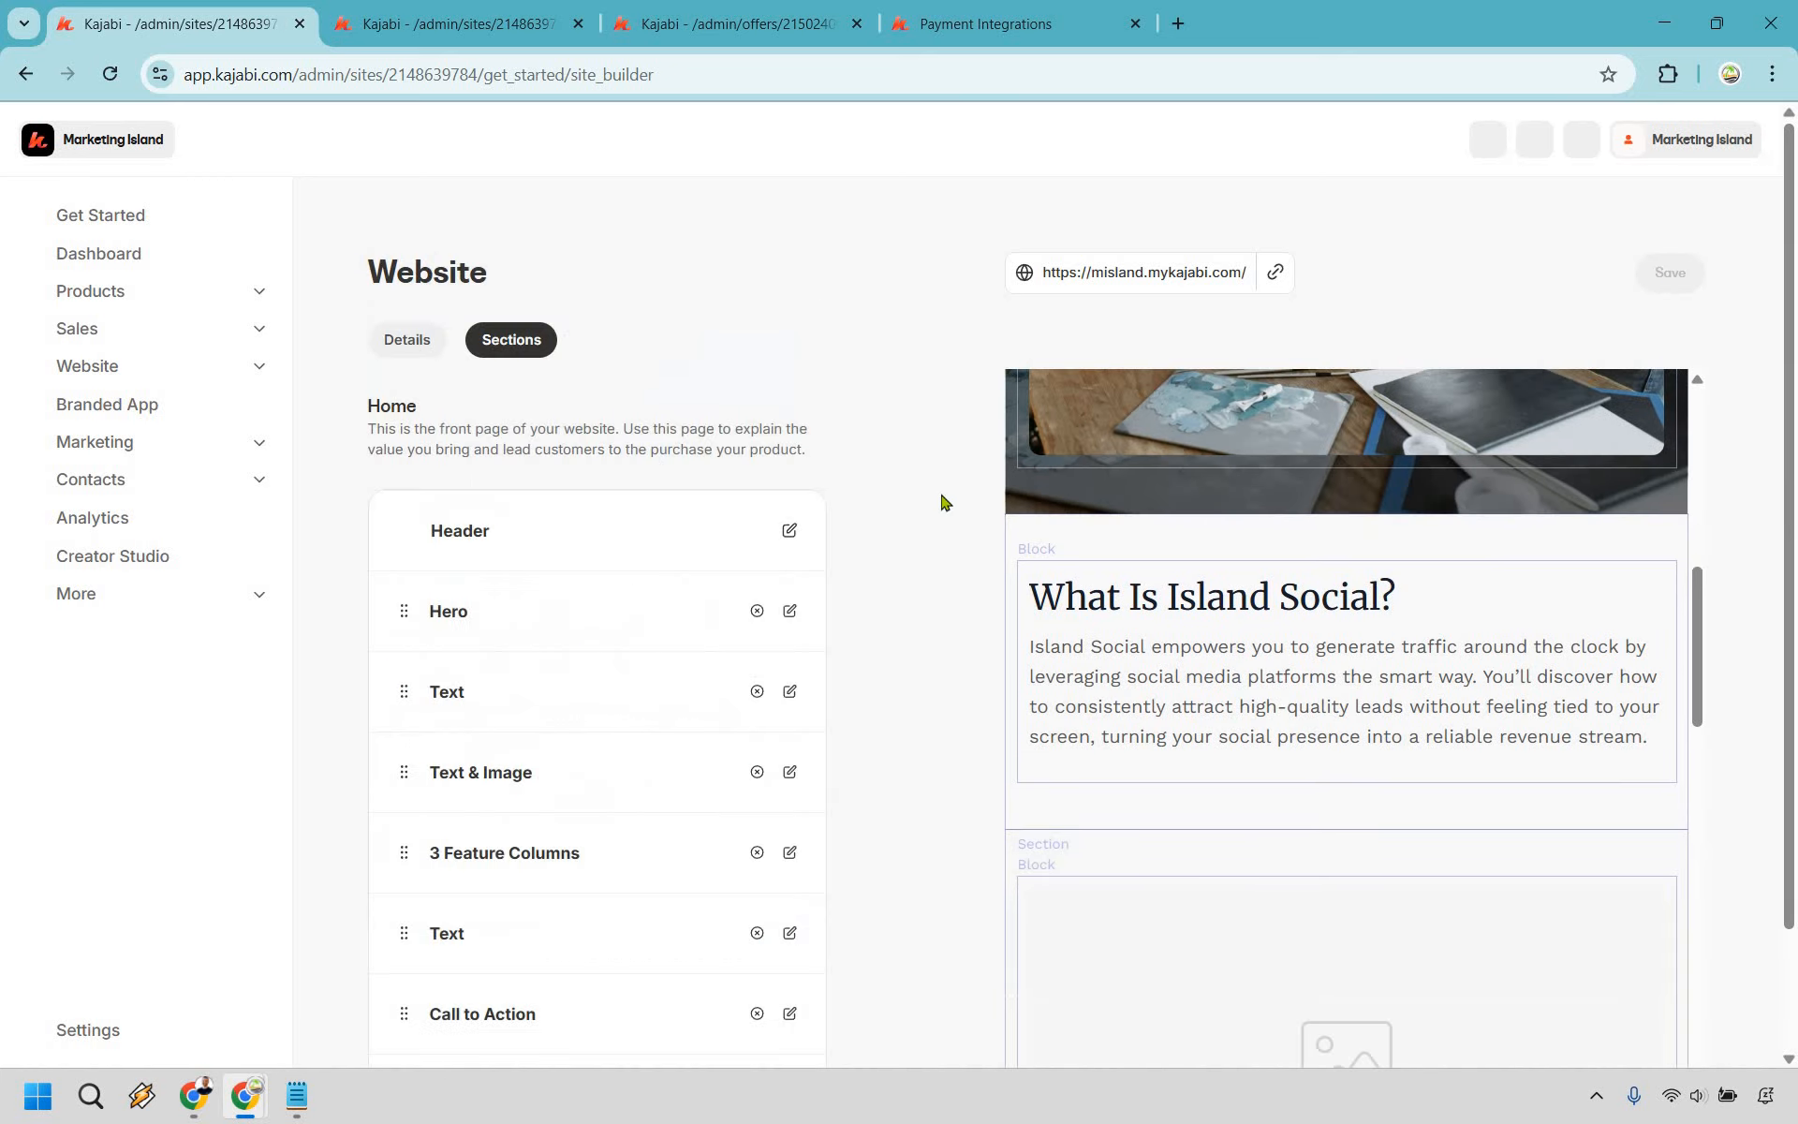
# - Open the Text & Image section editor and close it without changes
pyautogui.scroll(-1, 828, 656)
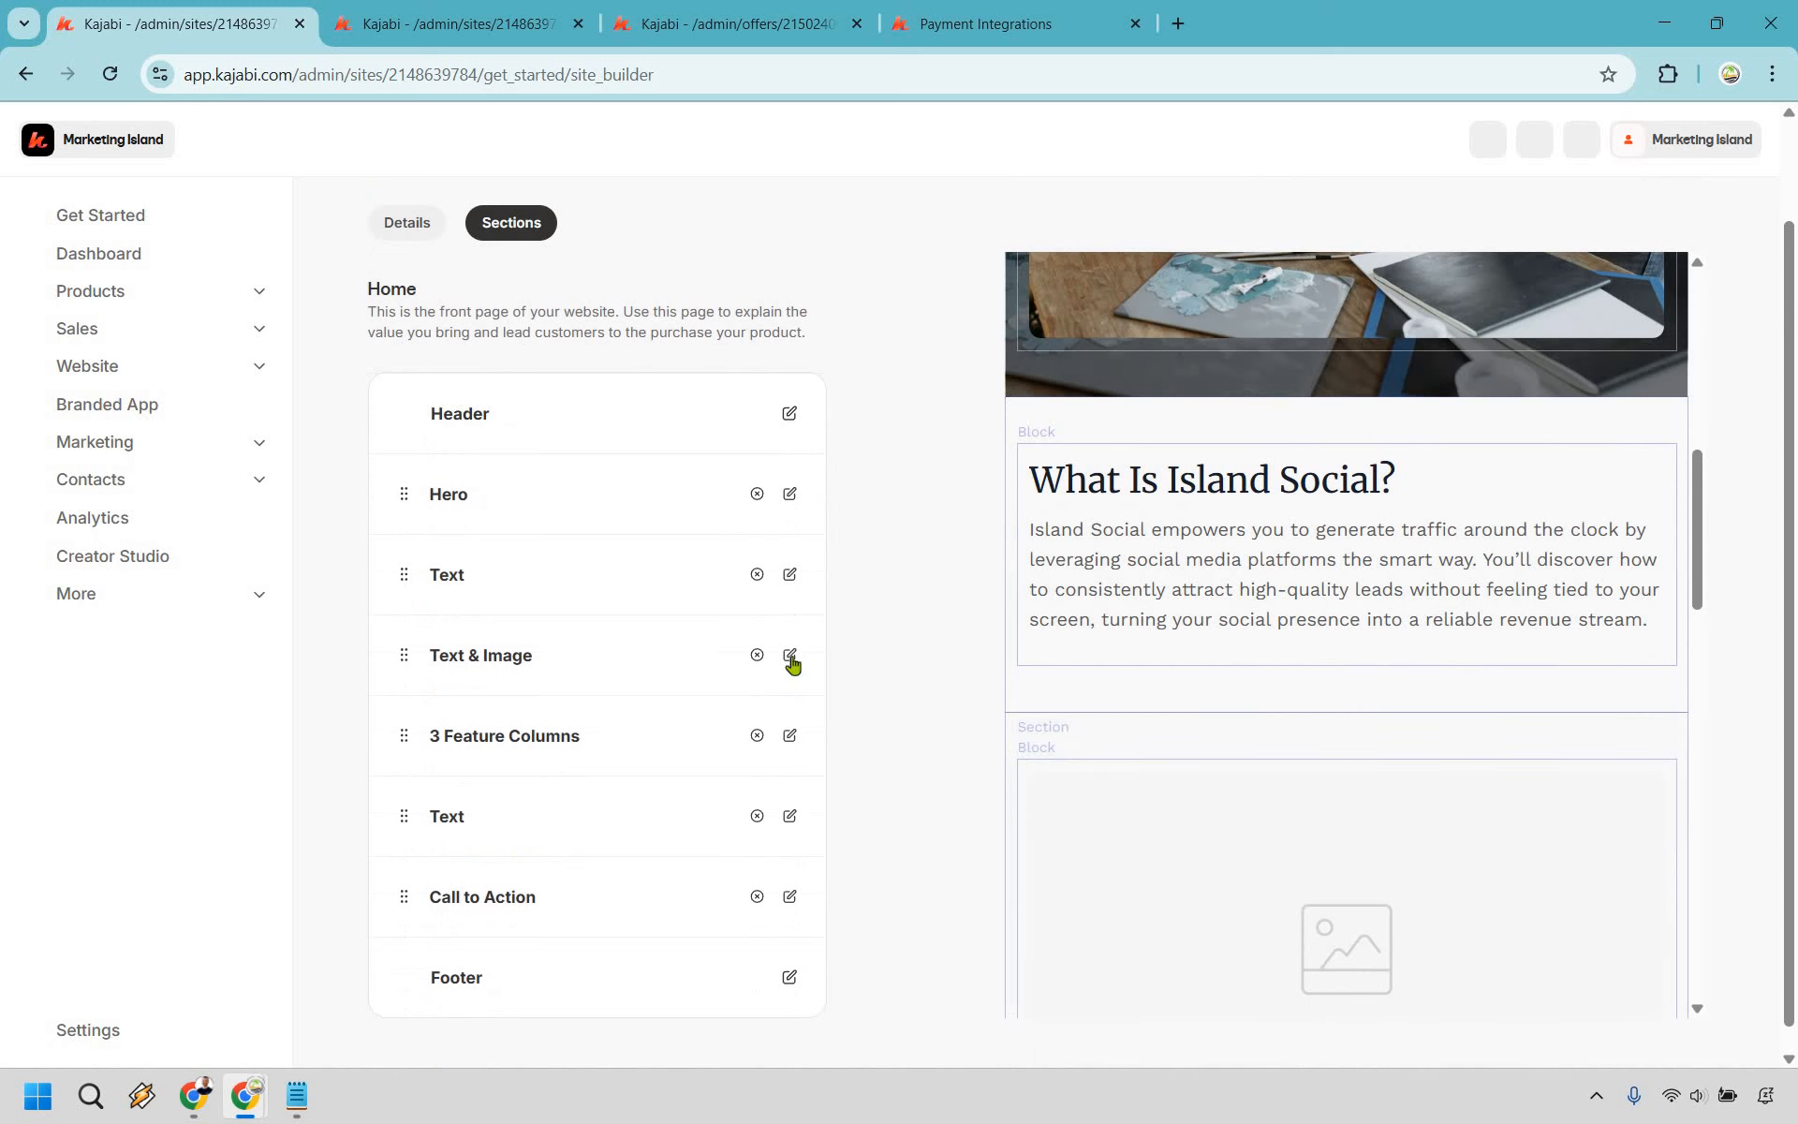
pyautogui.click(1374, 740)
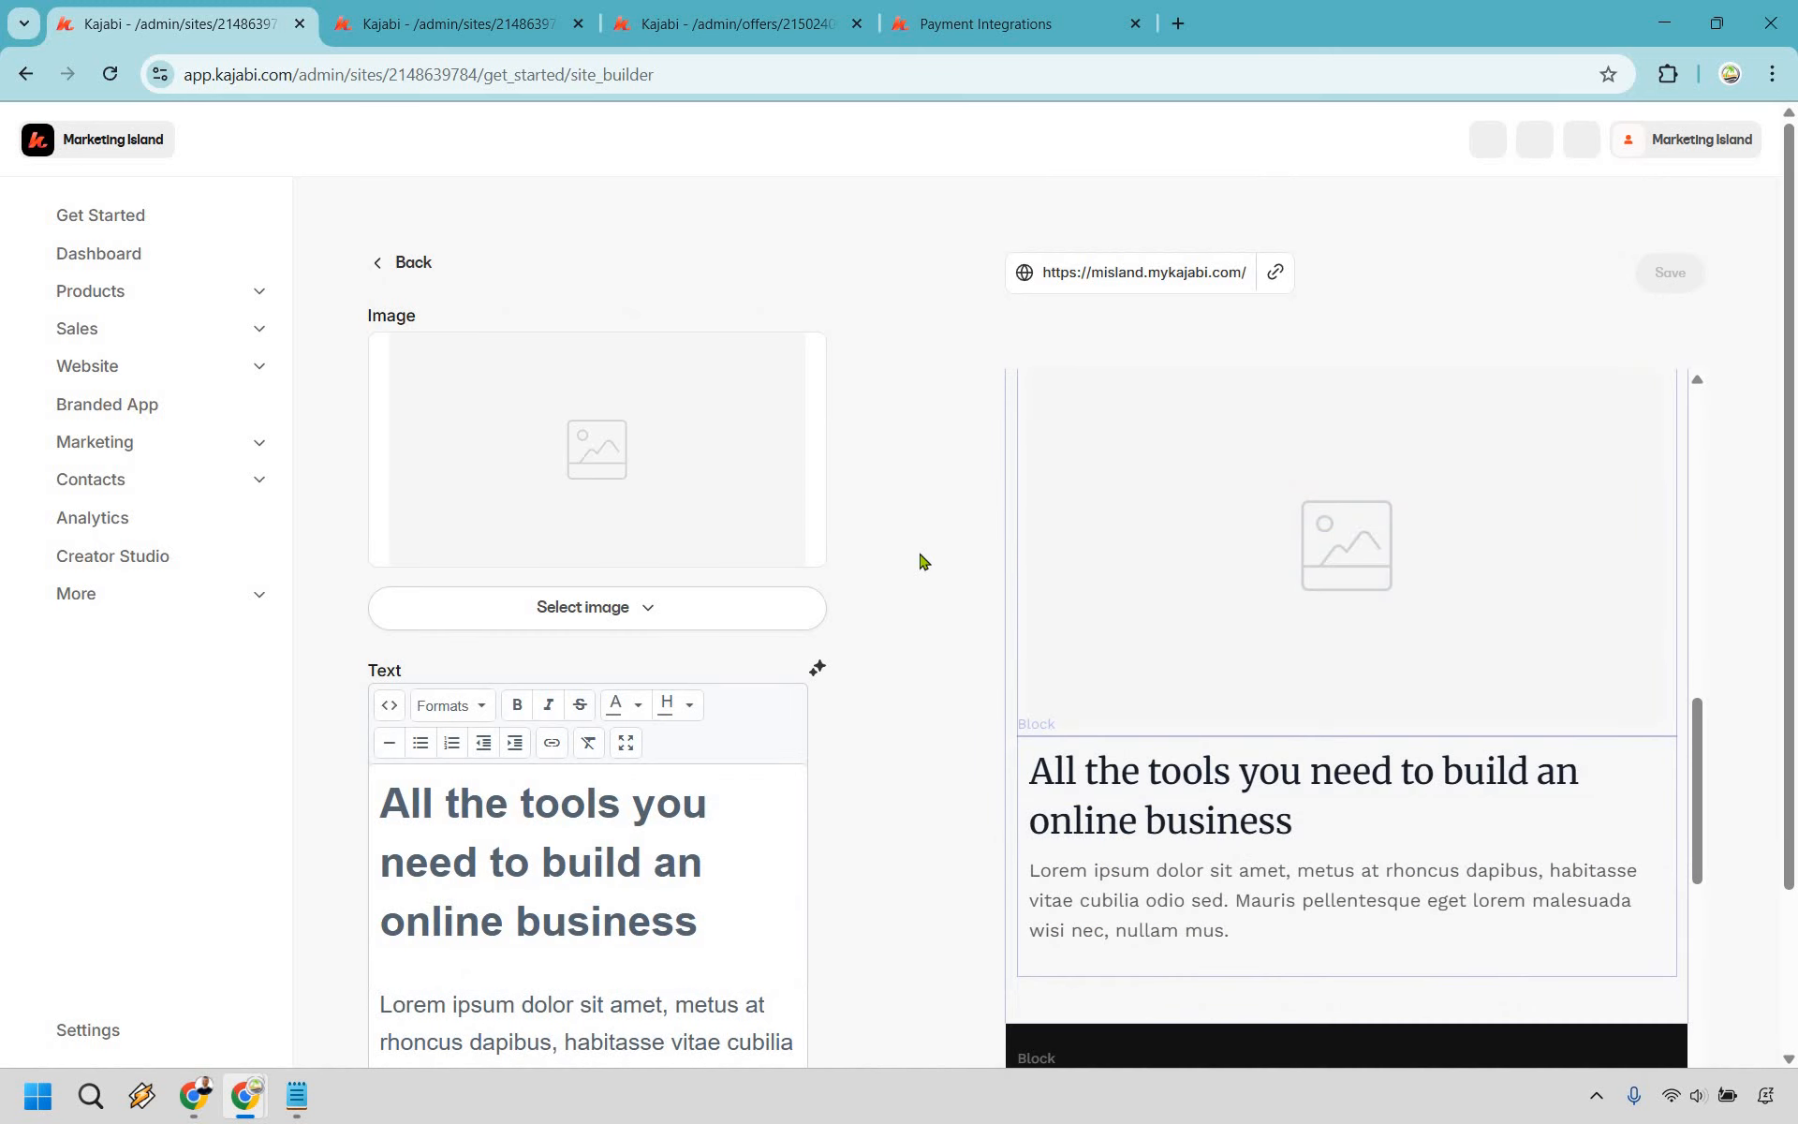
pyautogui.scroll(-2, 919, 562)
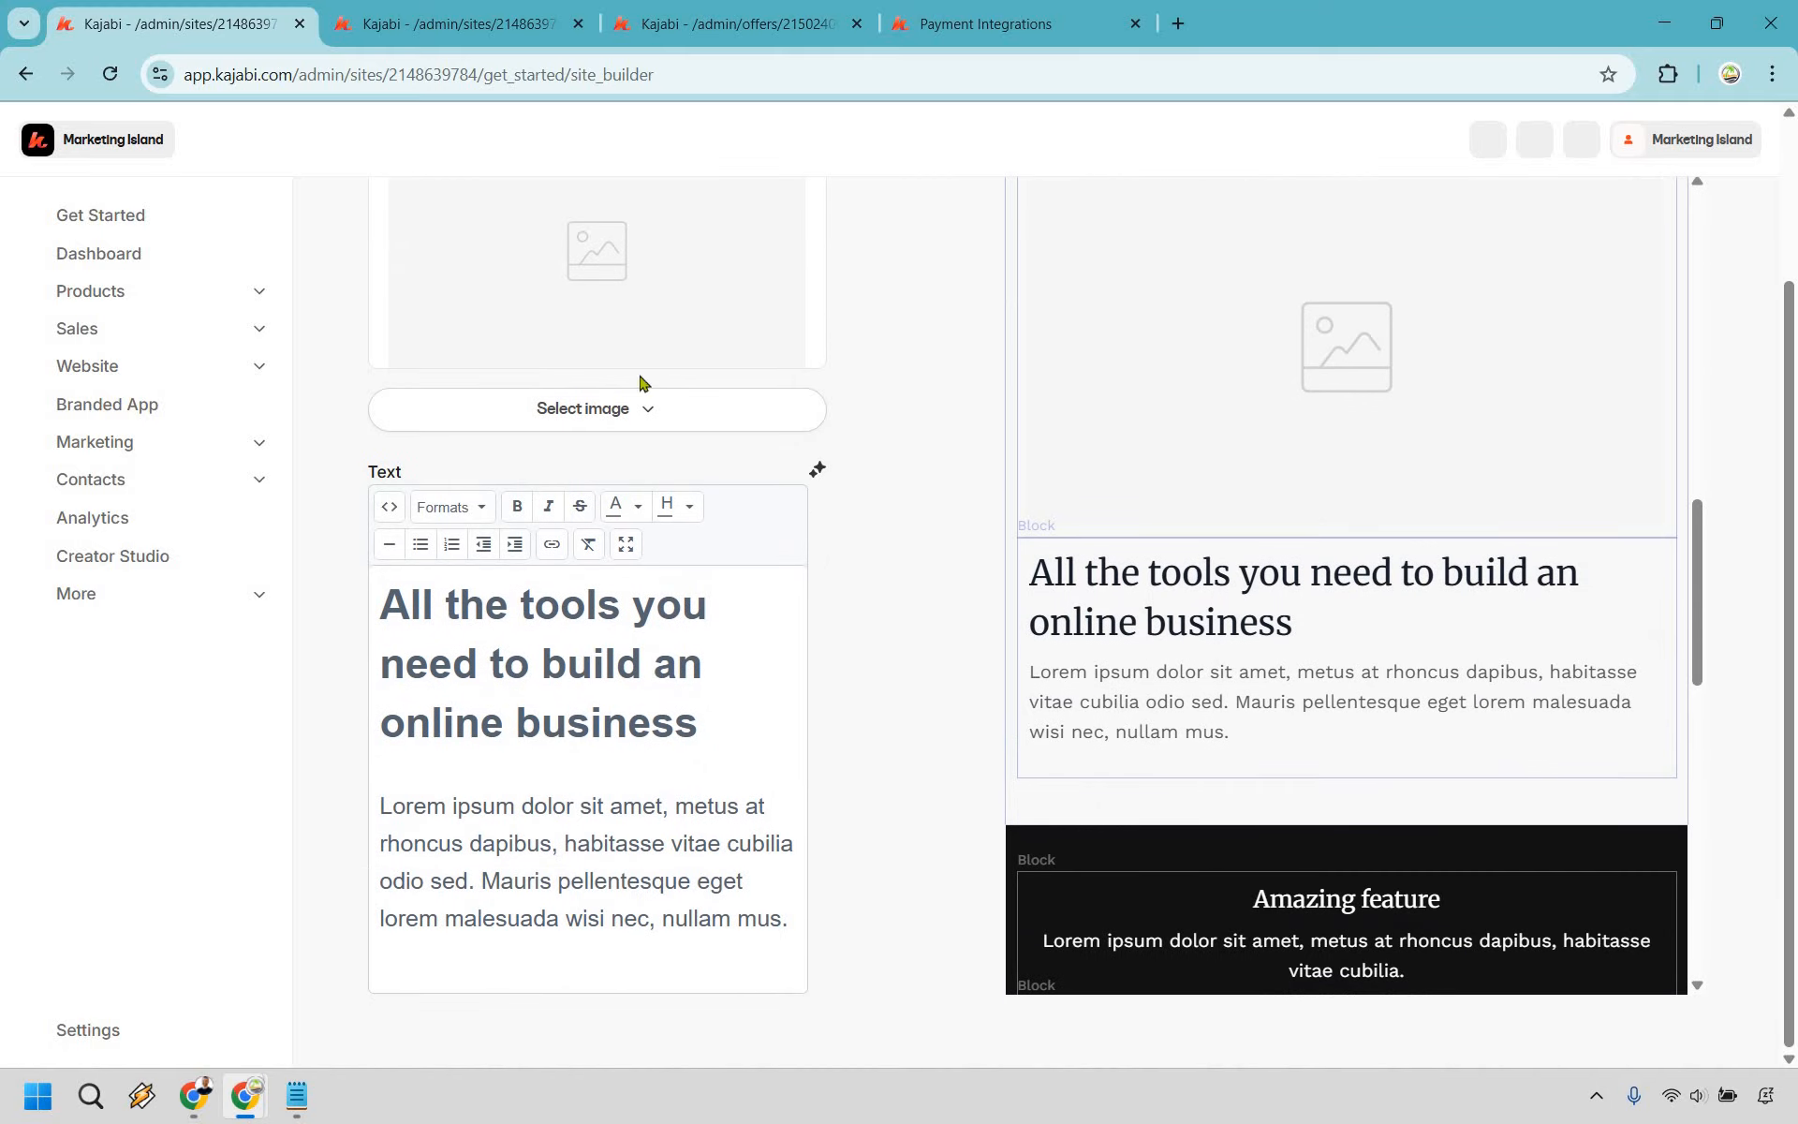
pyautogui.scroll(2, 518, 333)
pyautogui.click(417, 264)
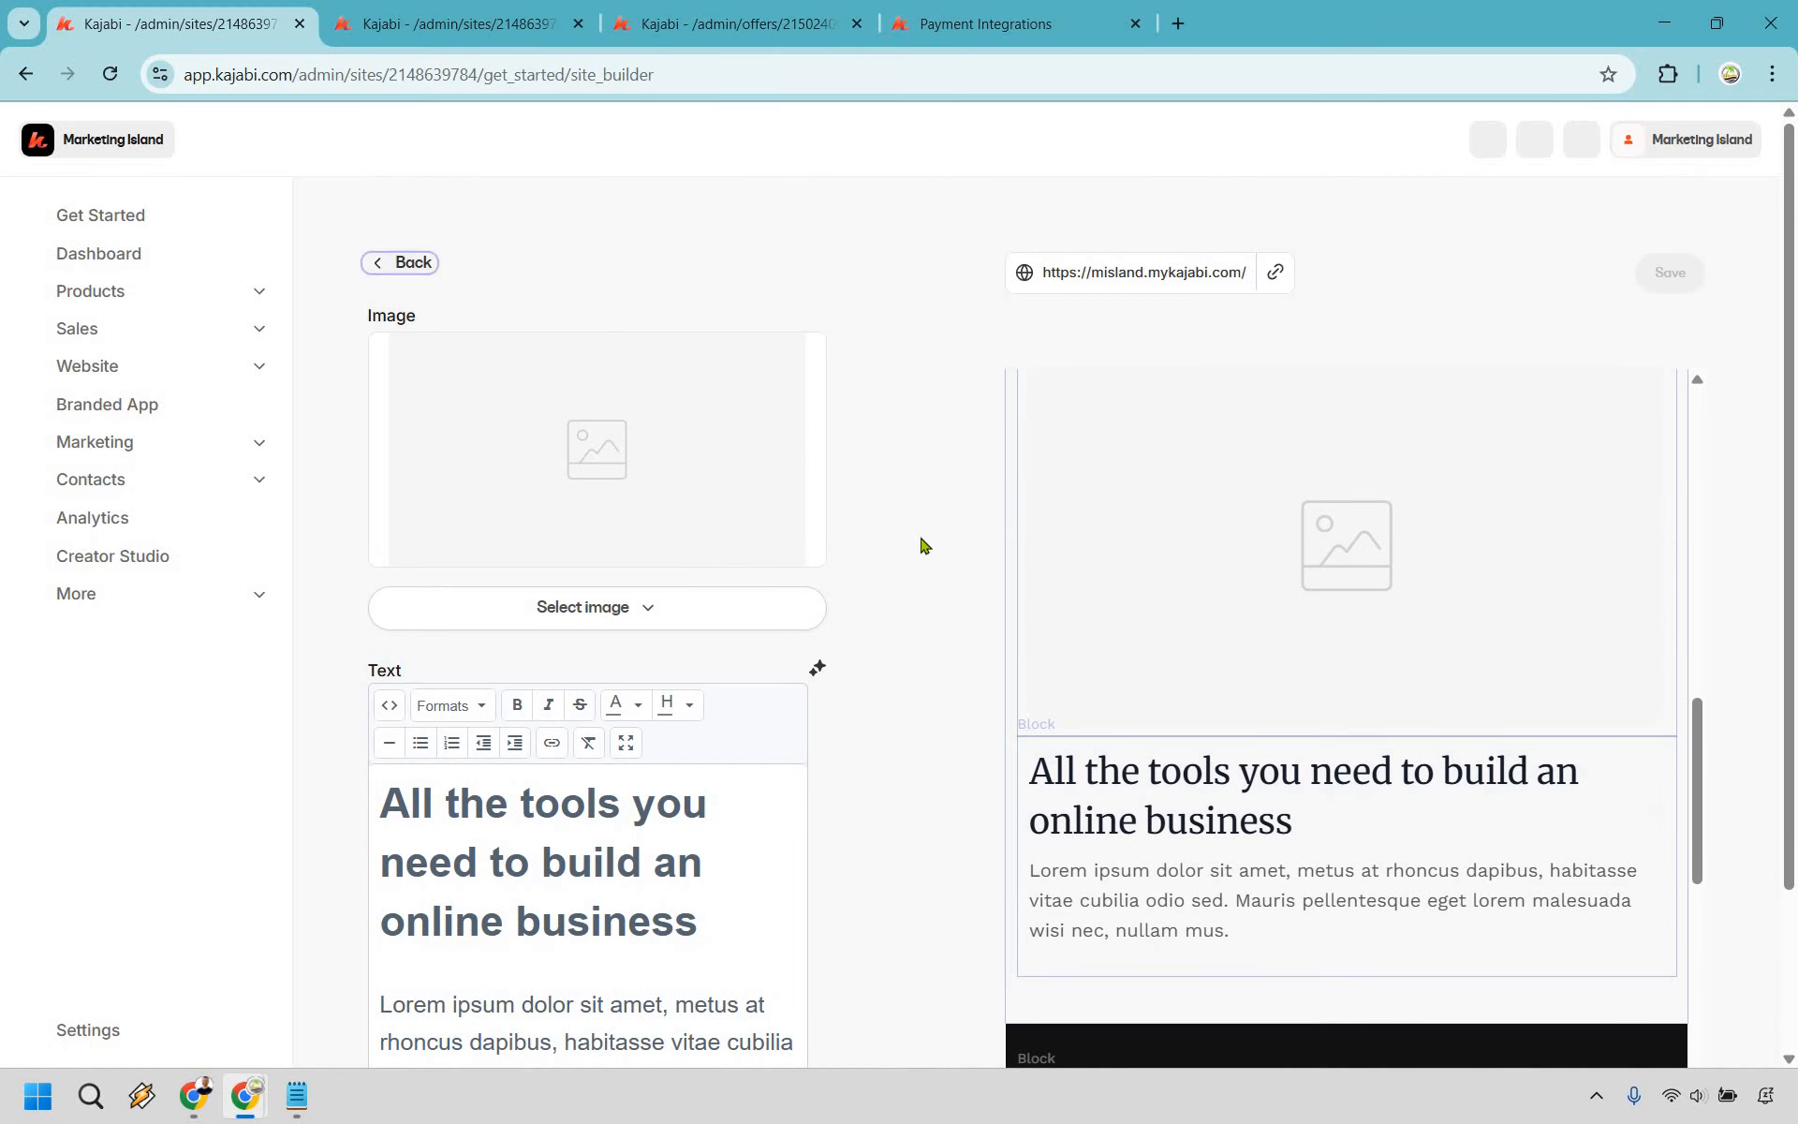
# - Open the 3 Feature Columns section and review its placeholder Amazing feature blocks
pyautogui.scroll(-2, 791, 716)
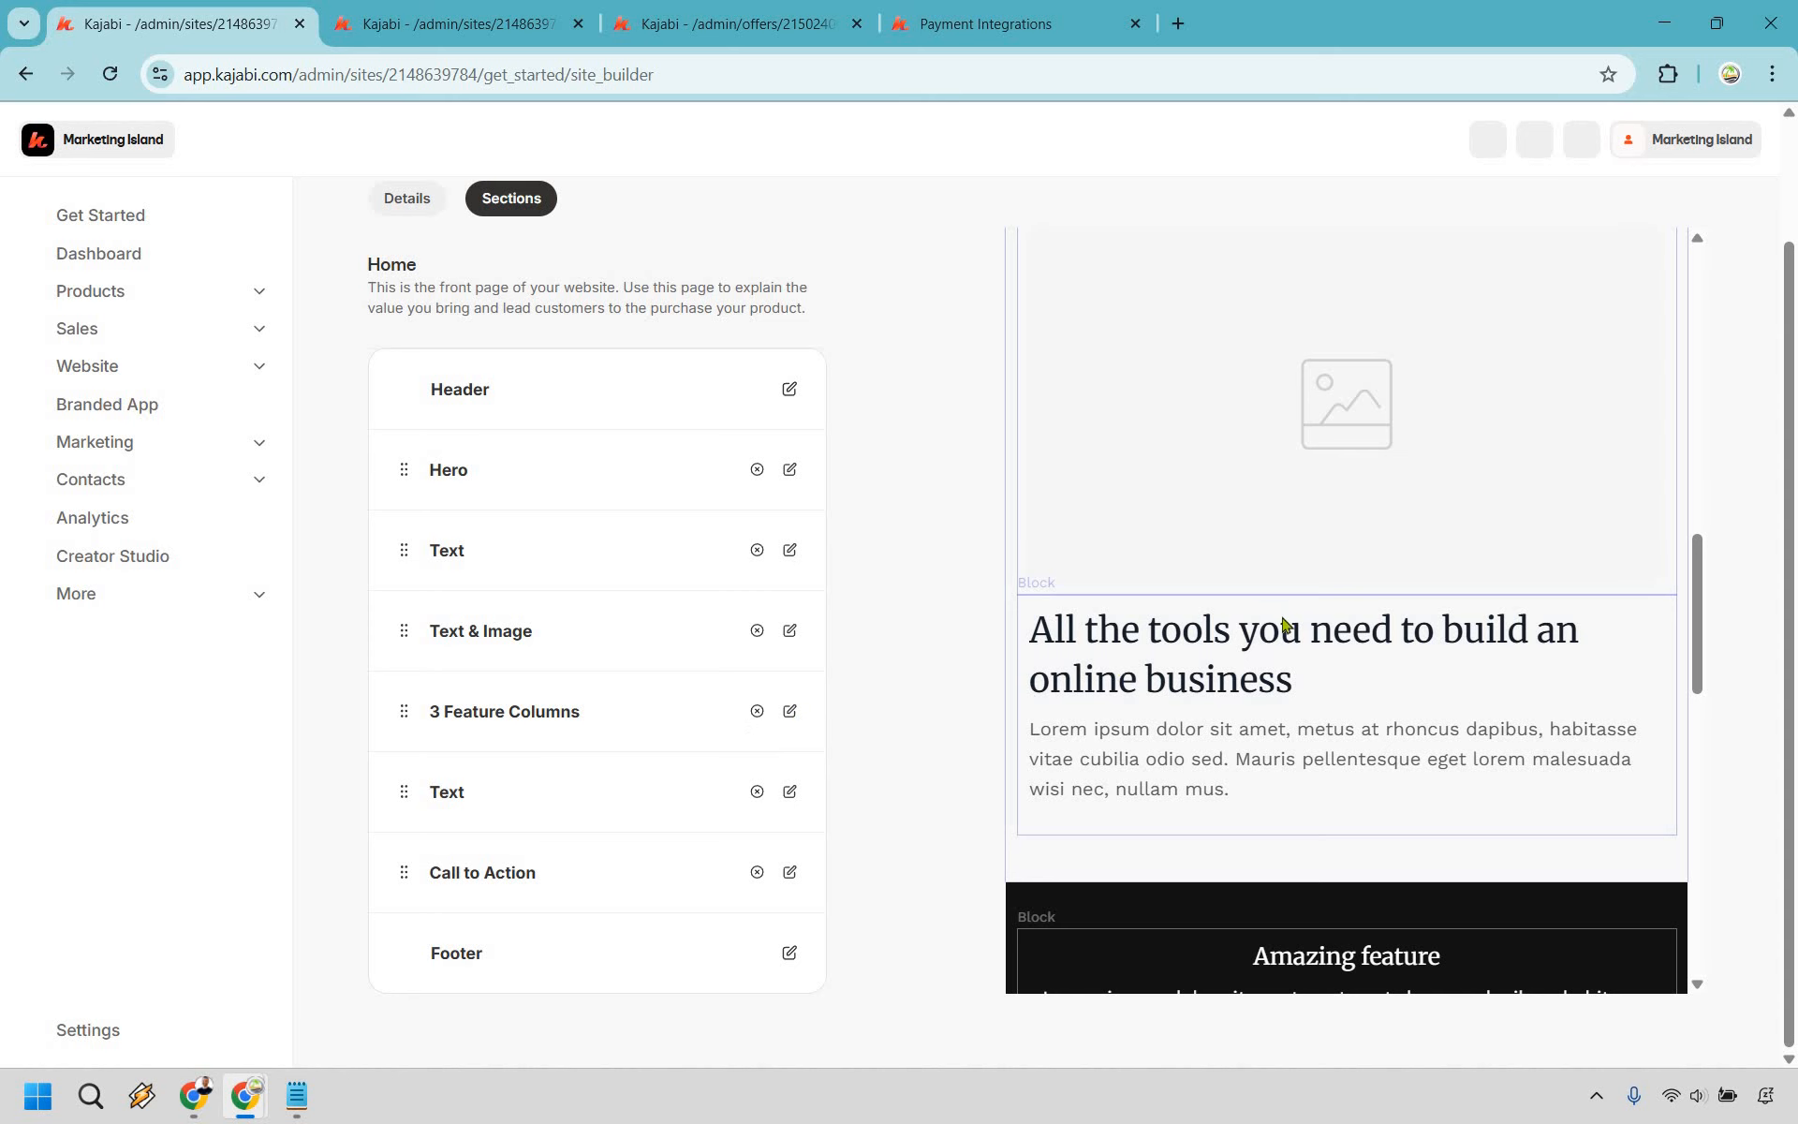
pyautogui.click(789, 714)
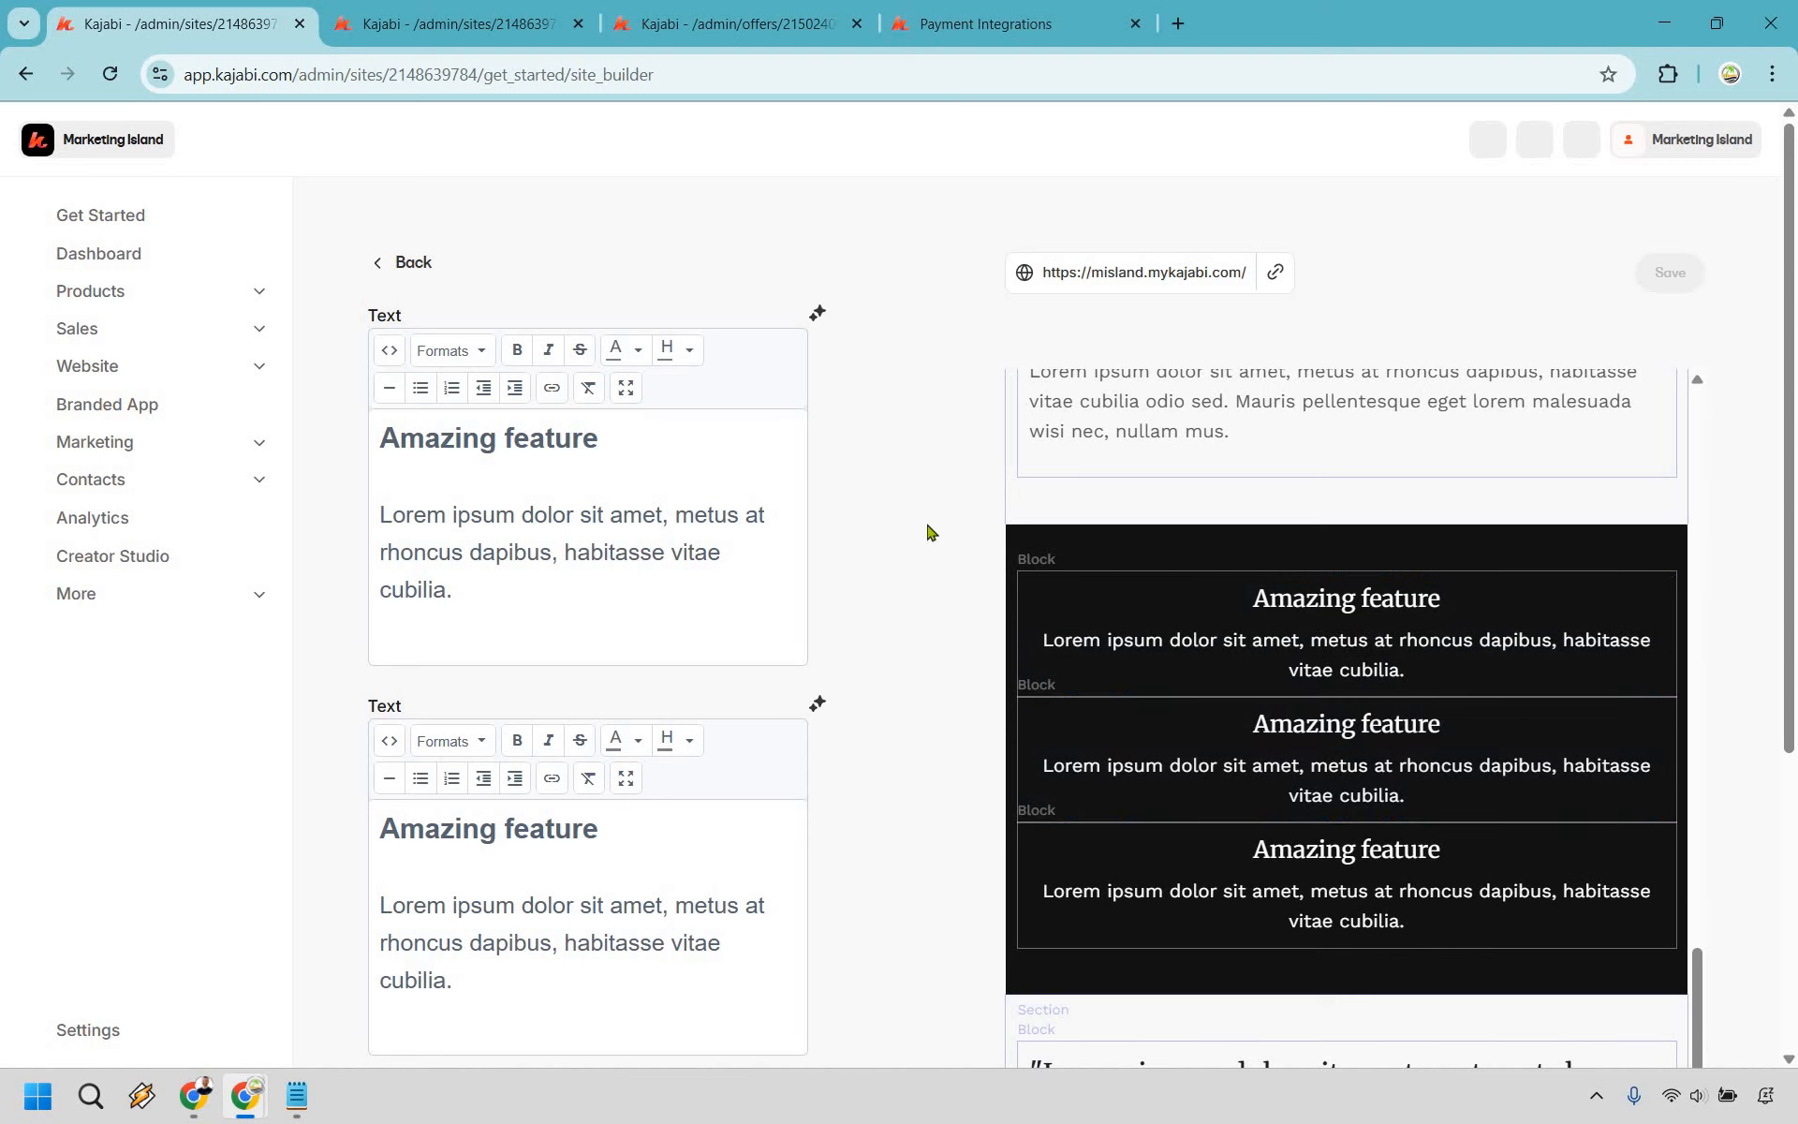
pyautogui.scroll(-5, 927, 531)
pyautogui.scroll(5, 426, 273)
pyautogui.scroll(-2, 672, 639)
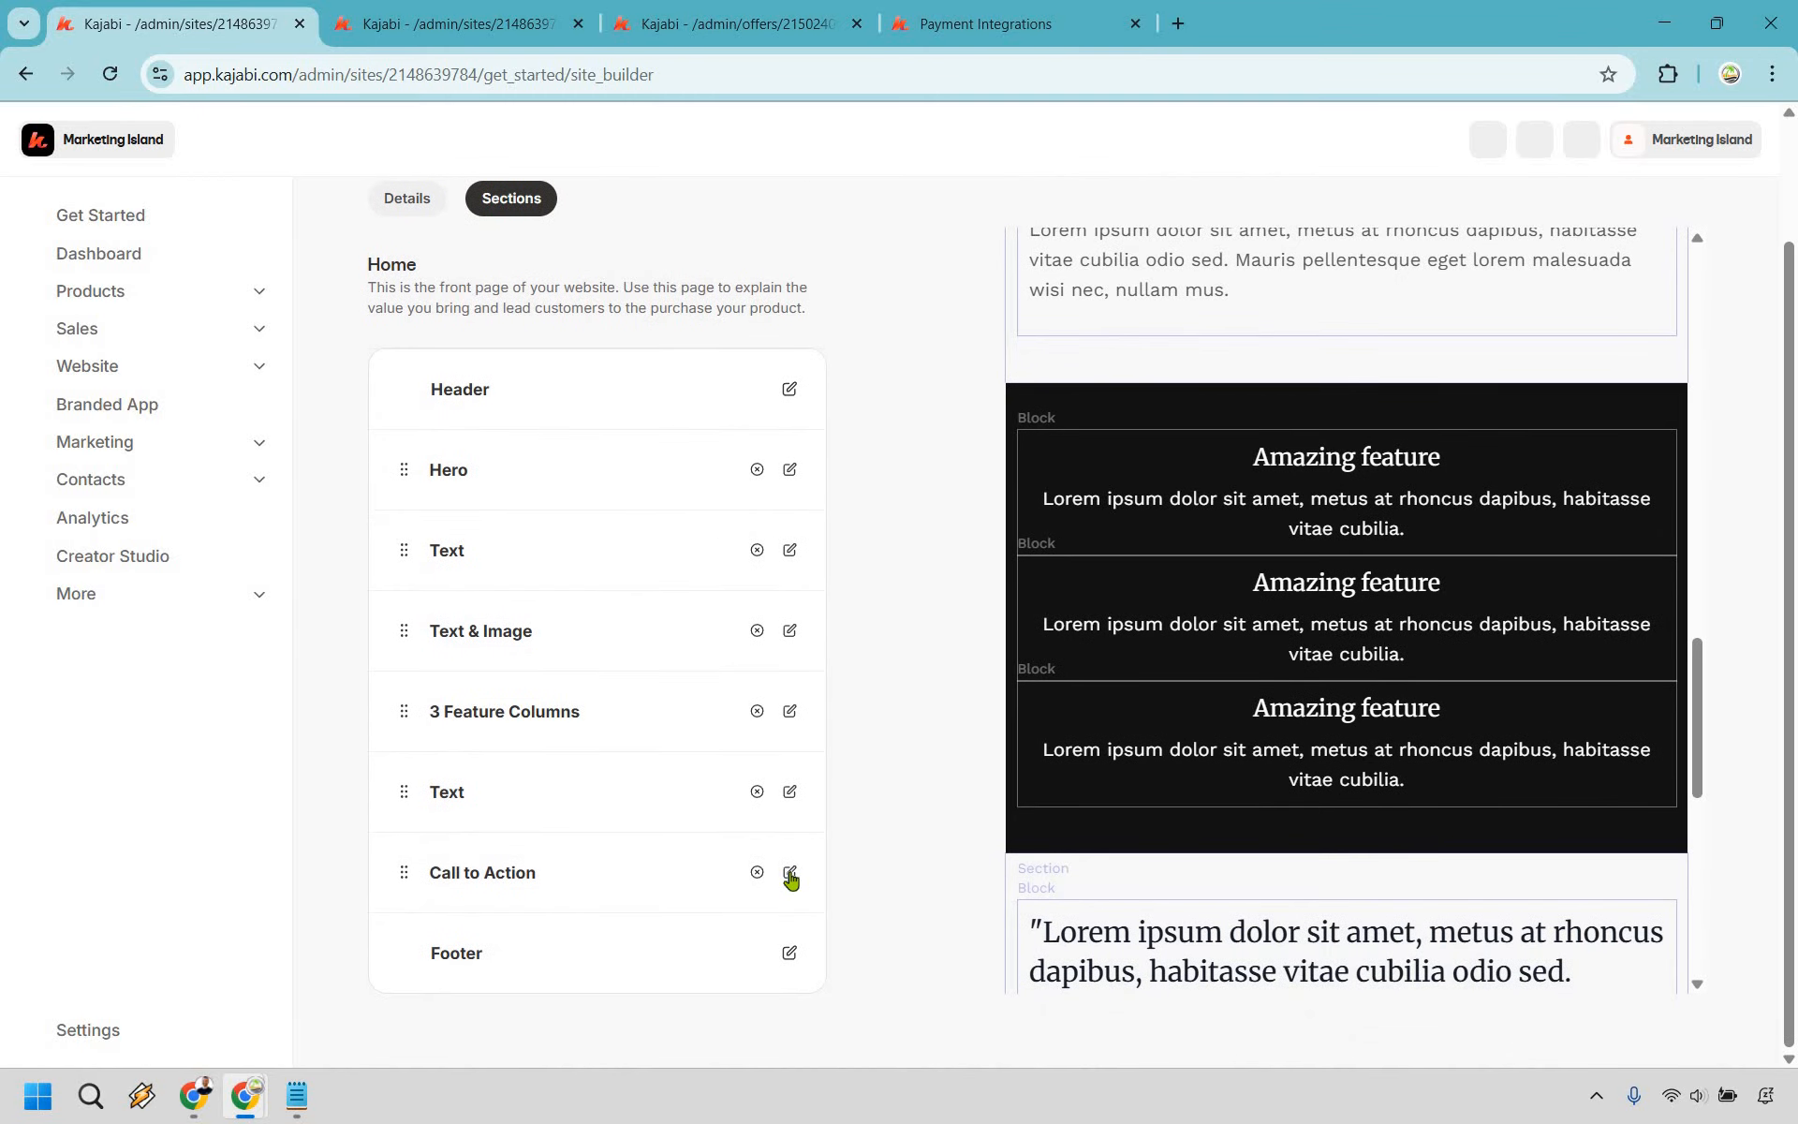
# - Retitle the CTA 'Get started with Island Social Today', link its button to Island Social, save, view live site
pyautogui.click(790, 873)
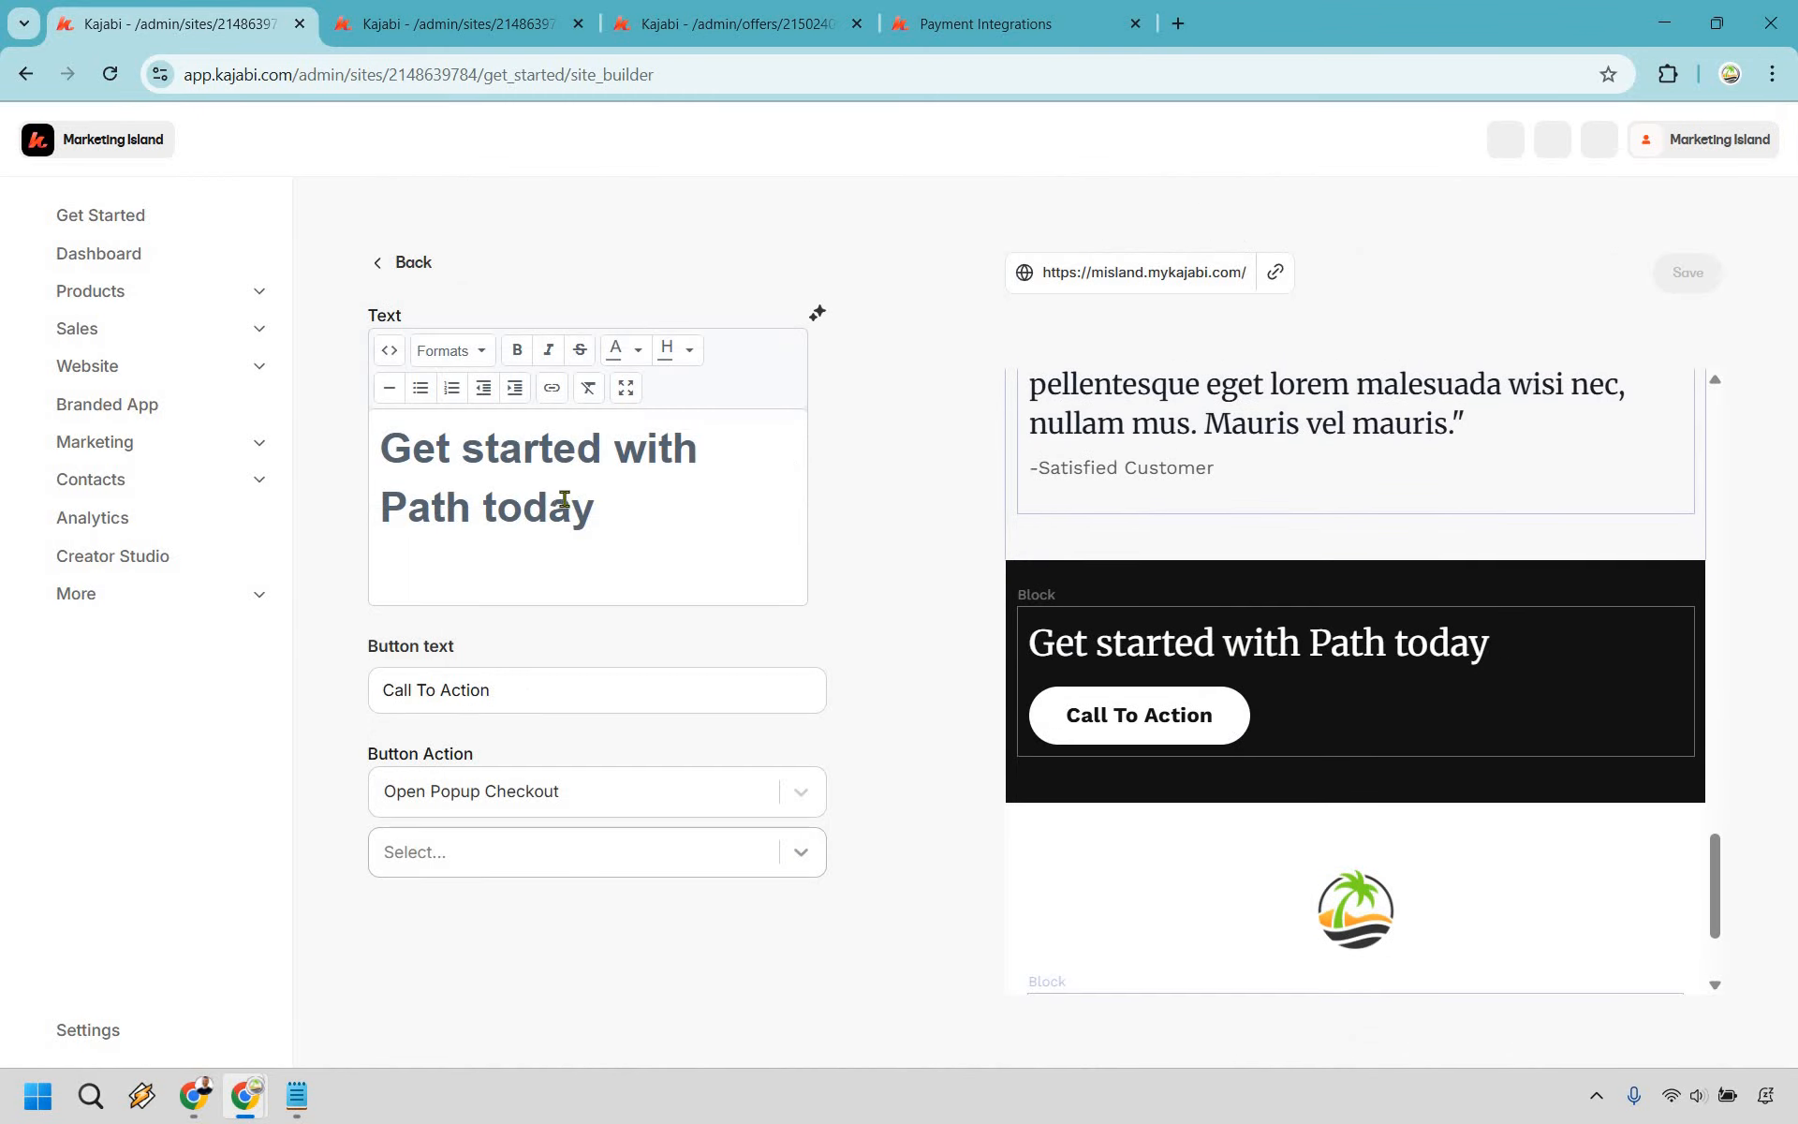
pyautogui.keyDown('shift'); pyautogui.click(626, 460); pyautogui.keyUp('shift')
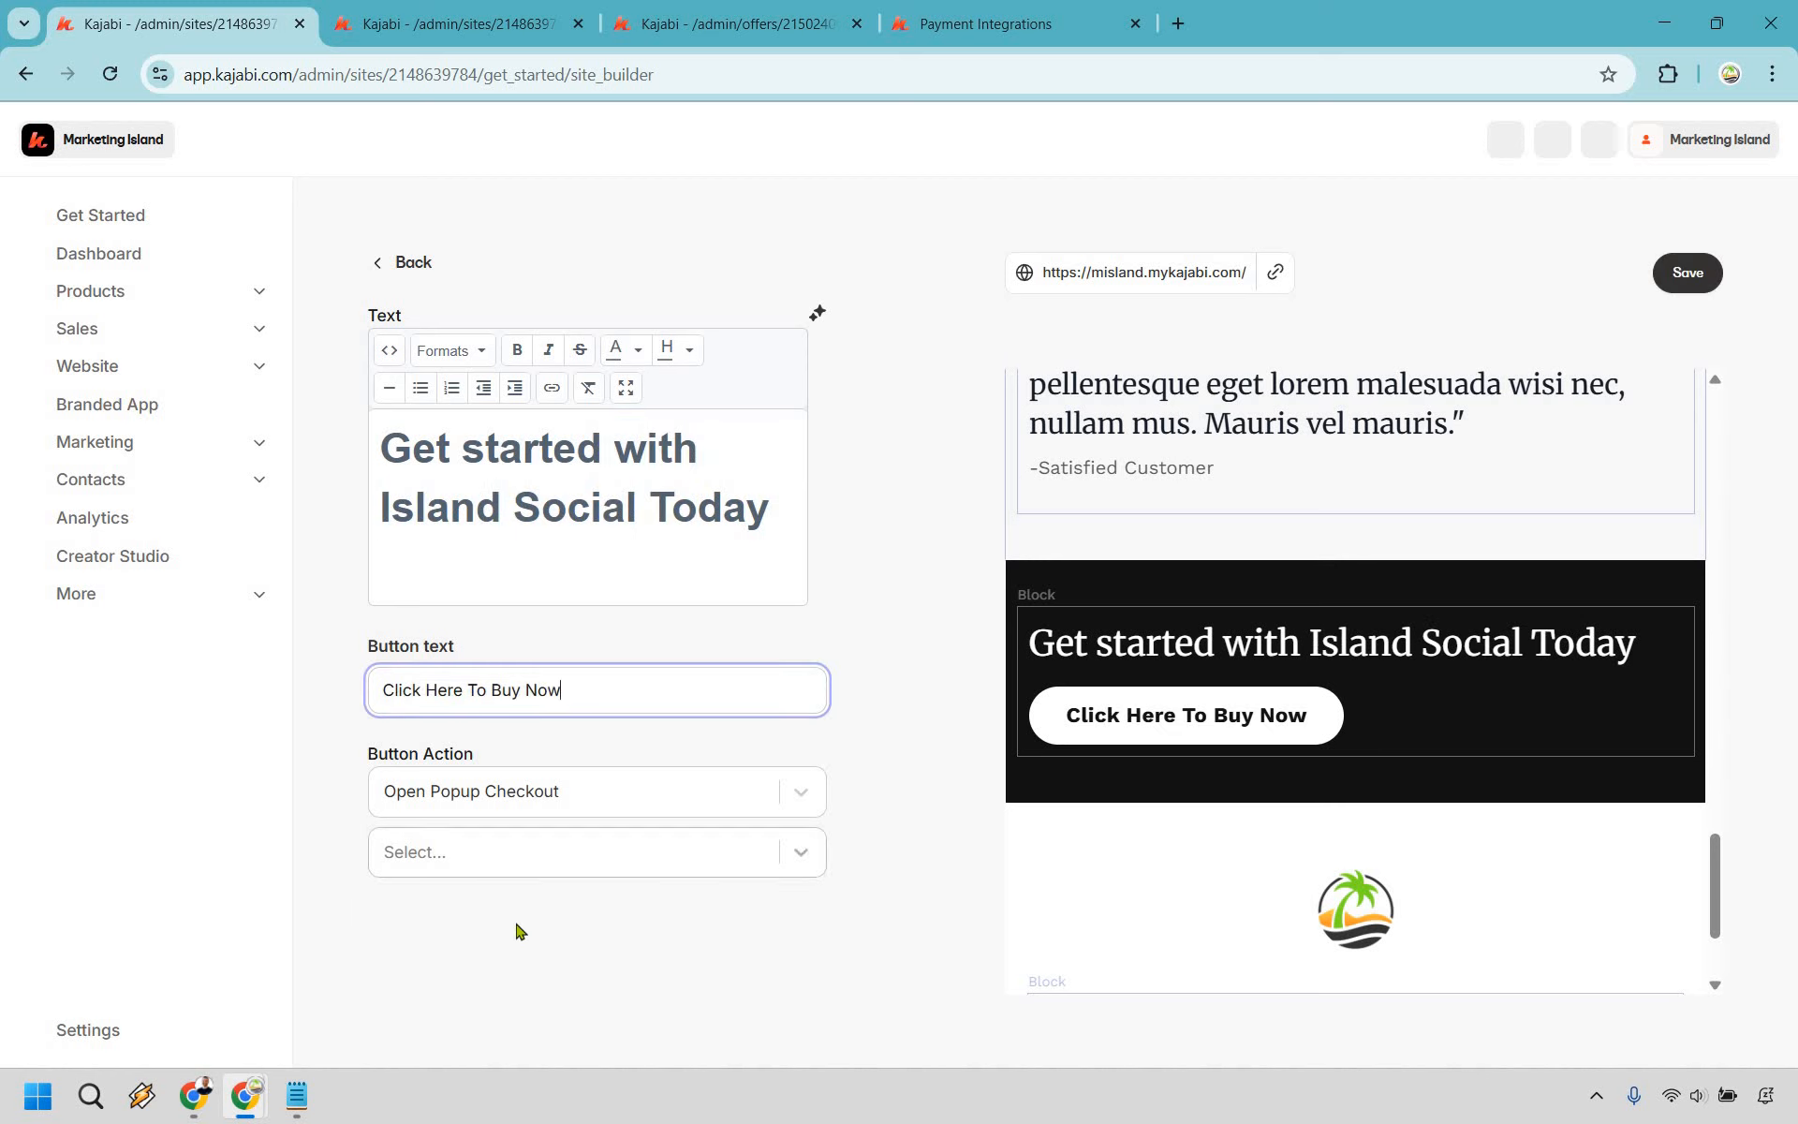
pyautogui.click(562, 852)
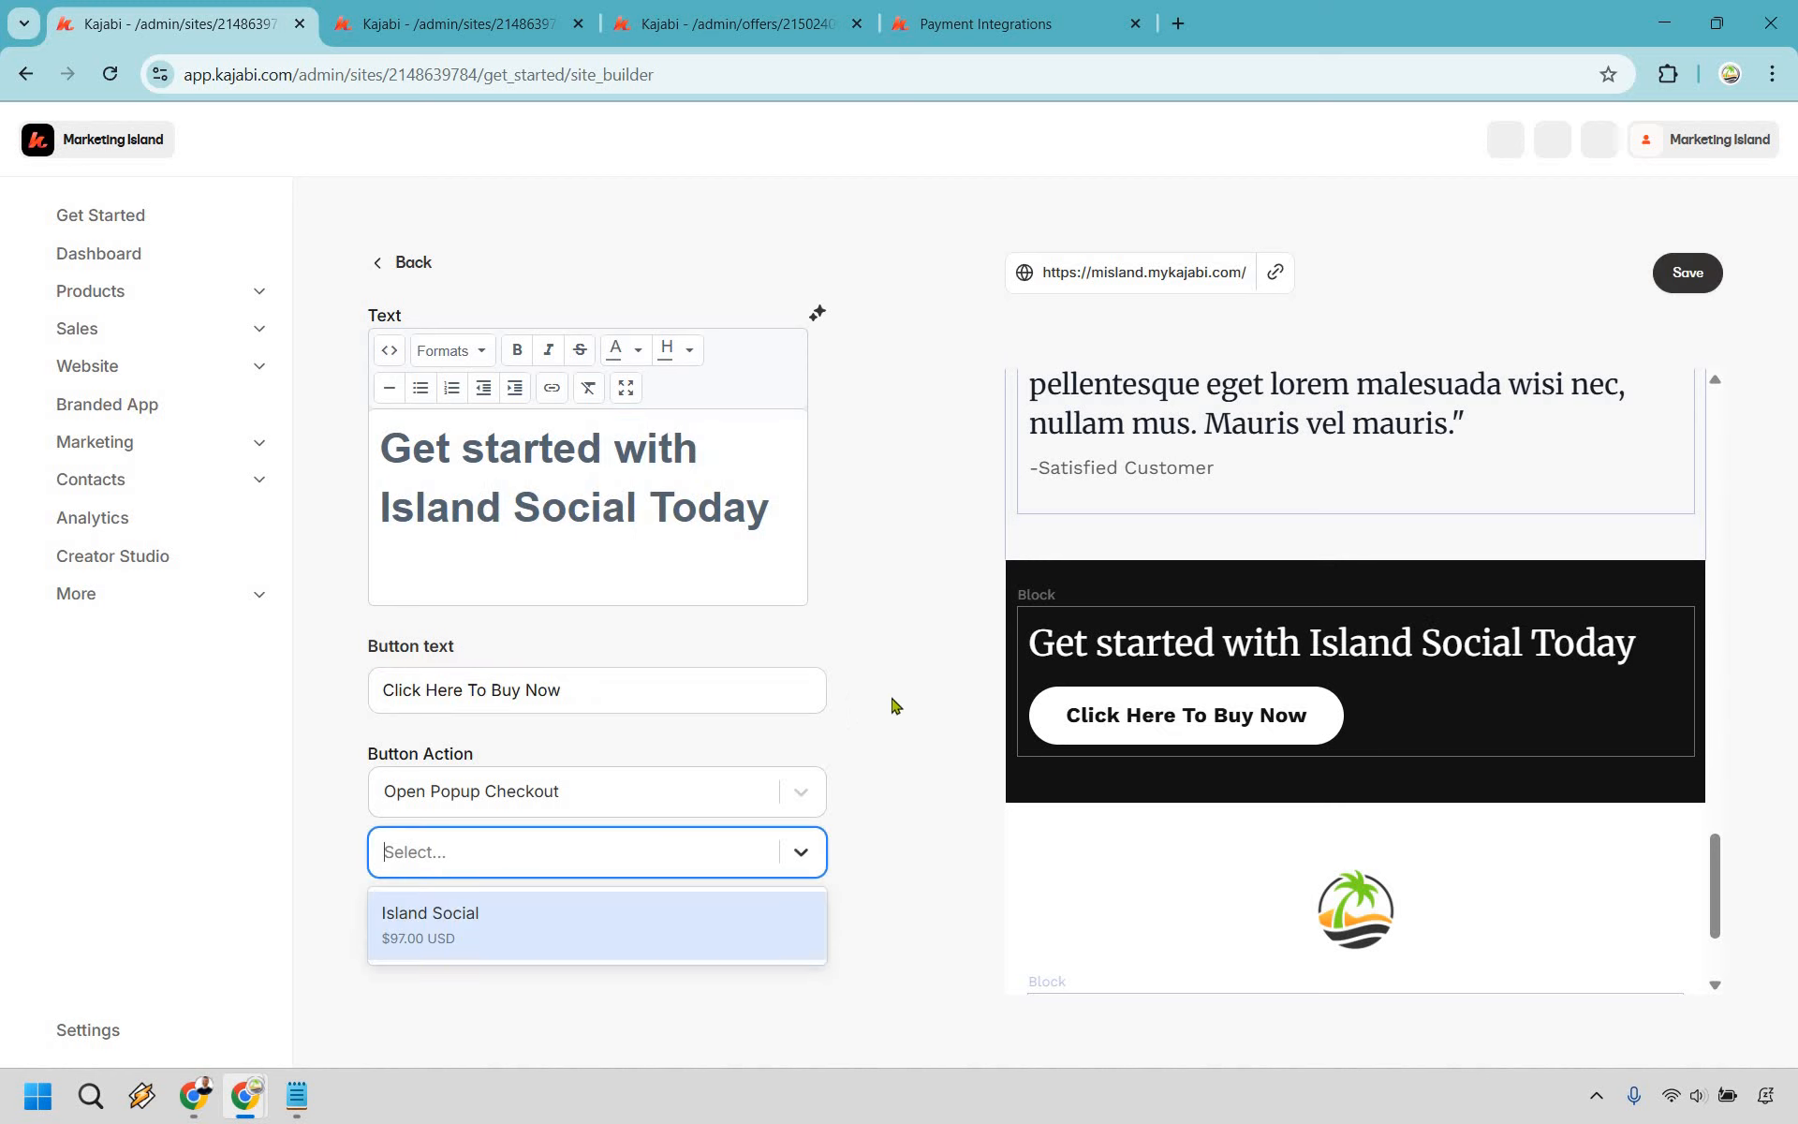
pyautogui.click(391, 927)
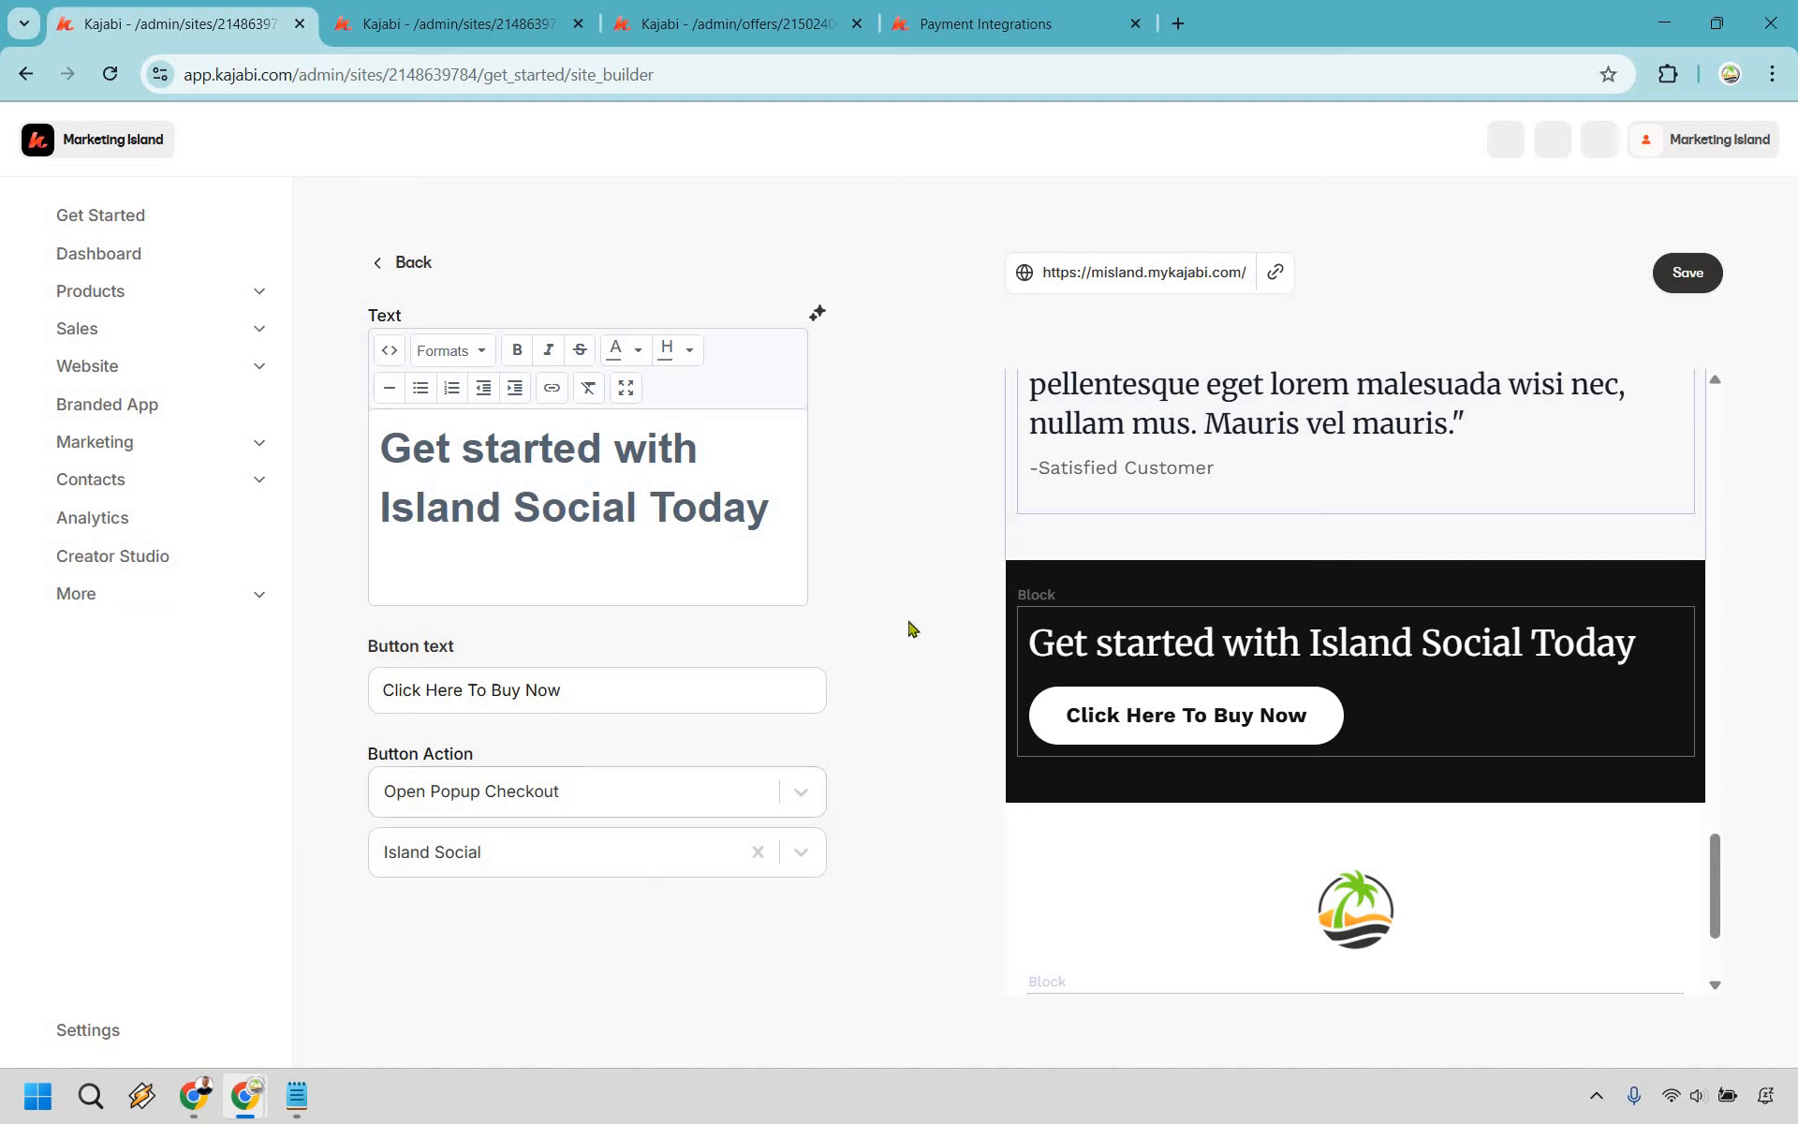
pyautogui.click(1694, 279)
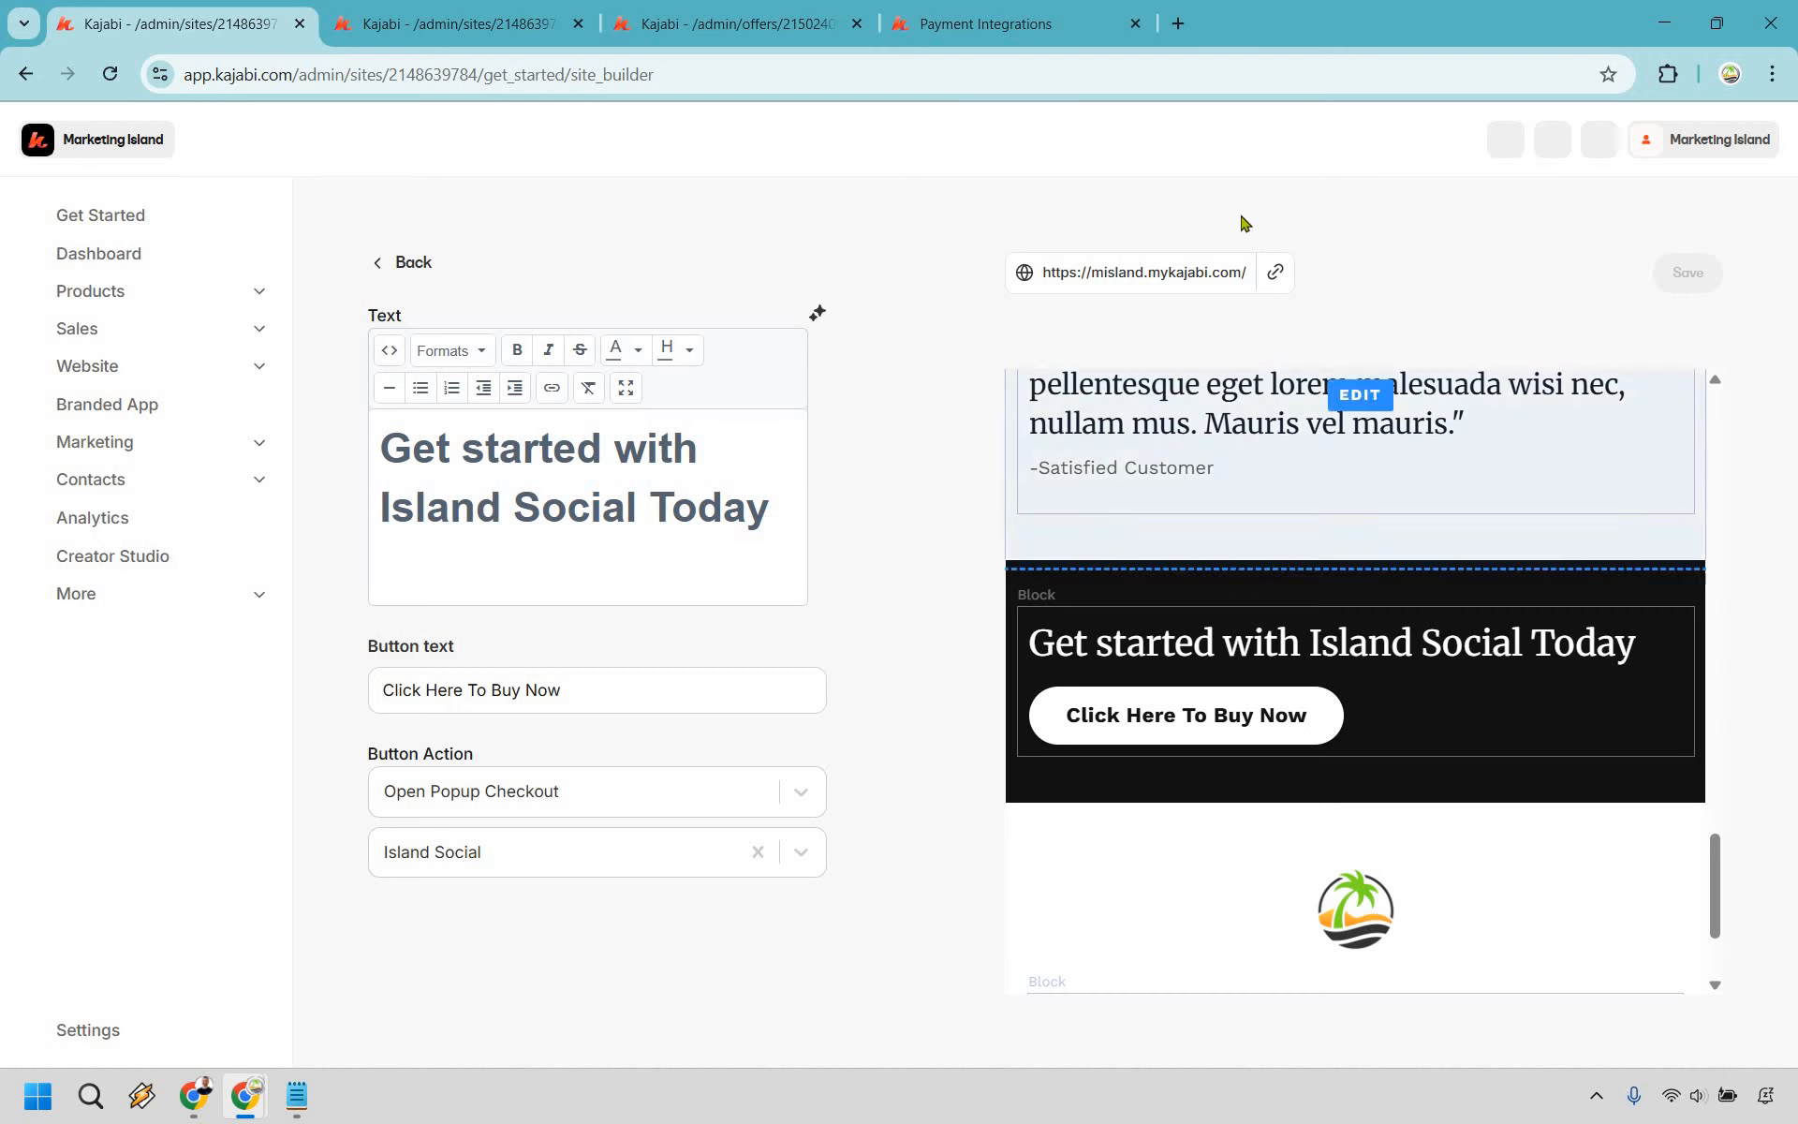
pyautogui.click(1279, 274)
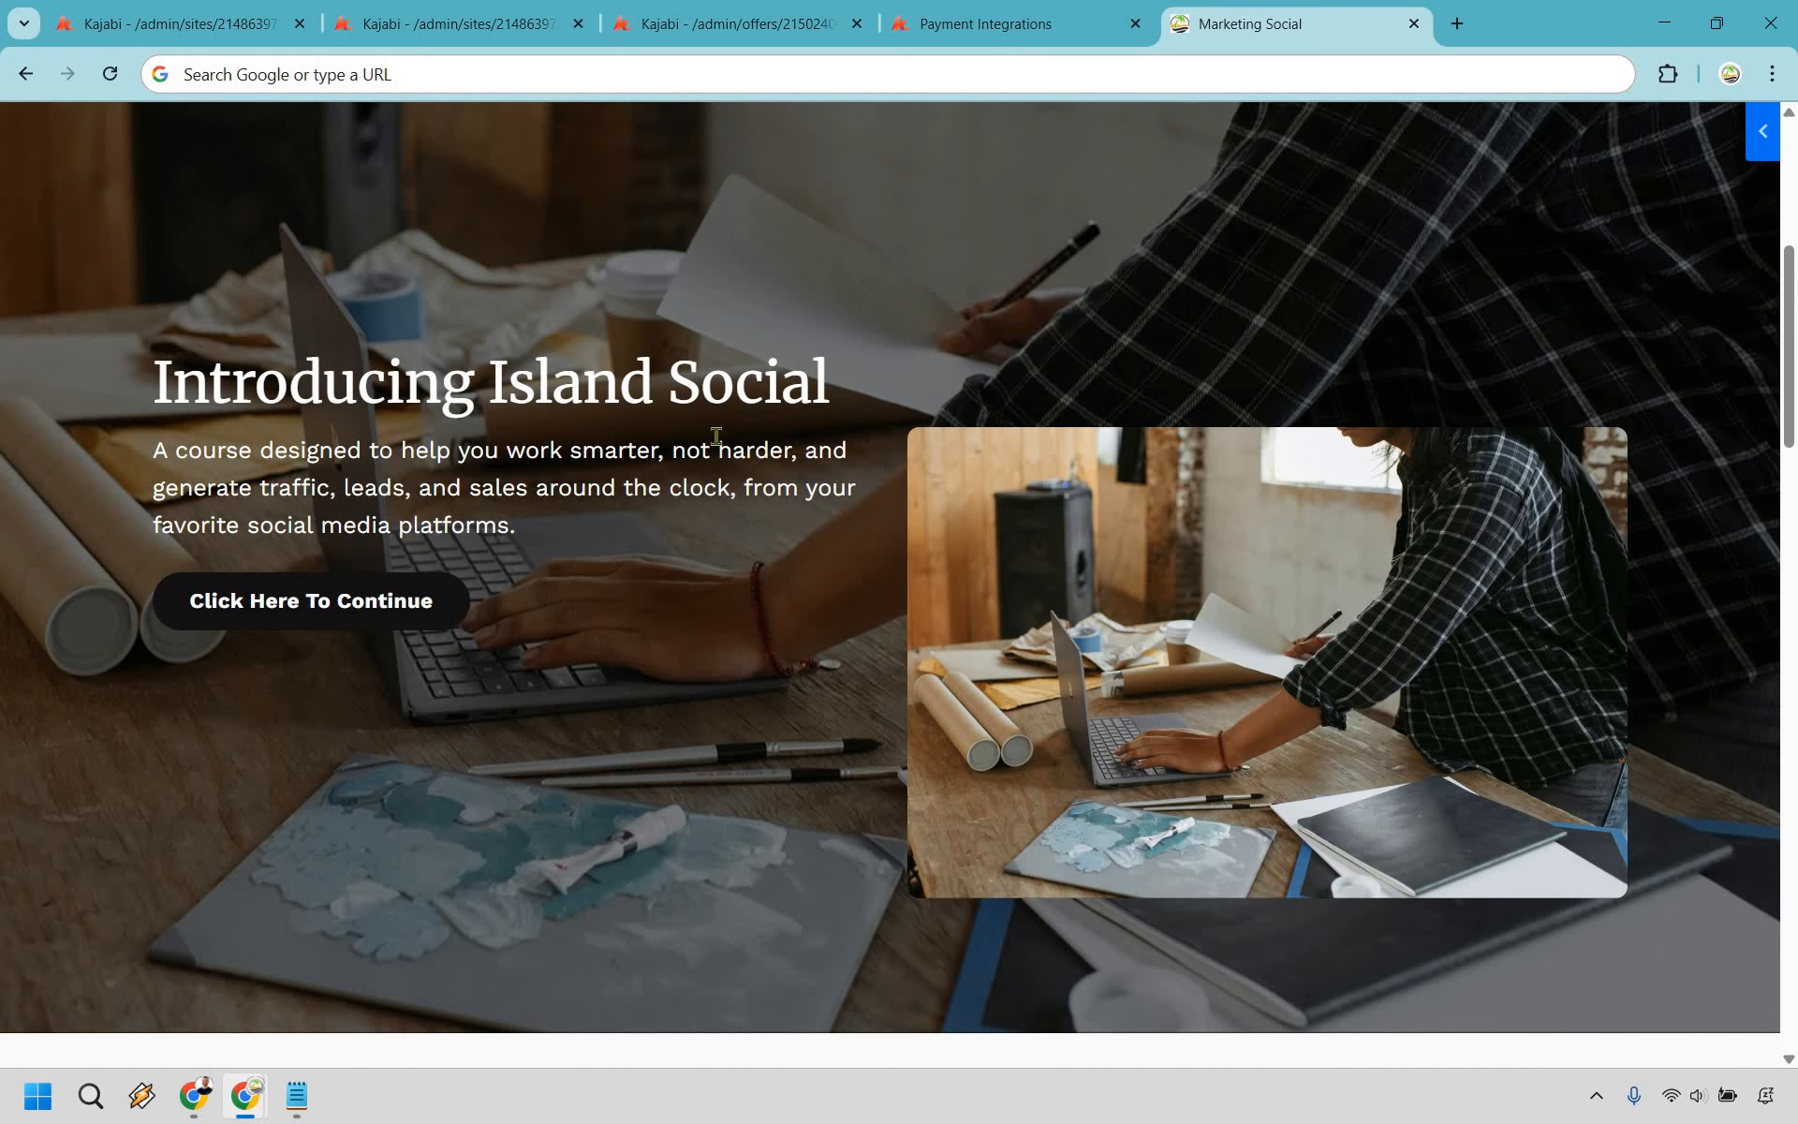
pyautogui.scroll(-16, 853, 298)
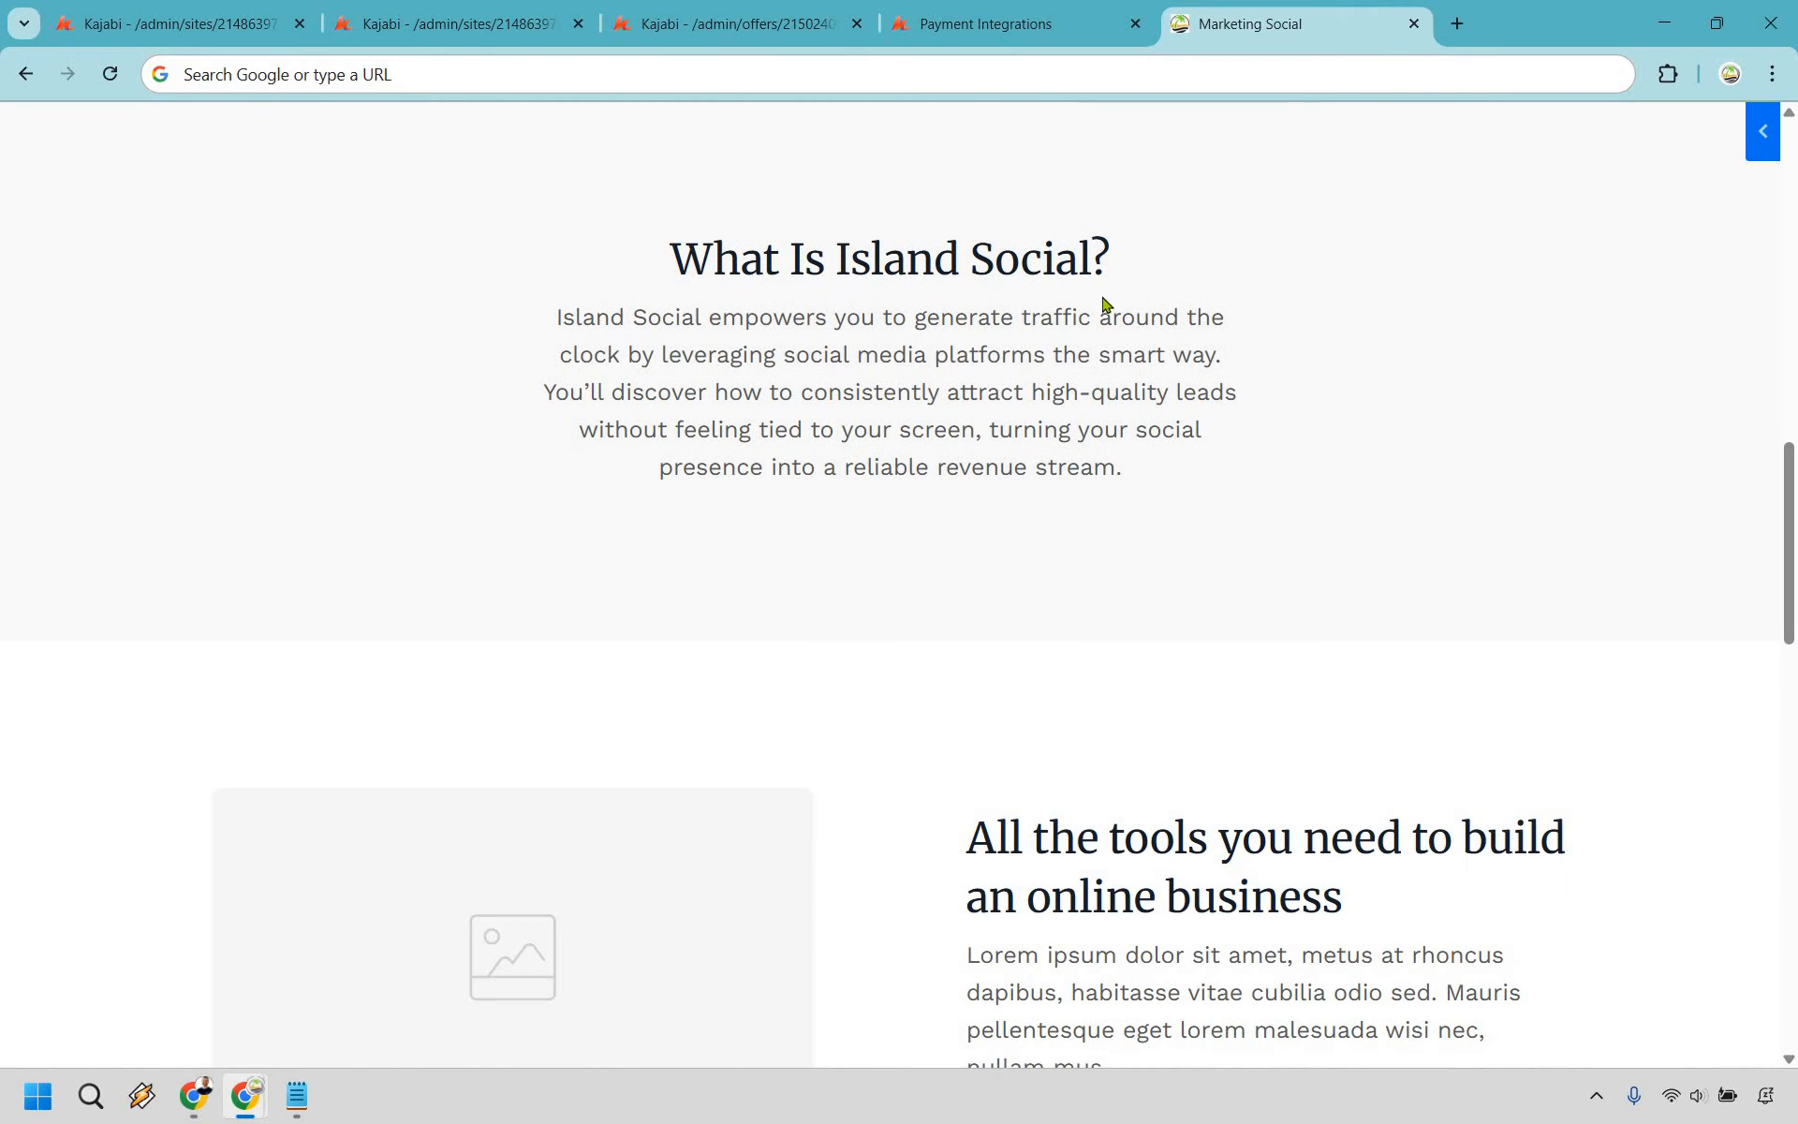
pyautogui.scroll(-1, 1015, 353)
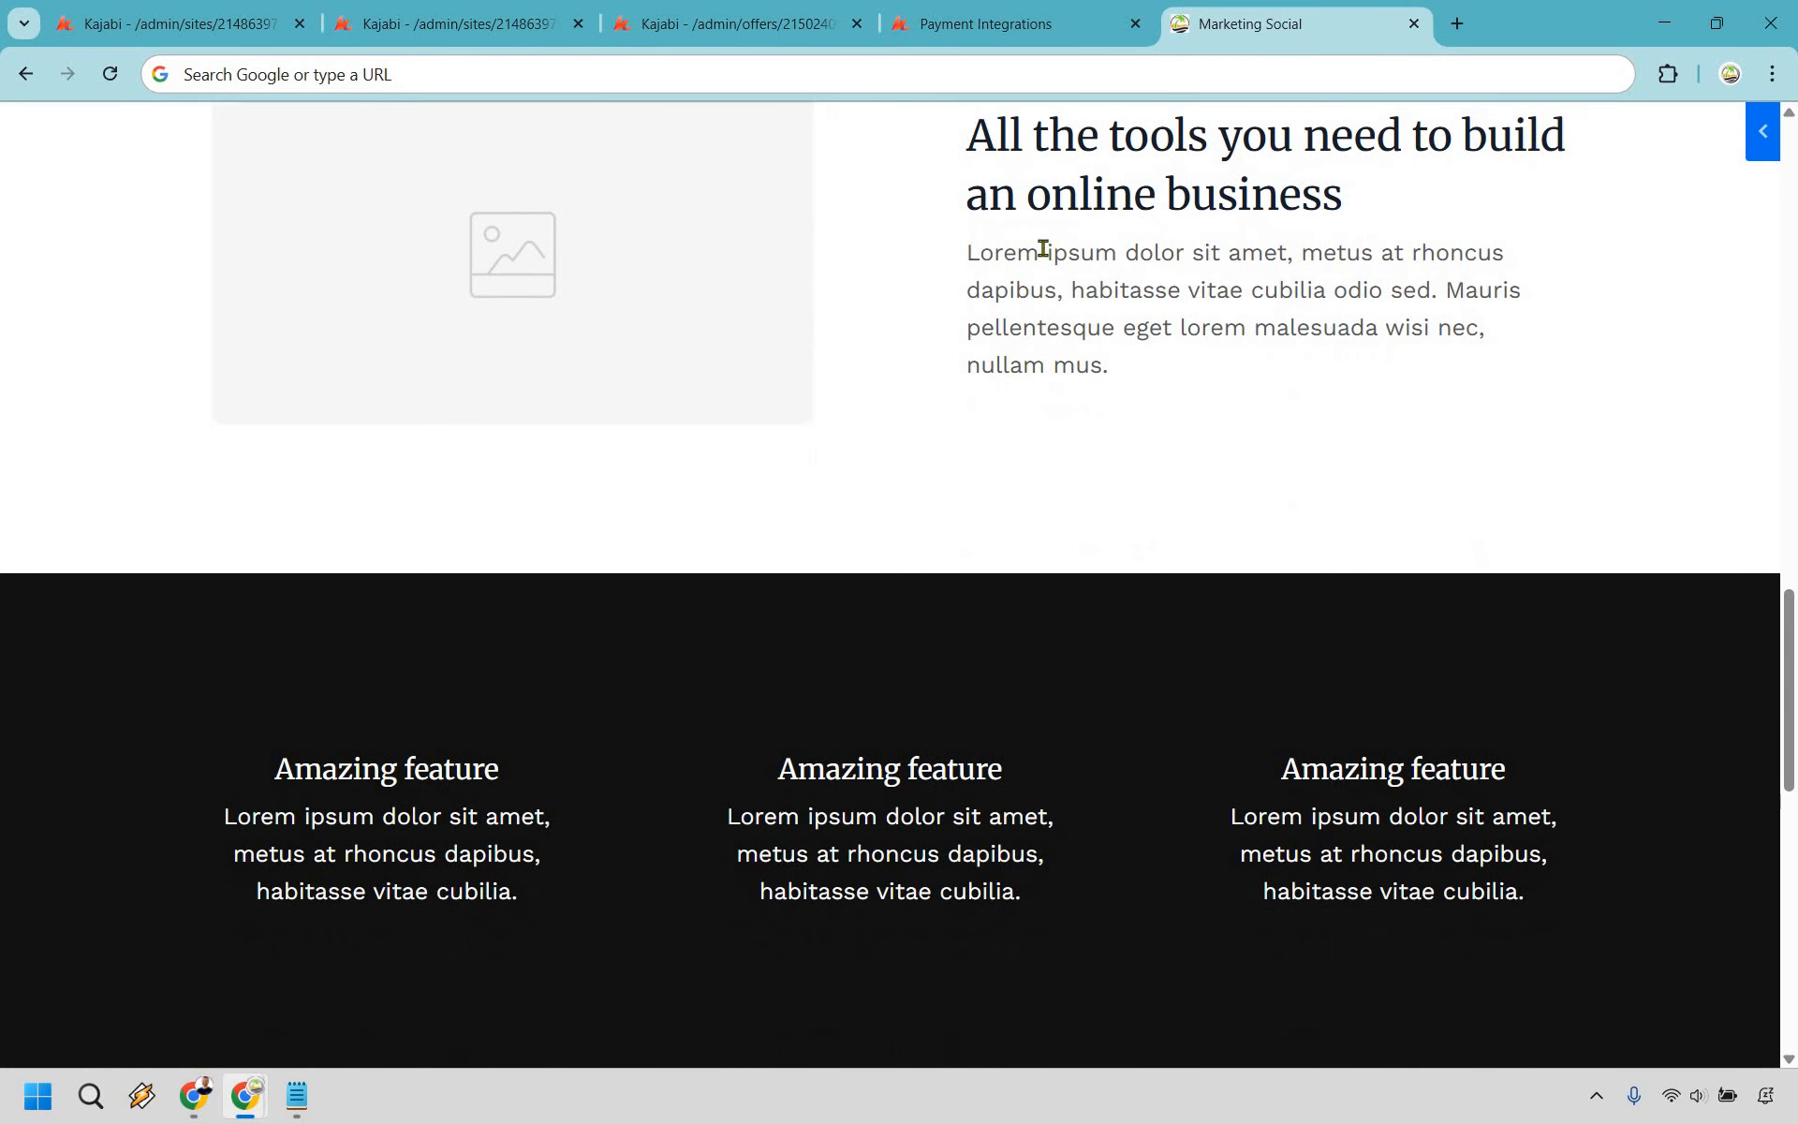
pyautogui.scroll(2, 1043, 250)
pyautogui.scroll(-3, 1014, 297)
pyautogui.scroll(-10, 1071, 293)
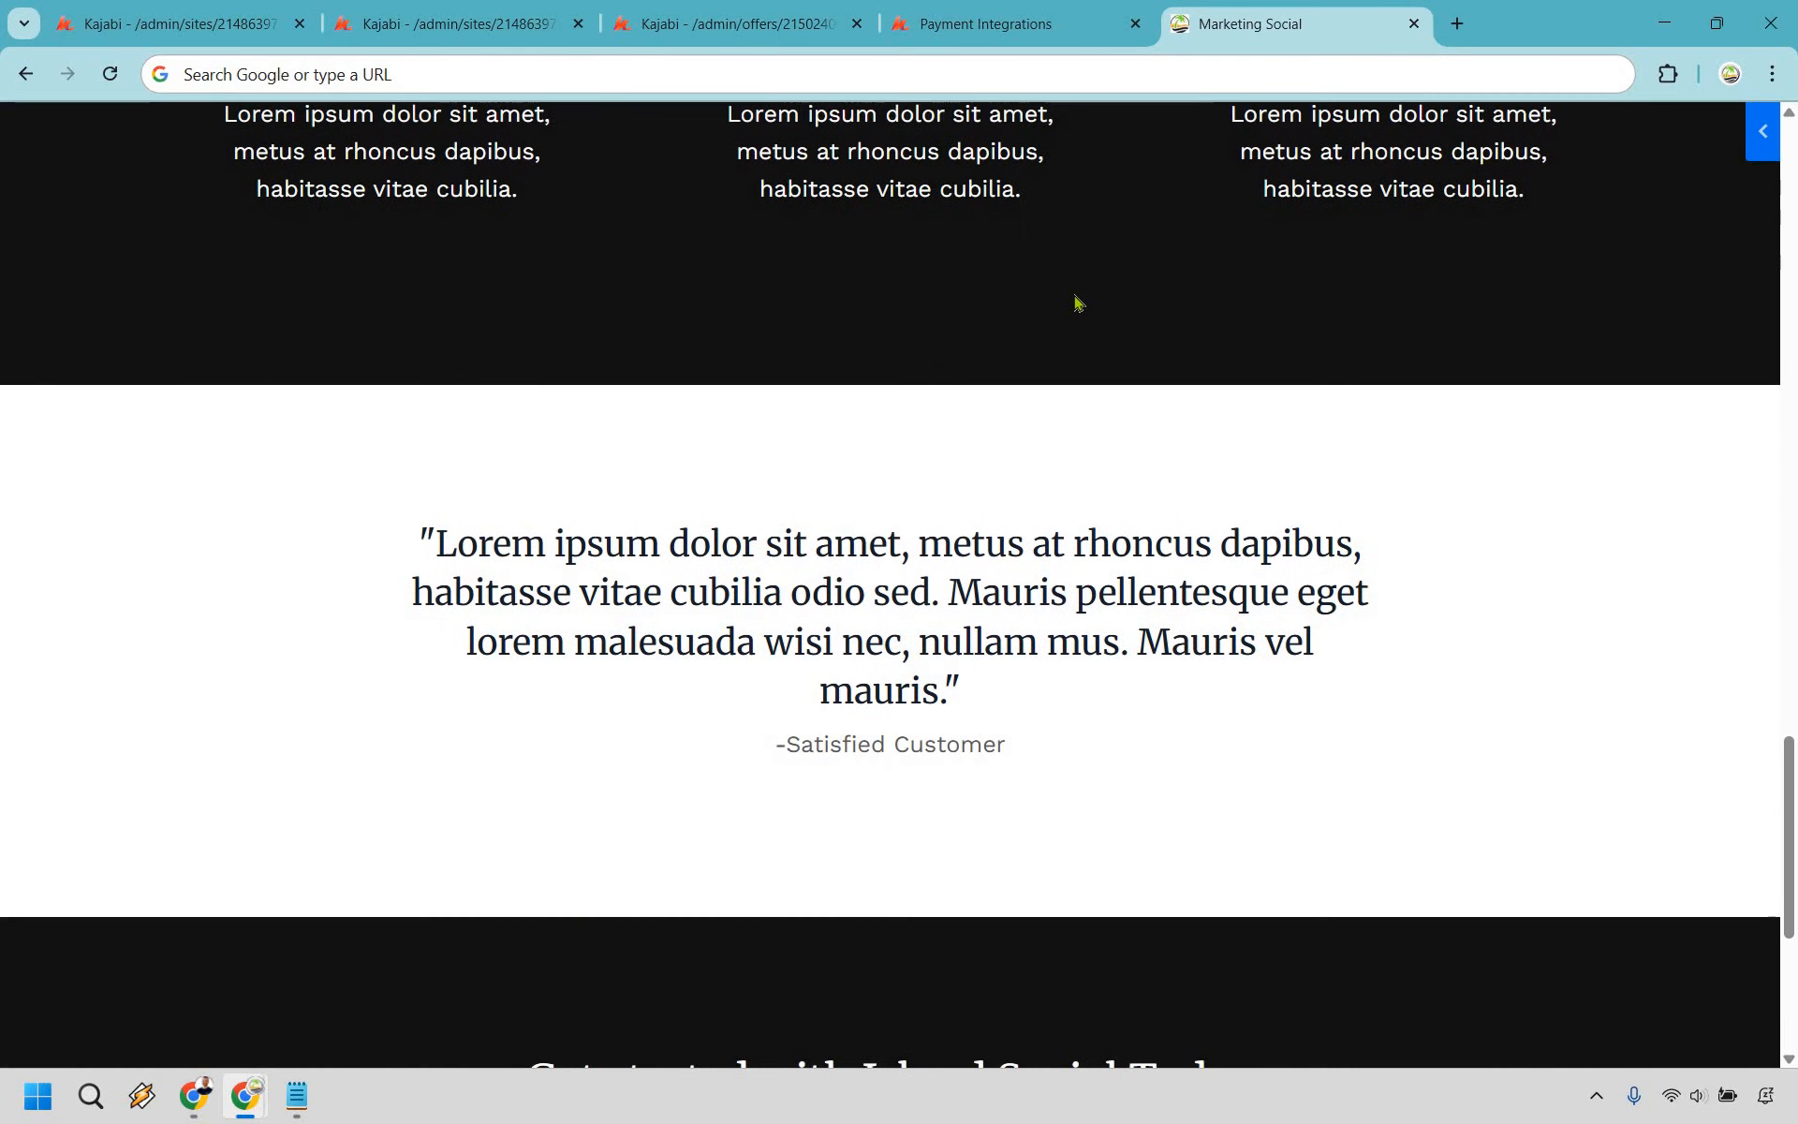
pyautogui.scroll(-1, 826, 666)
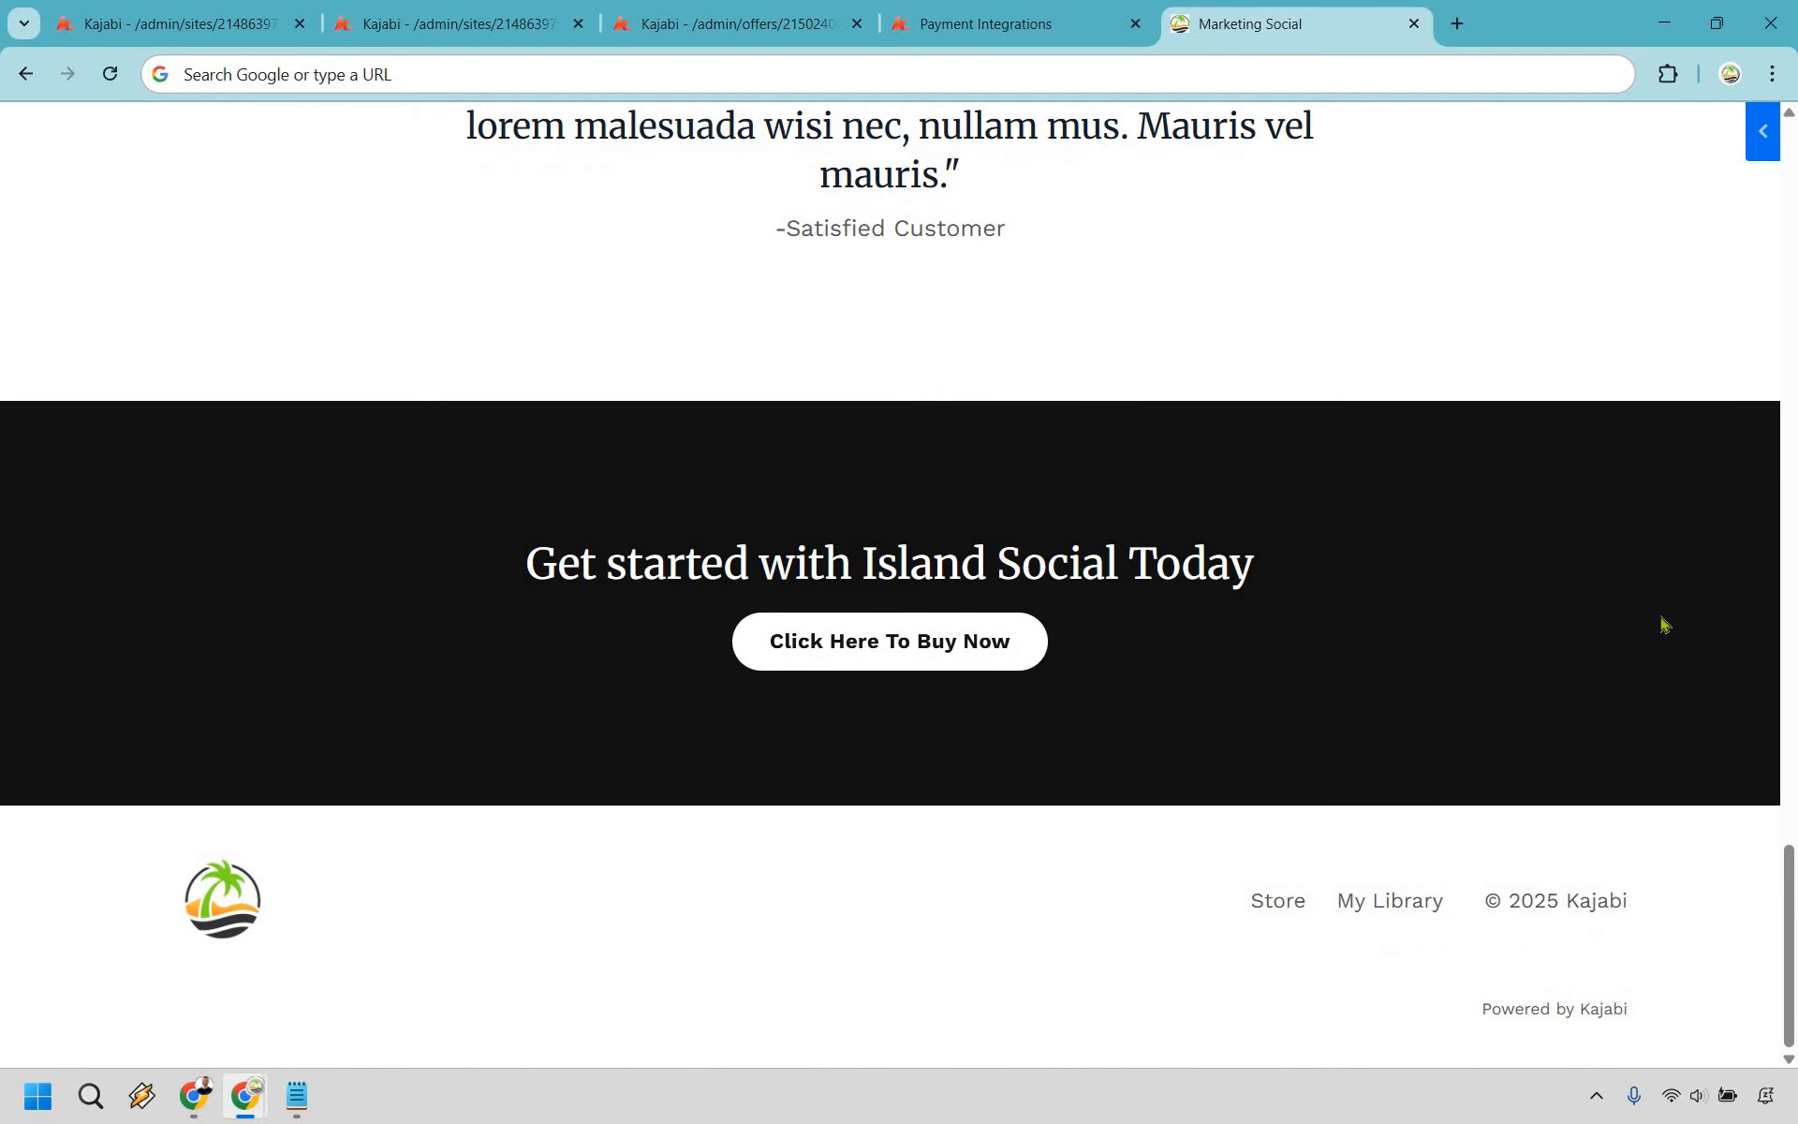
pyautogui.scroll(20, 1663, 623)
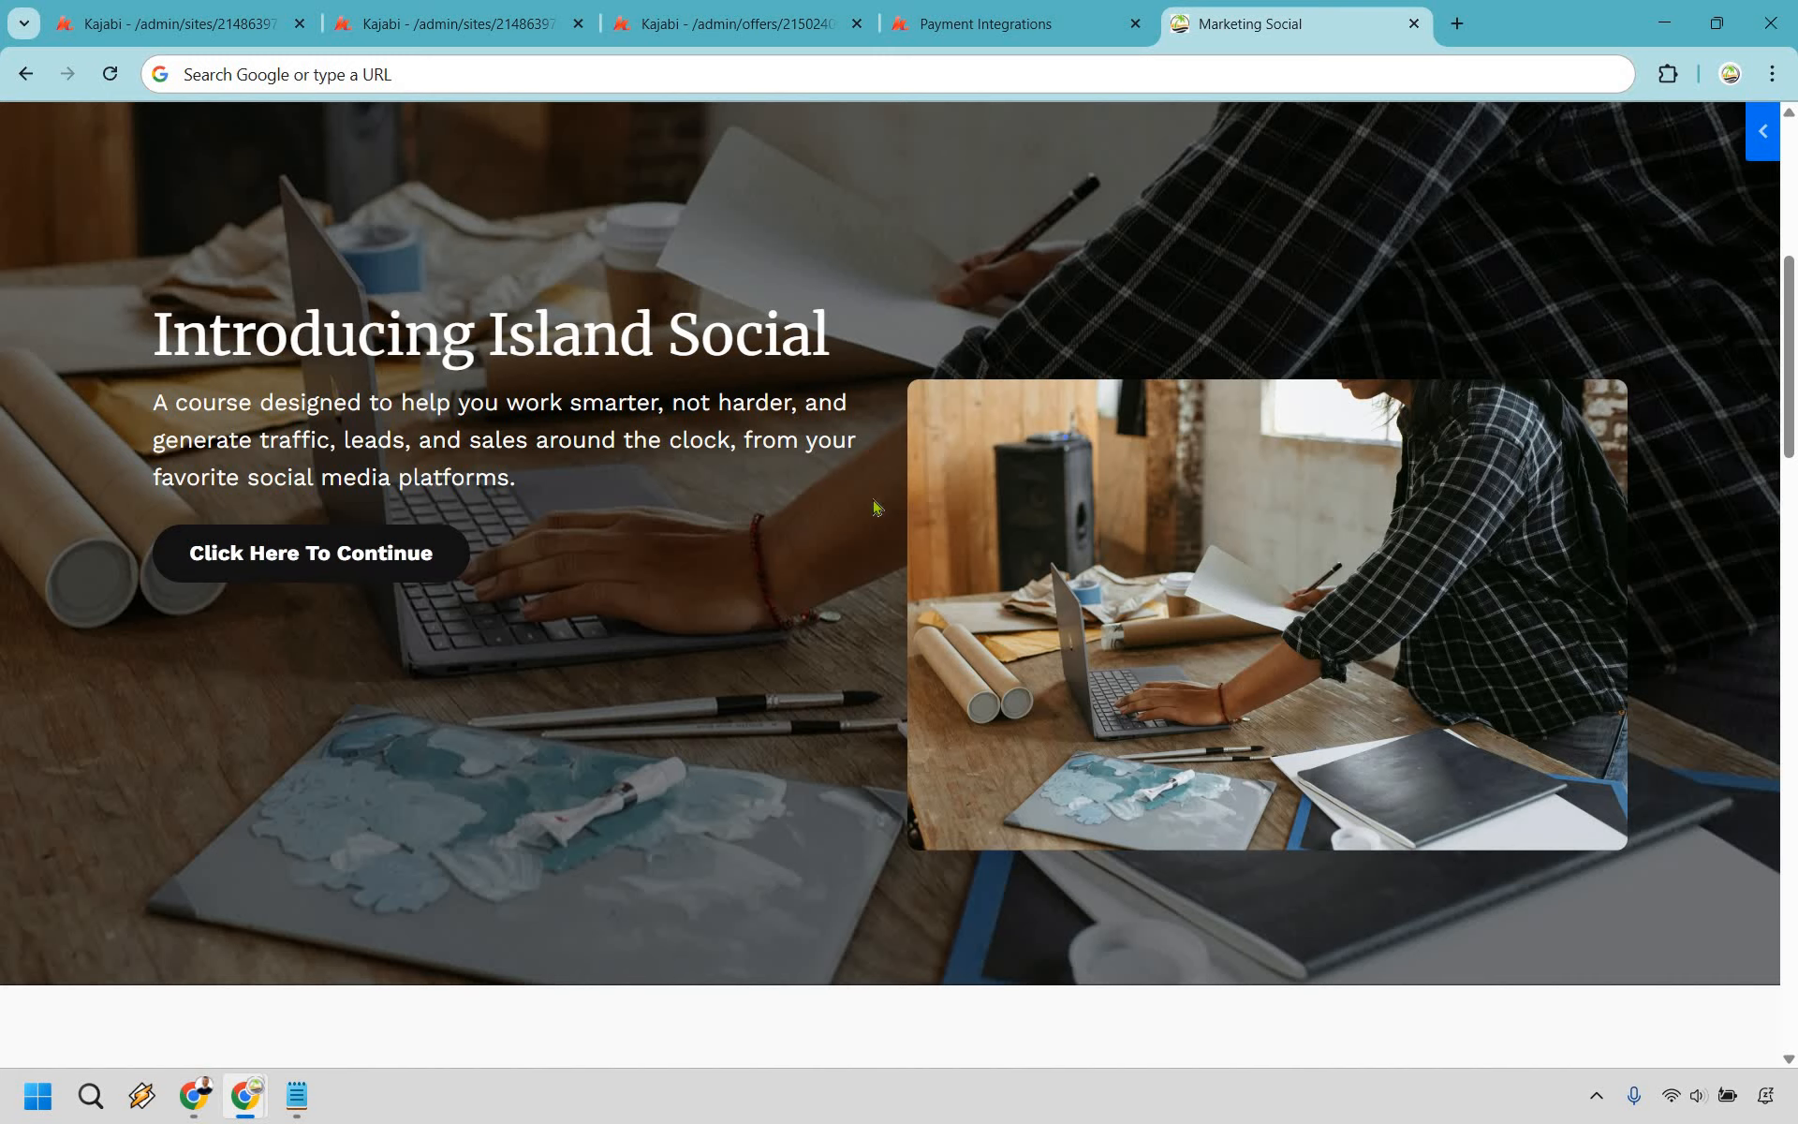
# - Check that the live hero opens the $97 Island Social checkout popup, then return to Kajabi's Get Started tab
pyautogui.click(1581, 388)
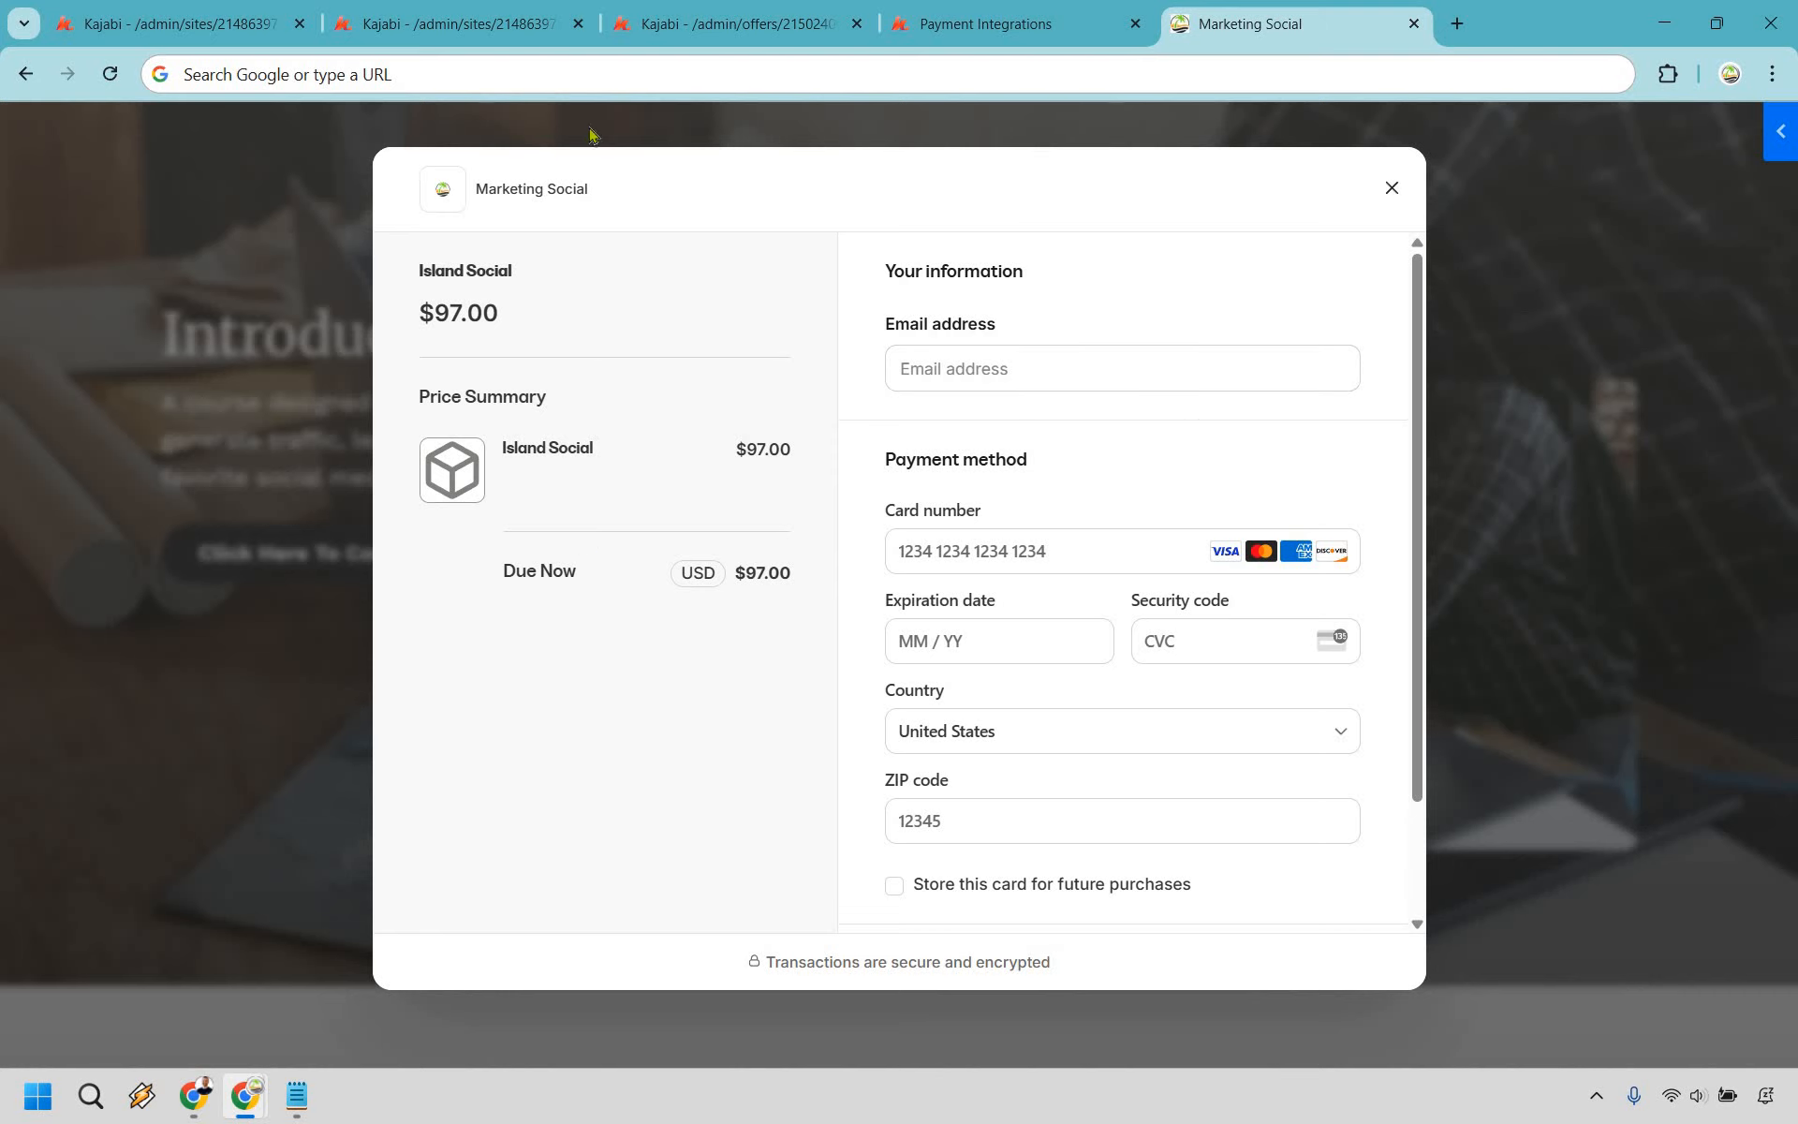
pyautogui.click(350, 11)
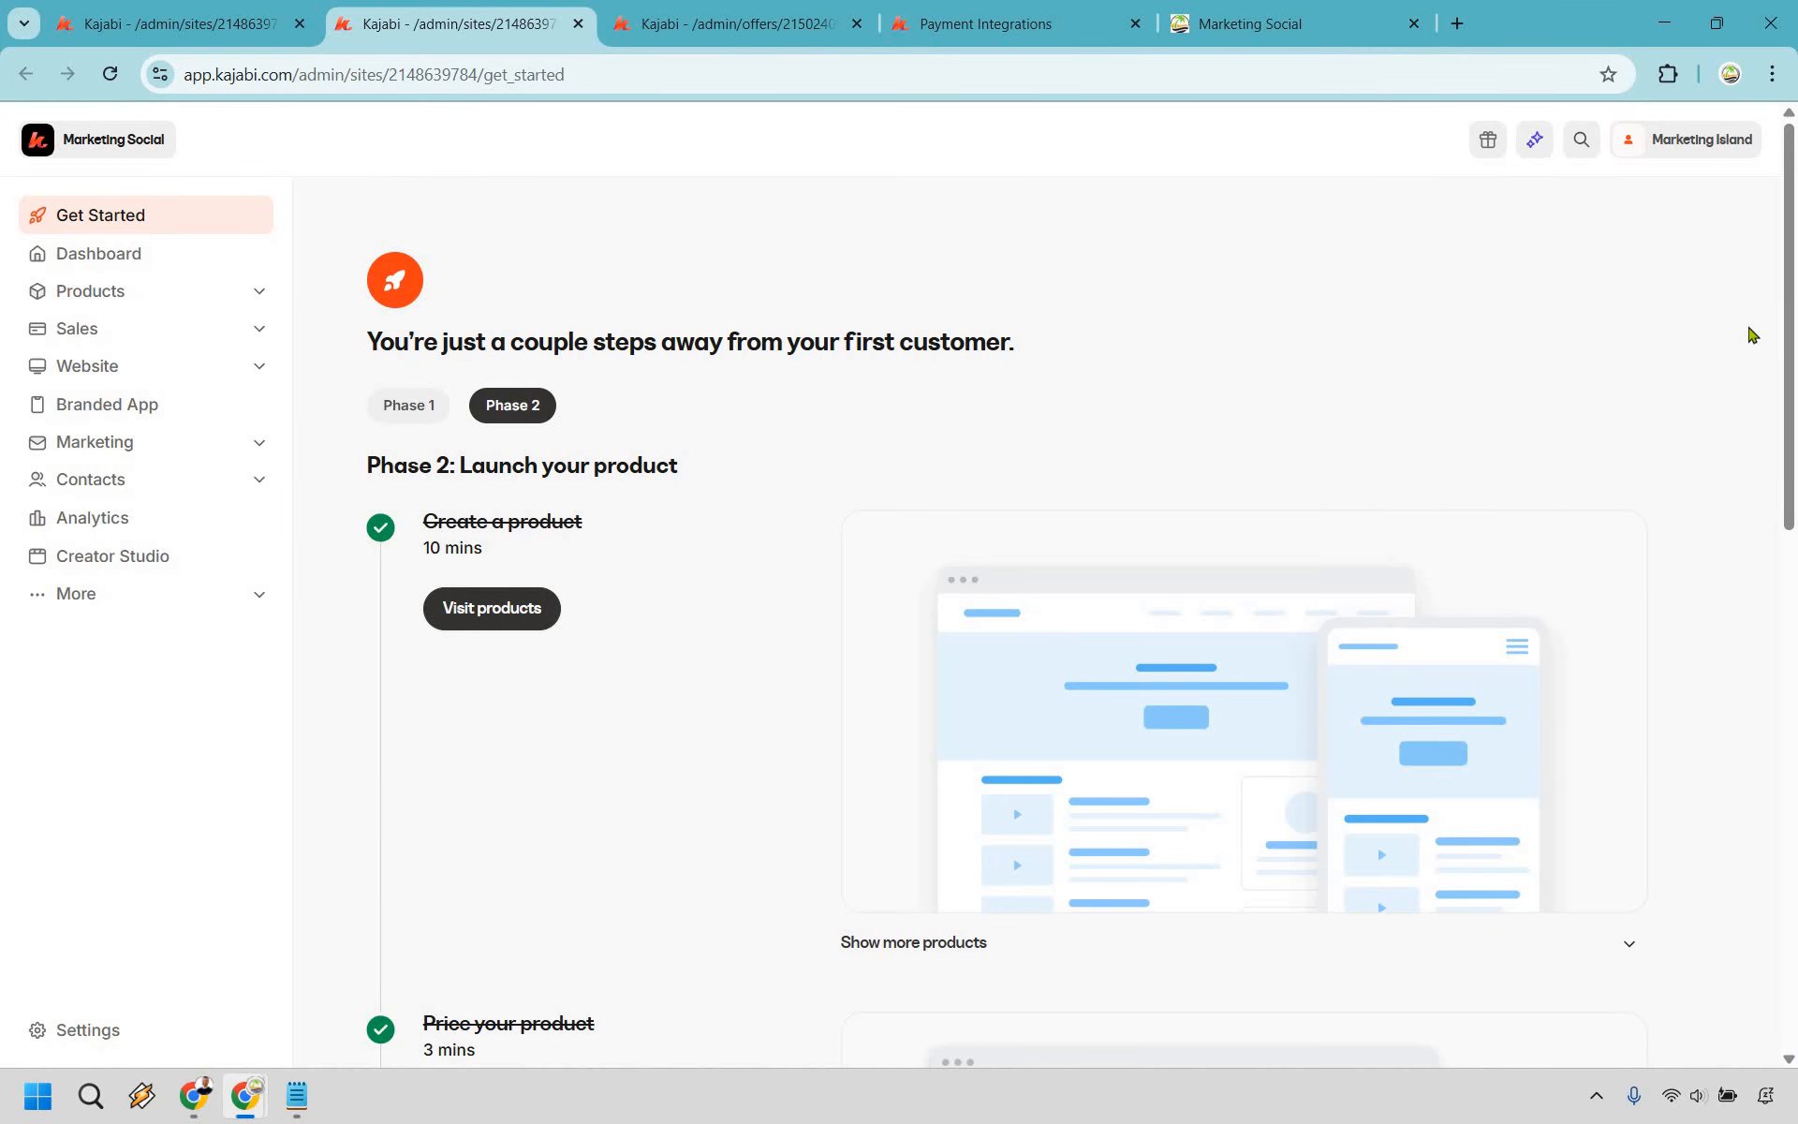
pyautogui.click(408, 406)
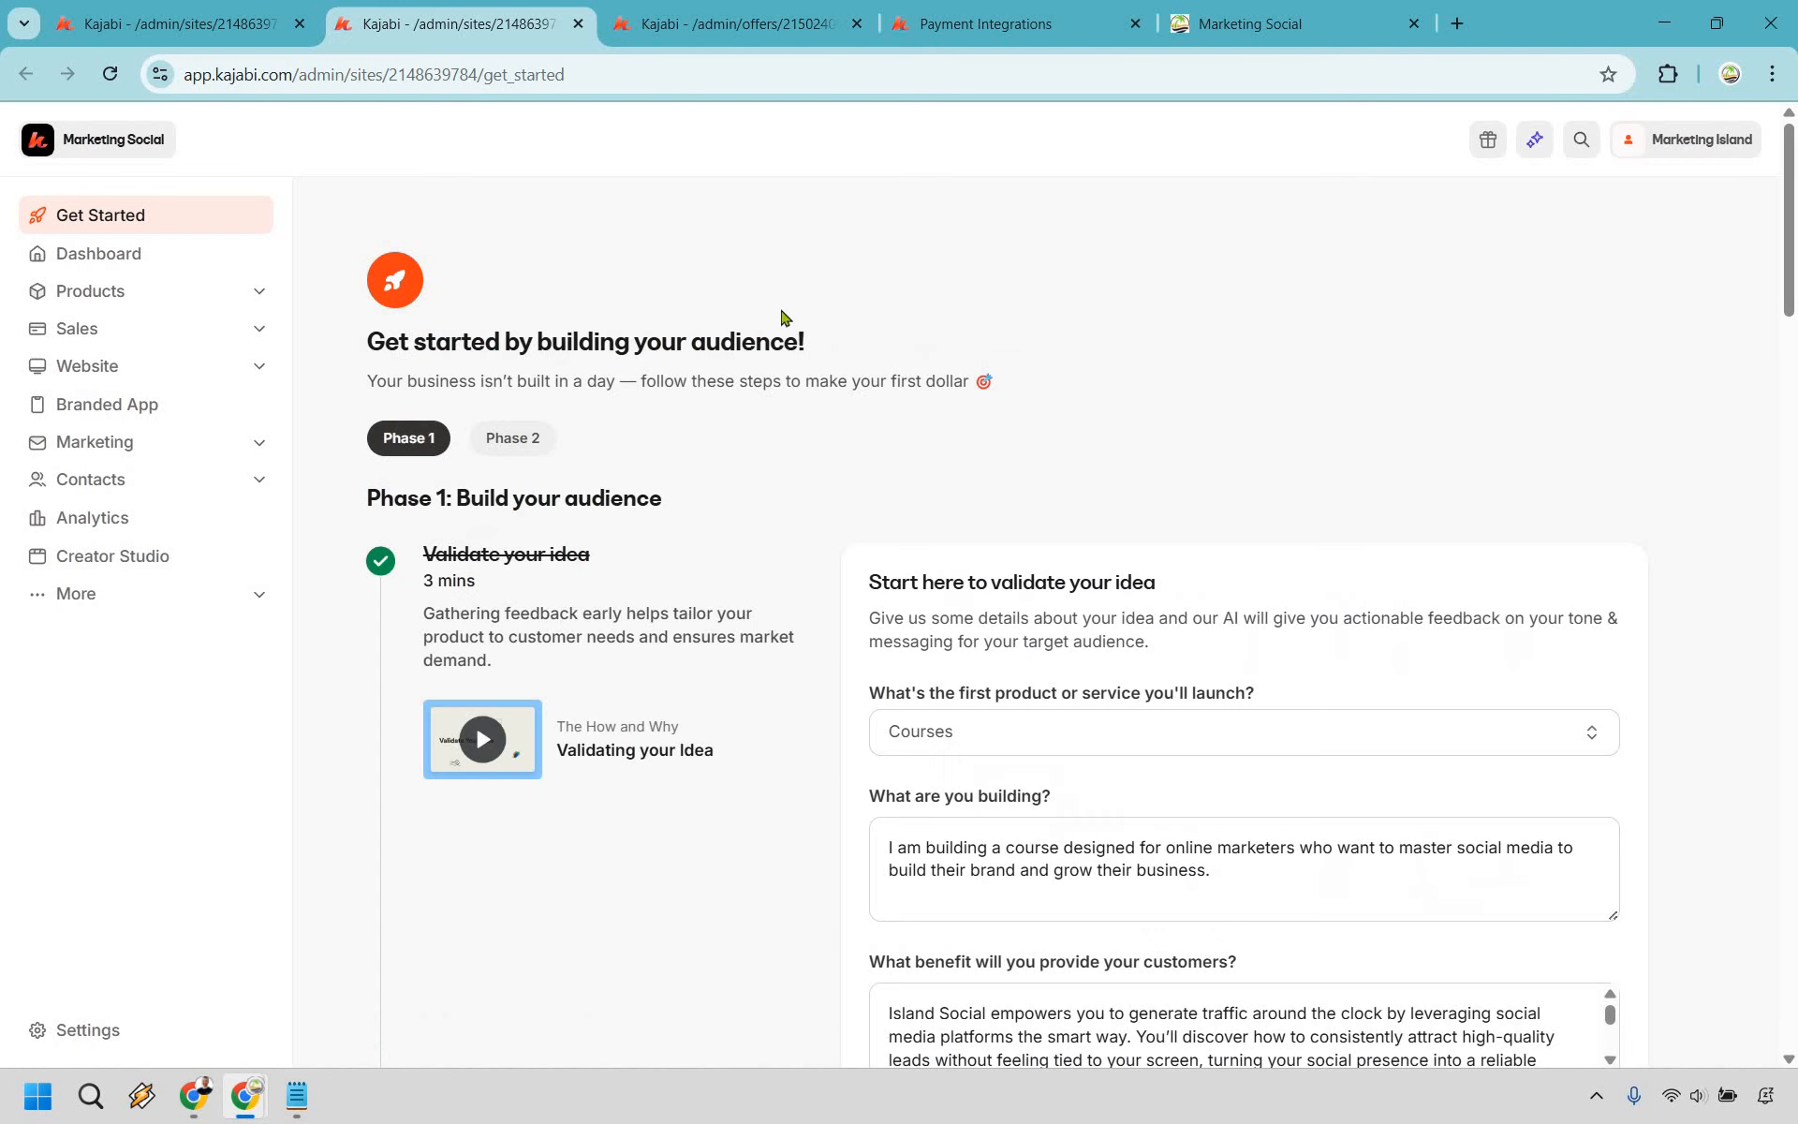
pyautogui.scroll(-20, 731, 310)
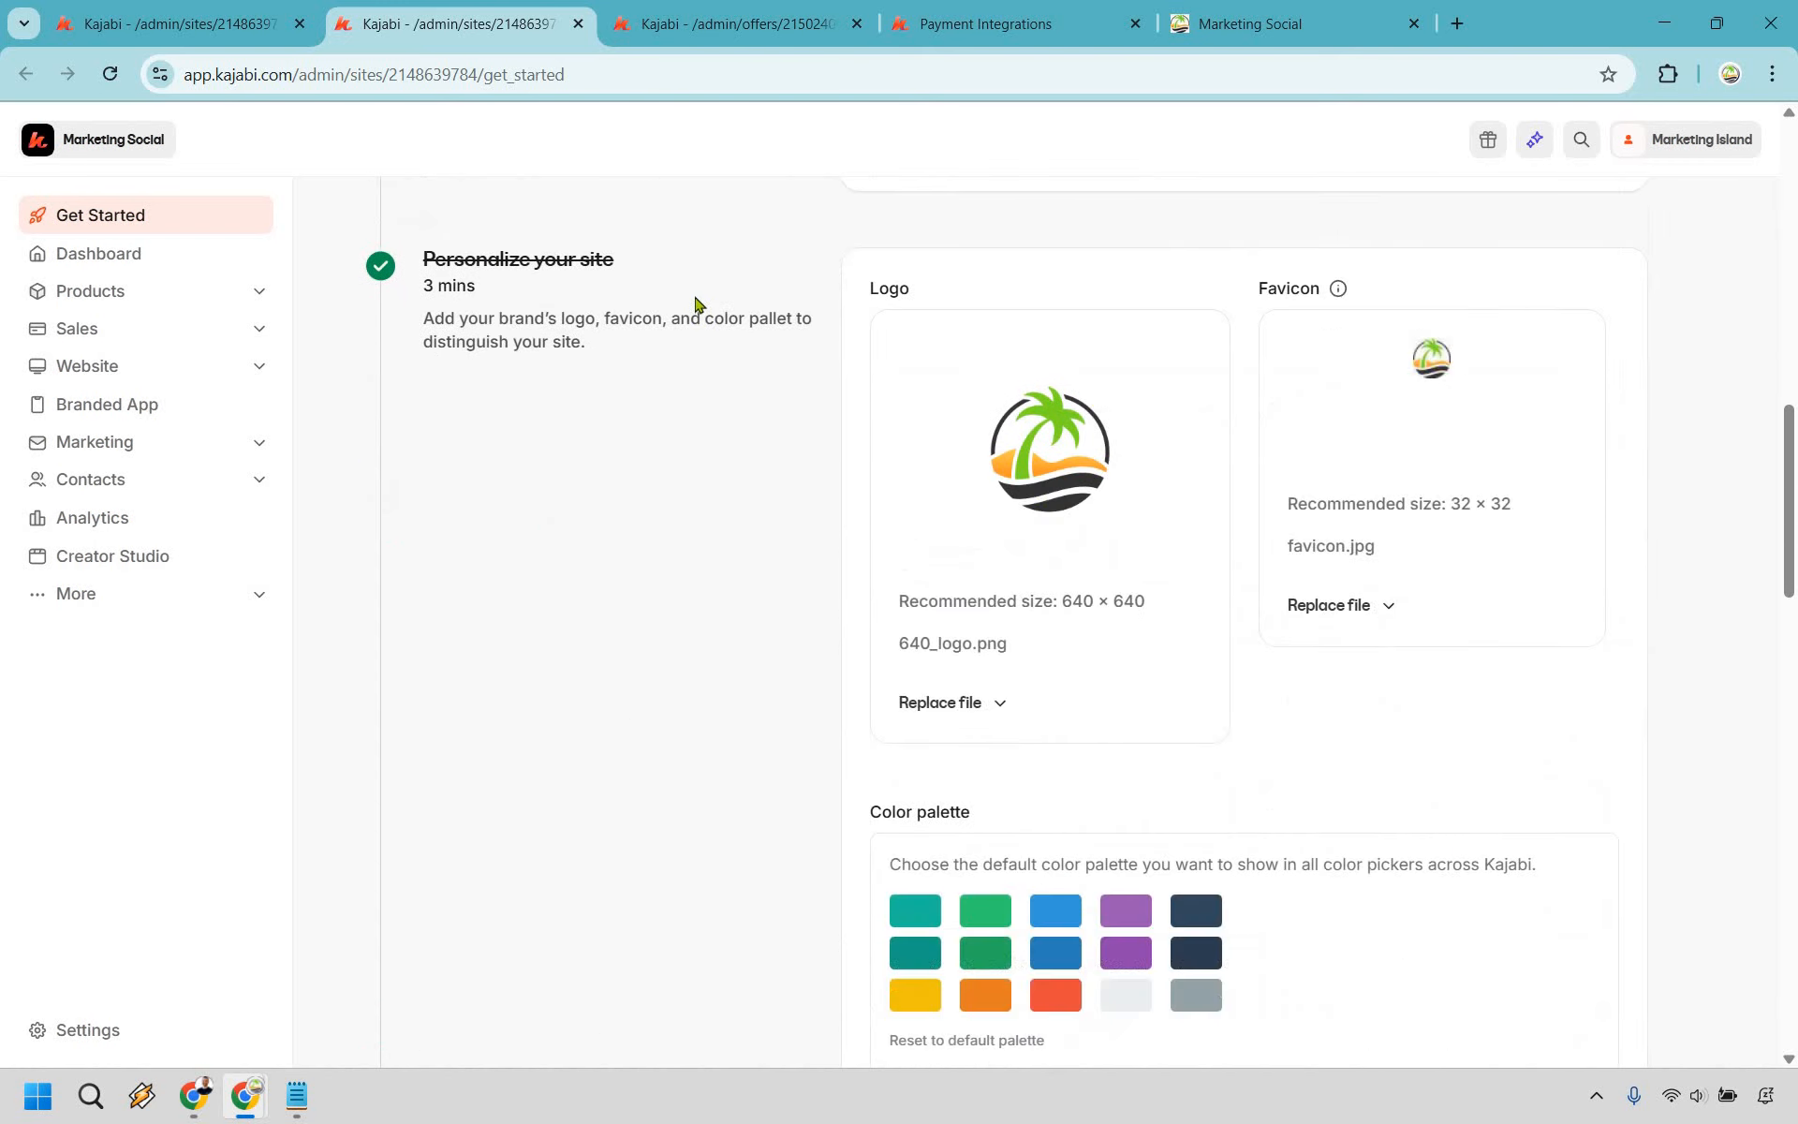
pyautogui.scroll(-5, 696, 294)
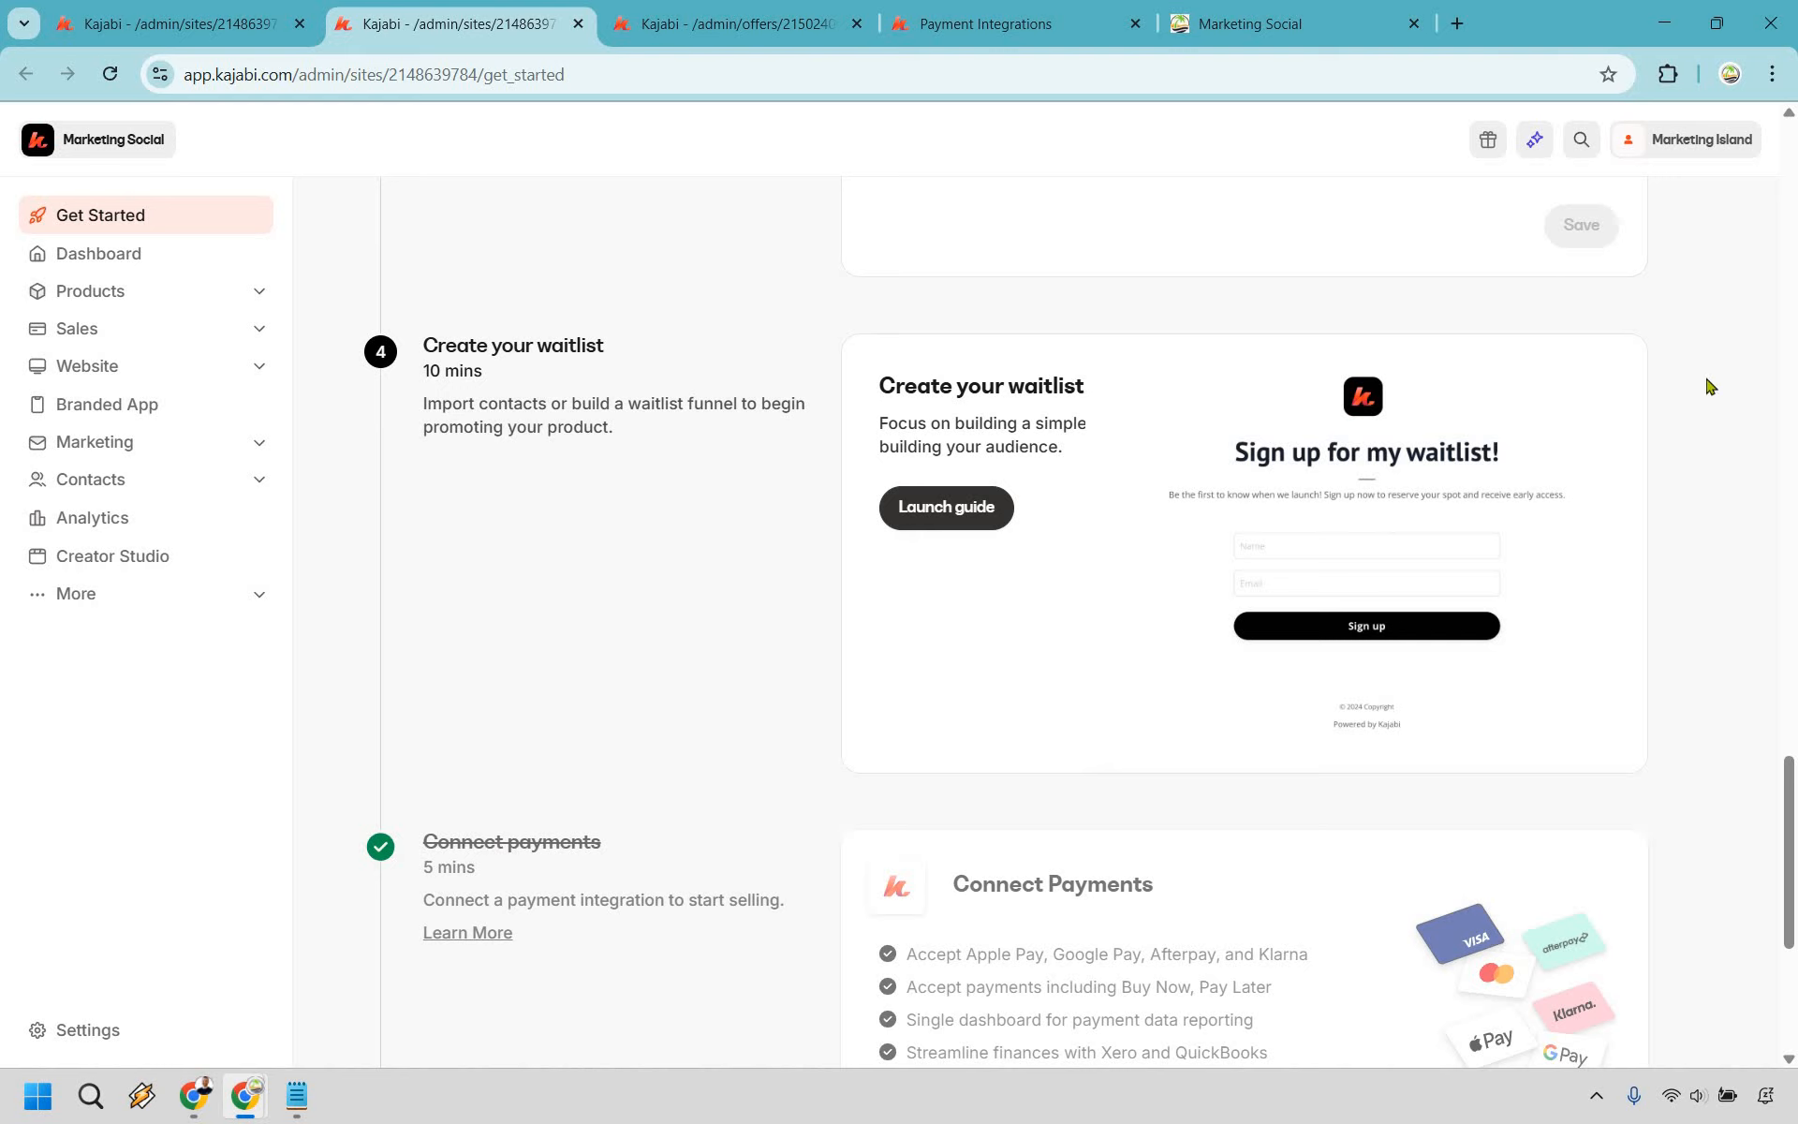
pyautogui.scroll(-5, 1284, 662)
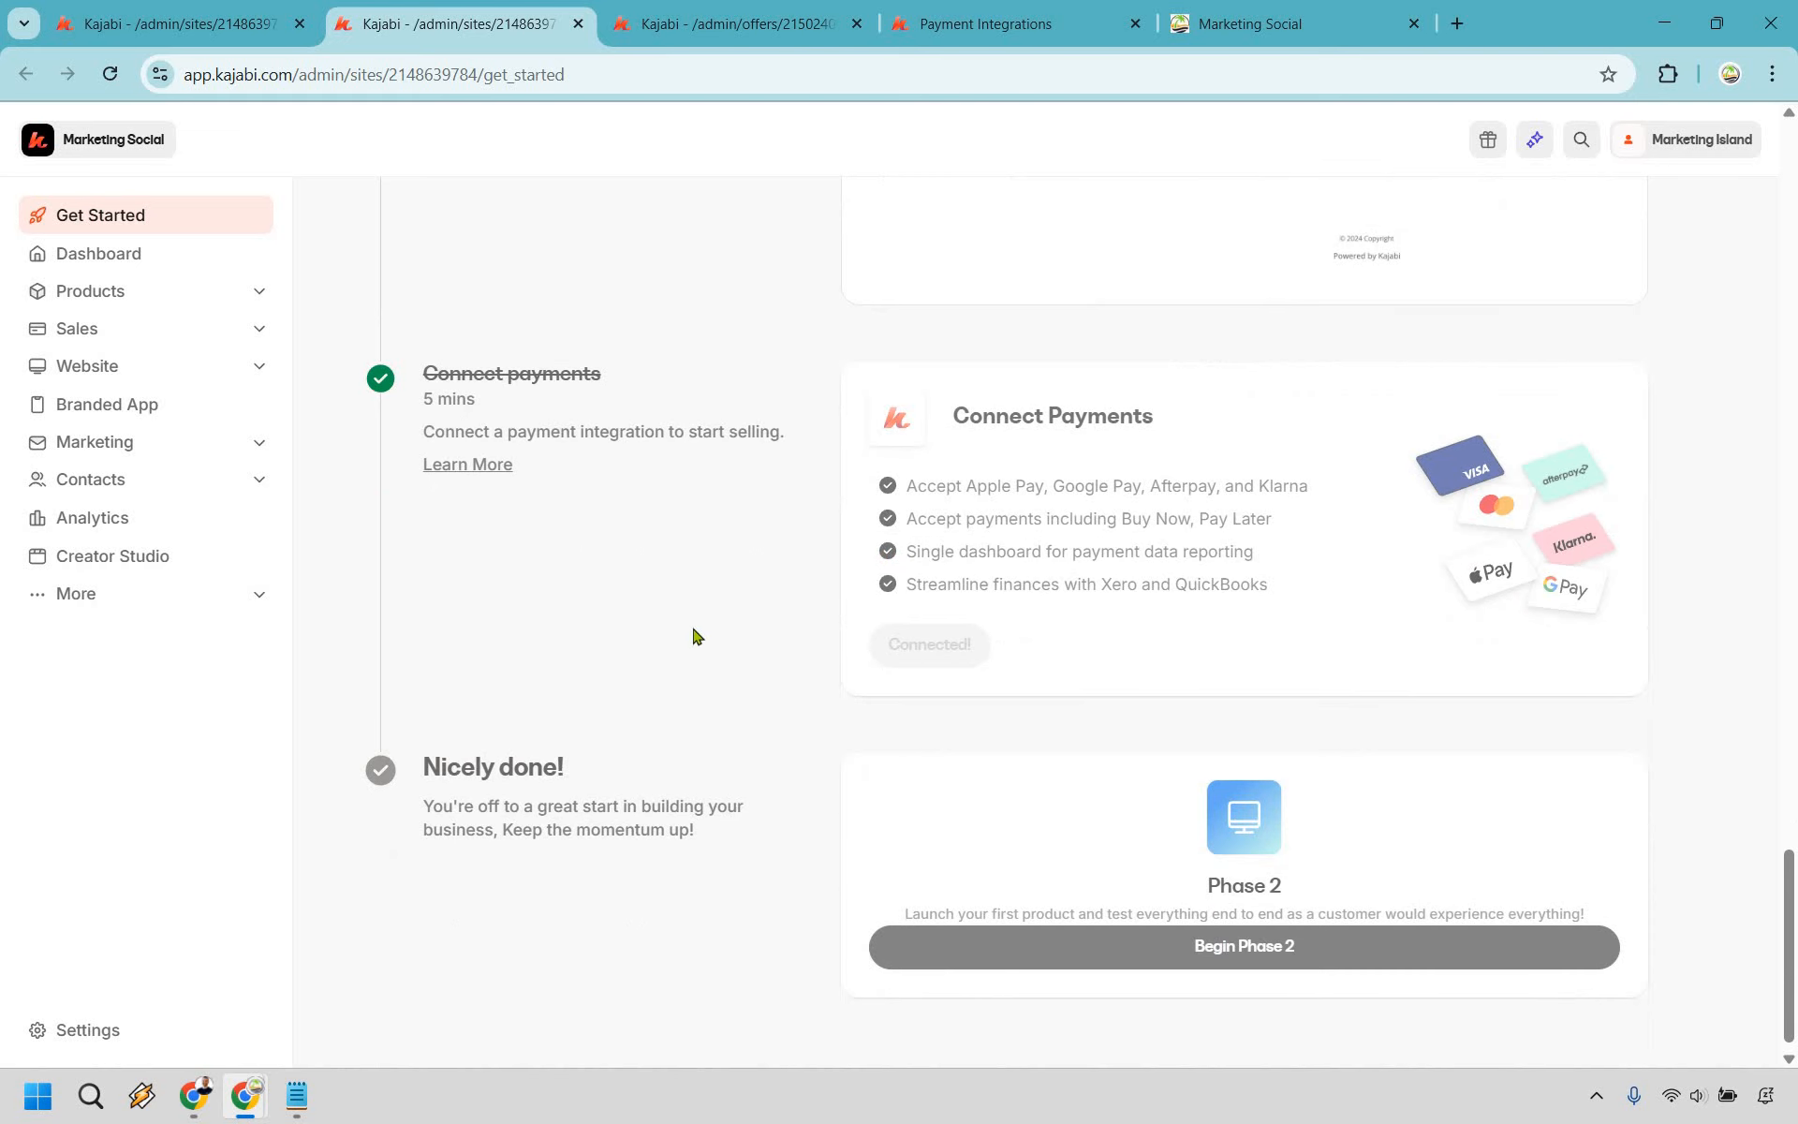
pyautogui.scroll(20, 693, 636)
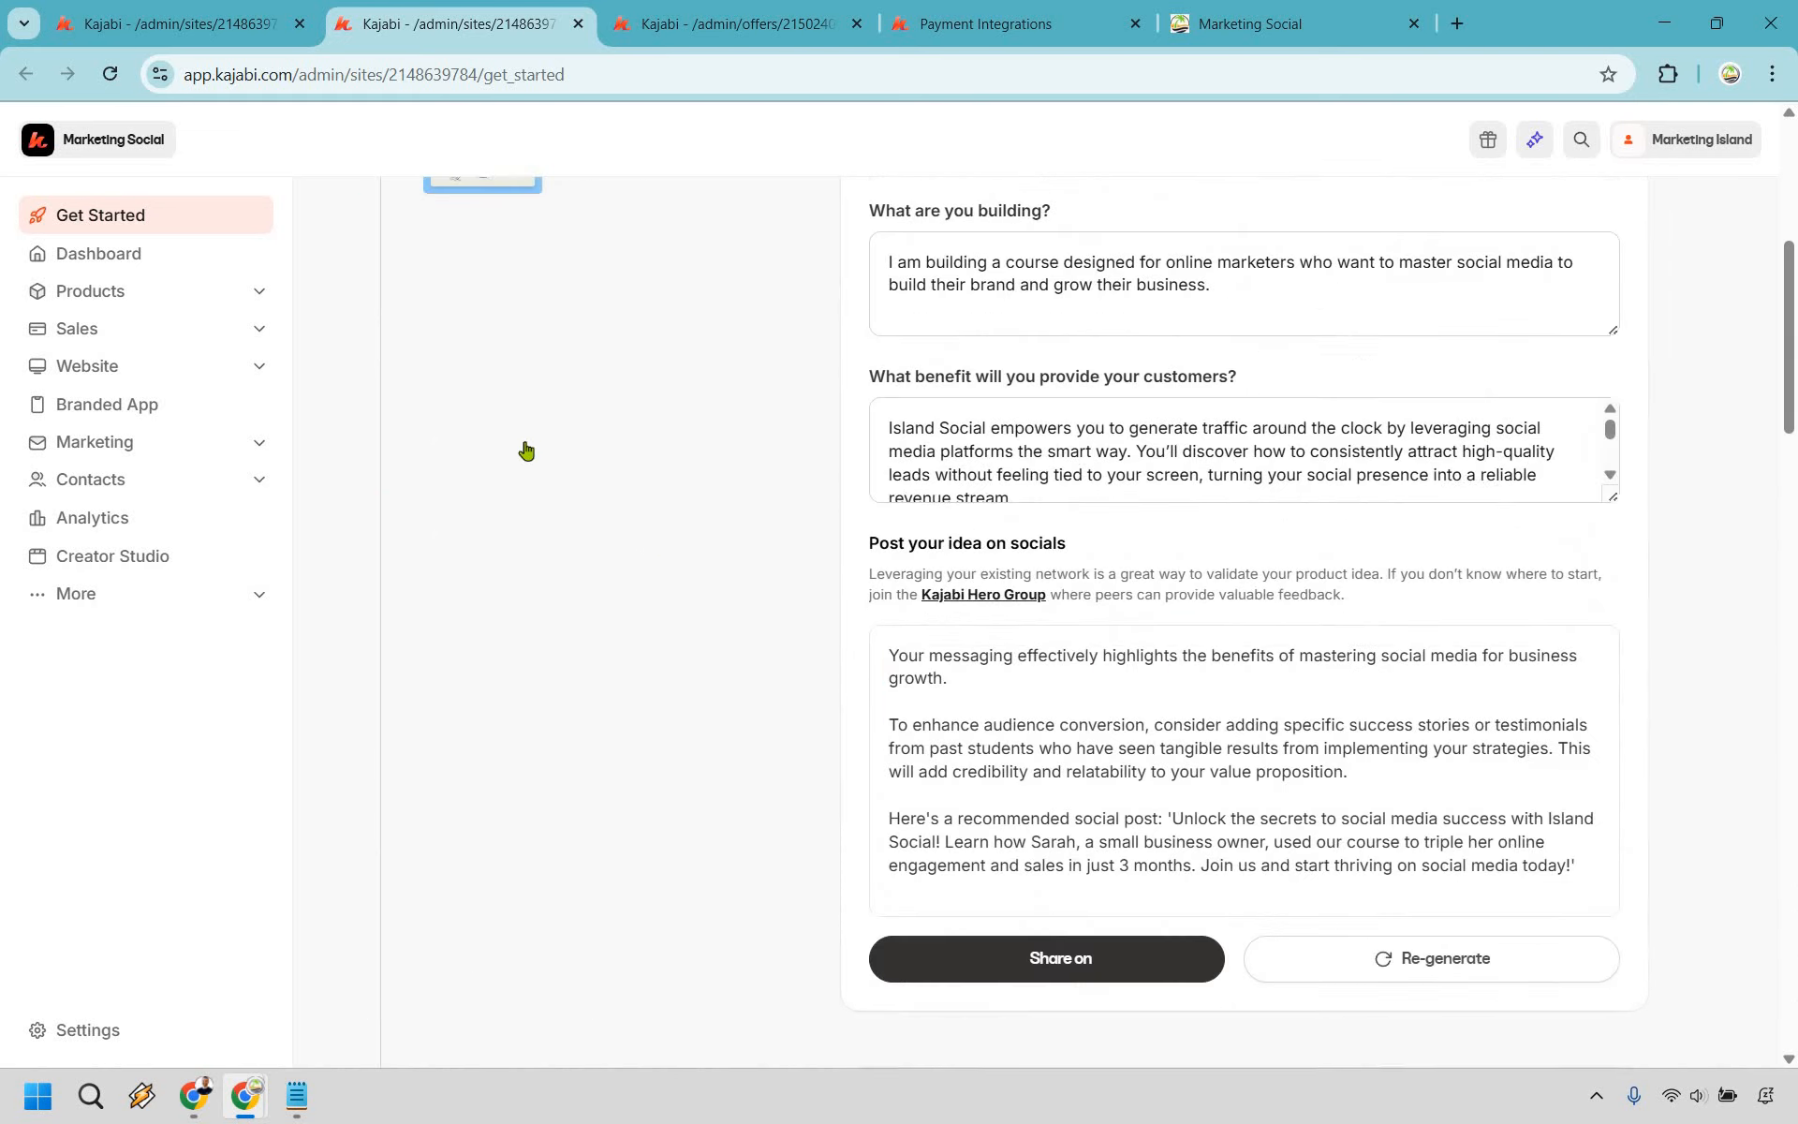
pyautogui.click(523, 440)
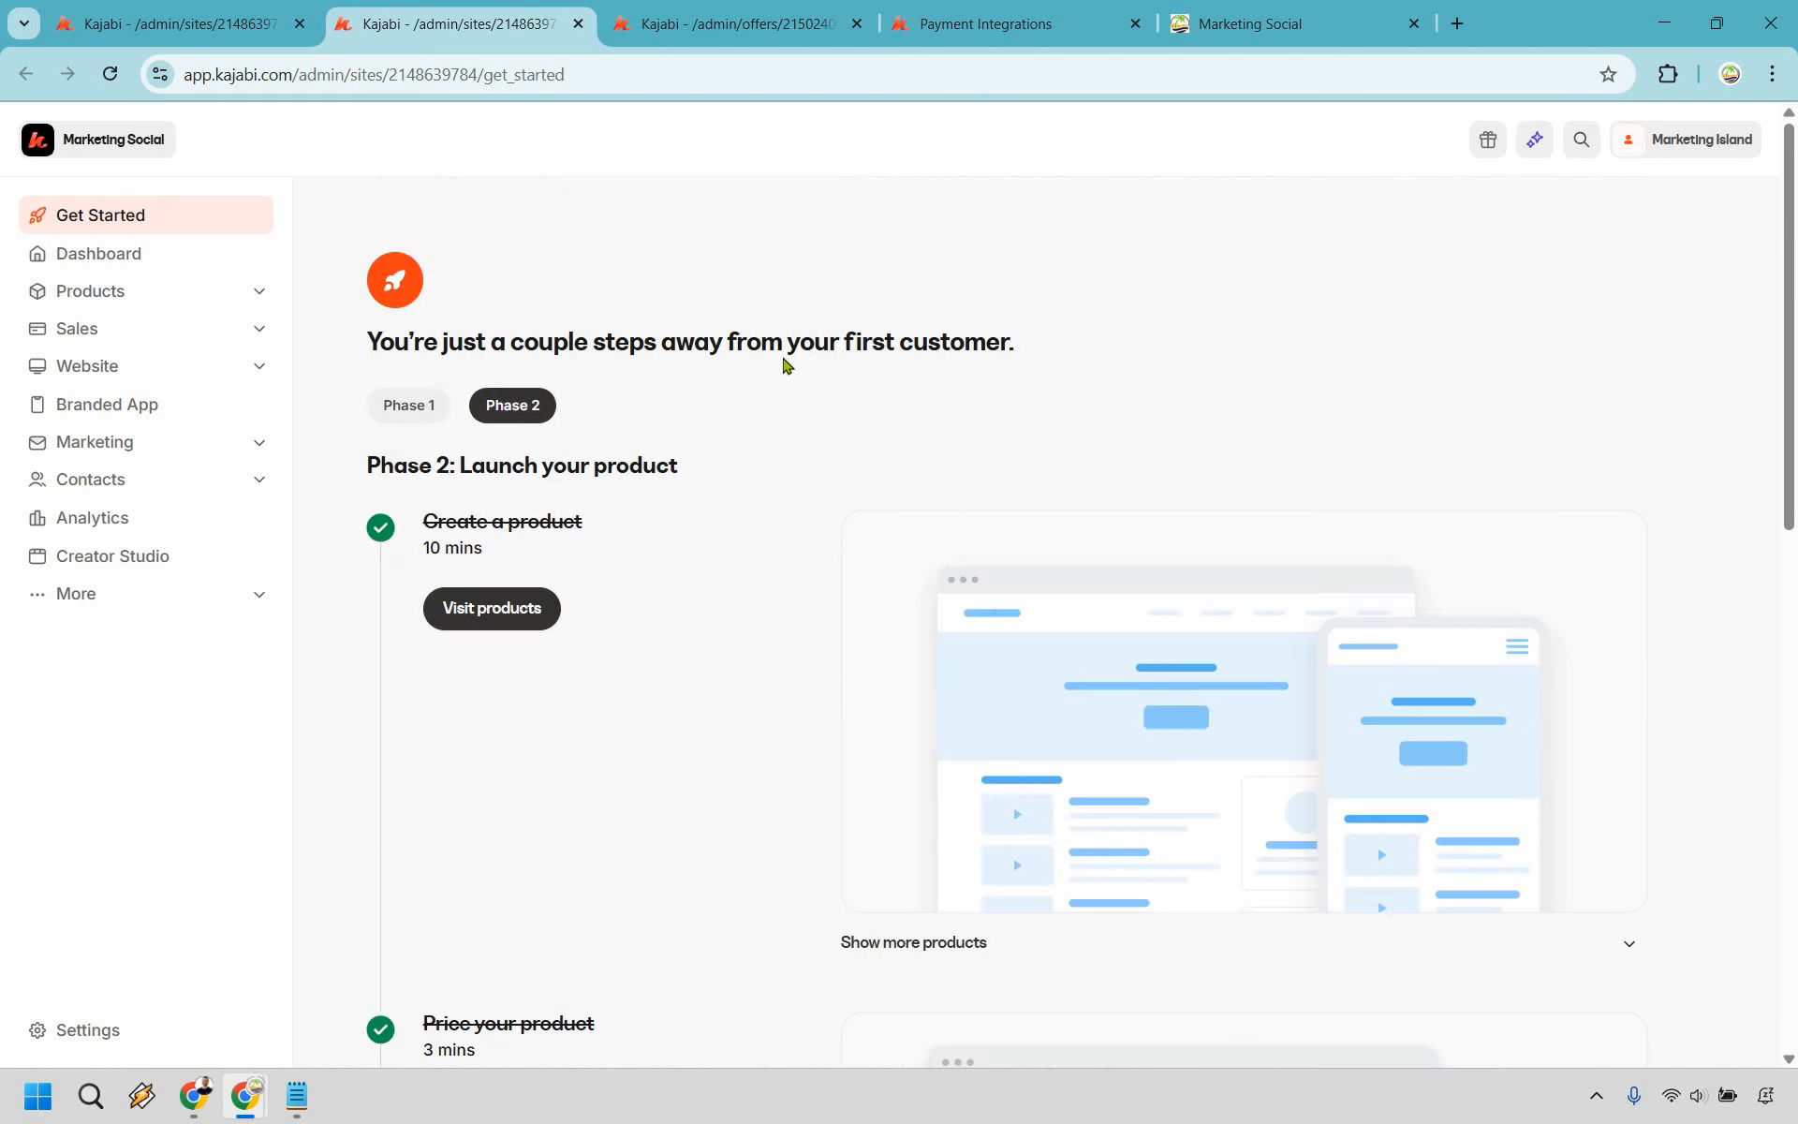
pyautogui.scroll(-1, 740, 543)
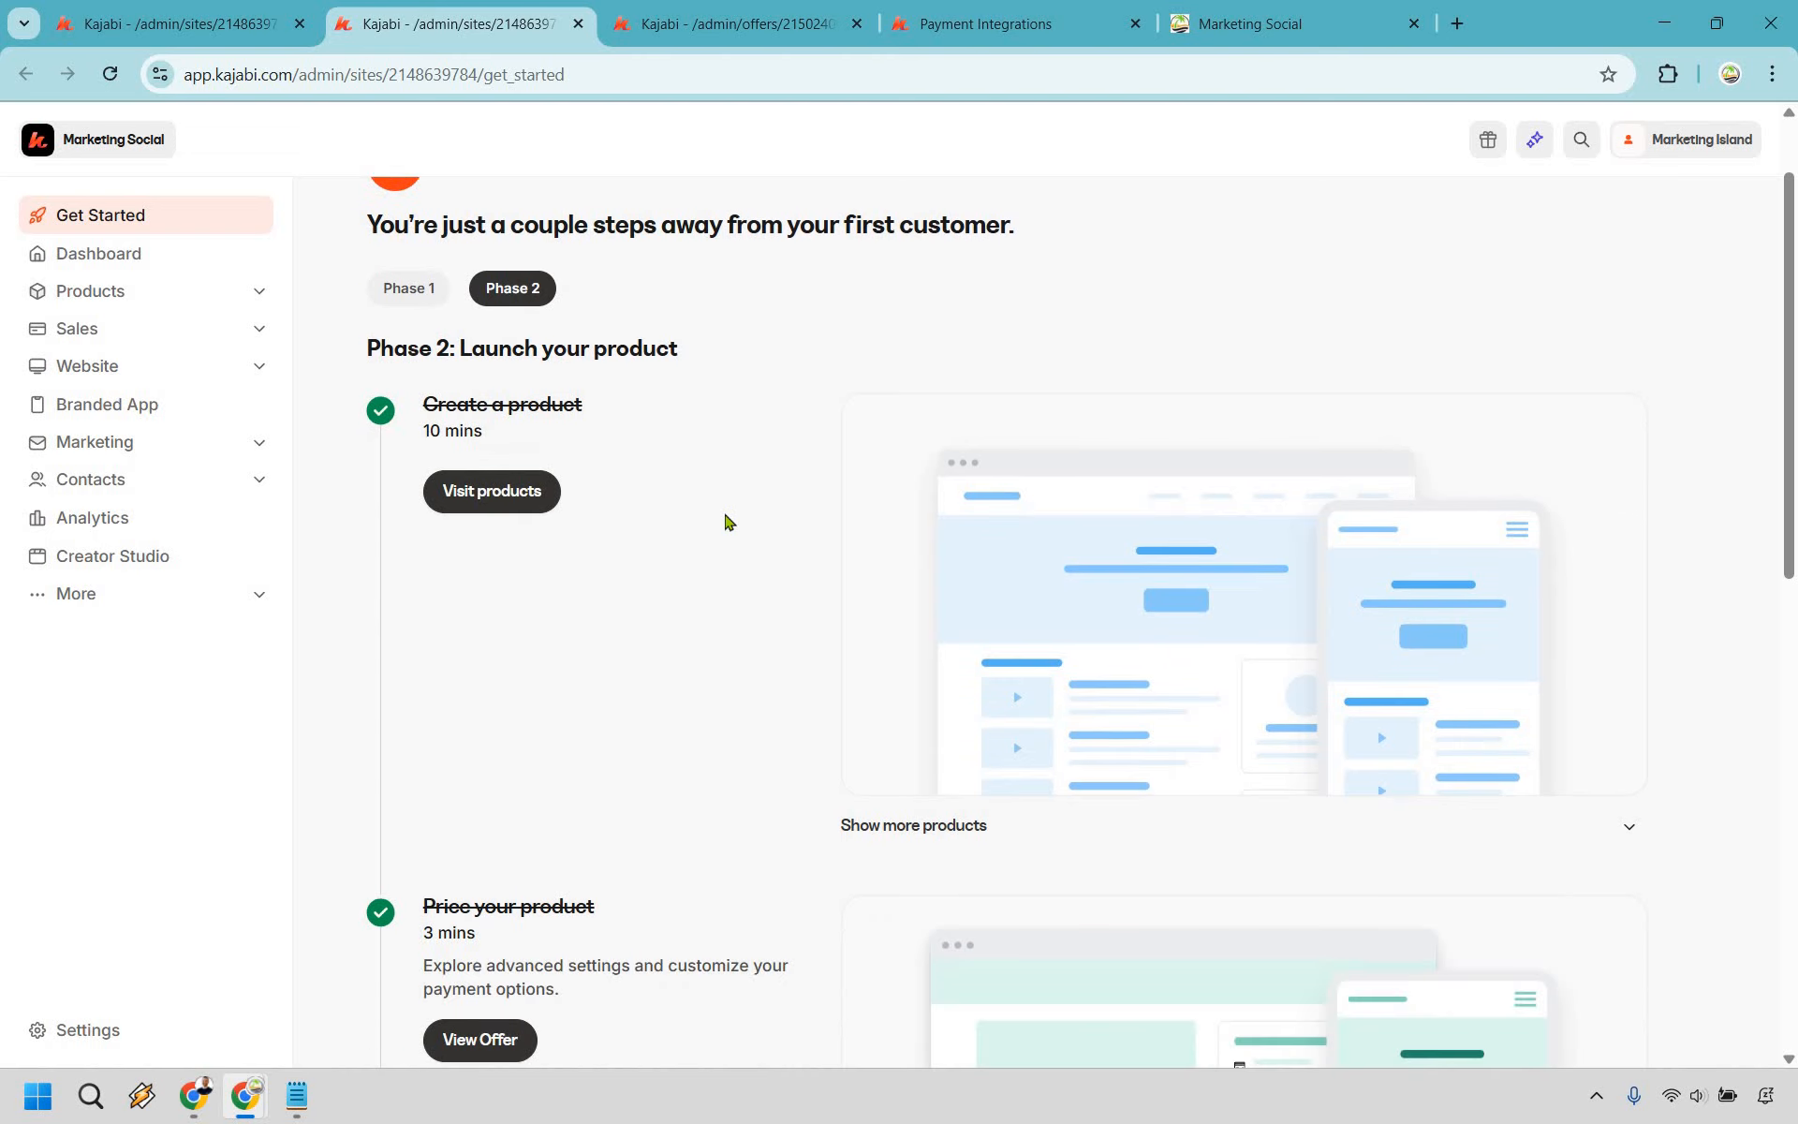
pyautogui.scroll(-5, 722, 397)
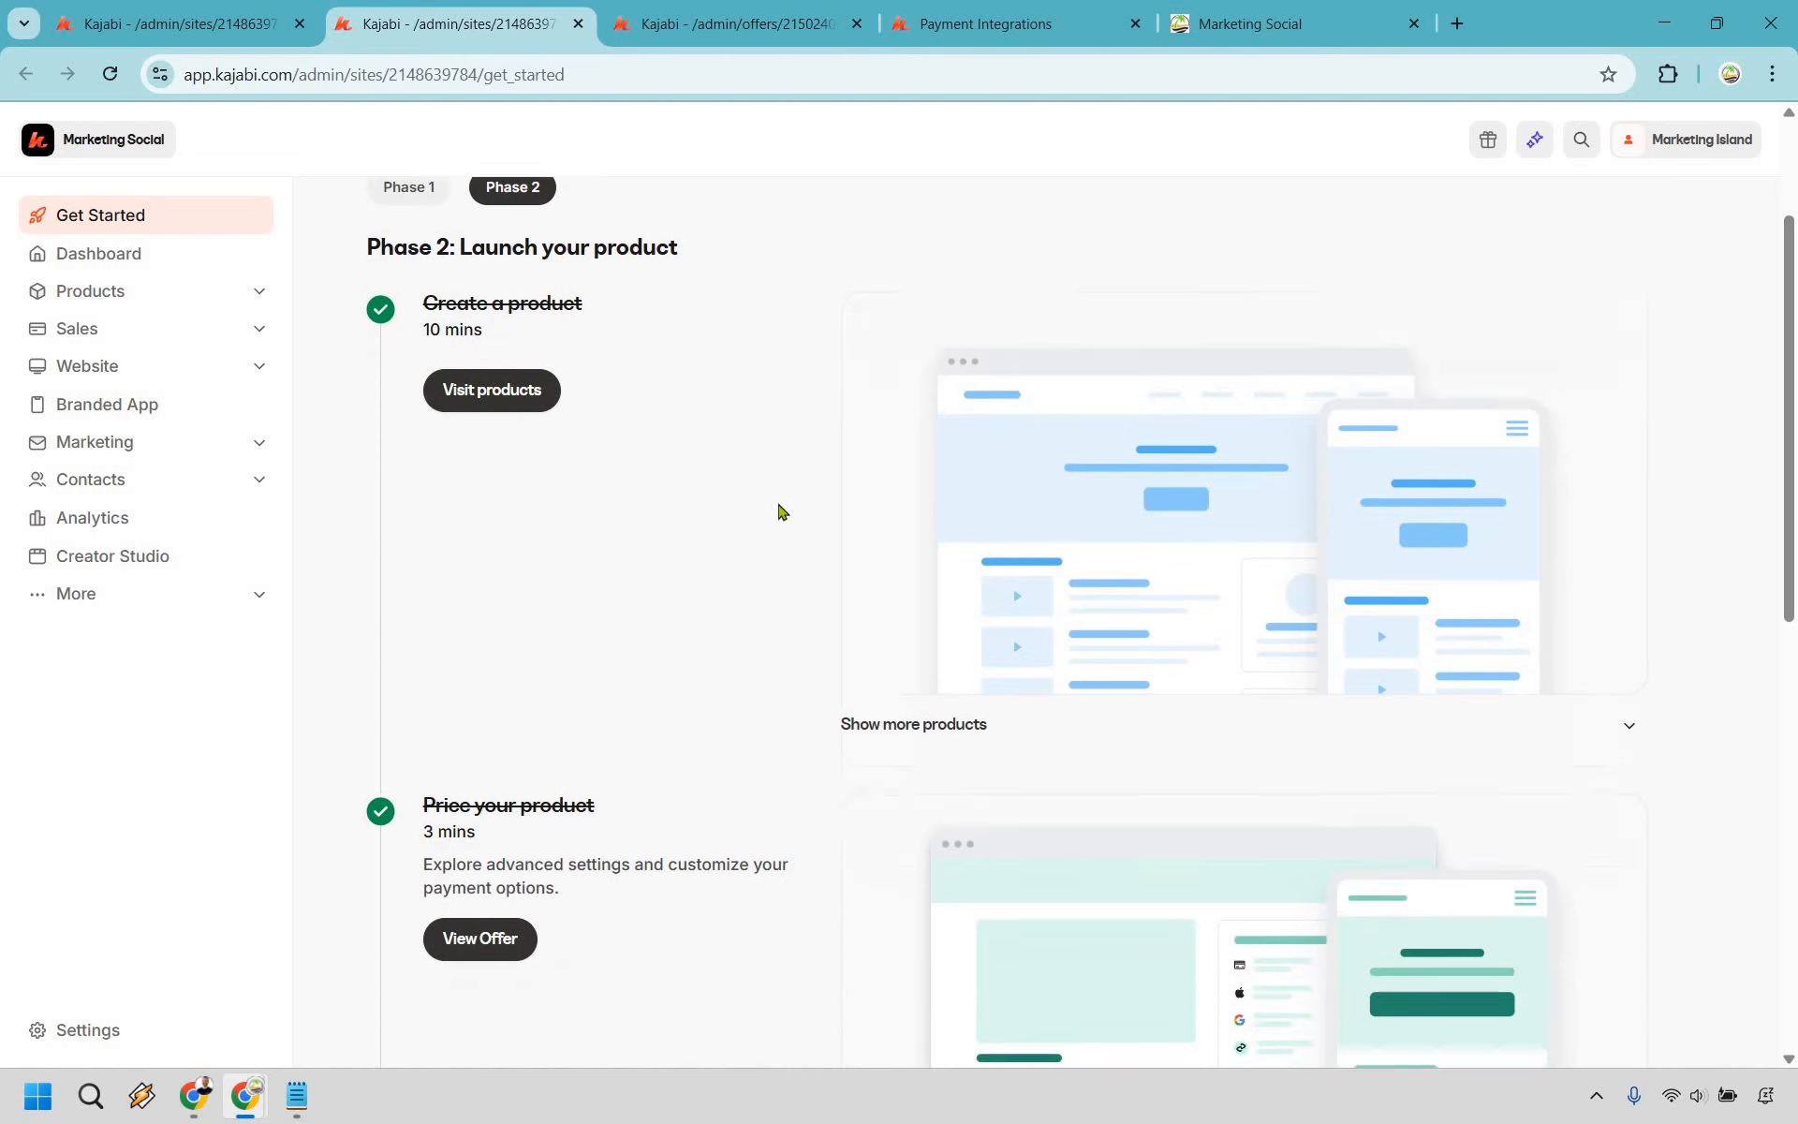
pyautogui.scroll(-3, 722, 422)
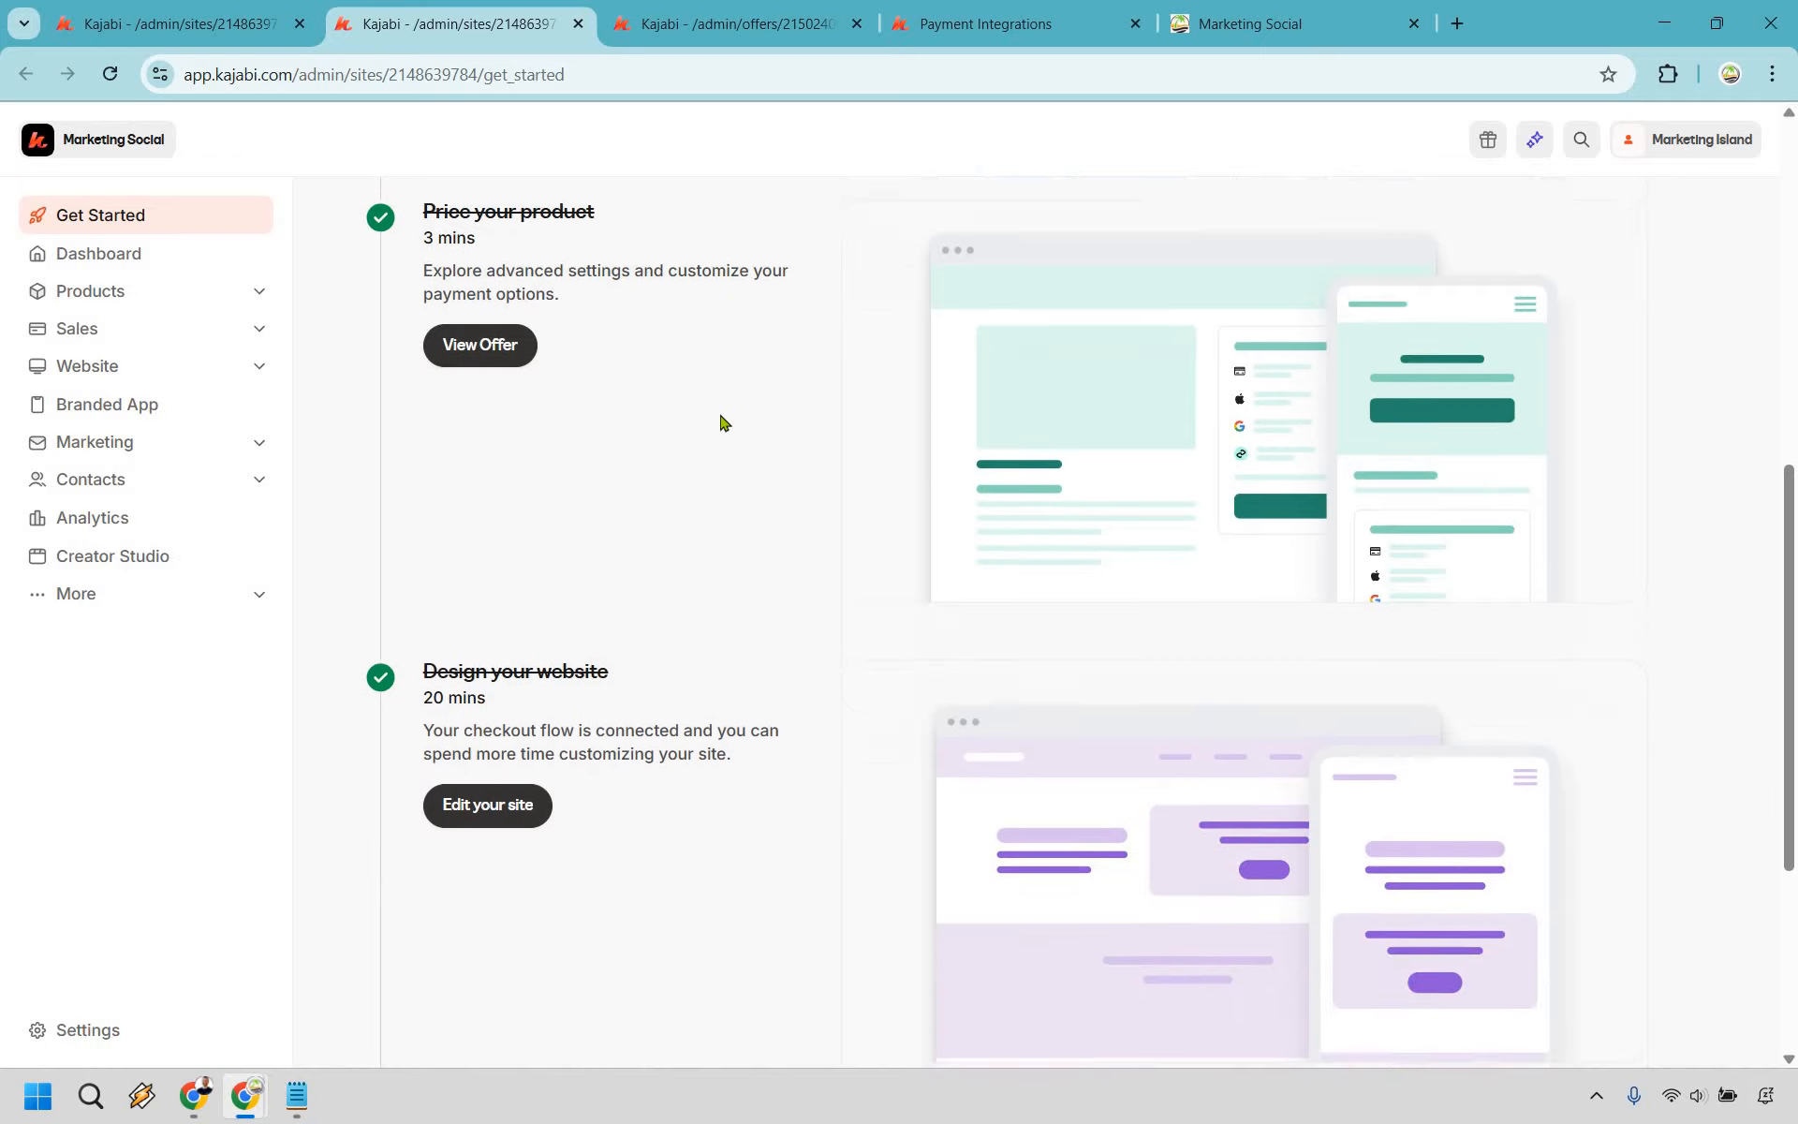
pyautogui.scroll(-1, 723, 422)
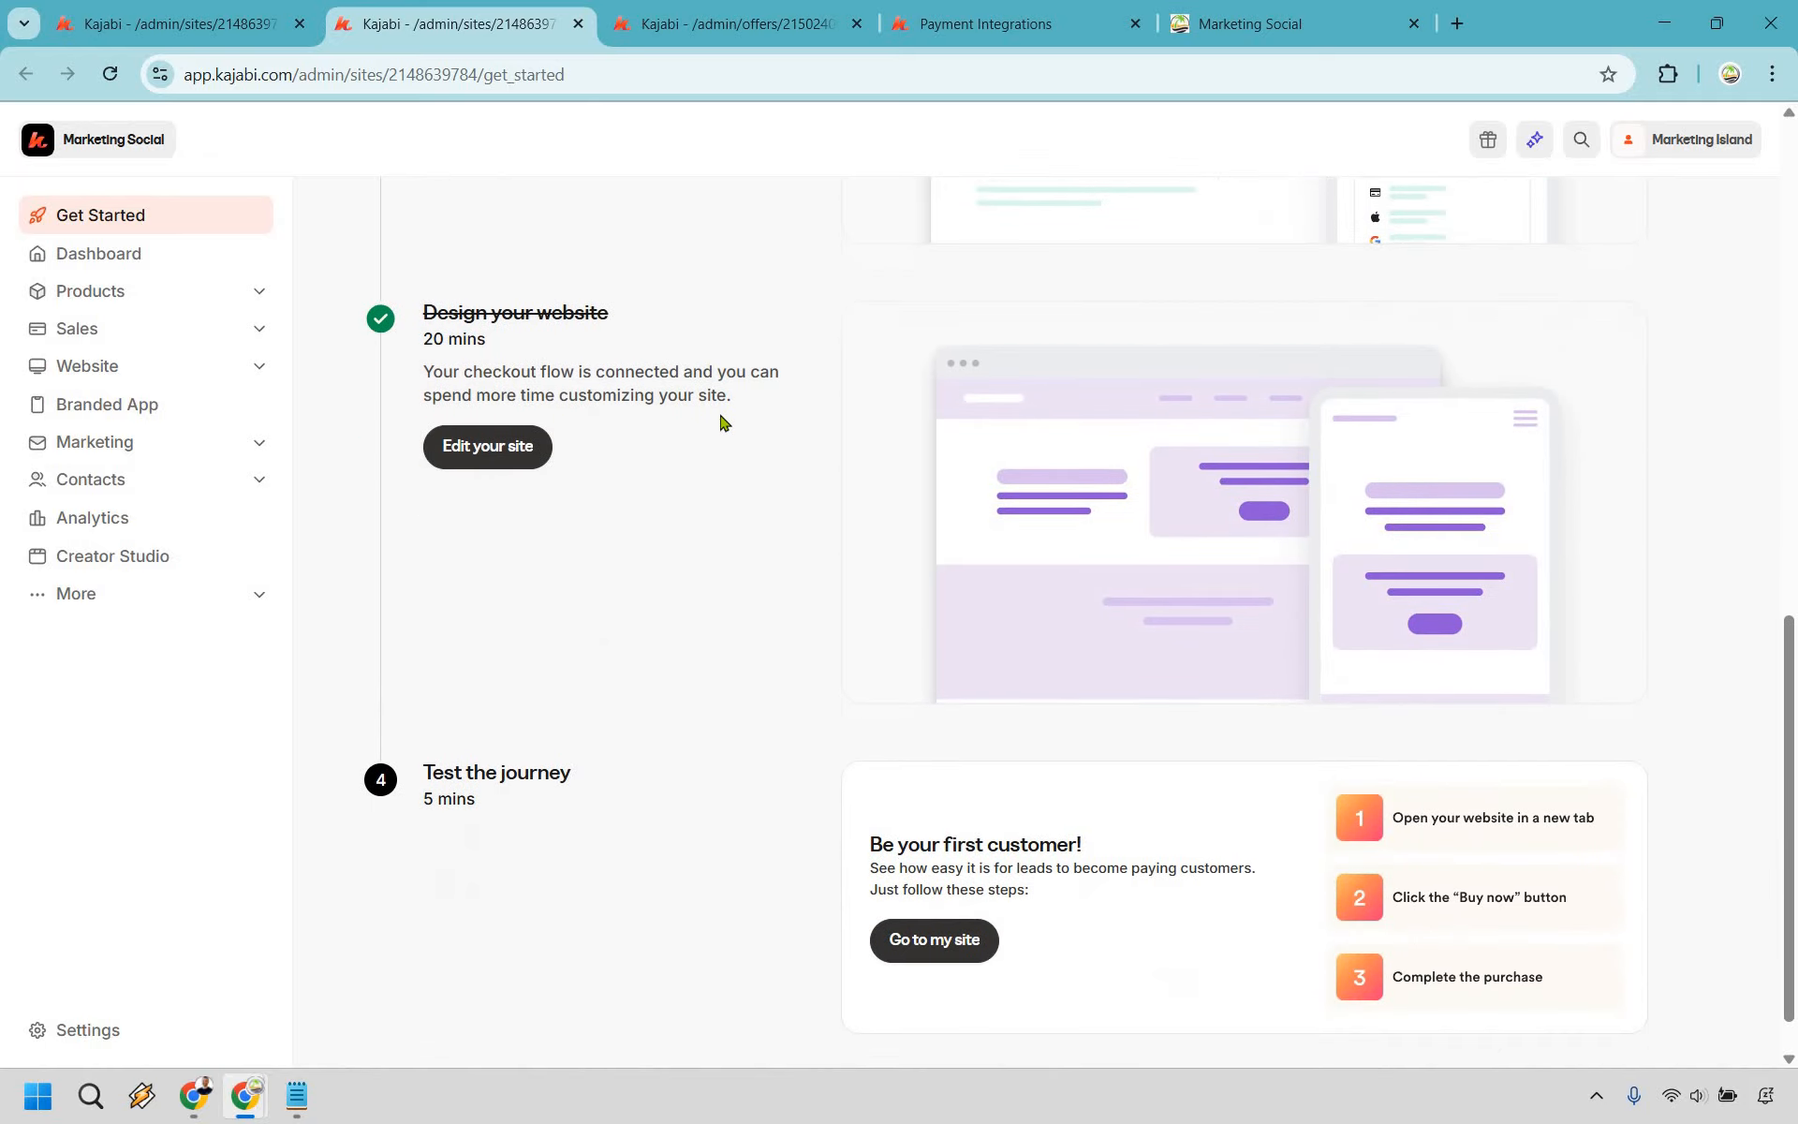